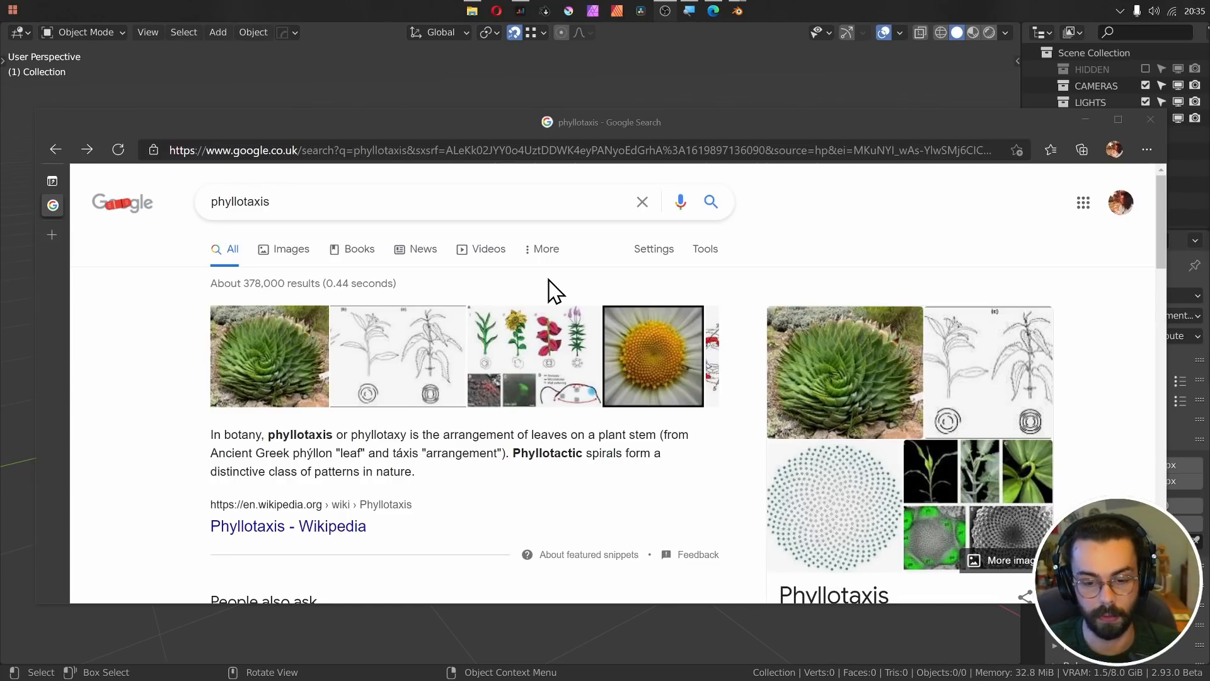
- Examine the daisy and Phyllotaxis Spirals images among the phyllotaxis results, and minimize the browser to return to Blender
left_click(654, 362)
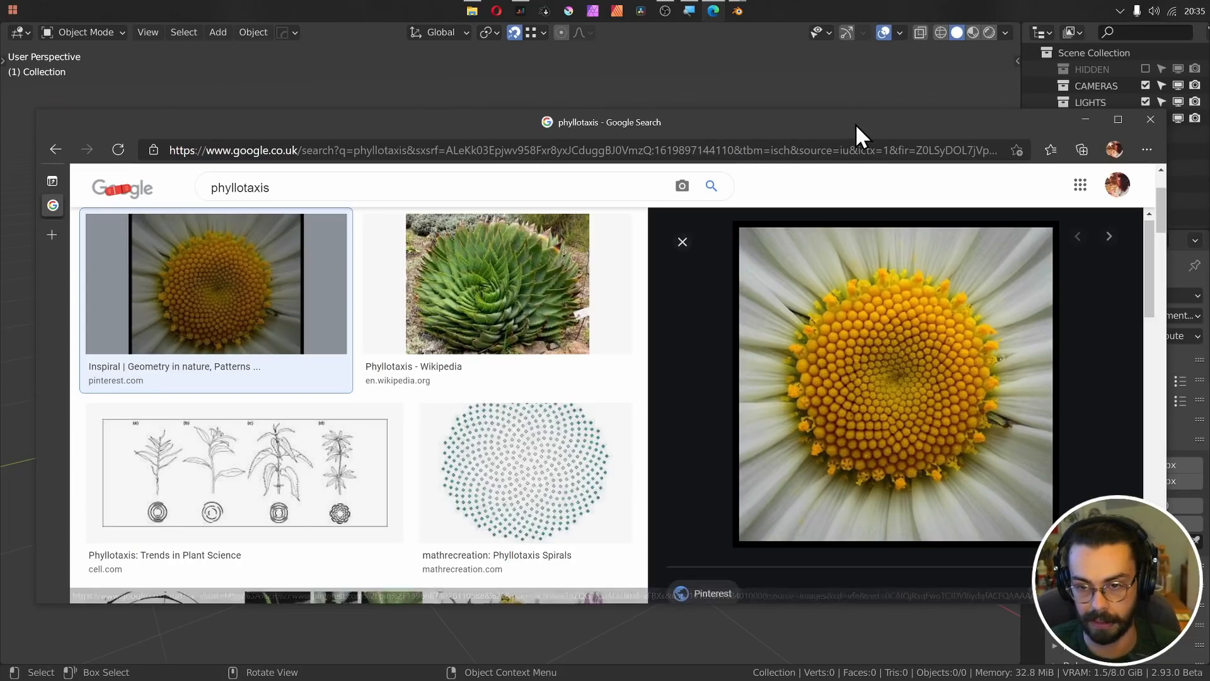
left_click_drag(856, 123, 812, 109)
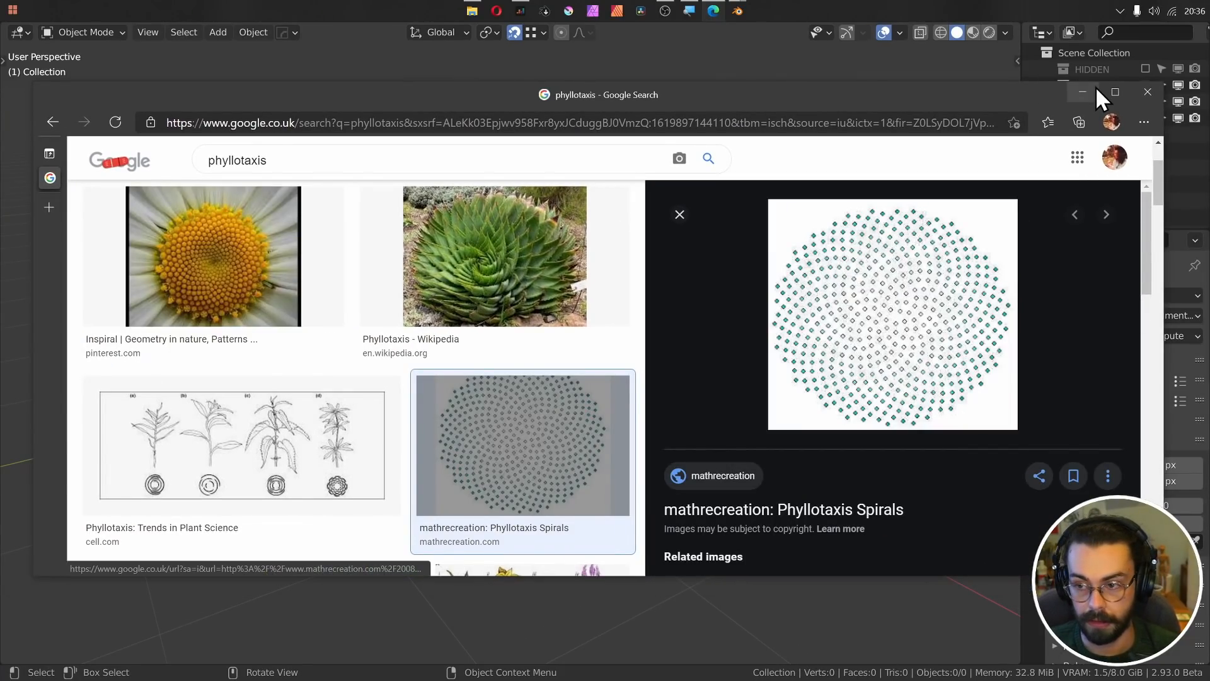
left_click(1083, 92)
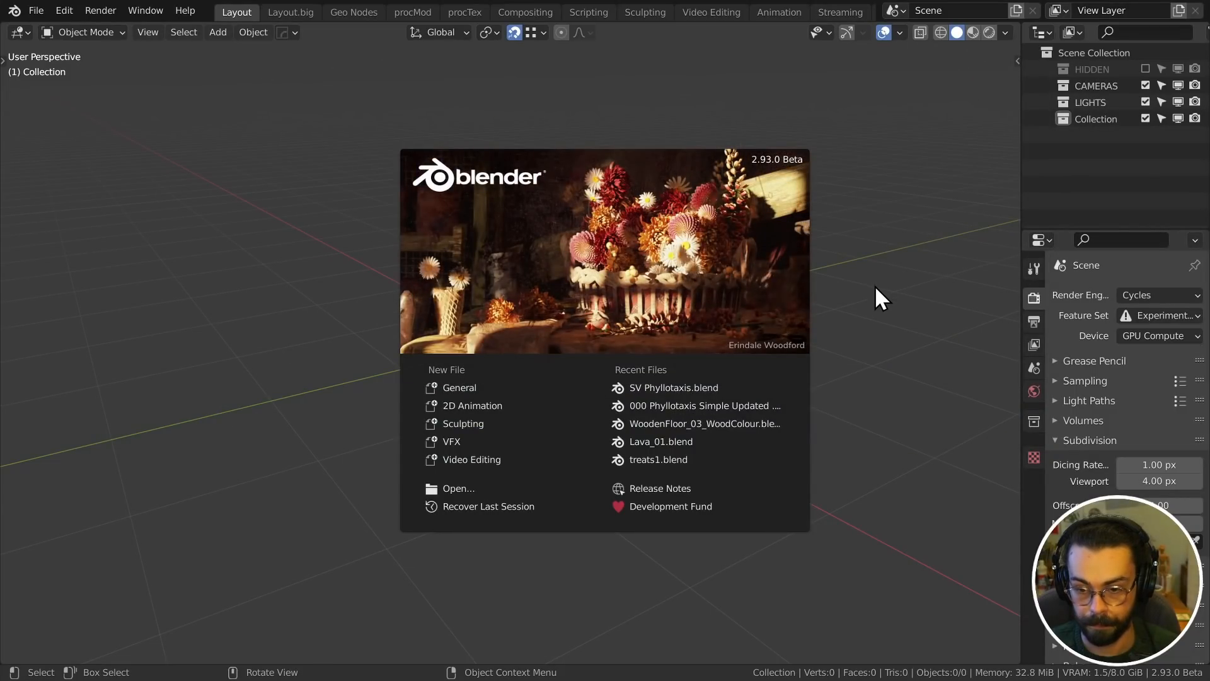
- Switch to the procMod workspace and create a new Sverchok node tree
left_click(355, 12)
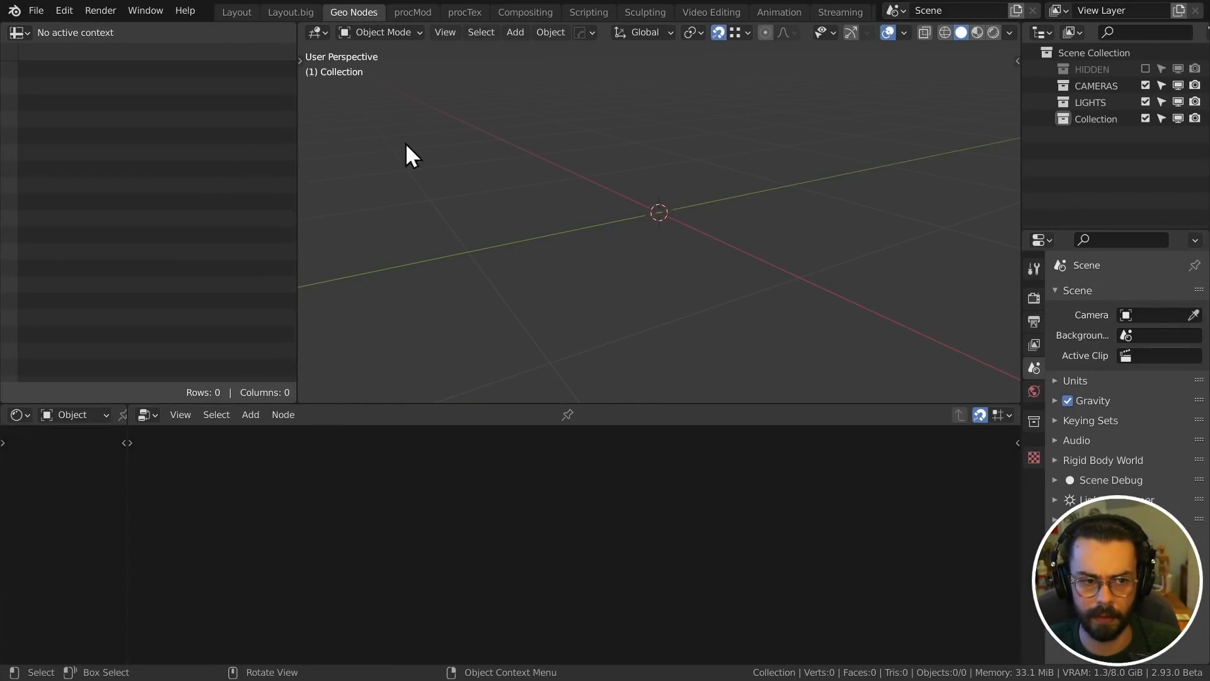
middle_click_drag(611, 154, 637, 296)
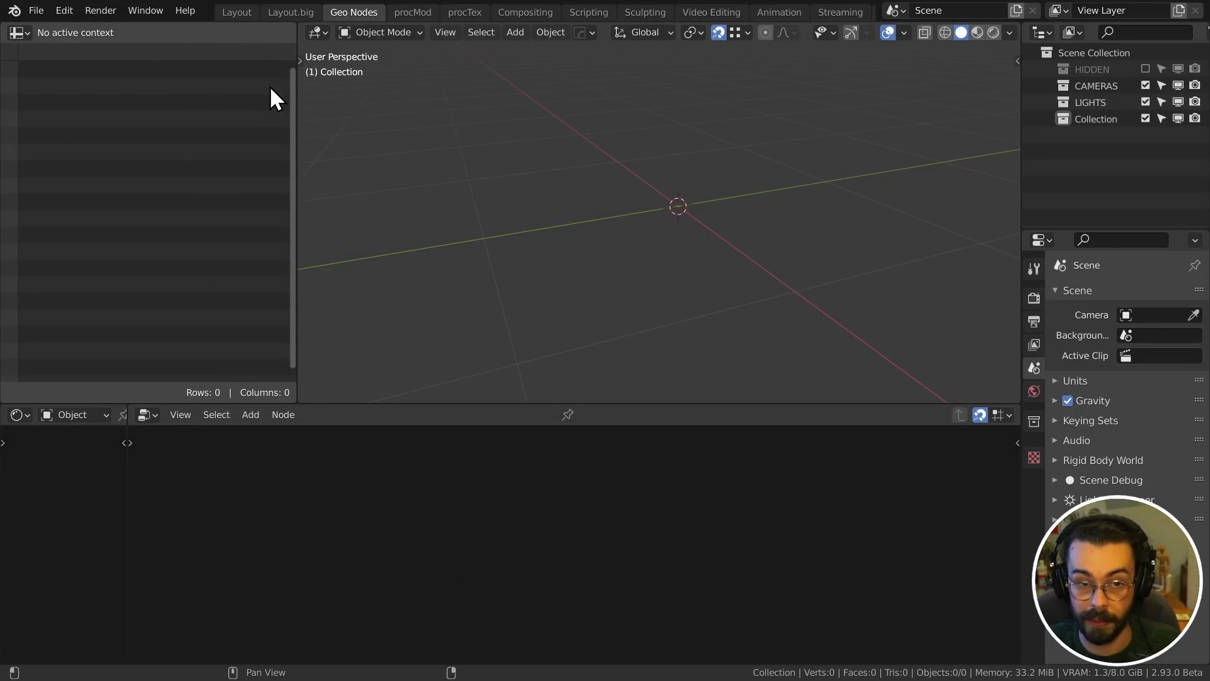
left_click(423, 8)
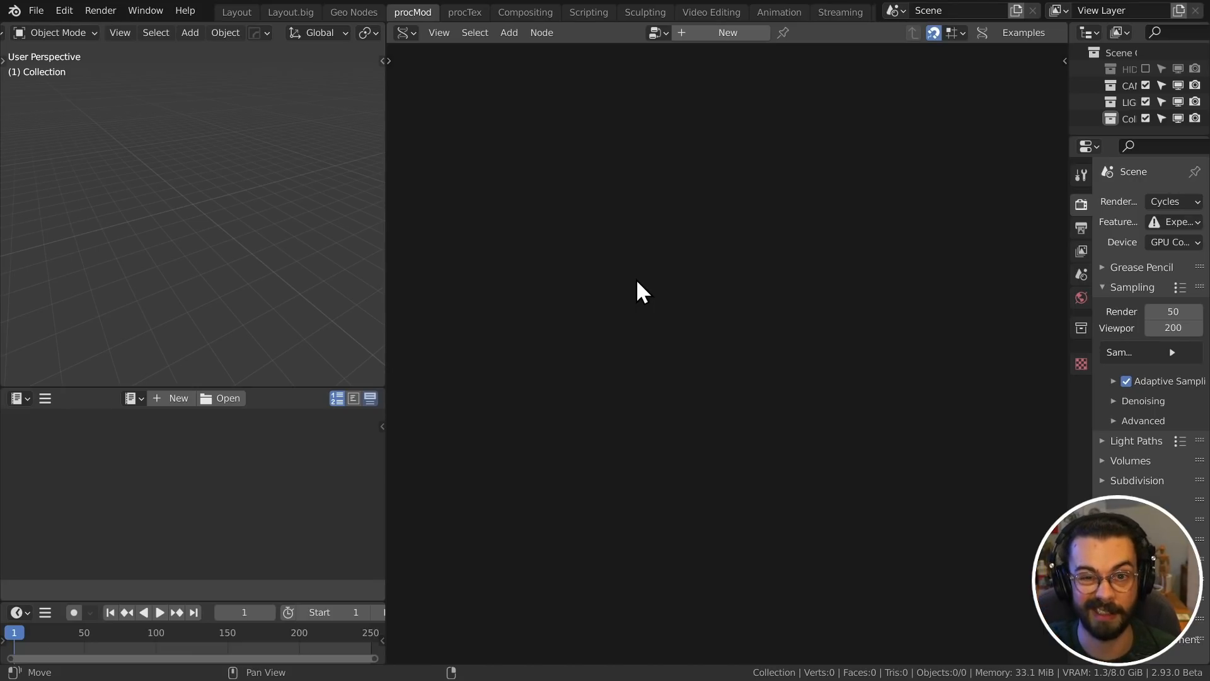
left_click(717, 33)
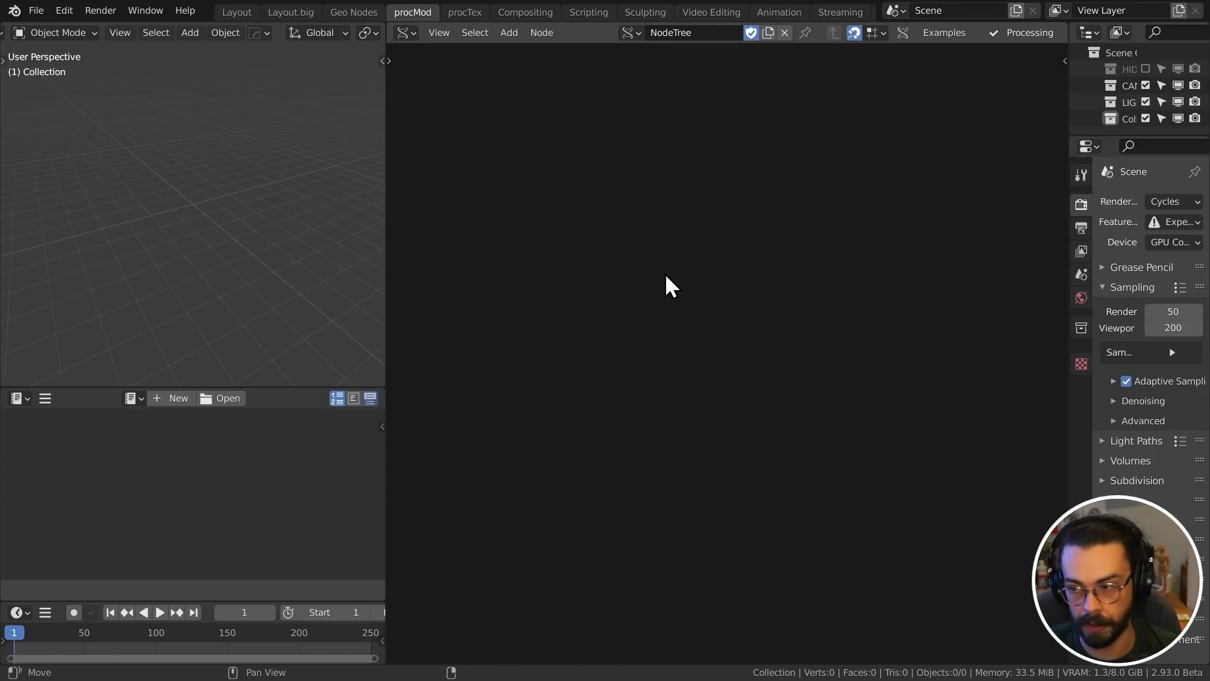
key("shift+a")
mouse_move(595, 294)
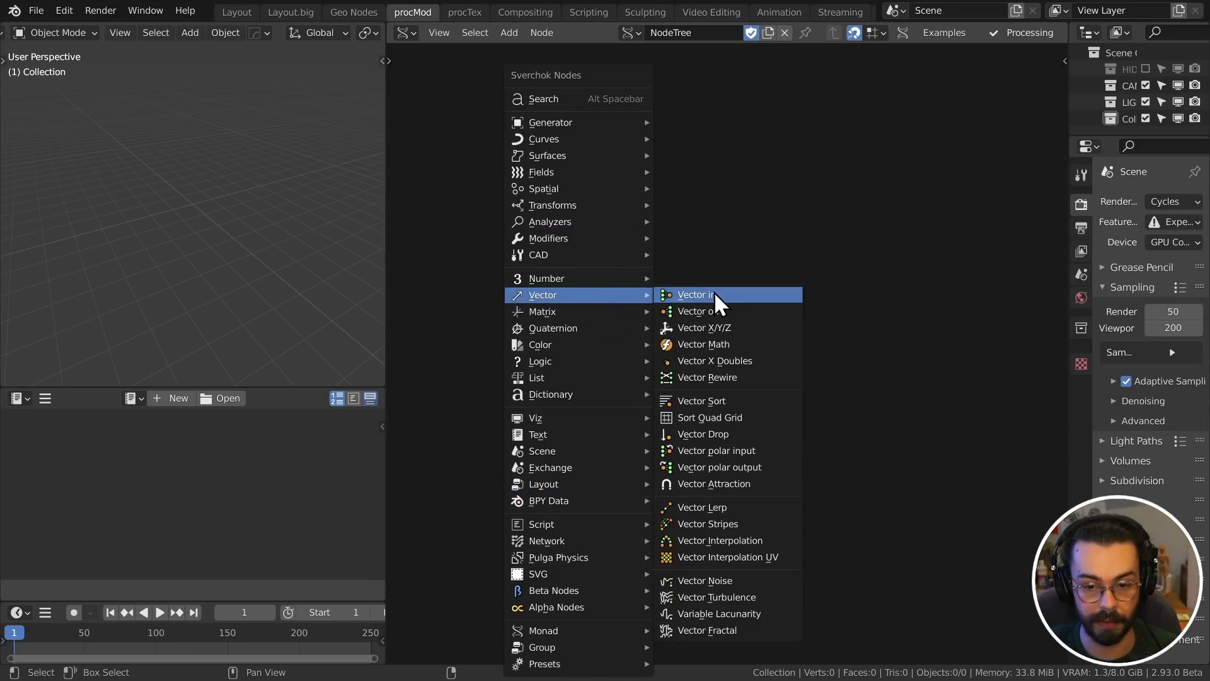
left_click(716, 309)
left_click(701, 236)
key("x")
- Find the Sverchok add-on in the preferences by searching "sver" and examine its General settings for icons in the node-adding menu
left_click(63, 12)
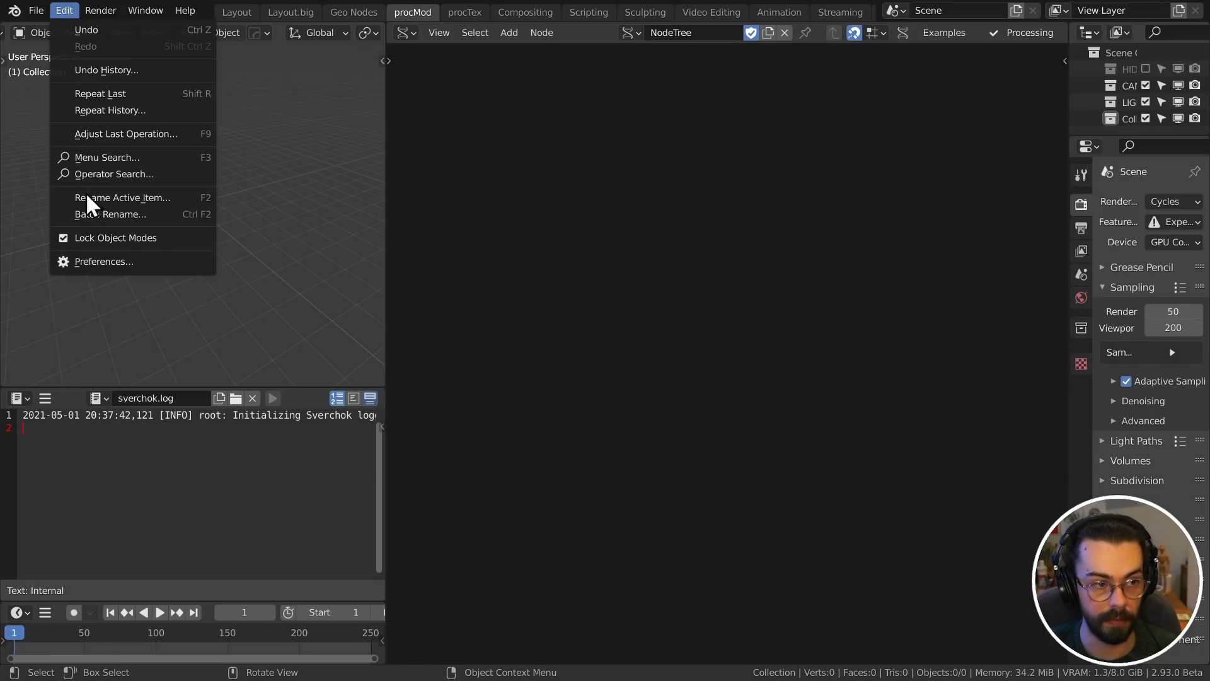
left_click(108, 269)
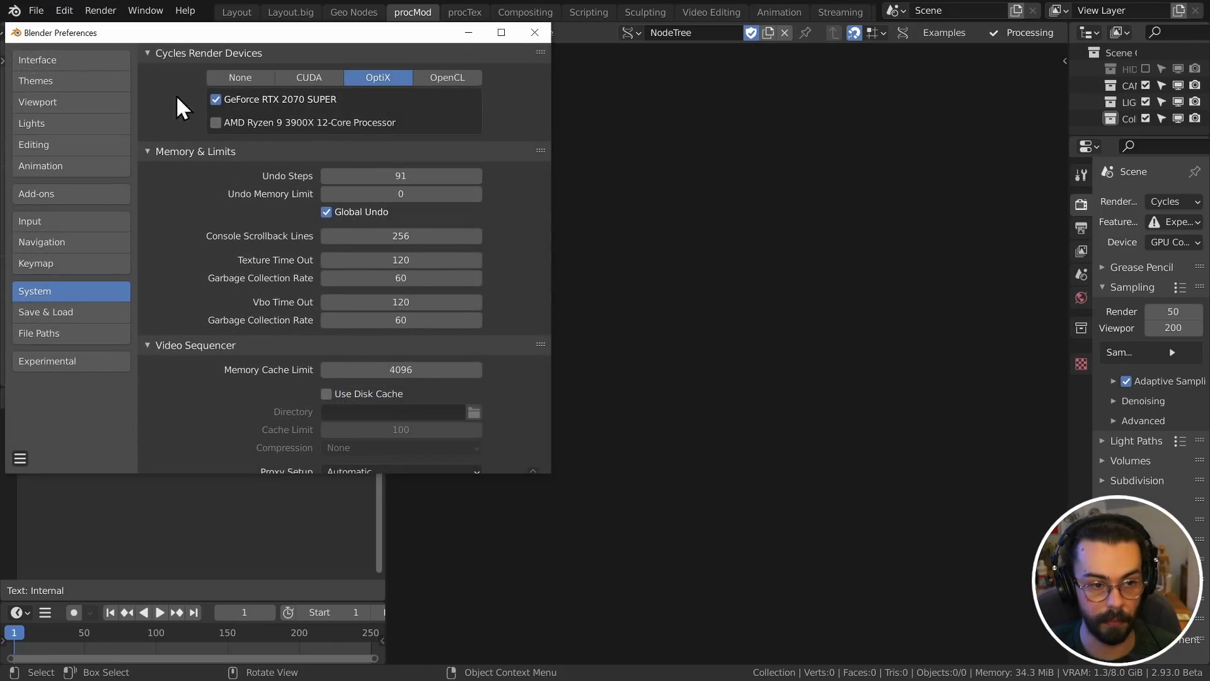
left_click(96, 193)
left_click(466, 76)
type("sver")
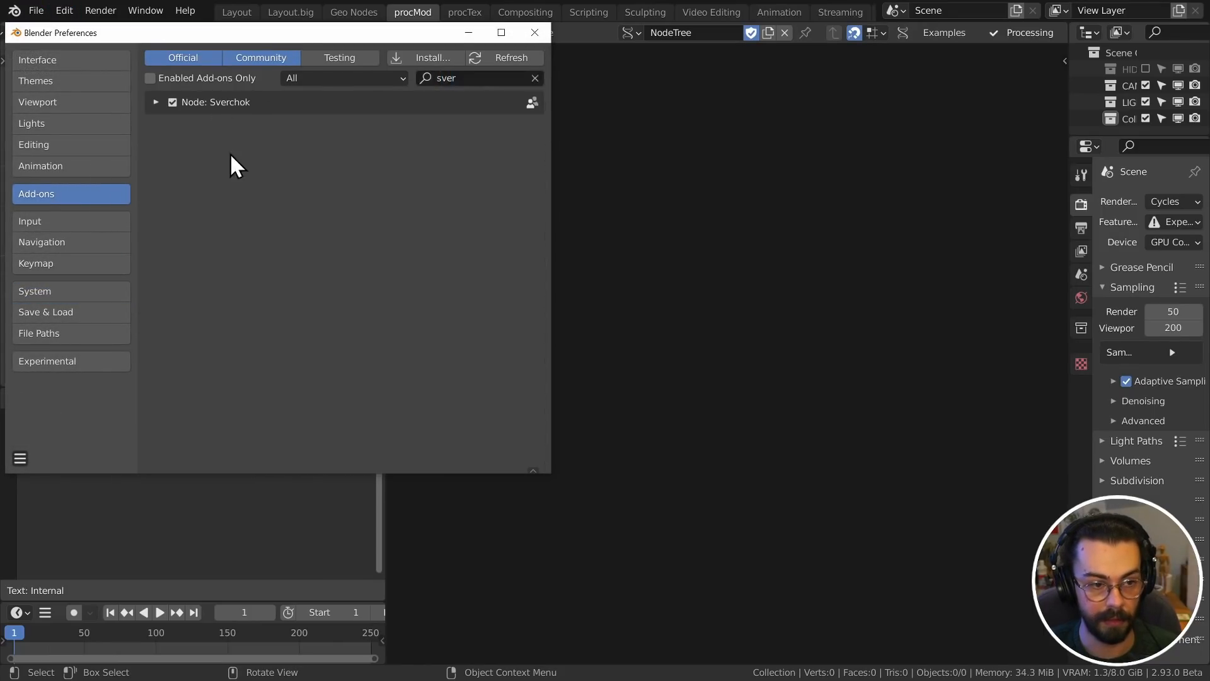
left_click(156, 101)
scroll(179, 158, "down", 1)
left_click(209, 242)
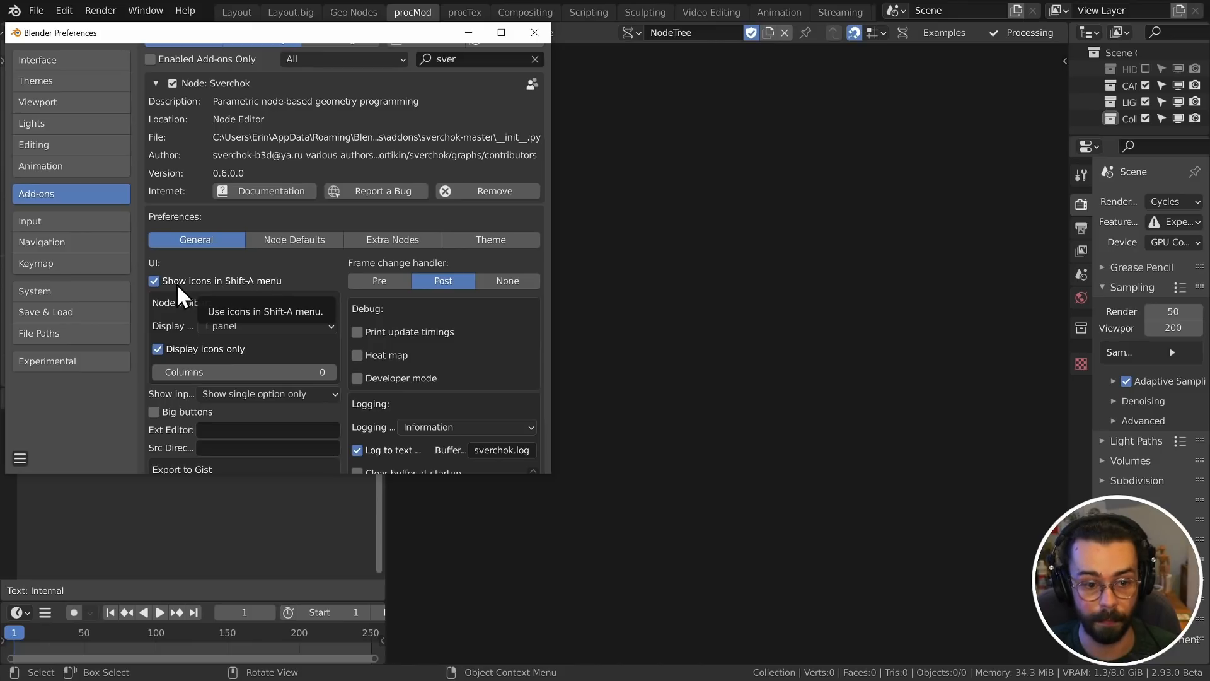
left_click(535, 32)
- Add a Vector in node and connect its Vectors output to a Temporal Viewer node
key("shift+a")
mouse_move(562, 245)
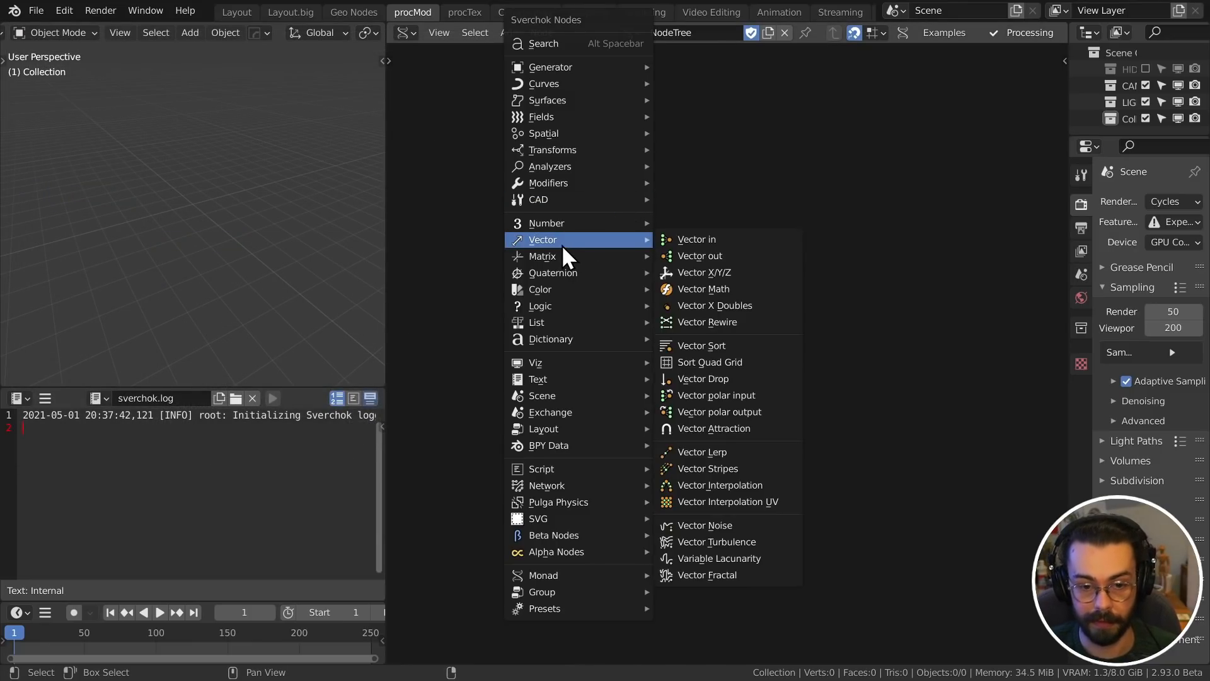
left_click(750, 239)
left_click(534, 213)
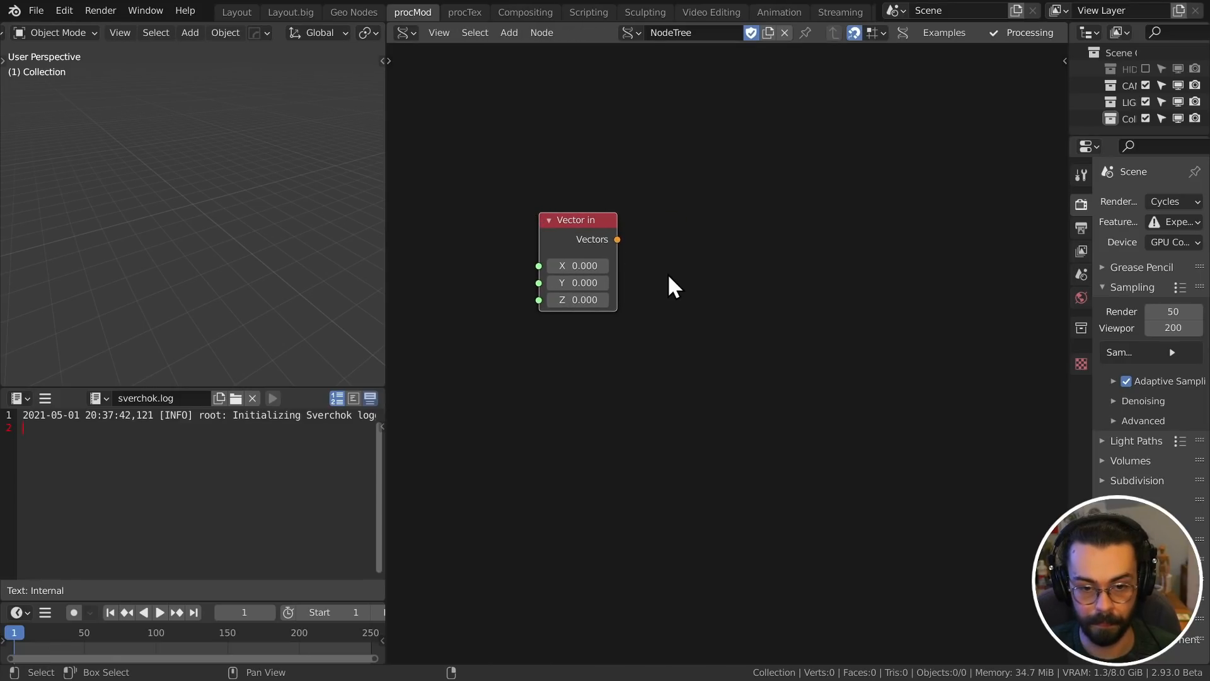
left_click(577, 222, "ctrl+shift")
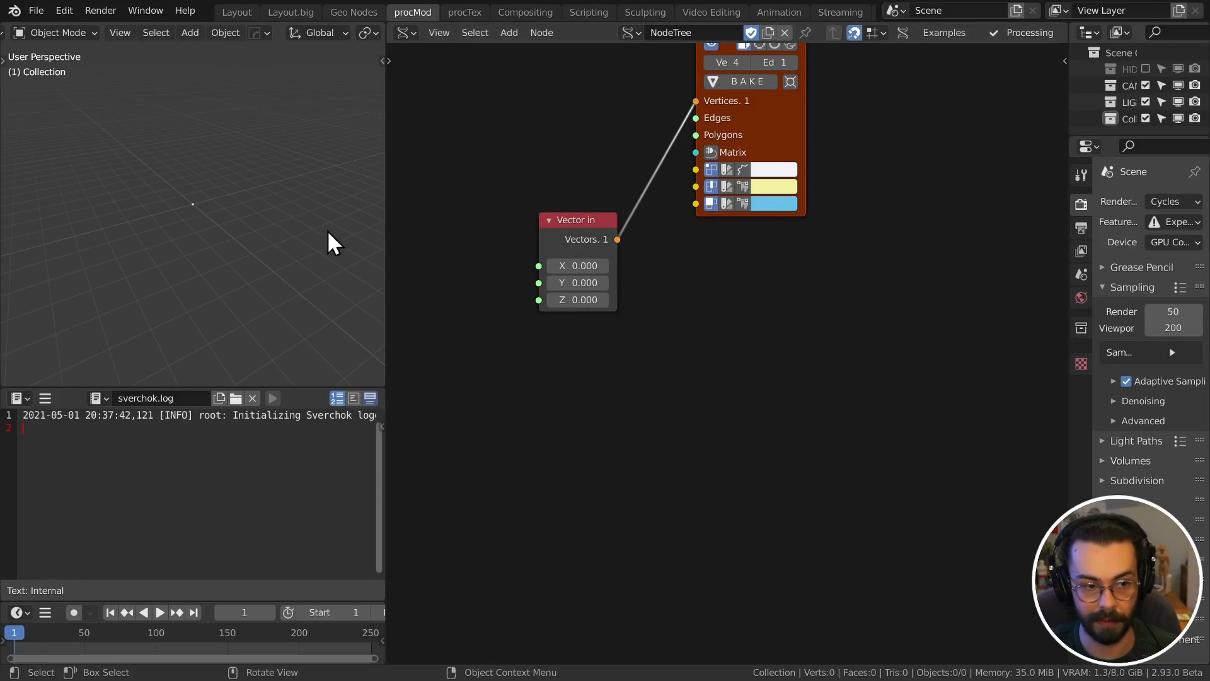
key("n")
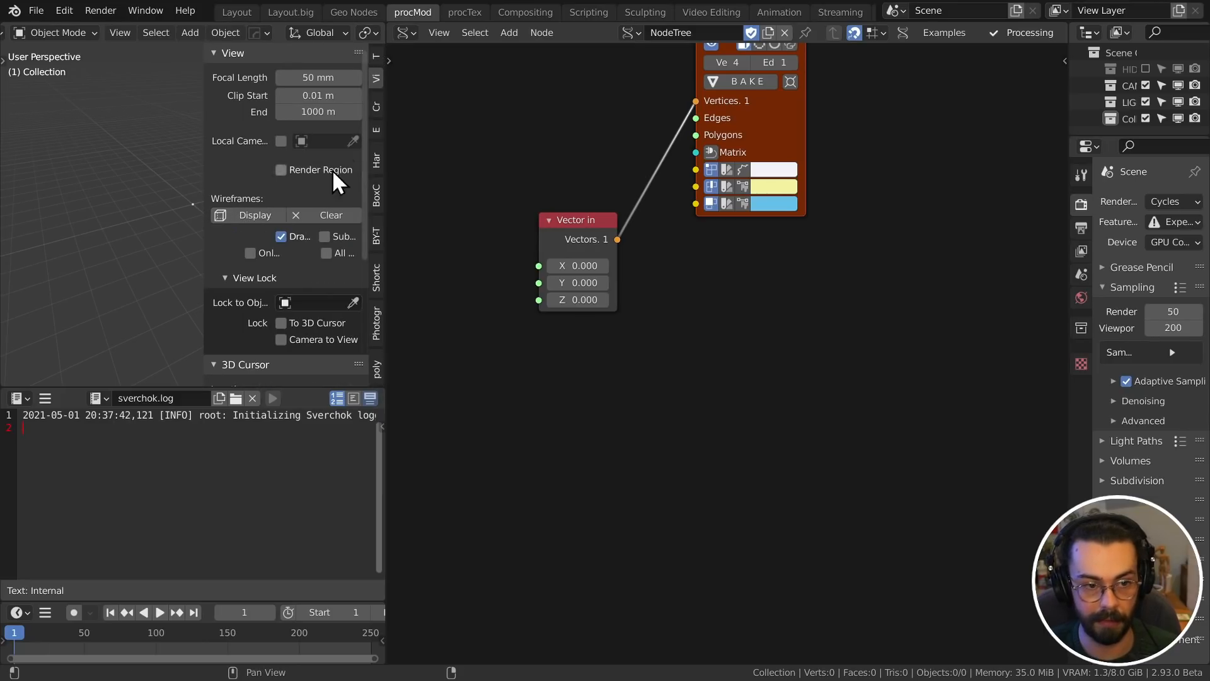
key("n")
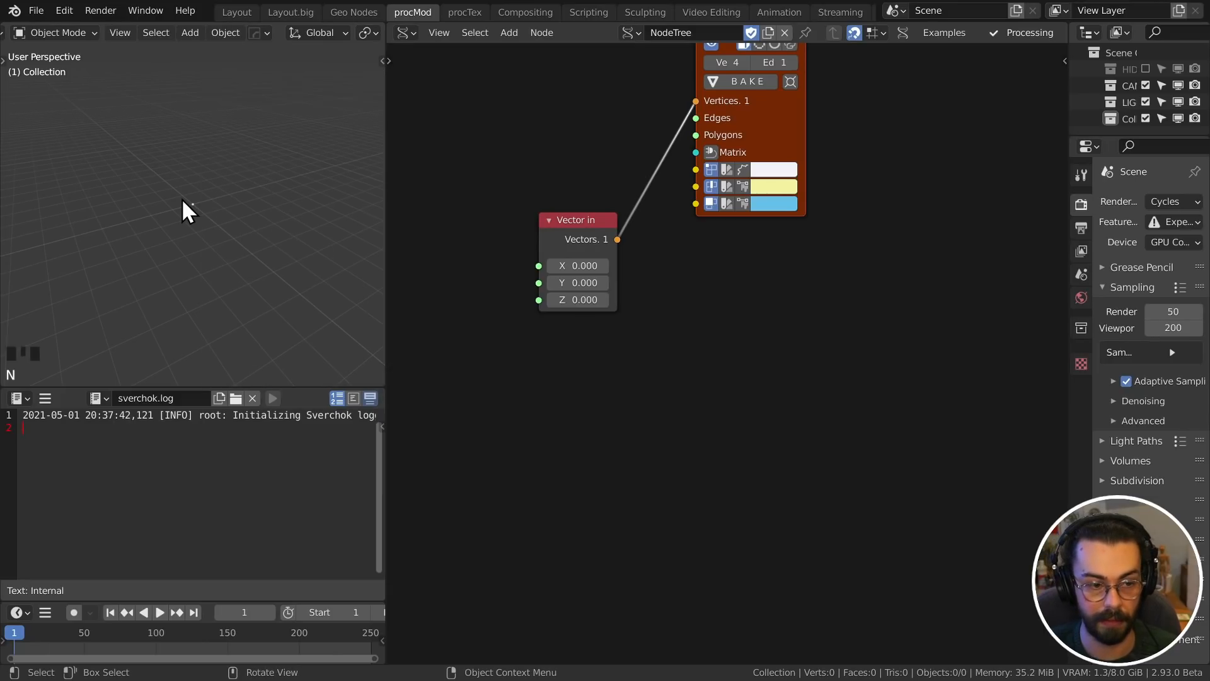
key("n")
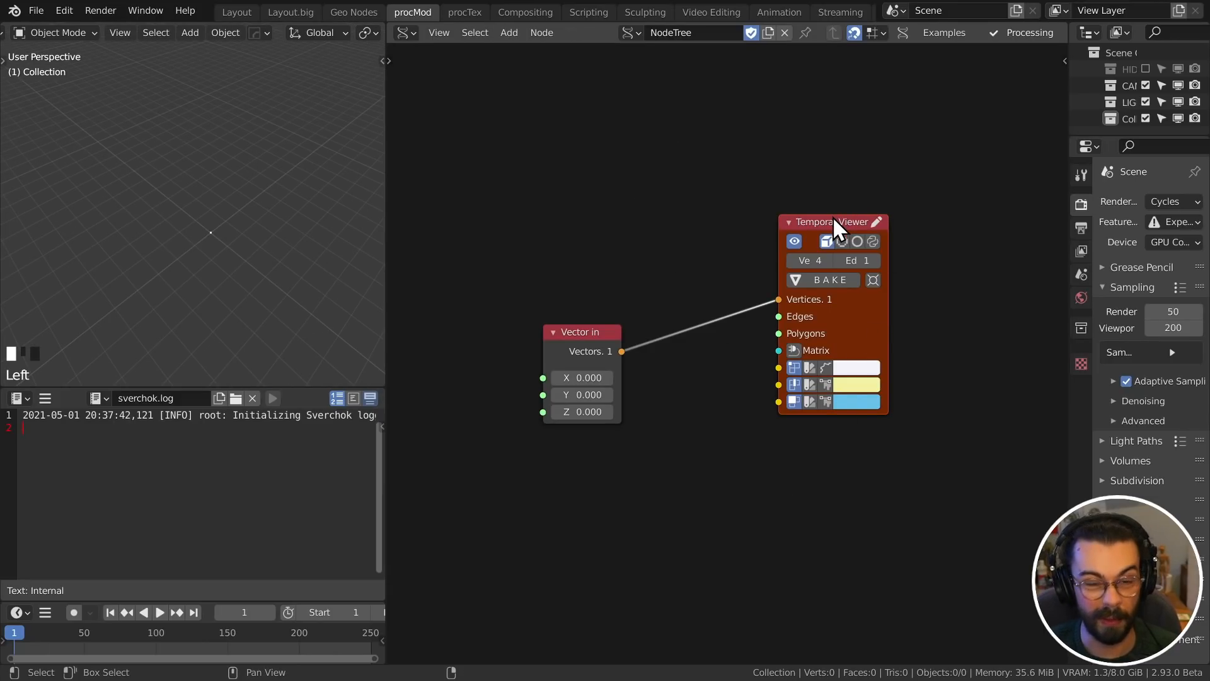
- Shift the Temporal Viewer node slightly lower and set its vertex display size to 25
left_click_drag(837, 227, 837, 243)
scroll(197, 262, "up", 8)
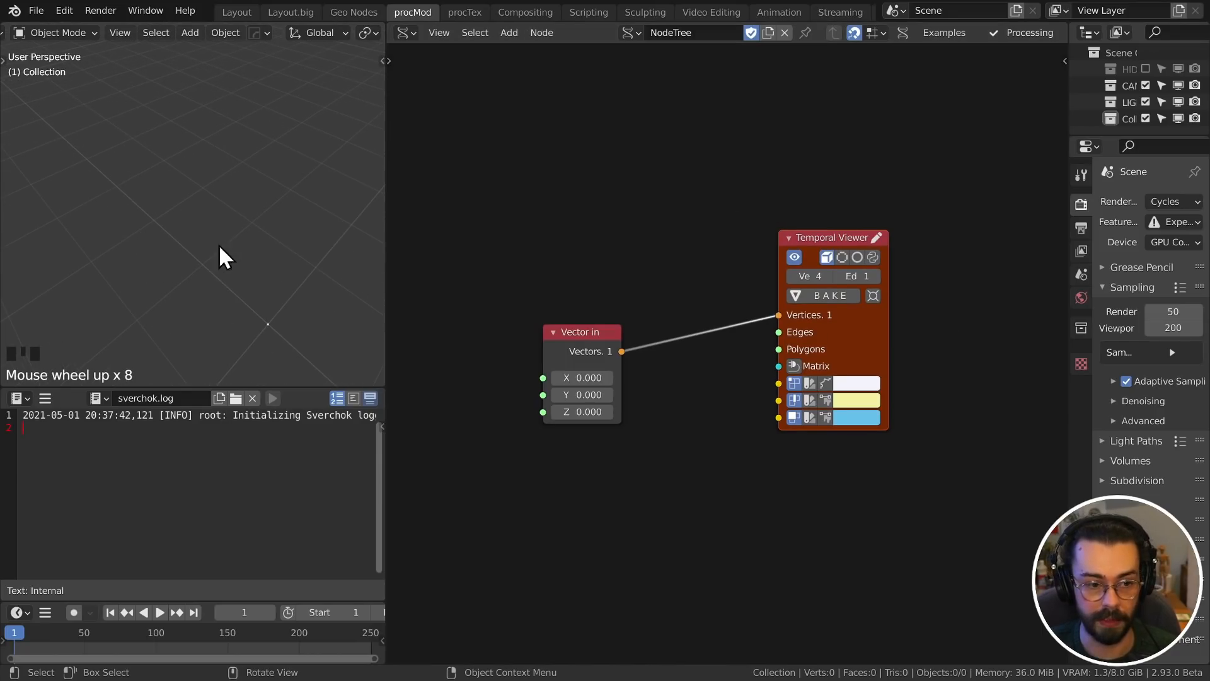
middle_click_drag(282, 318, 213, 187, "shift")
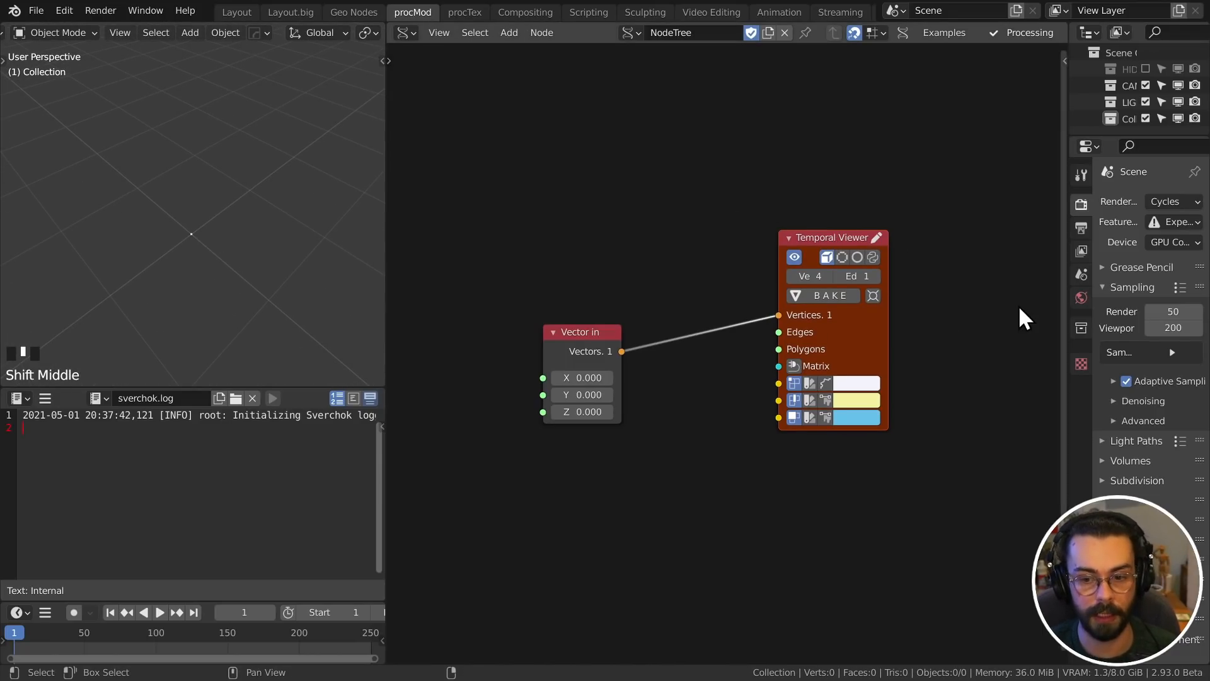
mouse_move(810, 277)
left_mouse_down("shift")
mouse_move(829, 277)
mouse_move(811, 278)
left_mouse_up("shift")
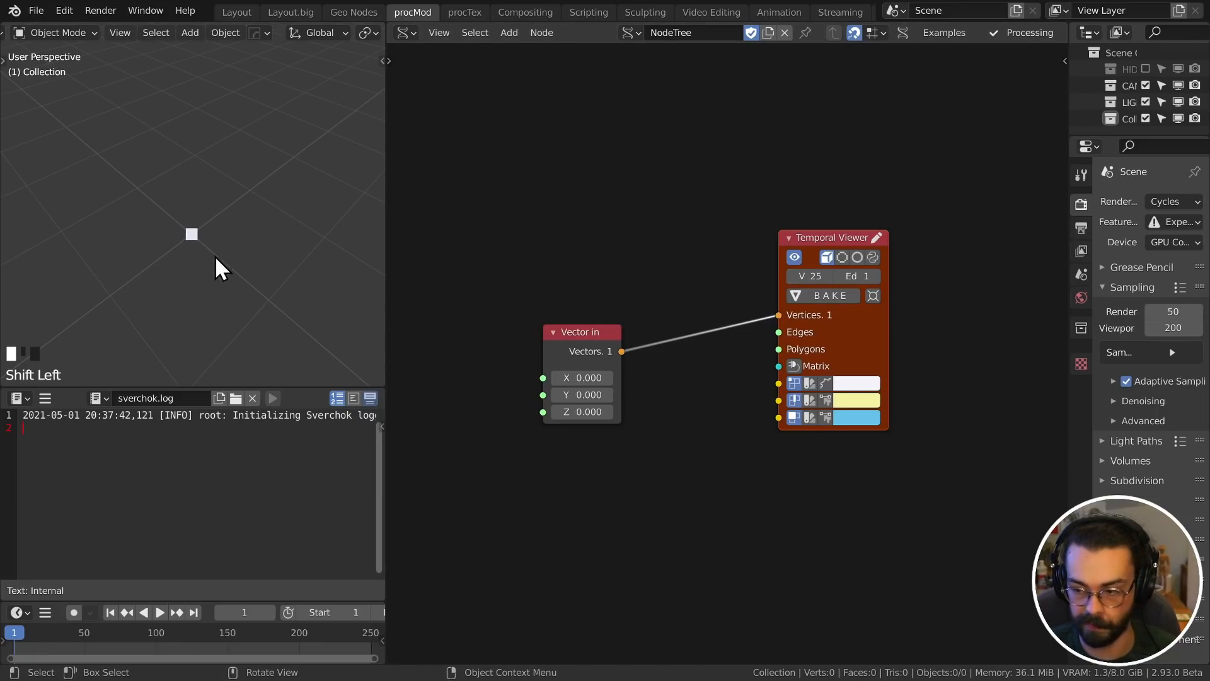
middle_click(213, 220)
middle_click_drag(213, 220, 222, 232)
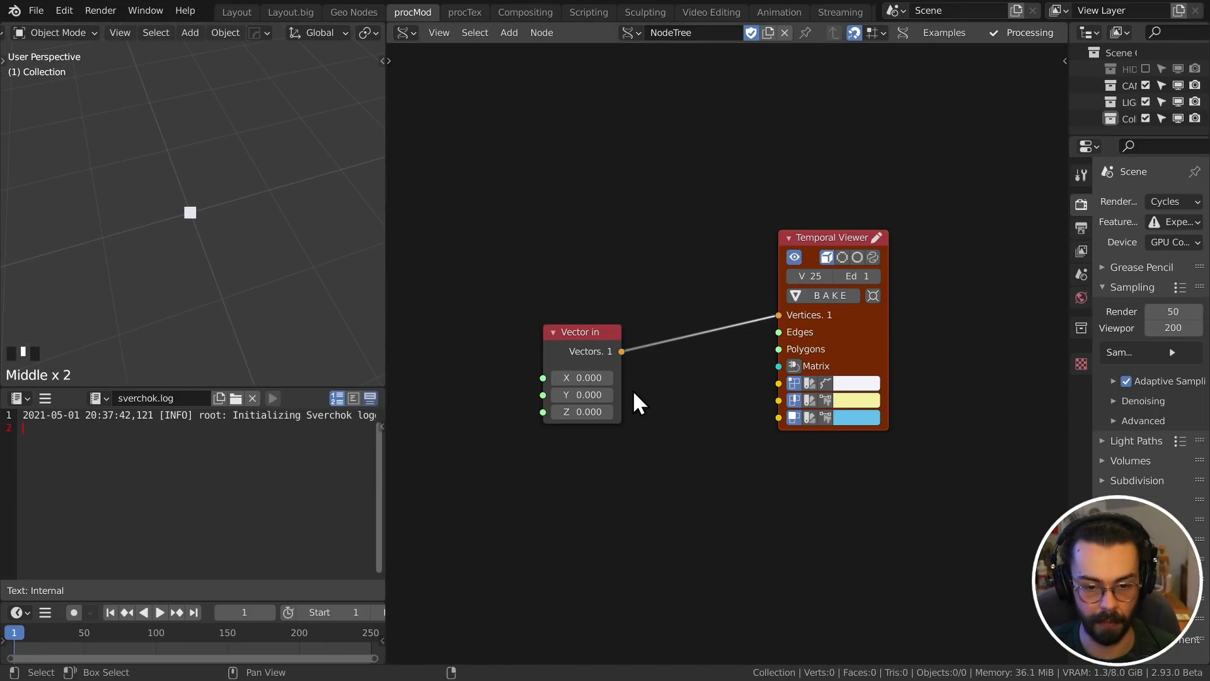
- Move the Vector in node level with the Temporal Viewer, set its X, Y and Z to 0, and space the two nodes apart
middle_click_drag(650, 384, 694, 376)
scroll(696, 378, "up", 3)
middle_click_drag(764, 349, 722, 362)
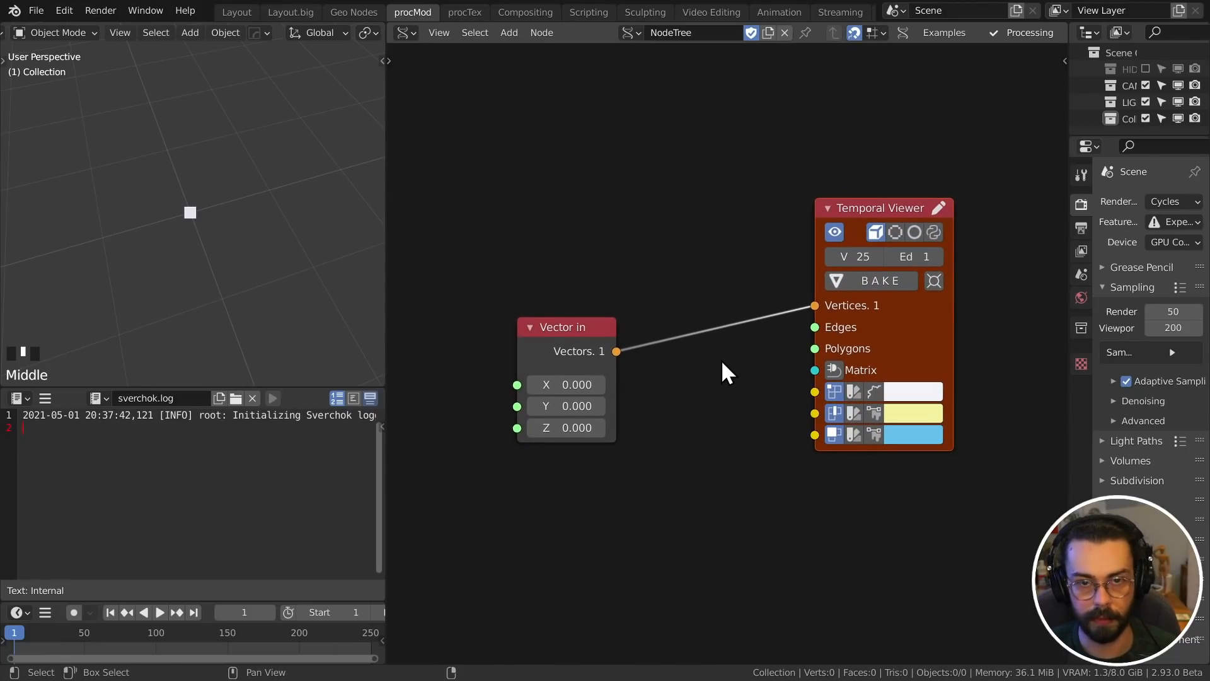
left_click_drag(560, 353, 723, 313)
left_click_drag(697, 259, 696, 309)
type("0")
key("Return")
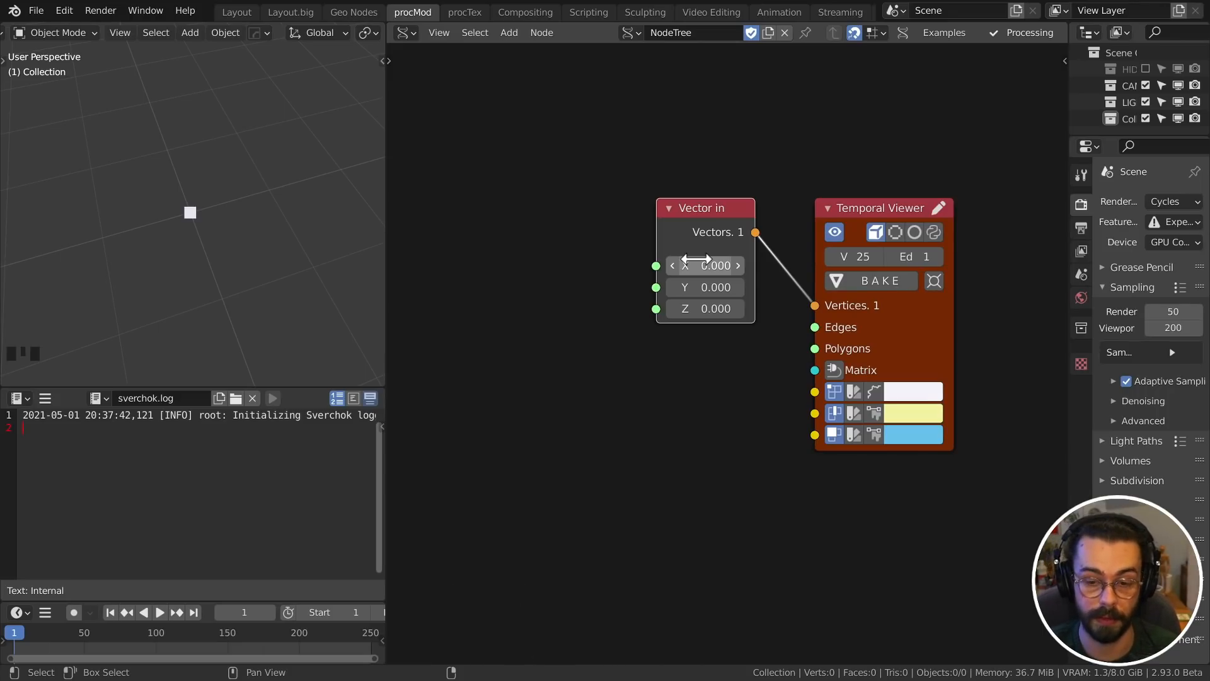
scroll(696, 265, "down", 2)
left_click(824, 351)
key("g")
left_click(869, 288)
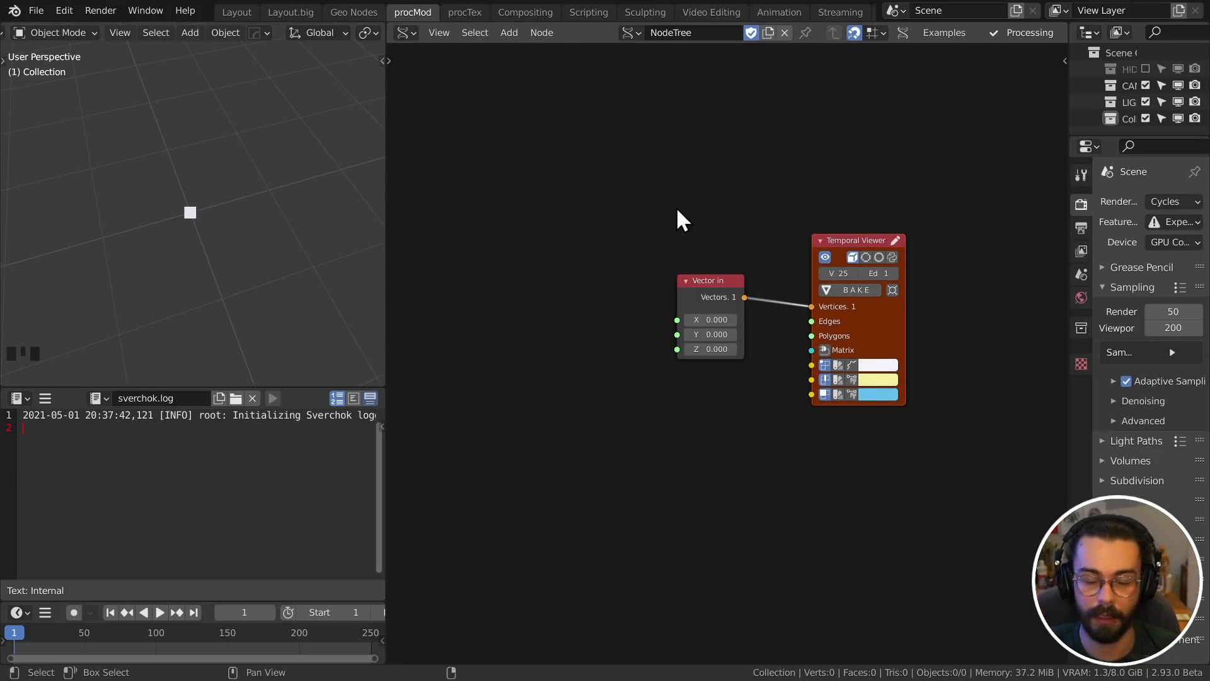
- Add a Number Range node and place it in front of the Vector in node
key("shift+a")
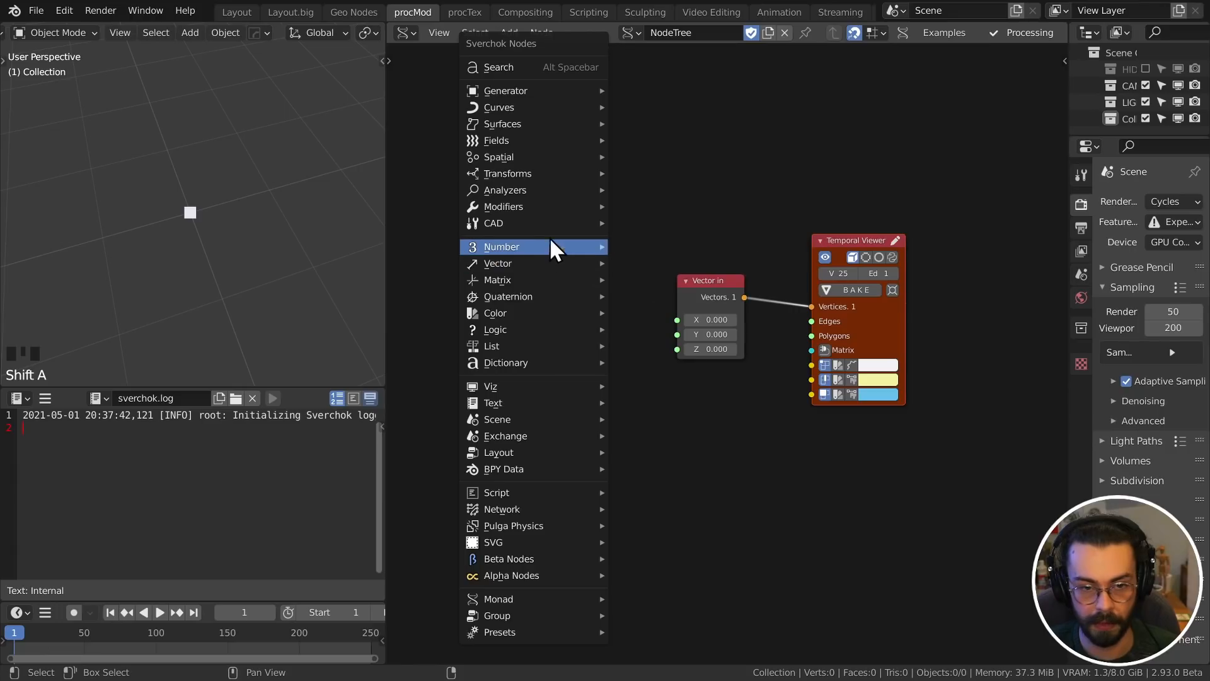
mouse_move(523, 95)
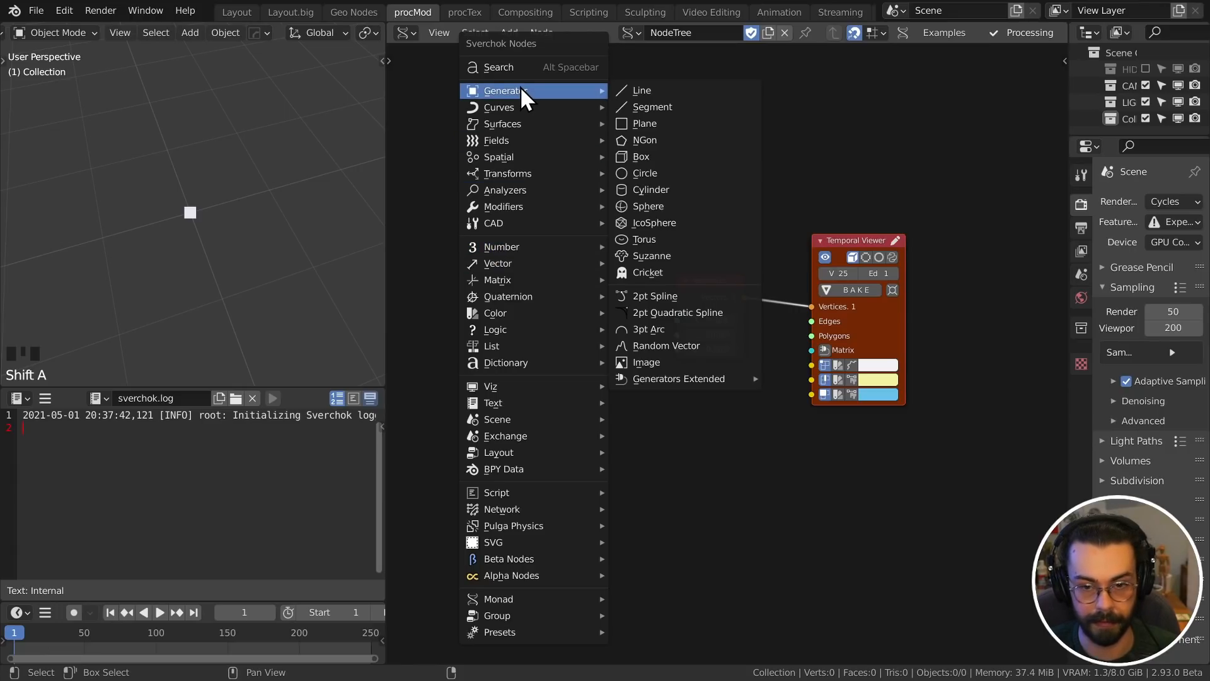
mouse_move(498, 247)
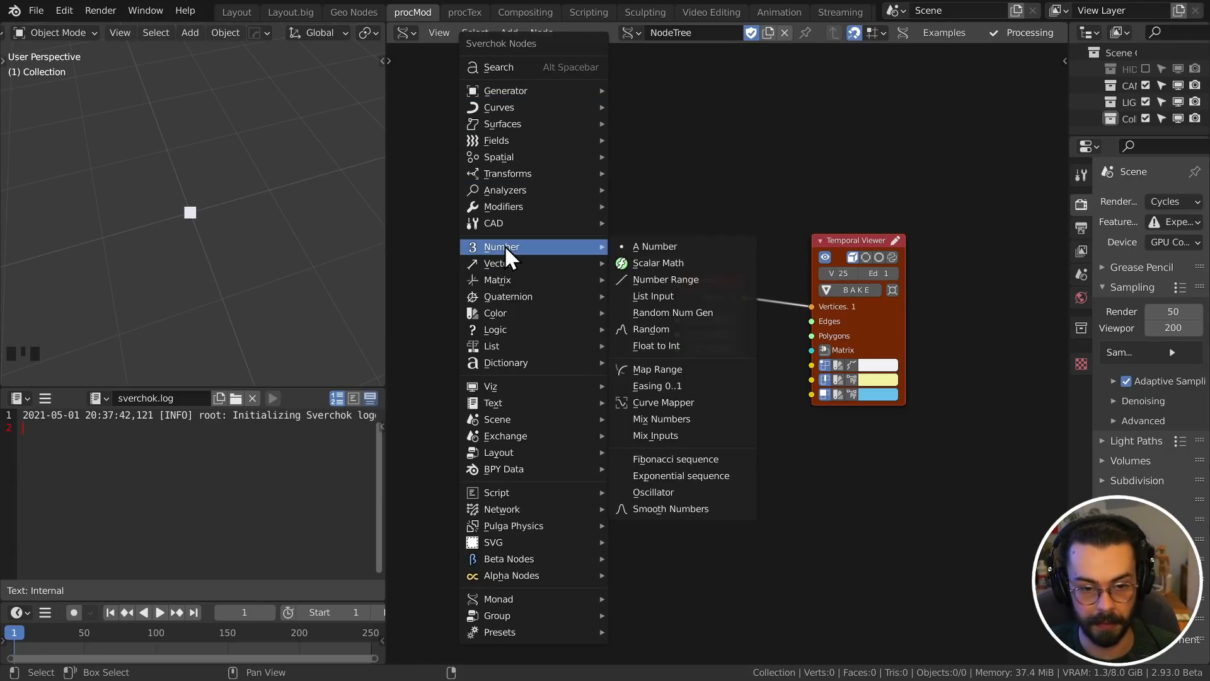
left_click(697, 278)
left_click(481, 275)
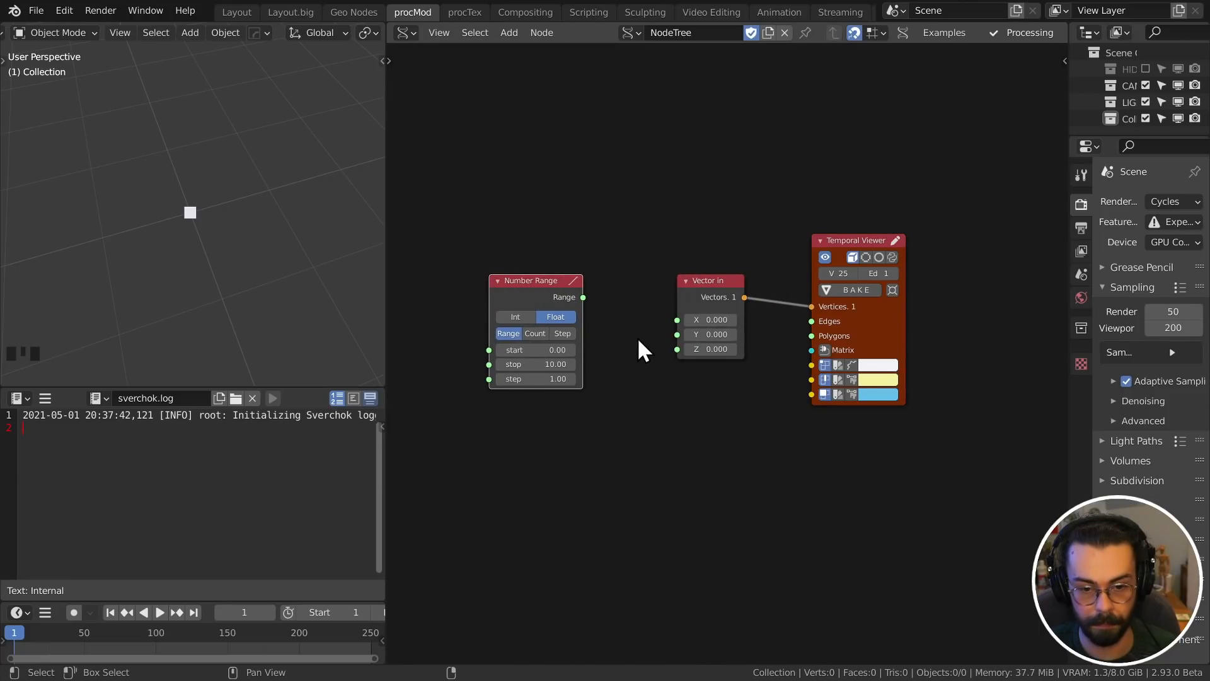
- Switch the Number Range node to Step mode and connect its Range output to the Vector in node's X input
scroll(640, 345, "up", 7)
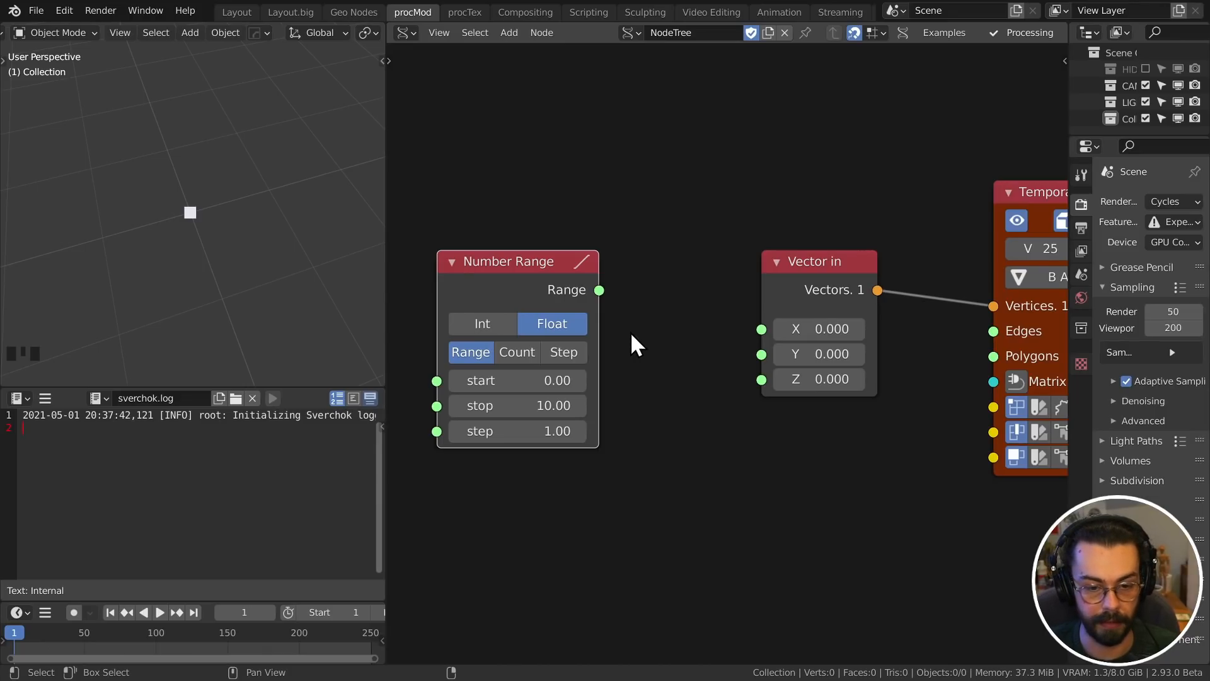
left_click(574, 355)
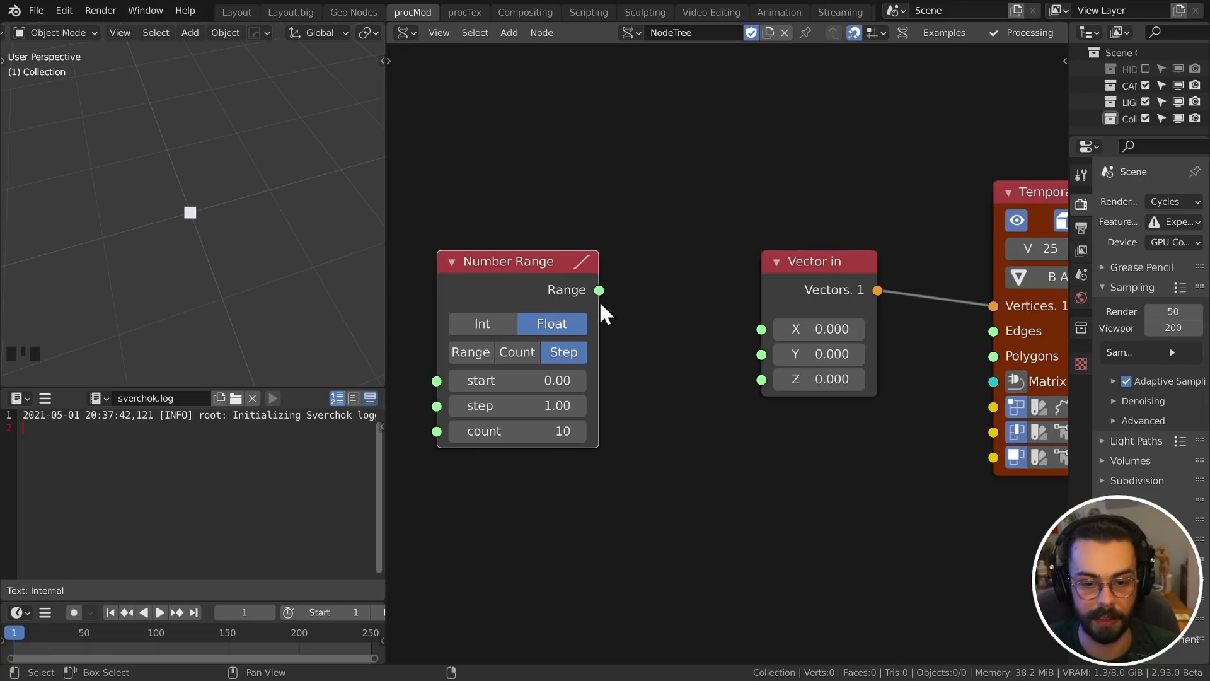
left_click_drag(599, 292, 762, 329)
scroll(86, 210, "down", 4)
middle_click_drag(87, 211, 171, 324)
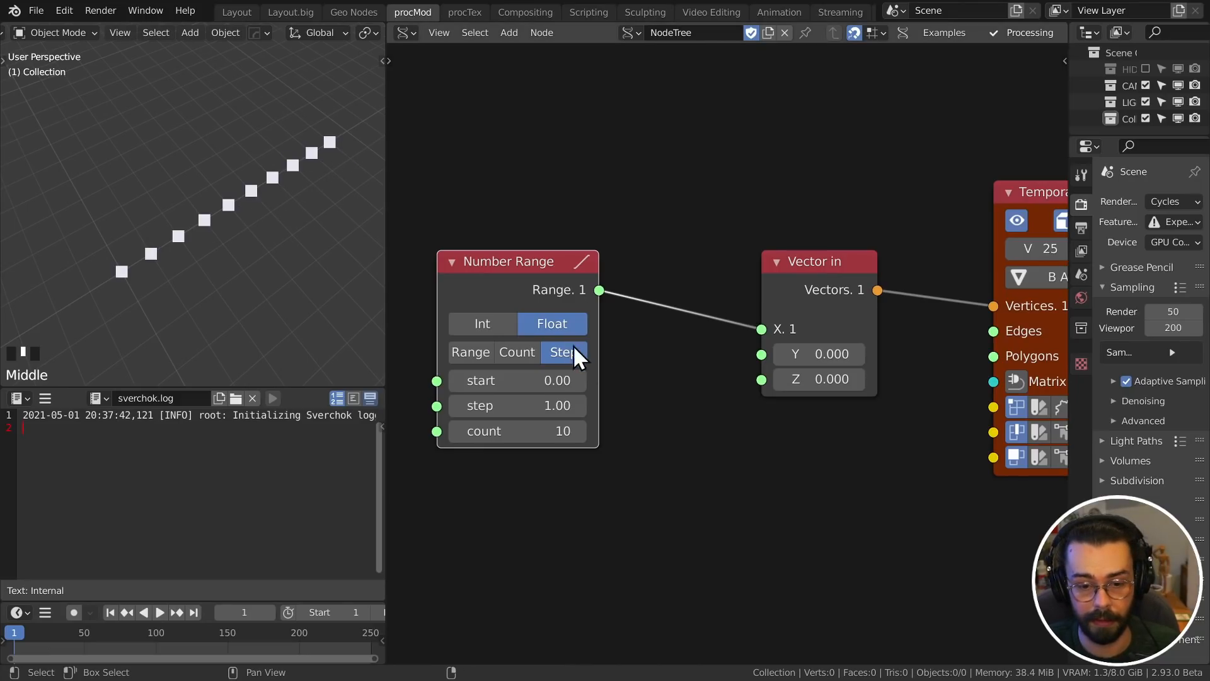
- Move the Number Range node farther from the Vector in node to leave room between them
left_click(578, 431)
mouse_move(578, 432)
left_mouse_down()
mouse_move(533, 432)
mouse_move(570, 431)
left_mouse_up()
middle_click_drag(681, 350, 816, 348)
scroll(815, 348, "down", 5)
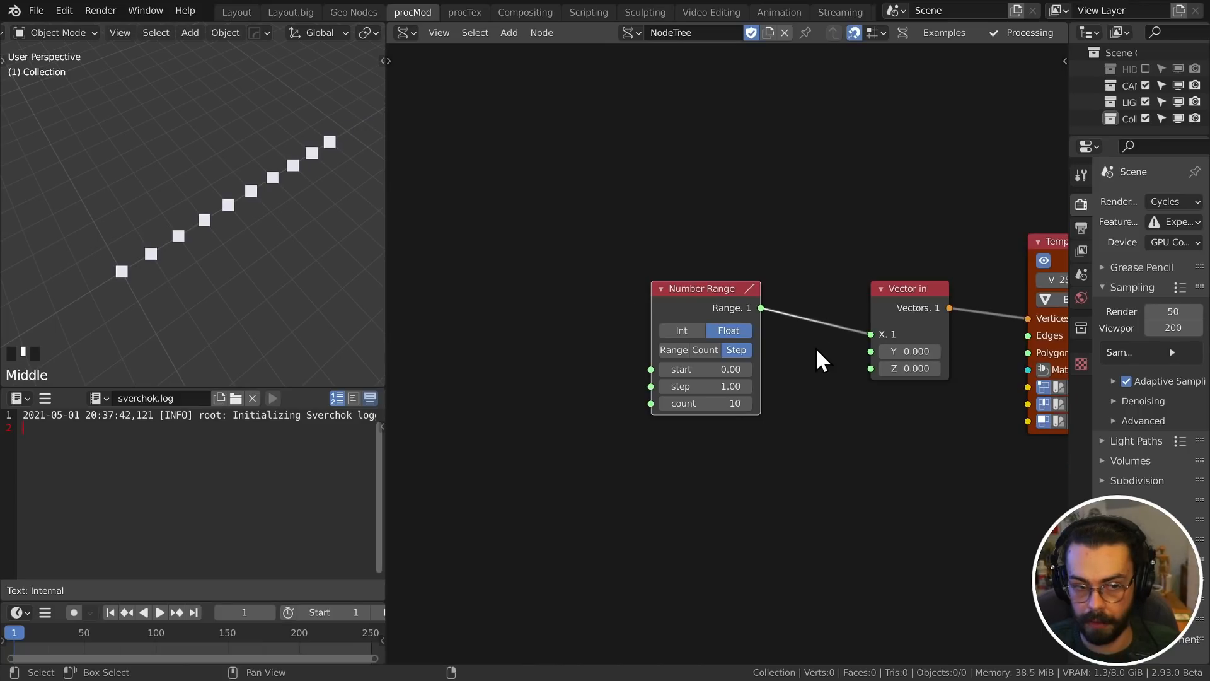
left_click_drag(716, 300, 527, 300)
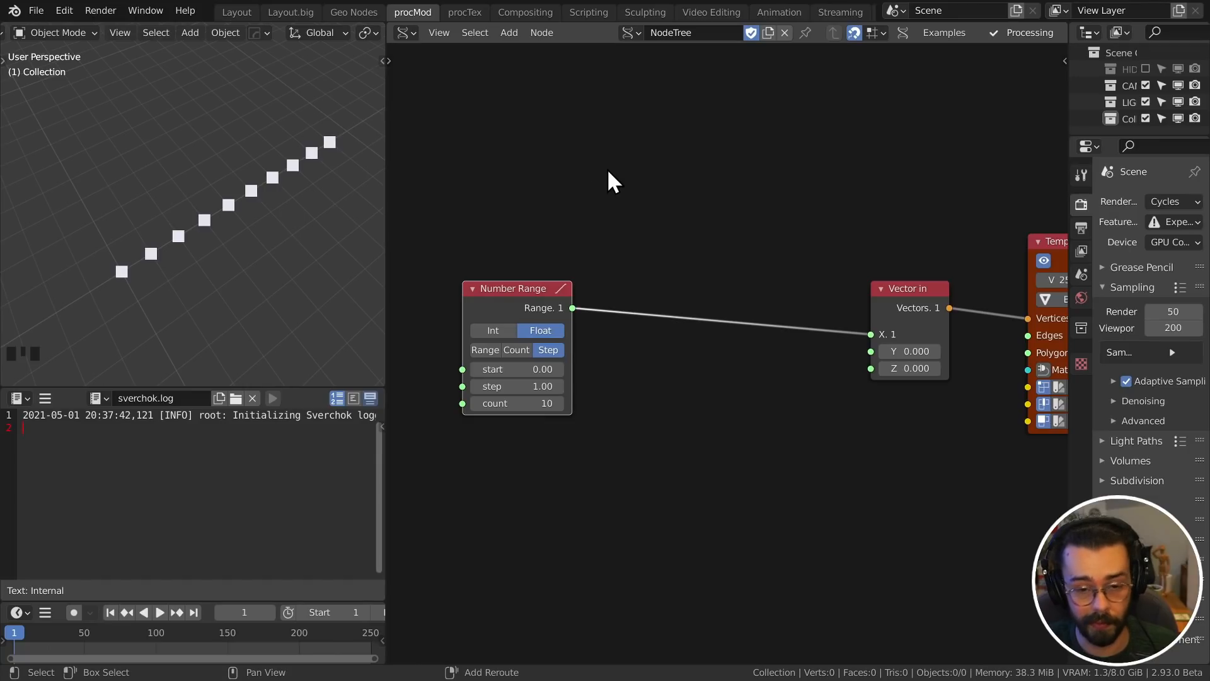
- Add a Scalar Math node and insert it on the link between the Number Range and Vector in nodes
key("shift+a")
mouse_move(596, 221)
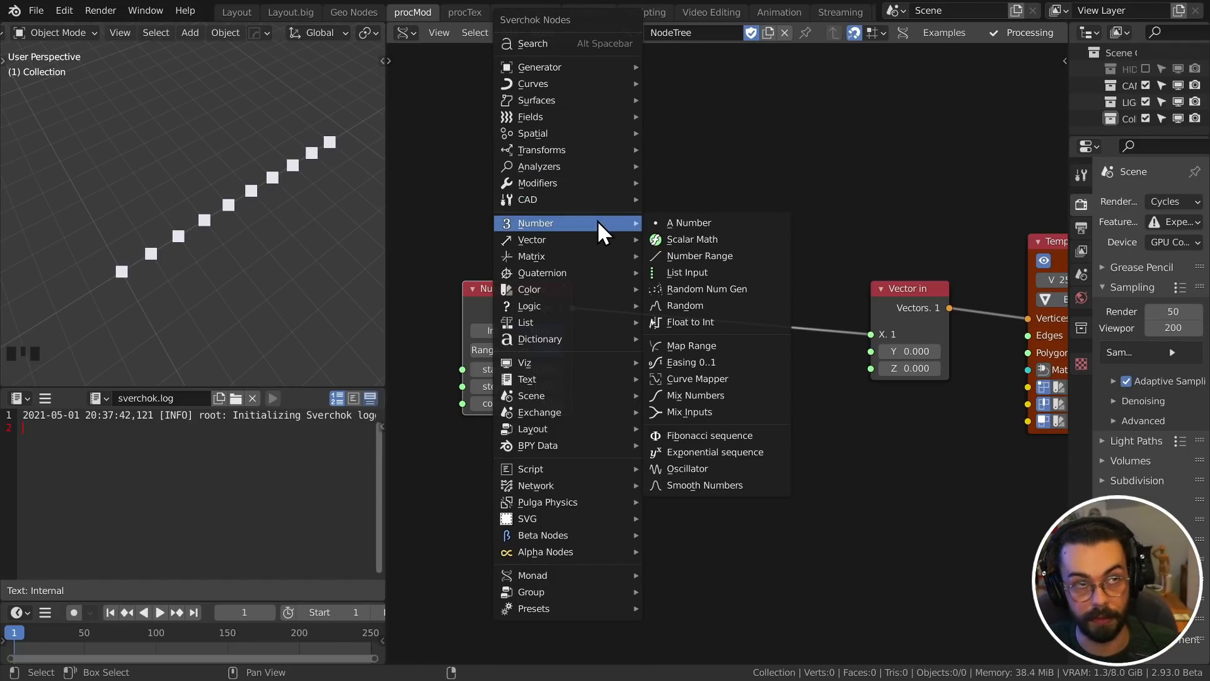
left_click(725, 239)
left_click(656, 278)
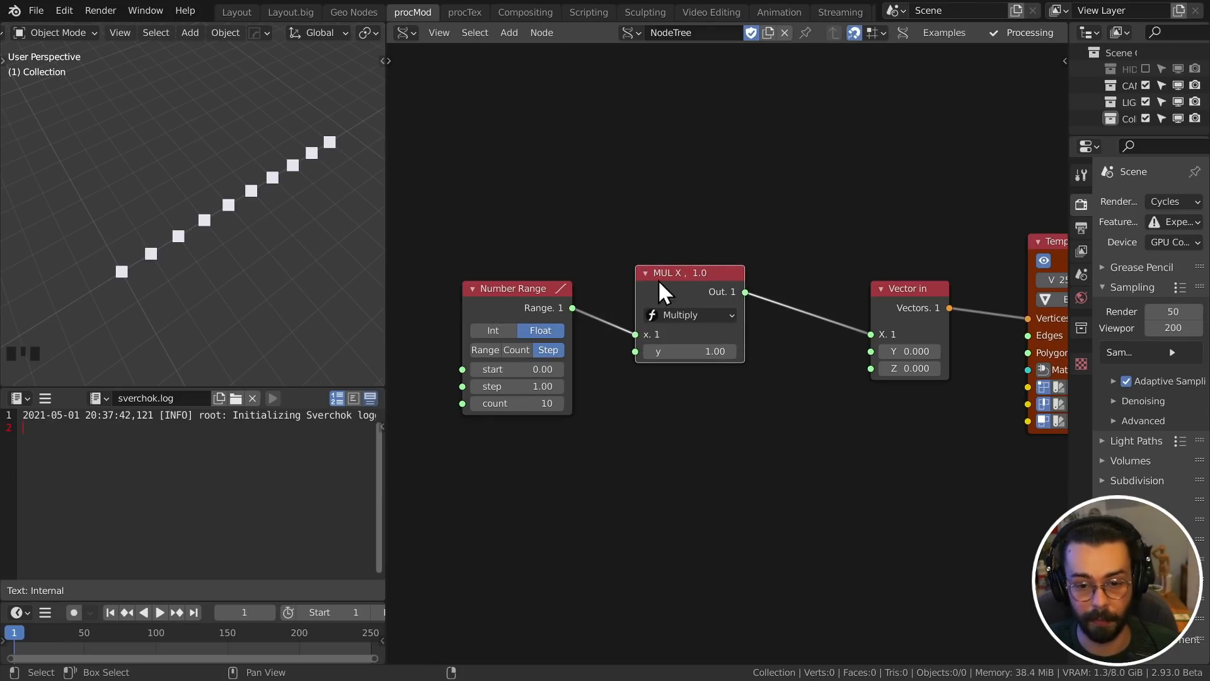
- Set the Scalar Math node to Sin & Cos and connect its cos(x) output to the Vector in node's Y input
left_click(705, 322)
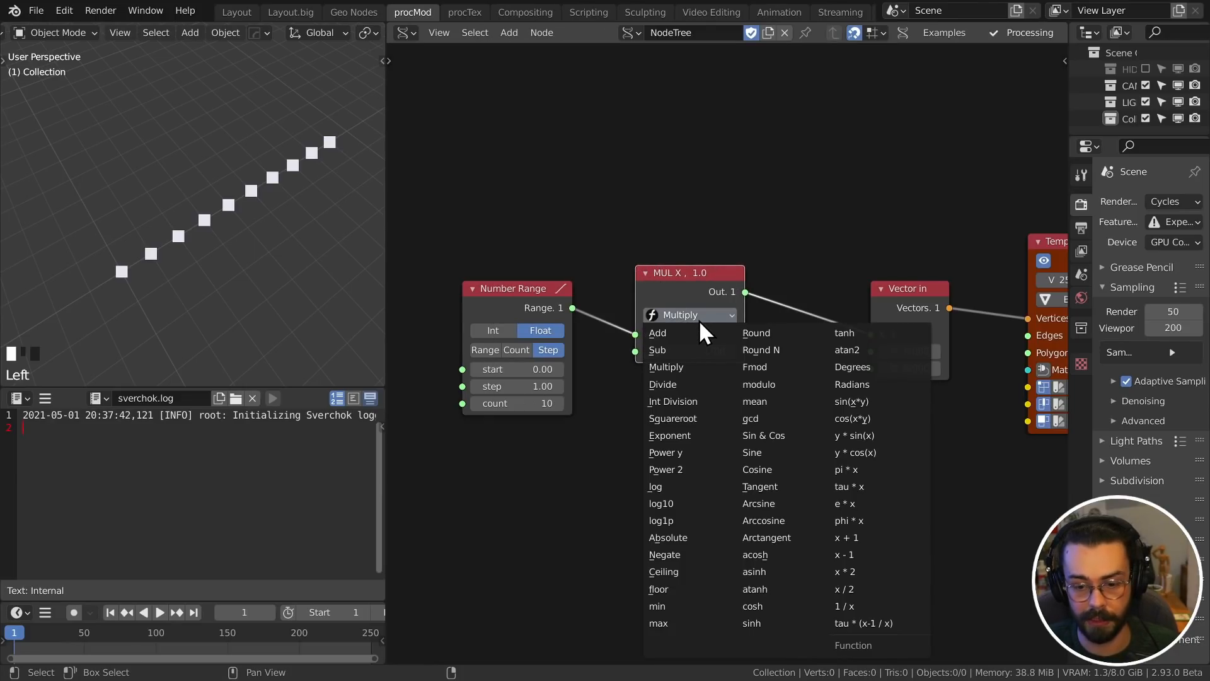
left_click(792, 448)
left_click_drag(745, 309, 872, 351)
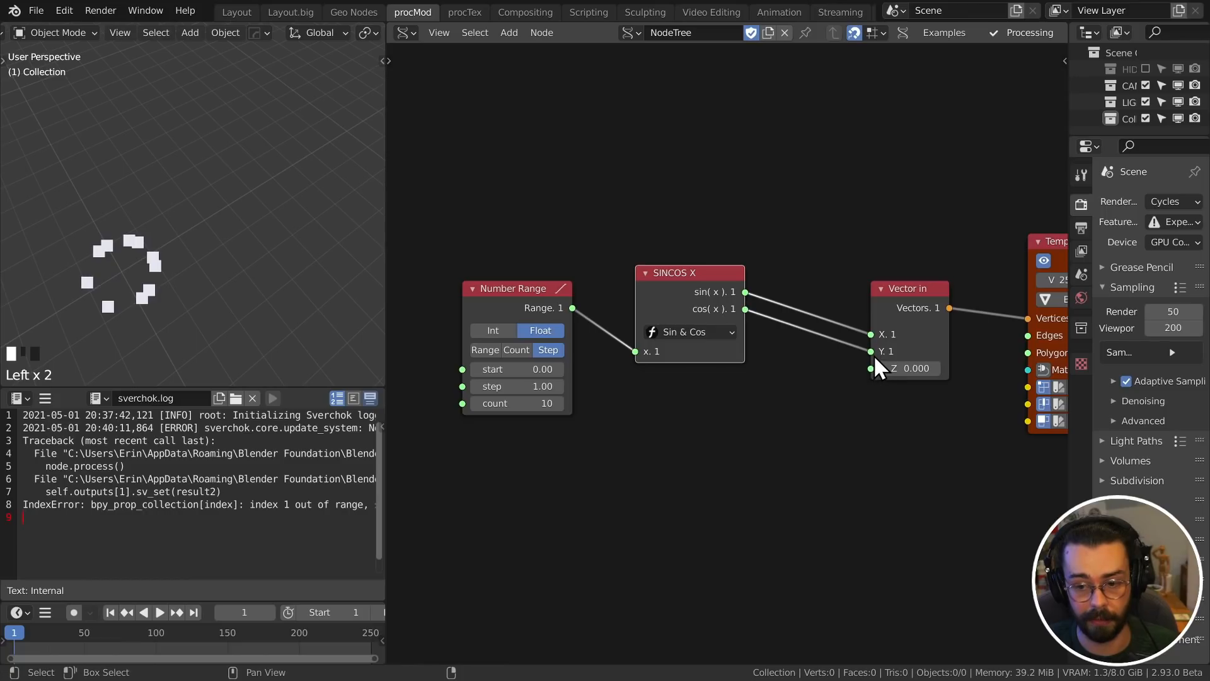
- Raise the Number Range node's count to 292 with the step at 1
left_click_drag(543, 386, 599, 406, "shift")
left_click(535, 382, "shift")
type("1")
key("Return")
- Switch the 3D viewport to the top view and frame the ring of points
key("KP_7")
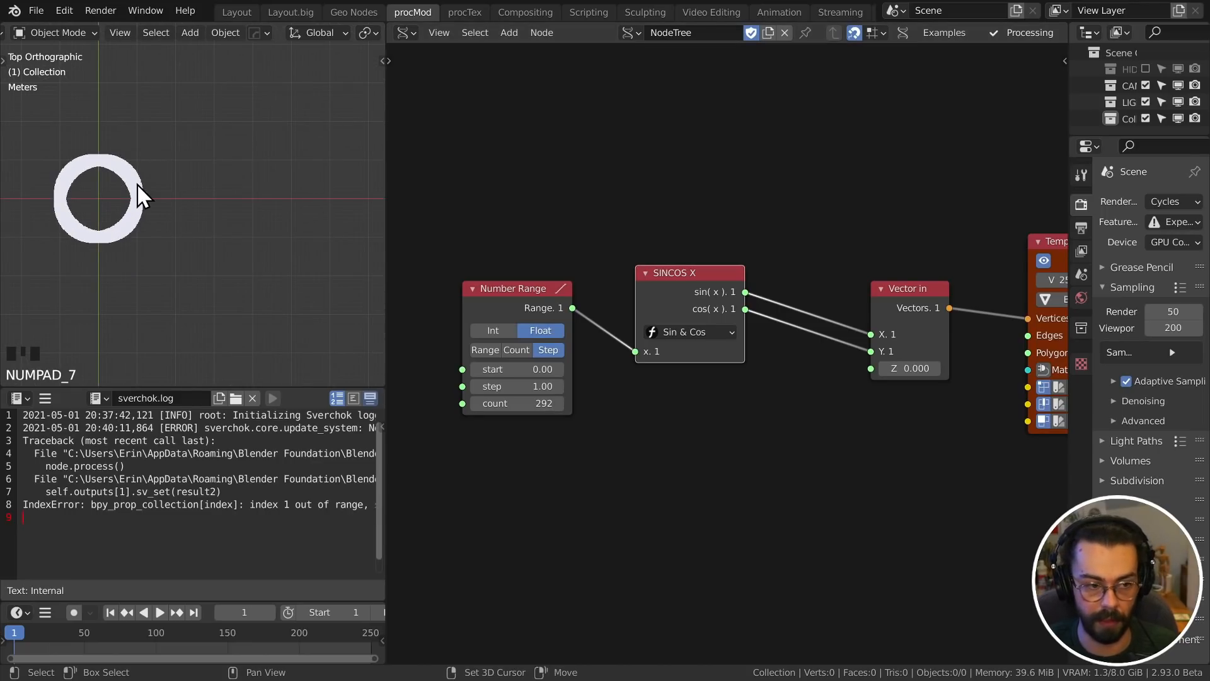
scroll(110, 179, "up", 2)
middle_click_drag(110, 179, 223, 171, "shift")
scroll(244, 249, "up", 2)
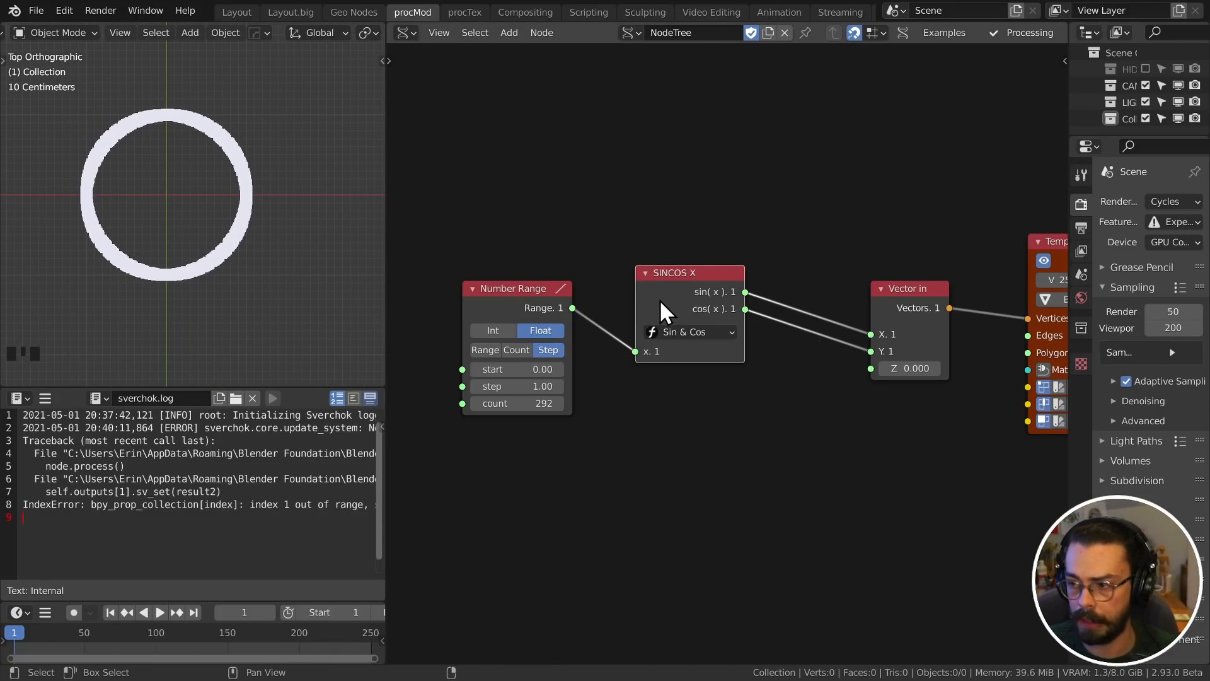
- Move the Sin & Cos node close to the Vector in node and shift the Number Range node away to leave room between them
left_click_drag(660, 300, 725, 309)
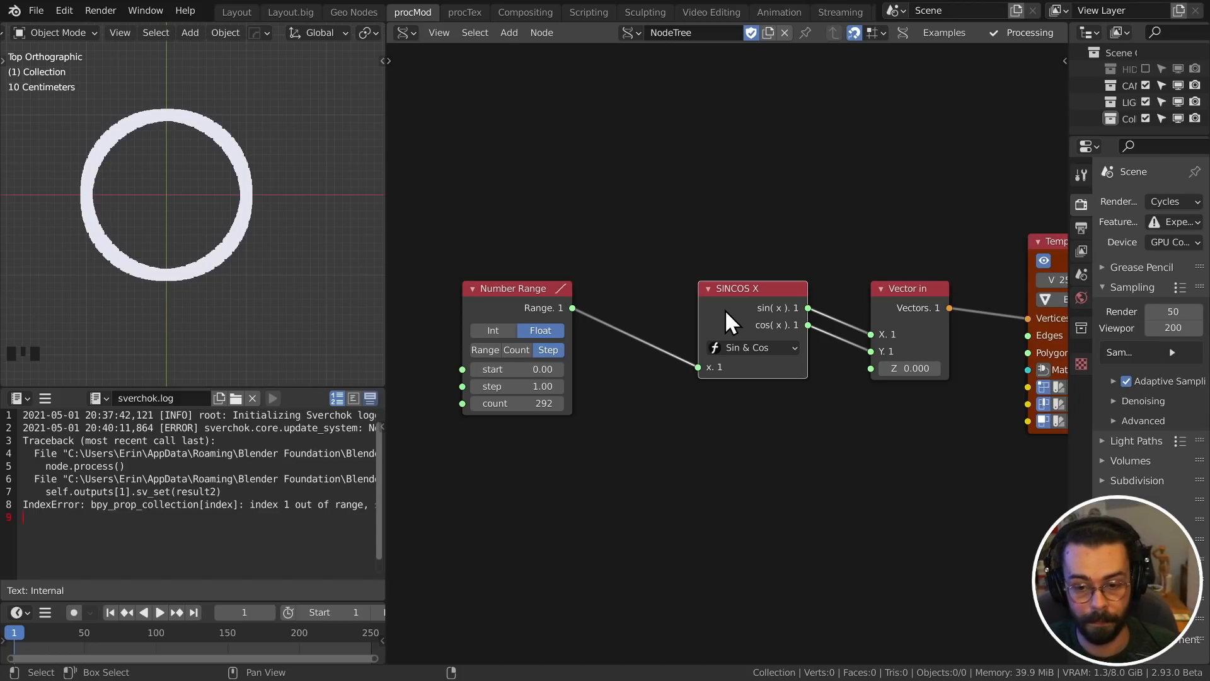
middle_click_drag(725, 309, 730, 251)
middle_click_drag(689, 289, 827, 303)
left_click_drag(743, 289, 725, 409)
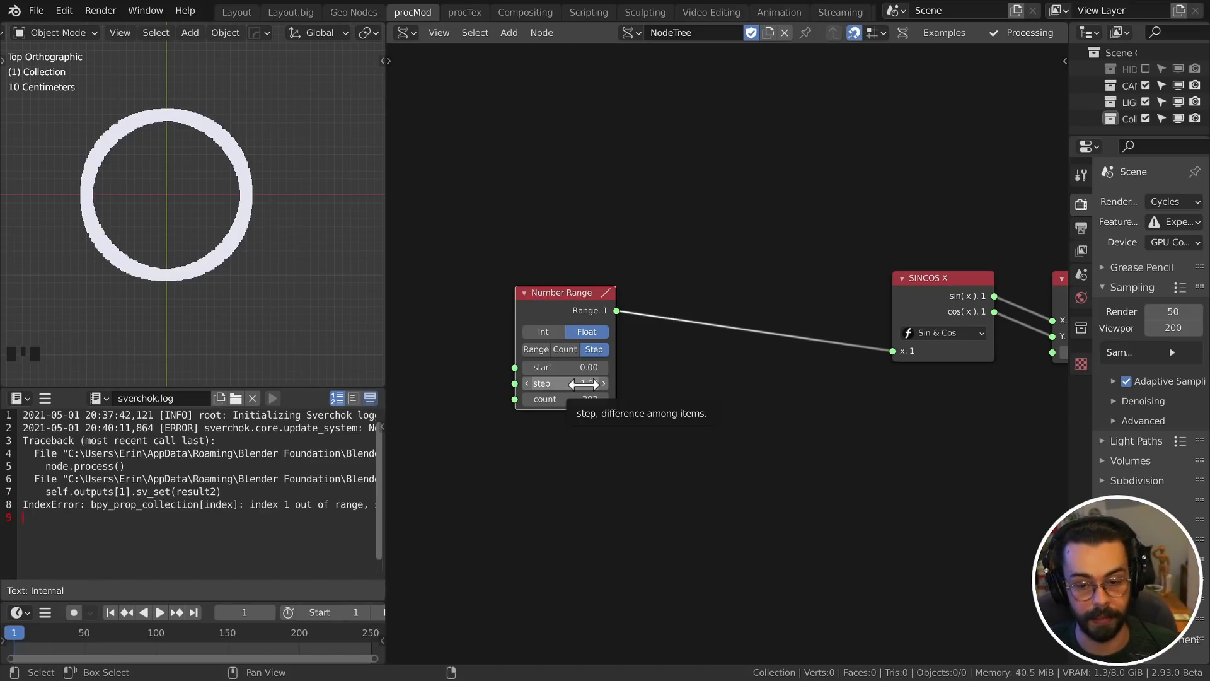
left_click_drag(598, 296, 583, 297)
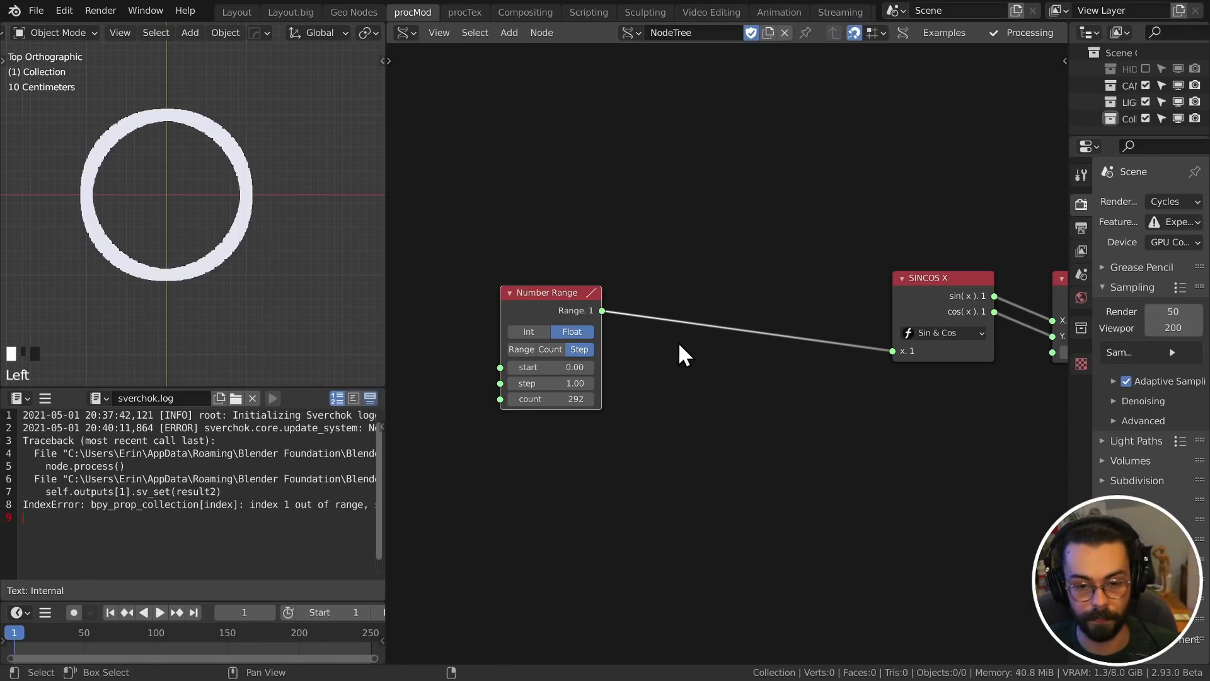
- Duplicate the Sin & Cos node and place the copy below the link from the Number Range node
left_click(964, 288)
key("shift+d")
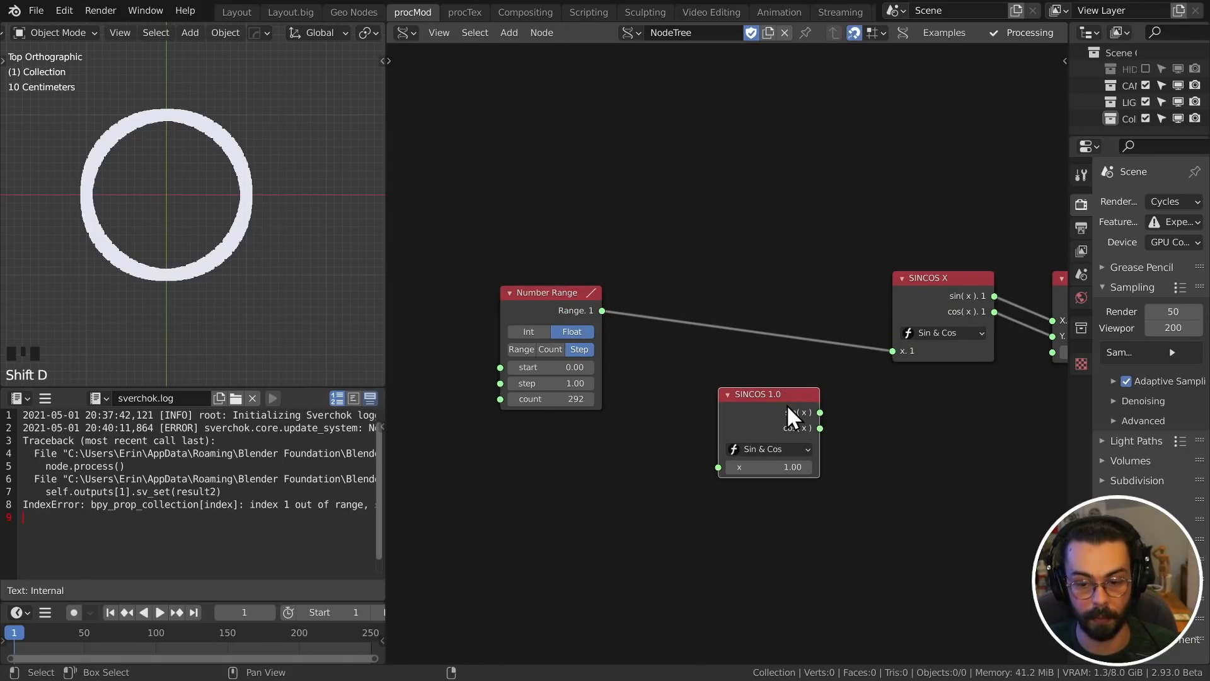
left_click(788, 407)
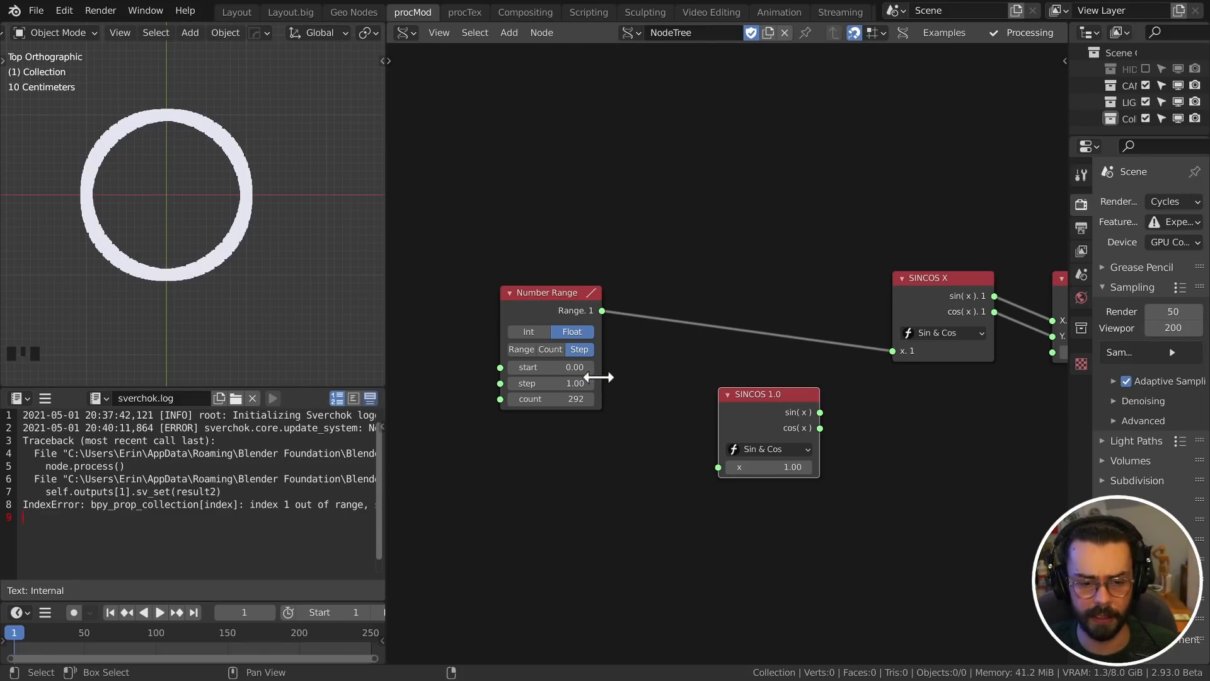
- Set the Number Range node's count to 2
left_click(566, 399)
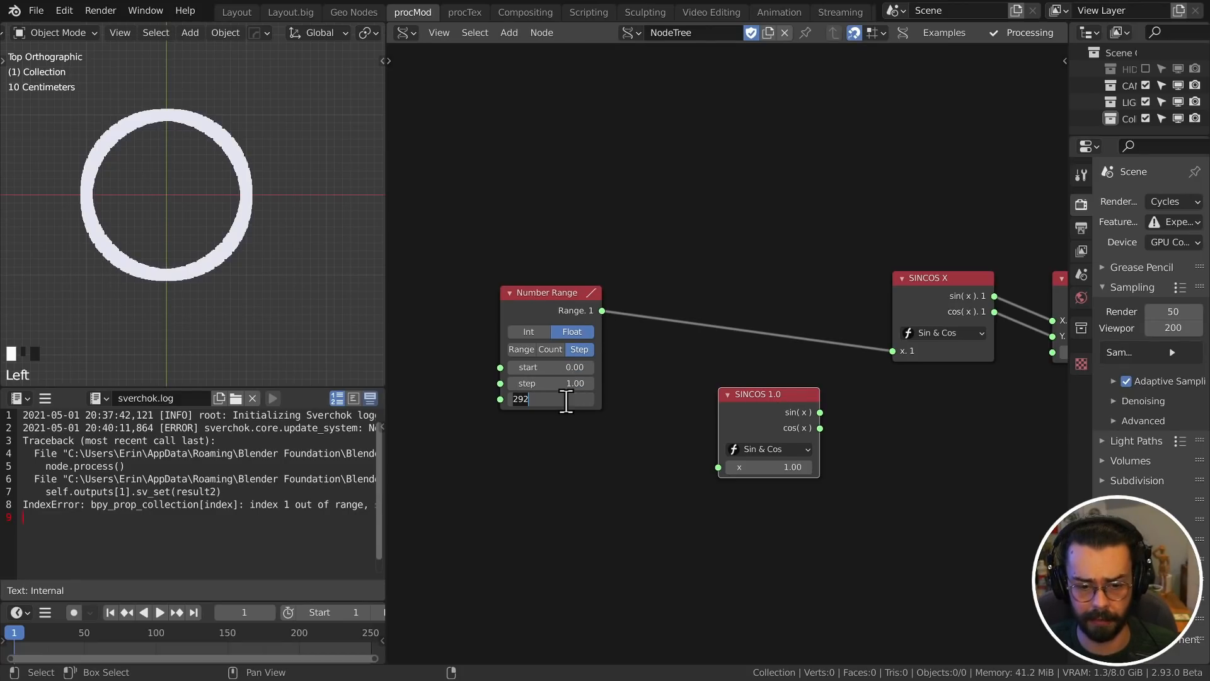
type("2")
key("Return")
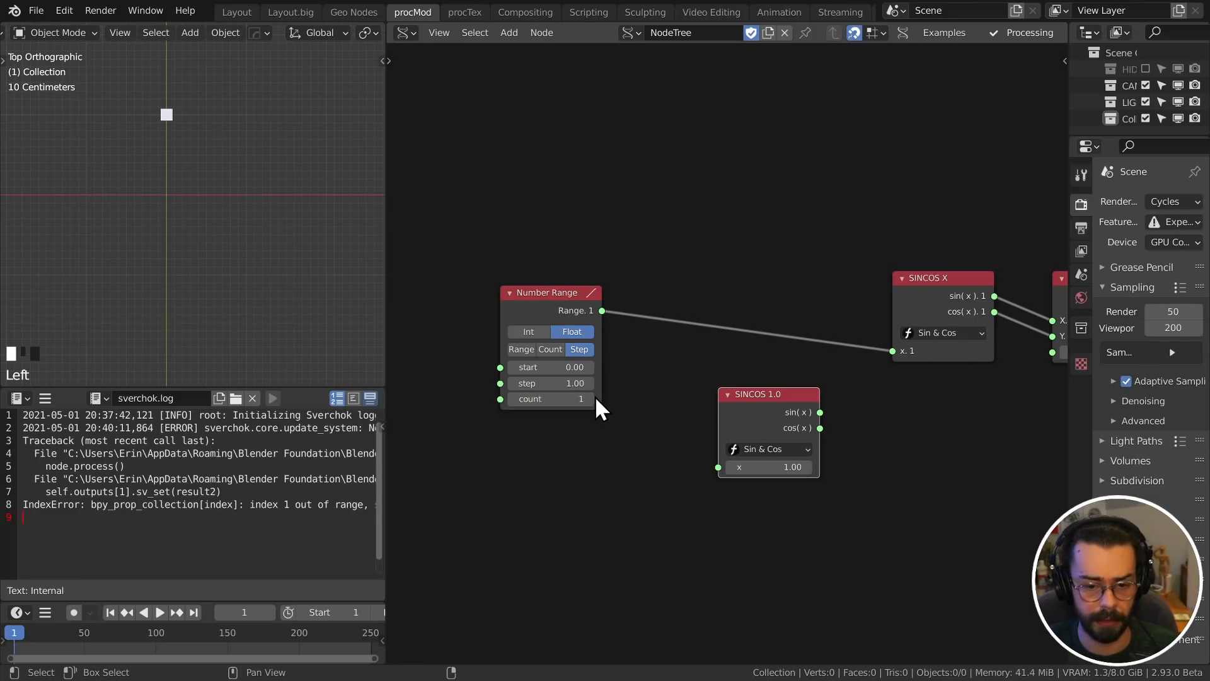
- Annotate the viewport with a line to each of the two points, an arc between the lines and the label 1r
mouse_move(166, 115)
left_mouse_down()
mouse_move(161, 214)
mouse_move(234, 150)
left_mouse_up()
middle_click_drag(158, 211, 213, 210, "shift")
scroll(216, 199, "up", 6)
scroll(227, 164, "down", 1)
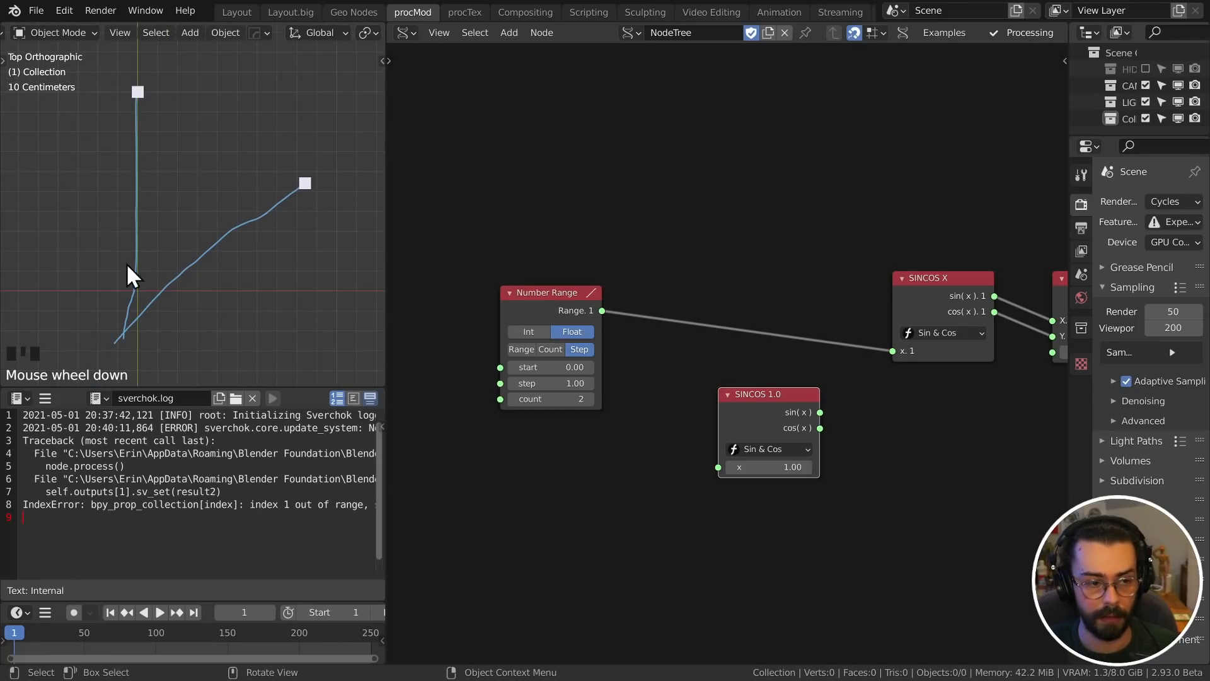
mouse_move(145, 207)
left_mouse_down()
mouse_move(212, 237)
mouse_move(165, 258)
mouse_move(177, 241)
left_mouse_up()
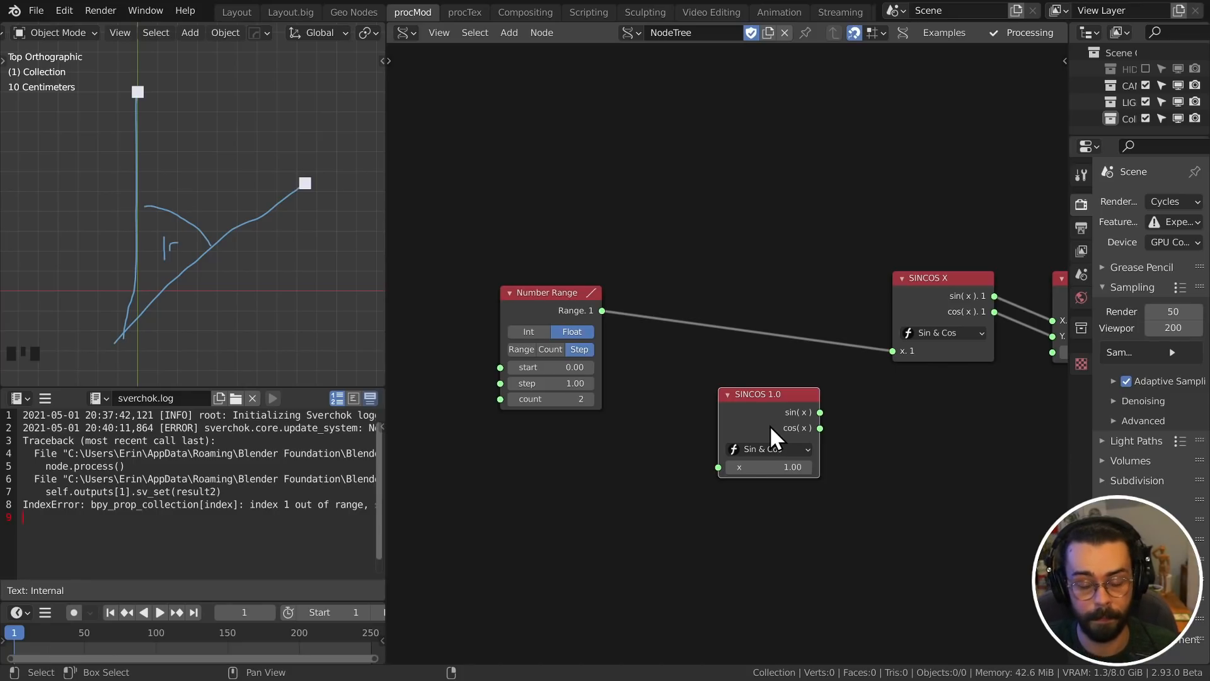
- Move the duplicated math node above the Number Range node, set it to Radians and enter 137.5 for x
left_click_drag(762, 439, 544, 221)
left_click(568, 232)
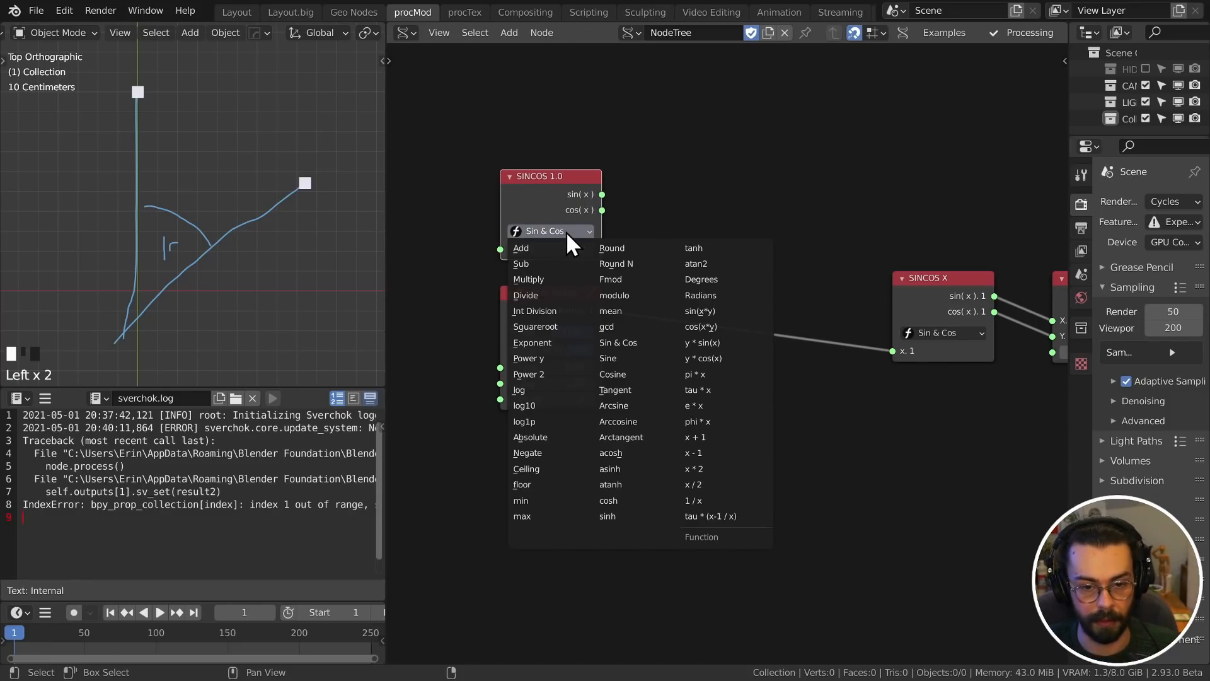
left_click(751, 295)
left_click(535, 232)
type("137.5")
key("Return")
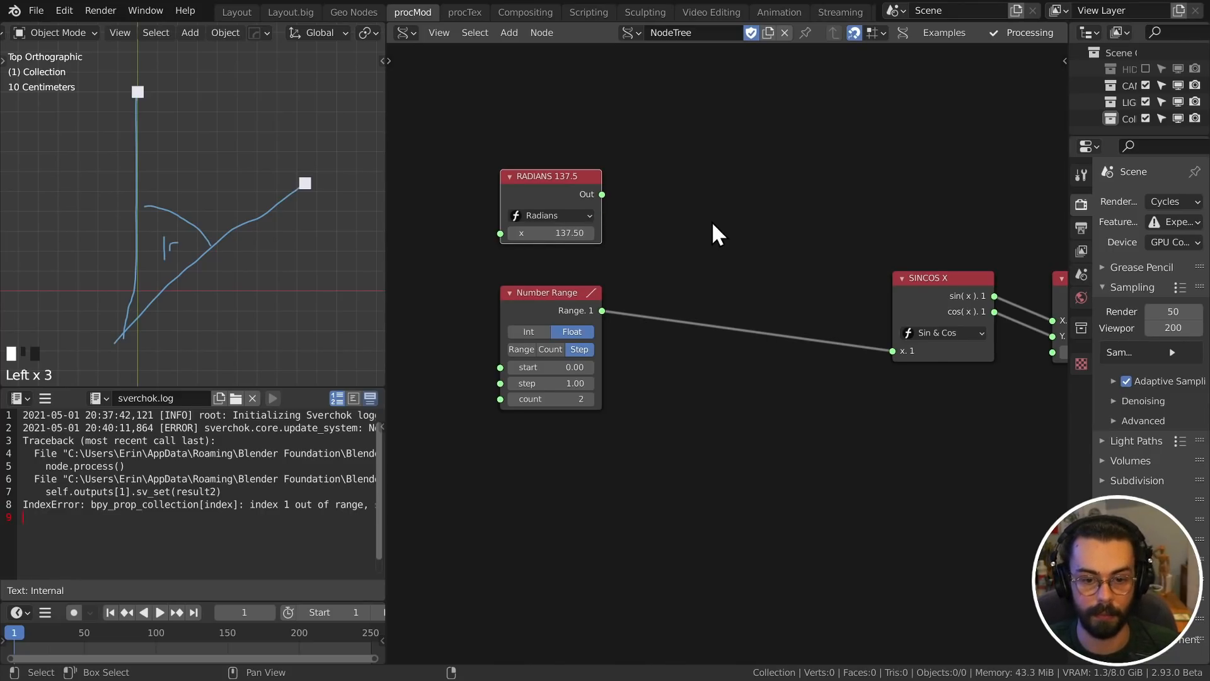
- Attach a Temporal Stethoscope to the Radians node's output and place it beside that node
scroll(711, 235, "up", 2)
middle_click_drag(689, 216, 749, 324)
middle_click_drag(621, 265, 602, 245)
left_click_drag(597, 233, 704, 229)
left_click(541, 215, "ctrl+shift")
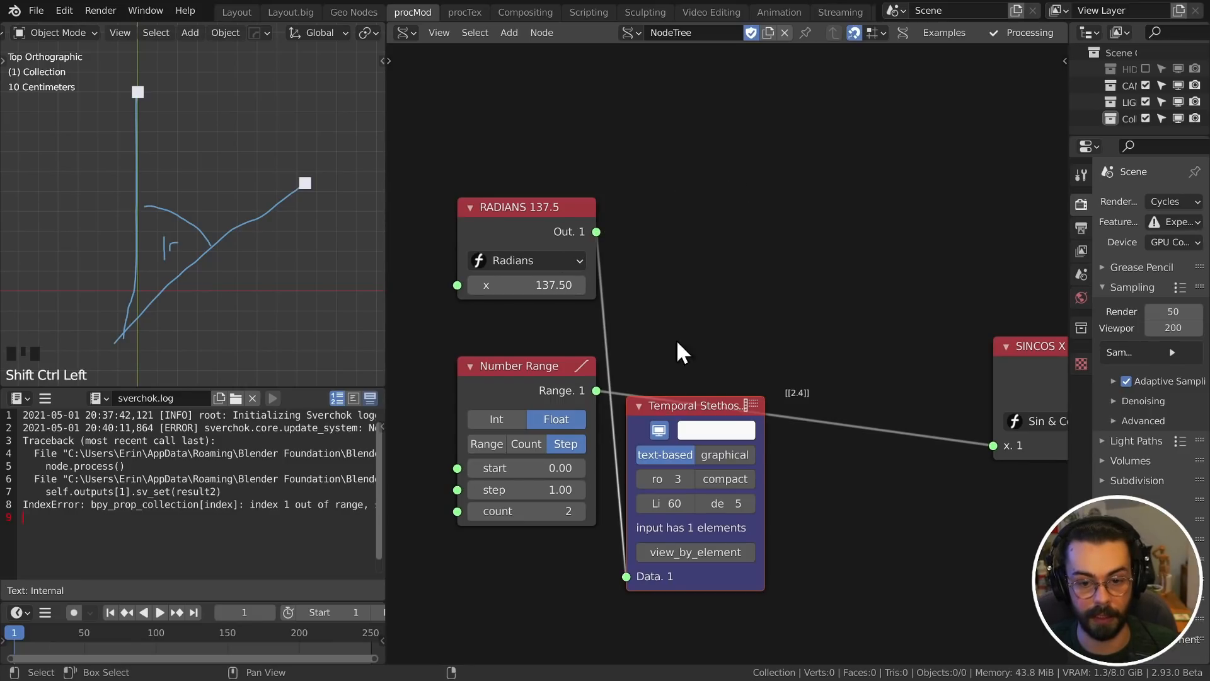
left_click_drag(709, 410, 739, 210)
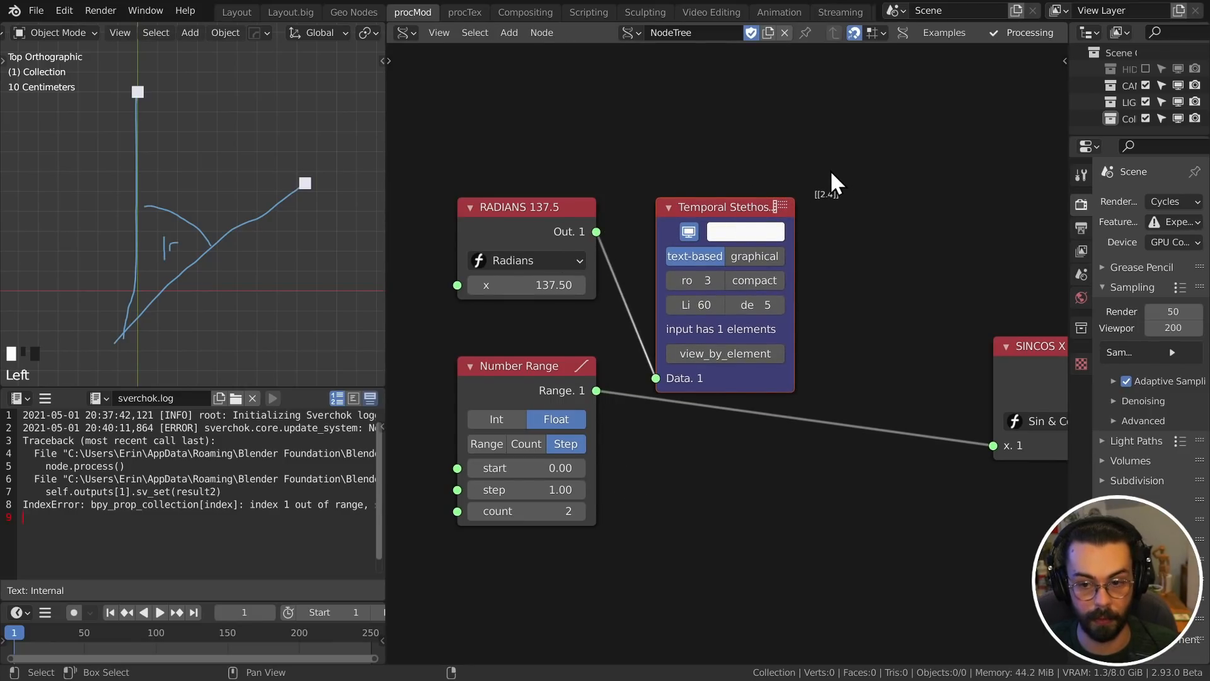
- Reattach the Temporal Stethoscope to the Radians node and collapse it next to the output
left_click(521, 210, "ctrl+shift")
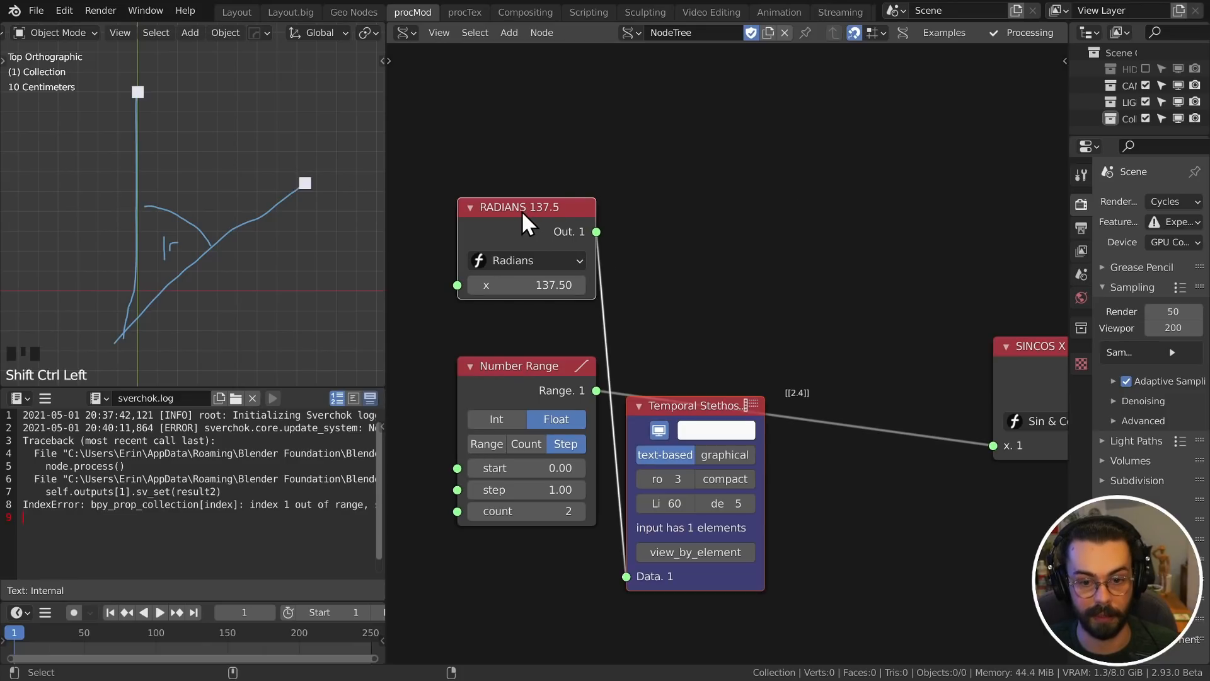
left_click_drag(697, 410, 688, 234)
left_click(702, 360)
left_click(628, 210)
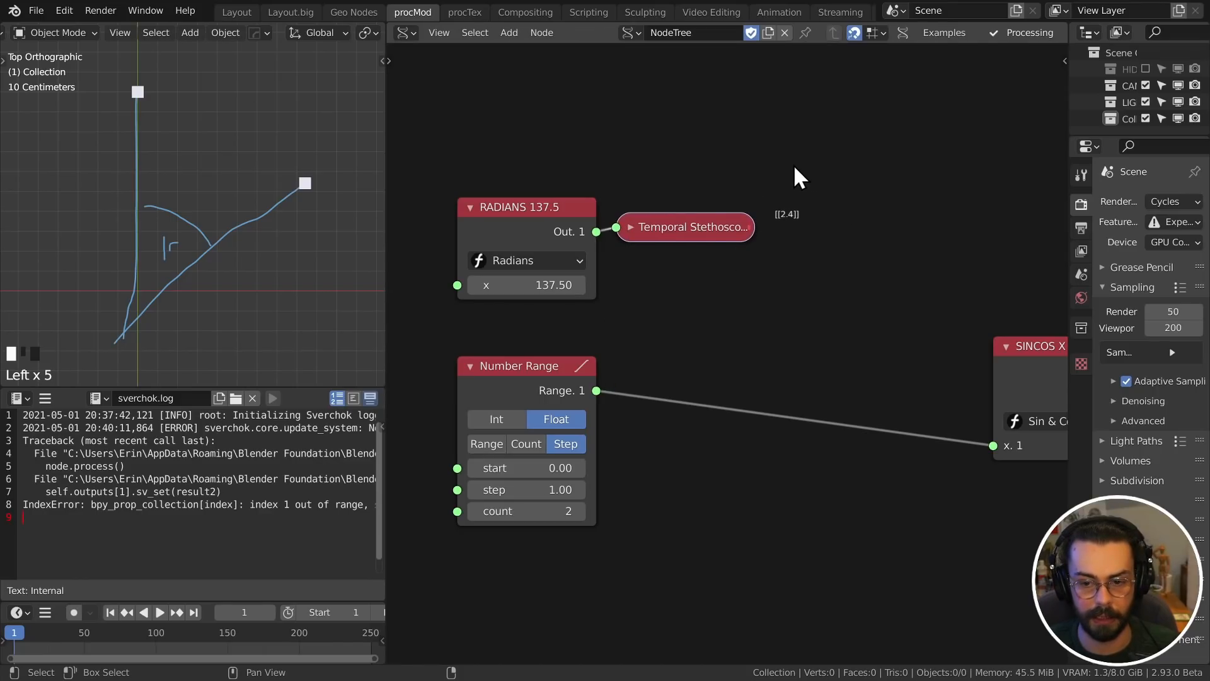
left_click(632, 227)
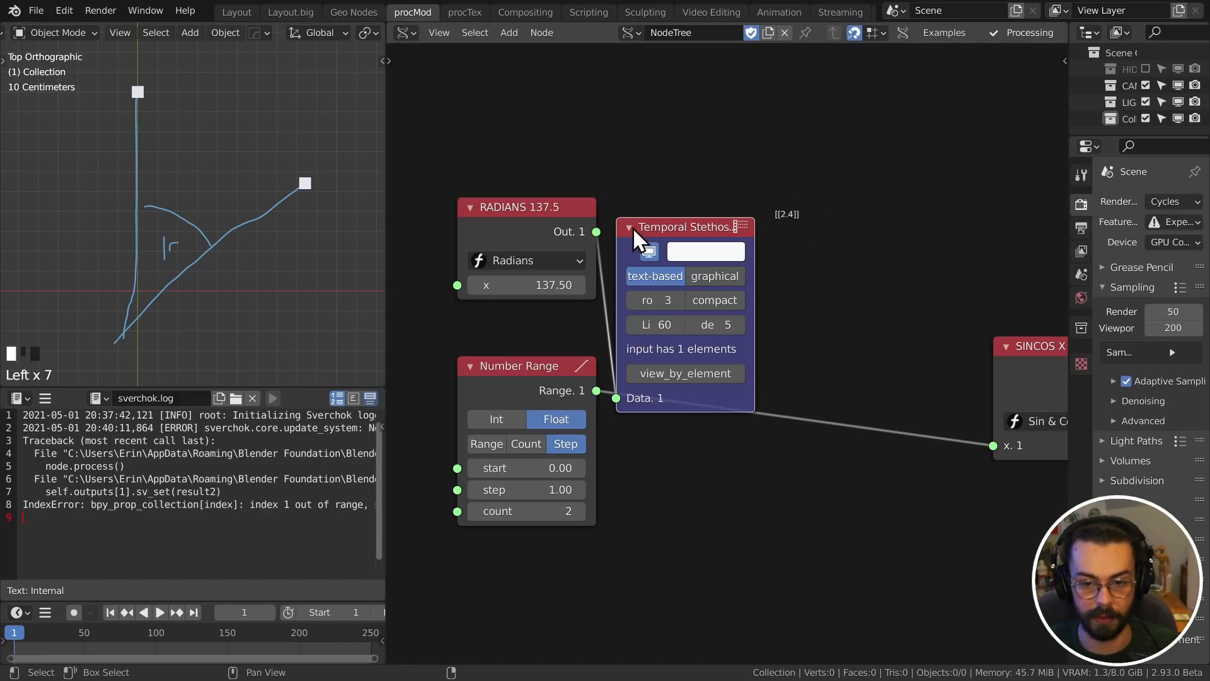
scroll(745, 262, "down", 1)
middle_click_drag(745, 262, 740, 236)
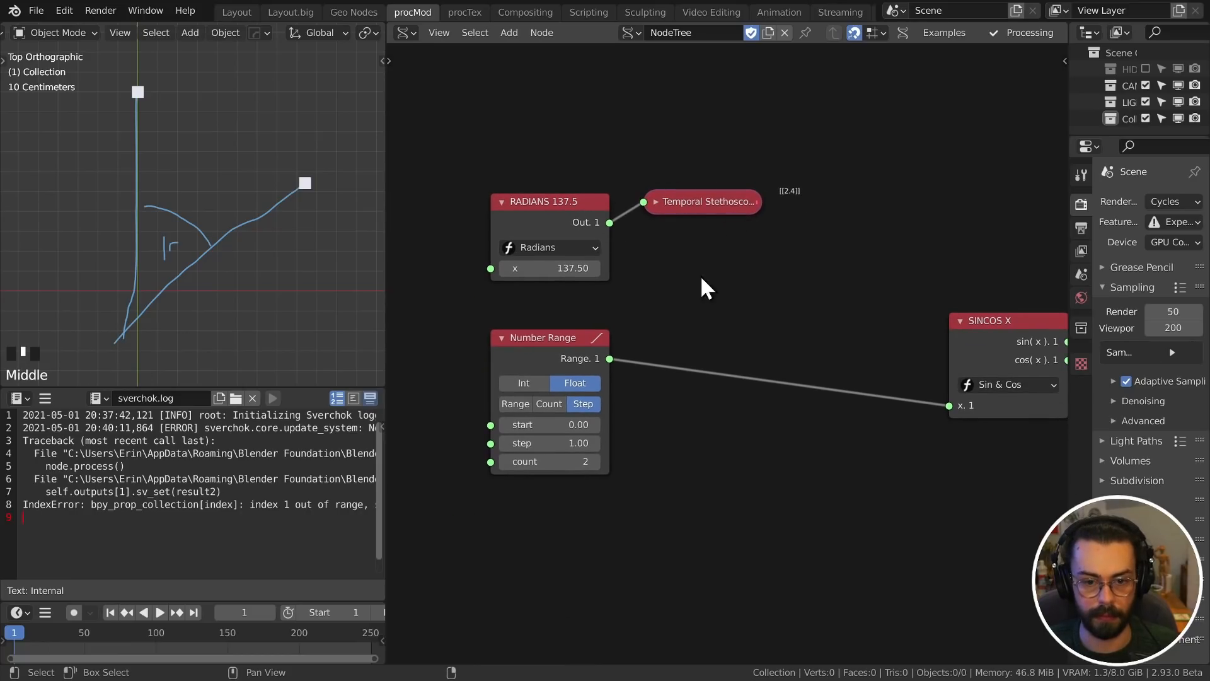
- Duplicate the Sin & Cos node onto the link from the Number Range node and set the copy to Multiply
left_click(1008, 323)
key("shift+d")
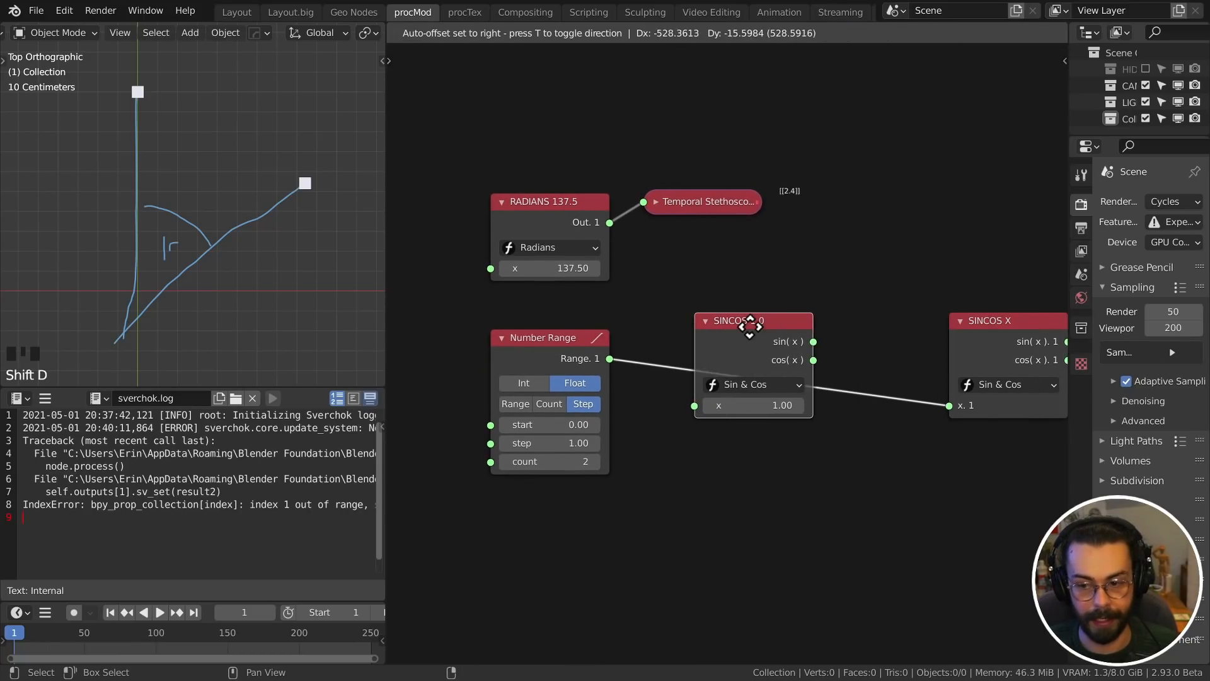
left_click(747, 325)
left_click(759, 387)
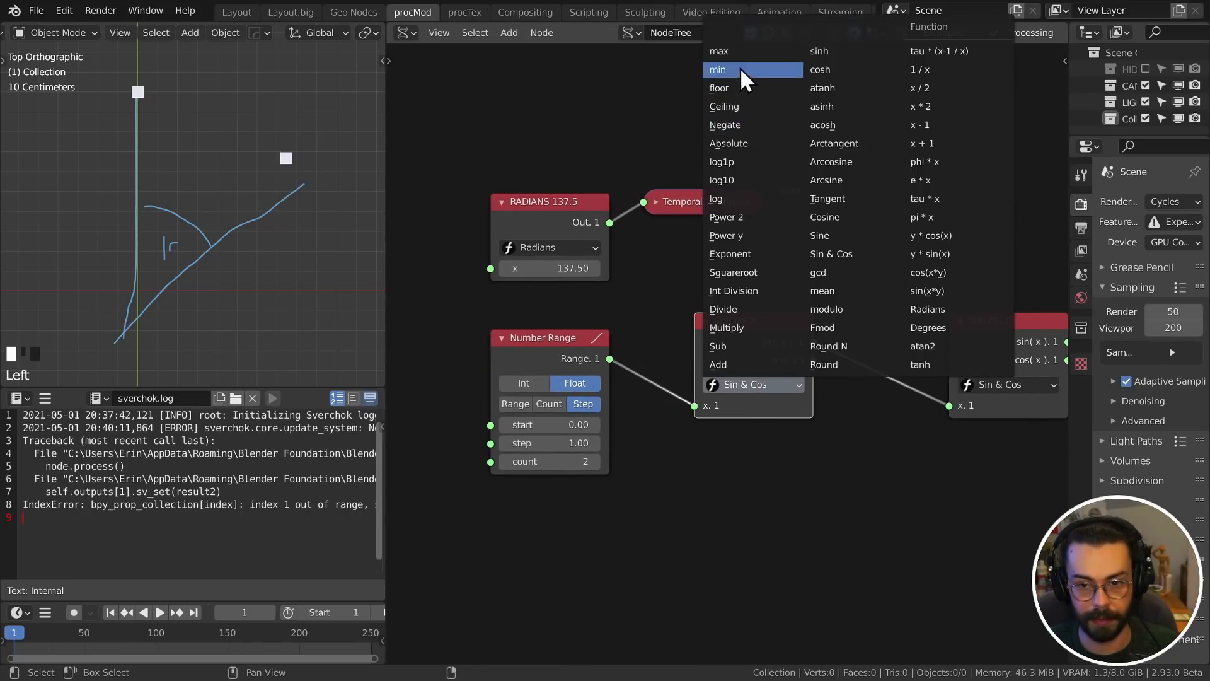
left_click(750, 327)
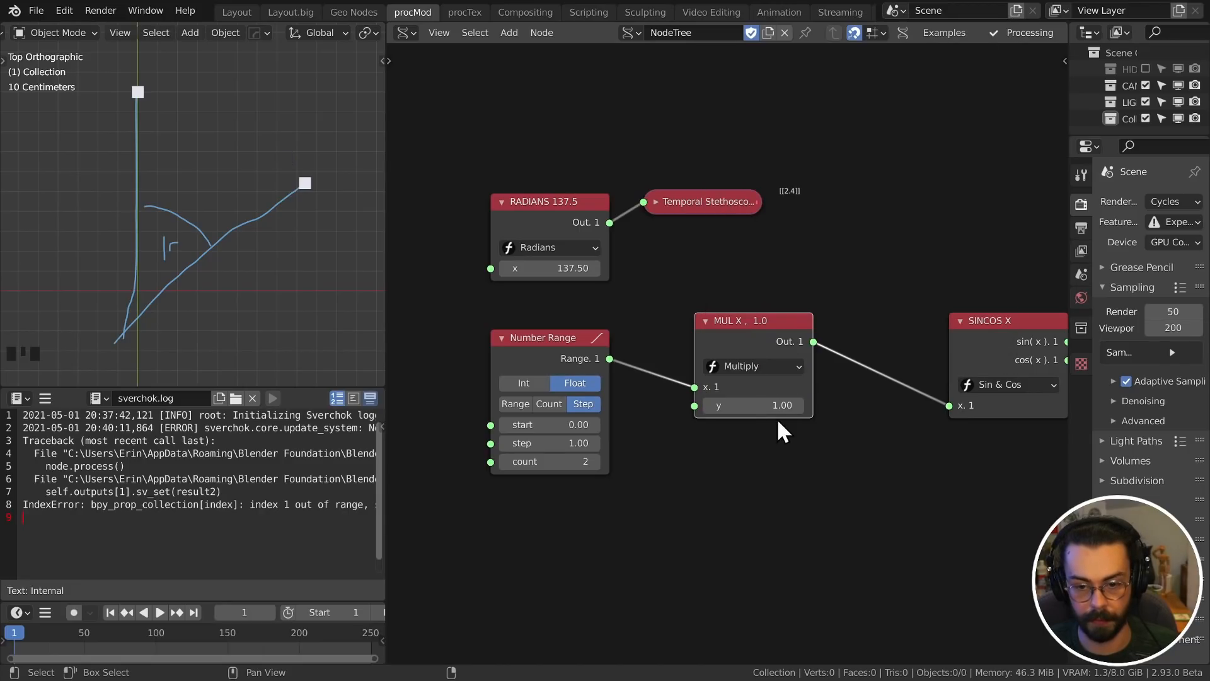
- Connect the Radians output to the Multiply node's y input and move the Radians node below the Number Range node
left_click_drag(611, 221, 694, 406)
left_click_drag(533, 195, 532, 498)
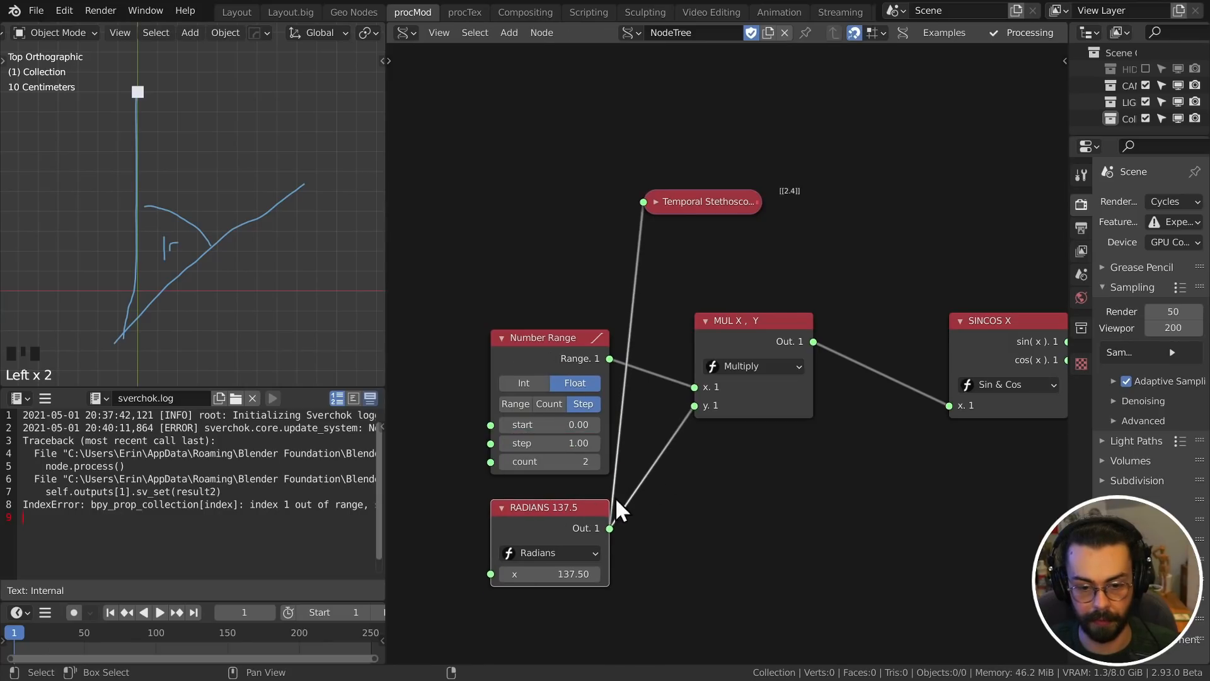
- Delete the Temporal Stethoscope node
left_click(699, 199)
key("x")
scroll(672, 335, "down", 3)
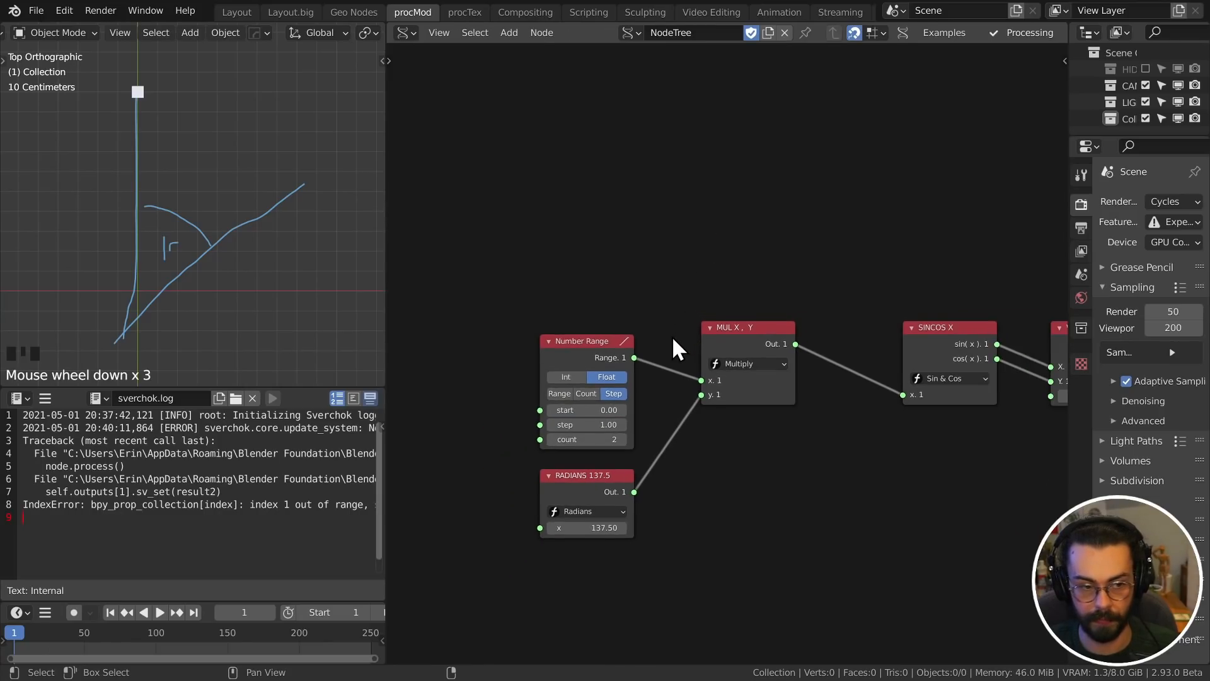
- Erase the angle annotation from the 3D viewport
middle_click_drag(672, 335, 679, 290)
scroll(111, 252, "down", 3)
middle_click_drag(111, 252, 145, 141, "shift")
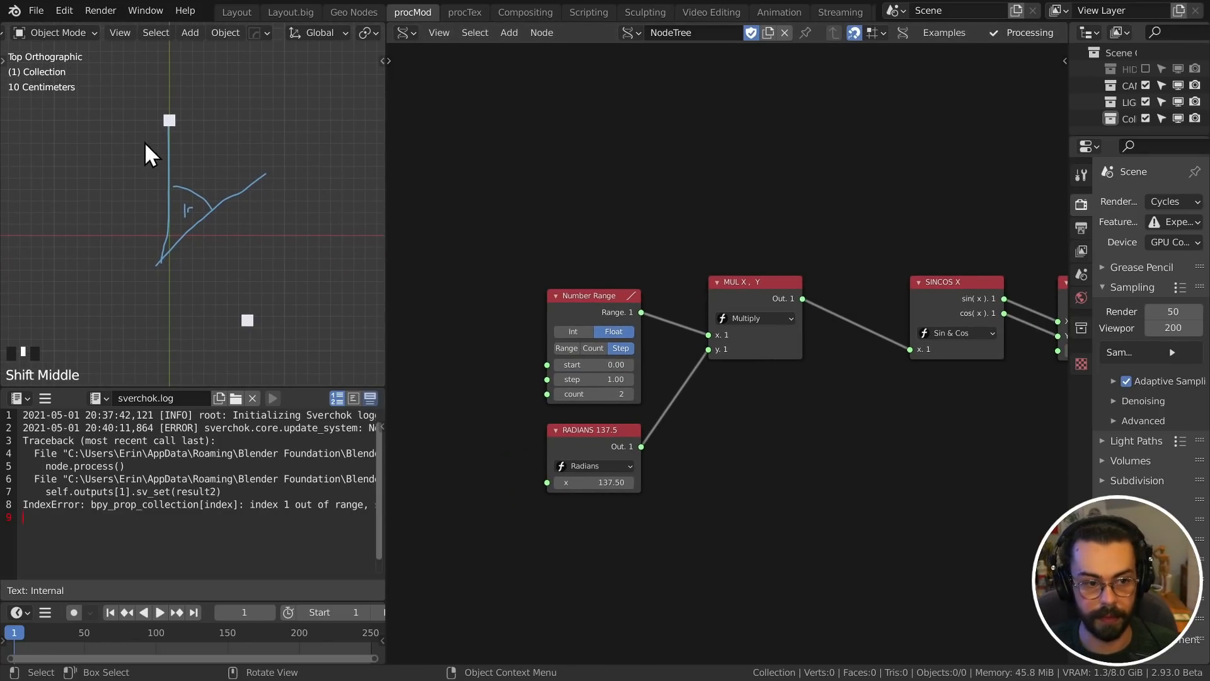
key("d")
mouse_move(157, 135)
right_mouse_down()
mouse_move(149, 287)
mouse_move(261, 181)
mouse_move(207, 206)
right_mouse_up()
- Sketch annotation lines from the origin to each of the two points, and erase them again
key("d")
mouse_move(169, 120)
left_mouse_down()
mouse_move(177, 243)
mouse_move(245, 331)
left_mouse_up()
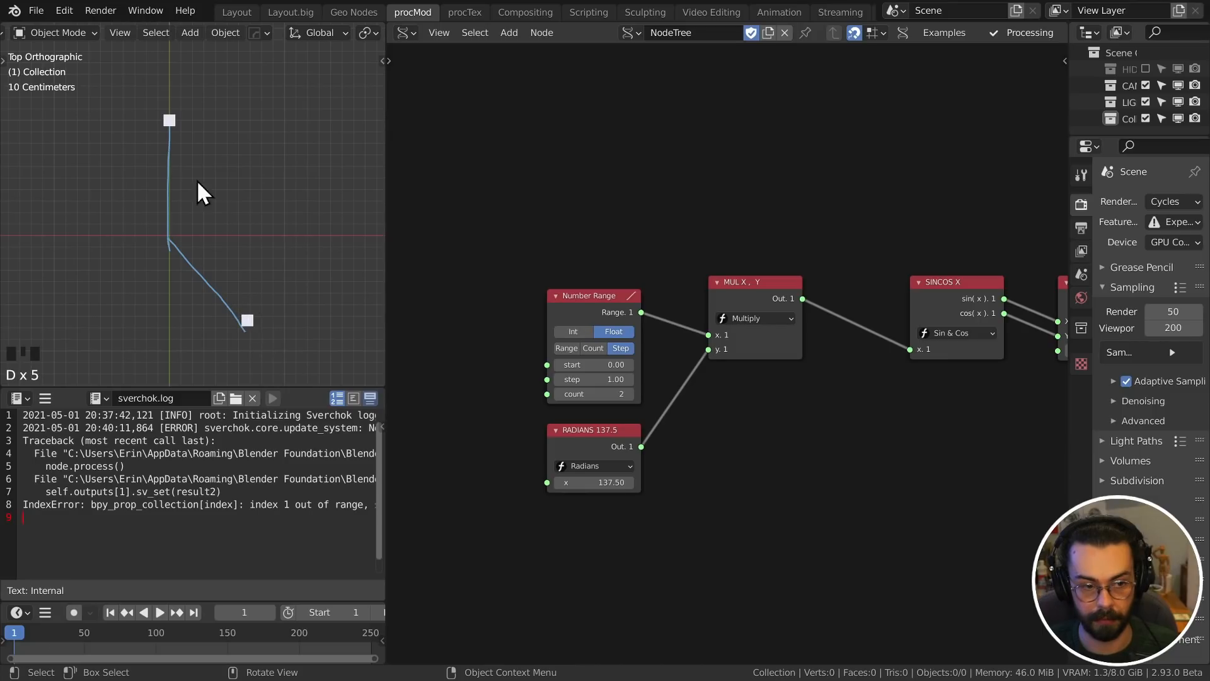
mouse_move(259, 328)
right_mouse_down()
mouse_move(164, 244)
mouse_move(178, 106)
right_mouse_up()
- Increase the Number Range node's count to 51
left_click(626, 391)
left_click(629, 394)
left_click(629, 394)
double_click(629, 394)
left_click(629, 394)
left_click(634, 395)
left_click(635, 395)
left_click(634, 395)
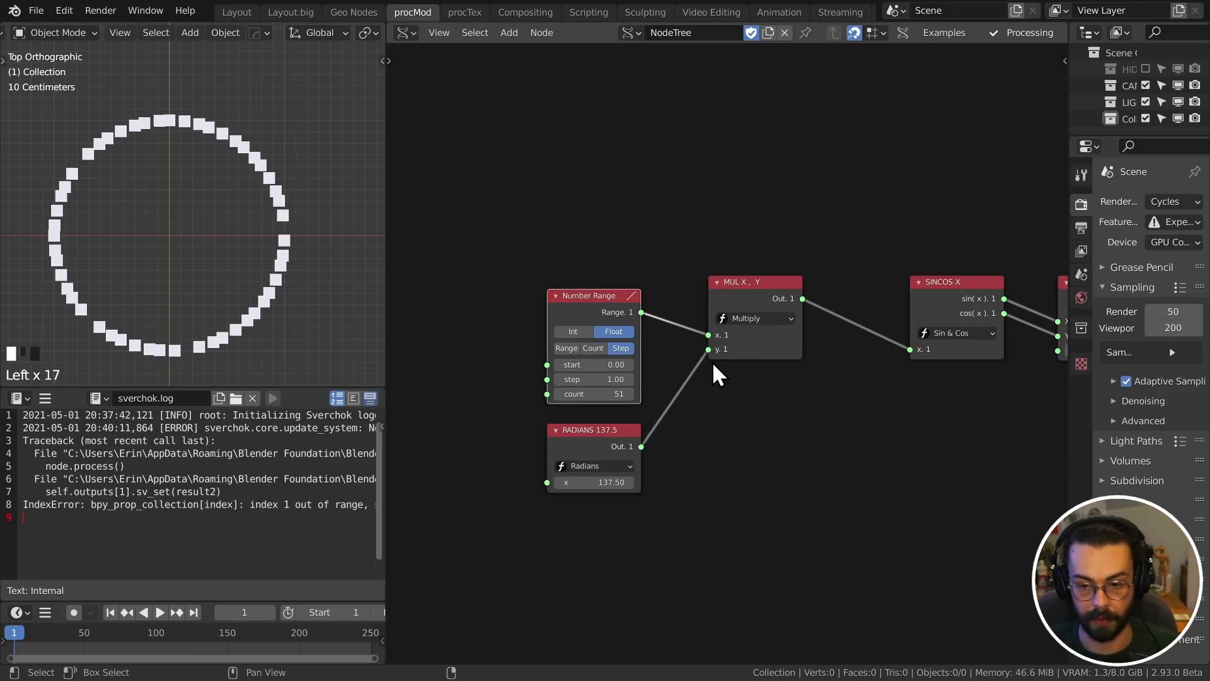
- Move the Multiply node next to the Sin & Cos node and the Radians node away below the Number Range node
scroll(718, 347, "down", 3)
left_click_drag(731, 286, 800, 274)
middle_click_drag(637, 397, 757, 346)
left_click_drag(711, 338, 572, 370)
- Enclose the Radians node in a frame labelled ANGLE and move it farther from the Number Range node
key("ctrl+j")
double_click(580, 348)
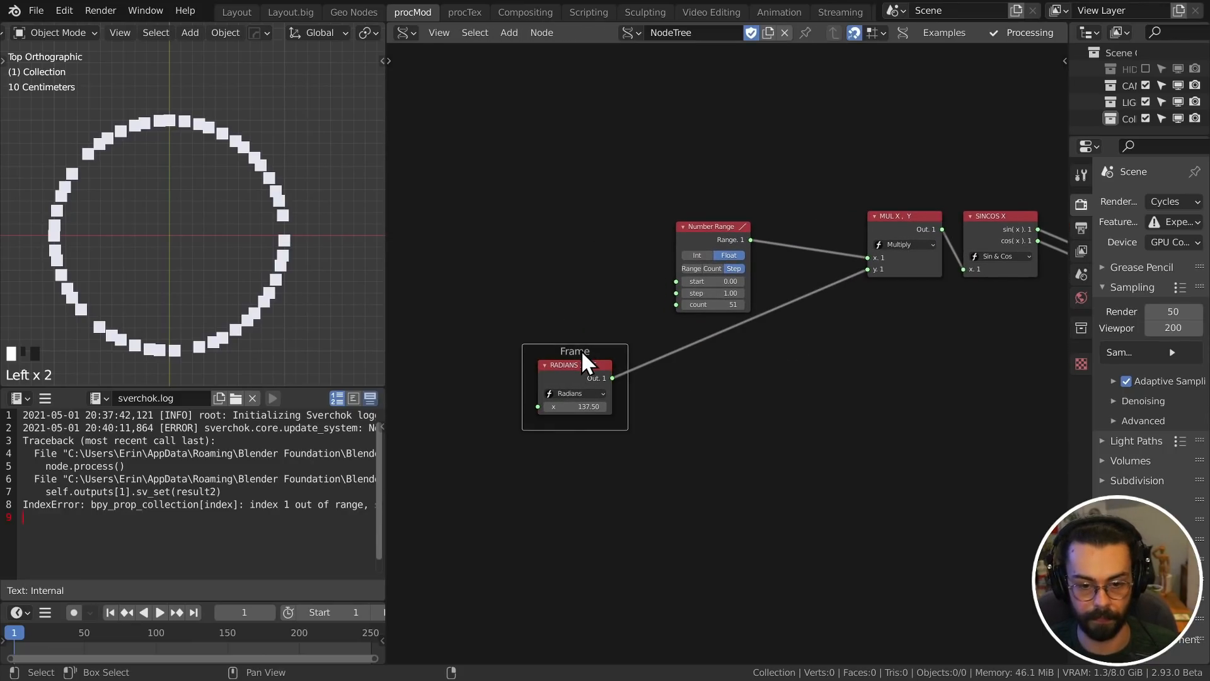
key("F2")
type("ANGLE")
key("Return")
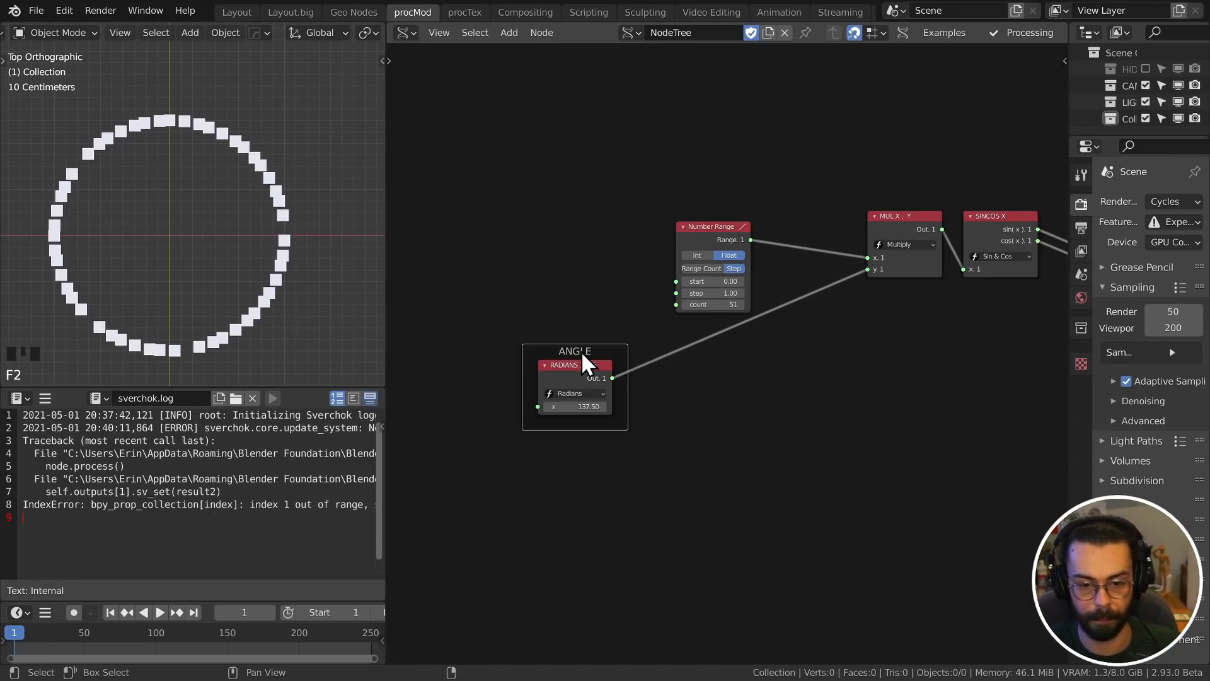
key("g")
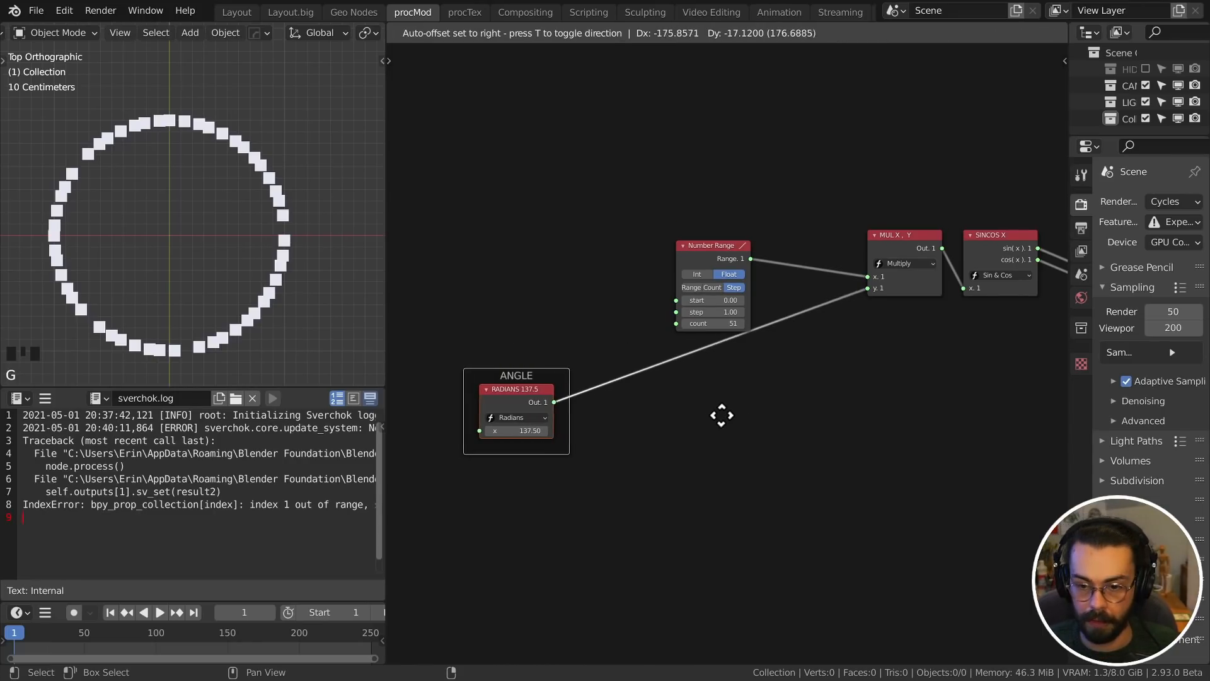
left_click(722, 413)
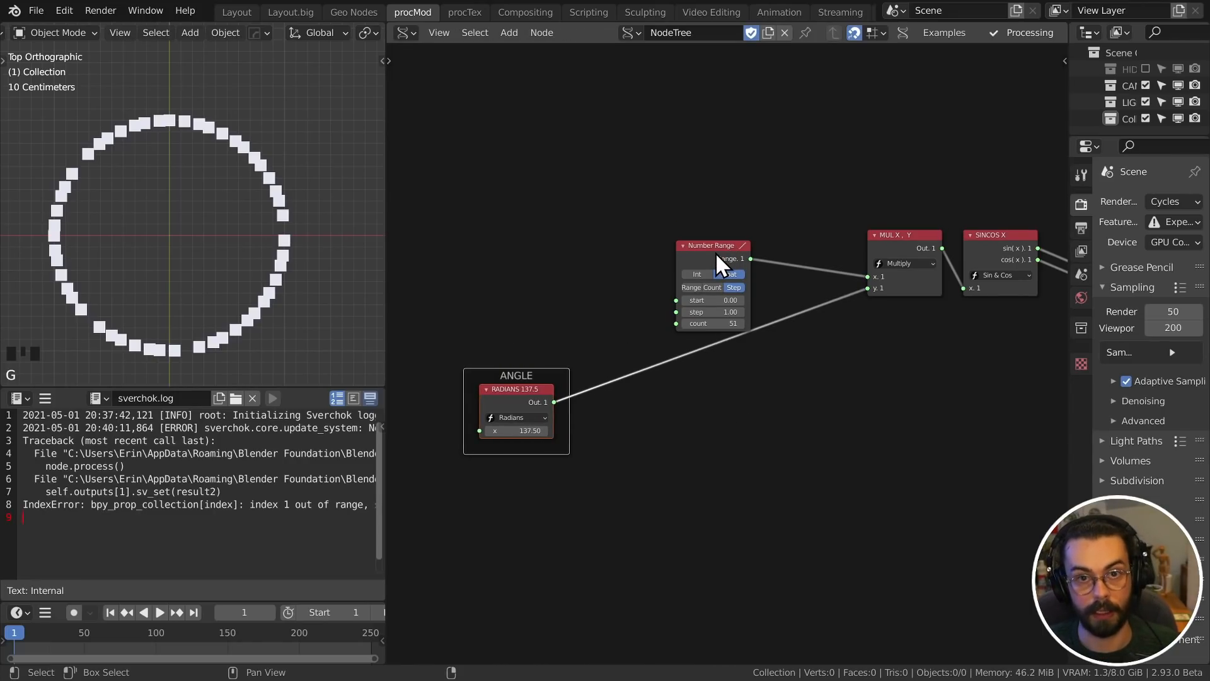
- Arrange the Number Range, Multiply, Sin & Cos and Vector In nodes close together in one level row
left_click_drag(716, 252, 744, 244)
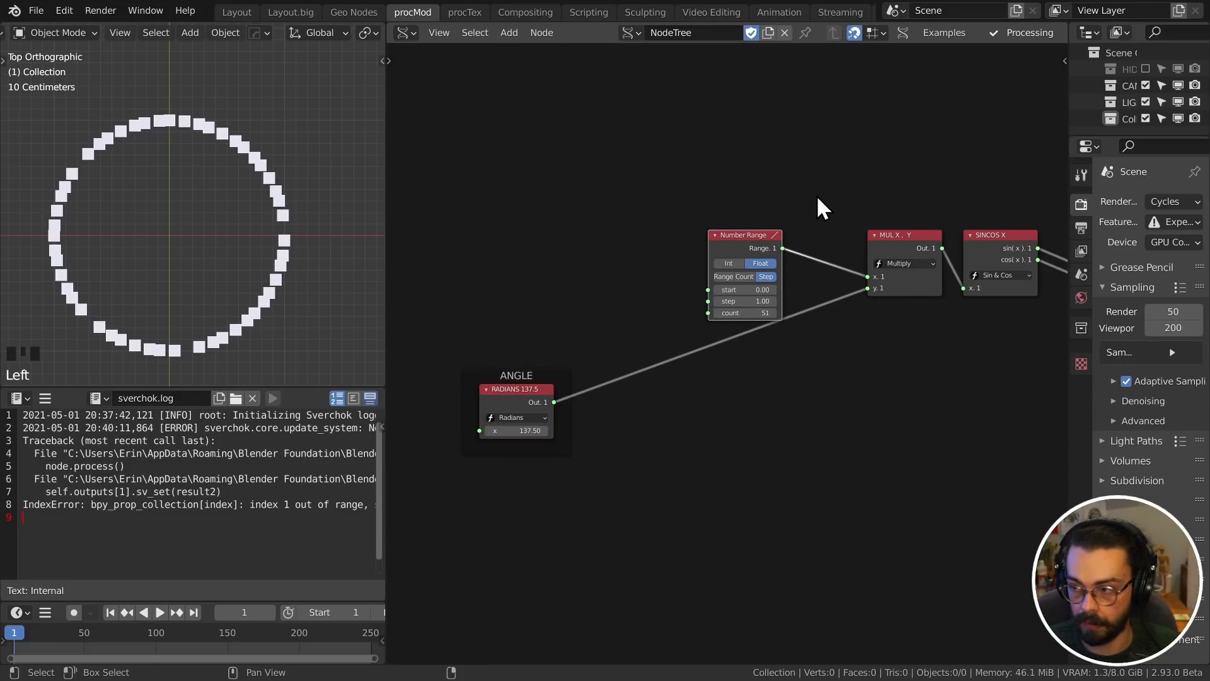
middle_click_drag(815, 195, 613, 203)
left_click_drag(909, 247, 881, 243)
left_click_drag(675, 211, 872, 302)
left_click_drag(872, 303, 830, 303)
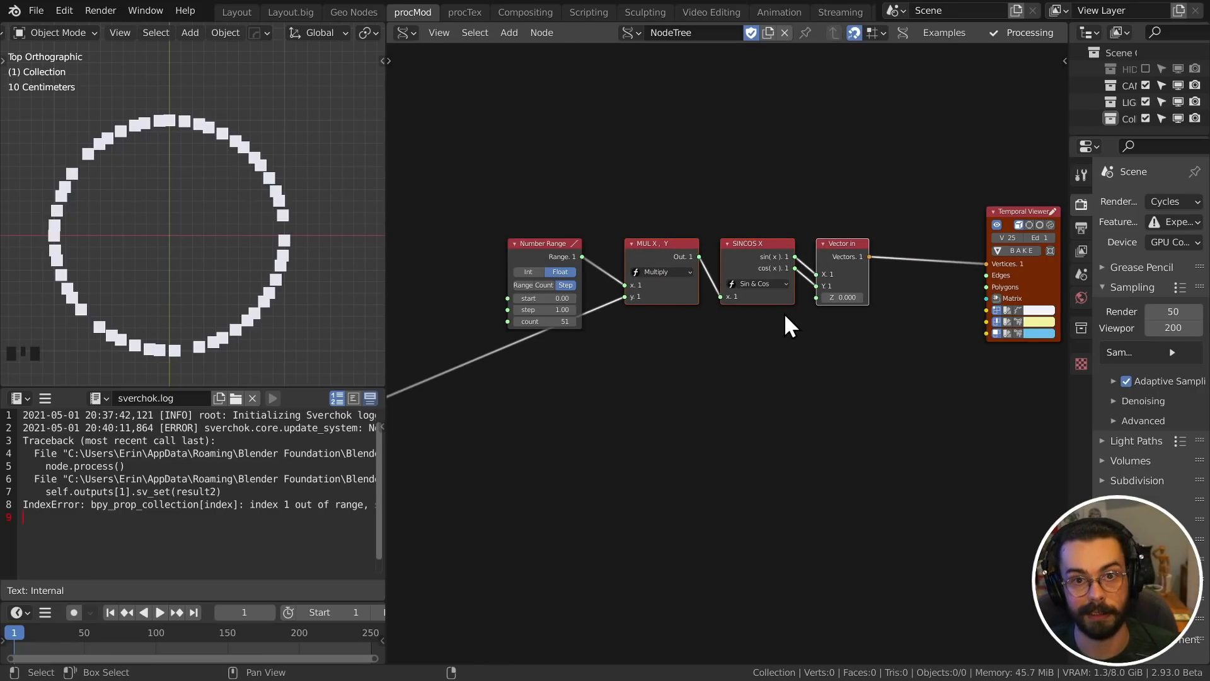
- Insert a Vector Math node on the link between the Vector In node and the Temporal Viewer
middle_click_drag(784, 313, 743, 334)
key("shift+a")
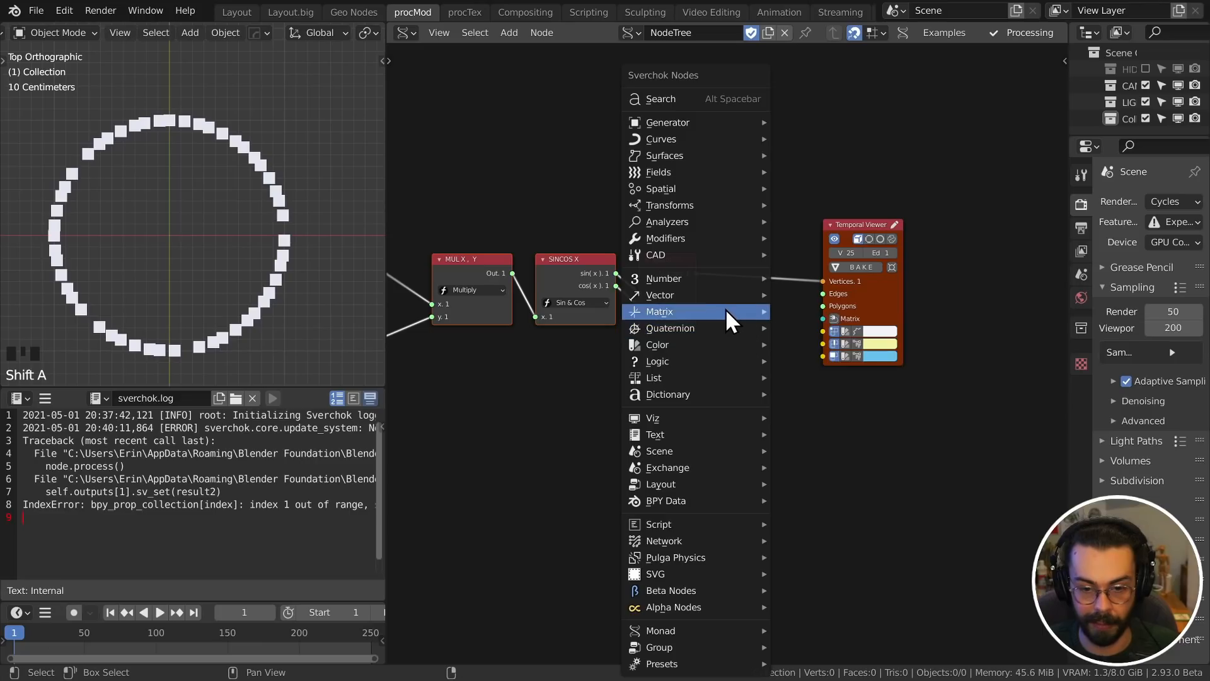
mouse_move(746, 296)
left_click(840, 344)
left_click(712, 245)
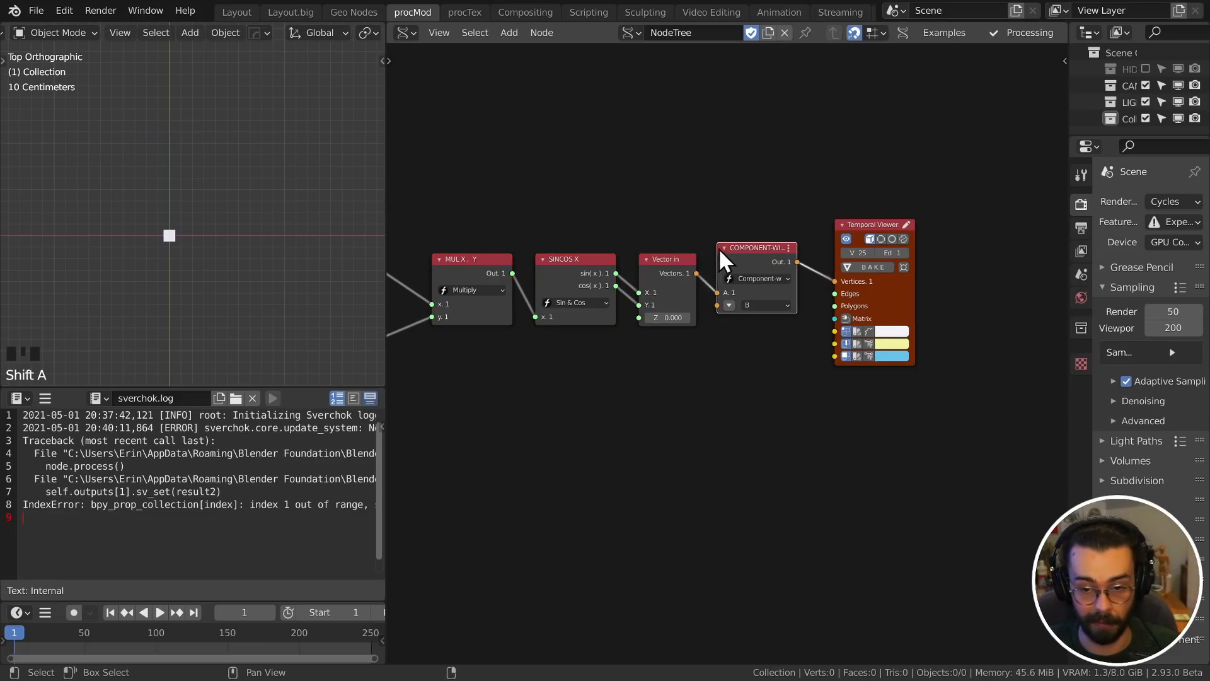
- Set the Vector Math node's function to Multiply Scalar and align it beside the Vector In node
middle_click_drag(814, 253, 789, 275)
scroll(788, 276, "up", 2)
left_click(785, 277)
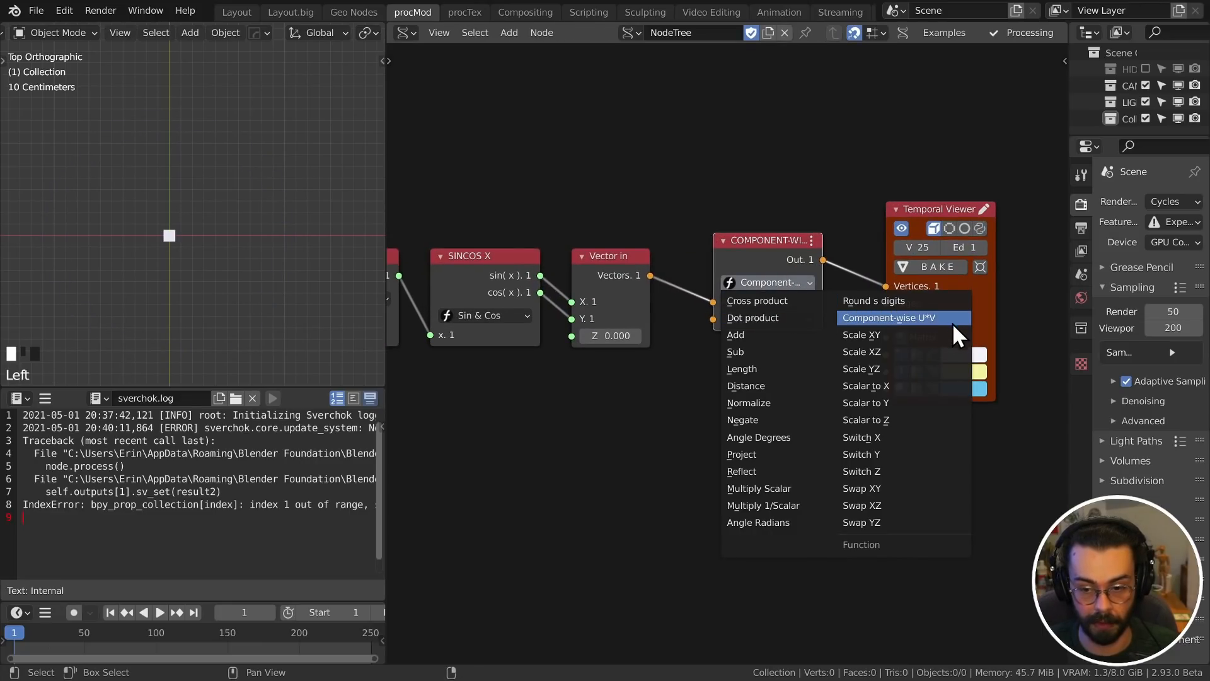
left_click(750, 490)
left_click_drag(754, 243, 737, 258)
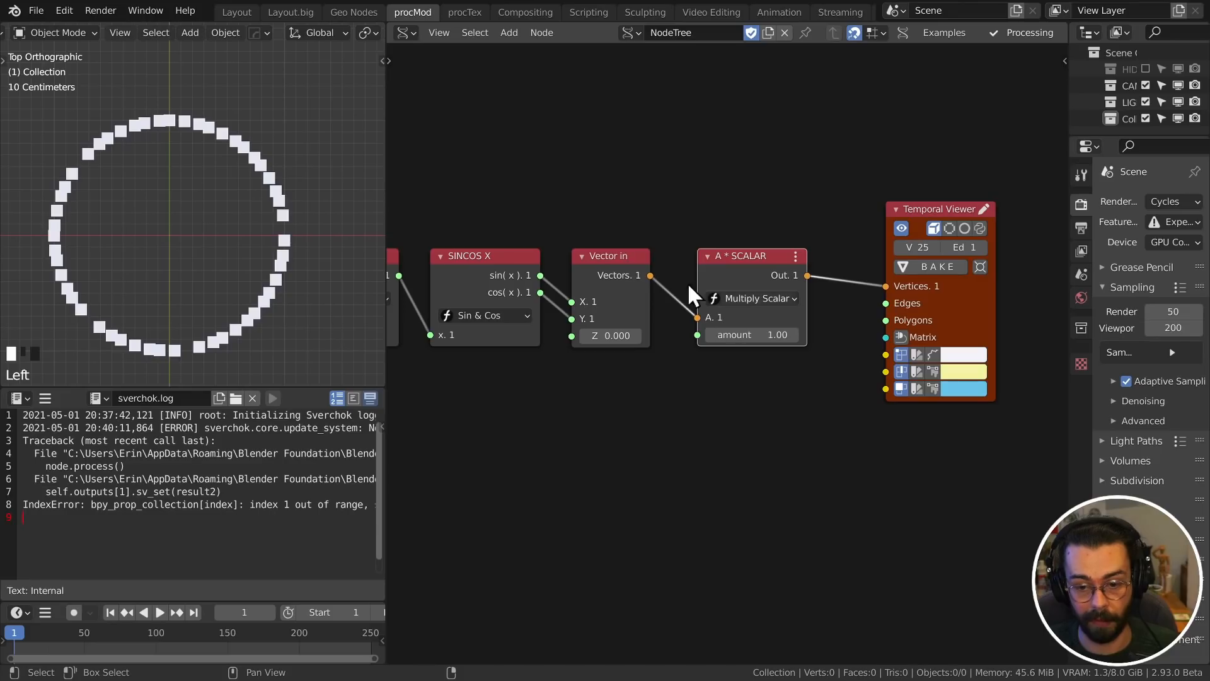
- Increase the Multiply Scalar node's amount to 1.21 to enlarge the circle of points
mouse_move(763, 334)
left_mouse_down()
mouse_move(734, 334)
mouse_move(775, 334)
mouse_move(705, 334)
mouse_move(791, 334)
mouse_move(722, 334)
mouse_move(780, 334)
left_mouse_up()
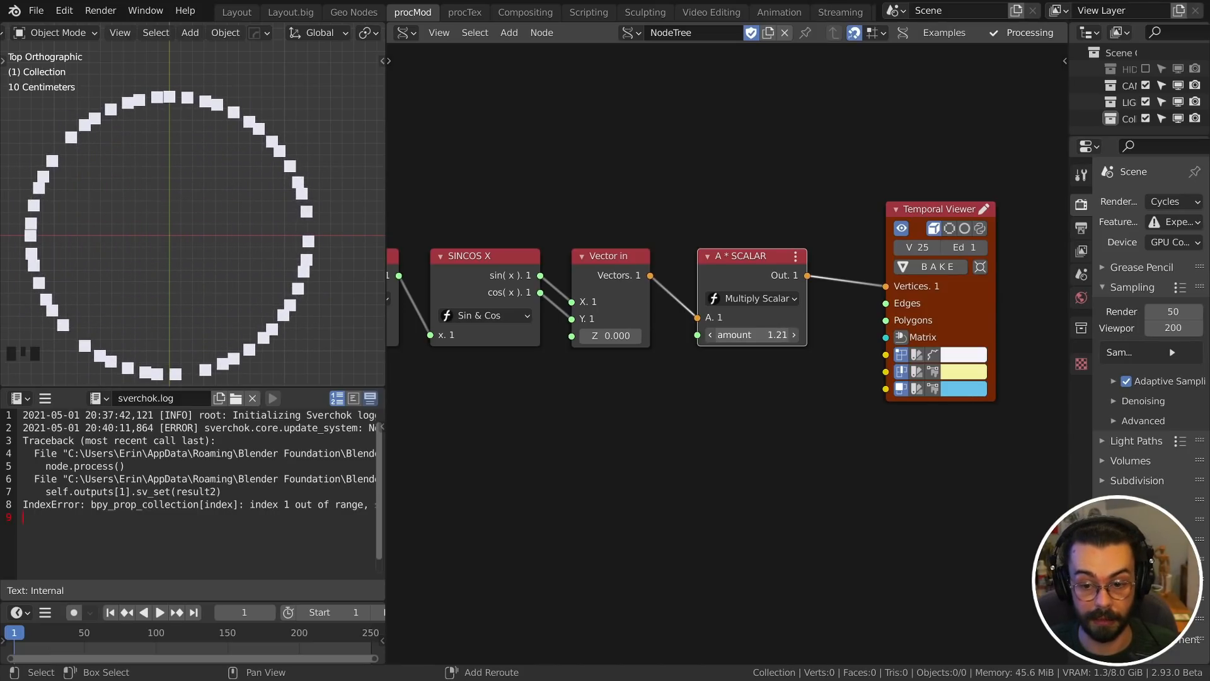
left_click(733, 249)
middle_click_drag(651, 377, 717, 365)
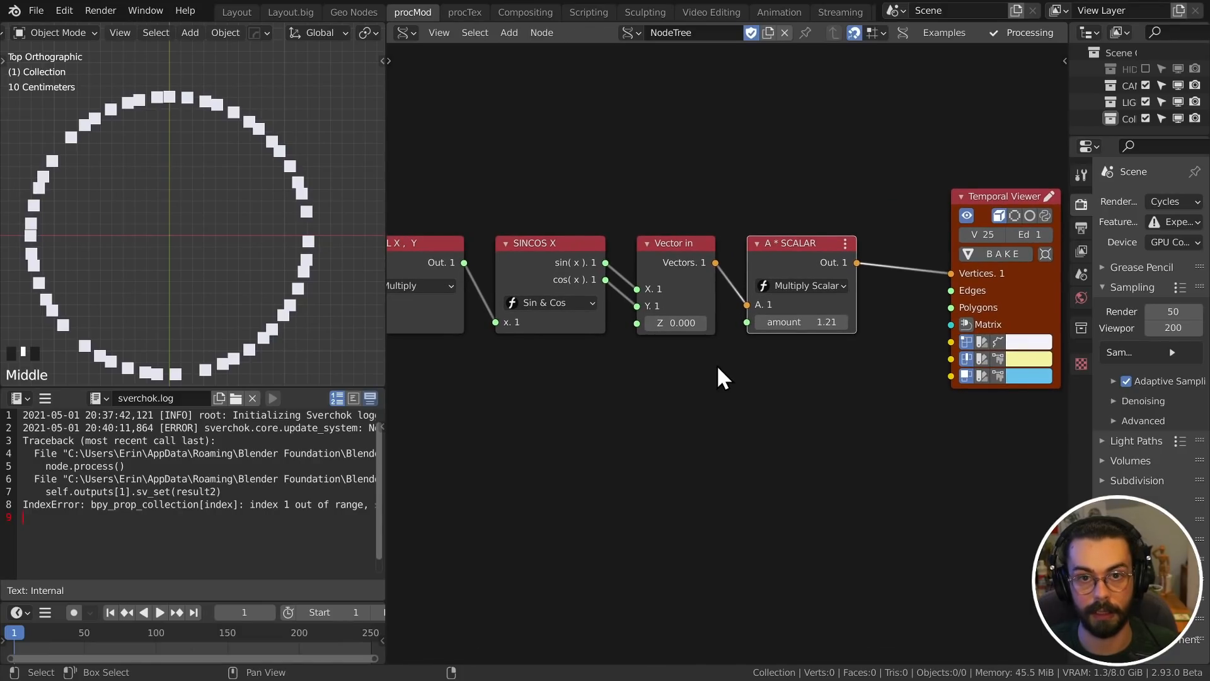
- Connect the Number Range output to the Multiply Scalar node's amount input to spread the points outward
middle_click_drag(582, 379, 674, 362)
scroll(673, 362, "down", 1)
middle_click_drag(641, 370, 696, 366)
scroll(539, 376, "down", 2)
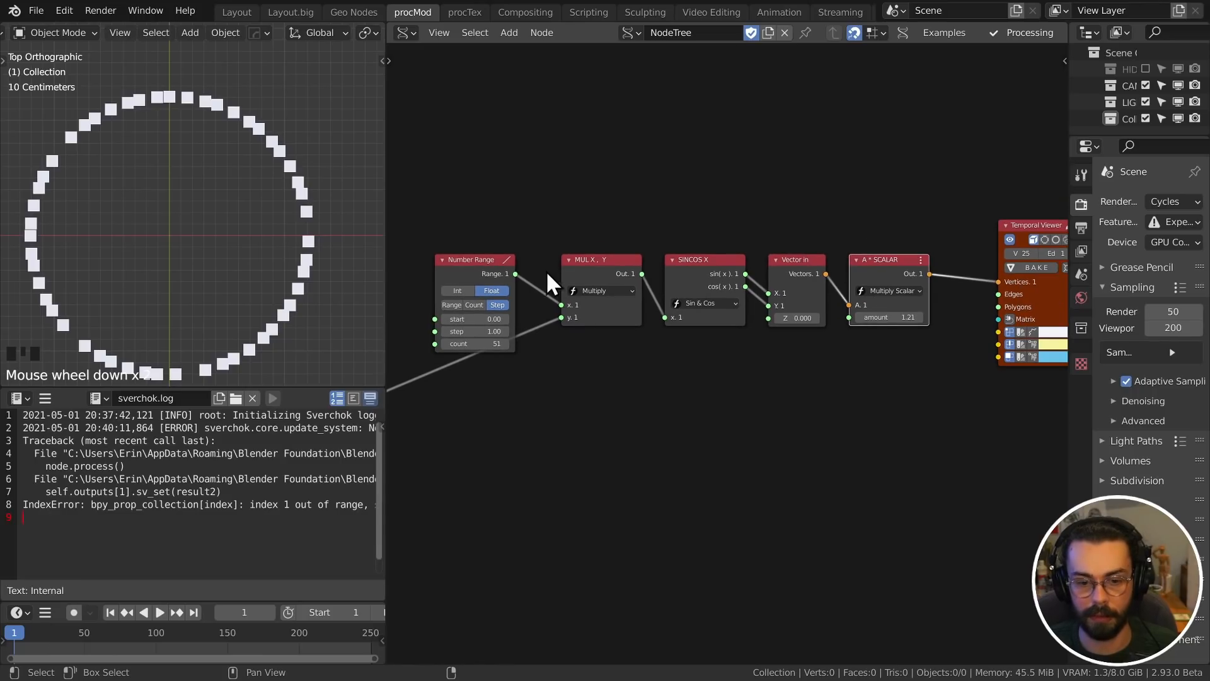
left_click(515, 274)
left_click_drag(515, 274, 849, 317)
scroll(243, 225, "down", 20)
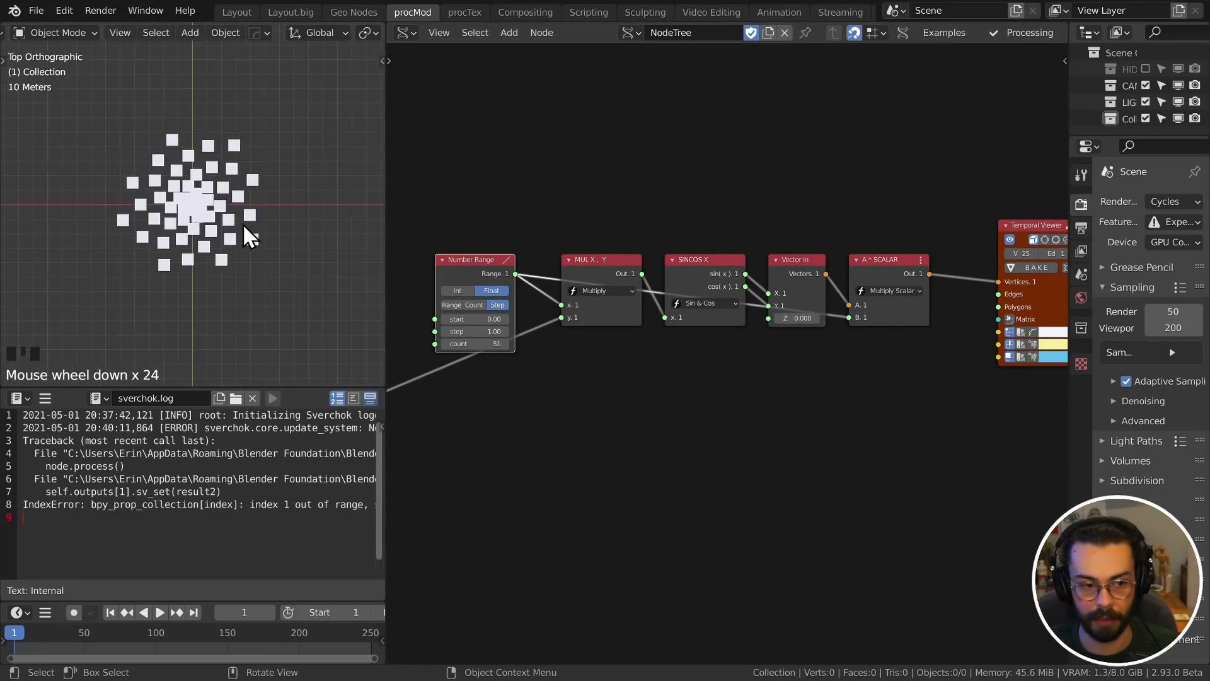
scroll(234, 218, "up", 5)
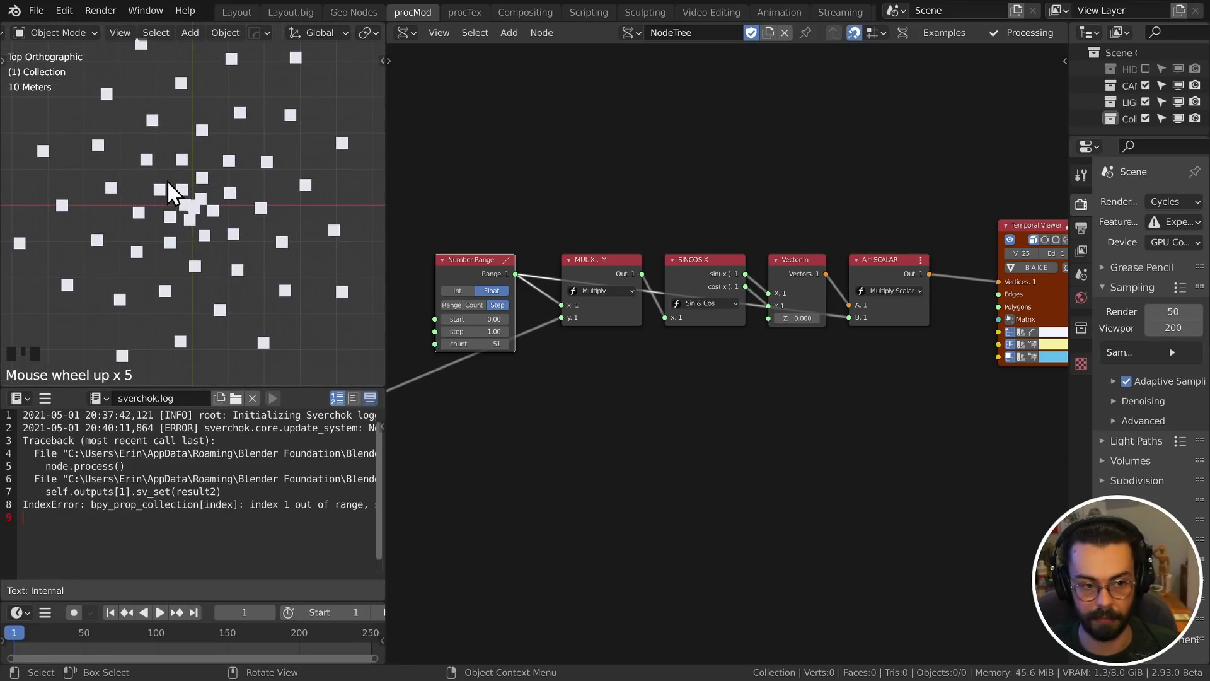
- Add a reroute point to the link from Number Range to Multiply Scalar and place it below the node row
right_click_drag(731, 287, 758, 346, "shift")
key("g")
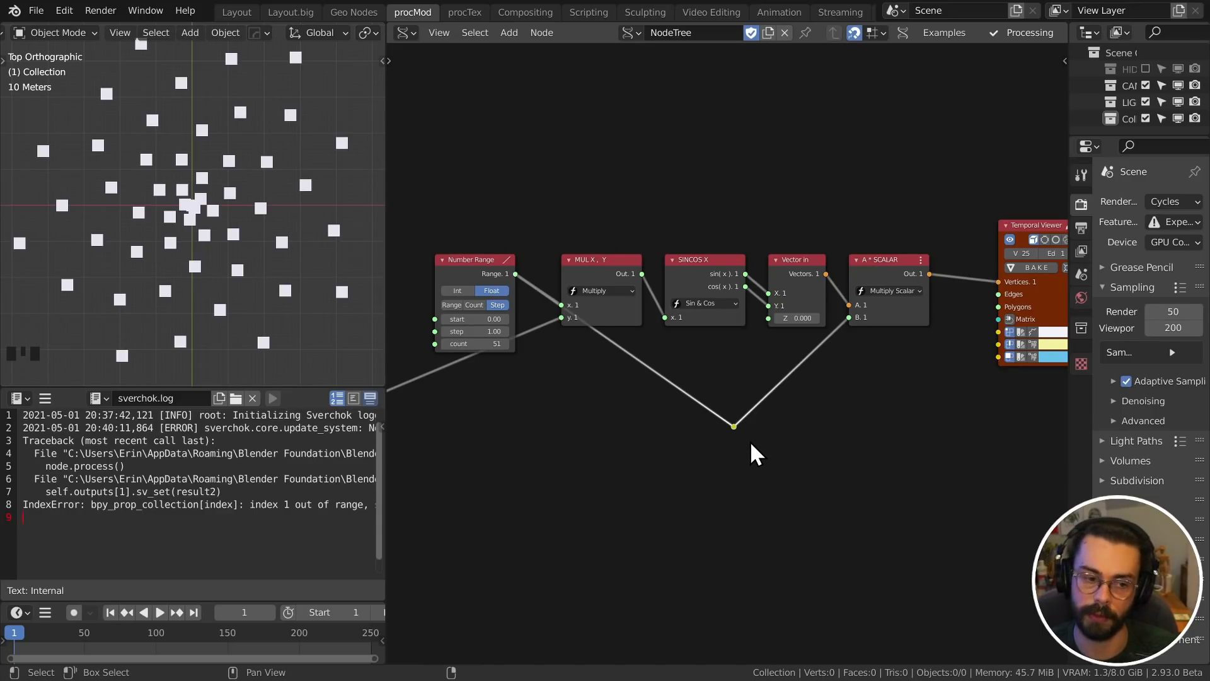
key("g")
middle_click_drag(679, 405, 748, 404)
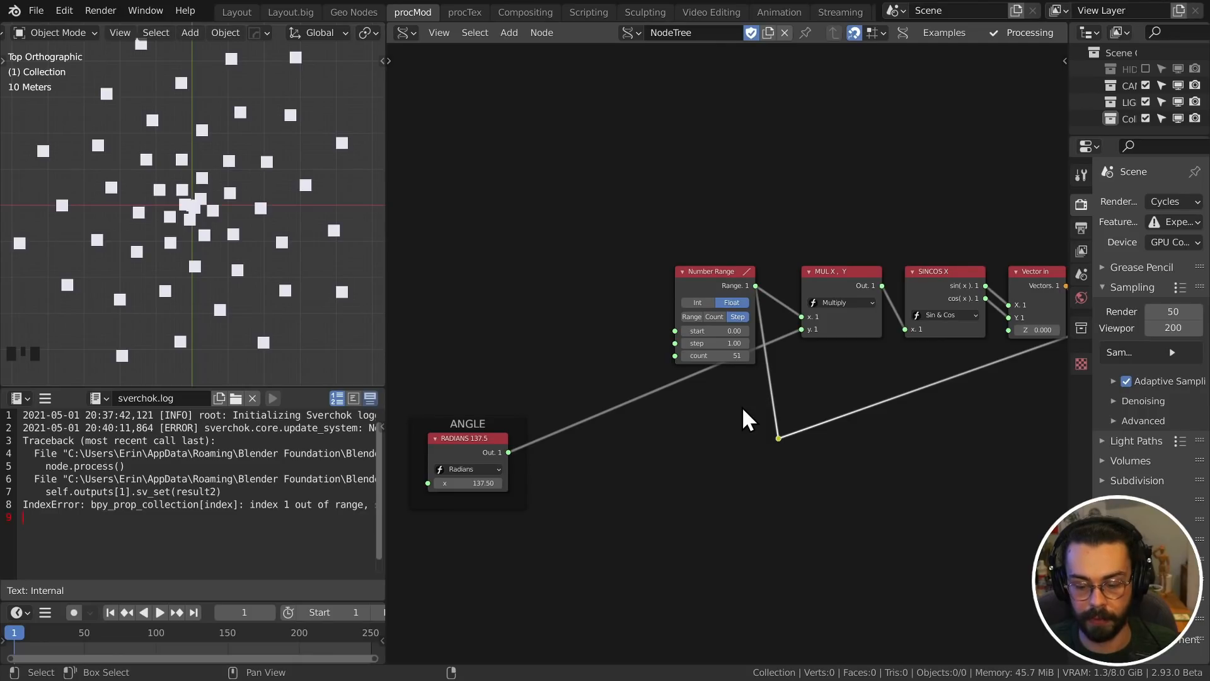
- Cut the link into the Multiply Scalar node's amount input and set the amount to 1
middle_click_drag(861, 378, 643, 375)
right_click_drag(785, 343, 852, 393, "ctrl")
middle_click_drag(852, 393, 768, 404)
left_click(832, 336)
type("1")
key("Return")
- Sketch an annotation over the circle of points in the viewport and erase it again
scroll(119, 221, "up", 20)
scroll(183, 205, "down", 2)
middle_click_drag(181, 194, 195, 179, "shift")
mouse_move(68, 124)
left_mouse_down()
mouse_move(308, 114)
mouse_move(299, 339)
left_mouse_up()
mouse_move(283, 343)
right_mouse_down()
mouse_move(289, 101)
mouse_move(76, 107)
right_mouse_up()
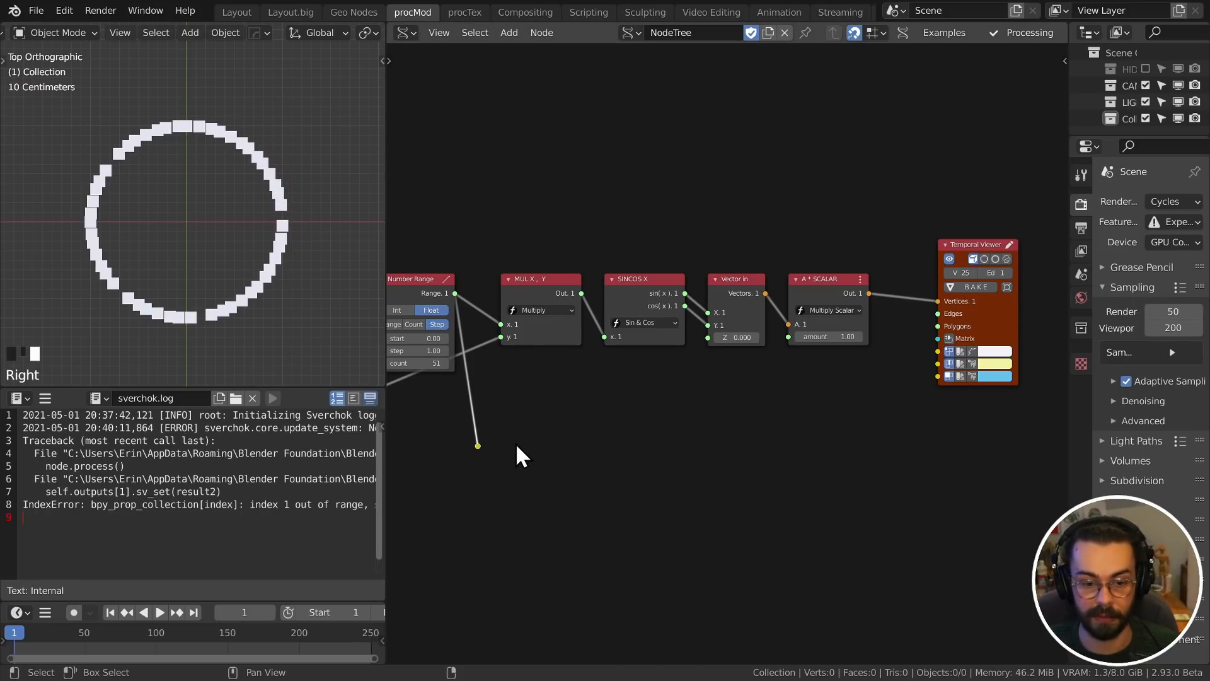
- Delete the leftover reroute point below the Number Range node
middle_click_drag(508, 455, 599, 407)
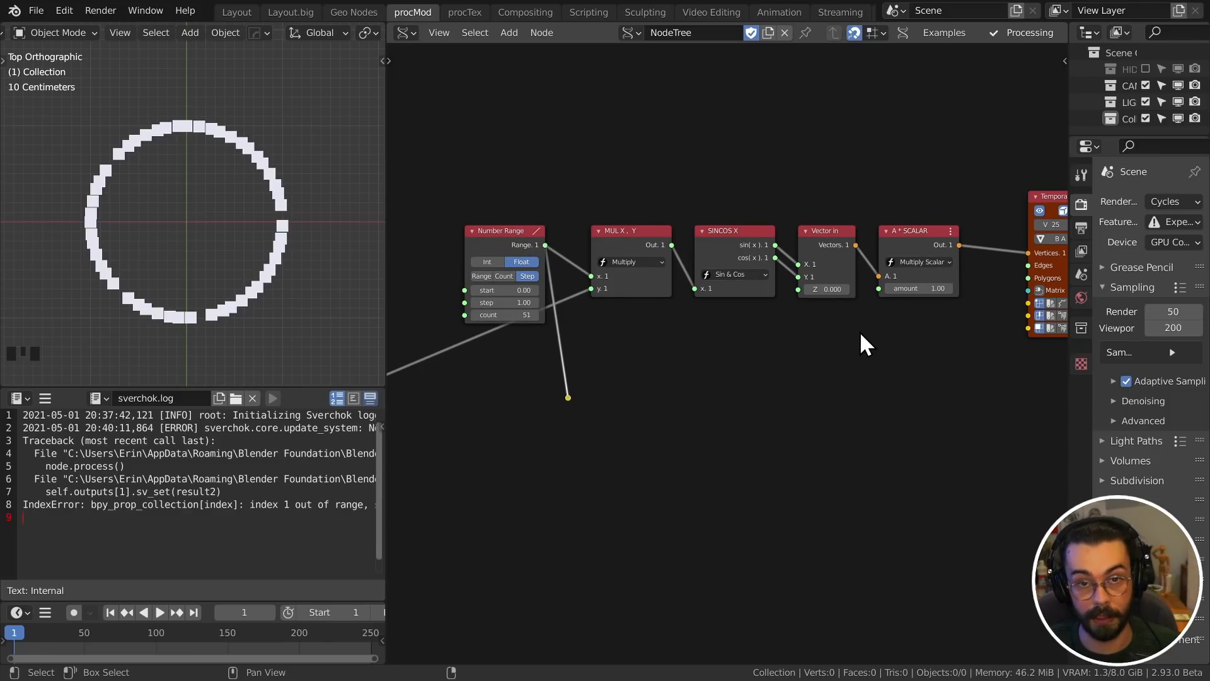
middle_click_drag(615, 336, 751, 324)
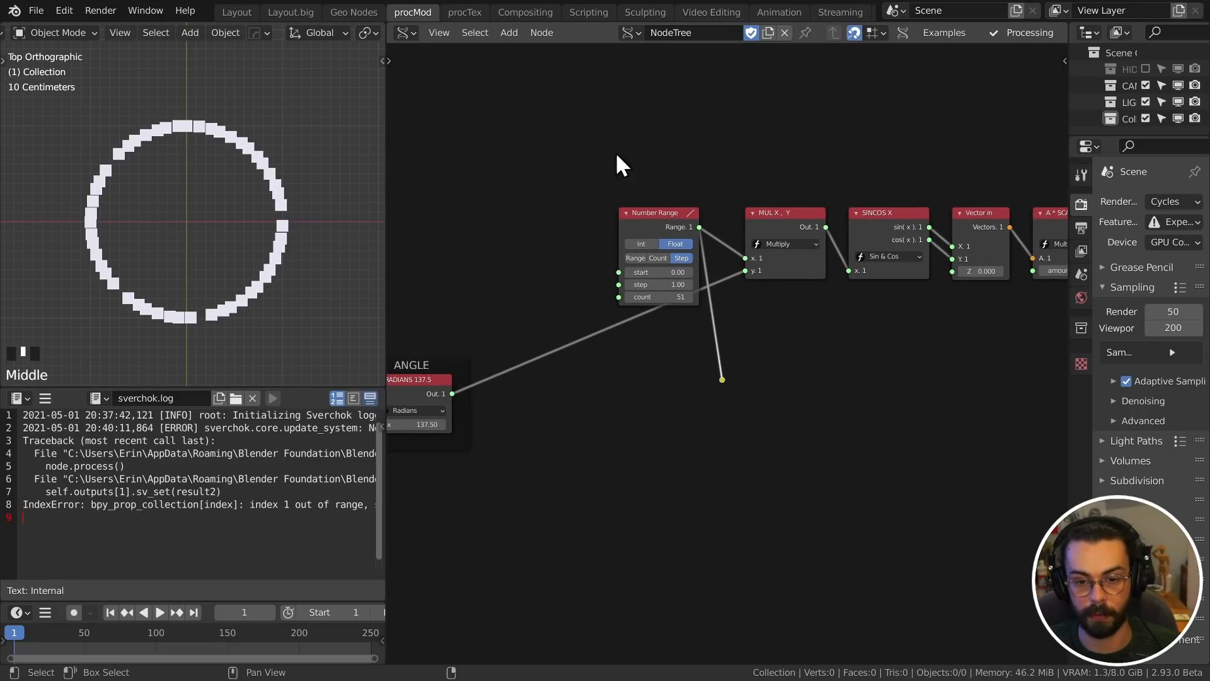
left_click(723, 381)
key("x")
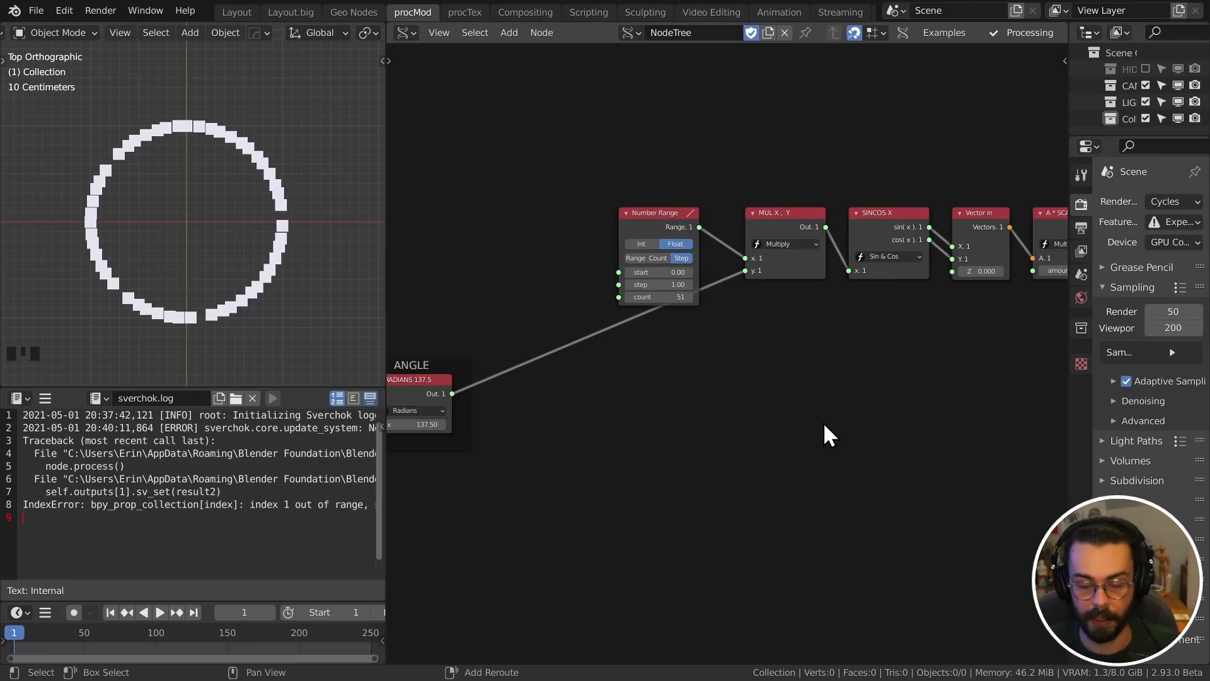
- Add a Viewer Text node and place it below the Multiply node
key("shift+a")
mouse_move(823, 422)
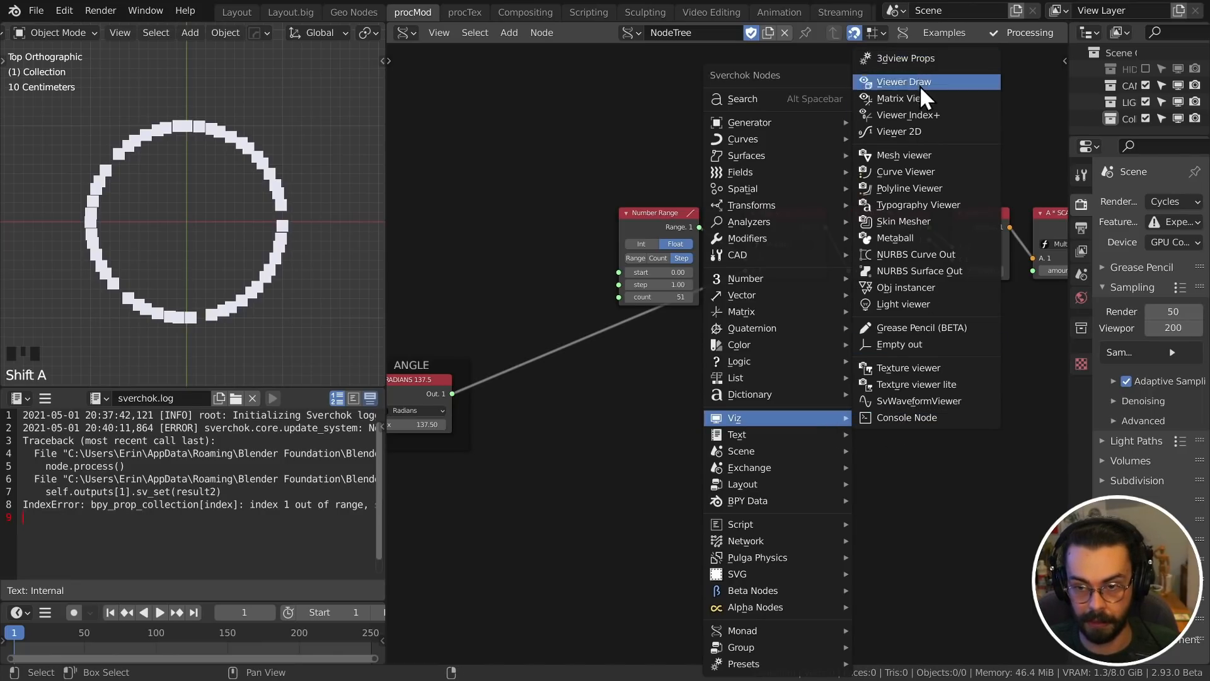
left_click(889, 441)
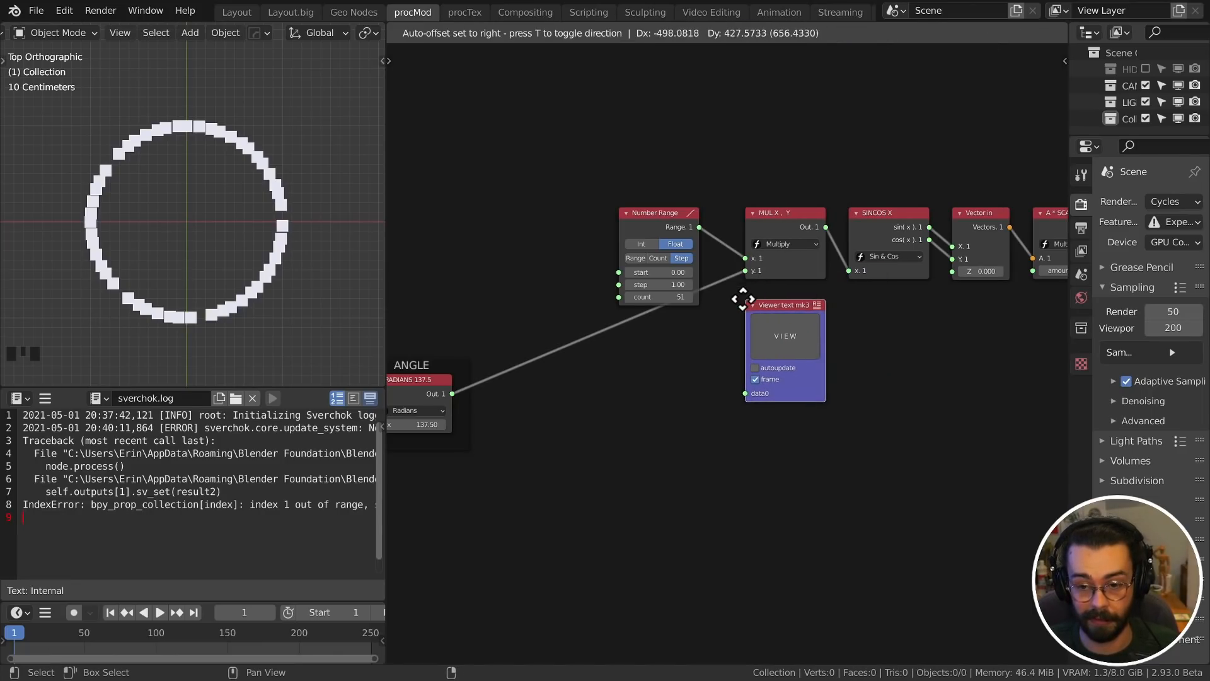
left_click(770, 335)
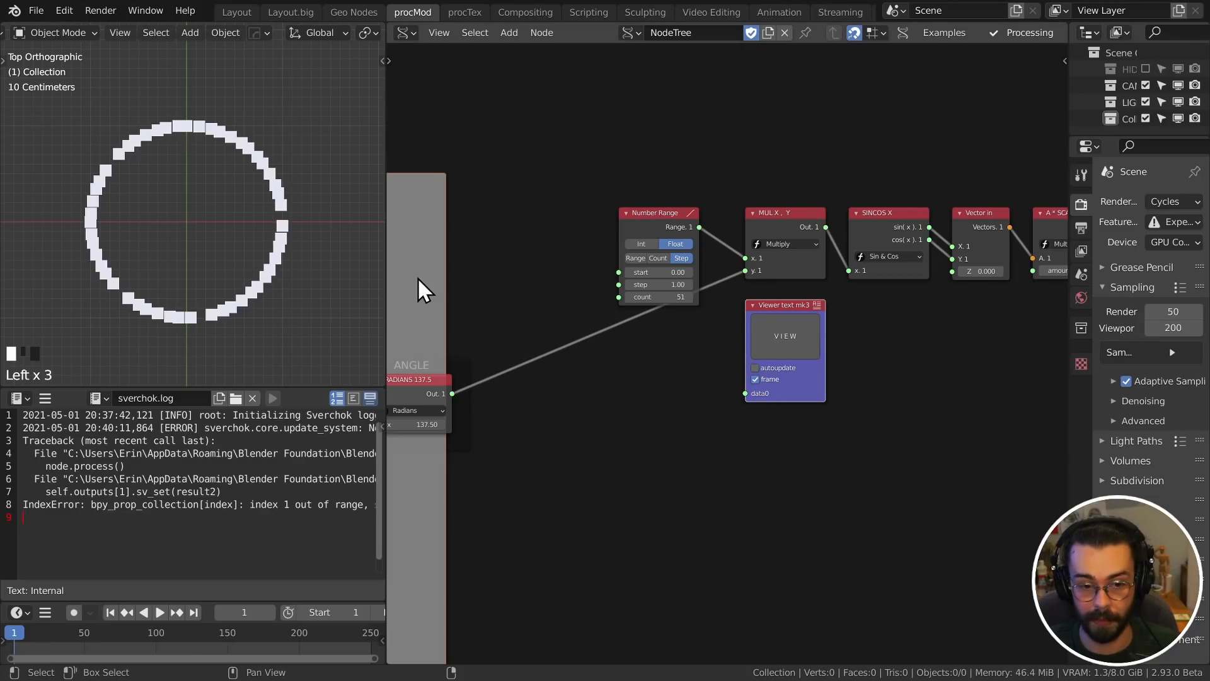
- Turn autoupdate on and frame off in the Viewer Text node, and feed it the Number Range output
left_click(780, 377)
left_click(739, 390)
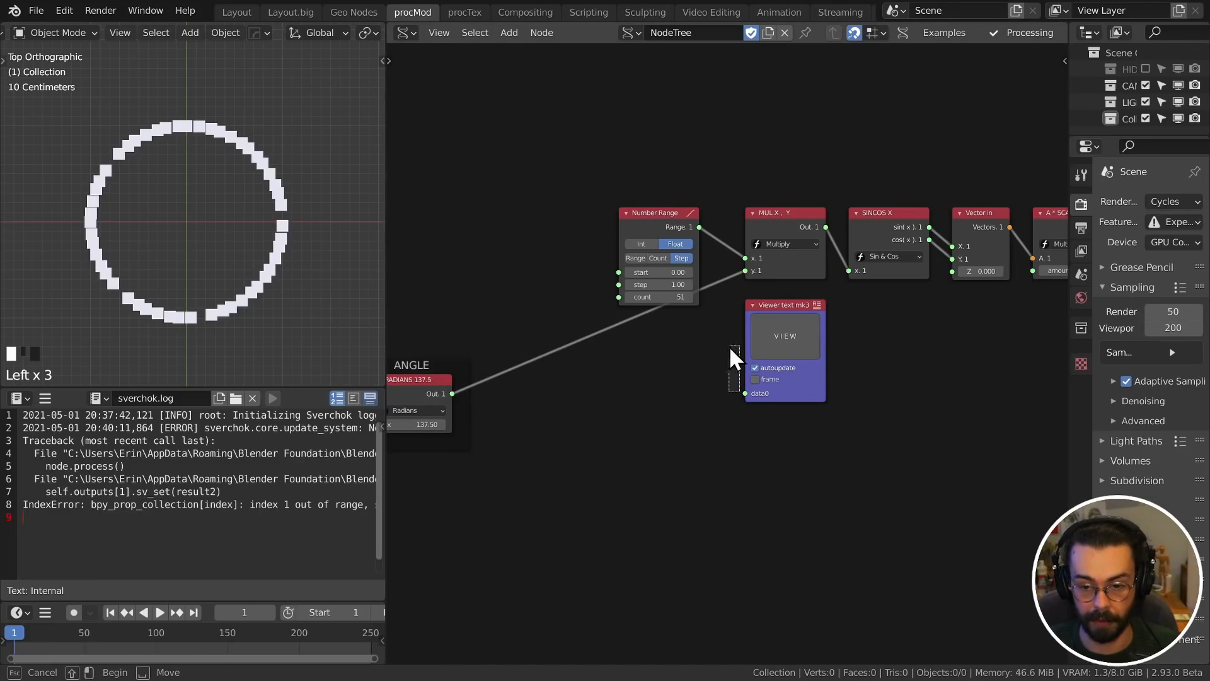
left_click_drag(699, 227, 746, 394)
- Open the Sverchok_viewer text in the text editor and enlarge that editor upward
left_click(99, 398)
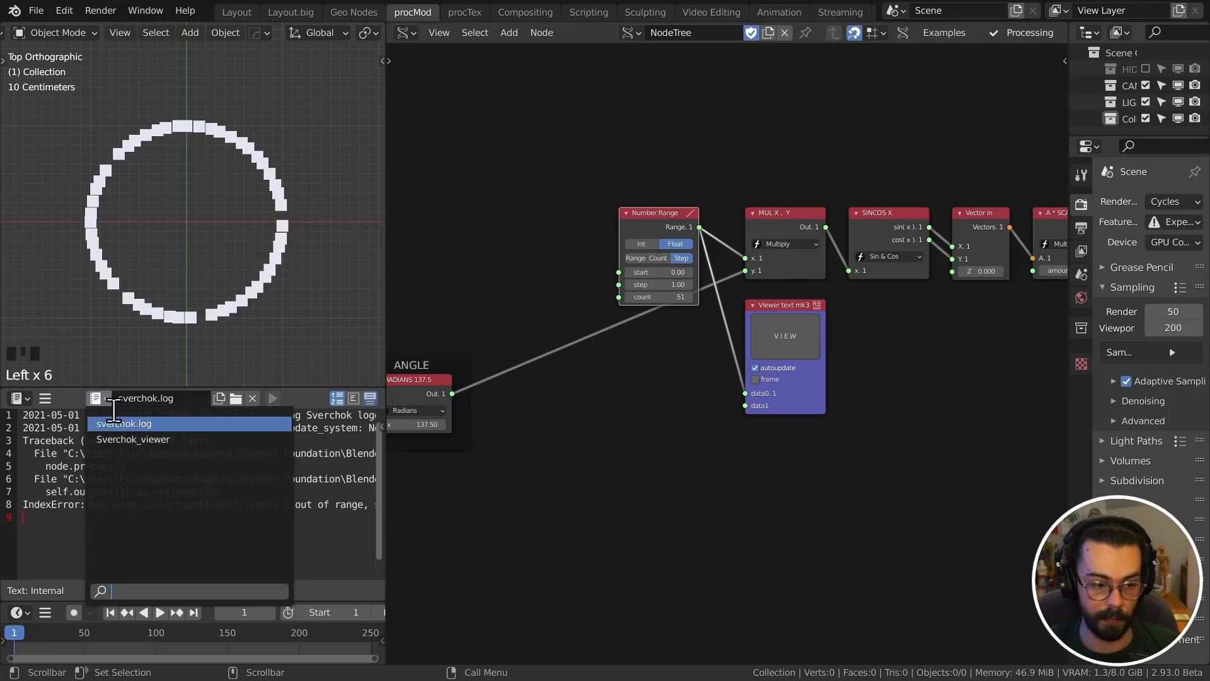
left_click(145, 437)
scroll(189, 482, "up", 3)
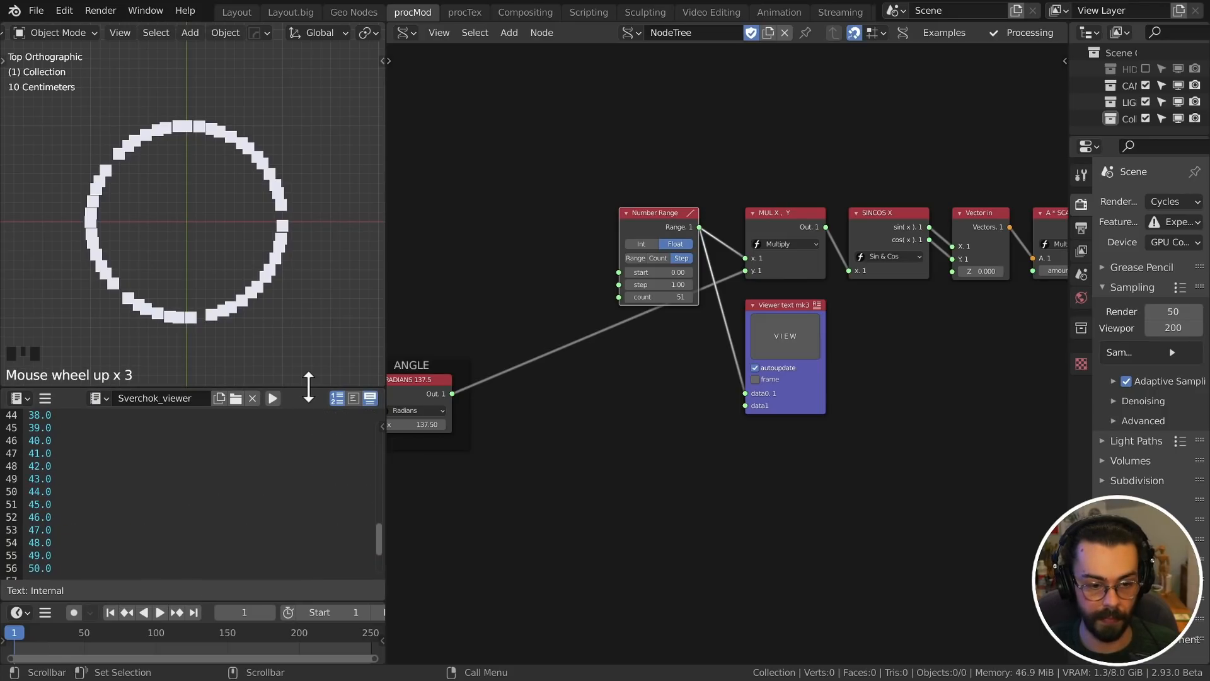
left_click_drag(306, 387, 311, 290)
left_click_drag(379, 514, 387, 342)
- Examine the Number Range values in the Sverchok_viewer text from the first to the last entry
left_click(99, 300)
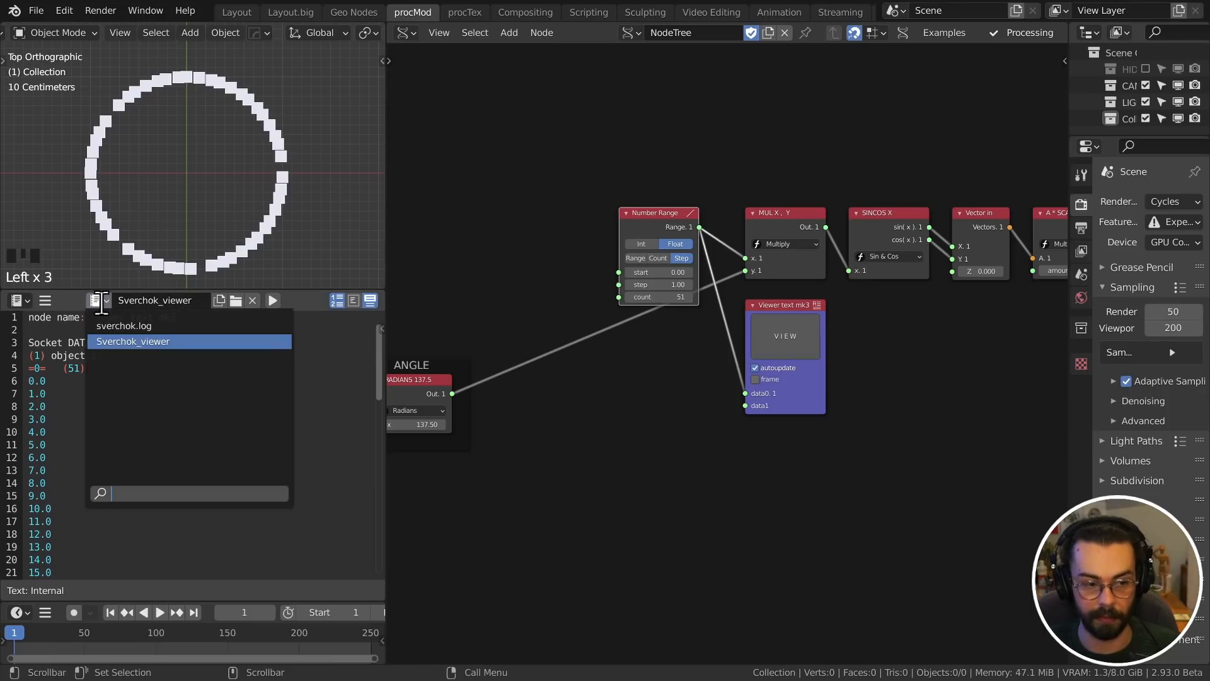
left_click(137, 344)
left_click_drag(373, 479, 373, 353)
scroll(665, 312, "down", 3)
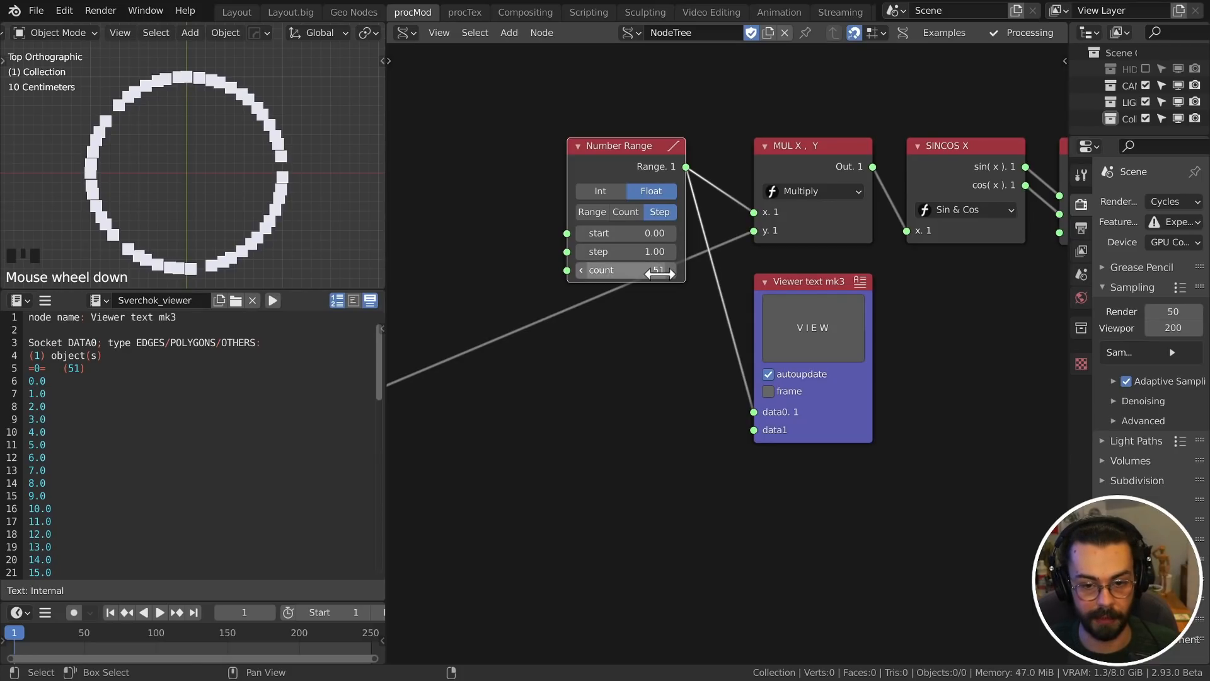
left_click_drag(382, 370, 386, 577)
left_click(379, 498)
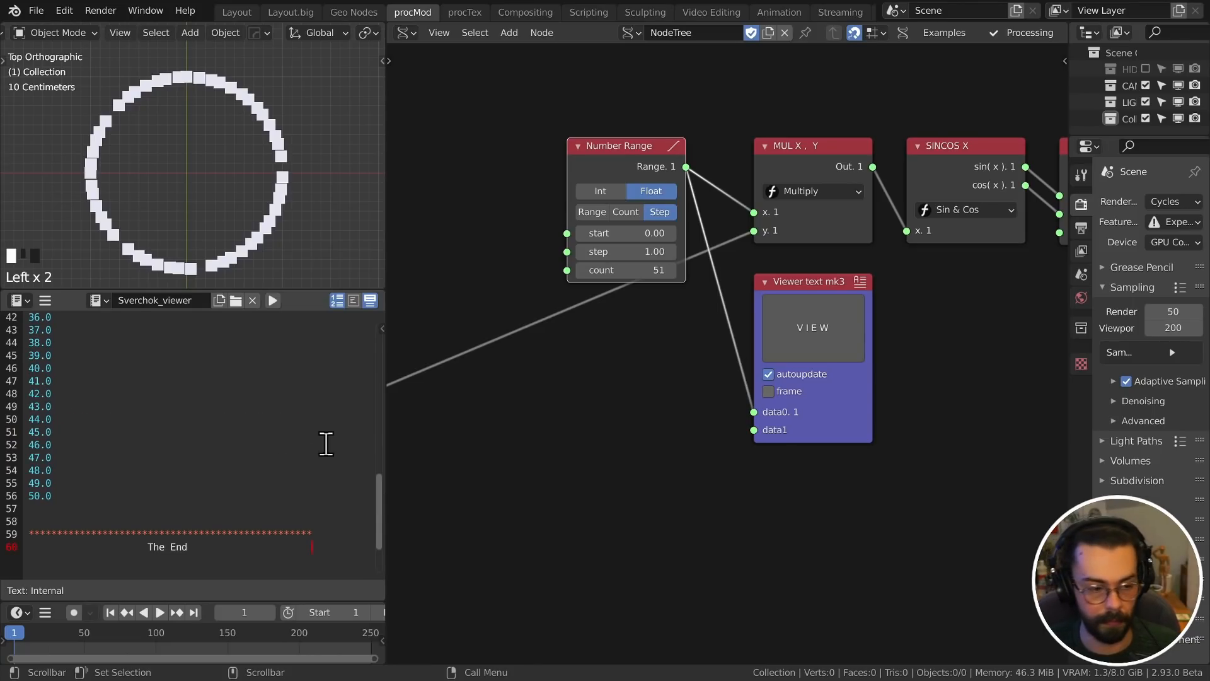
left_click_drag(384, 508, 386, 351)
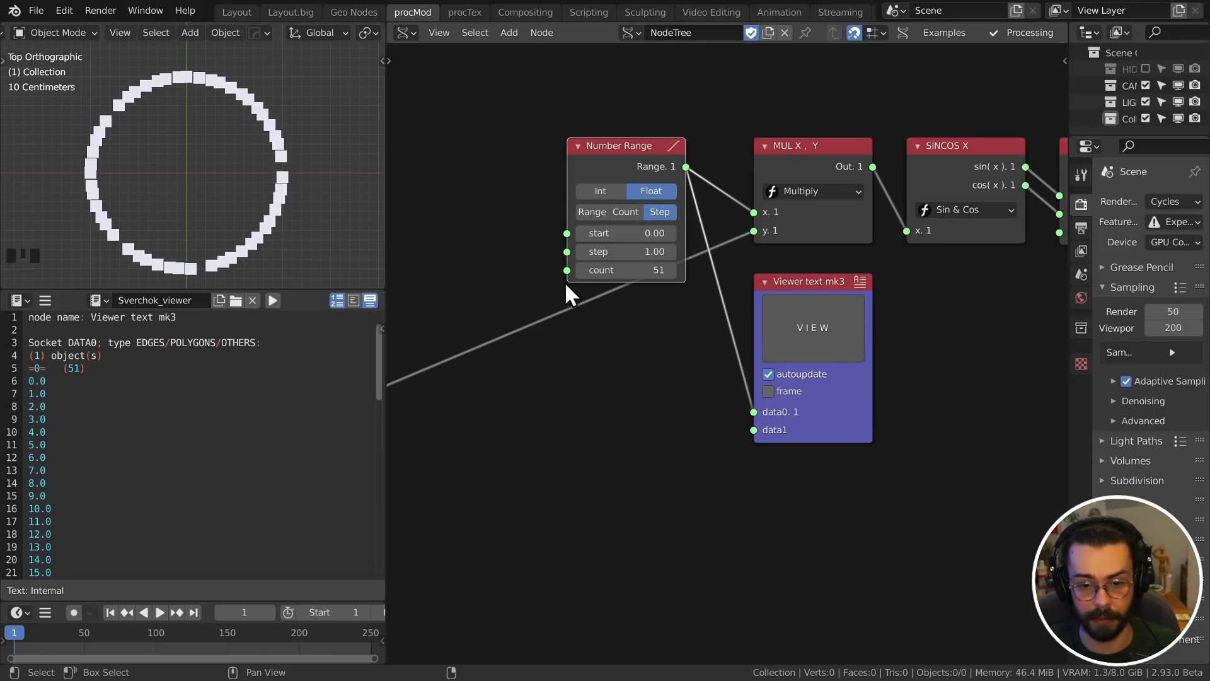
- Move the Viewer Text node farther from the Number Range node to free space between them
scroll(618, 373, "down", 3)
middle_click_drag(621, 372, 695, 394)
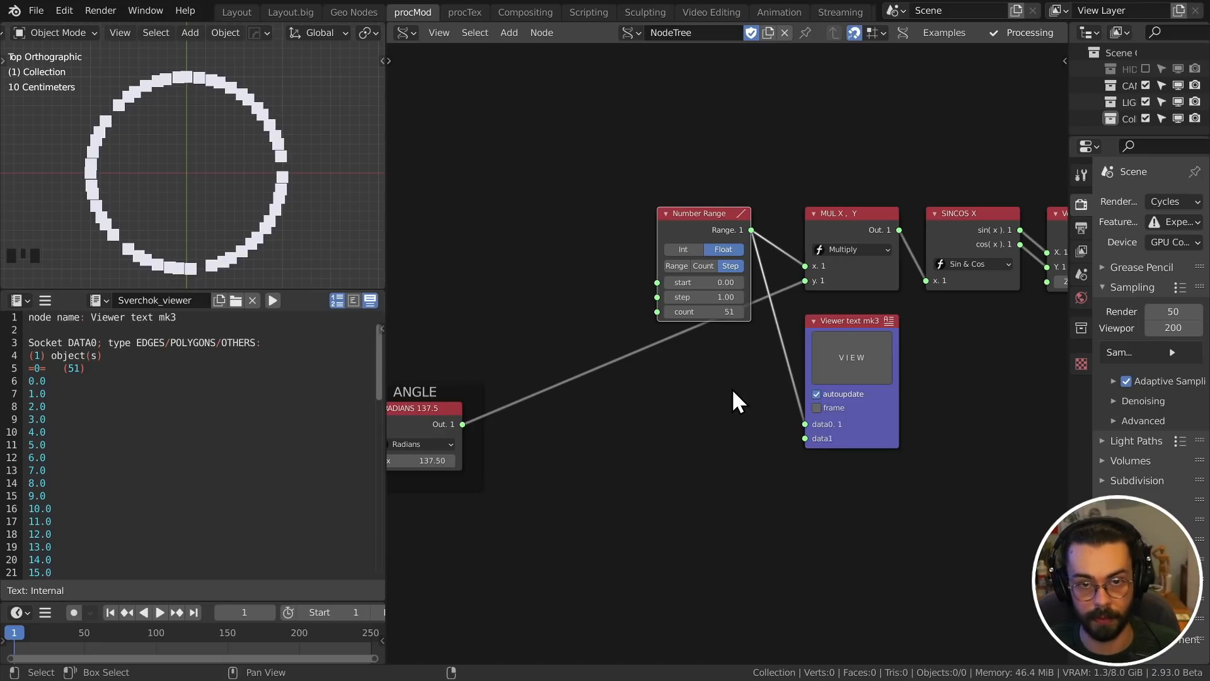
middle_click_drag(758, 320, 686, 332)
left_click_drag(768, 333, 875, 318)
- Insert a Scalar Math node on the link between Number Range and Viewer Text, and set it to Divide
key("shift+a")
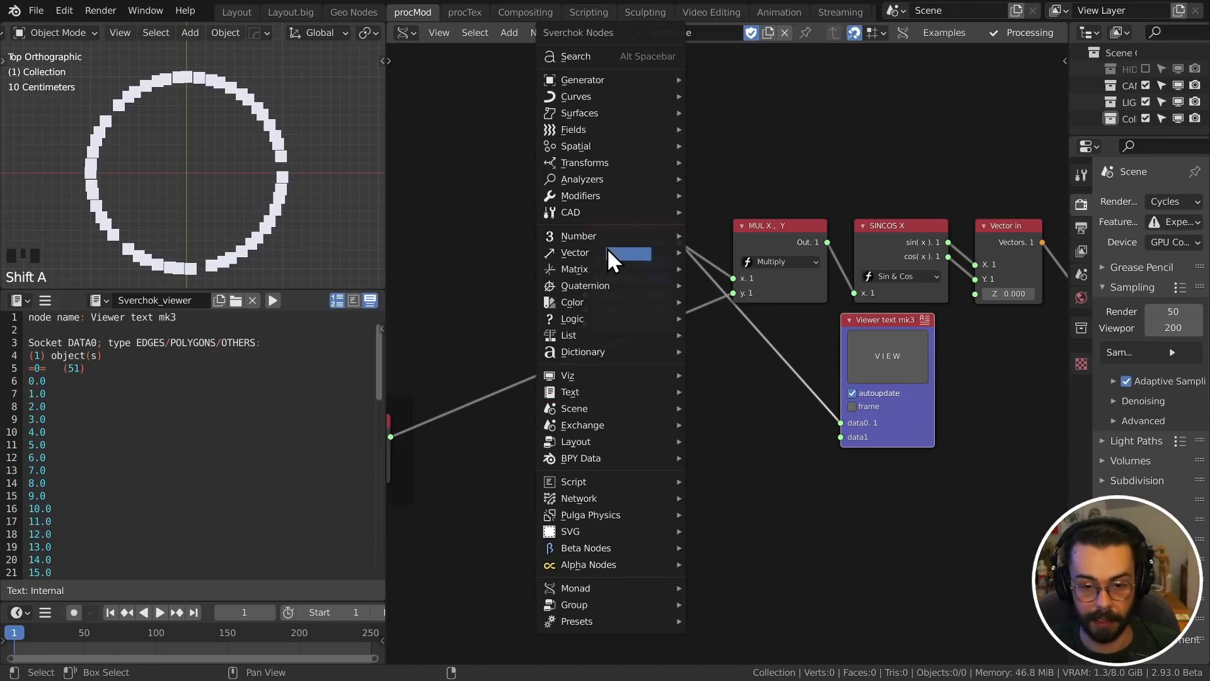
mouse_move(607, 235)
left_click(758, 253)
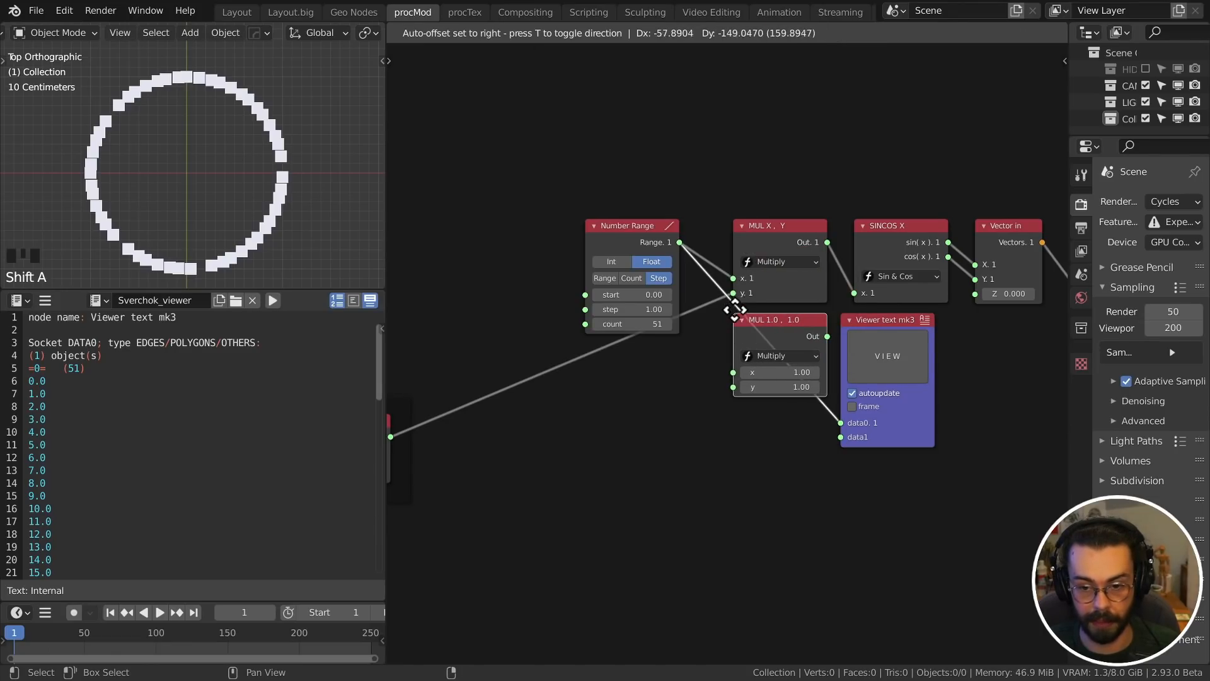
left_click(777, 324)
left_click(778, 350)
left_click(780, 338)
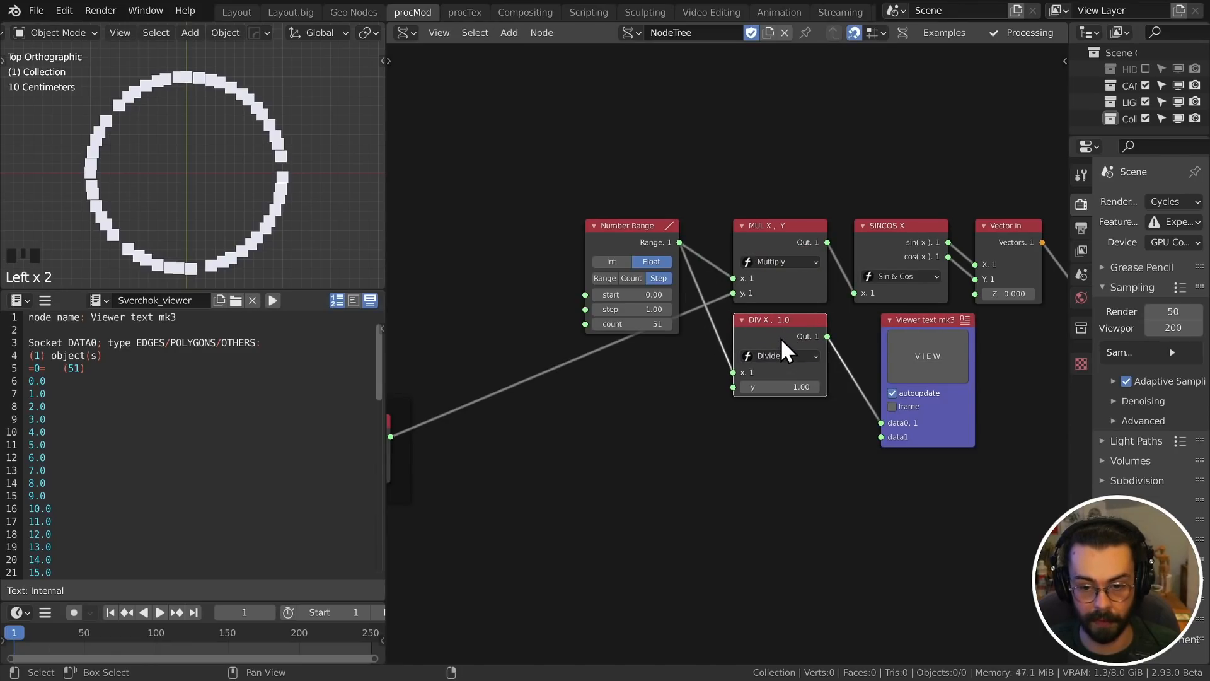
- Add an A Number node in front of the Number Range node and set its type to int
middle_click_drag(792, 323, 768, 351)
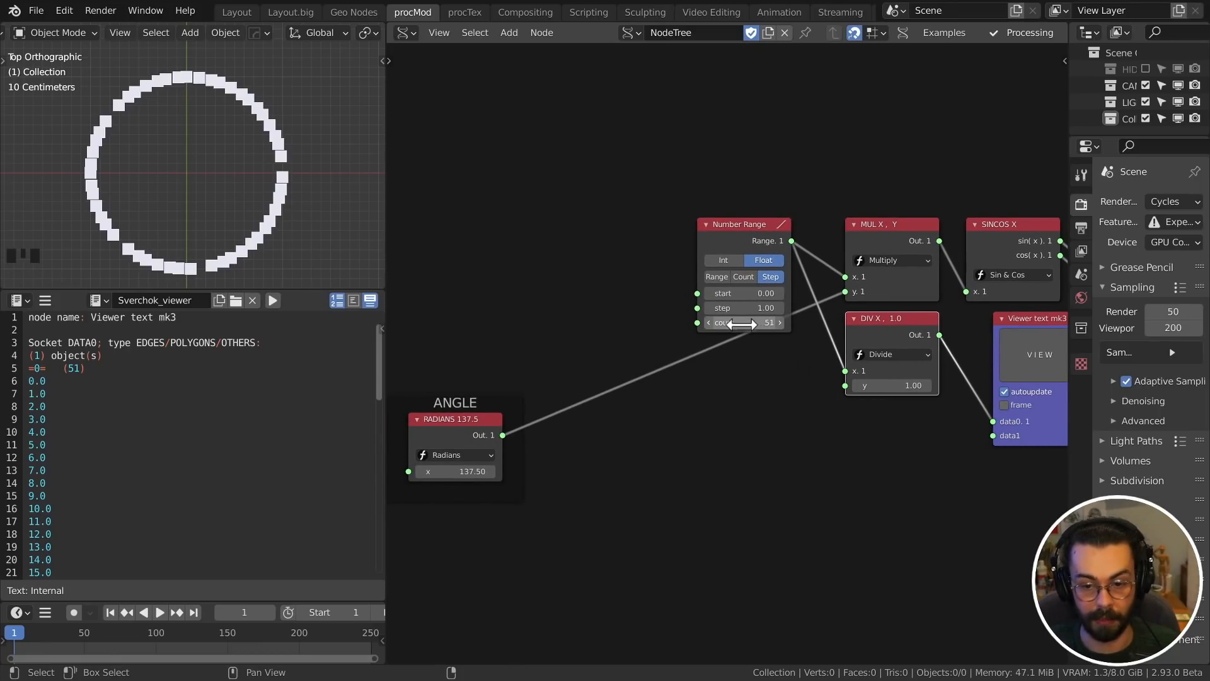
key("shift+a")
mouse_move(675, 278)
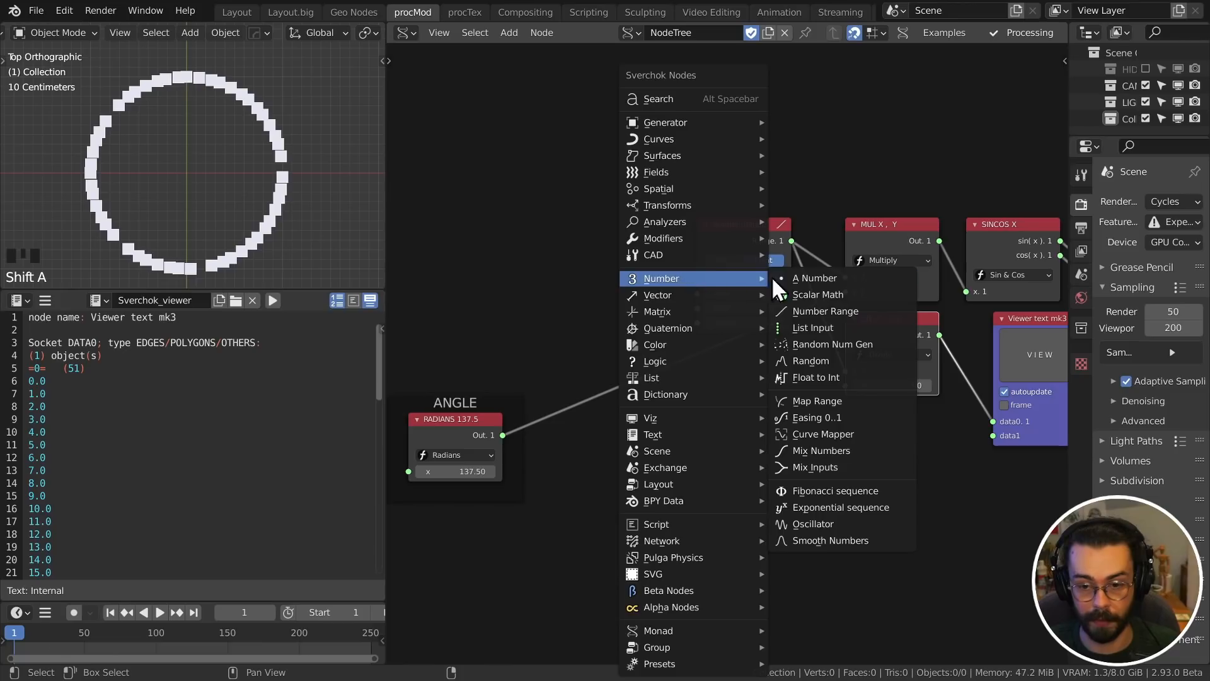
left_click(813, 277)
left_click(586, 290)
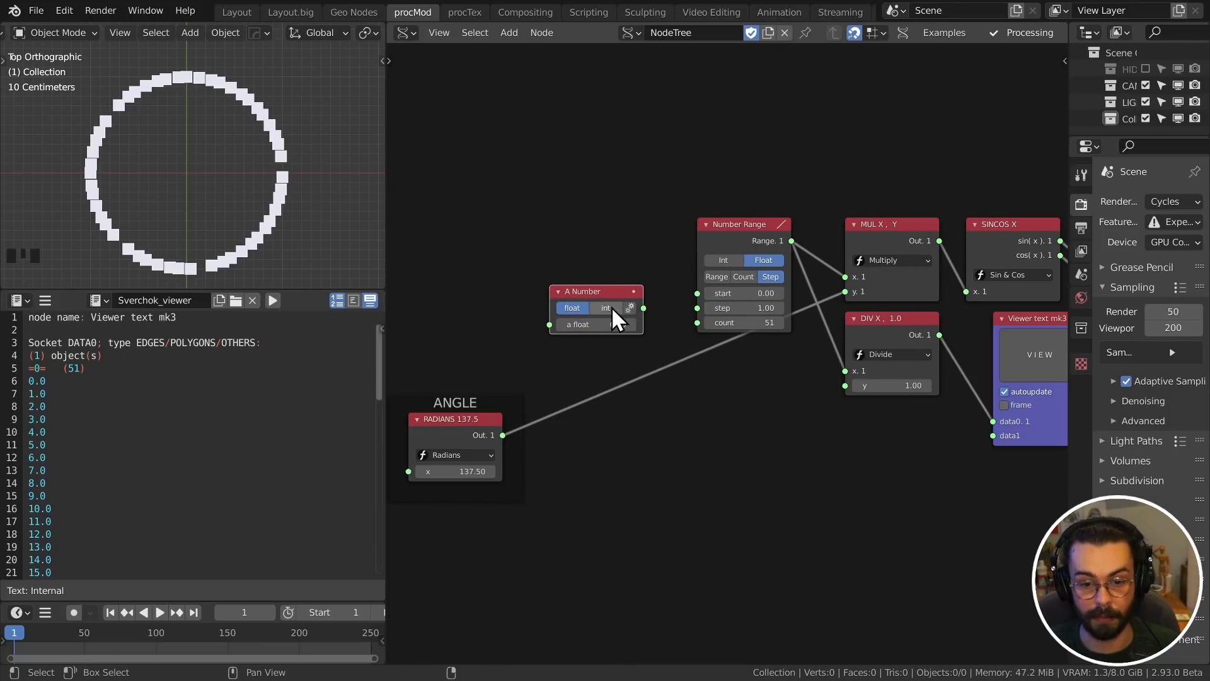
left_click(609, 307)
scroll(618, 316, "up", 6)
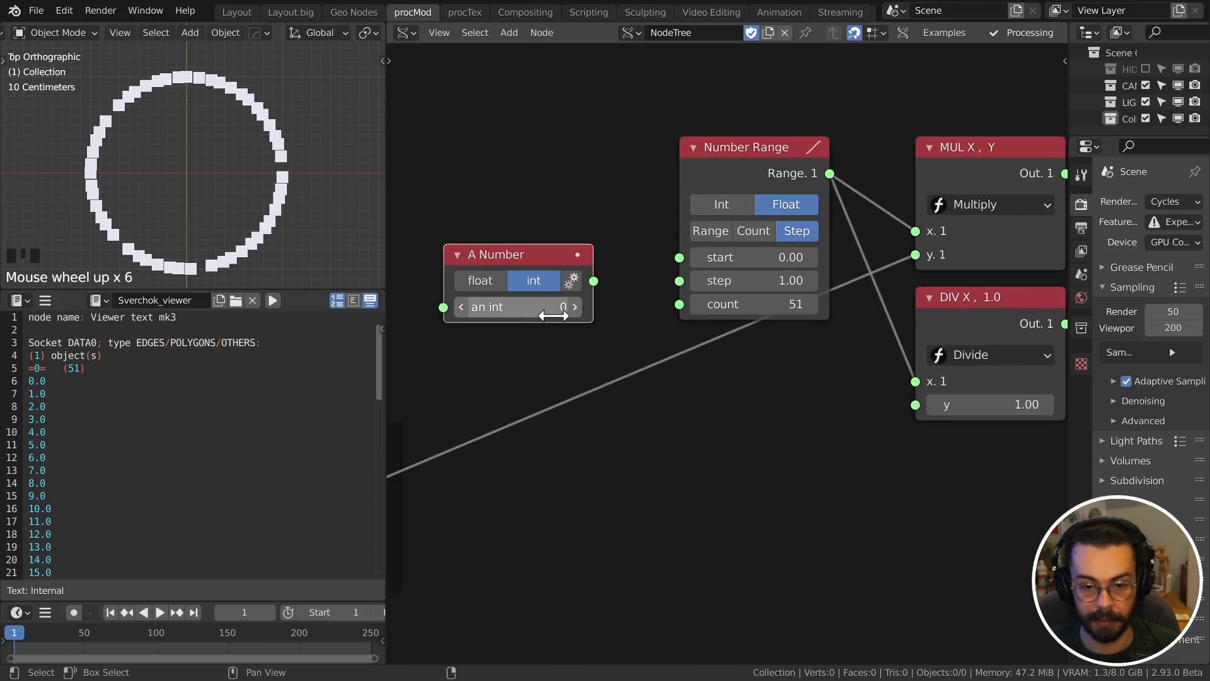
- Set A Number to 51 and link it to the Number Range count and the Divide node's y input
left_click(525, 309)
key("Return")
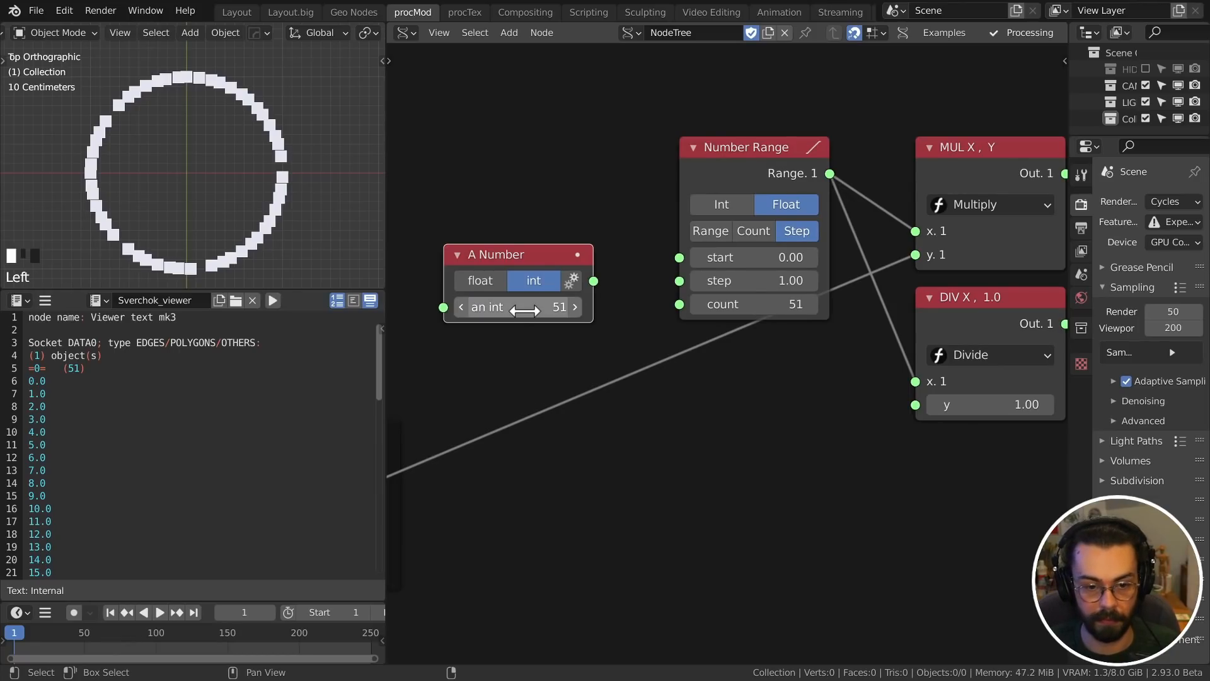
left_click_drag(594, 281, 680, 305)
scroll(701, 388, "down", 1)
middle_click_drag(701, 387, 603, 360)
left_click_drag(507, 258, 805, 373)
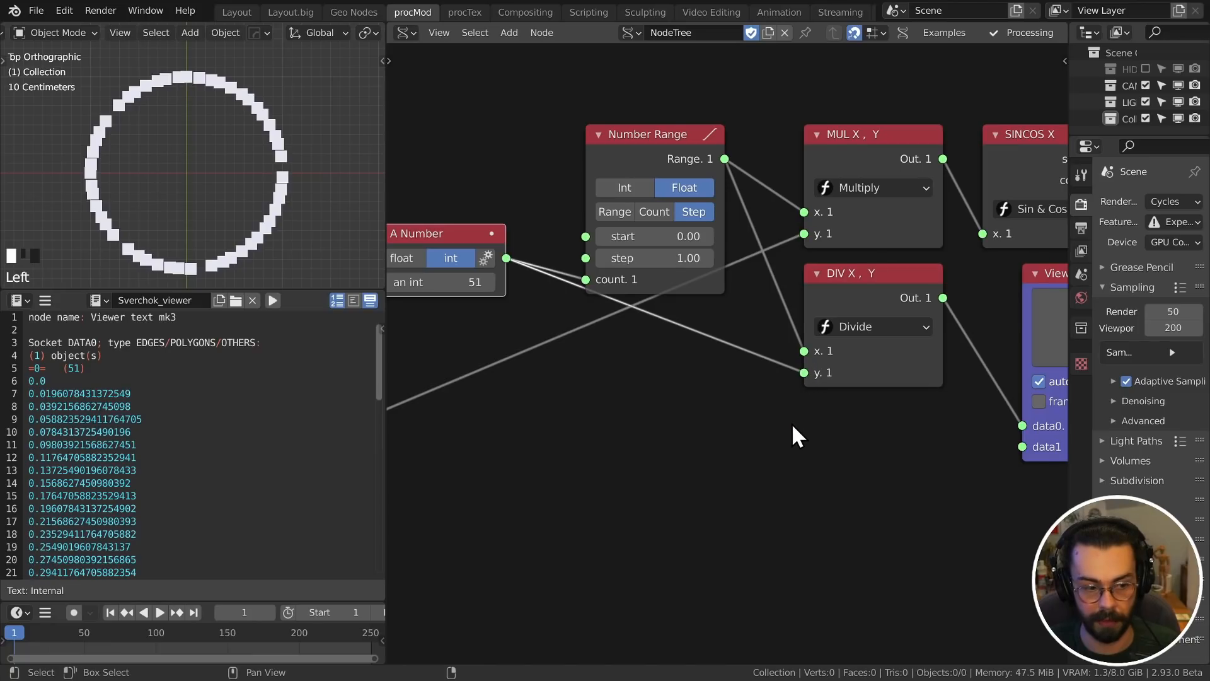
- Check the last divided value at the end of the Sverchok_viewer text
scroll(1007, 310, "down", 1)
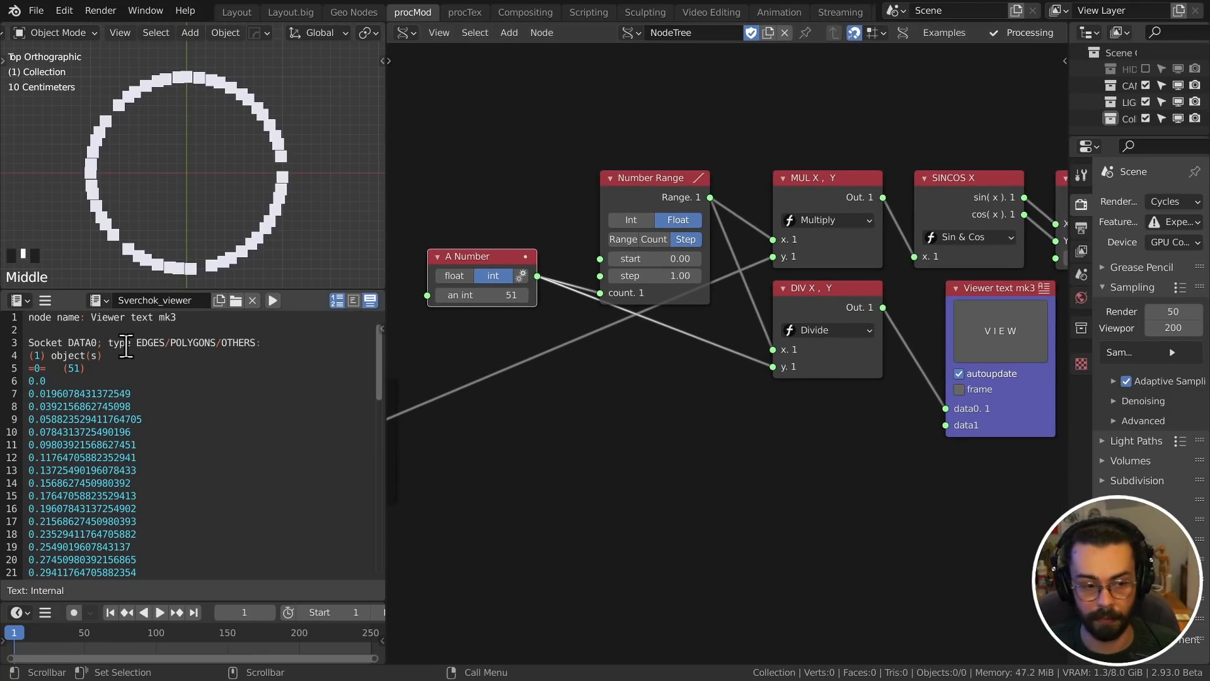
left_click_drag(381, 352, 383, 549)
left_click_drag(31, 434, 68, 434)
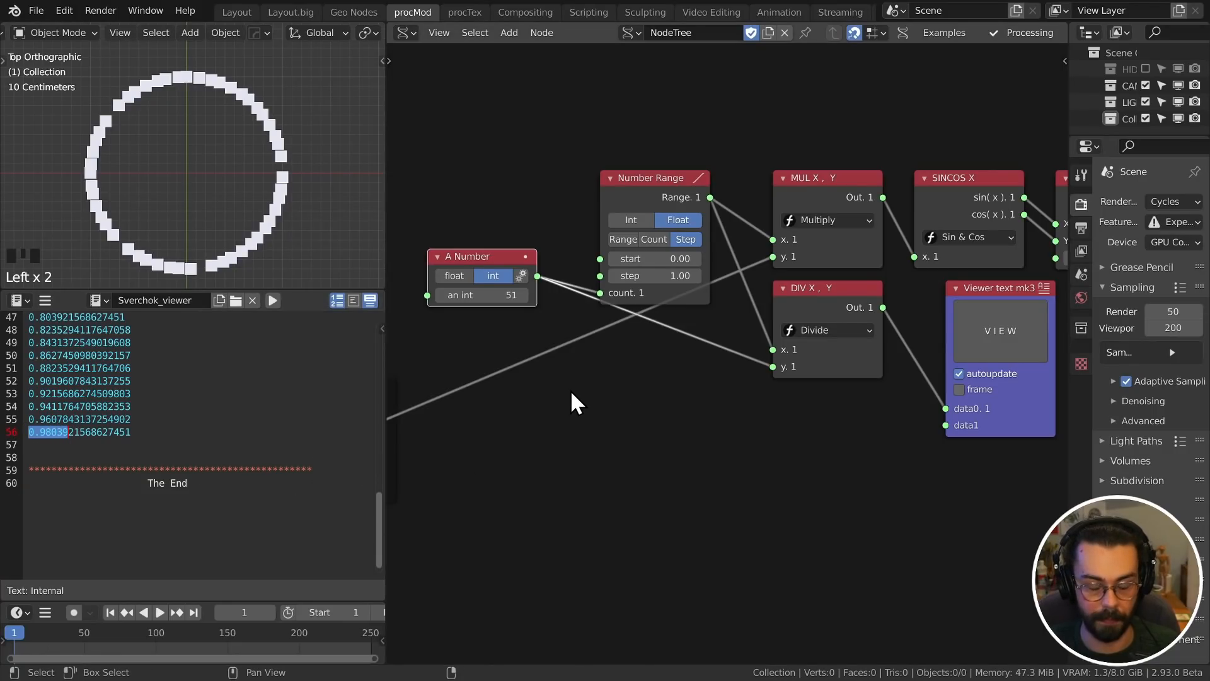
- Test a fixed divisor of 50 in the Divide node and restore its y link from A Number
right_click_drag(710, 351, 558, 310, "ctrl")
left_click(829, 366)
type("50")
key("Return")
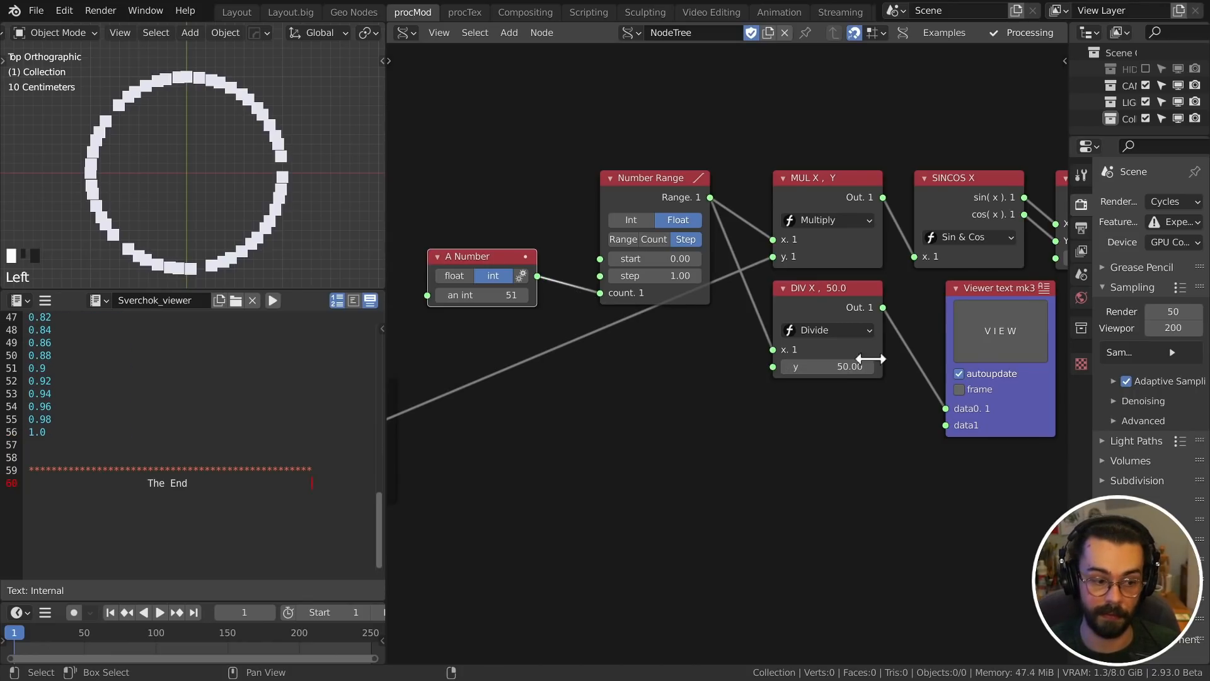
double_click(37, 431)
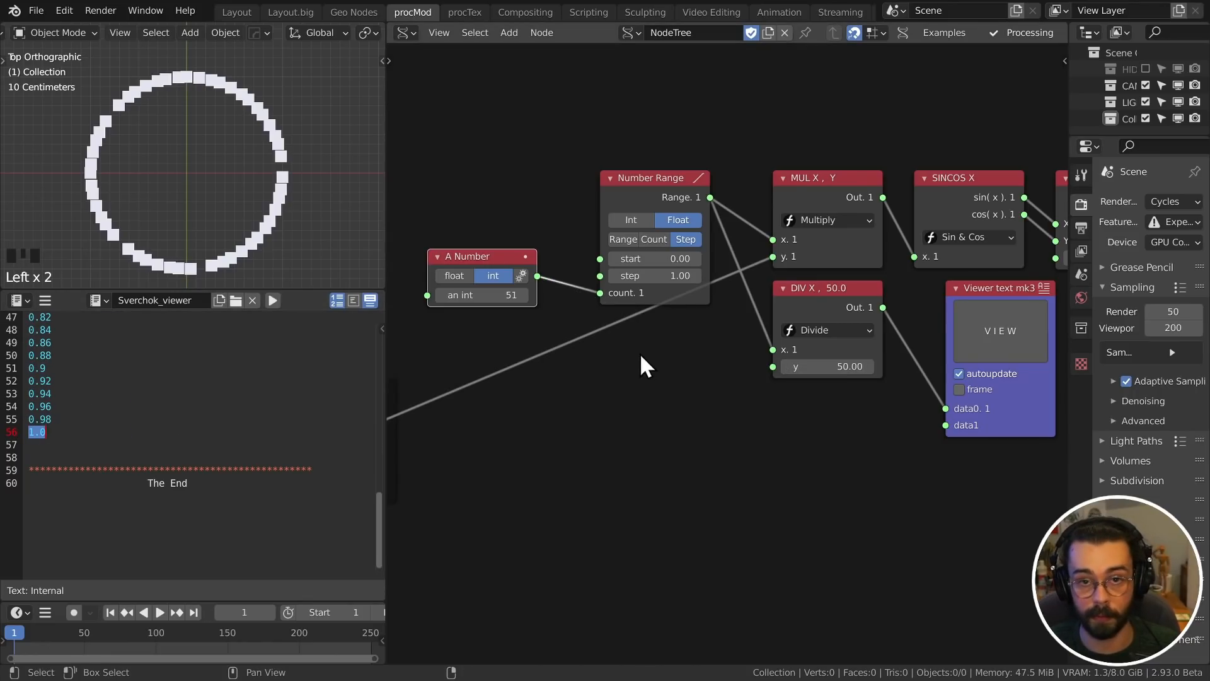
left_click_drag(539, 279, 774, 367)
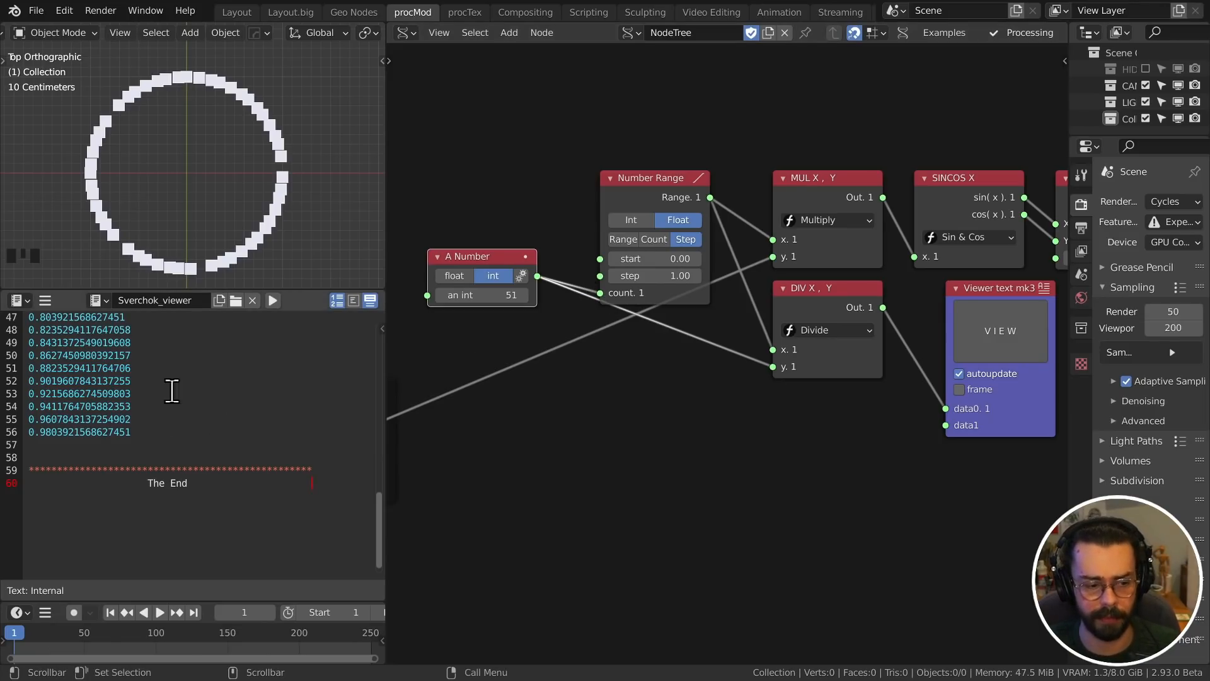
- Move the A Number node farther from Number Range and insert a duplicate of the Divide node on its link to Divide
scroll(751, 402, "down", 6)
middle_click_drag(631, 425, 698, 400)
scroll(638, 361, "up", 4)
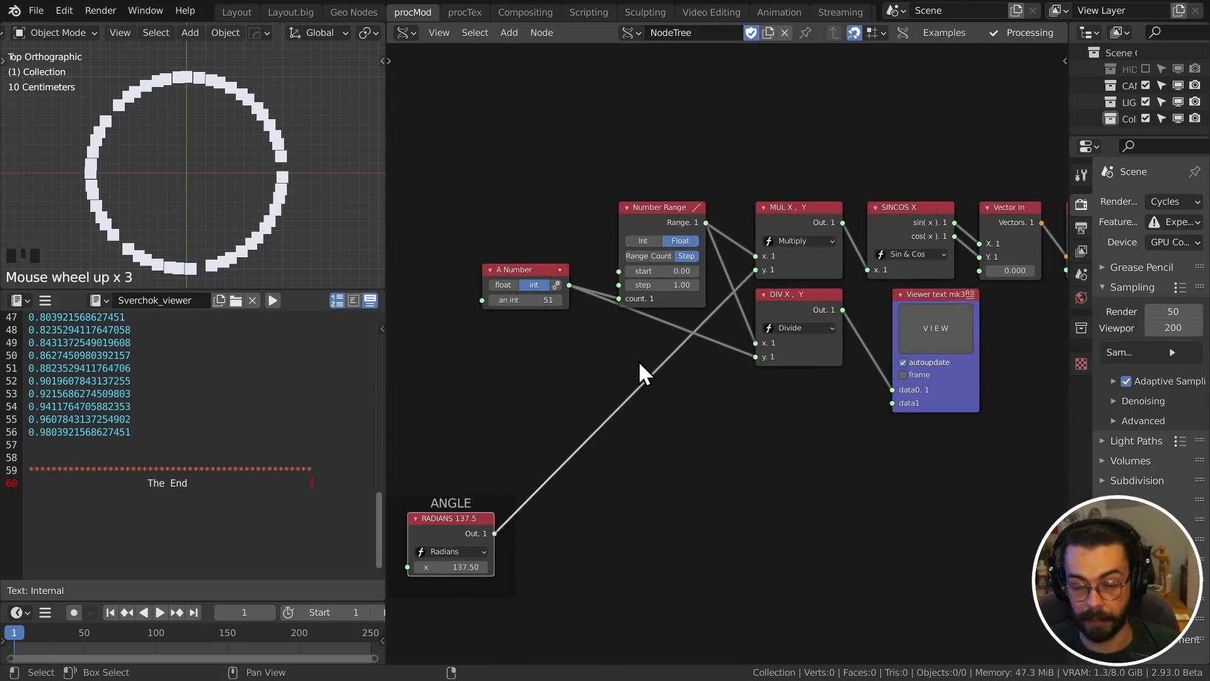
left_click_drag(524, 268, 451, 319)
left_click(819, 298)
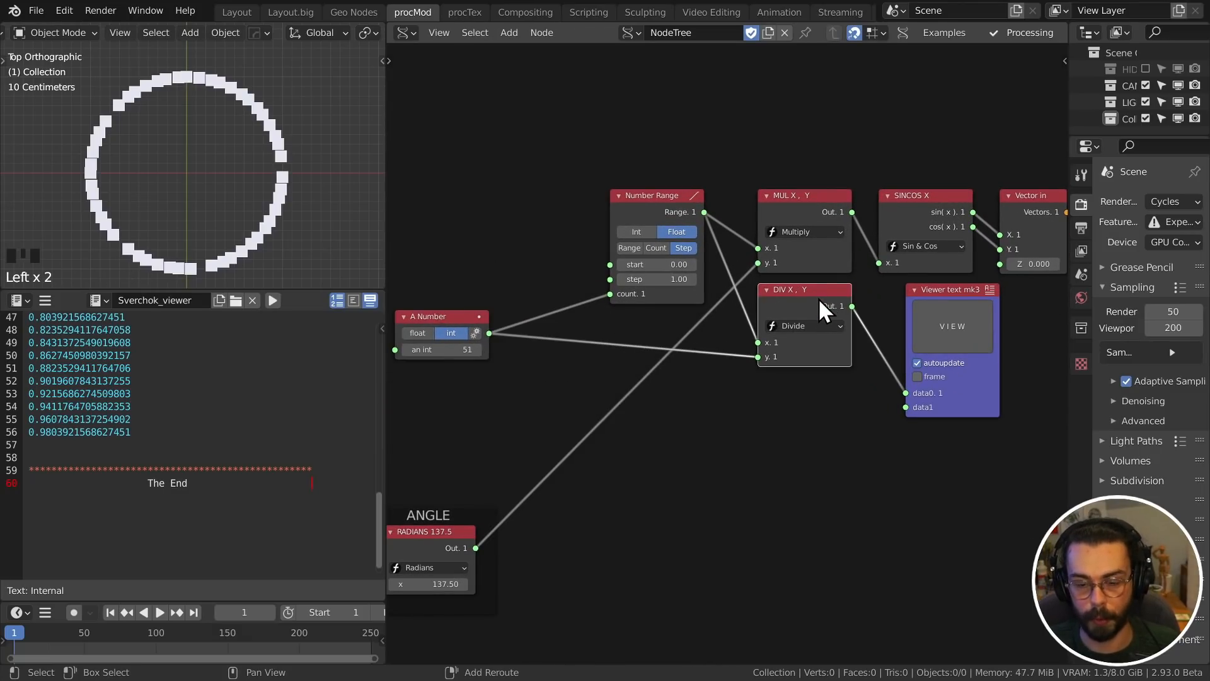
key("shift+d")
left_click(626, 353)
- Set the duplicated math node to Sub with y at 1.00, and line it up under Number Range with A Number beside it
left_click(631, 379)
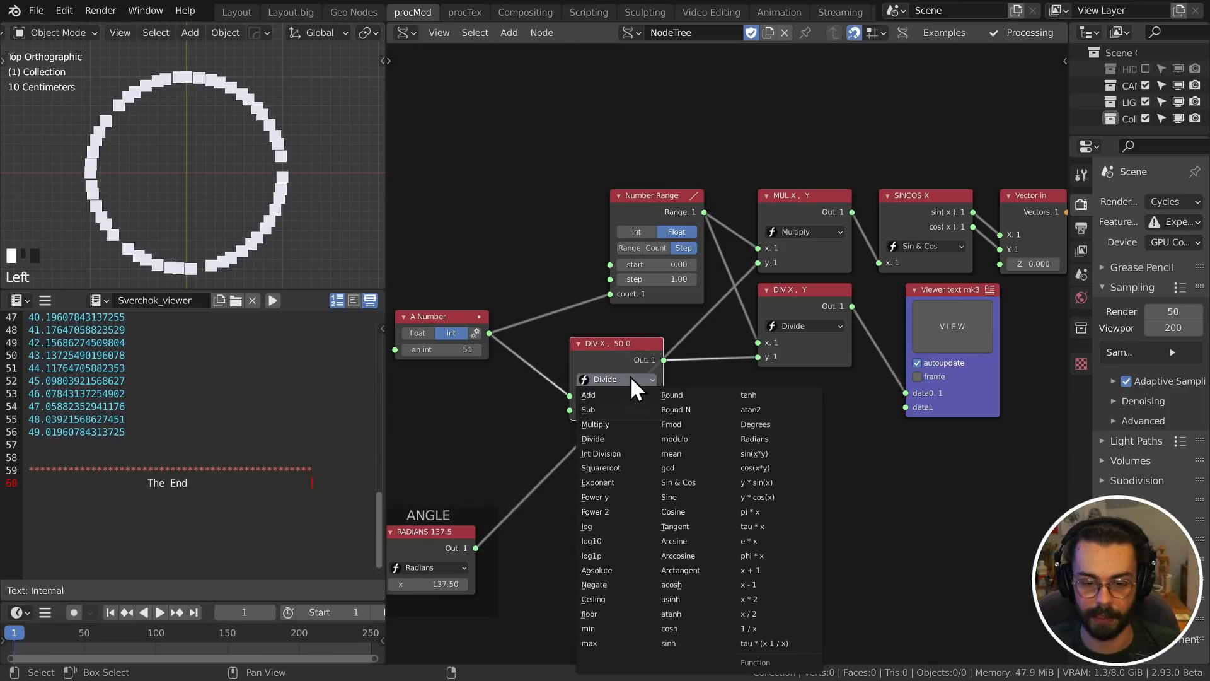
left_click(621, 409)
left_click(626, 410)
type("1")
key("Return")
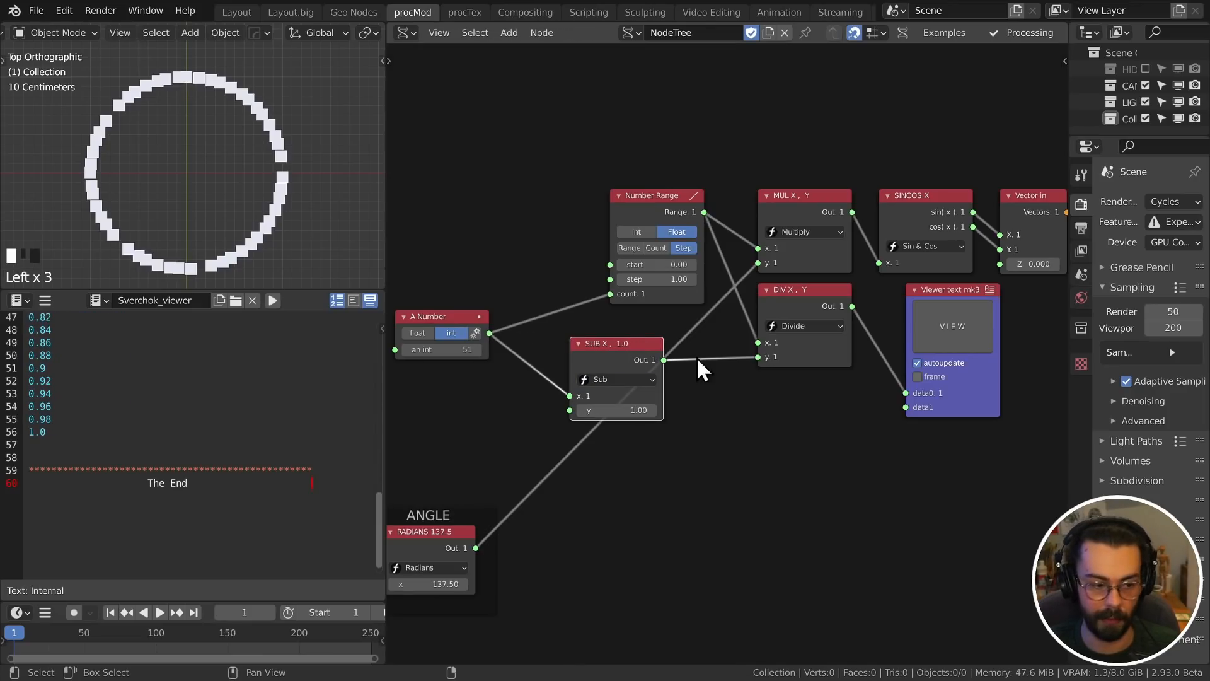
left_click_drag(611, 346, 652, 320)
left_click_drag(459, 320, 513, 307)
- Examine the normalized values in the Sverchok_viewer text from the first to the last entry
scroll(149, 446, "up", 11)
scroll(334, 447, "up", 13)
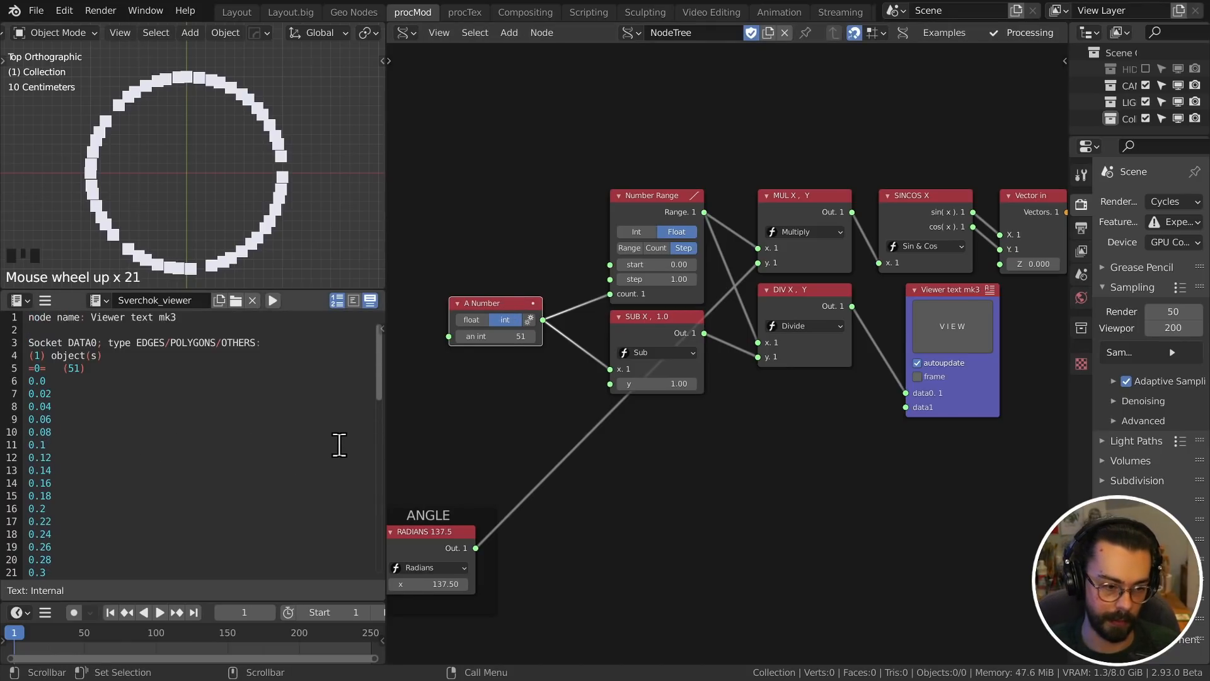
scroll(189, 439, "down", 16)
left_click(81, 411)
scroll(131, 415, "up", 5)
scroll(131, 415, "up", 10)
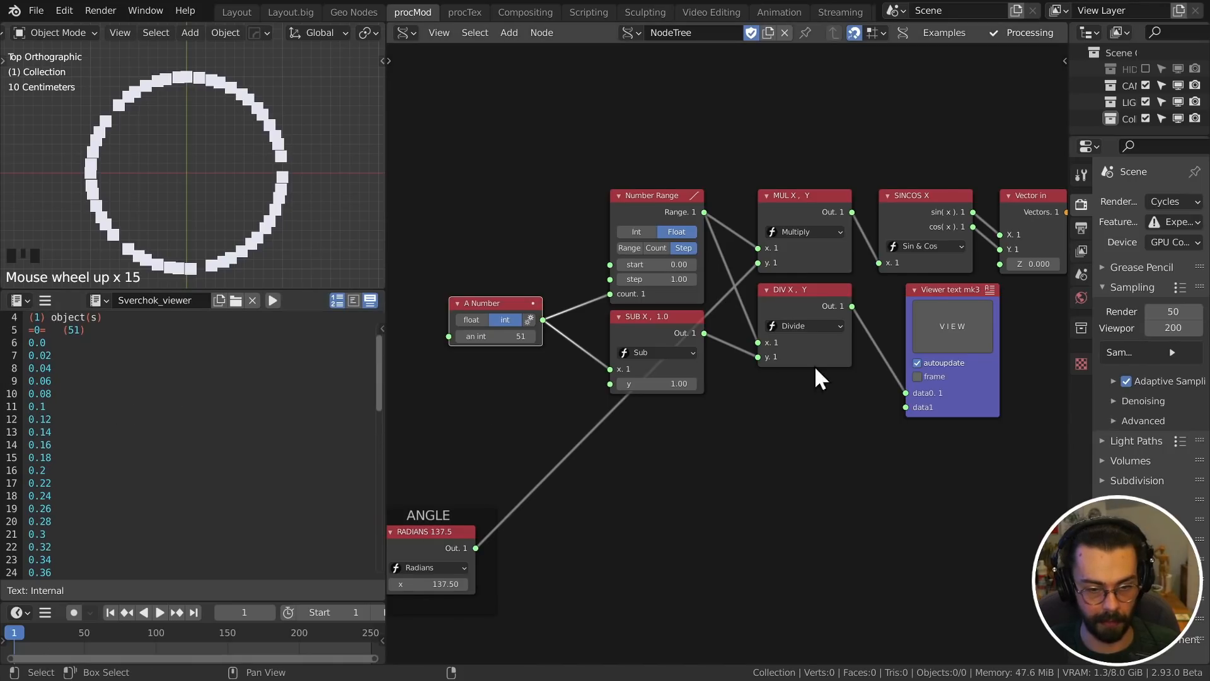
- Move the Viewer Text node out of the way and link the Divide output to the B input of A * SCALAR
scroll(945, 363, "down", 4)
middle_click_drag(946, 362, 686, 405)
left_click_drag(696, 428, 799, 499)
left_click_drag(601, 364, 785, 337)
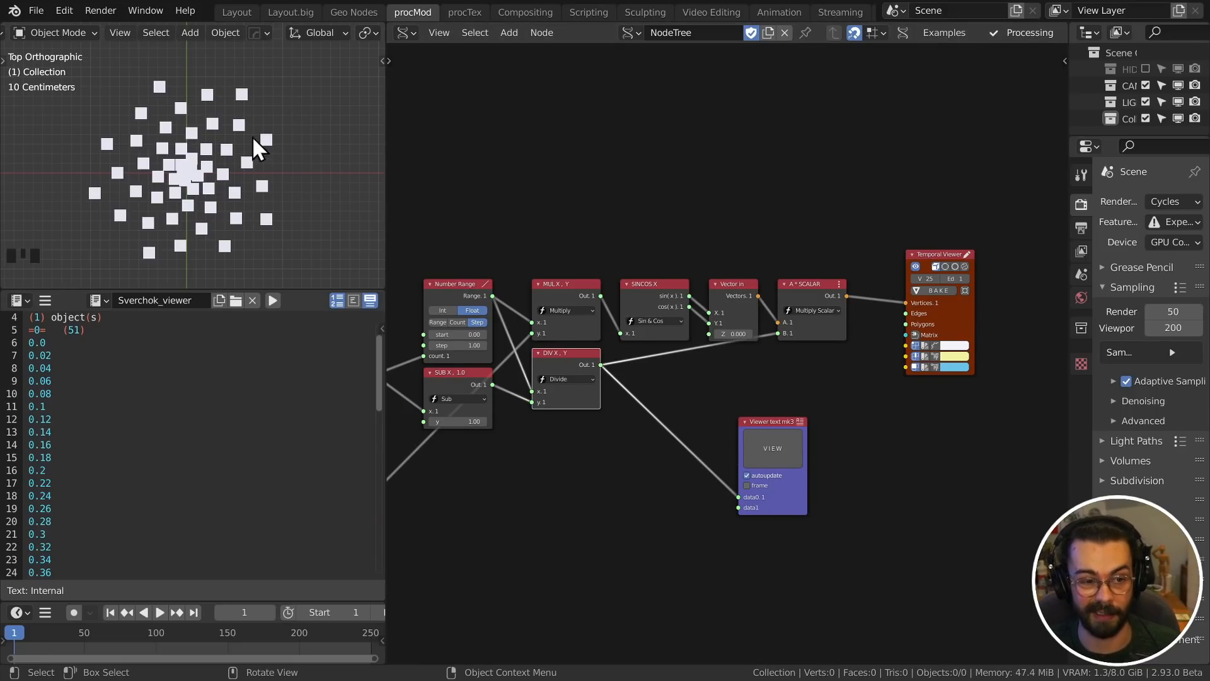
- Enlarge the 3D viewport around the point pattern and raise the A Number value to 222
left_click_drag(307, 288, 306, 350)
scroll(233, 234, "up", 3)
scroll(233, 234, "up", 7)
middle_click_drag(154, 278, 221, 211, "shift")
middle_click_drag(544, 333, 722, 302)
scroll(278, 274, "down", 4)
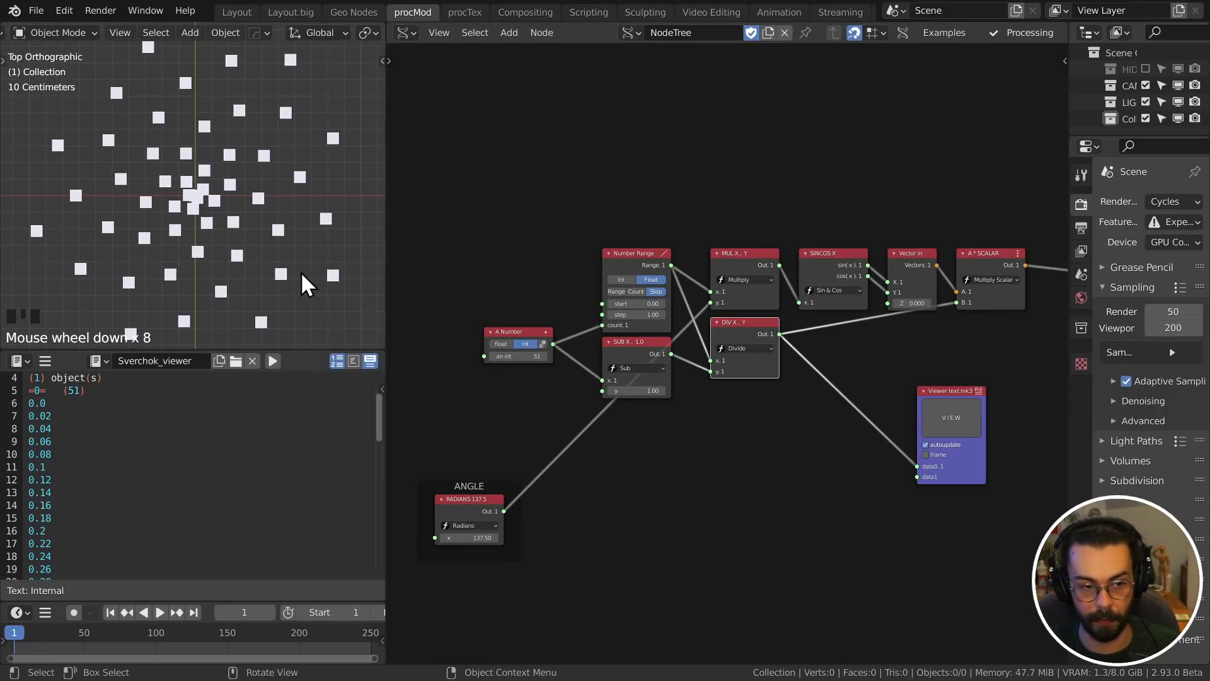
left_click_drag(514, 356, 542, 356)
left_click_drag(521, 356, 554, 356)
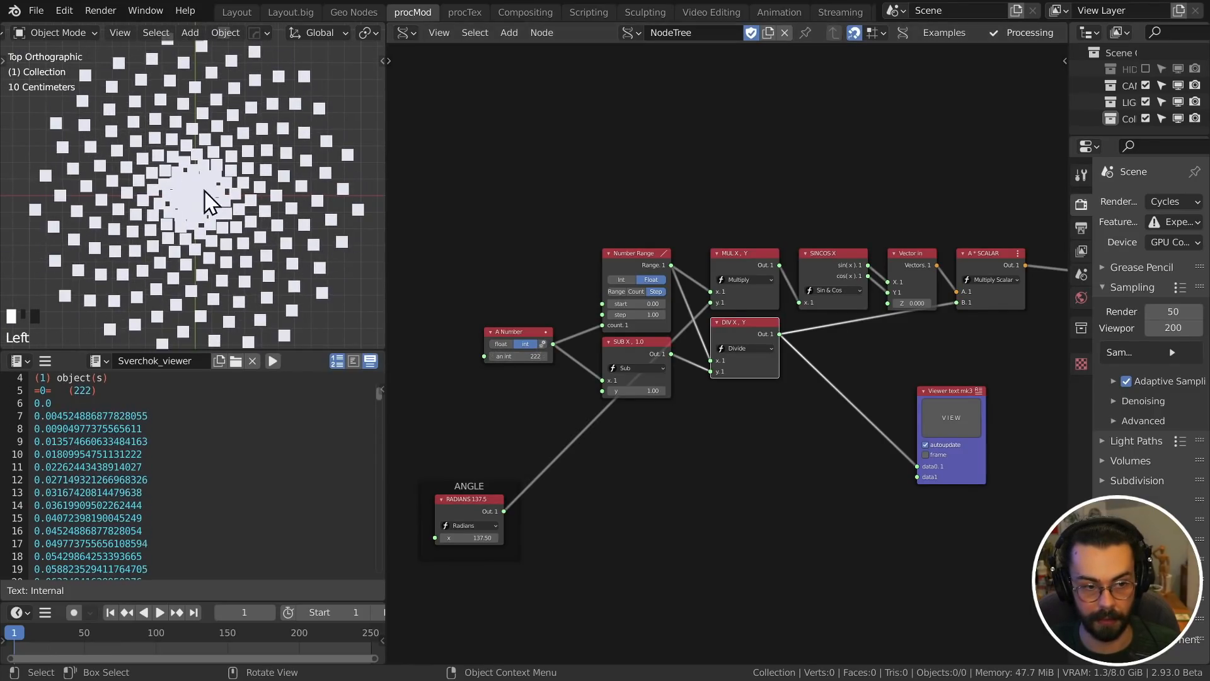
- Reduce the vertex size in the Temporal Viewer node to 5
scroll(958, 323, "down", 2)
middle_click_drag(958, 323, 792, 332)
scroll(900, 306, "up", 8)
left_click_drag(921, 225, 888, 225, "shift")
middle_click_drag(281, 262, 300, 259, "shift")
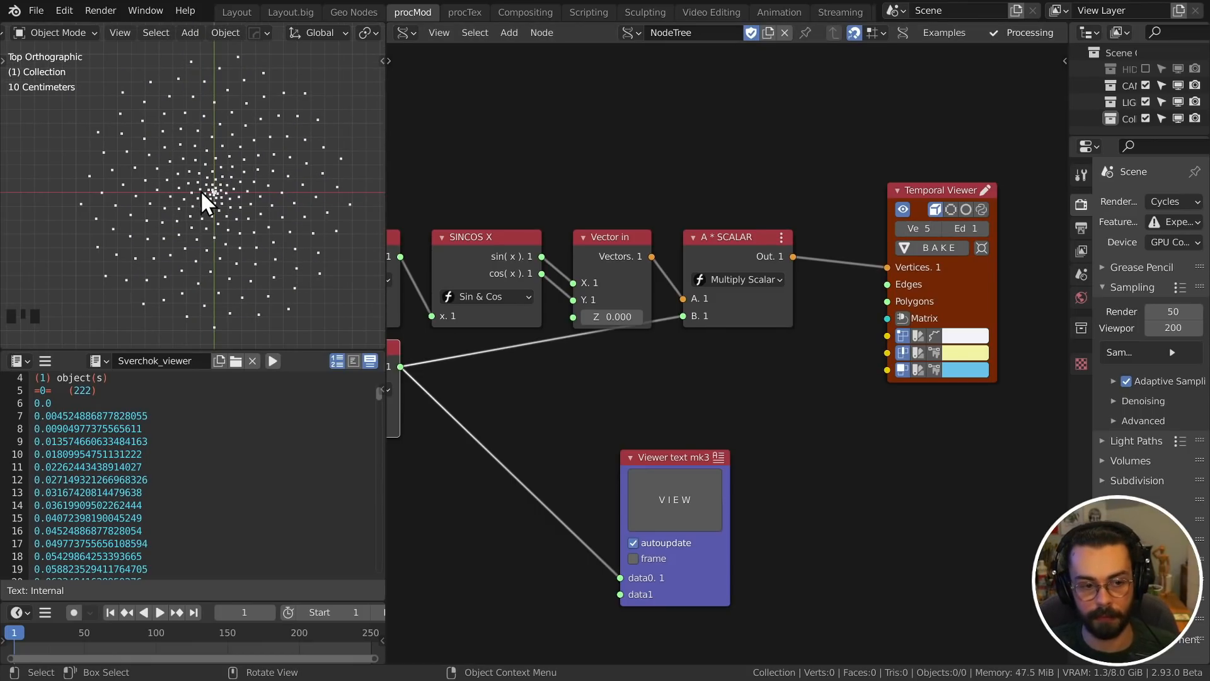
- Switch to the browser to compare the pattern with the phyllotaxis reference images, including the yellow daisy, and return to Blender
key("alt+Tab")
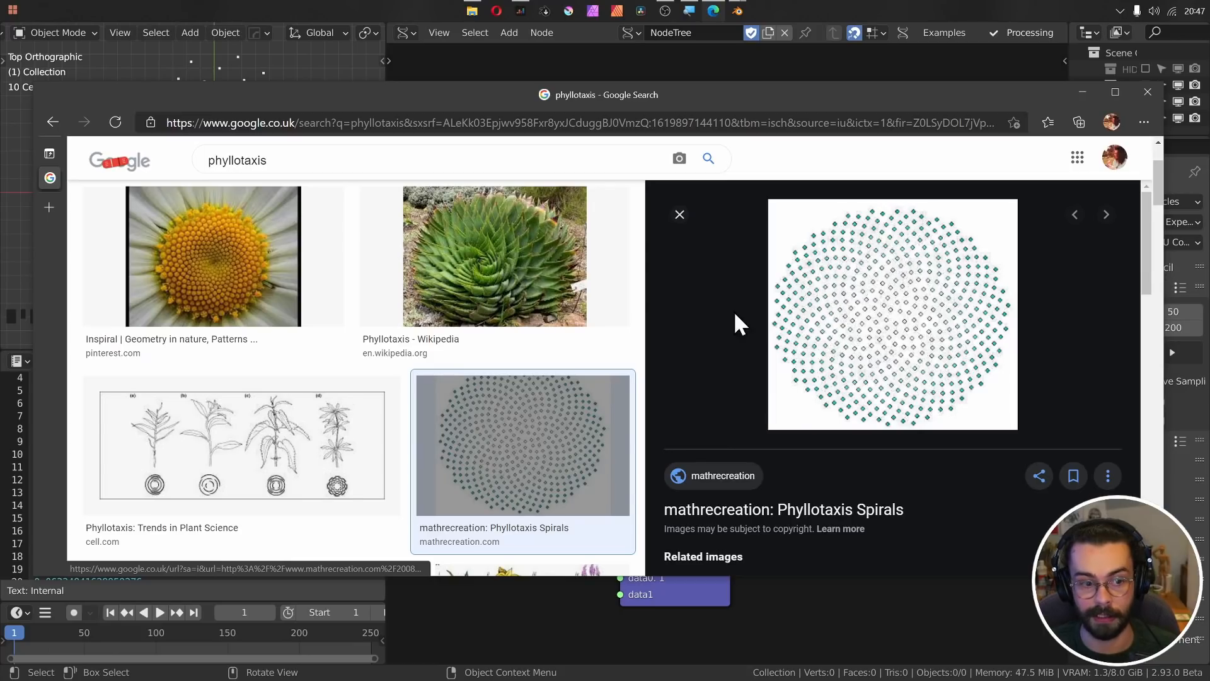
left_click(194, 280)
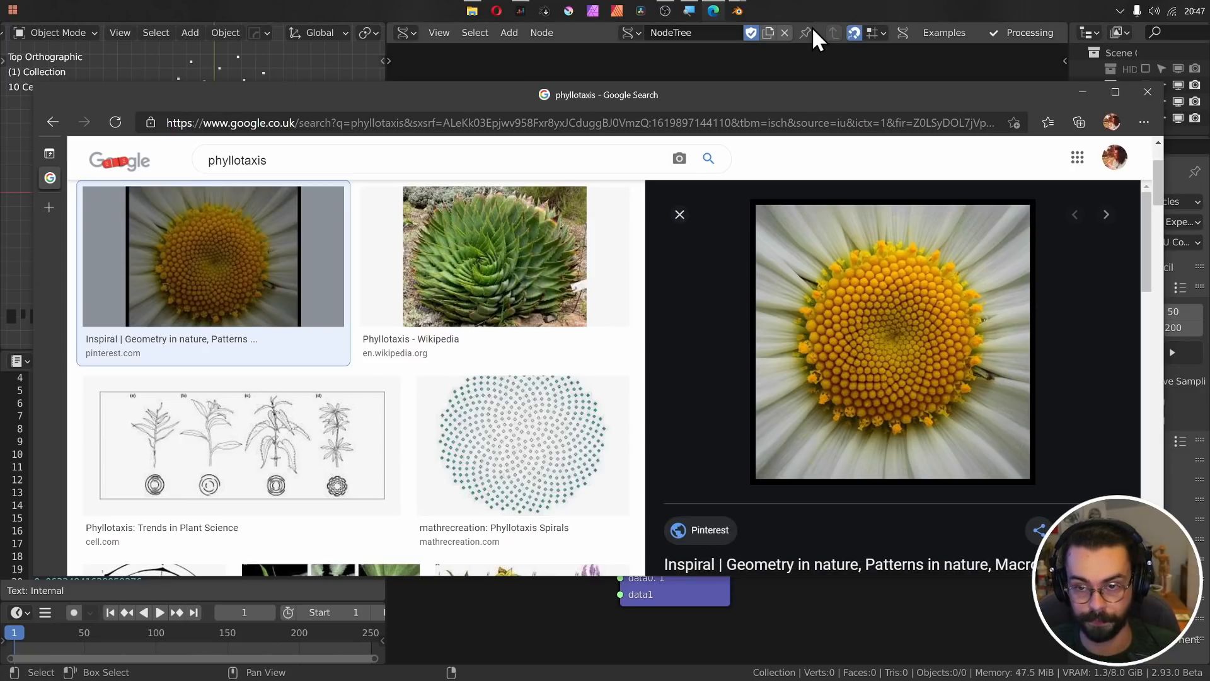
left_click(822, 70)
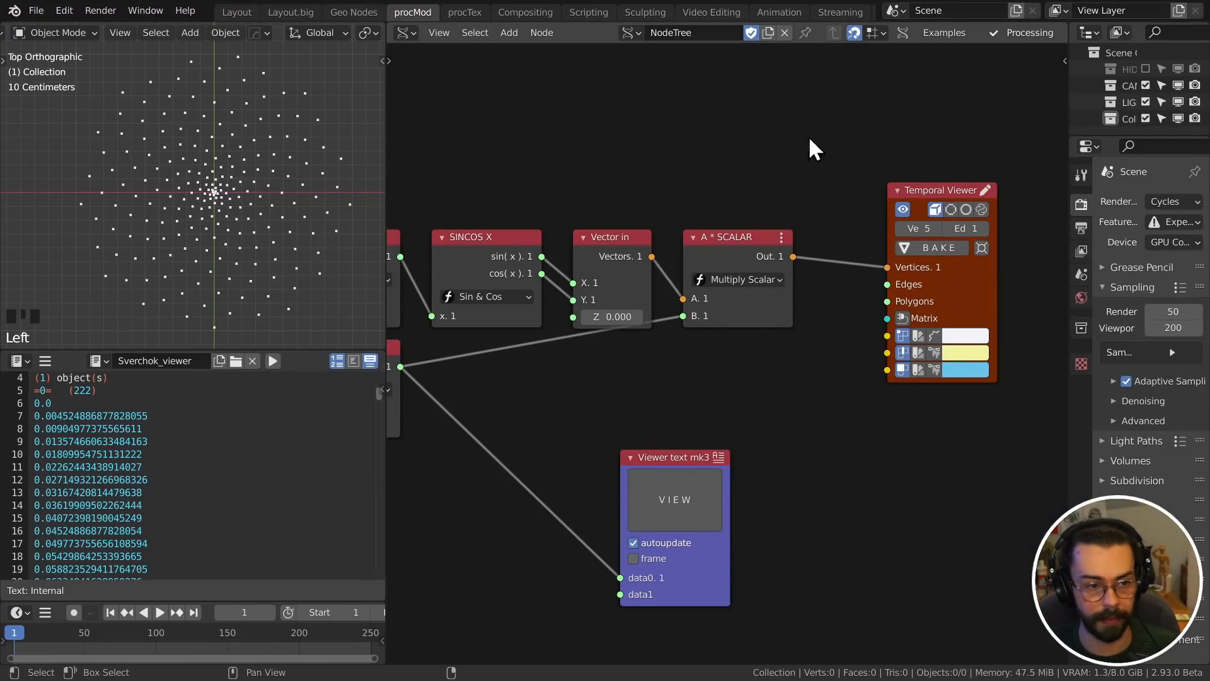
- Insert a duplicate of the Divide node on the link between Divide and the B input of A * SCALAR
middle_click_drag(573, 418, 793, 388)
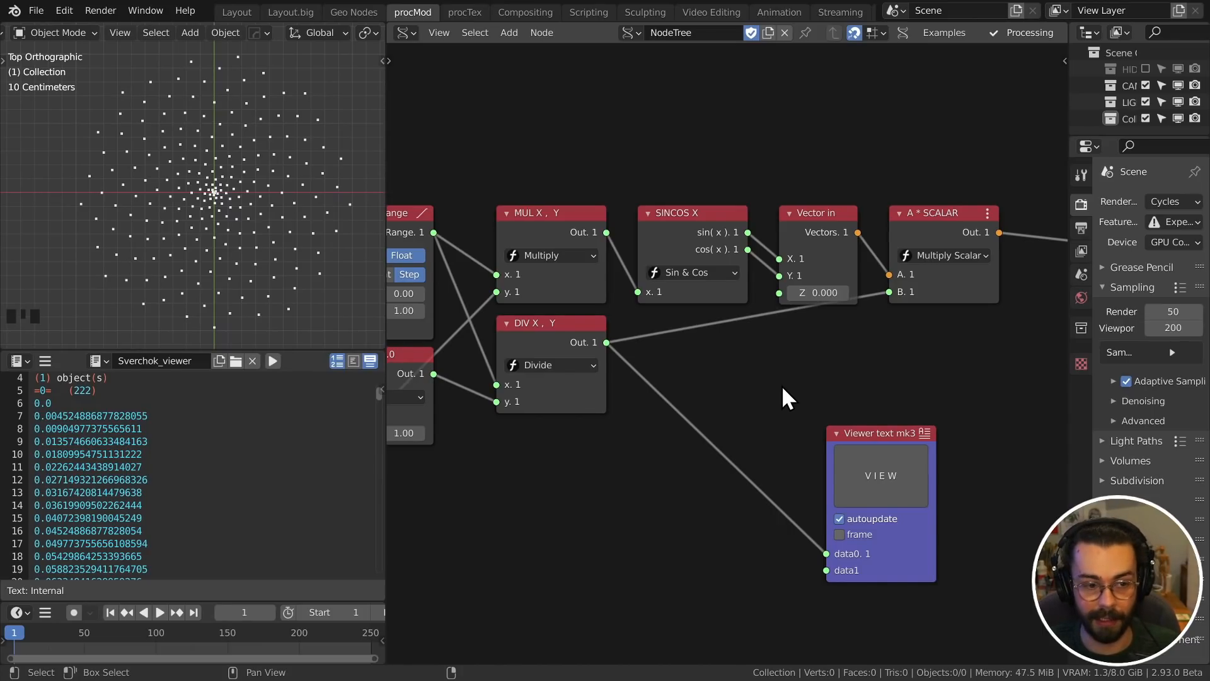
left_click(528, 325)
key("shift+d")
left_click(724, 326)
- Sketch an annotation graph above the nodes with levels 0 and 1, a diagonal, circled endpoints and two curves joining them
middle_click_drag(727, 292, 731, 559)
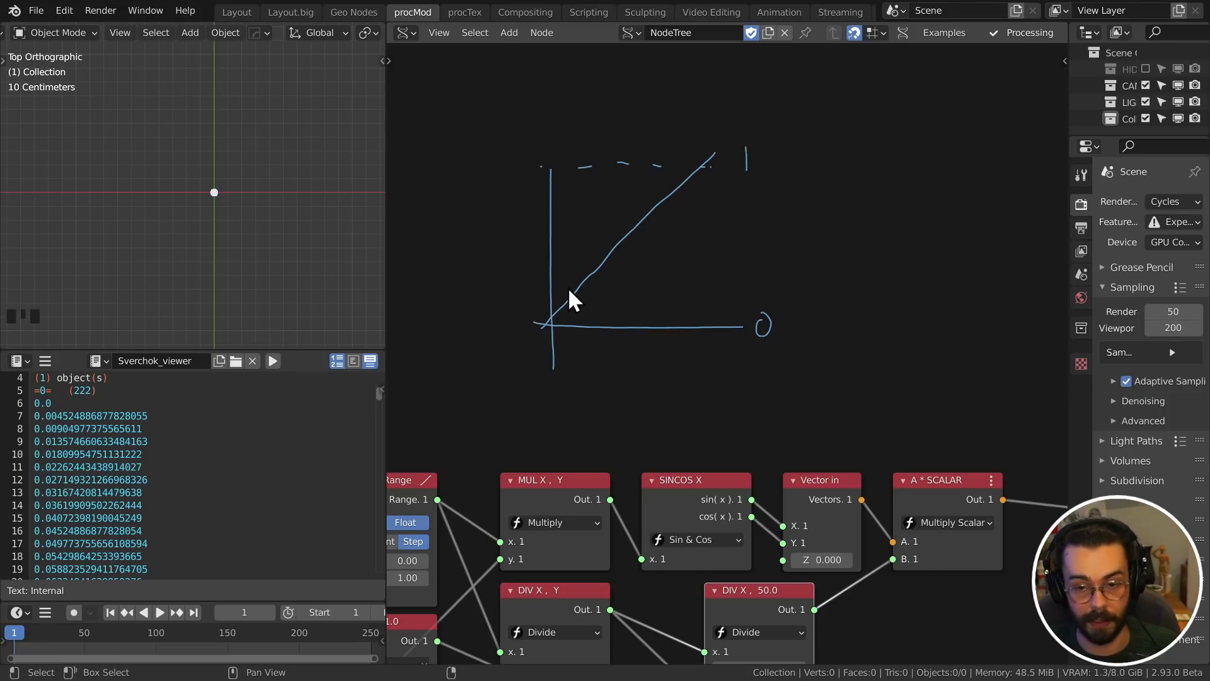
key("d")
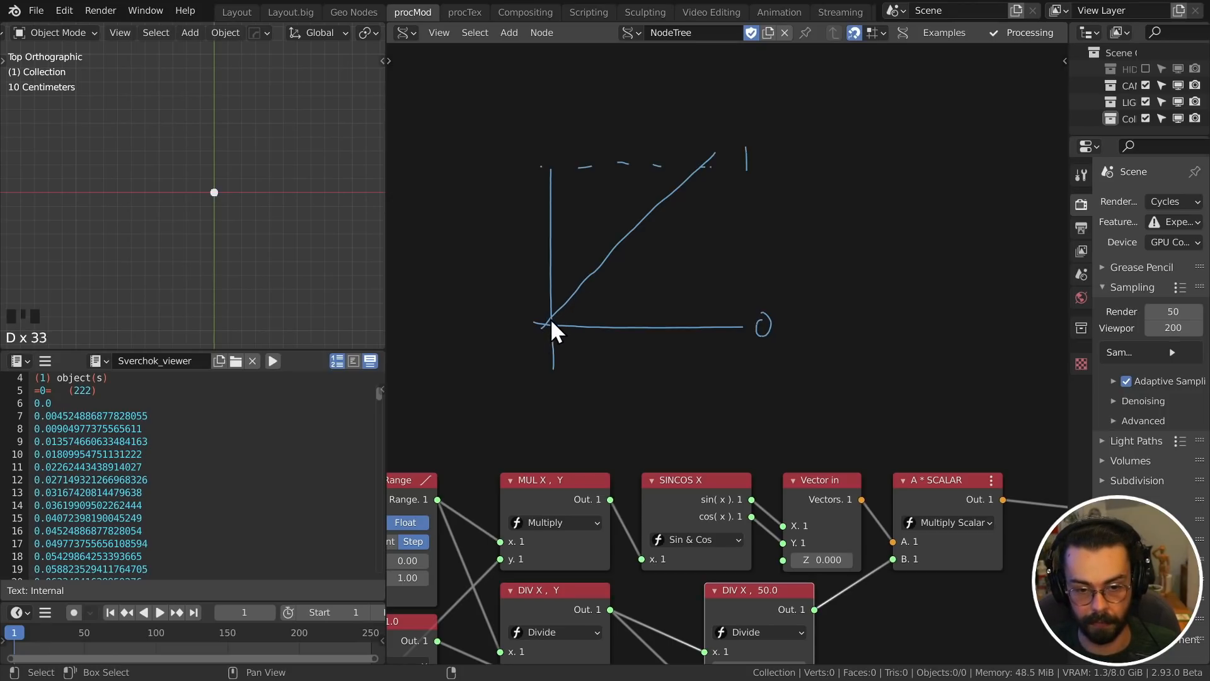
left_click_drag(550, 320, 556, 315)
key("d")
left_click_drag(700, 161, 694, 163)
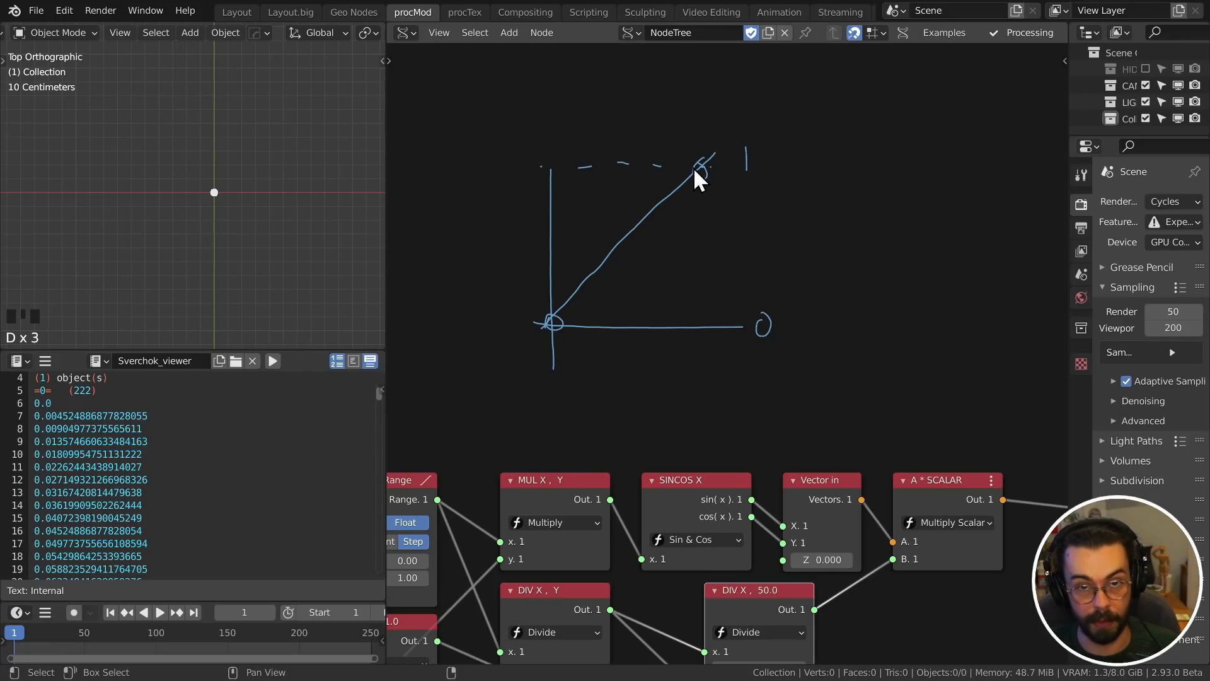
key("d")
key("d")
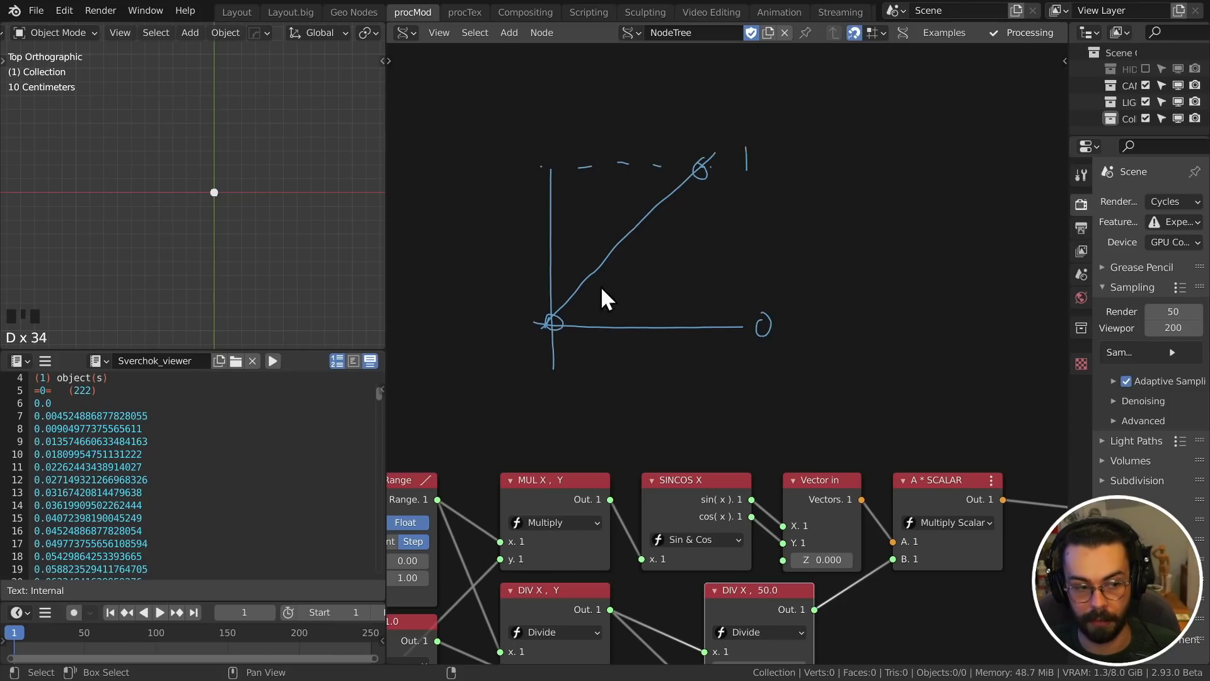
mouse_move(553, 324)
left_mouse_down()
mouse_move(699, 163)
mouse_move(716, 165)
mouse_move(632, 289)
mouse_move(533, 339)
left_mouse_up()
key("d")
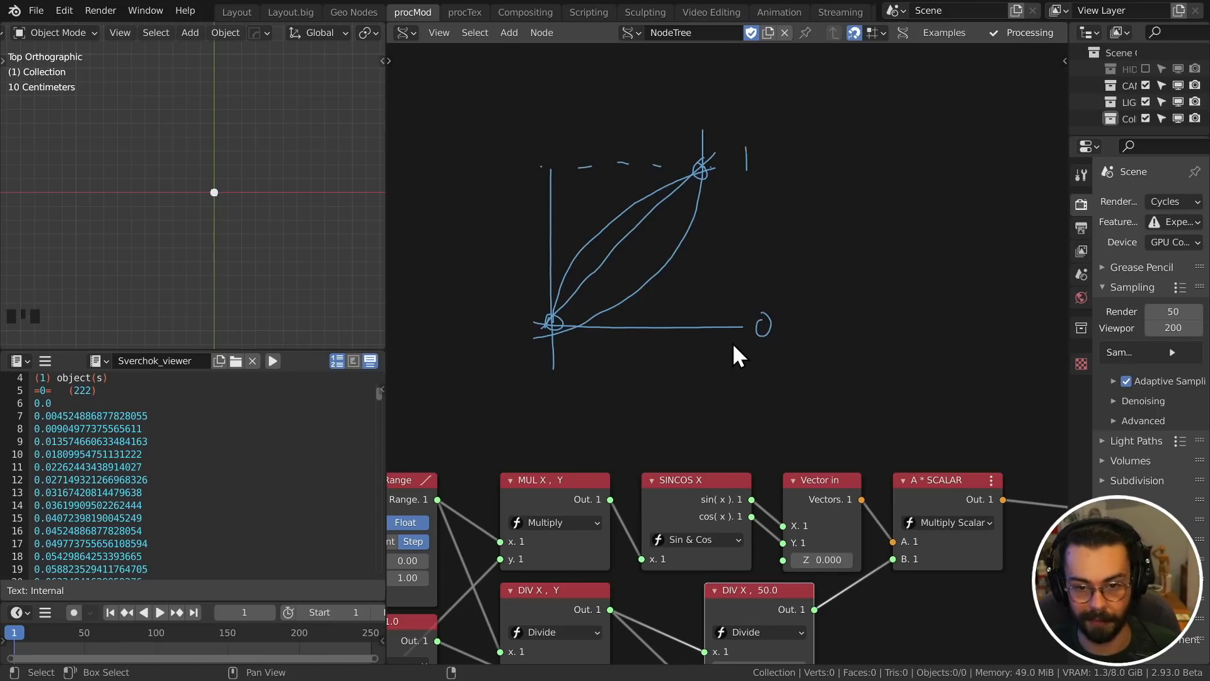
- Change the operation of the duplicated Divide node before A * SCALAR to Power y
scroll(744, 379, "down", 4)
middle_click_drag(778, 442, 782, 348)
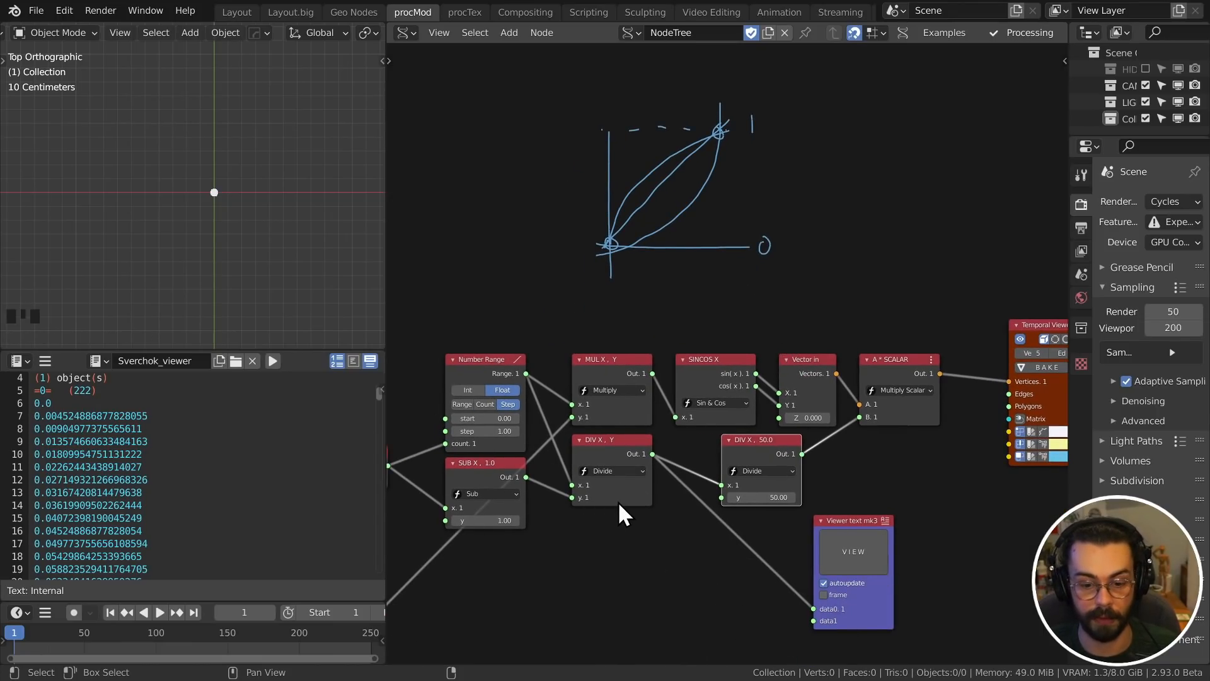
middle_click_drag(614, 522, 637, 460)
scroll(637, 460, "up", 3)
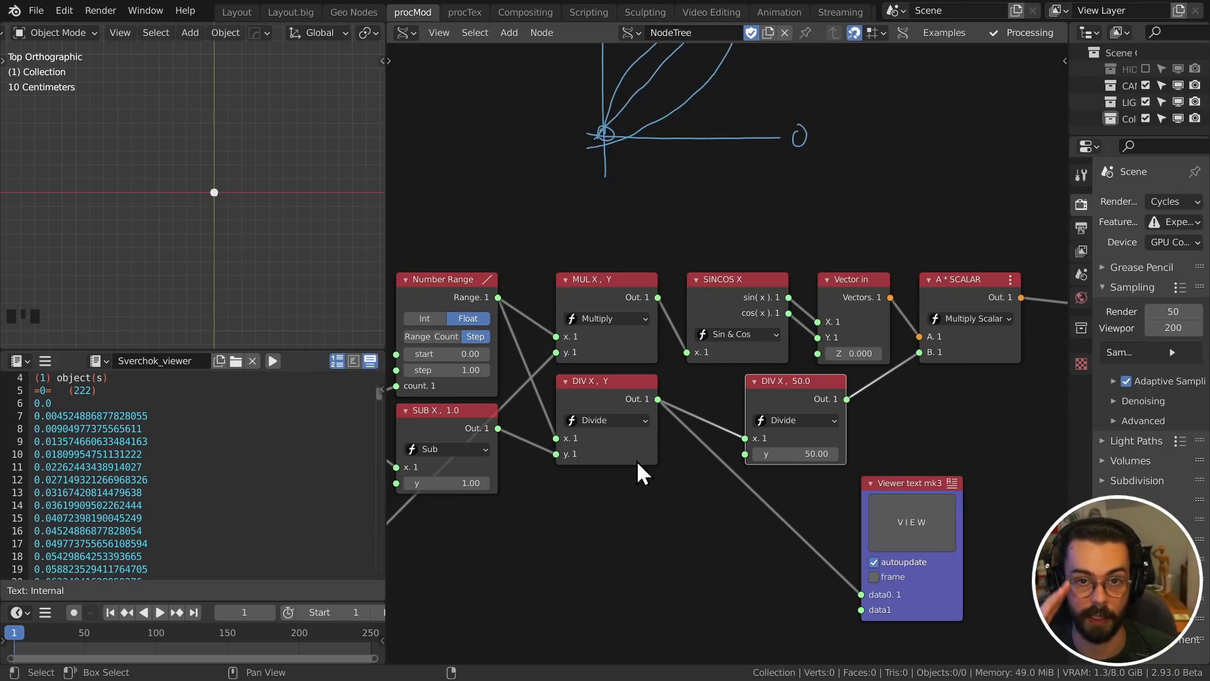
scroll(760, 416, "up", 4)
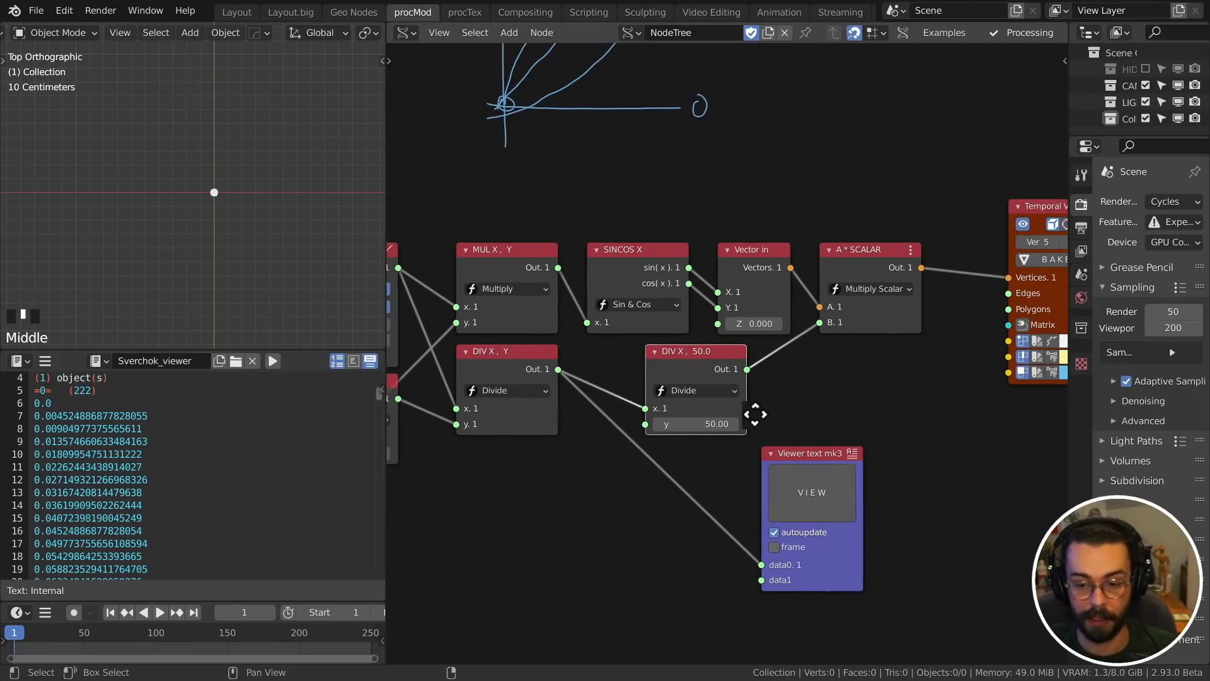
scroll(218, 203, "up", 9)
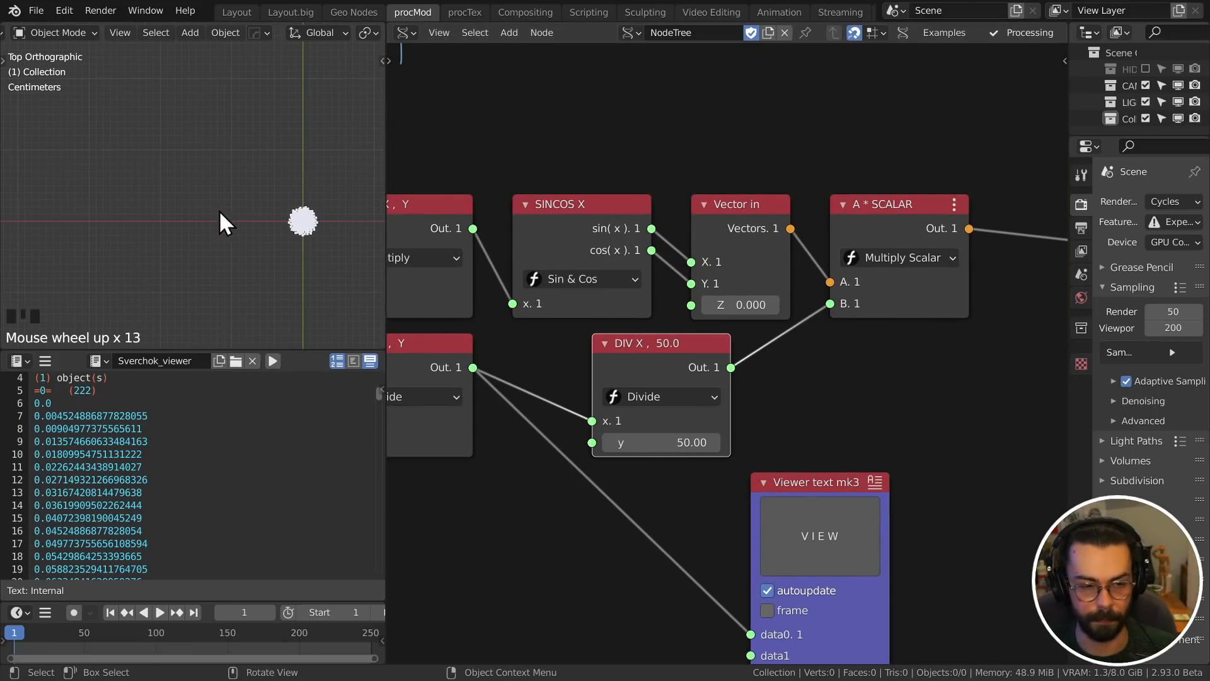
middle_click_drag(218, 203, 112, 210, "shift")
left_click(711, 390)
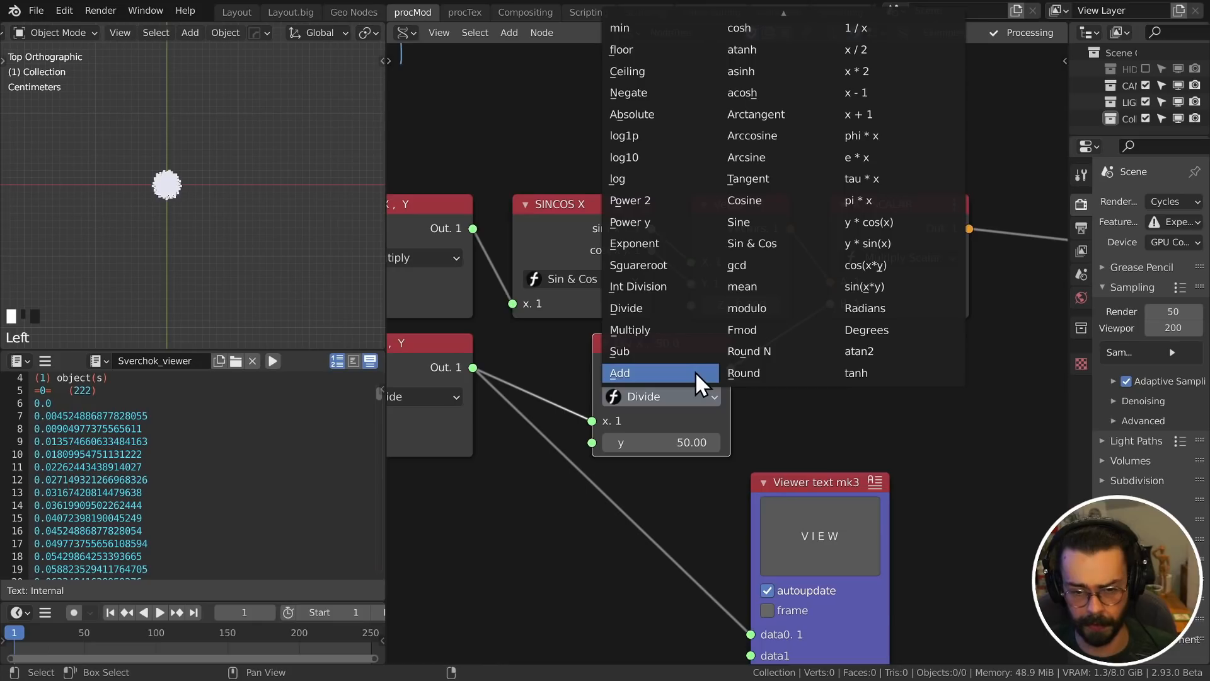
left_click(663, 220)
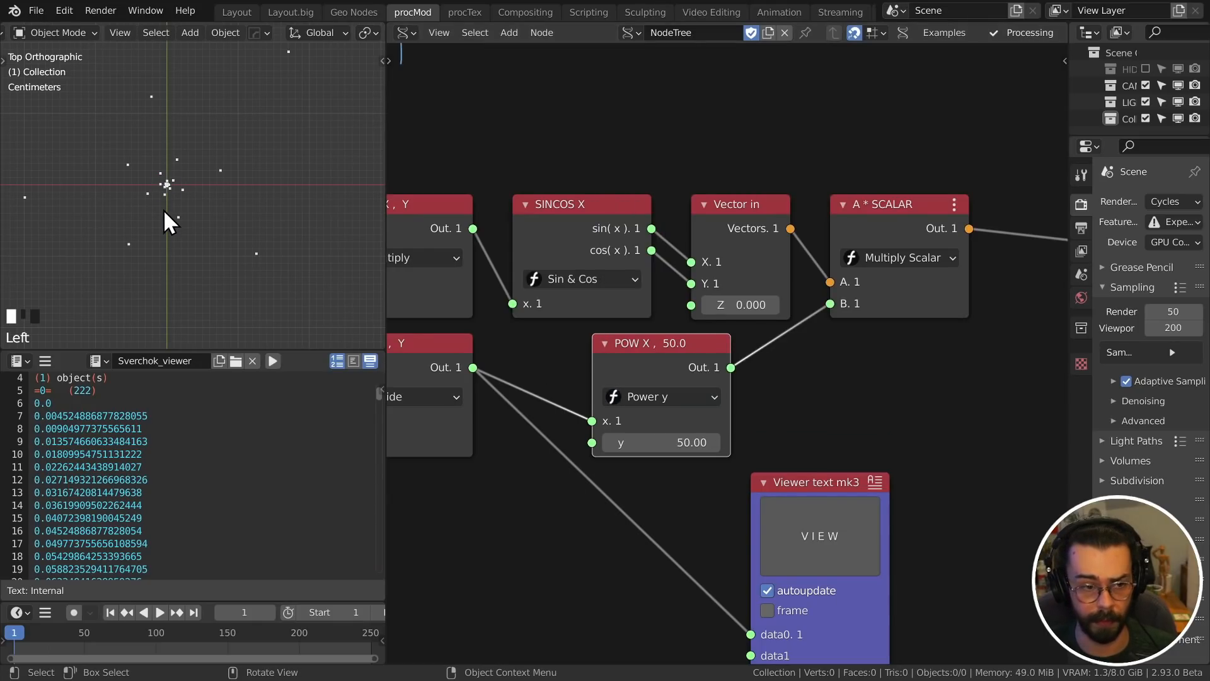
- Set the Power y node's exponent to 1
scroll(199, 208, "down", 8)
left_click(660, 443)
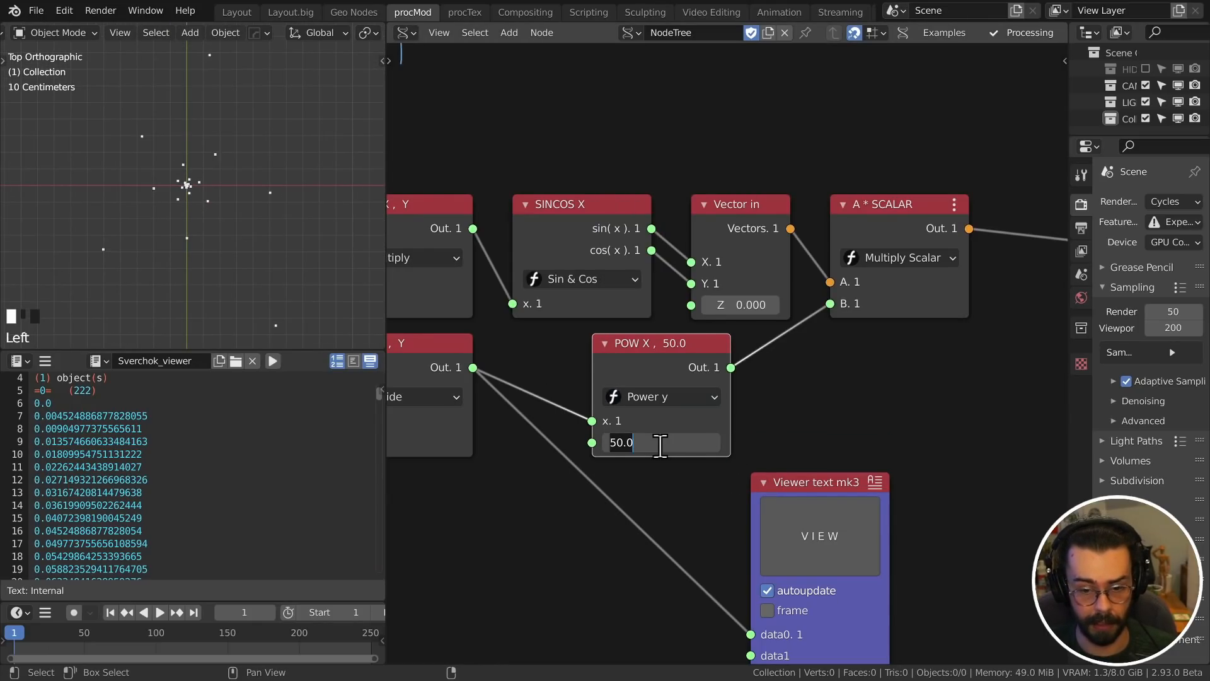
type("1")
key("Return")
- Test an exponent of 3.47 on the Power y node and lower it to about 0.54 to spread the points evenly
middle_click_drag(325, 75, 273, 134, "shift")
left_click_drag(662, 442, 1025, 443, "shift")
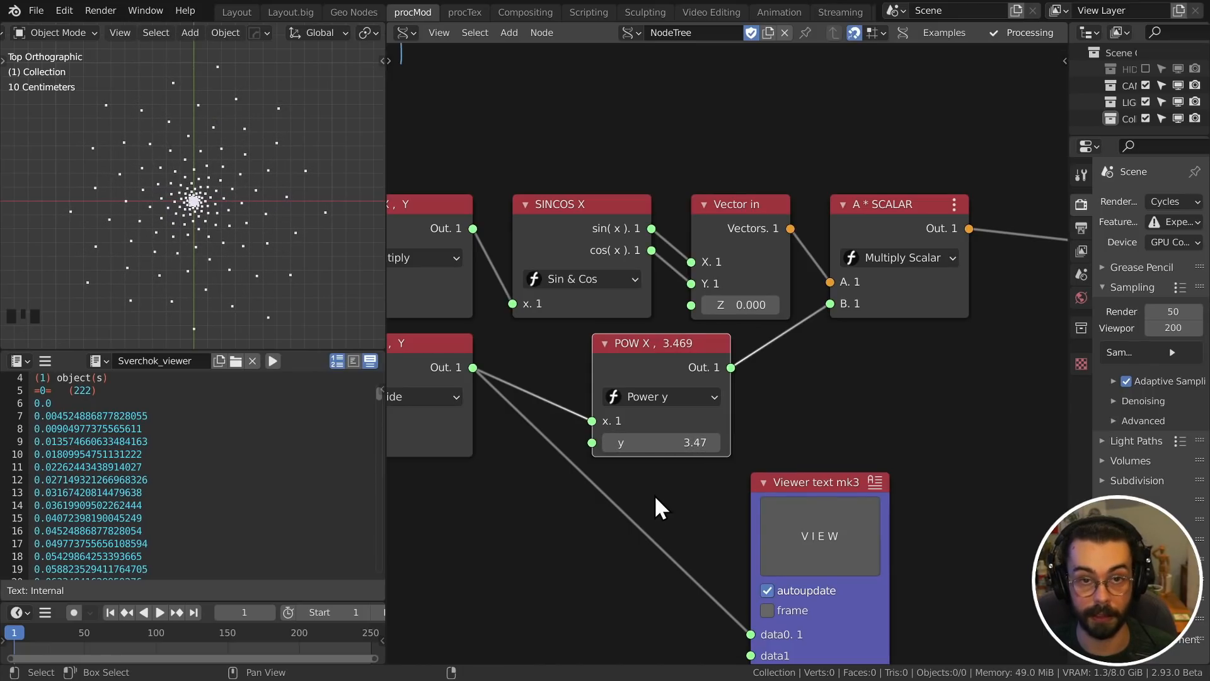
left_click_drag(670, 448, 239, 448, "shift")
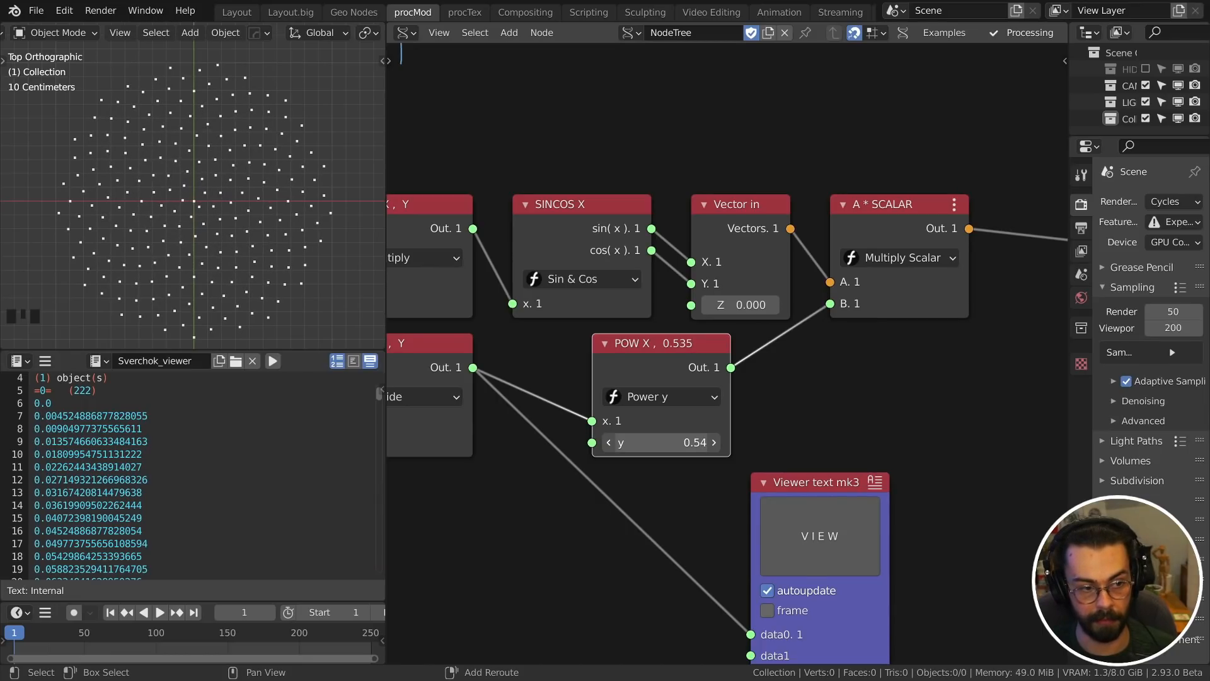
- Set the Power y node's exponent to 0.5 and nudge it up to about 0.52
left_click(665, 458)
left_click(665, 453)
double_click(664, 453)
left_click(666, 450)
type("0.5")
key("Return")
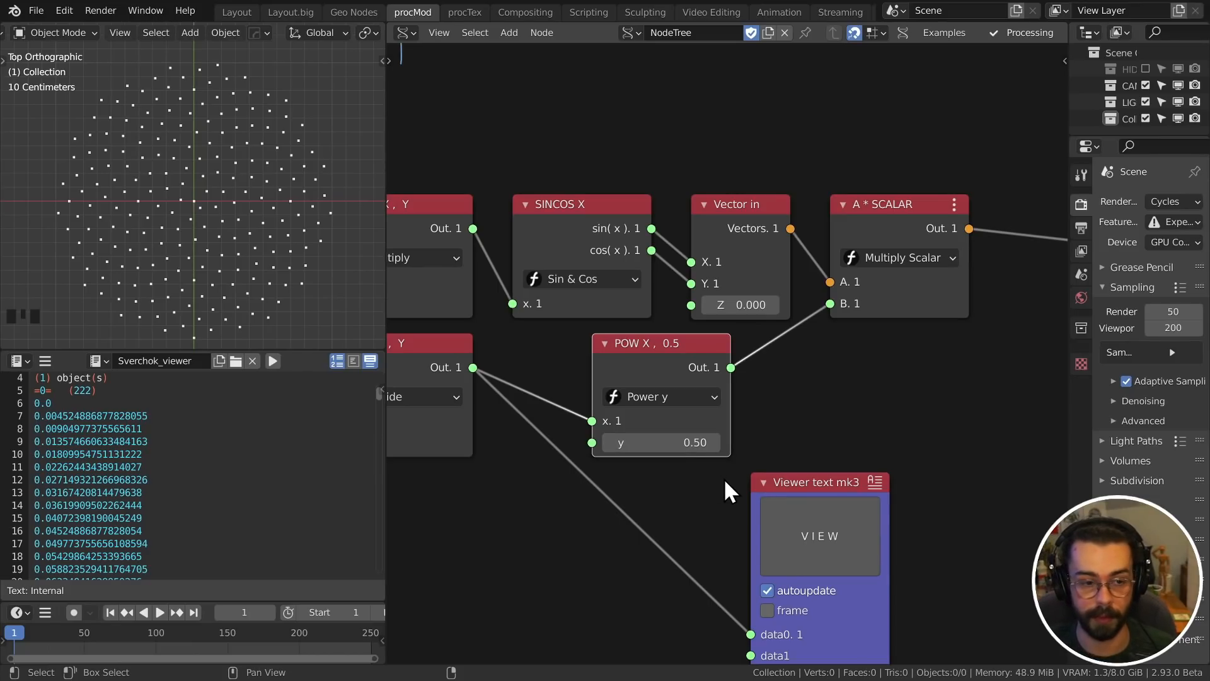
mouse_move(656, 442)
left_mouse_down("shift")
mouse_move(637, 443)
mouse_move(713, 443)
mouse_move(636, 442)
left_mouse_up("shift")
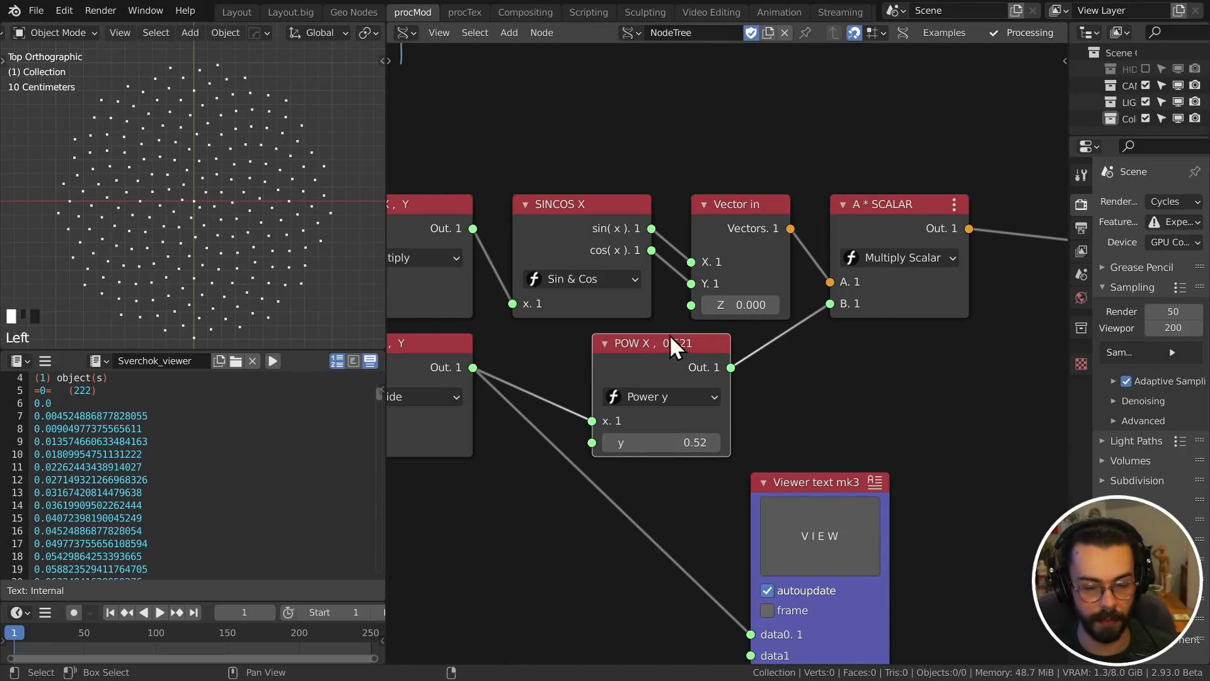
- Change the Power y node's operation to Squareroot
left_click(644, 402)
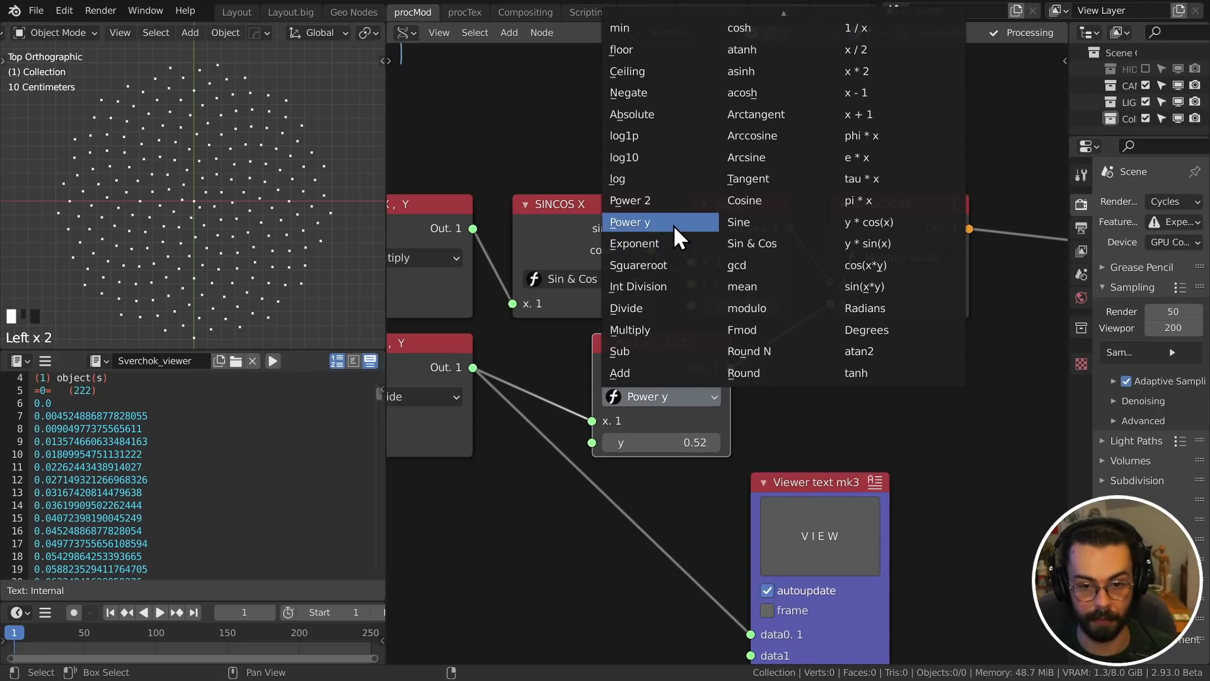
left_click(664, 266)
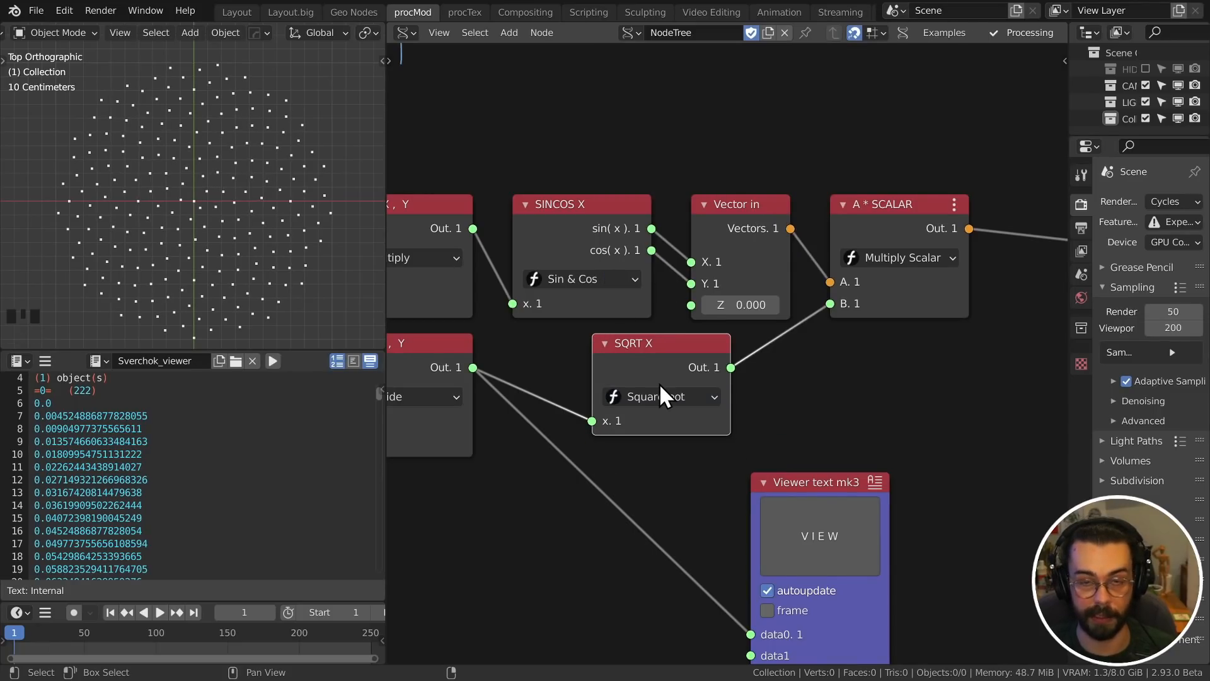
left_click_drag(663, 347, 603, 346)
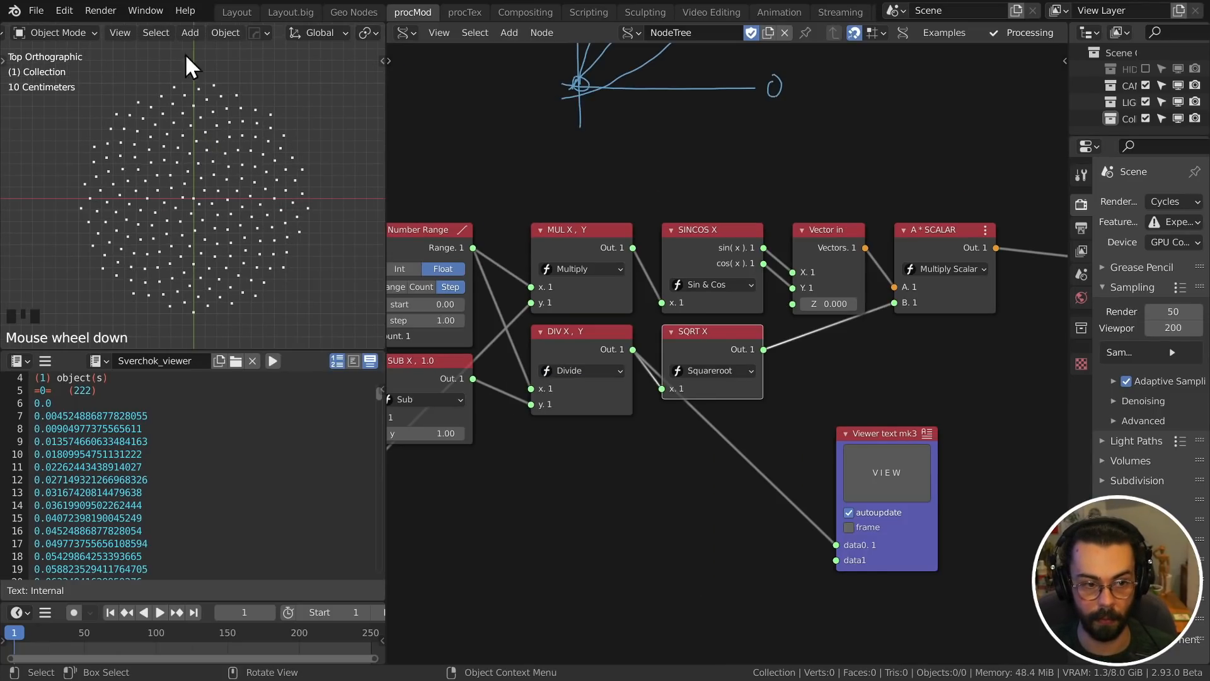
- Raise the Temporal Viewer's vertex display size to 10
middle_click_drag(999, 332, 843, 361)
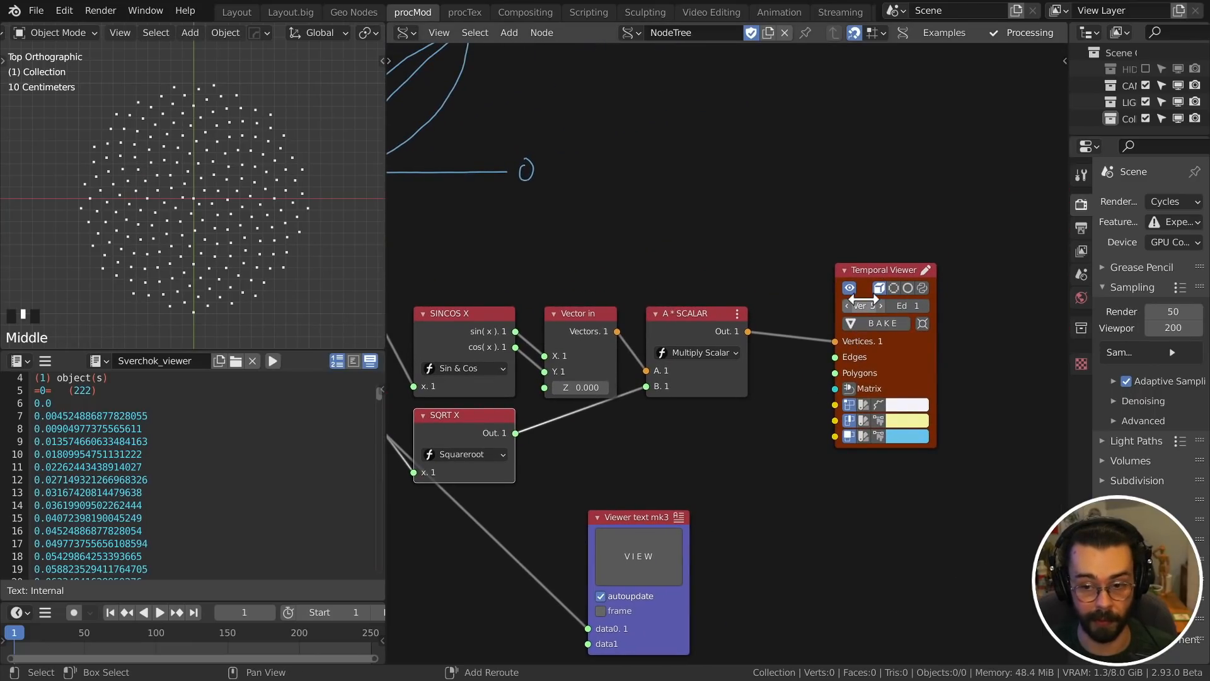
triple_click(880, 309)
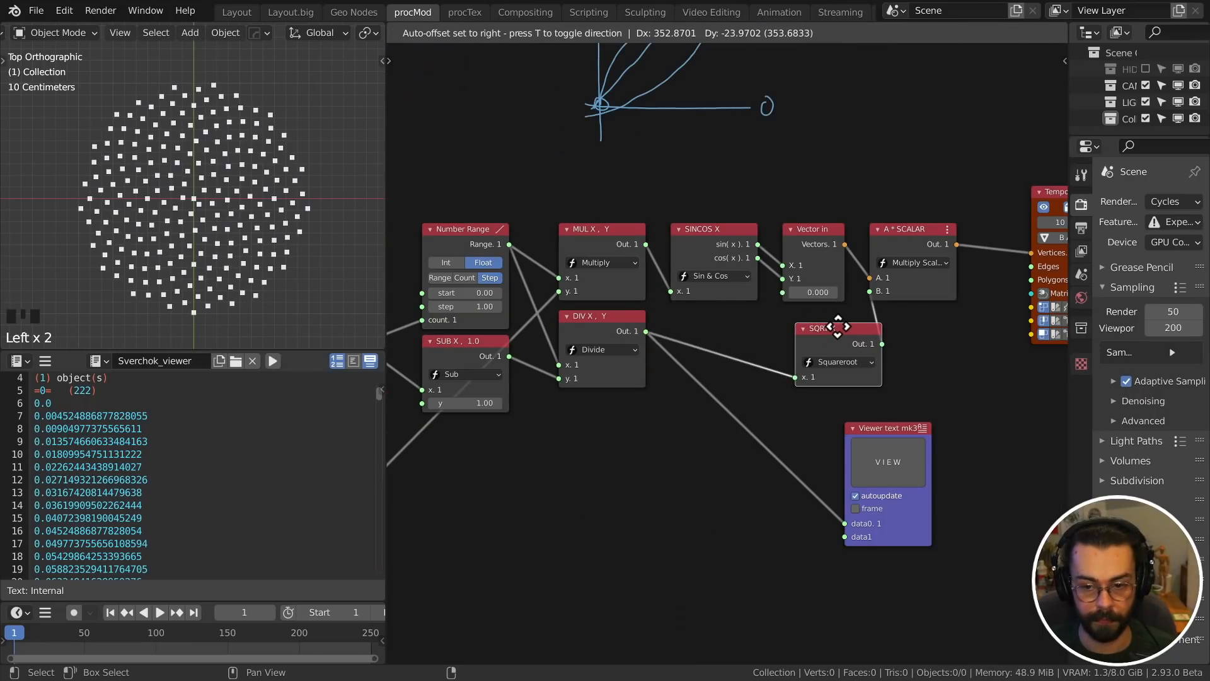
- Align SQRT X beneath Vector in, shift A * SCALAR away from it and widen Vector in to match
left_click_drag(837, 326, 830, 323)
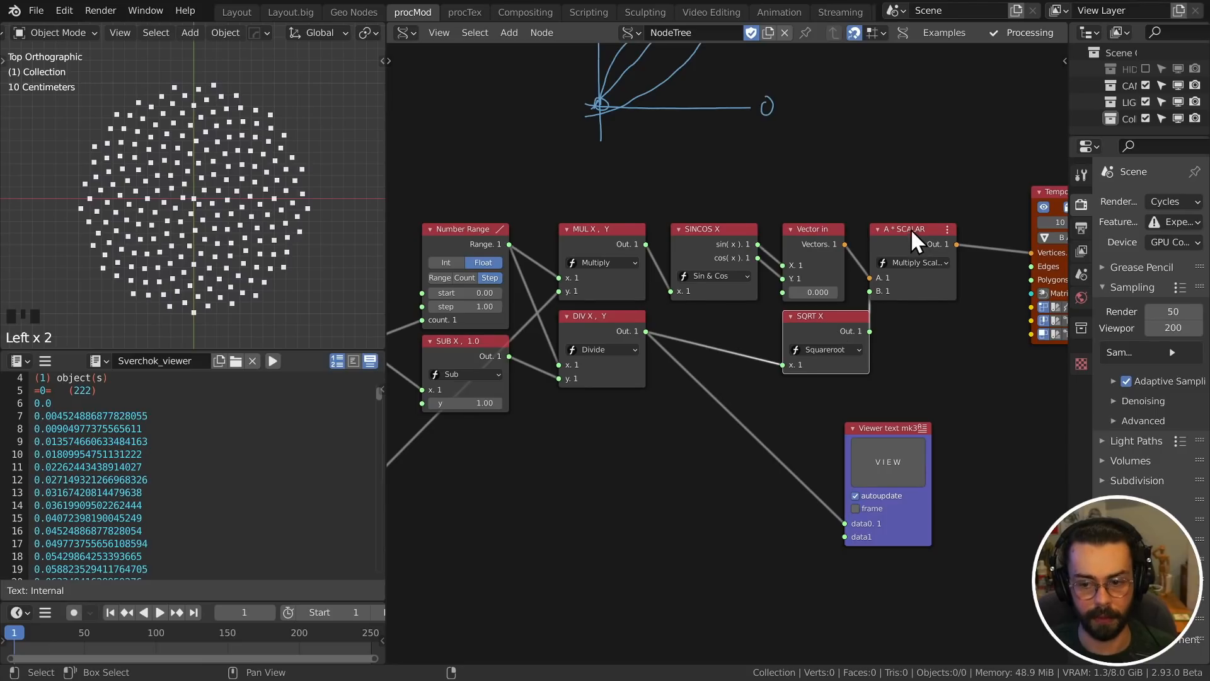
left_click_drag(909, 231, 934, 232)
left_click_drag(843, 260, 870, 262)
left_click(850, 208)
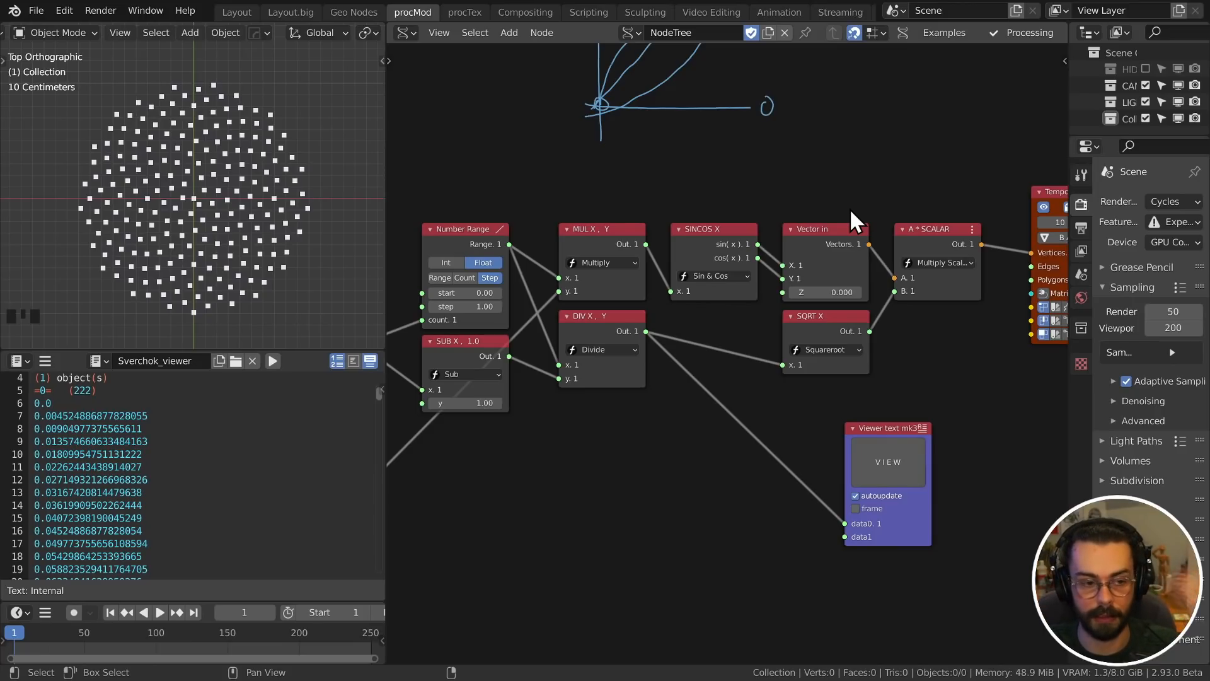
- Cut the link from the Divide node to the Viewer text node and move the viewer out of the way
middle_click(784, 398)
right_click_drag(789, 440, 735, 521, "ctrl")
left_click_drag(889, 460, 988, 461)
- Insert a duplicate of the Divide node between DIV X, Y and SQRT X, and even out the spacing of SQRT X and A * SCALAR
left_click(595, 316)
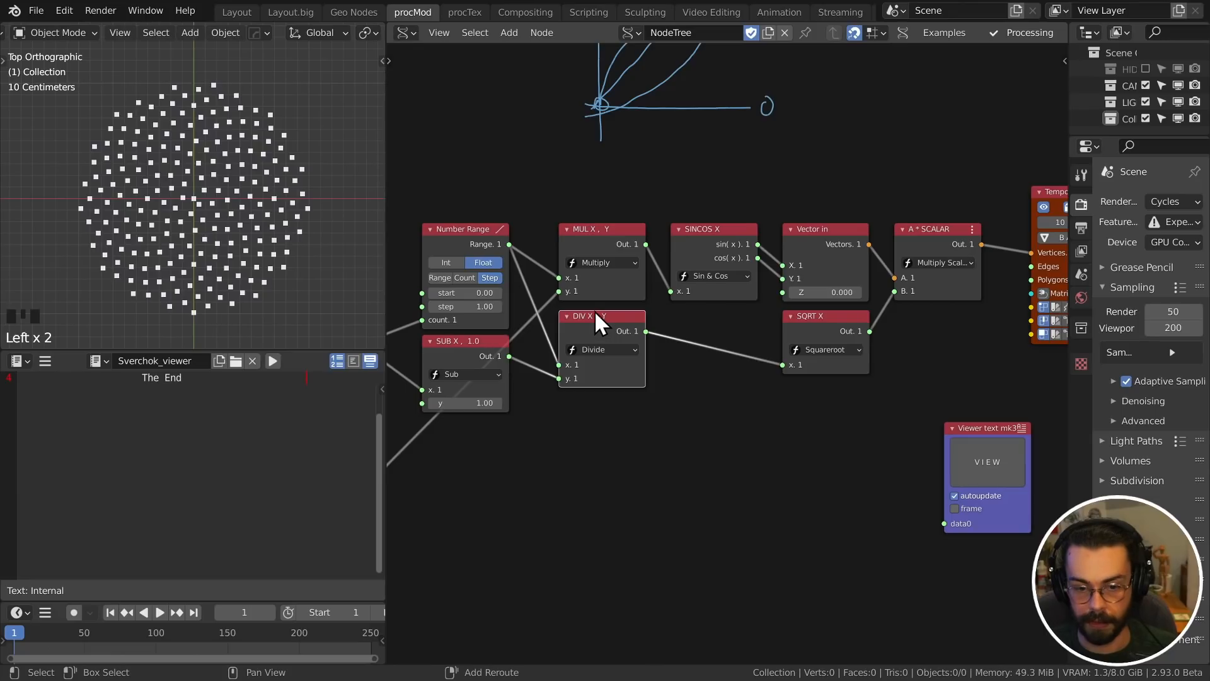
key("shift+d")
left_click(714, 320)
key("g")
left_click(697, 320)
left_click_drag(891, 313, 844, 314)
left_click(958, 230)
key("g")
left_click(911, 235)
scroll(530, 290, "up", 6)
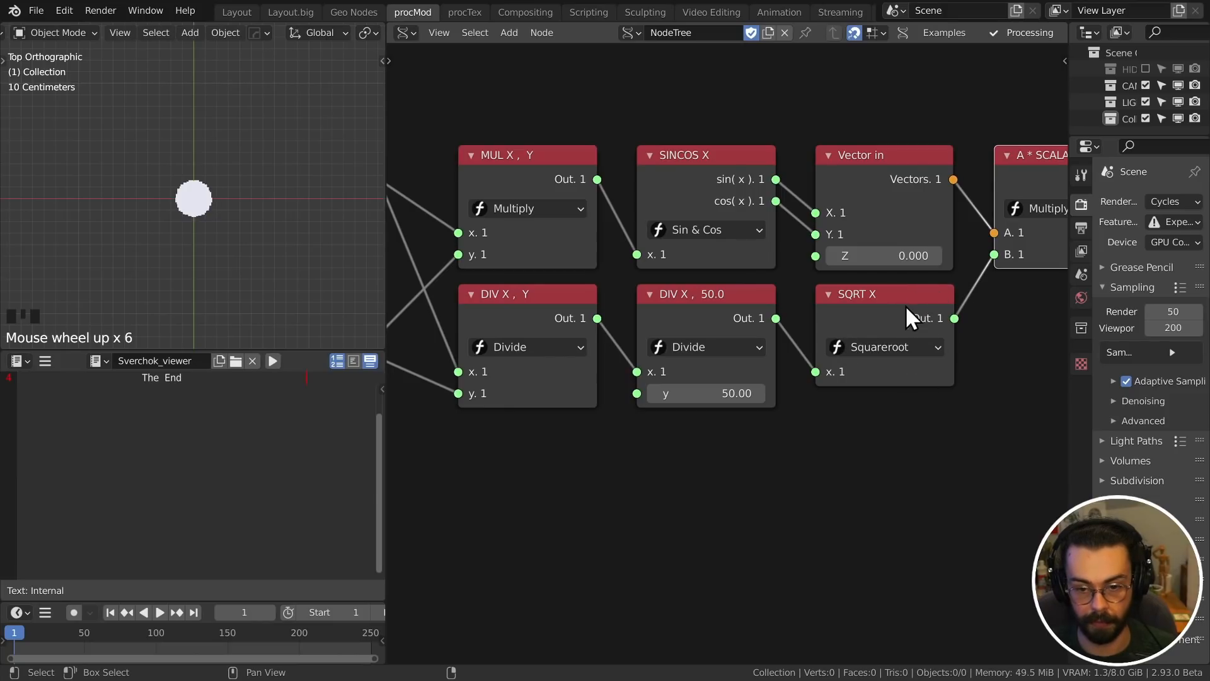
- Change the duplicated Divide node's operation to Add, zero its y value and raise it to about 0.88
left_click(729, 357)
left_click_drag(729, 356, 693, 320)
left_click(720, 394)
type("0")
key("Return")
left_click_drag(714, 396, 816, 397, "shift")
left_click_drag(700, 382, 712, 382)
- Erase the annotation graph above the nodes
scroll(655, 413, "down", 3)
middle_click_drag(656, 413, 713, 417)
scroll(686, 426, "down", 1)
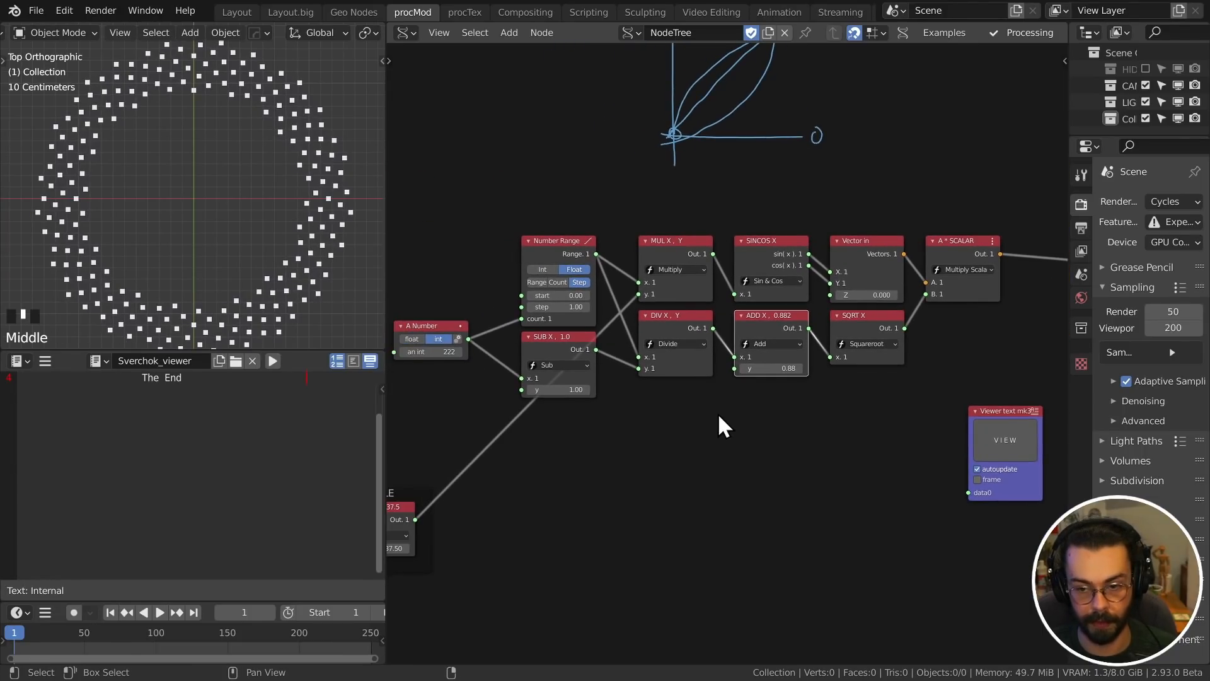
scroll(801, 315, "down", 1)
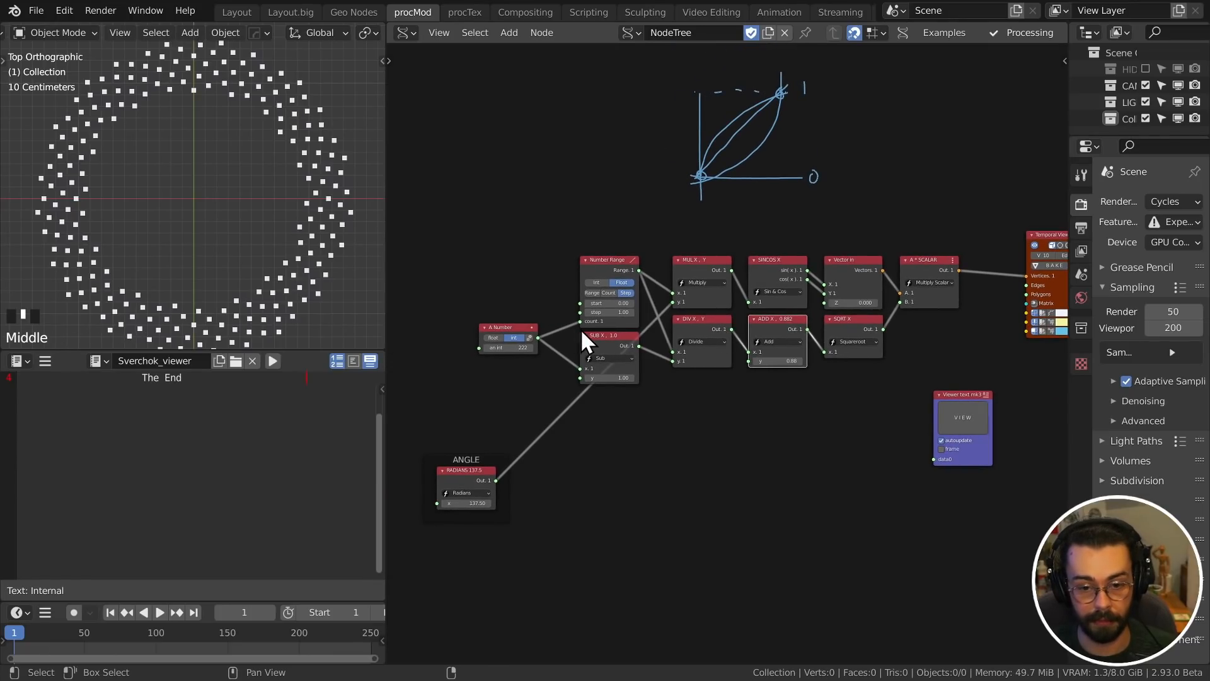
middle_click_drag(678, 416, 675, 417)
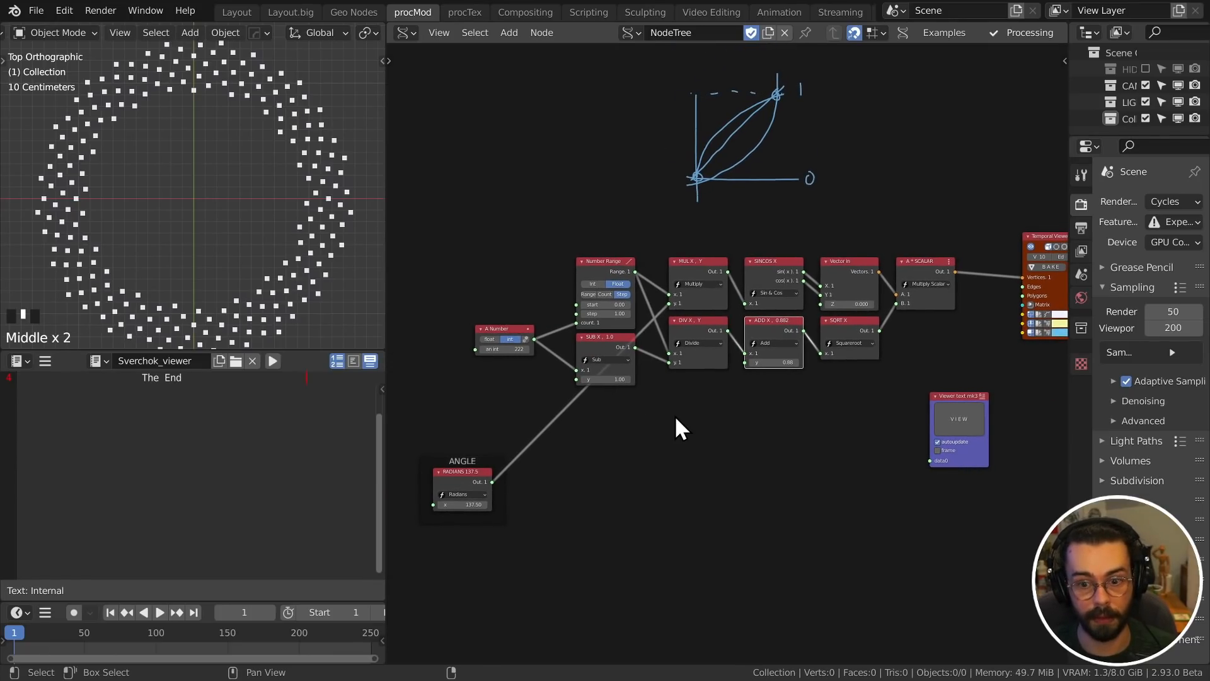
scroll(675, 417, "up", 3)
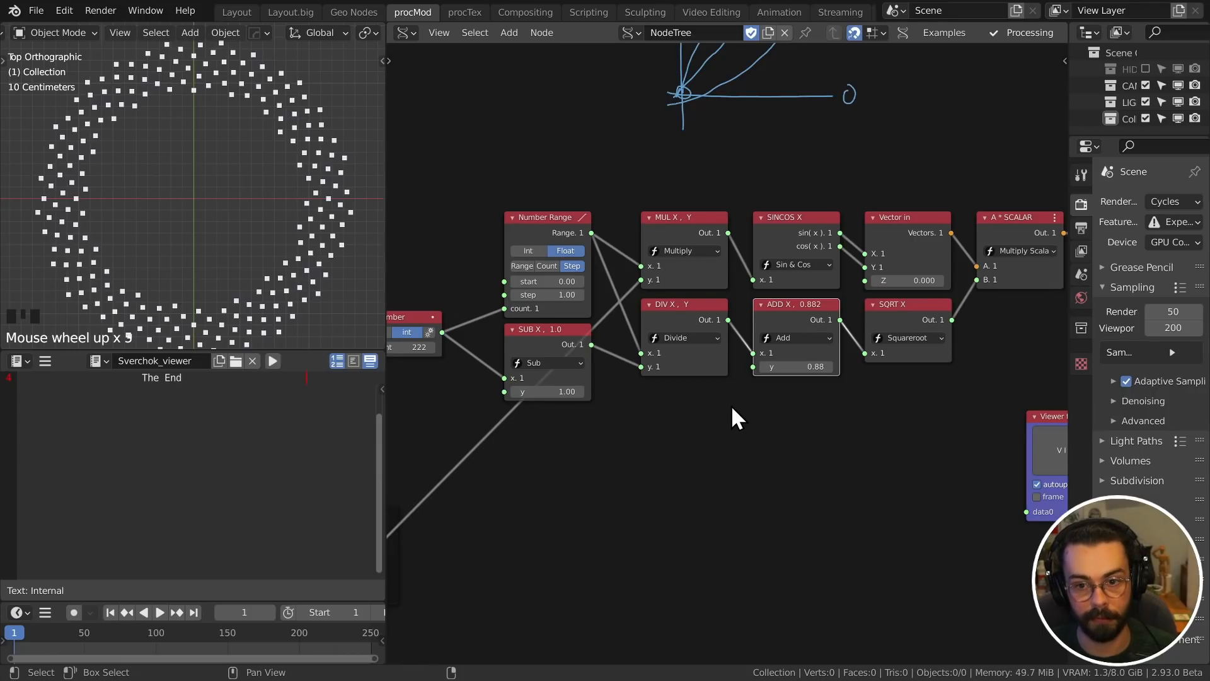
middle_click_drag(664, 177, 622, 411)
mouse_move(621, 411)
right_mouse_down()
mouse_move(629, 379)
mouse_move(832, 392)
mouse_move(546, 261)
mouse_move(723, 265)
mouse_move(704, 272)
right_mouse_up()
middle_click_drag(773, 432, 782, 405)
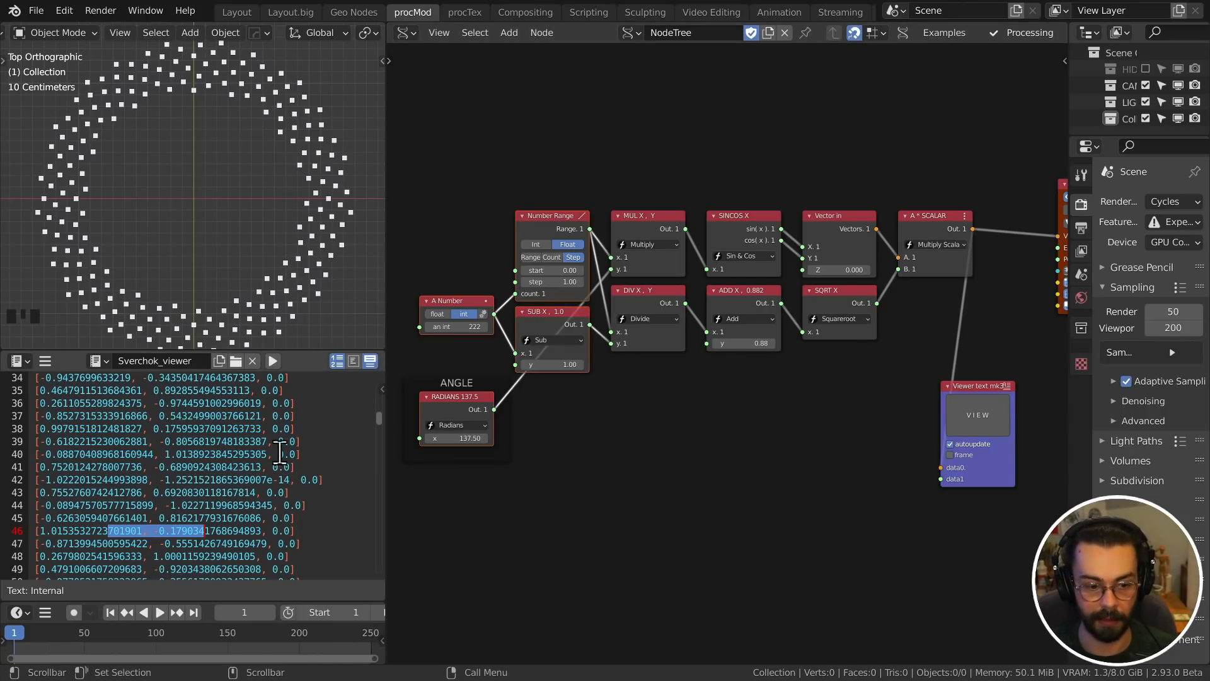
- Examine the A * SCALAR coordinates in the text viewer down to the end of the list
left_click(293, 505)
left_click_drag(381, 416, 385, 574)
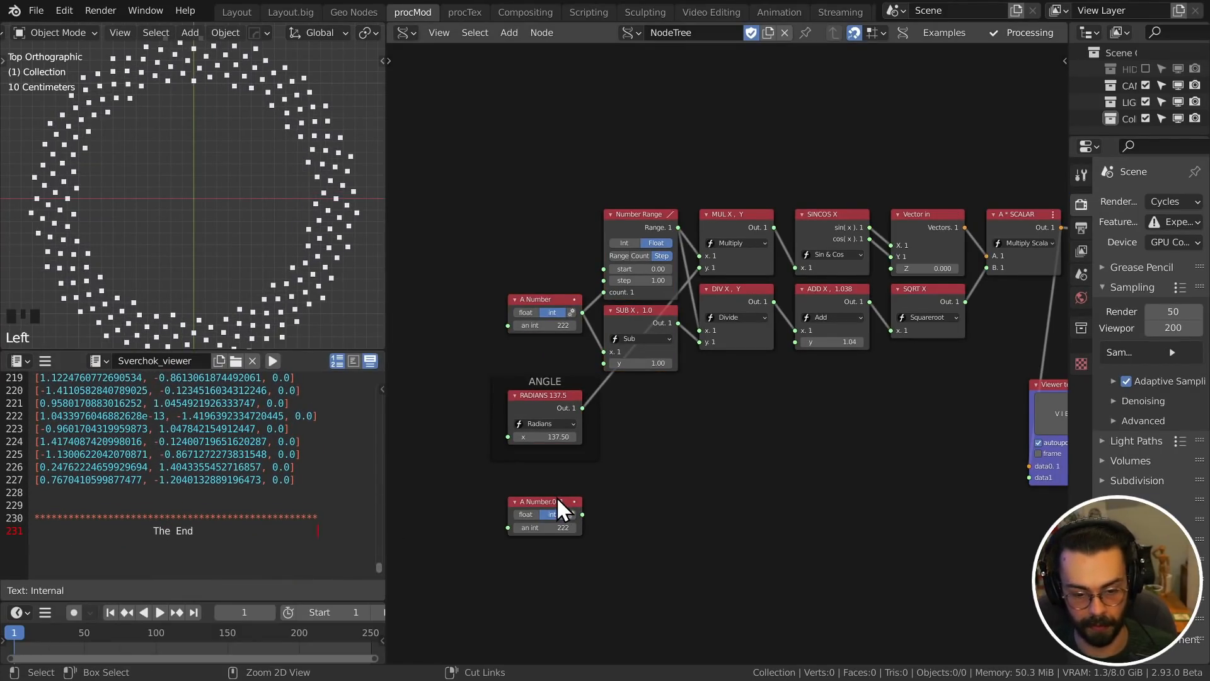
- Put the unconnected A Number node below ANGLE in a frame labelled EXPAND
key("ctrl+j")
key("F2")
type("EPX")
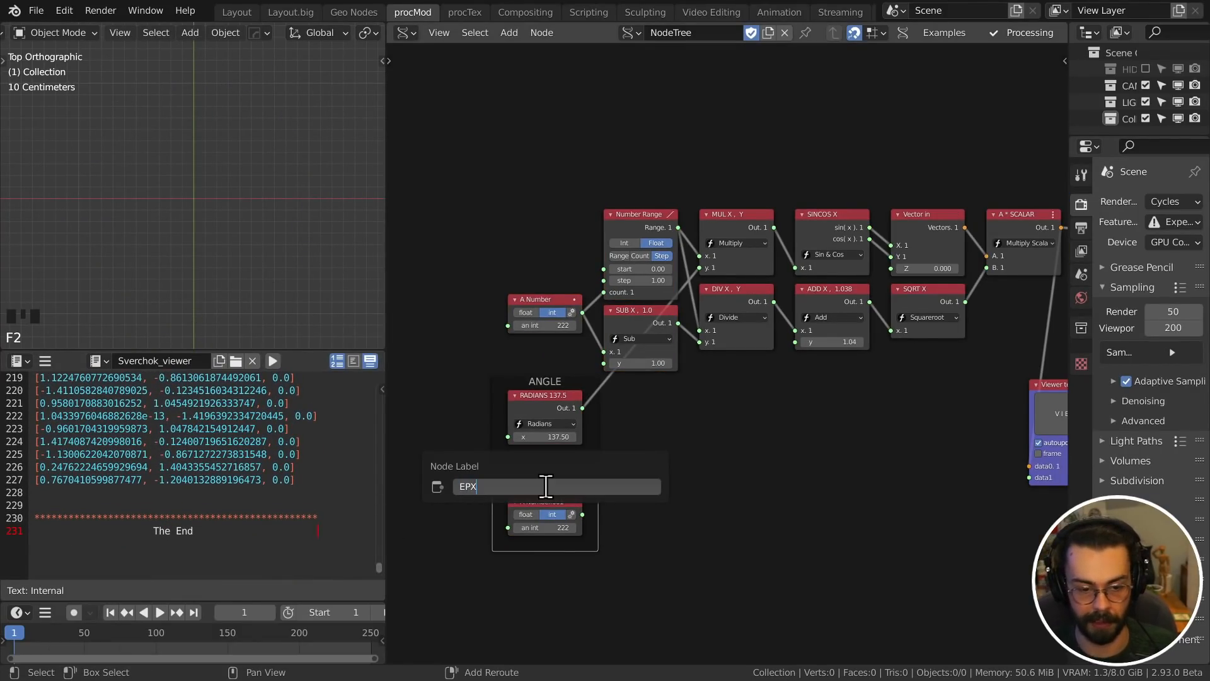
key("BackSpace")
key("BackSpace")
type("XPAND")
key("Return")
- Switch the EXPAND number to float and connect it to the Add node's y input
left_click(527, 515)
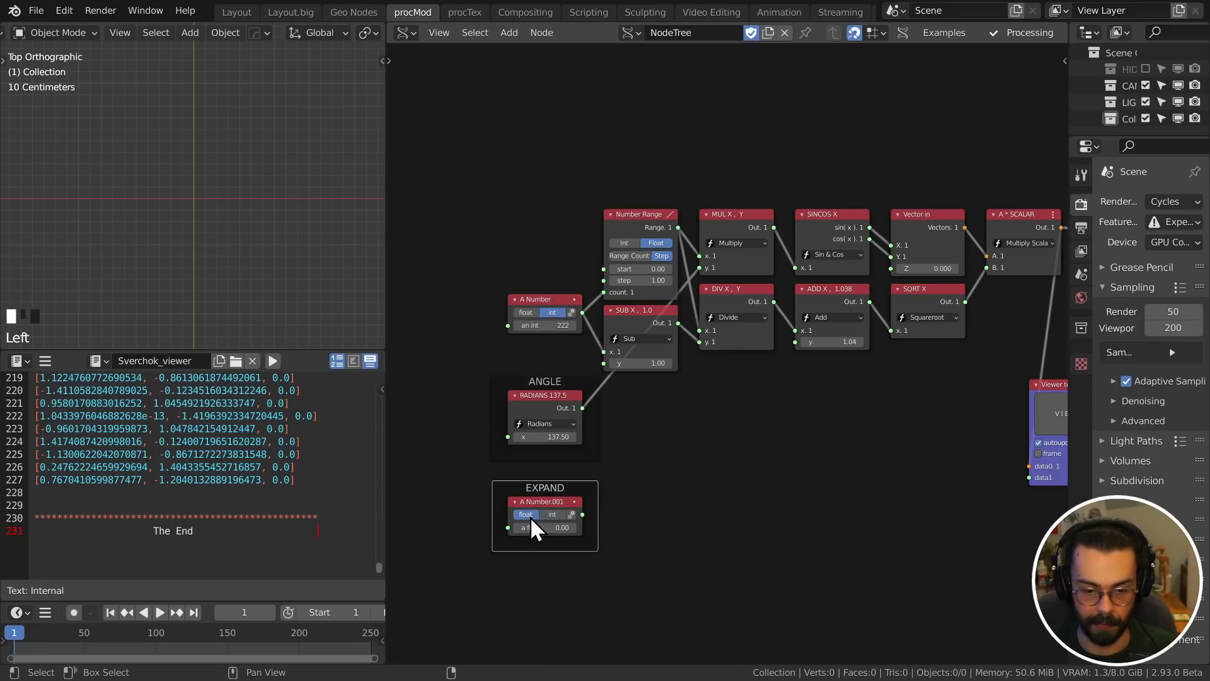
left_click_drag(583, 515, 796, 342)
- Test different EXPAND values, including 1, and set the number back to 0
mouse_move(545, 528)
left_mouse_down("shift")
mouse_move(583, 528)
mouse_move(553, 526)
left_mouse_up("shift")
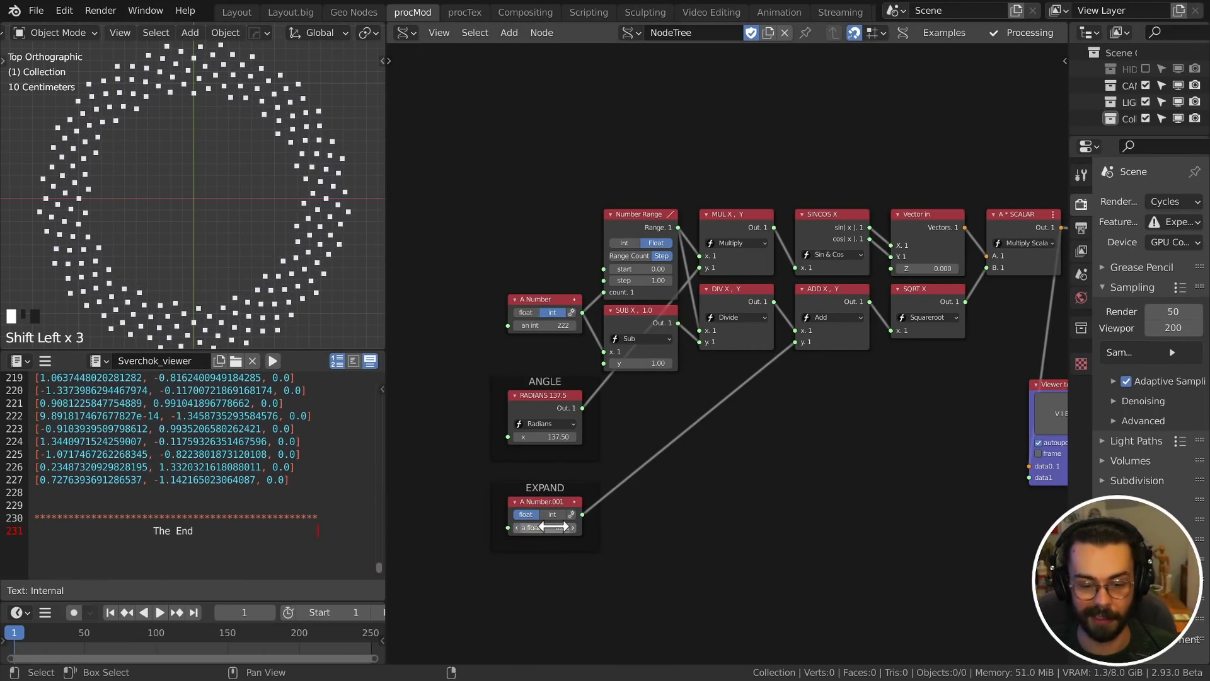
left_click(553, 527)
type("1")
key("Return")
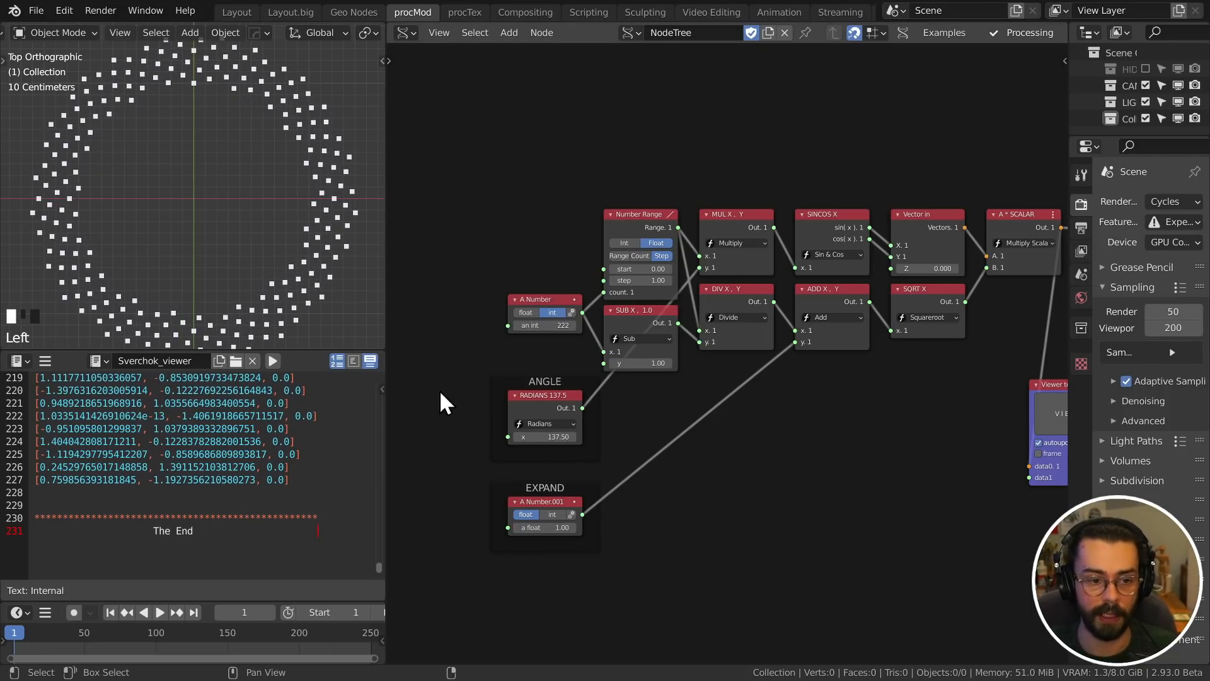
double_click(546, 528)
type("0")
key("Return")
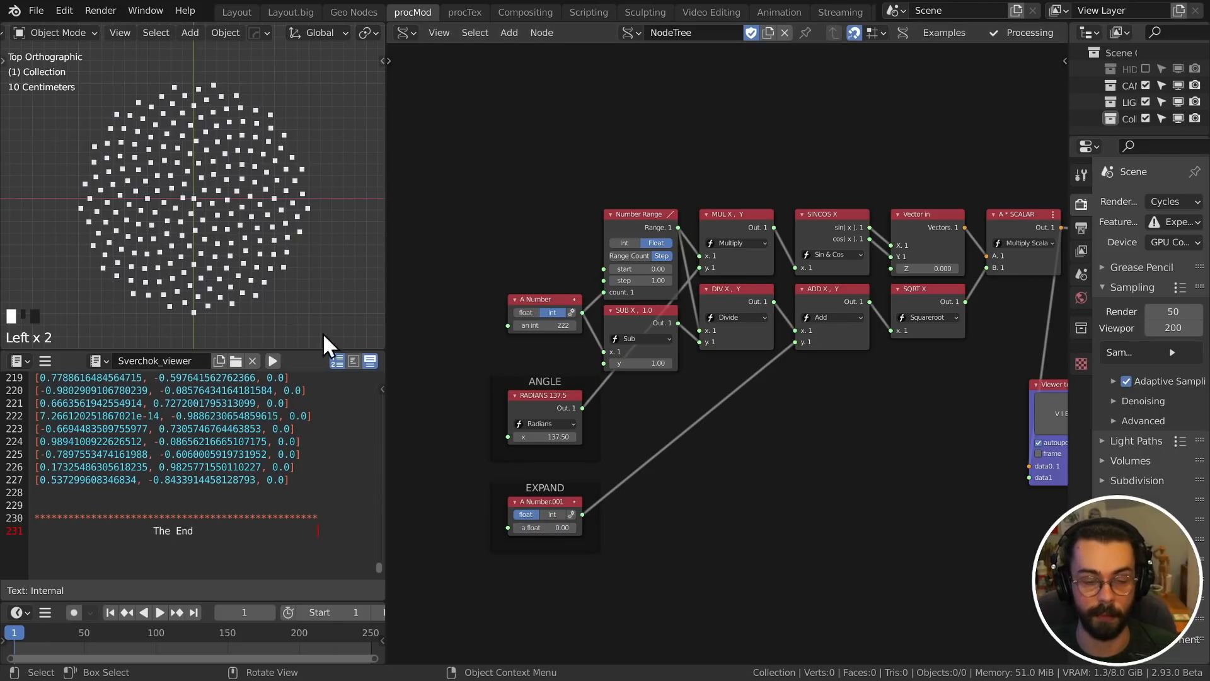
- Move the EXPAND number node closer to the ANGLE frame and raise its value to 0.72
left_click_drag(554, 501, 546, 492)
left_click(687, 481)
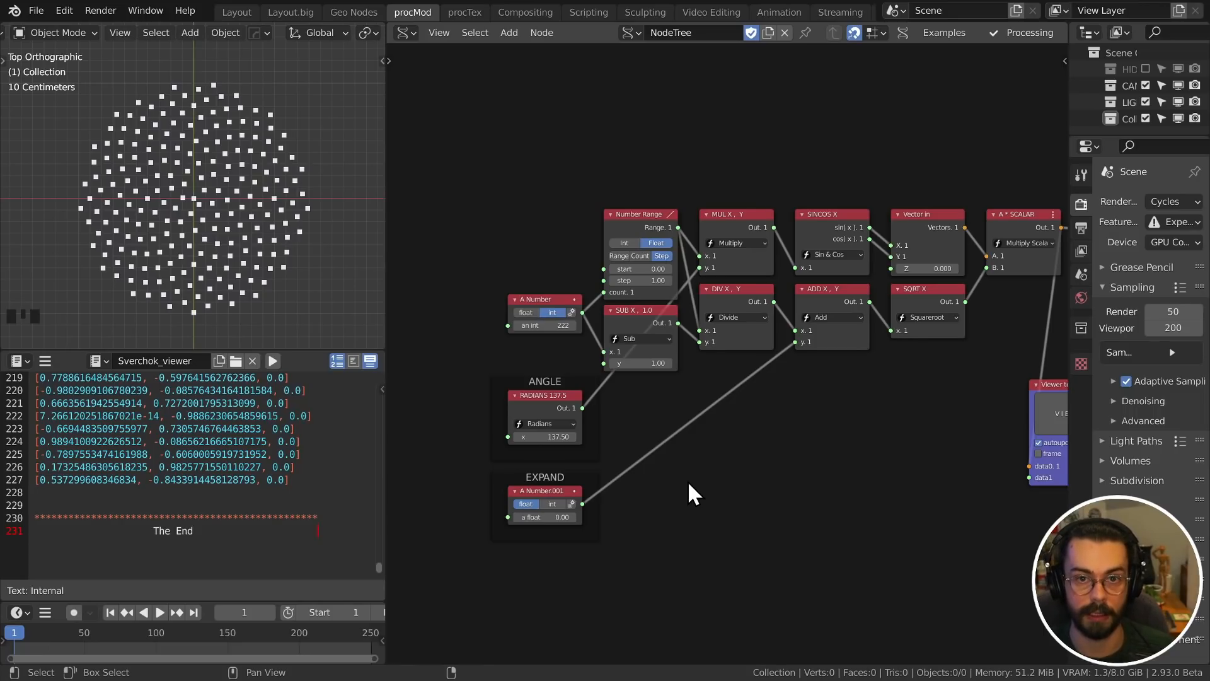
left_click_drag(533, 517, 533, 518)
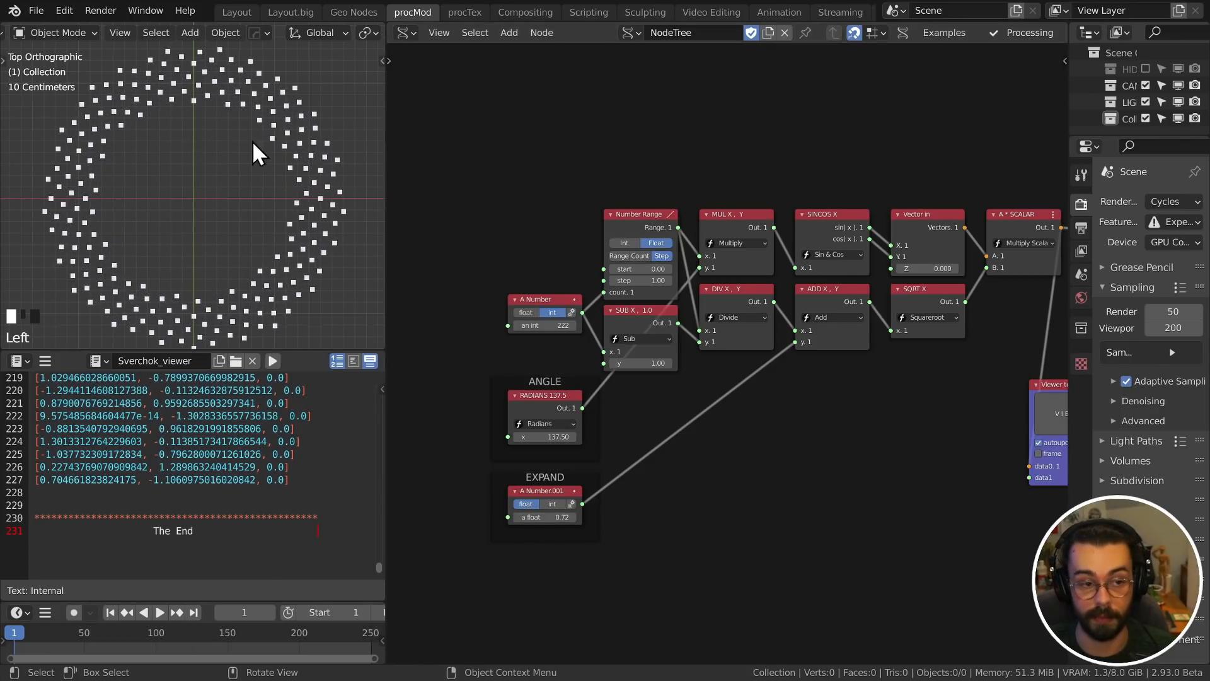
scroll(243, 142, "down", 2)
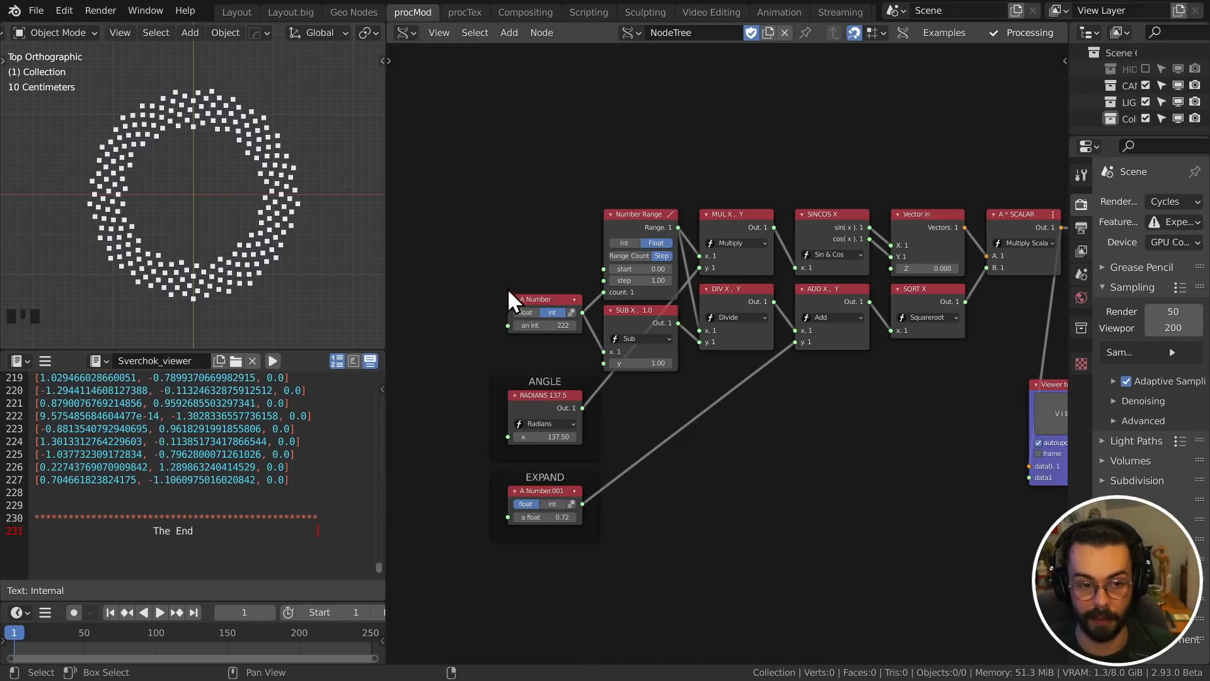
- Duplicate the A * SCALAR node and place the copy below its output links
middle_click_drag(769, 410, 740, 290)
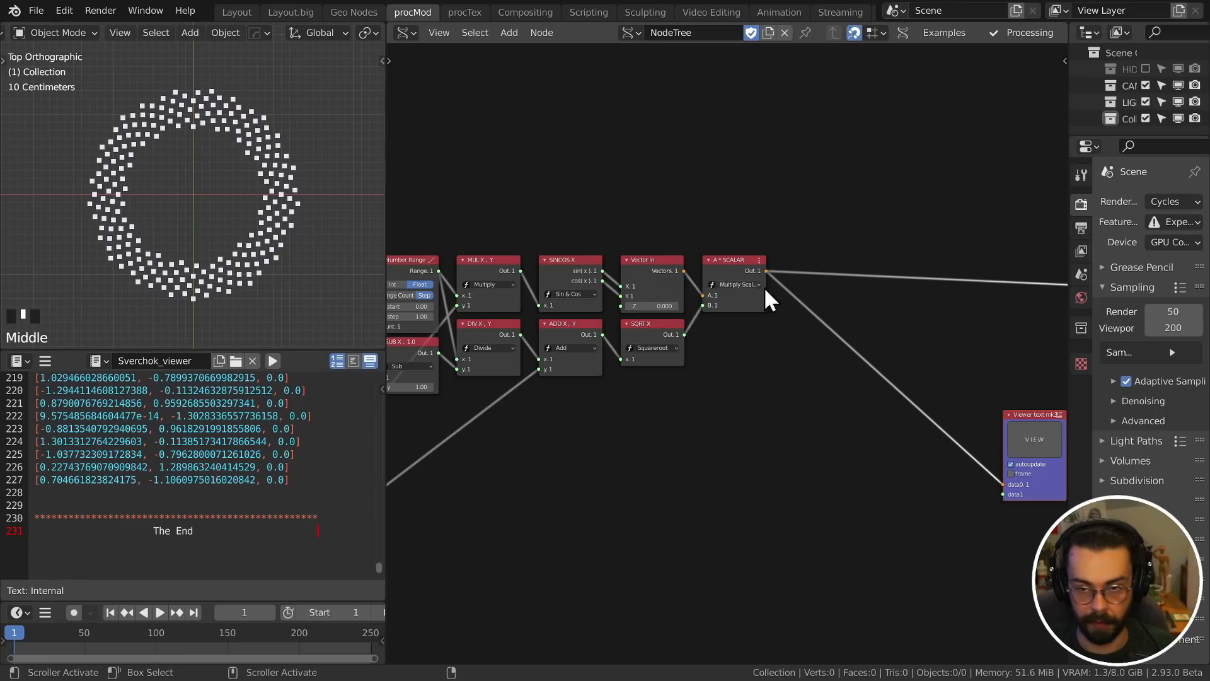
middle_click_drag(846, 271, 781, 272)
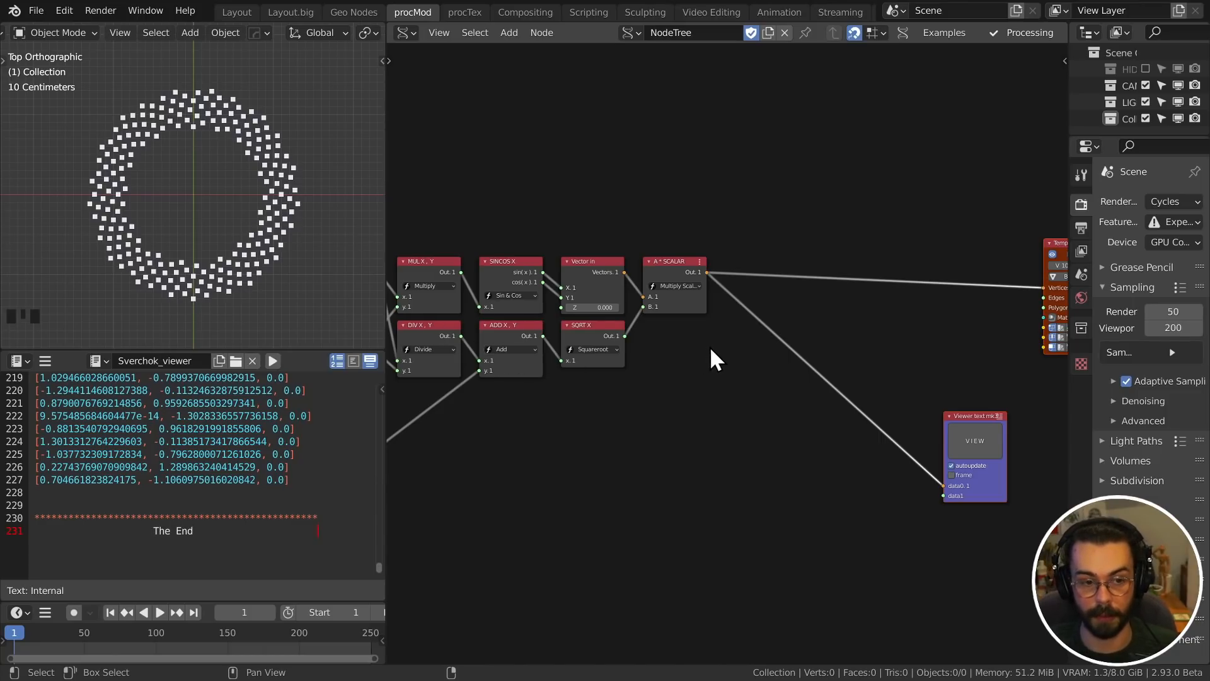
left_click(672, 262)
key("shift+d")
left_click(720, 378)
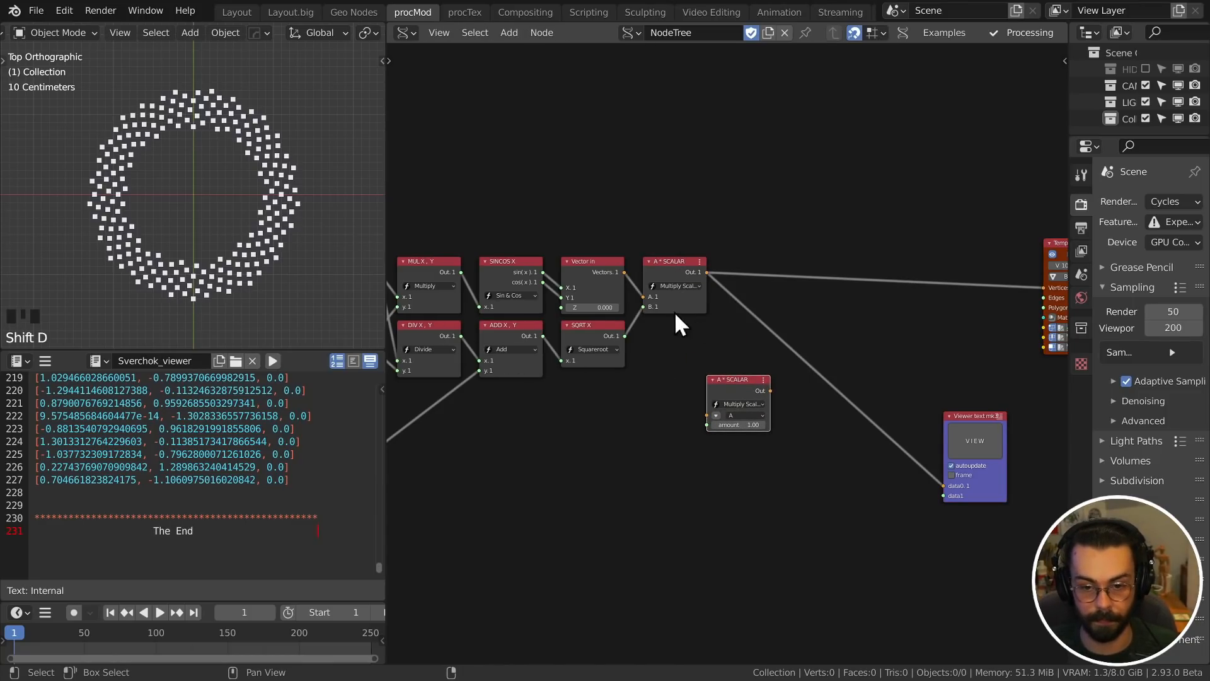
scroll(728, 312, "up", 11)
left_click_drag(755, 416, 735, 370)
key("shift+a")
mouse_move(635, 295)
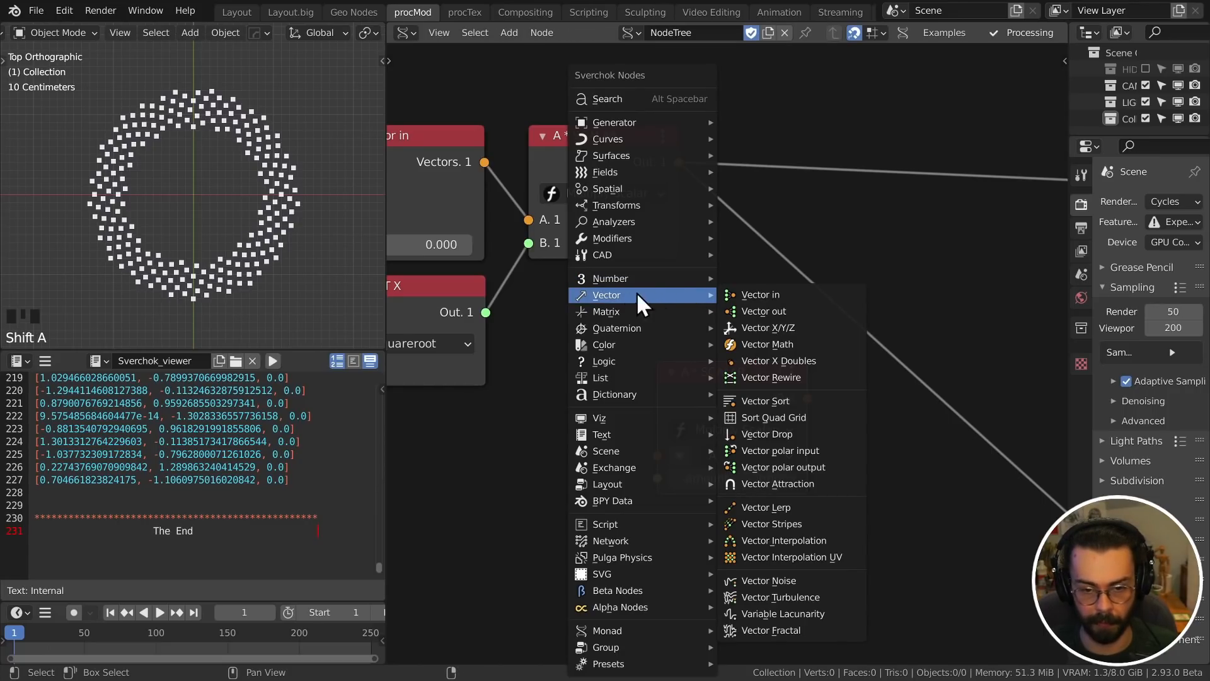
key("Escape")
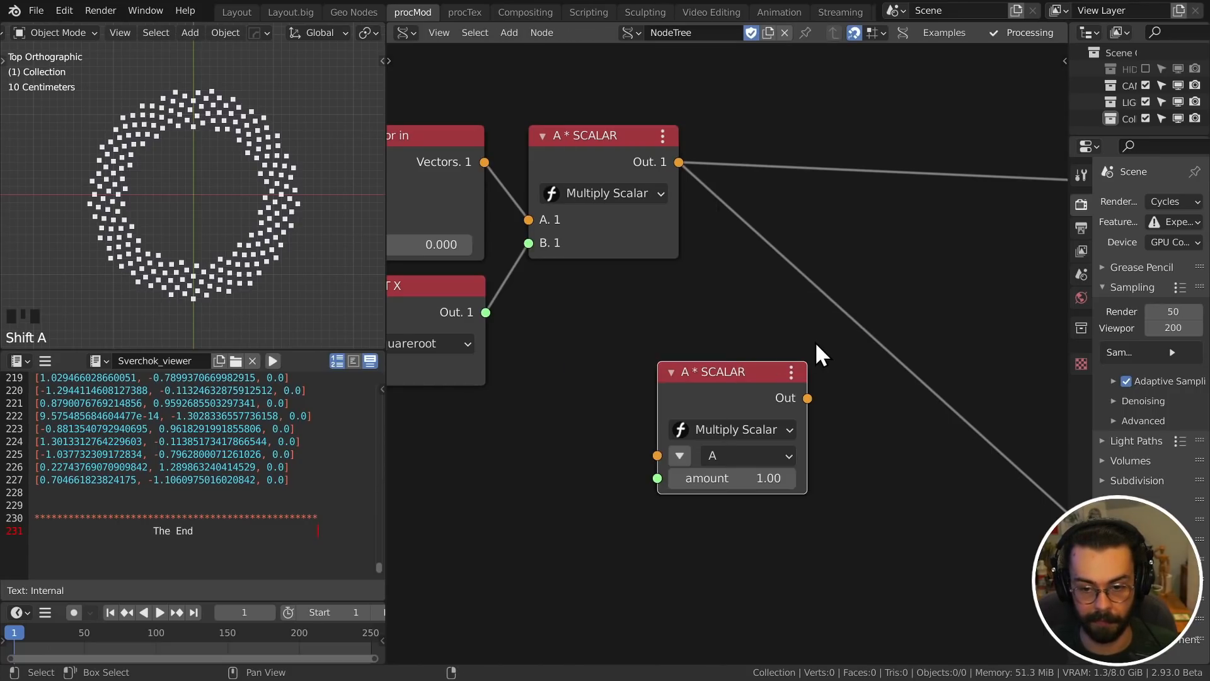
- Change the copied vector math node to Length and insert it between A * SCALAR and the Viewer text node
left_click(751, 429)
left_click(748, 313)
scroll(737, 403, "down", 2)
key("g")
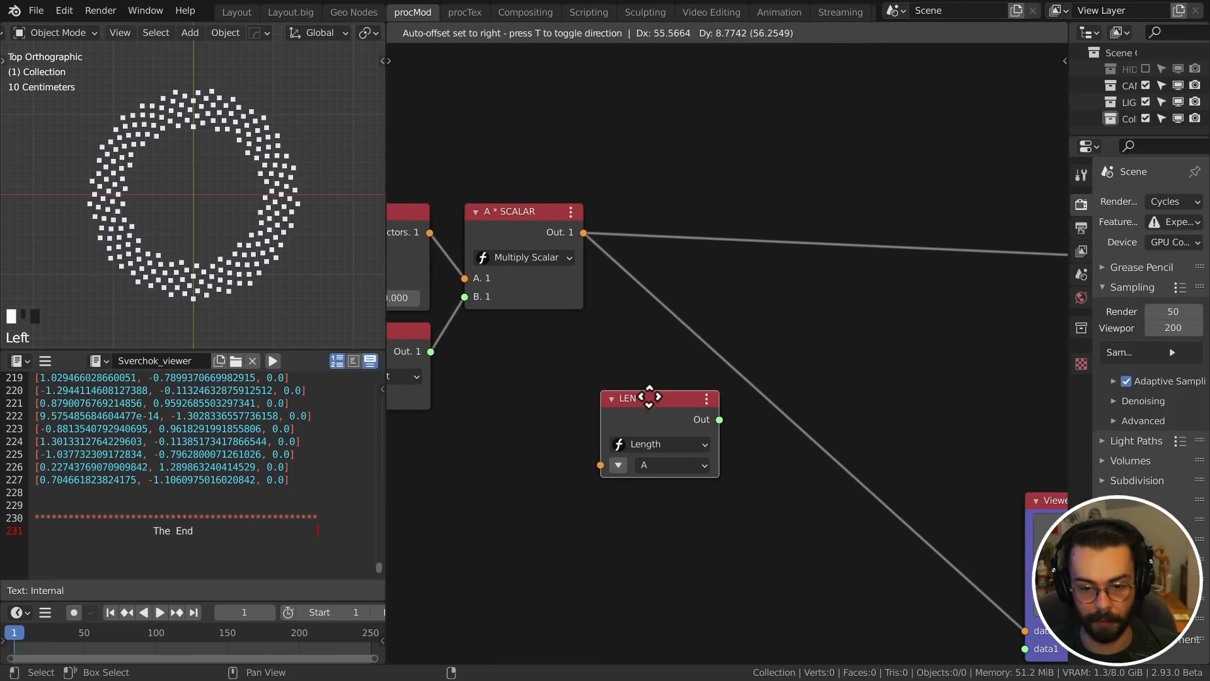
left_click(725, 362)
- Refresh the text viewer and examine the vector lengths of the last points in the list
scroll(1027, 531, "down", 3)
left_click(1016, 510)
scroll(144, 462, "up", 4)
scroll(143, 462, "down", 4)
left_click_drag(136, 518, 19, 505)
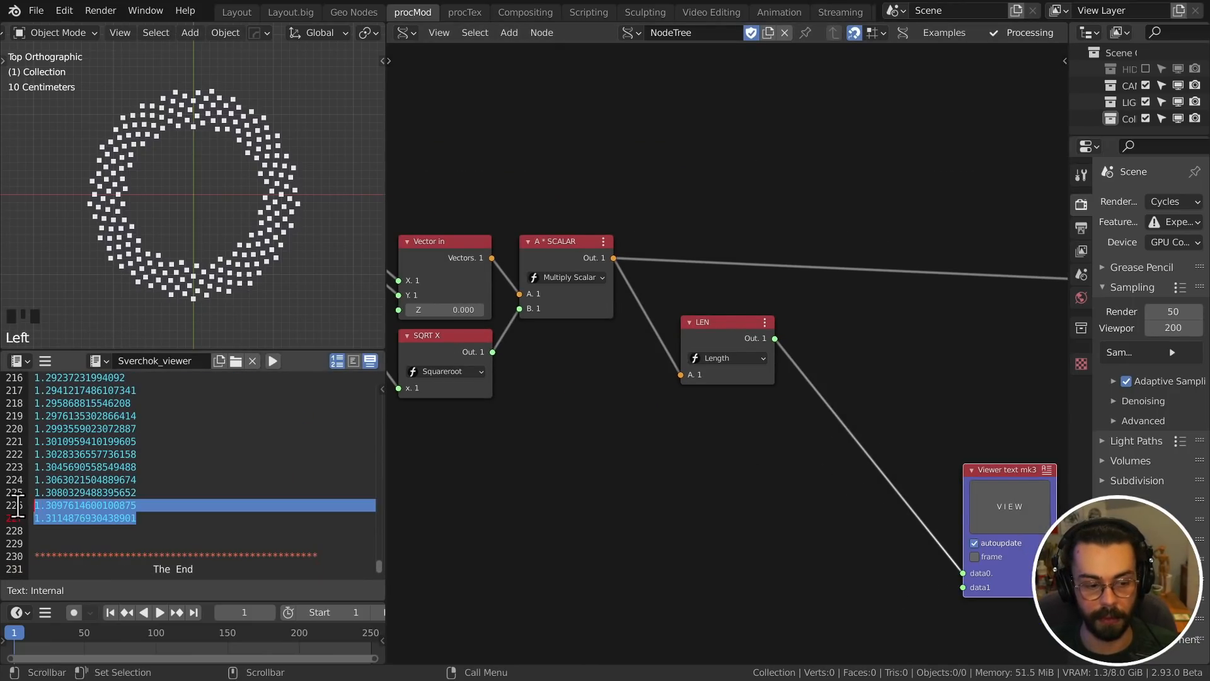
left_click(63, 467)
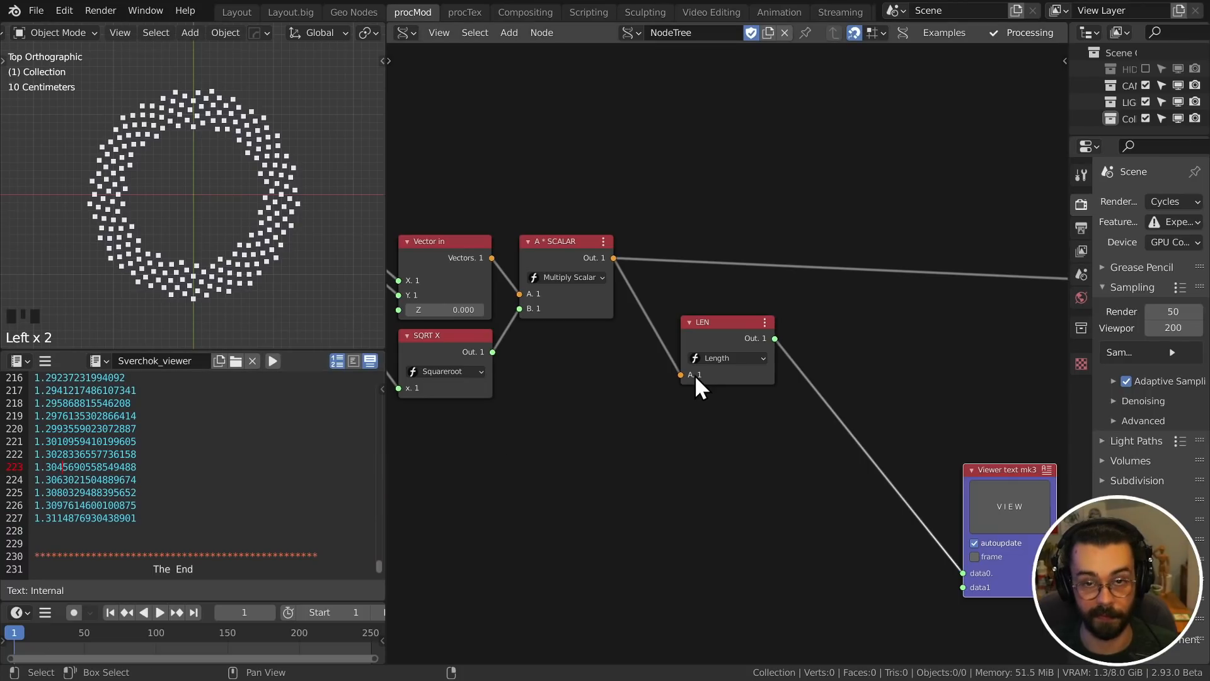
left_click(134, 491)
left_click_drag(146, 513, 22, 505)
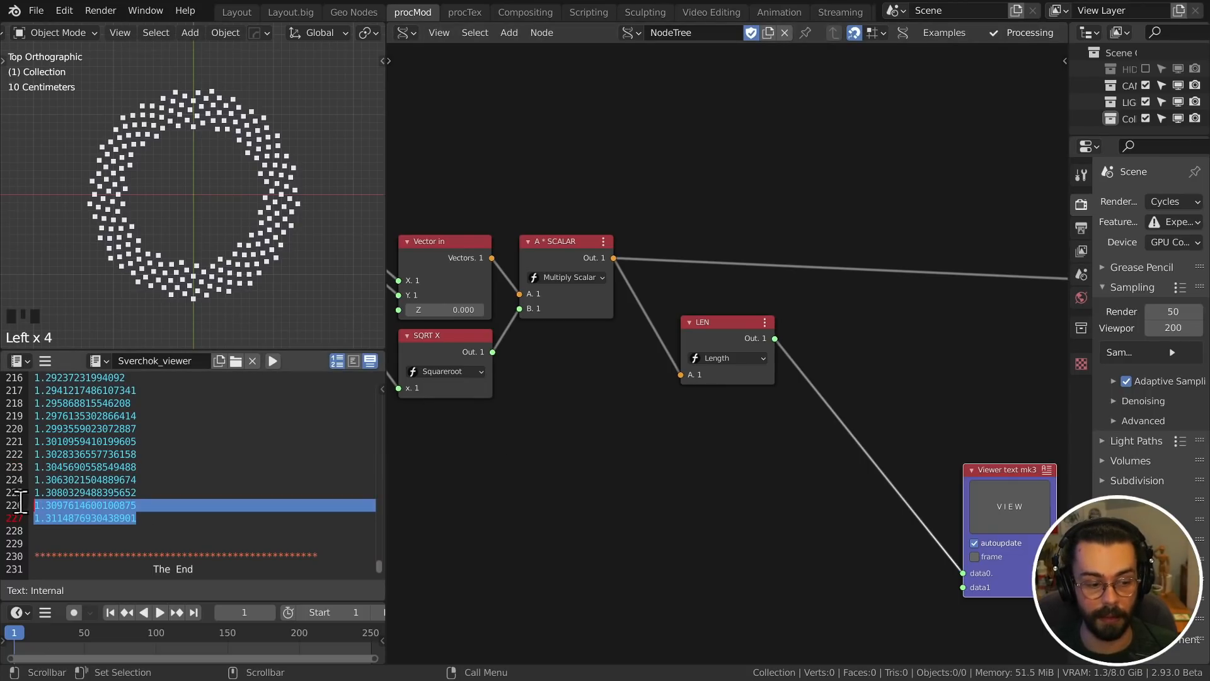
left_click(142, 493)
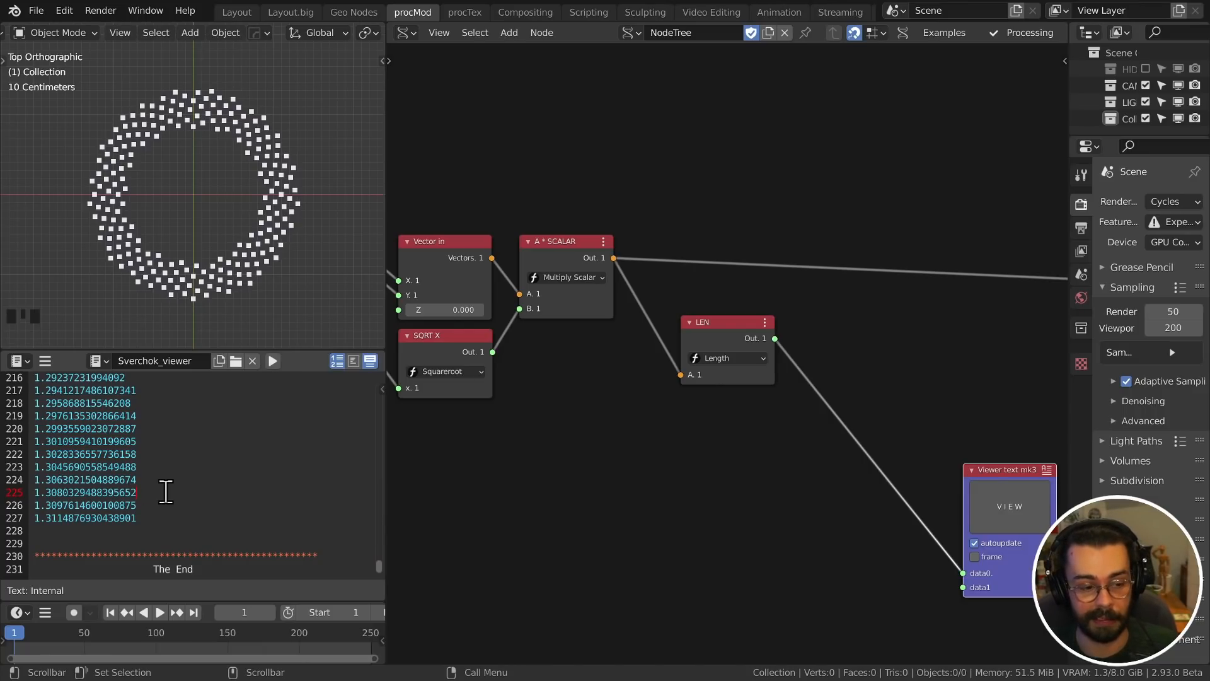
- Set the EXPAND number to 0 to check its effect on the point lengths
scroll(532, 479, "down", 4)
middle_click_drag(531, 479, 744, 442)
middle_click_drag(604, 444, 803, 408)
scroll(803, 408, "up", 5)
left_click(516, 534)
type("0")
key("Return")
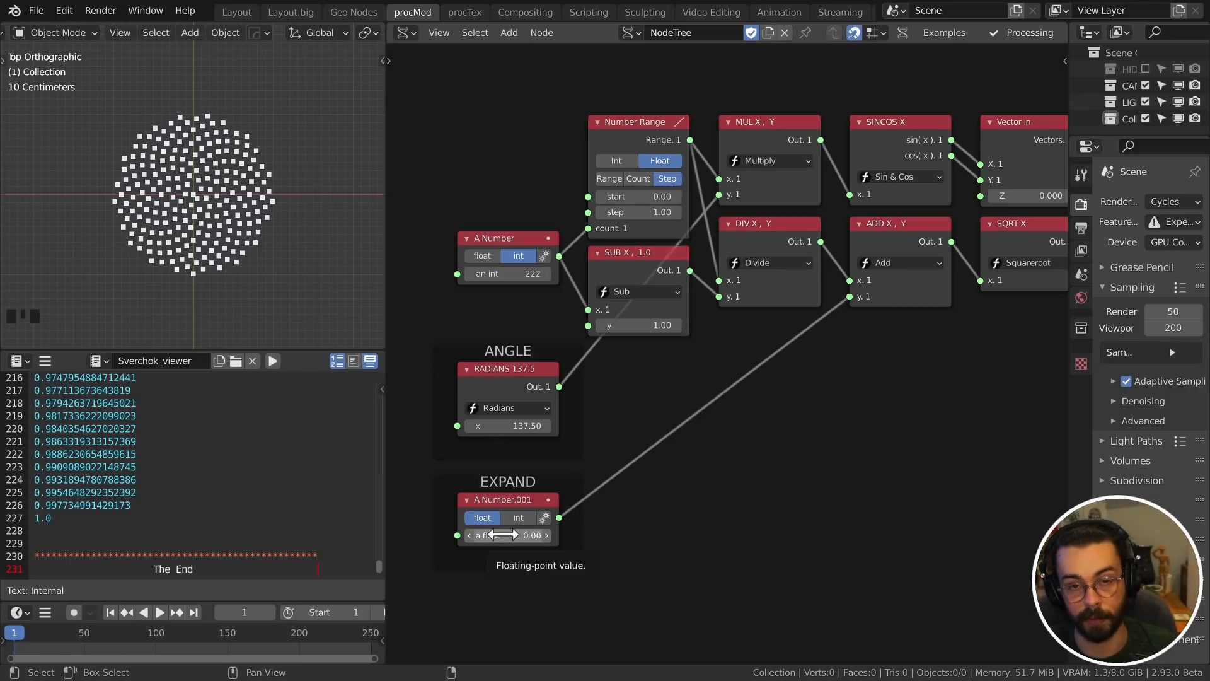
- Set the EXPAND number node's float value to 1
left_click_drag(504, 534, 362, 527, "shift")
left_click(533, 538)
type("1")
key("Return")
- Move the LEN node slightly closer to the A * SCALAR node
scroll(883, 359, "down", 6)
middle_click_drag(983, 356, 533, 360)
scroll(636, 391, "up", 4)
middle_click_drag(705, 386, 596, 416)
left_click_drag(559, 261, 534, 263)
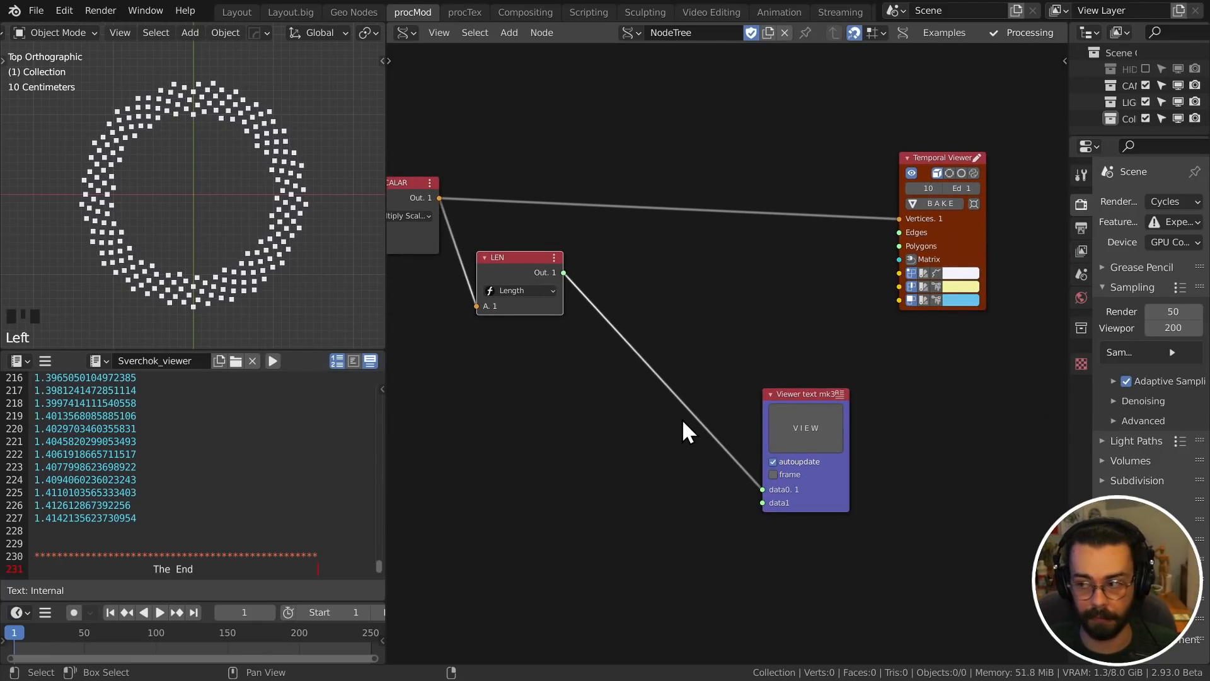
- Insert a List Statistics node between LEN and the Viewer text node and set its function to Maximum
key("shift+a")
mouse_move(629, 377)
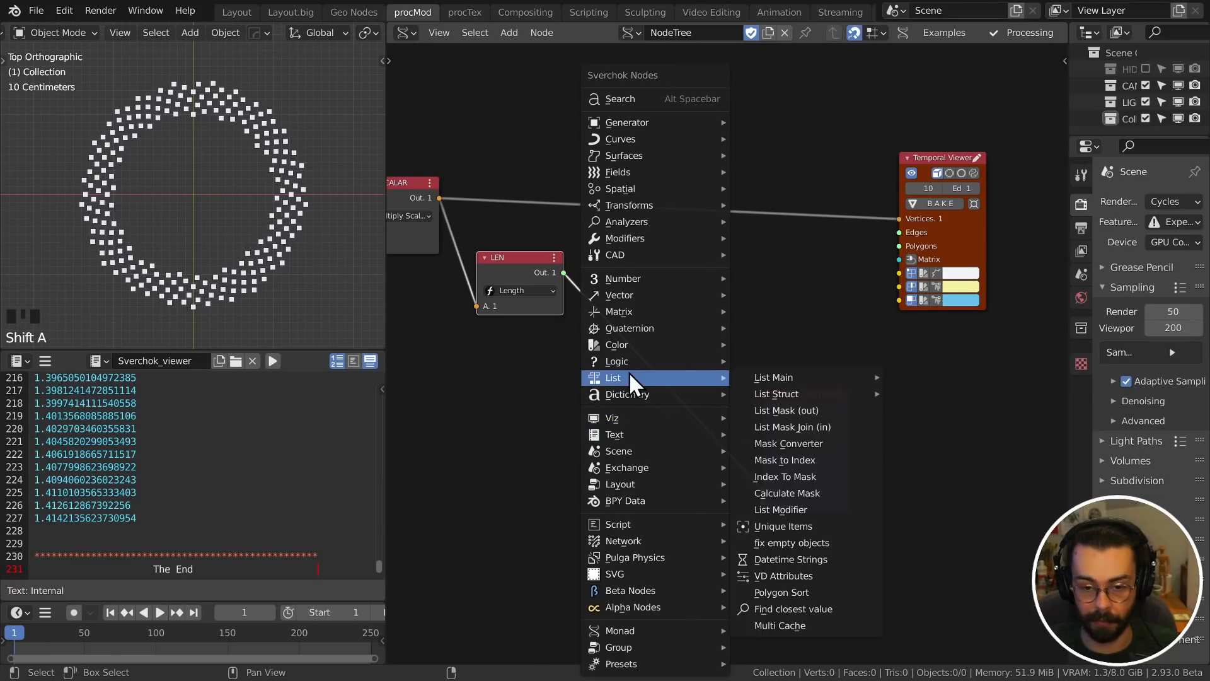
mouse_move(782, 376)
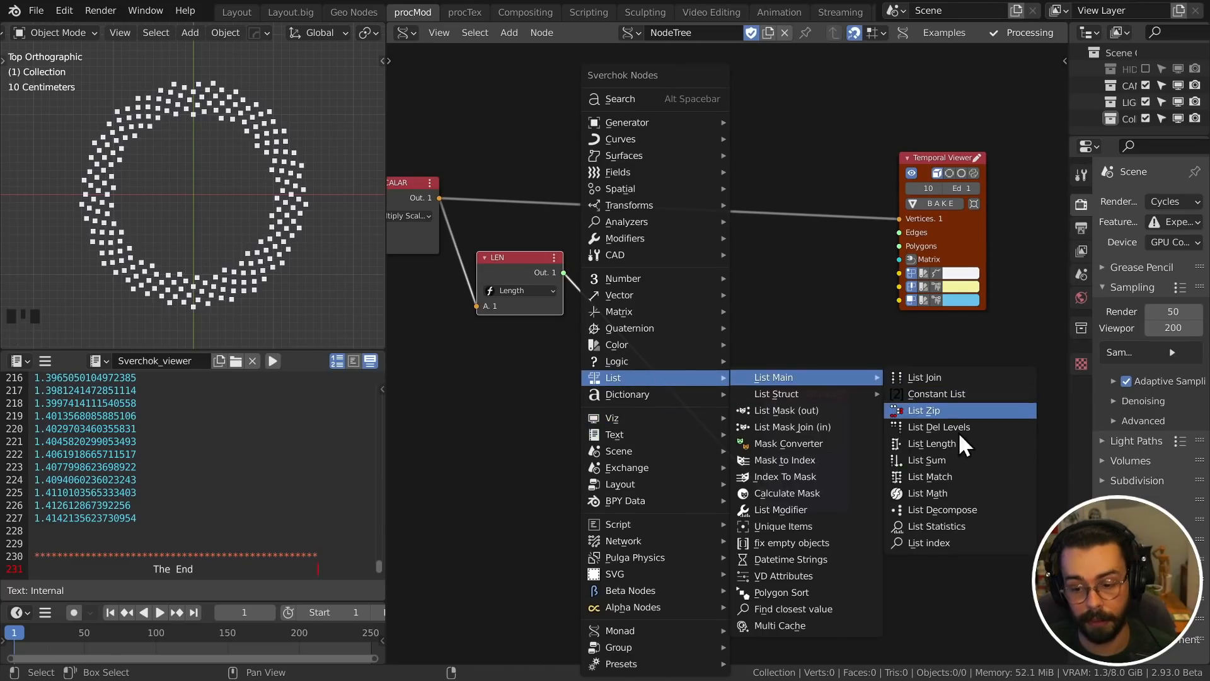
left_click(975, 521)
scroll(723, 378, "up", 4)
left_click(747, 327)
scroll(568, 451, "up", 12)
middle_click_drag(691, 459, 835, 472)
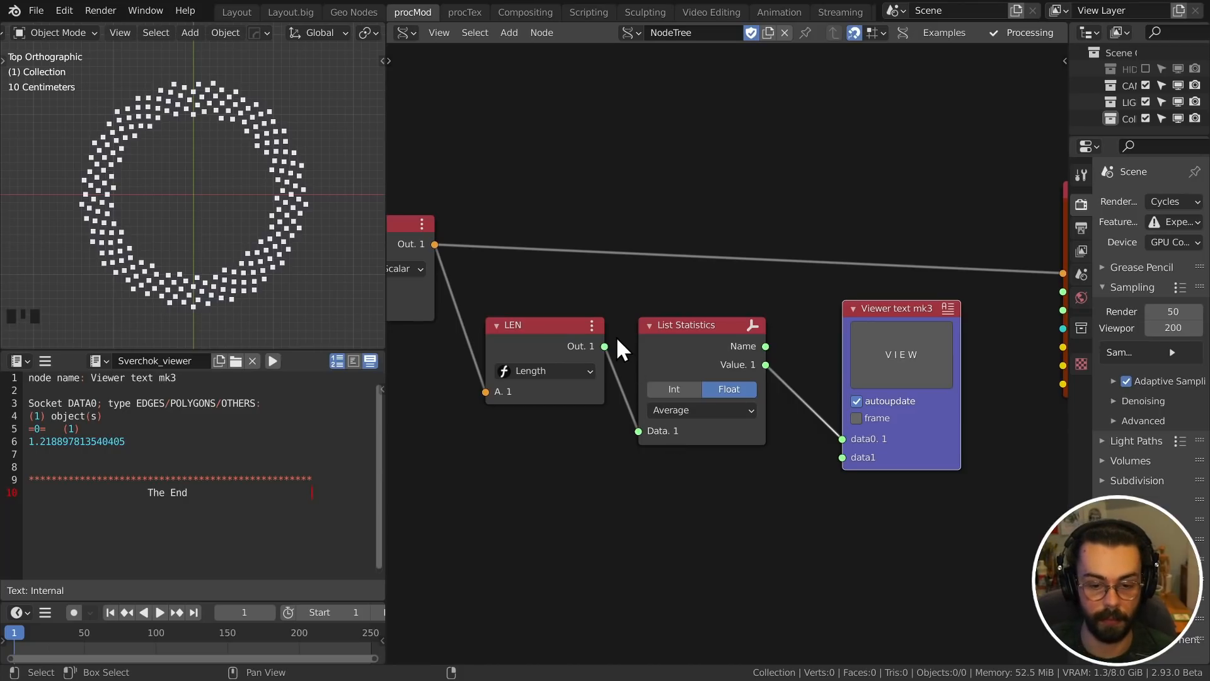
left_click(704, 410)
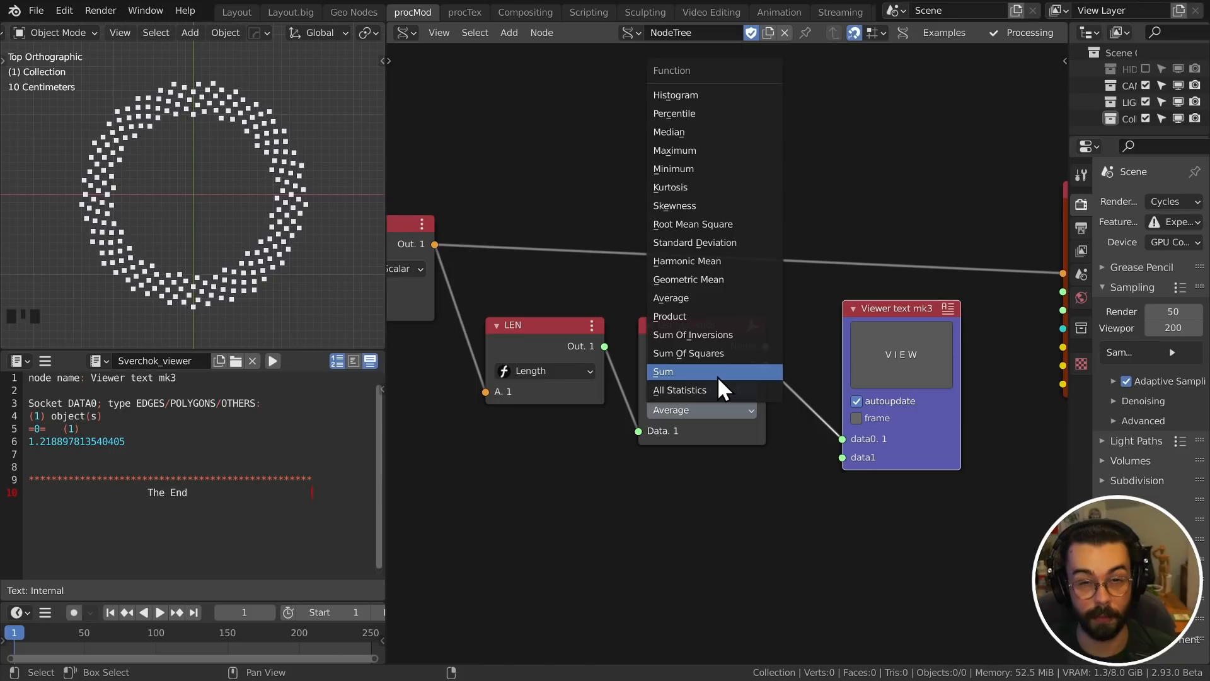
left_click(694, 151)
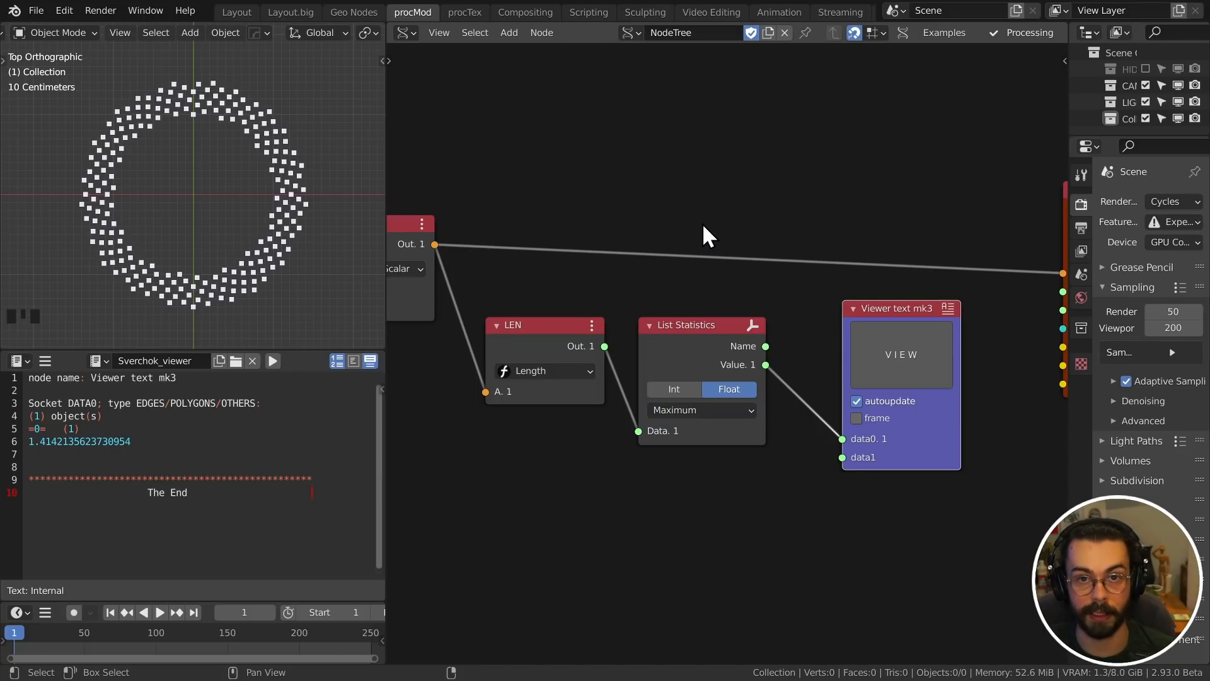
- Check the List Statistics Name output in the text viewer, restore the Value connection and inspect the resulting number
left_click_drag(767, 348, 843, 437)
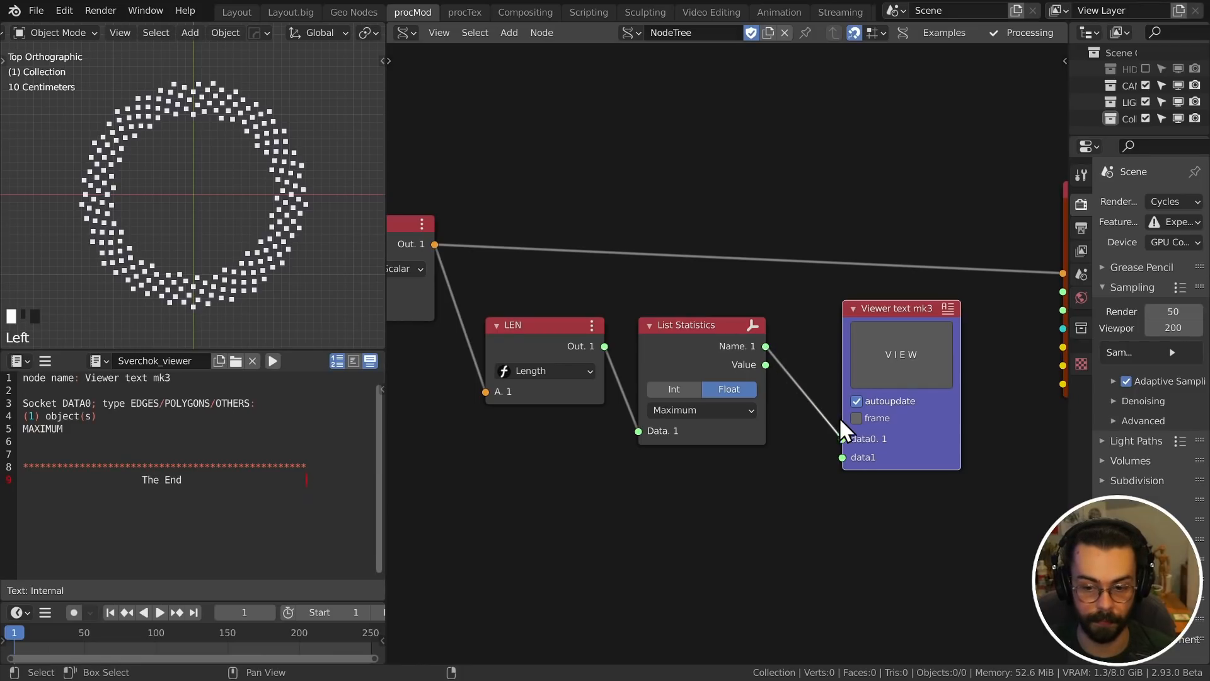
left_click_drag(61, 444, 29, 430)
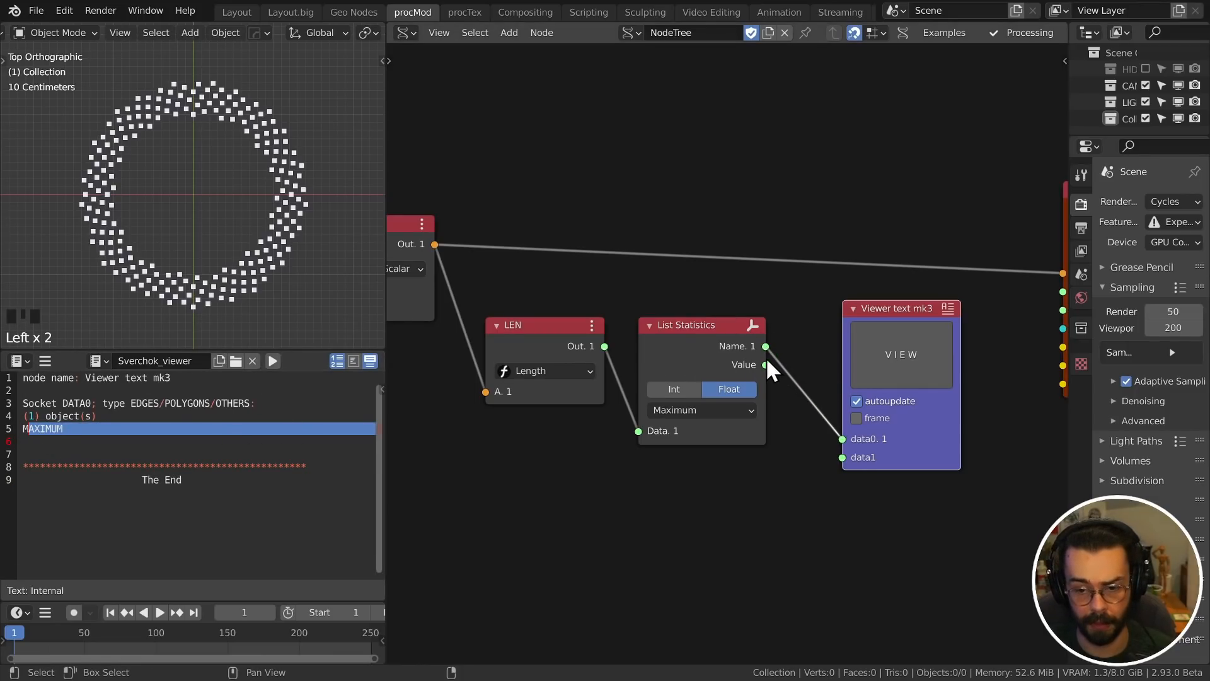
left_click_drag(766, 364, 842, 440)
left_click(898, 371)
double_click(138, 441)
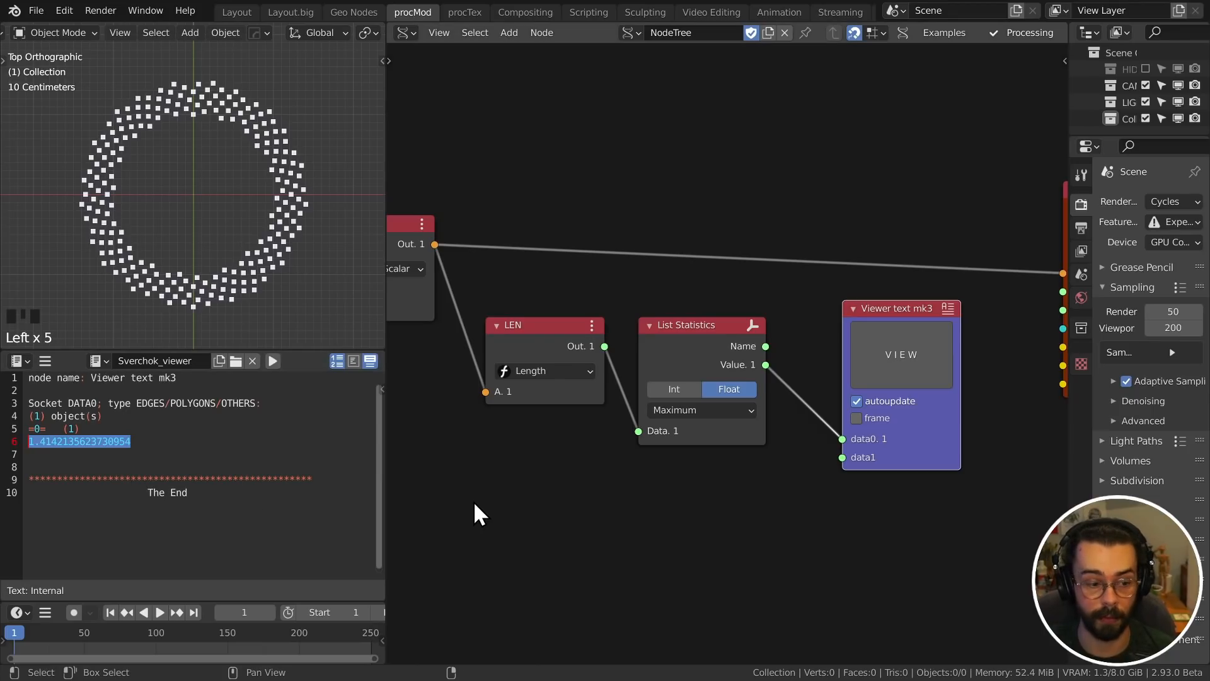
- Move the Viewer text node farther from List Statistics to make room for another node
middle_click_drag(854, 460, 679, 438)
scroll(706, 438, "down", 4)
left_click_drag(934, 459, 675, 266)
left_click_drag(711, 334, 898, 321)
left_click(784, 320)
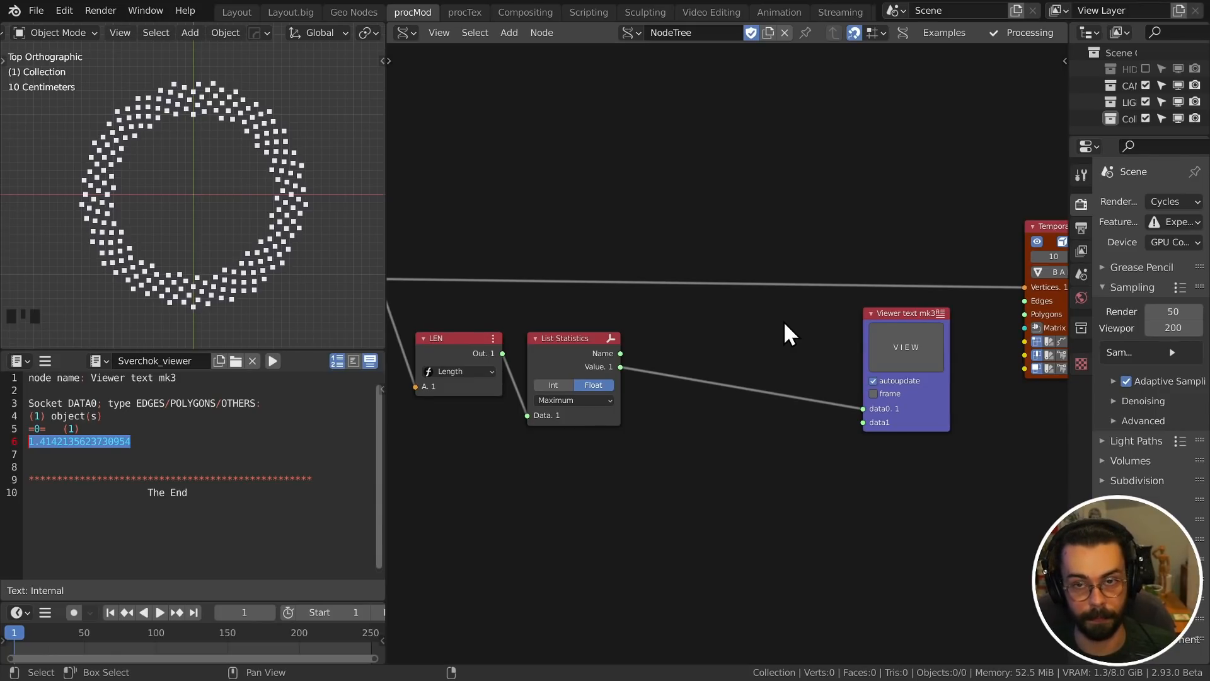
- Insert a Divide node between List Statistics and the text viewer, feed the maximum into y, and inspect the result
left_click(819, 346)
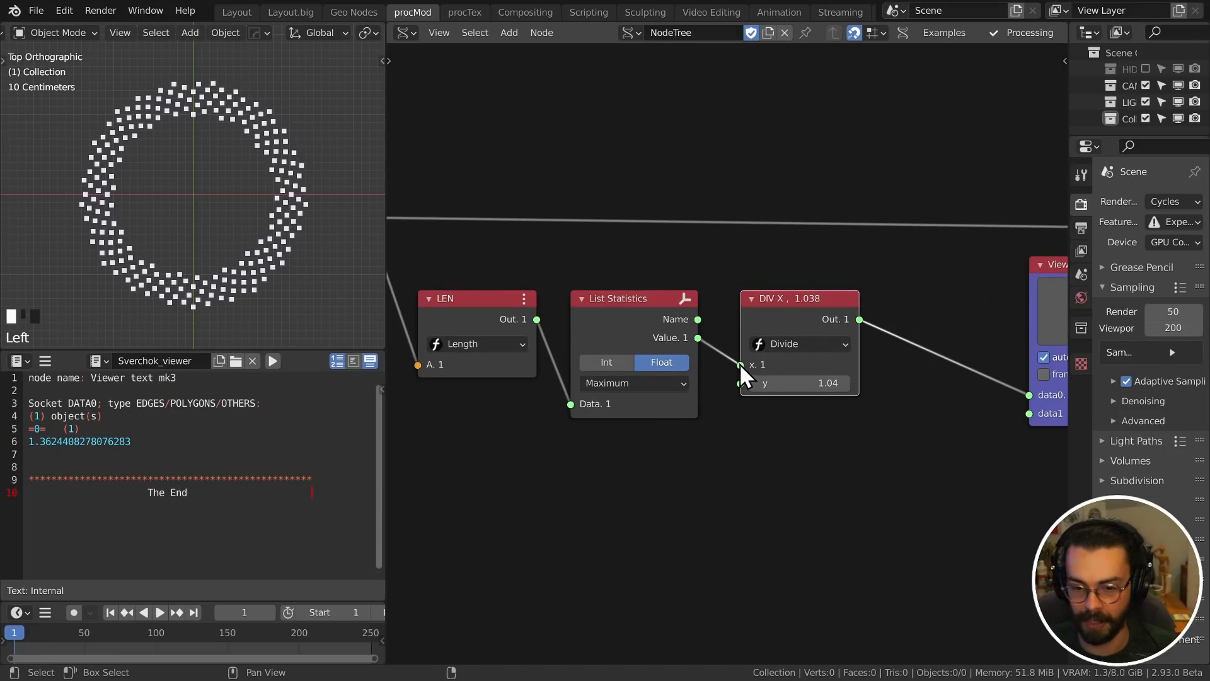
left_click_drag(740, 364, 740, 383)
middle_click_drag(736, 502, 742, 310)
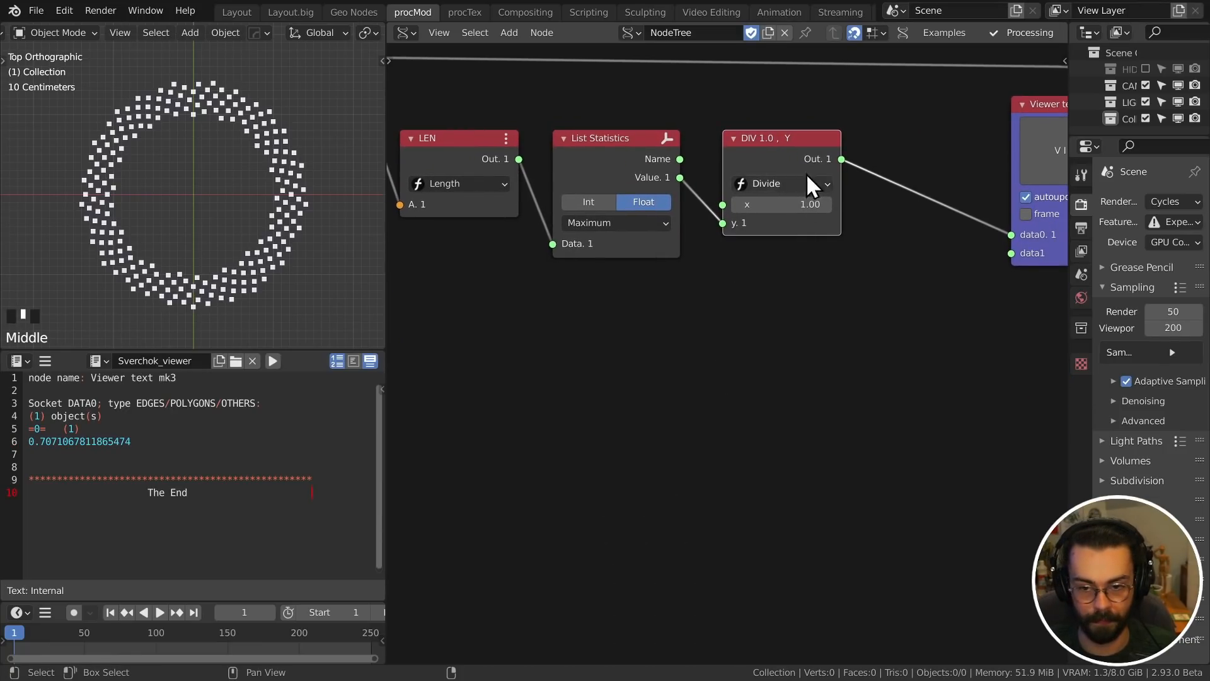
middle_click_drag(829, 186, 691, 271)
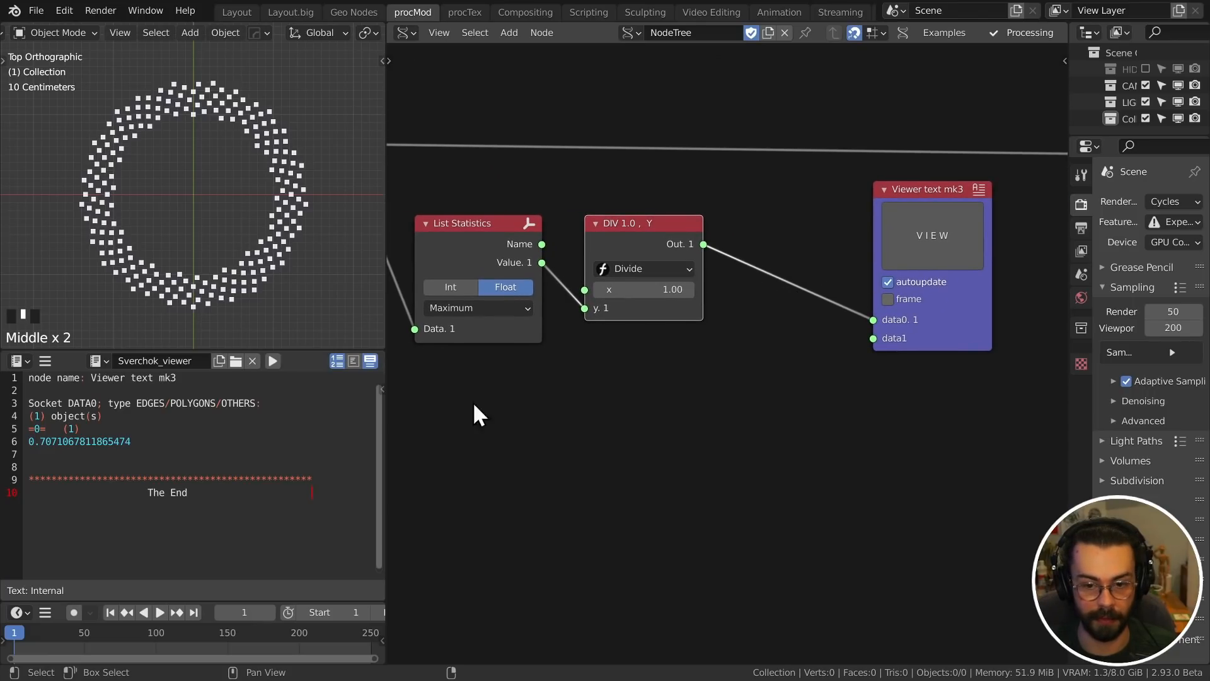
left_click_drag(28, 442, 107, 443)
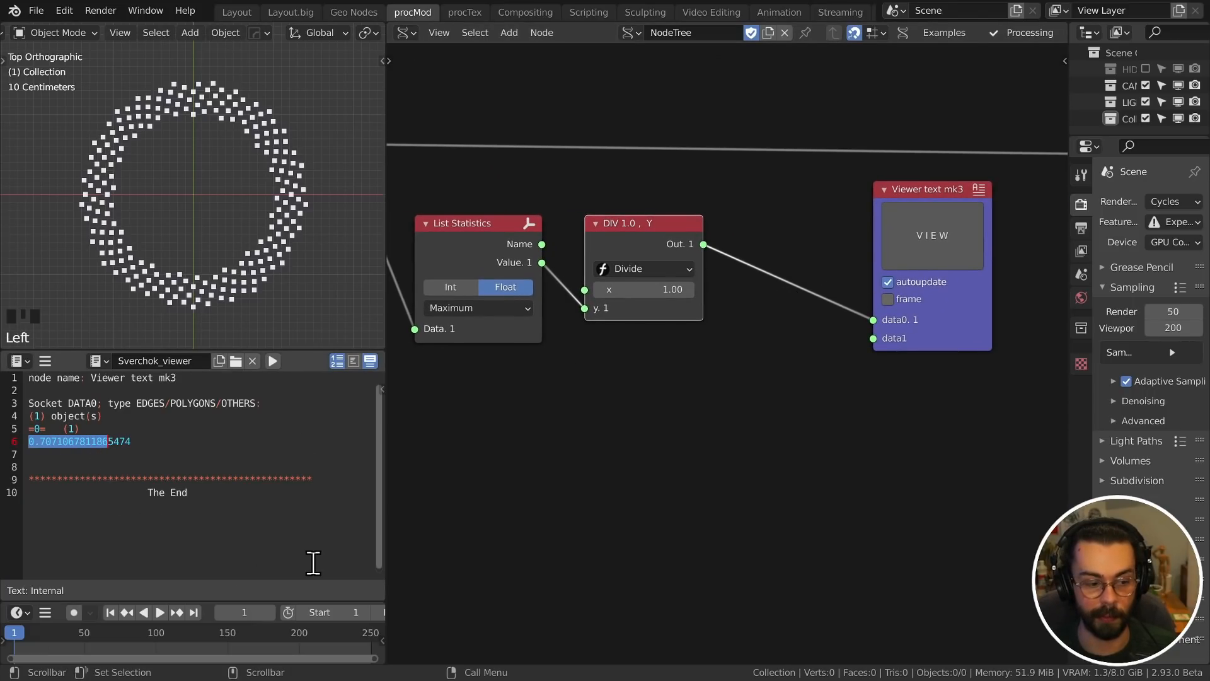
scroll(162, 475, "up", 7, "ctrl")
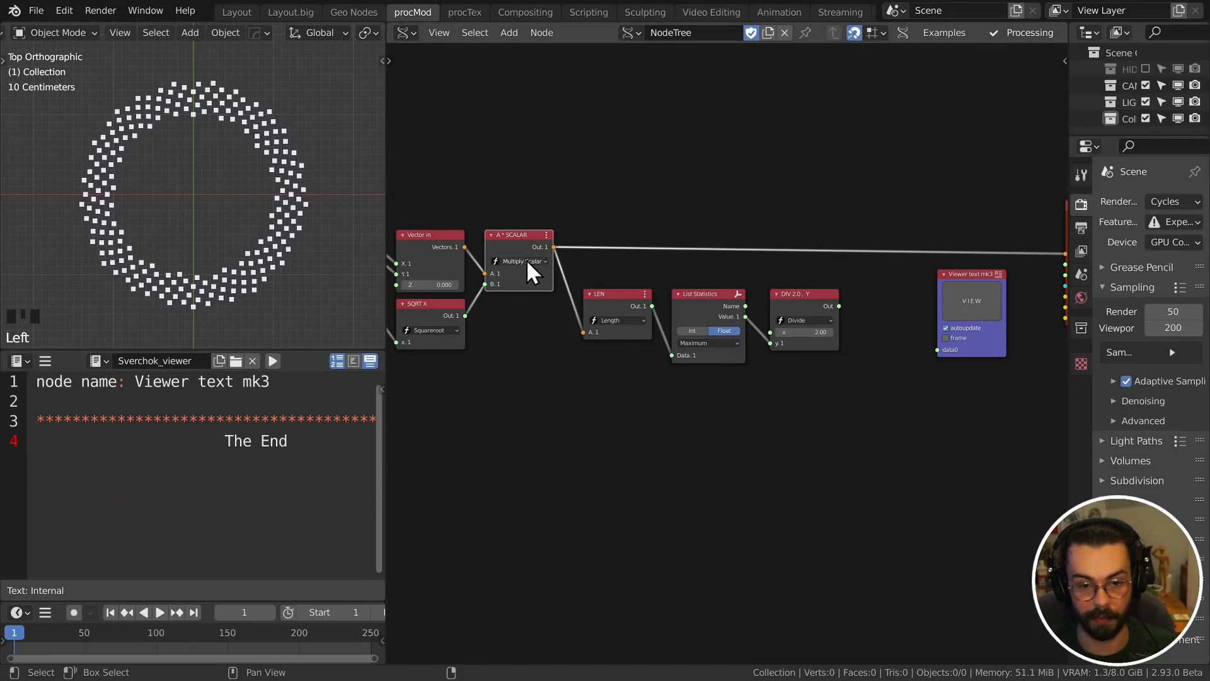
- Insert a copy of A * SCALAR before the Temporal Viewer and connect the Divide output to its B input
key("shift+d")
left_click(883, 245)
left_click_drag(839, 306, 865, 275)
- Set the Divide node's x value to 1 and adjust the EXPAND value to test the normalised spiral
double_click(781, 332)
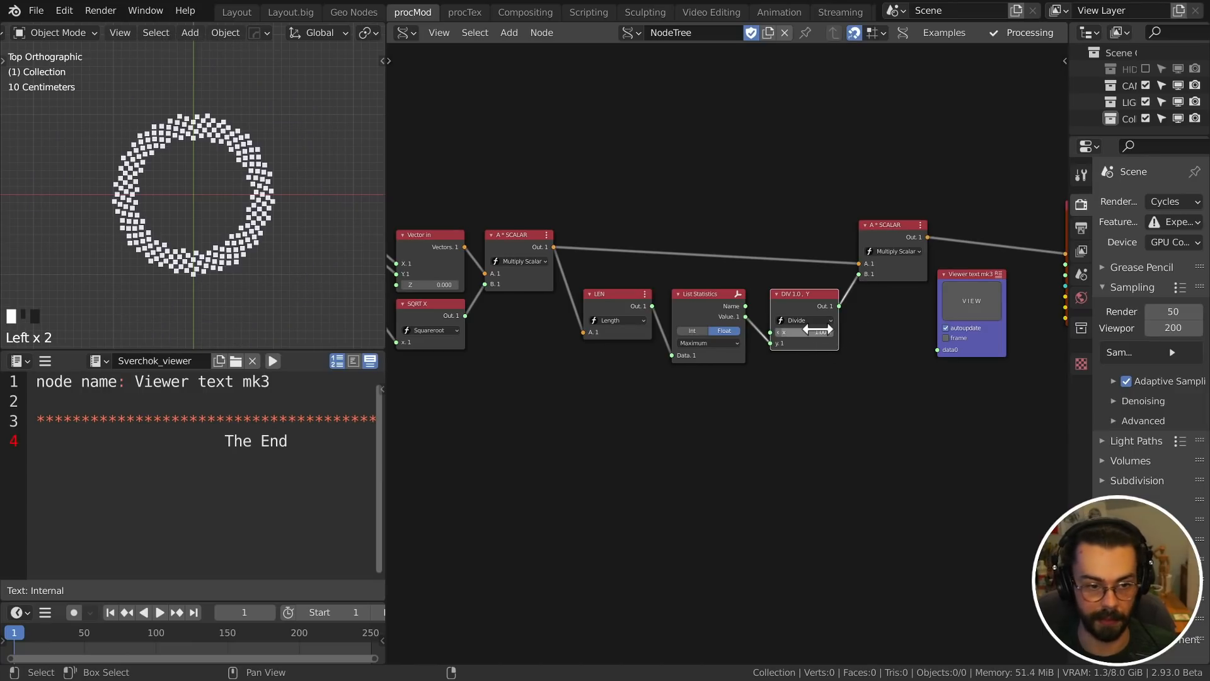
middle_click_drag(596, 412, 837, 357)
scroll(712, 363, "down", 5)
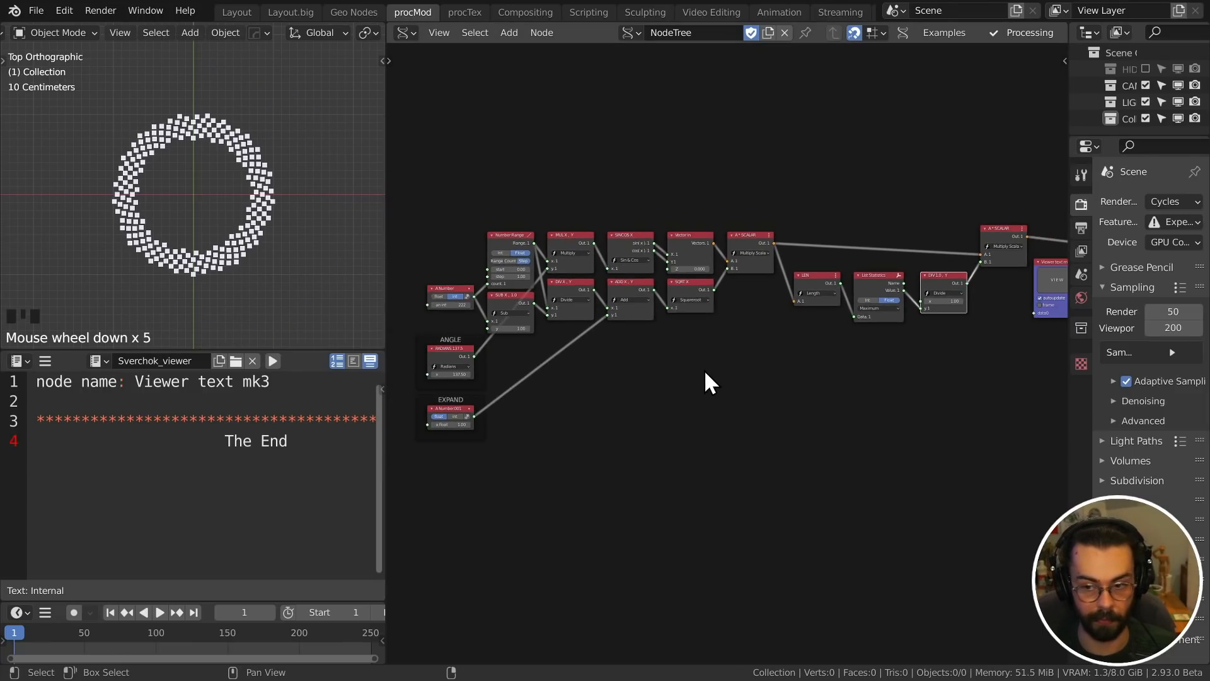
middle_click_drag(704, 369, 737, 368)
left_click_drag(482, 426, 521, 426, "shift")
scroll(638, 330, "up", 2)
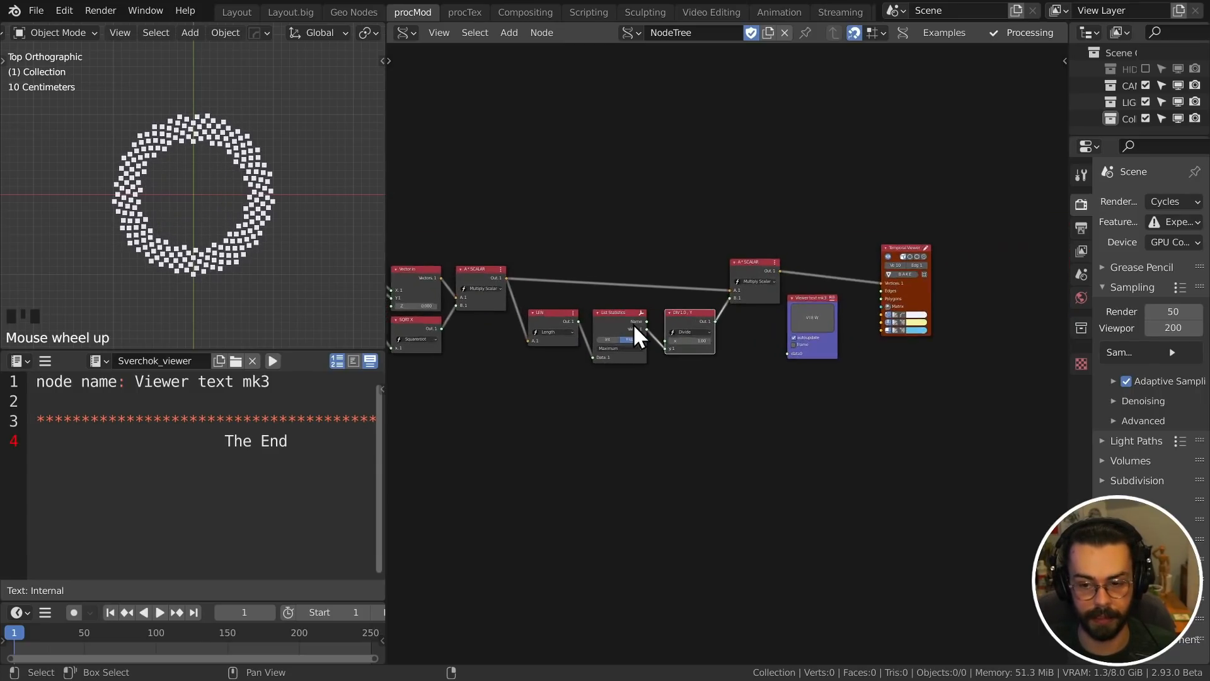
- Draw the fraction 1/x as an annotation below the LEN and List Statistics nodes
middle_click_drag(637, 330, 708, 330)
scroll(768, 362, "up", 5)
middle_click_drag(767, 361, 738, 342)
scroll(743, 343, "up", 2)
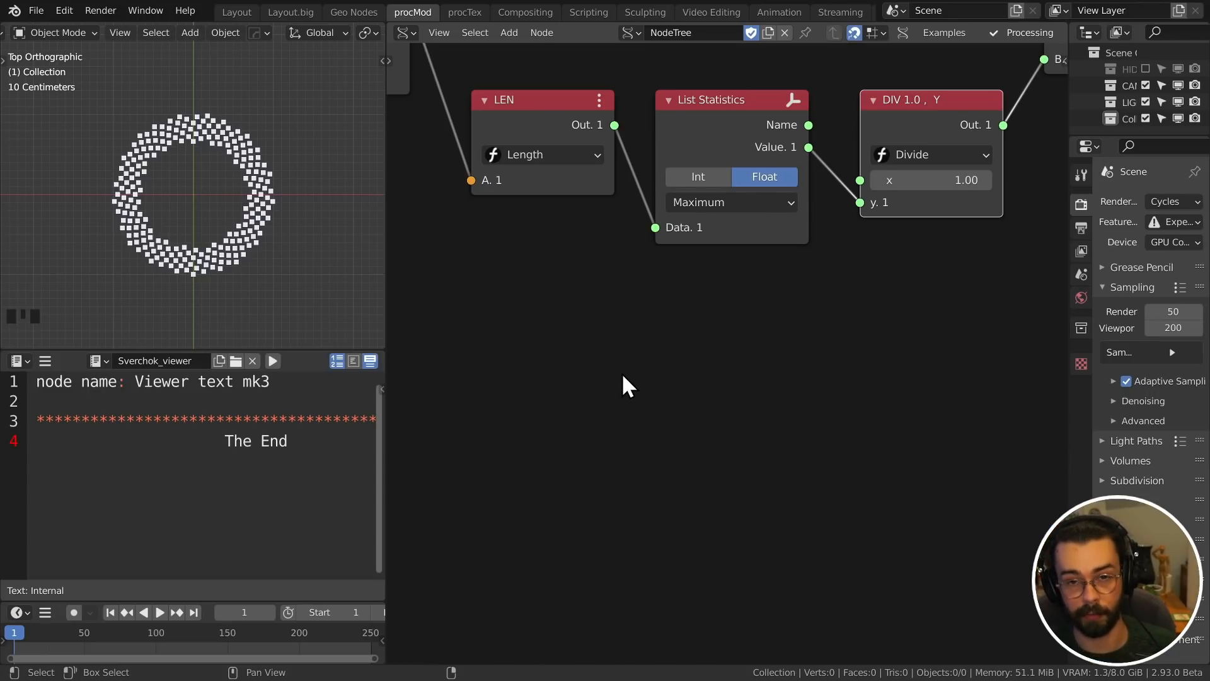
left_click_drag(626, 412, 589, 439)
left_click_drag(570, 414, 643, 445)
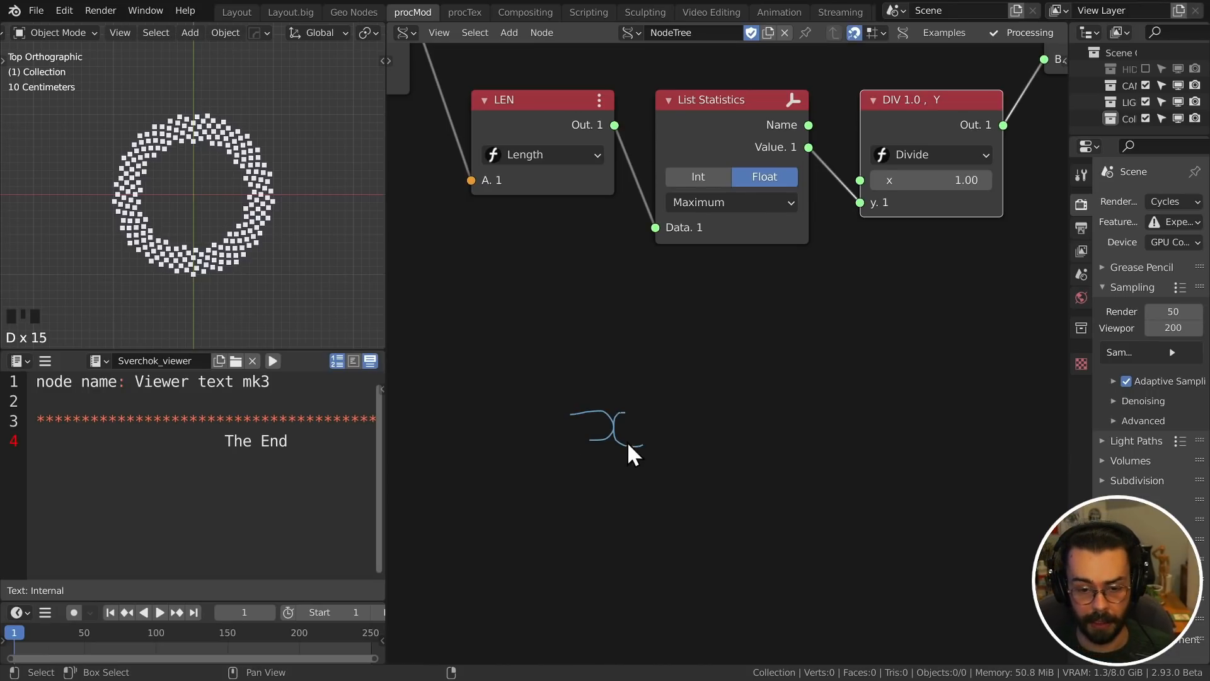
mouse_move(605, 326)
left_mouse_down()
mouse_move(607, 366)
mouse_move(686, 378)
left_mouse_up()
- Extend the annotation with a multiplication sign and the fraction x/1
middle_click_drag(718, 371, 614, 418)
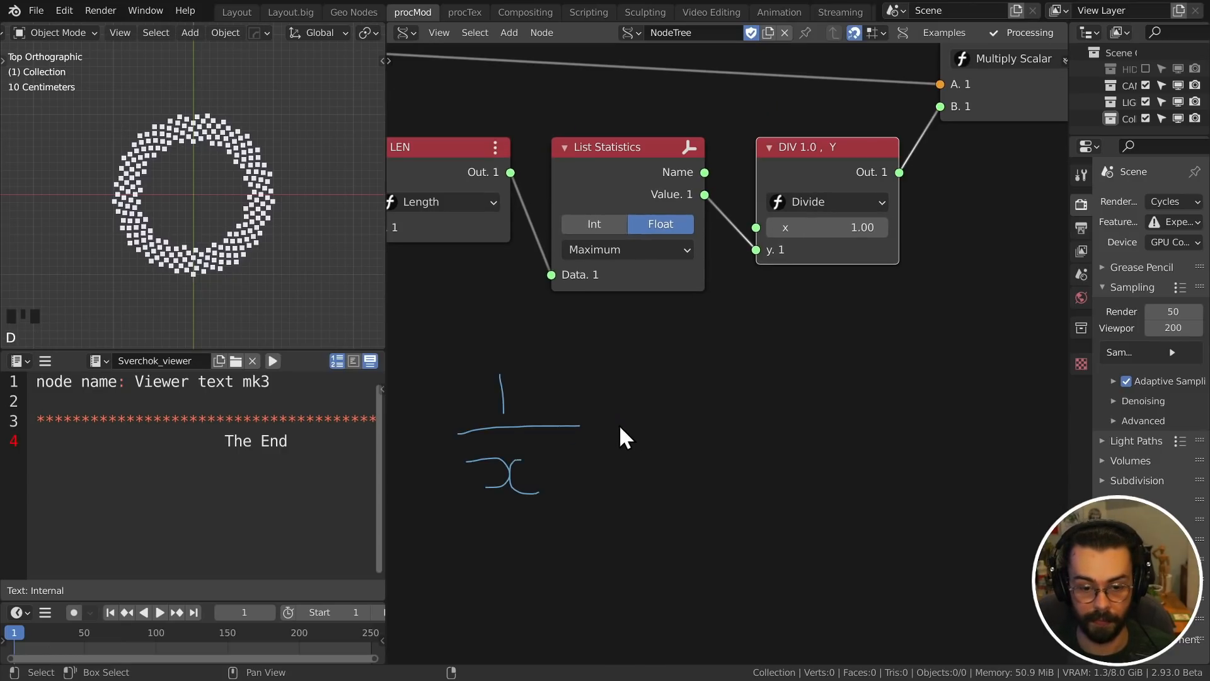
scroll(662, 422, "down", 2)
middle_click_drag(637, 300, 752, 318)
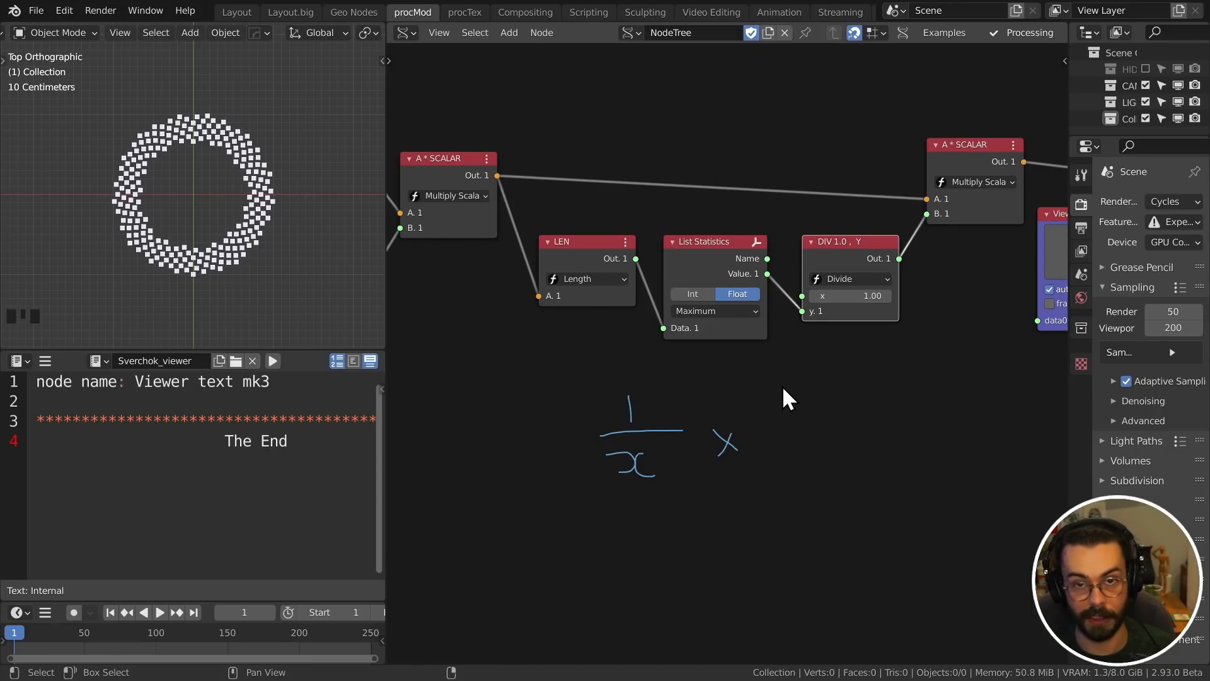
mouse_move(774, 400)
left_mouse_down()
mouse_move(803, 396)
mouse_move(786, 415)
mouse_move(822, 419)
left_mouse_up()
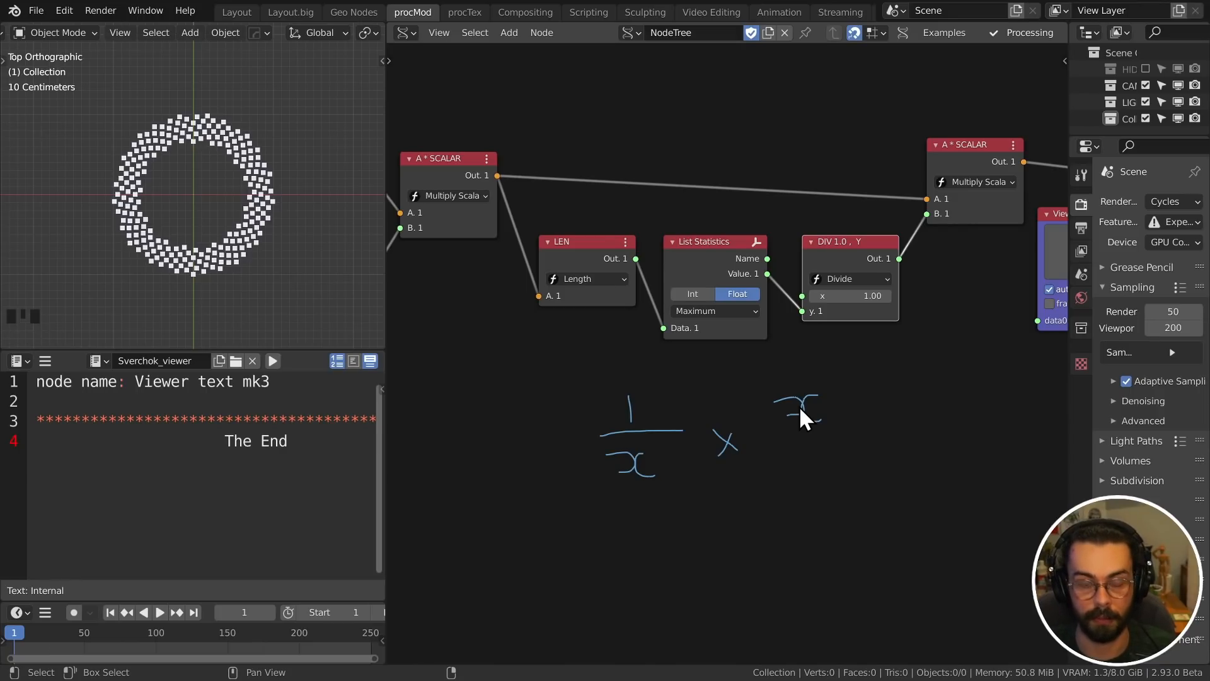
mouse_move(770, 427)
left_mouse_down()
mouse_move(827, 424)
mouse_move(803, 463)
left_mouse_up()
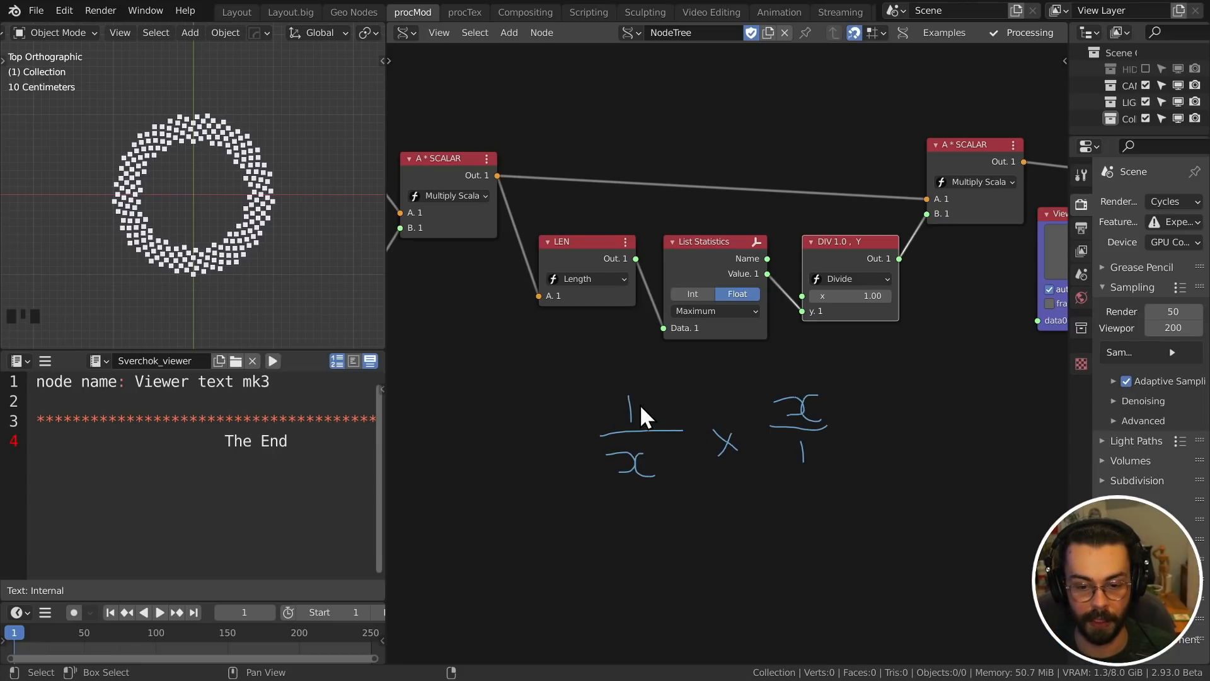
- Replace the first fraction's numerator with 2 and strike out both x terms in the annotation
right_click_drag(632, 388, 633, 385)
left_click_drag(621, 400, 647, 421)
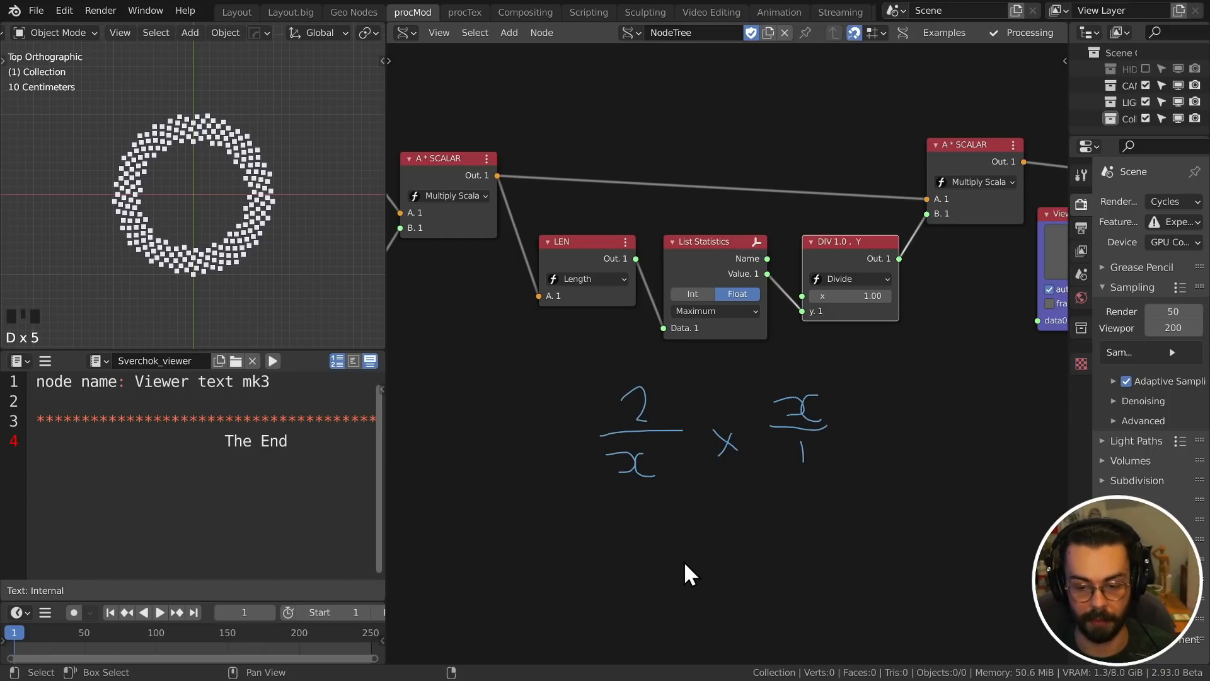
key("d")
left_click_drag(840, 372, 795, 423)
left_click_drag(692, 427, 558, 503)
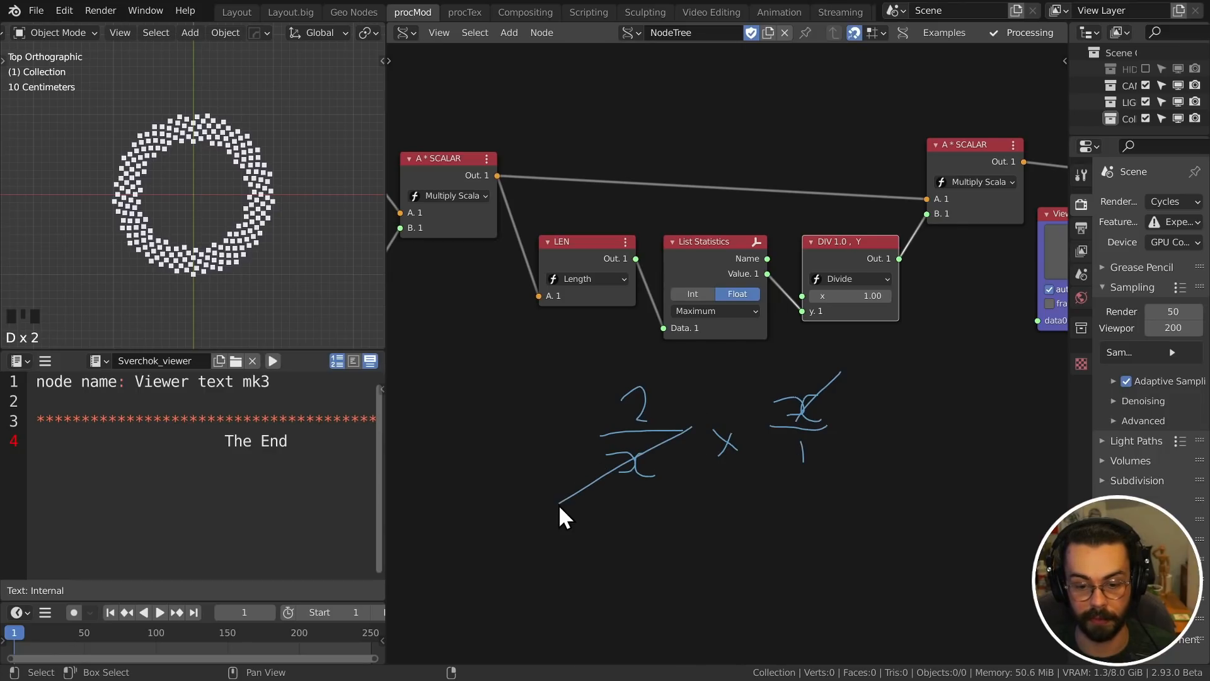
left_click_drag(667, 461, 668, 471)
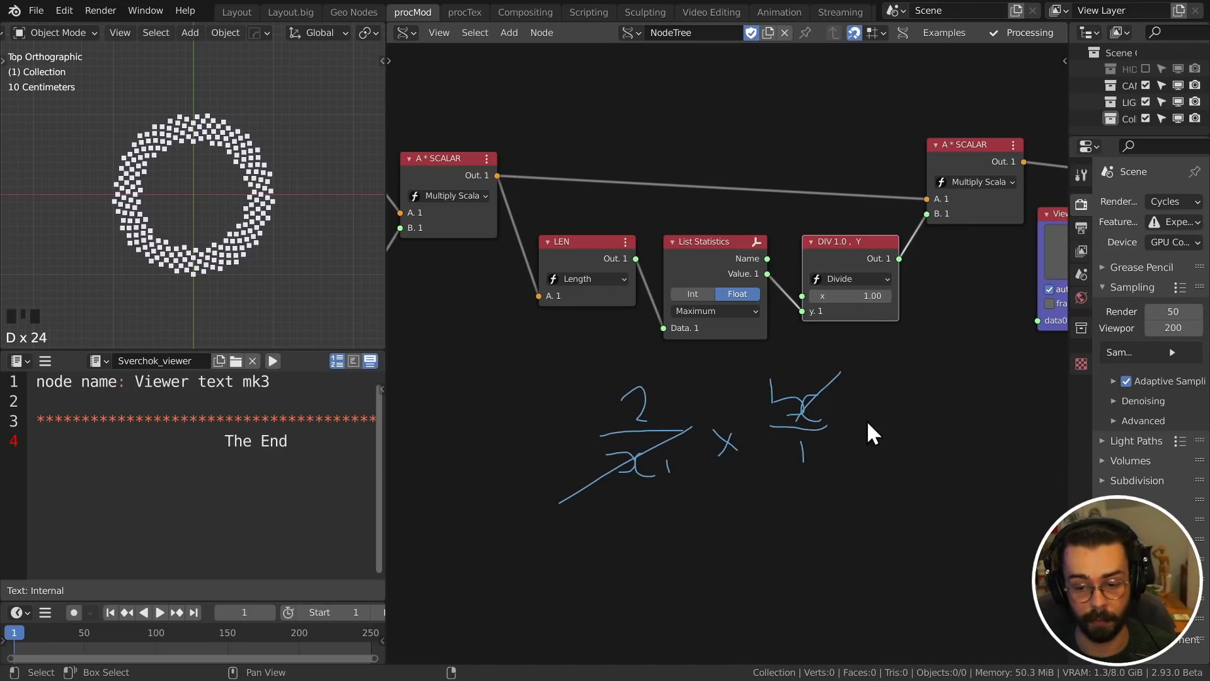
- Sketch the simplified fraction beside the equation and erase all the annotations
left_click_drag(915, 376, 932, 406)
left_click_drag(910, 418, 944, 406)
left_click_drag(931, 423, 932, 455)
mouse_move(951, 505)
right_mouse_down()
mouse_move(922, 416)
mouse_move(671, 416)
mouse_move(658, 500)
right_mouse_up()
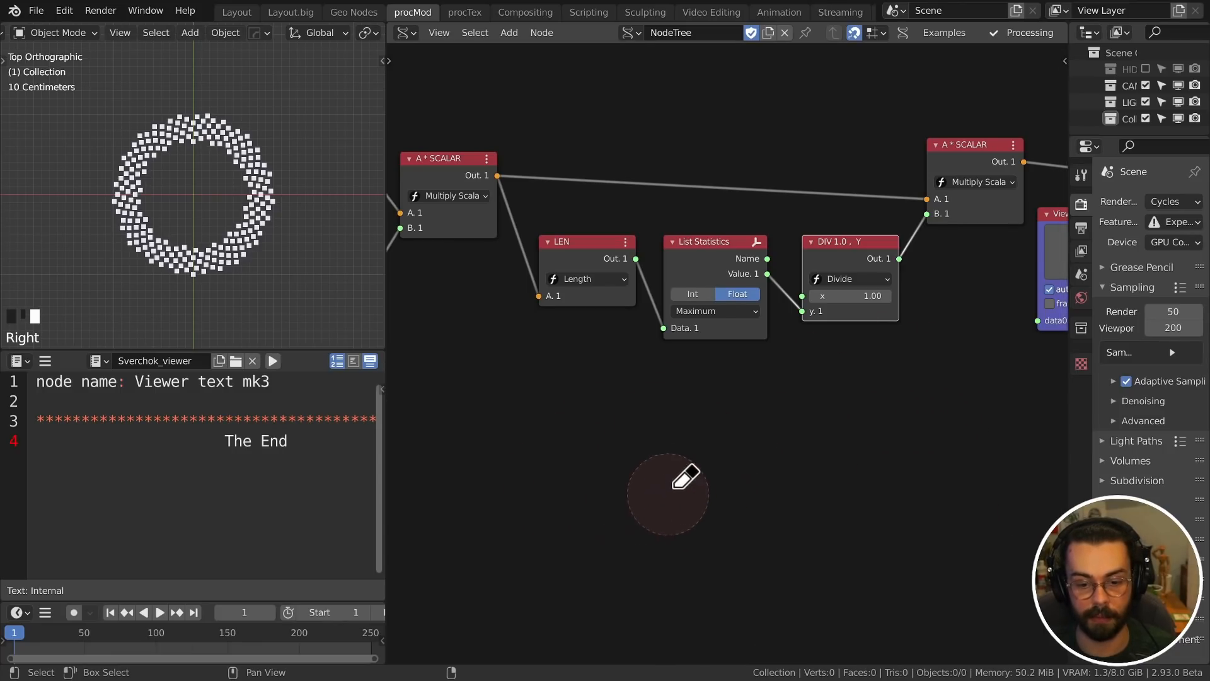
- Try a Divide x value of about 1.03 to scale the spiral
left_click_drag(880, 296, 893, 296, "shift")
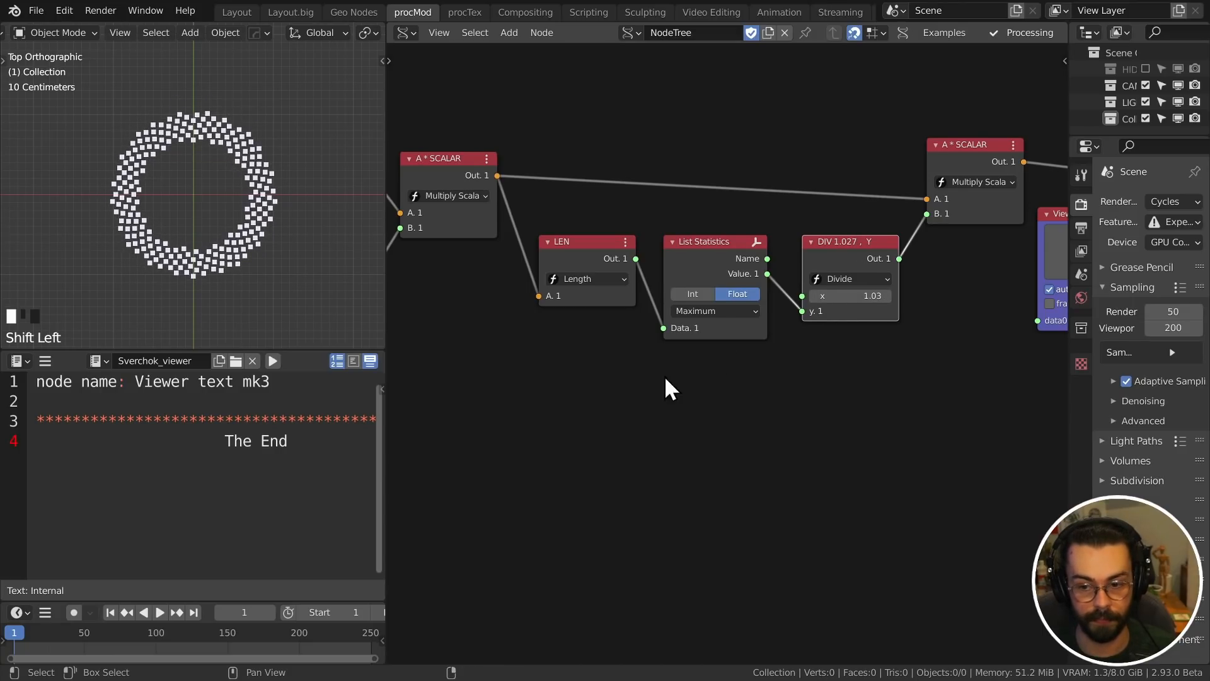
- Duplicate the EXPAND number node, place the copy below the EXPAND frame and enclose it in its own frame
scroll(684, 365, "down", 5)
middle_click_drag(578, 412, 779, 372)
scroll(779, 372, "down", 3)
middle_click_drag(619, 367, 705, 332)
key("shift+d")
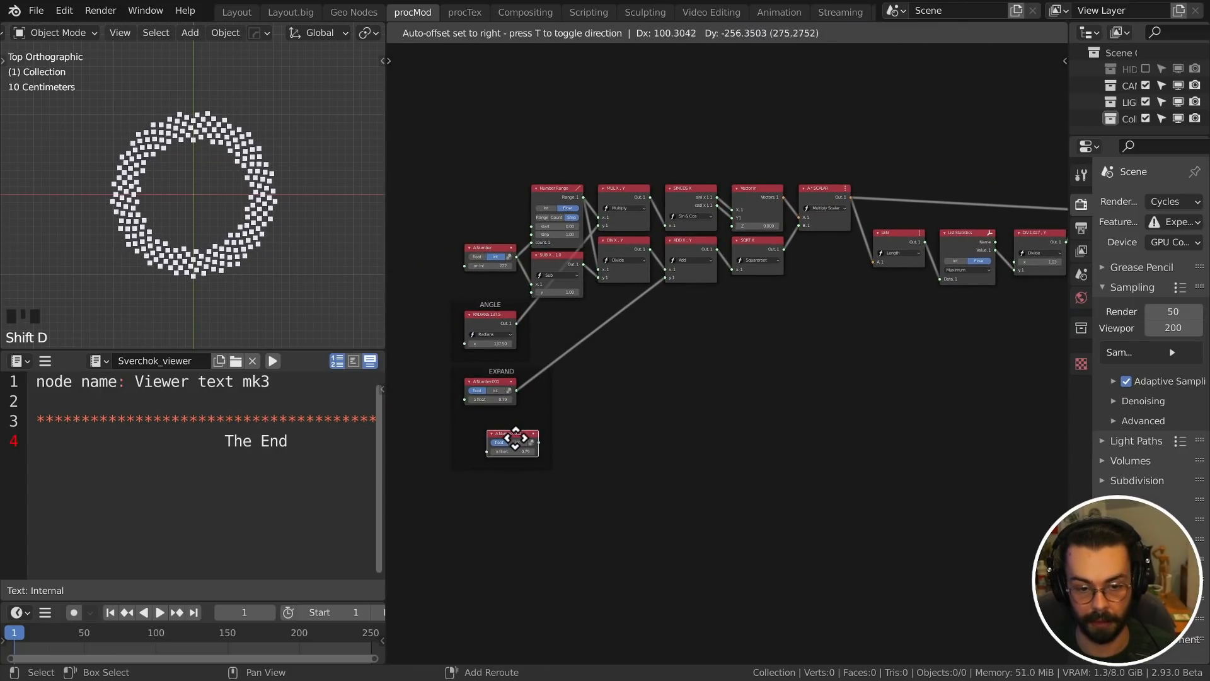
left_click(497, 444)
key("ctrl+j")
- Label the new frame RADIUS
left_click(502, 433)
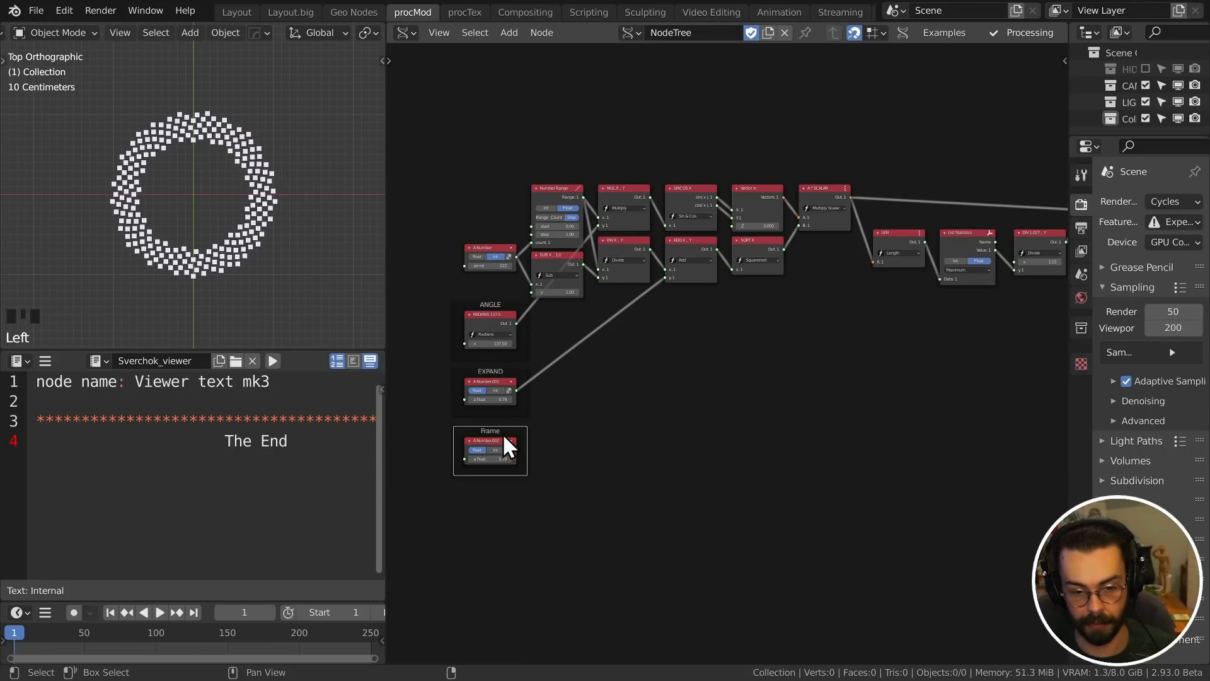
key("F2")
type("RADIUS")
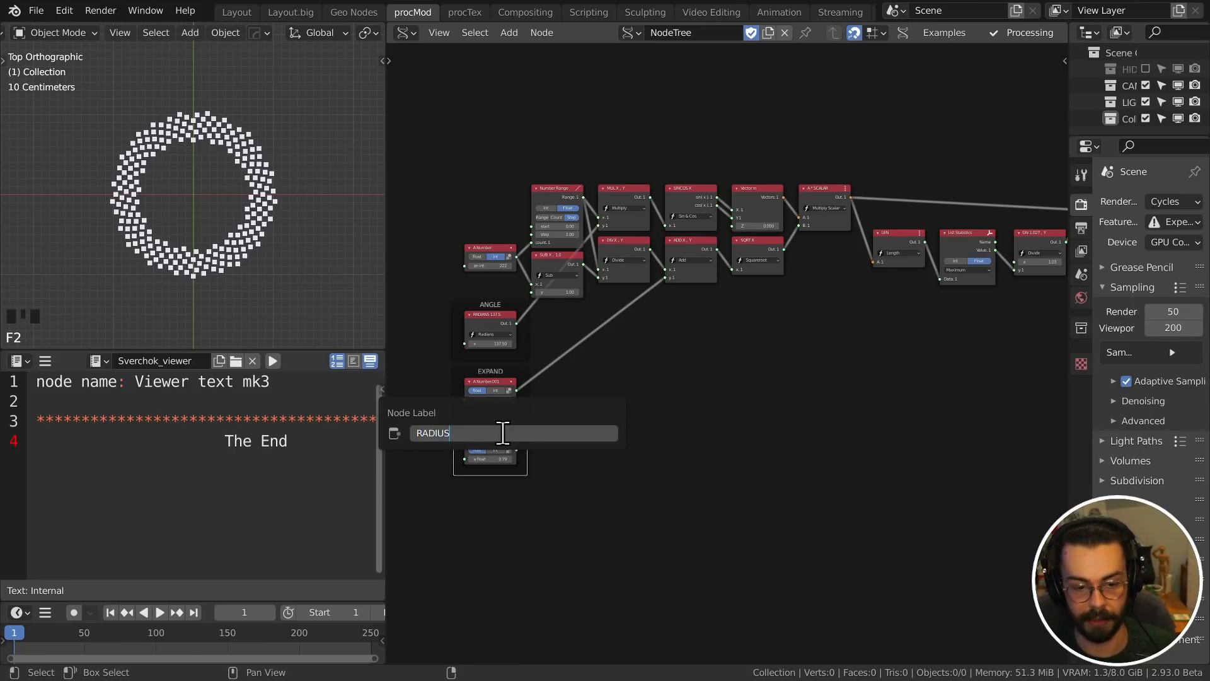
key("Return")
- Connect the RADIUS number to the Divide node's x input and set its value to 1
left_click(511, 459)
left_click(488, 465)
left_click_drag(489, 461, 1012, 262)
double_click(485, 460)
type("1")
key("Return")
middle_click_drag(987, 344, 883, 441)
scroll(466, 465, "up", 12)
scroll(883, 441, "up", 1)
scroll(884, 446, "up", 4)
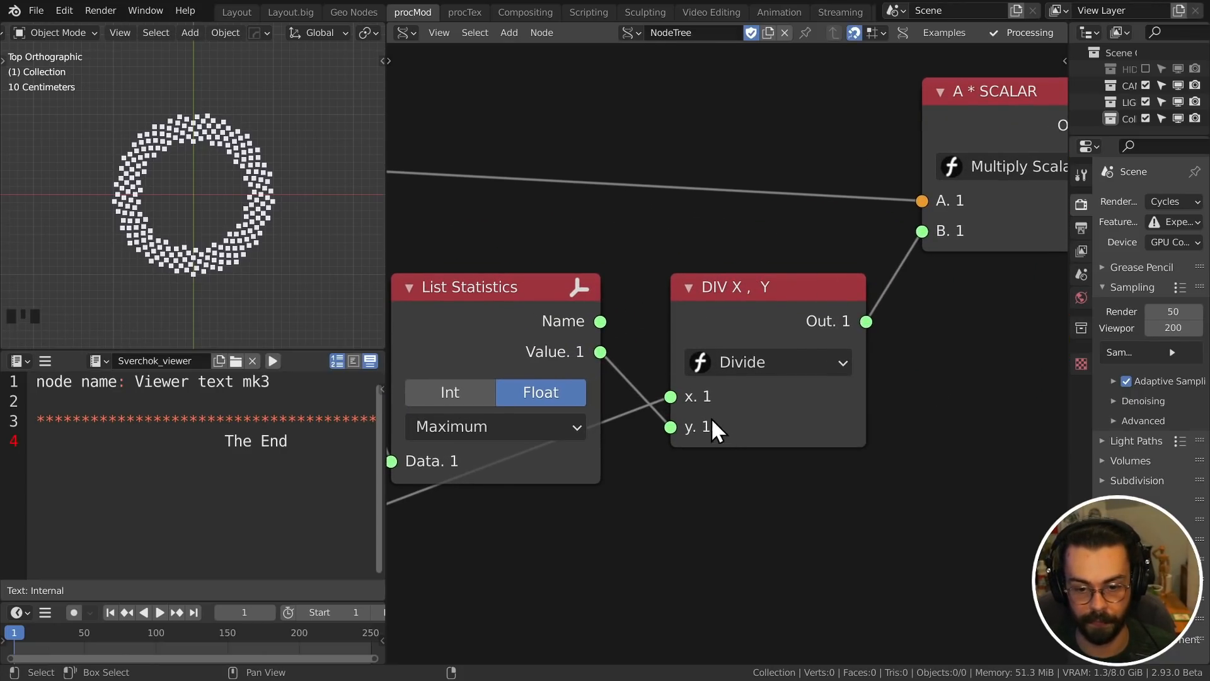
scroll(682, 393, "down", 3)
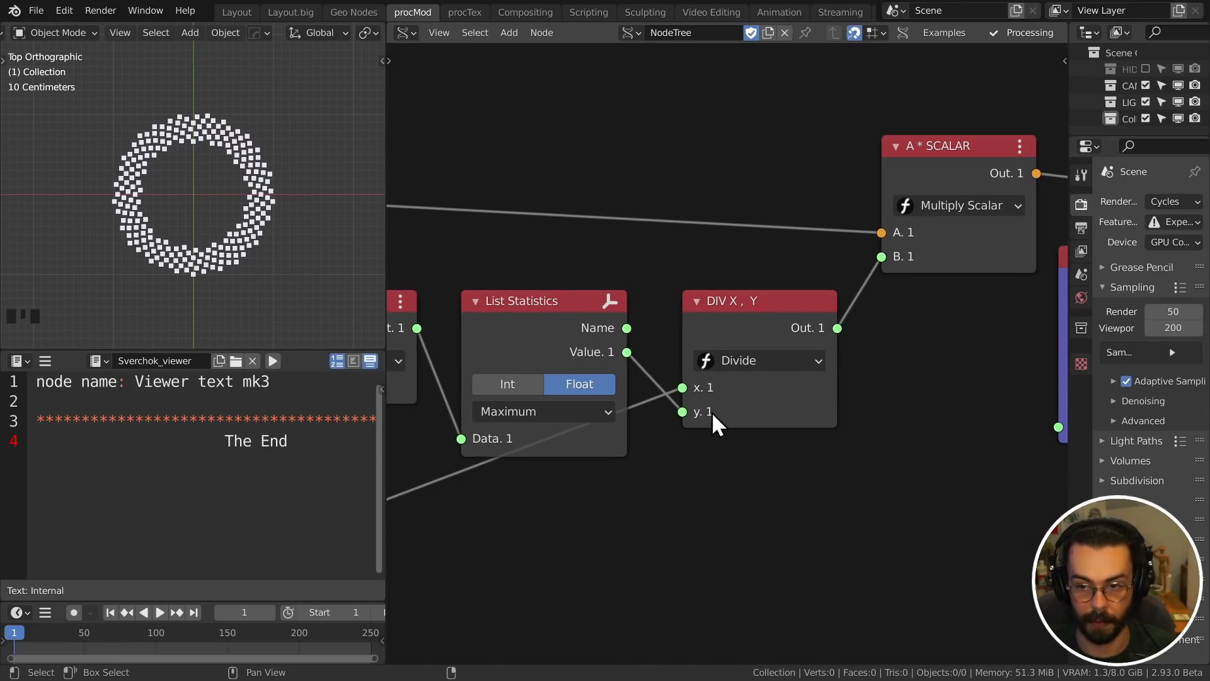
- Move the text viewer node out of the way, below the final Multiply Scalar and viewer nodes
scroll(709, 406, "down", 3)
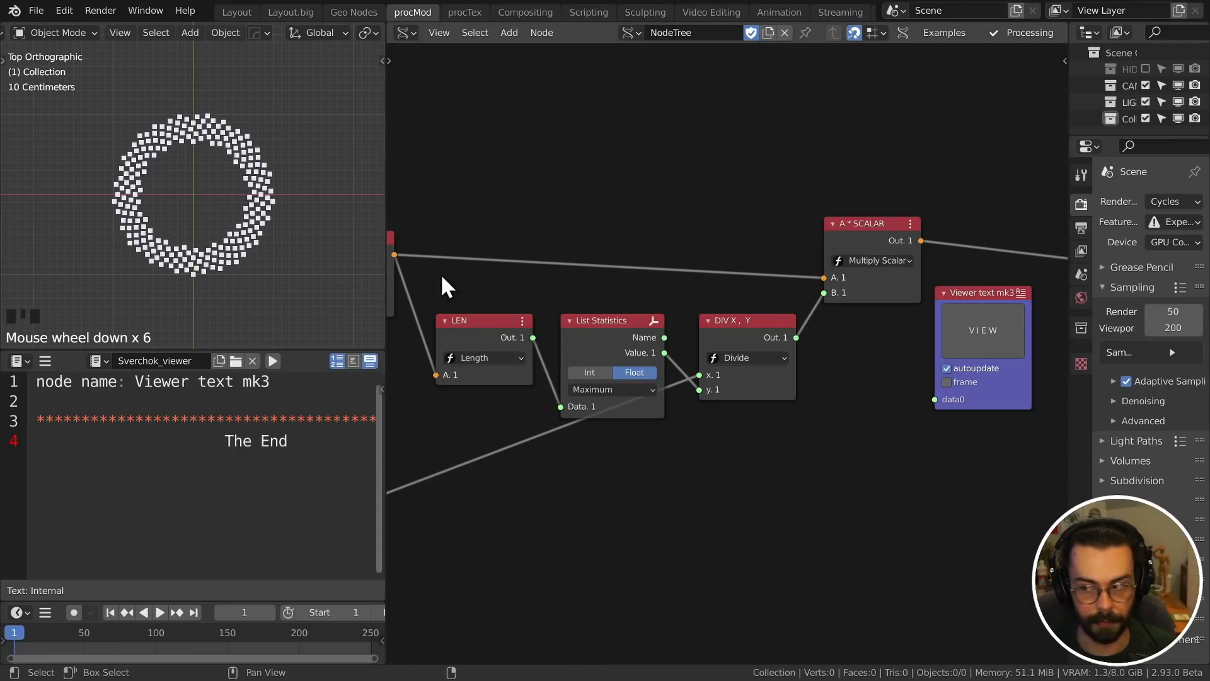
scroll(668, 300, "down", 7)
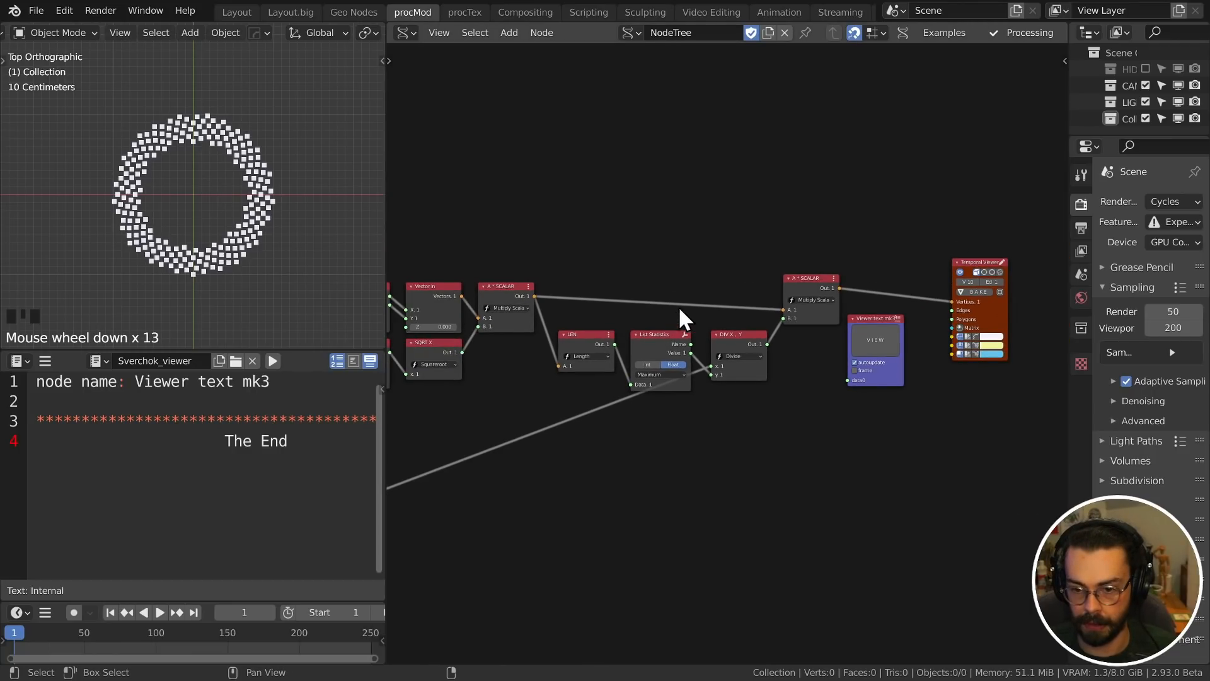
left_click_drag(888, 379, 972, 503)
- Try an EXPAND value of 0, then set it to about 0.23 to open a hole in the spiral
scroll(545, 468, "down", 4)
middle_click_drag(543, 470, 791, 405)
scroll(815, 414, "up", 1)
scroll(596, 497, "up", 1)
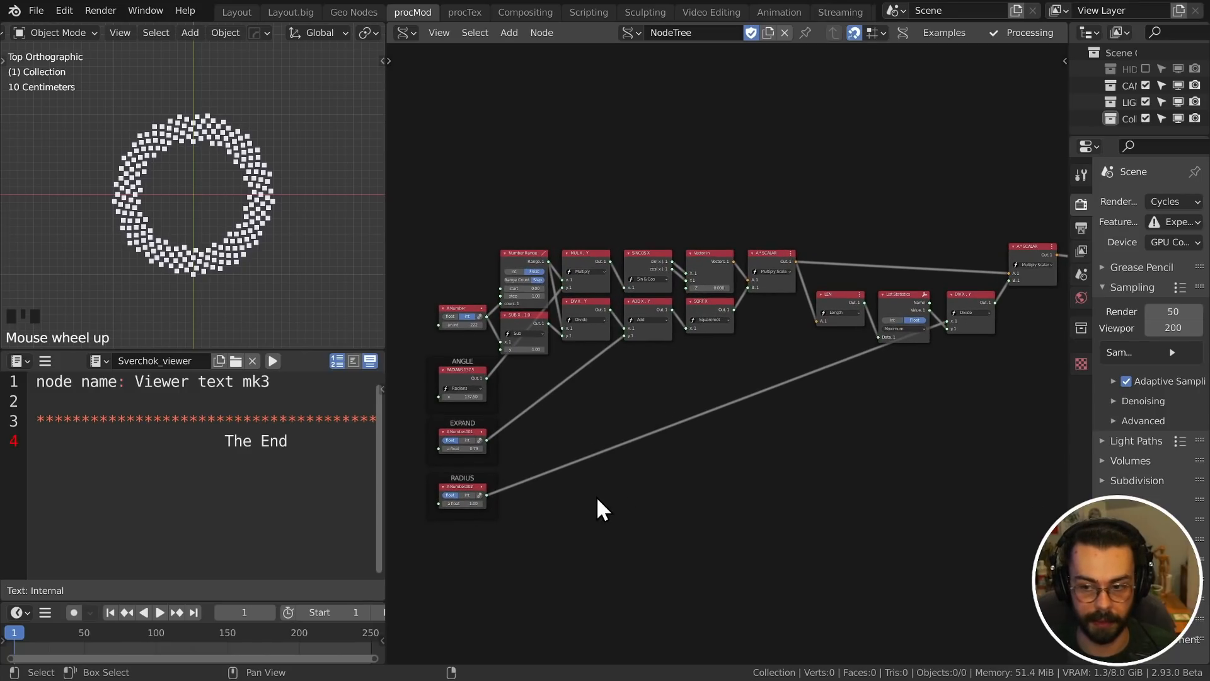
middle_click_drag(597, 497, 575, 492)
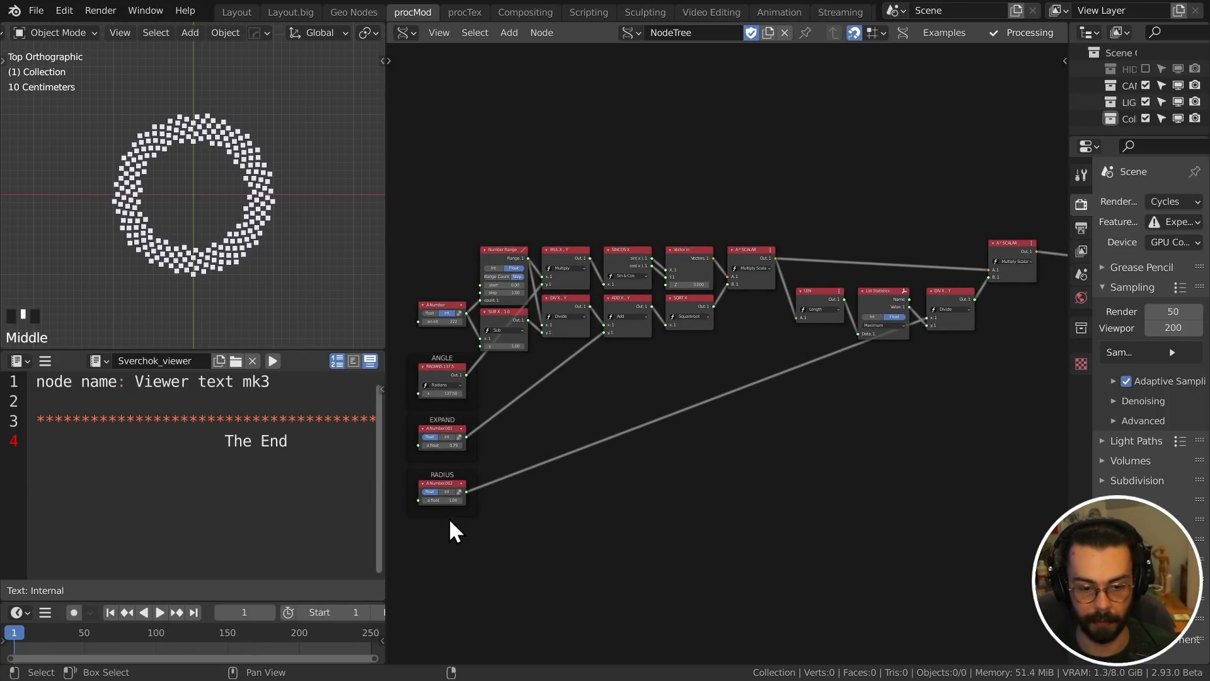
left_click_drag(438, 445, 438, 446)
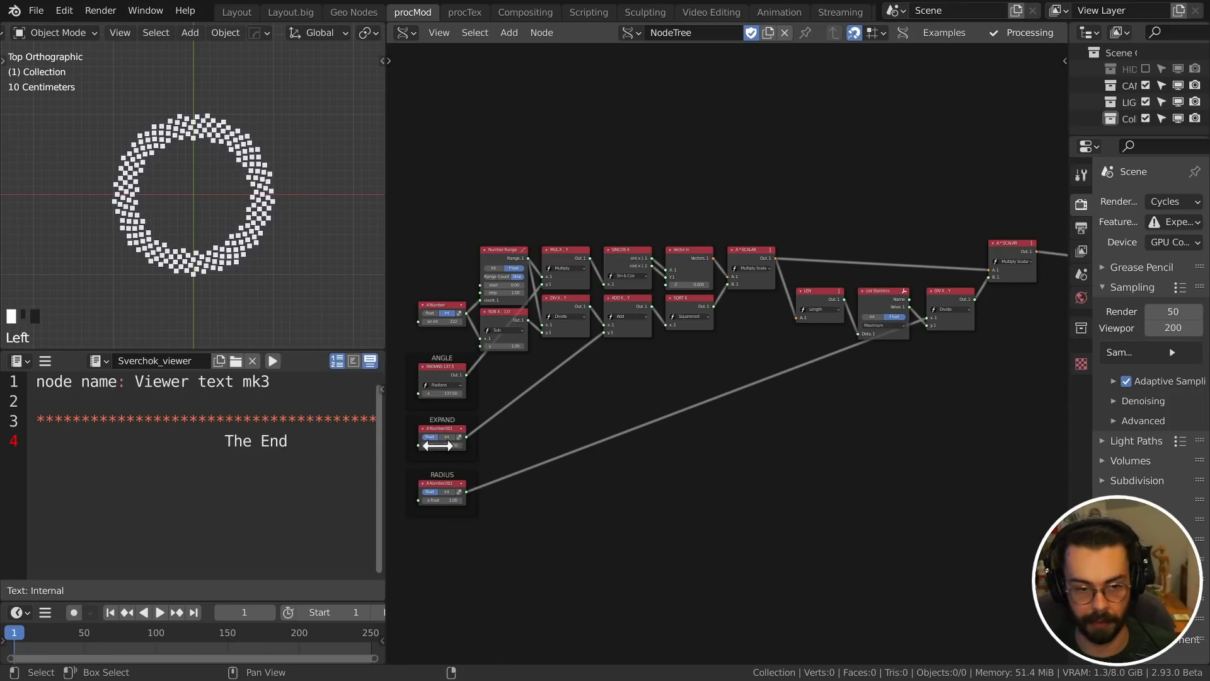
double_click(437, 445)
key("Return")
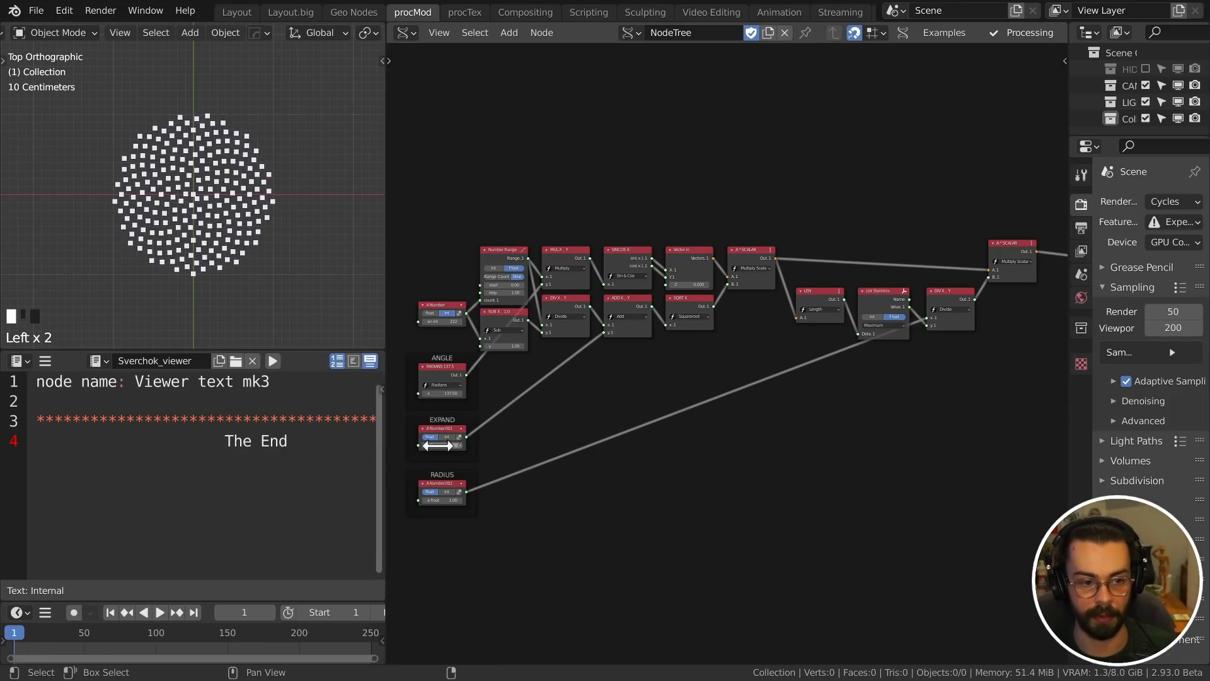
left_click_drag(438, 445, 439, 446, "shift")
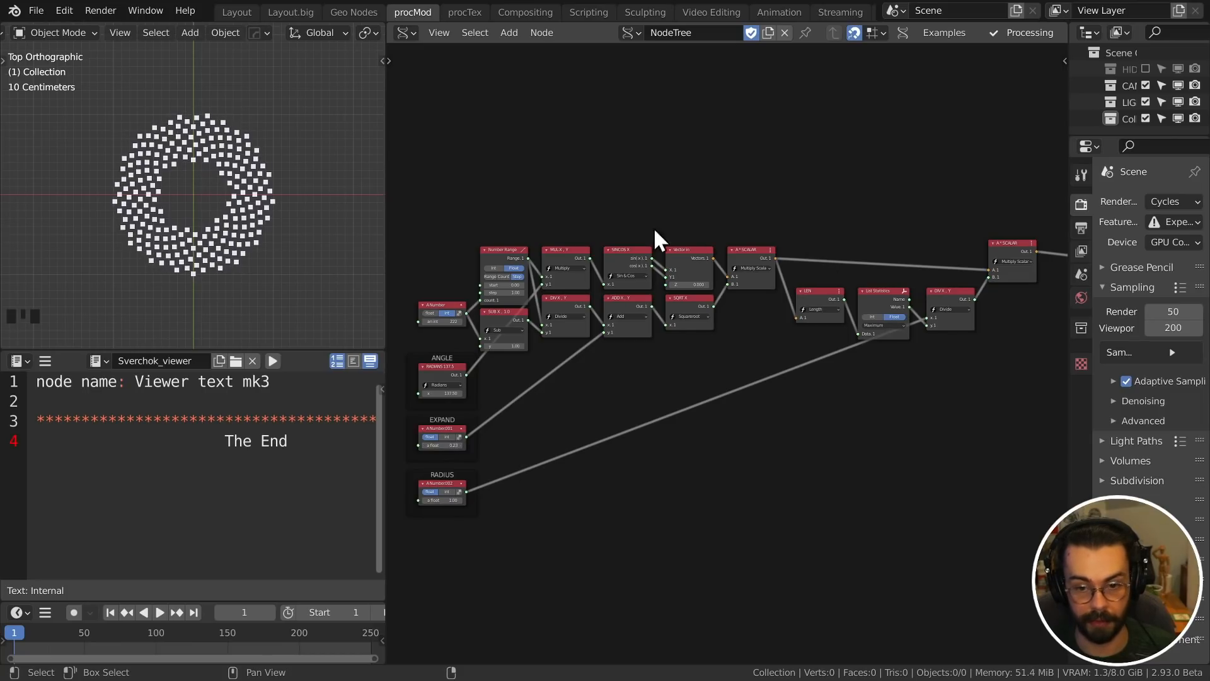
- Move the Length, List Statistics and Divide nodes closer to the first Multiply Scalar node
scroll(840, 259, "up", 3)
middle_click_drag(840, 259, 812, 293)
left_click_drag(795, 301, 946, 414)
key("g")
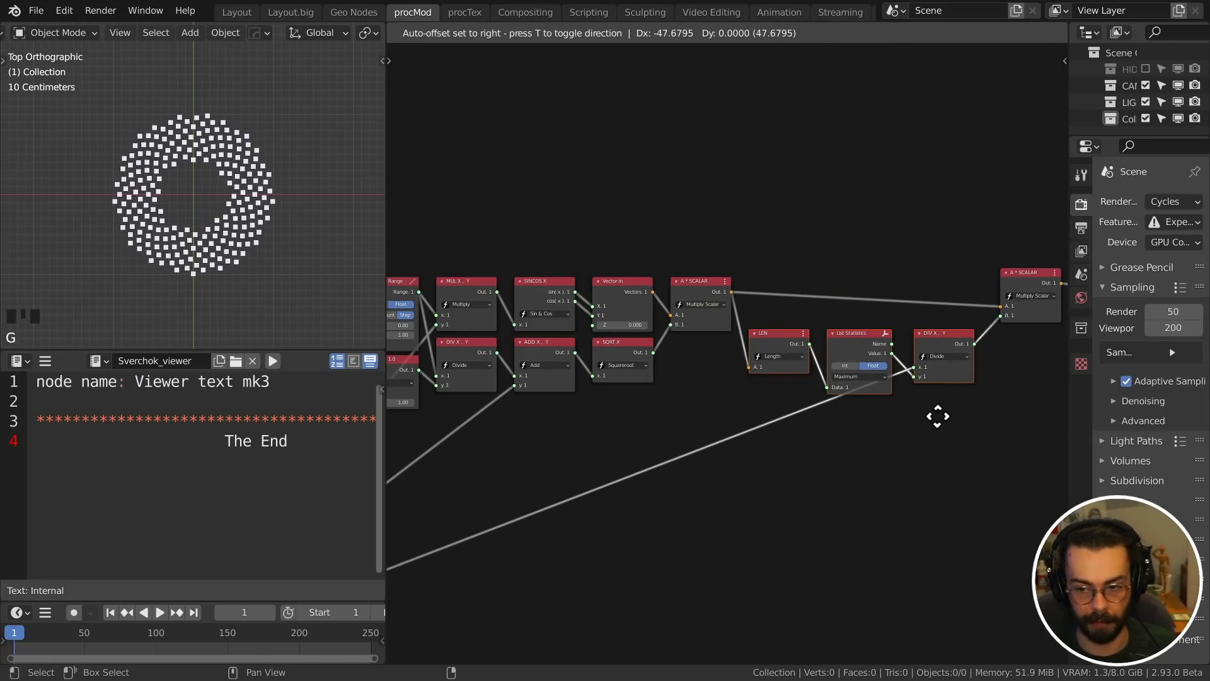
left_click(936, 406)
- Move the final Multiply Scalar node closer to the Divide node
middle_click_drag(959, 387, 786, 378)
left_click(867, 386)
key("g")
right_click(846, 376)
left_click_drag(821, 268, 875, 386)
key("g")
left_click(861, 393)
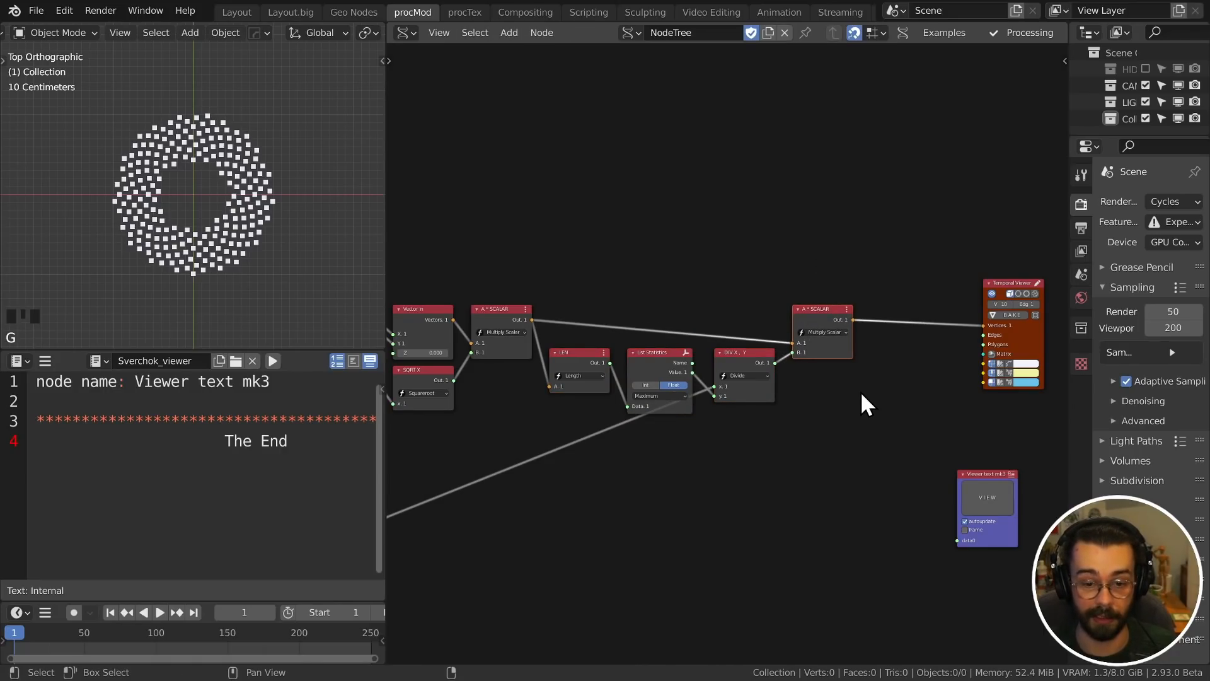
- Shift the Divide and final Multiply Scalar nodes slightly closer to the List Statistics node
left_click_drag(836, 414, 785, 343)
key("g")
left_click(731, 269)
key("g")
left_click(722, 271)
double_click(721, 271)
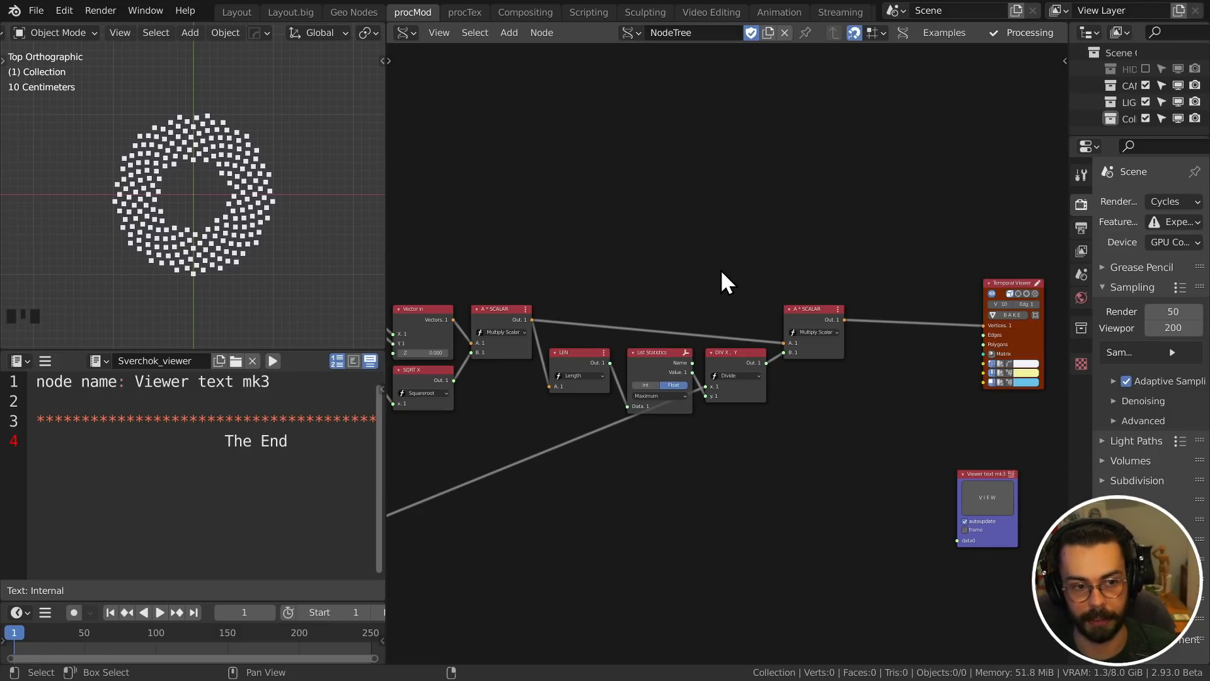
- Select all the spiral nodes with their ANGLE, EXPAND and RADIUS frames, through the final Multiply Scalar, and copy them
scroll(721, 271, "down", 3)
middle_click_drag(522, 290, 709, 279)
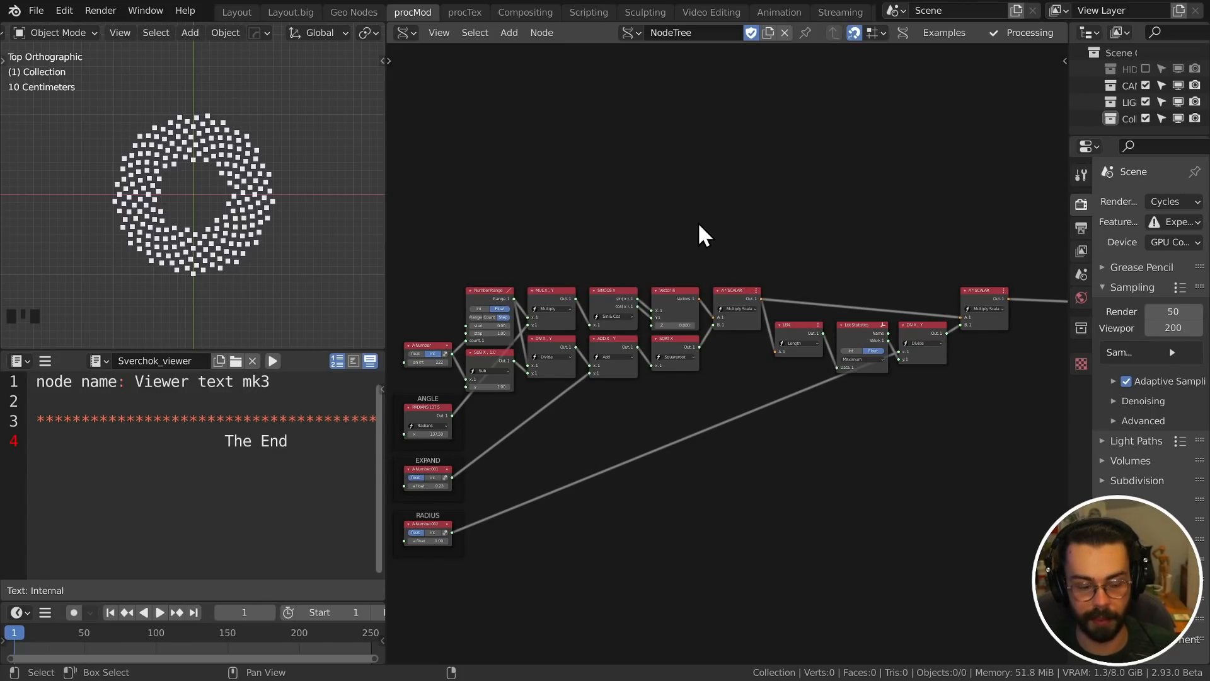
scroll(719, 221, "down", 1)
middle_click_drag(719, 221, 778, 200)
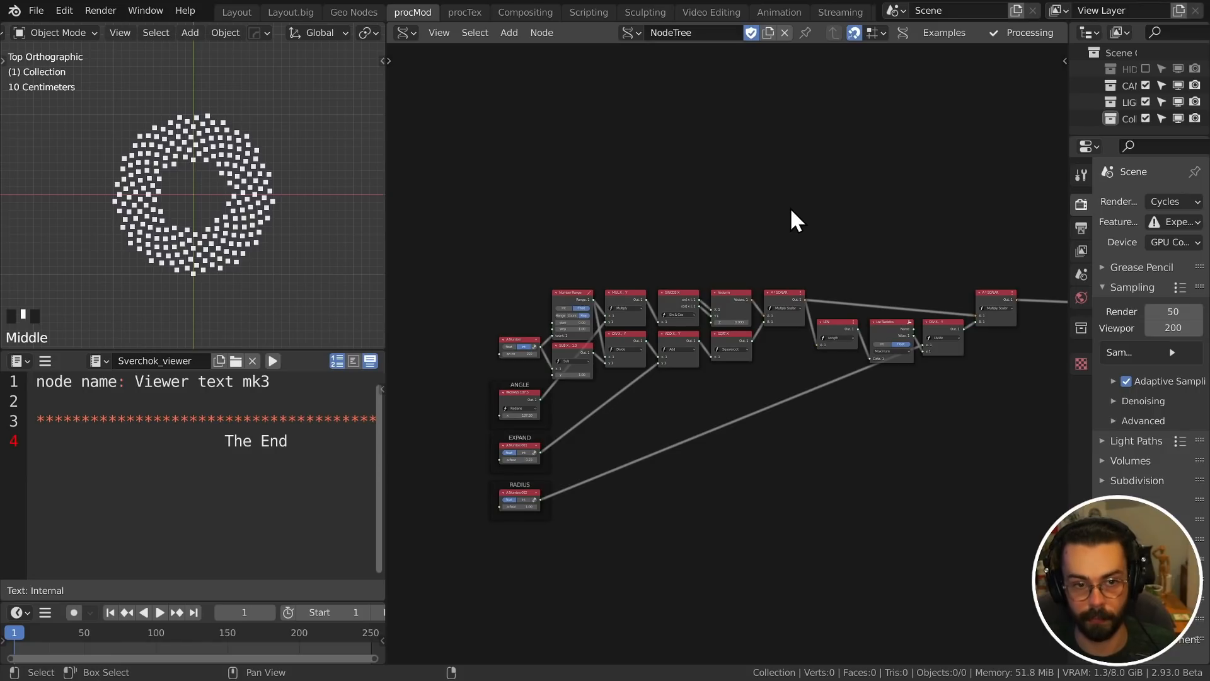
left_click_drag(455, 187, 1037, 604)
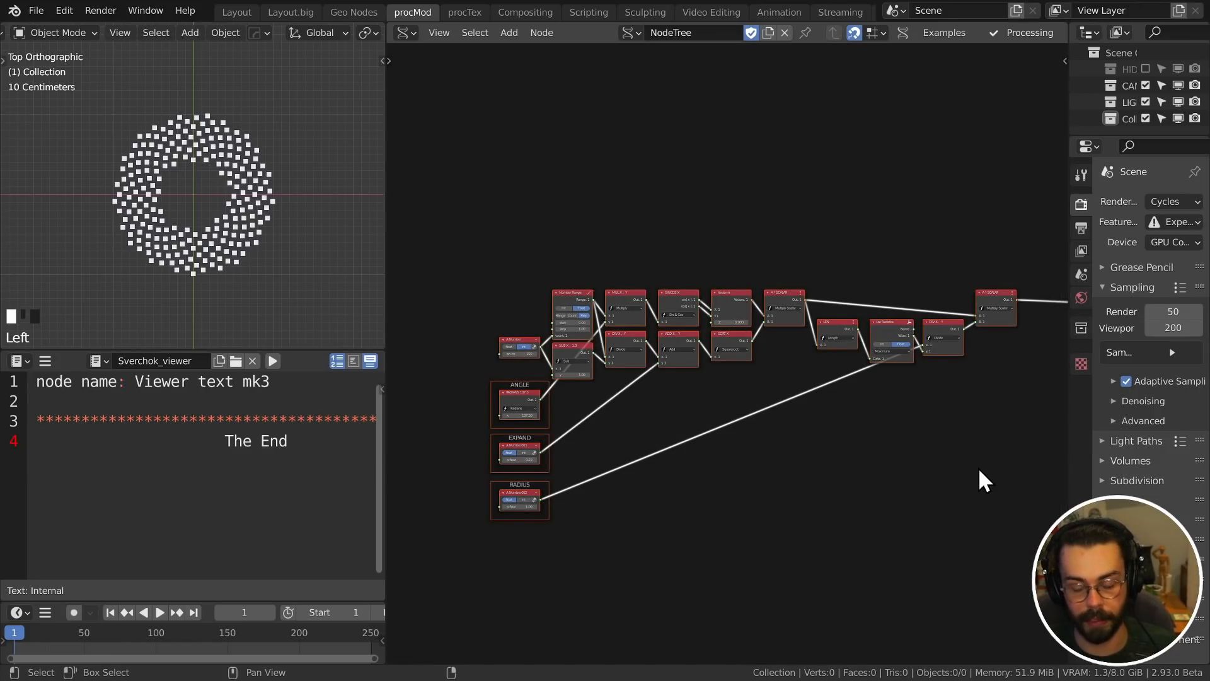
left_click(987, 319, "shift")
key("ctrl+c")
- Add a group node above the spiral network and paste the copied nodes inside its new Sverchok group
middle_click_drag(762, 165, 743, 225)
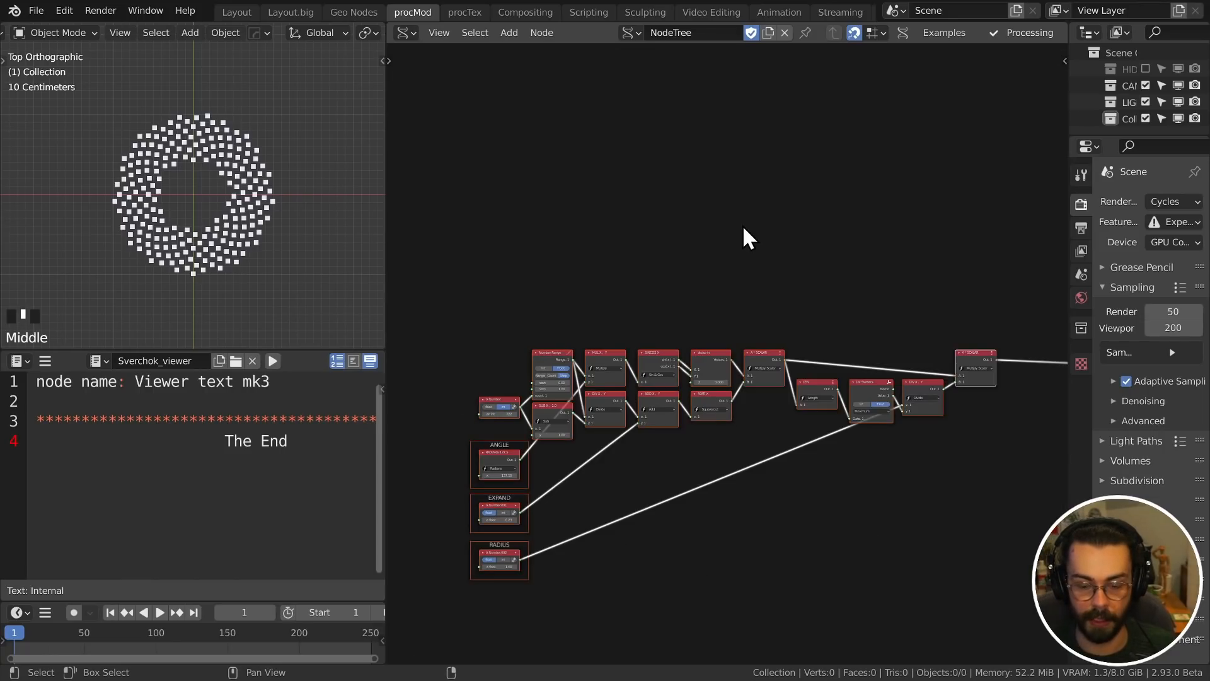
key("shift+a")
mouse_move(697, 594)
left_click(820, 592)
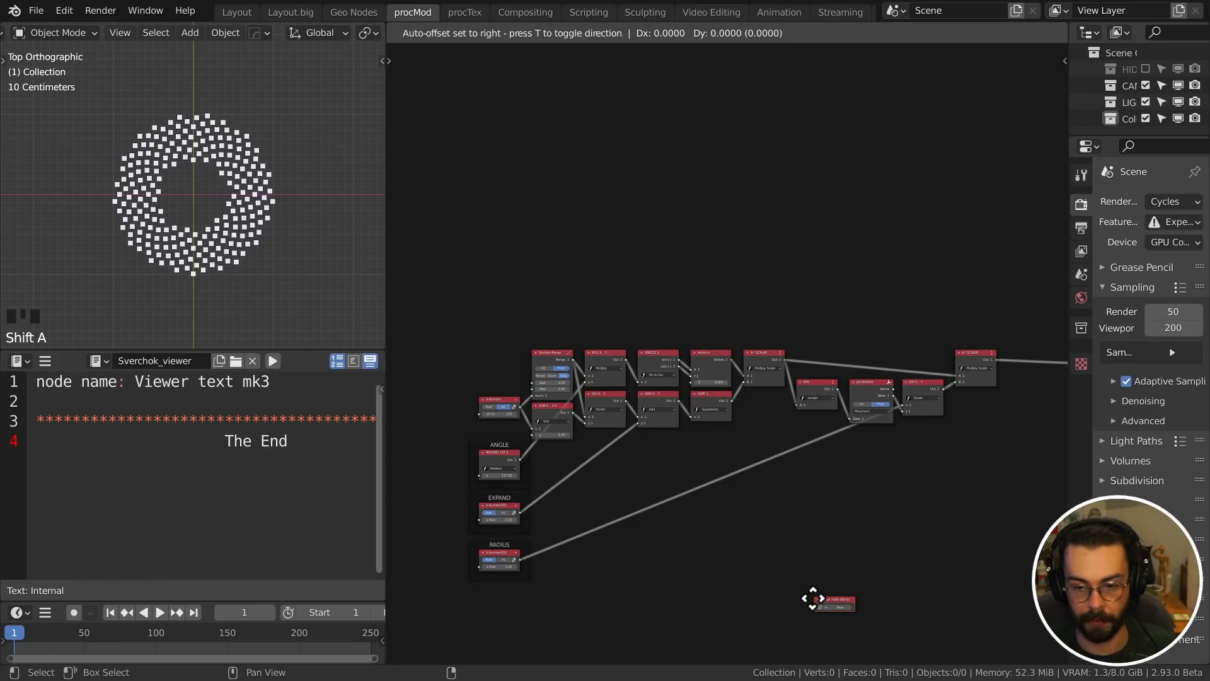
left_click(706, 226)
key("ctrl+v")
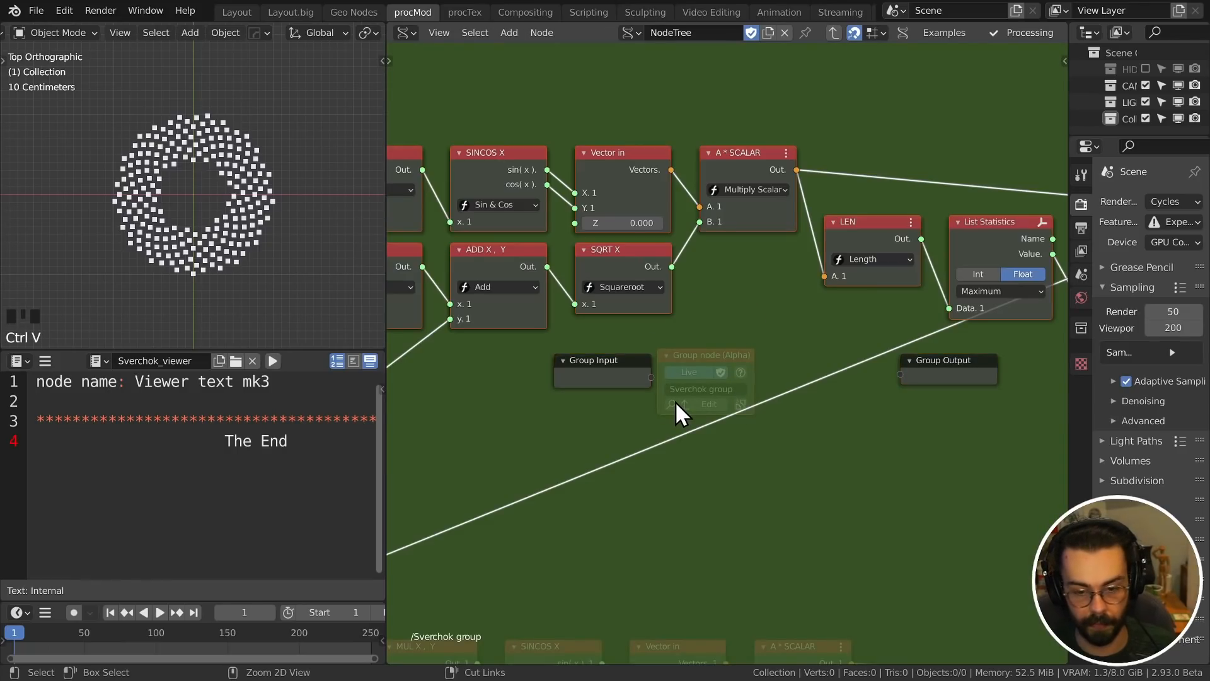
- Place the Group Output node after the final Multiply Scalar node and connect that node's output to it
scroll(728, 395, "down", 10)
left_click_drag(909, 408, 815, 355)
middle_click_drag(855, 380, 619, 457)
key("g")
left_click(824, 377)
middle_click_drag(828, 378, 804, 390)
scroll(804, 390, "up", 8)
left_click_drag(728, 364, 764, 361)
- Place the Group Input node ahead of the A Number node and connect it to that node's integer input
scroll(767, 401, "down", 6)
middle_click_drag(471, 408, 927, 376)
left_click(840, 433)
key("g")
left_click(538, 345)
scroll(542, 349, "up", 8)
left_click_drag(645, 341, 553, 406)
- Set the group's Int input to type int with a default of 200 and name it Count
key("n")
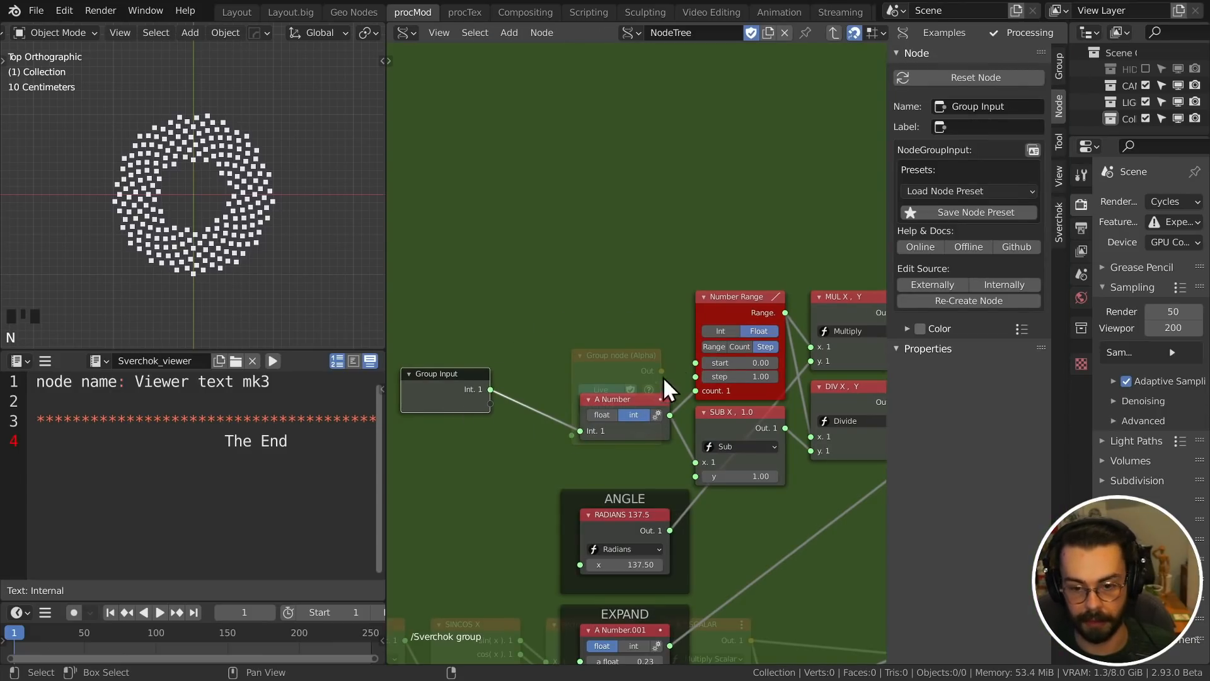
left_click(1059, 63)
left_click(1021, 219)
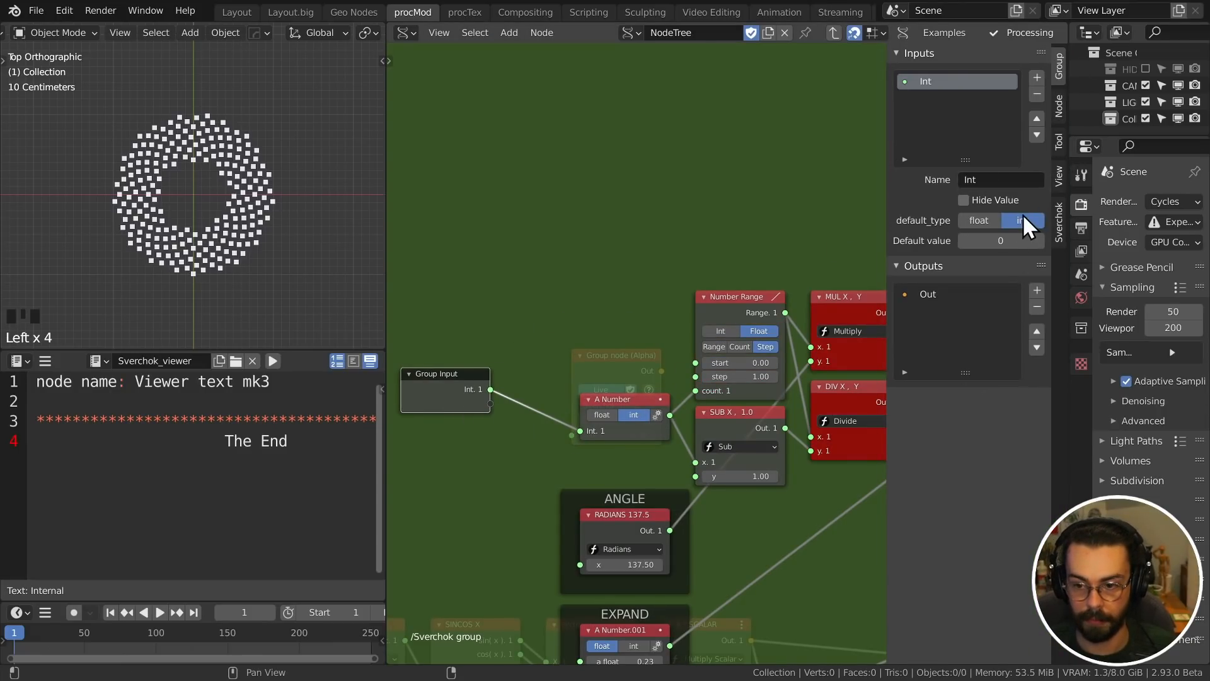
double_click(1018, 242)
type("200")
key("Return")
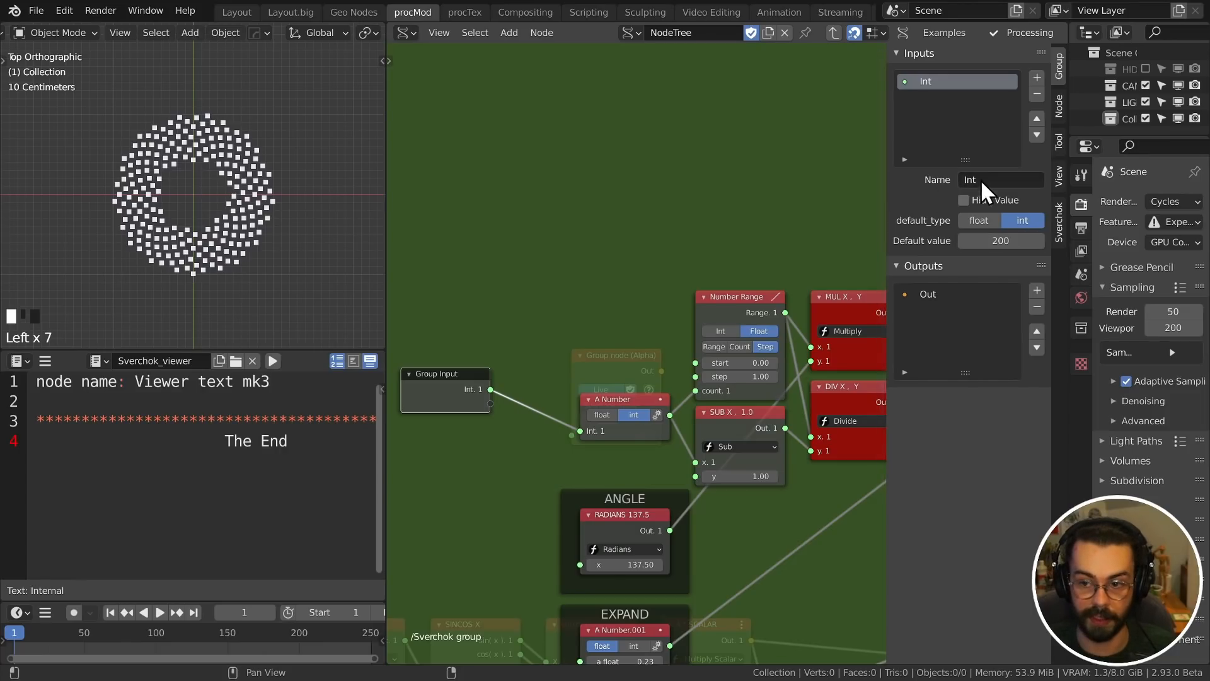
left_click(1001, 177)
type("C")
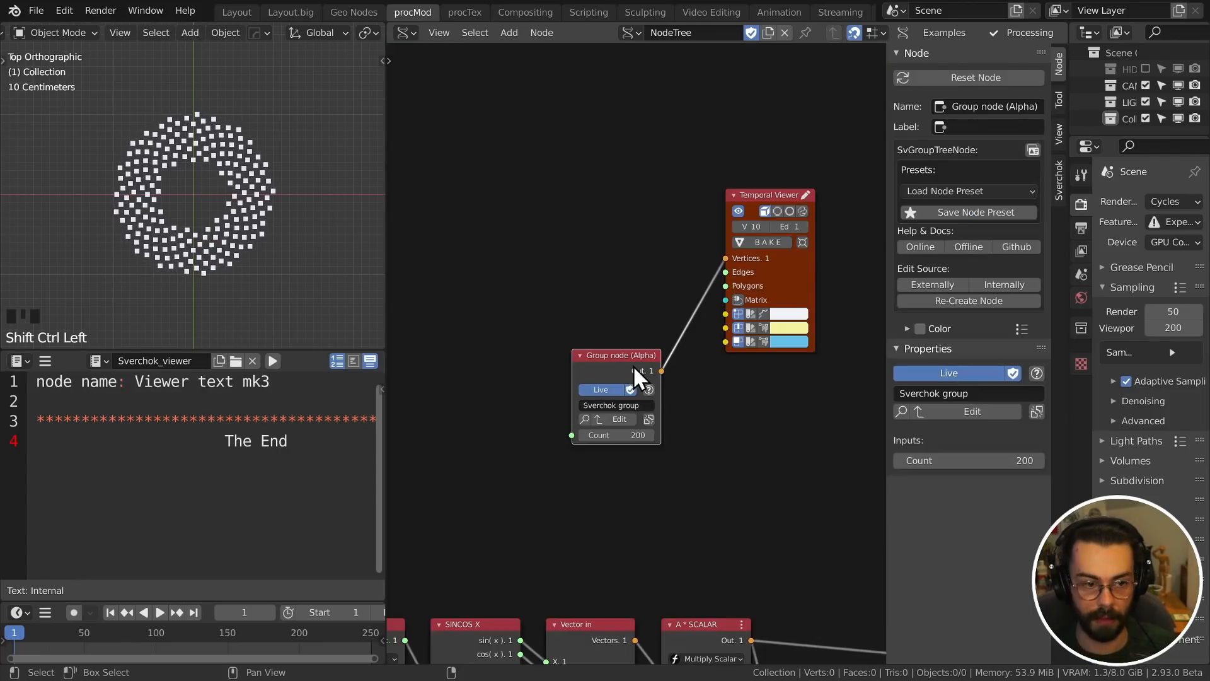
- Try a different Count on the group node, then set it back to 200
left_click_drag(606, 435, 637, 435)
left_click(609, 435)
type("200")
key("Return")
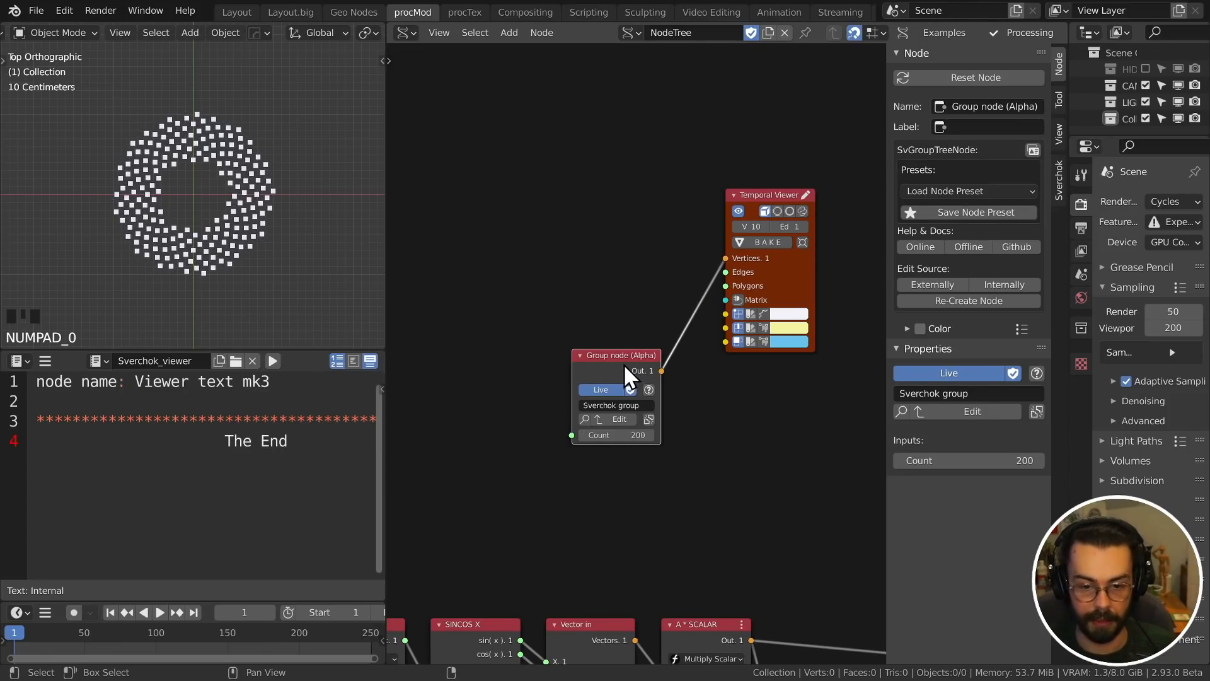
- Inside the group, connect a new group input to the Radians node, name it Angle and set its default to 137.5
key("Tab")
scroll(621, 384, "down", 5)
middle_click_drag(527, 351, 536, 270)
left_click(539, 265)
key("g")
left_click_drag(554, 348, 635, 379)
double_click(935, 99)
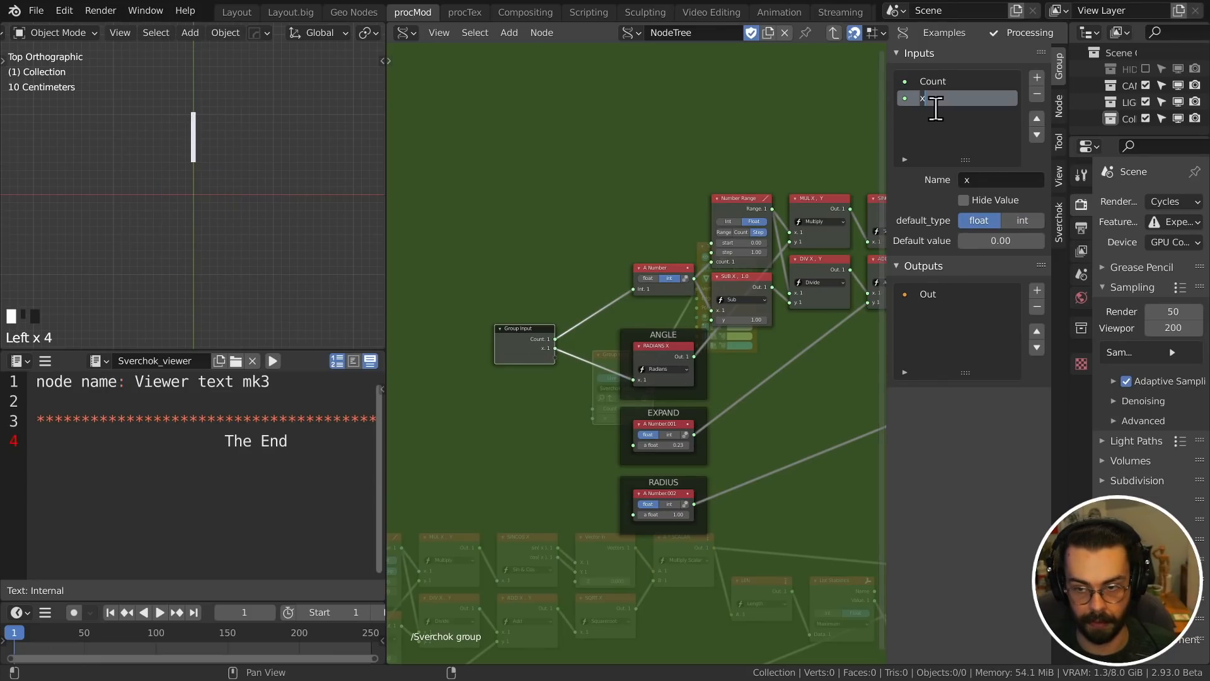
type("Angle")
key("Return")
key("Tab")
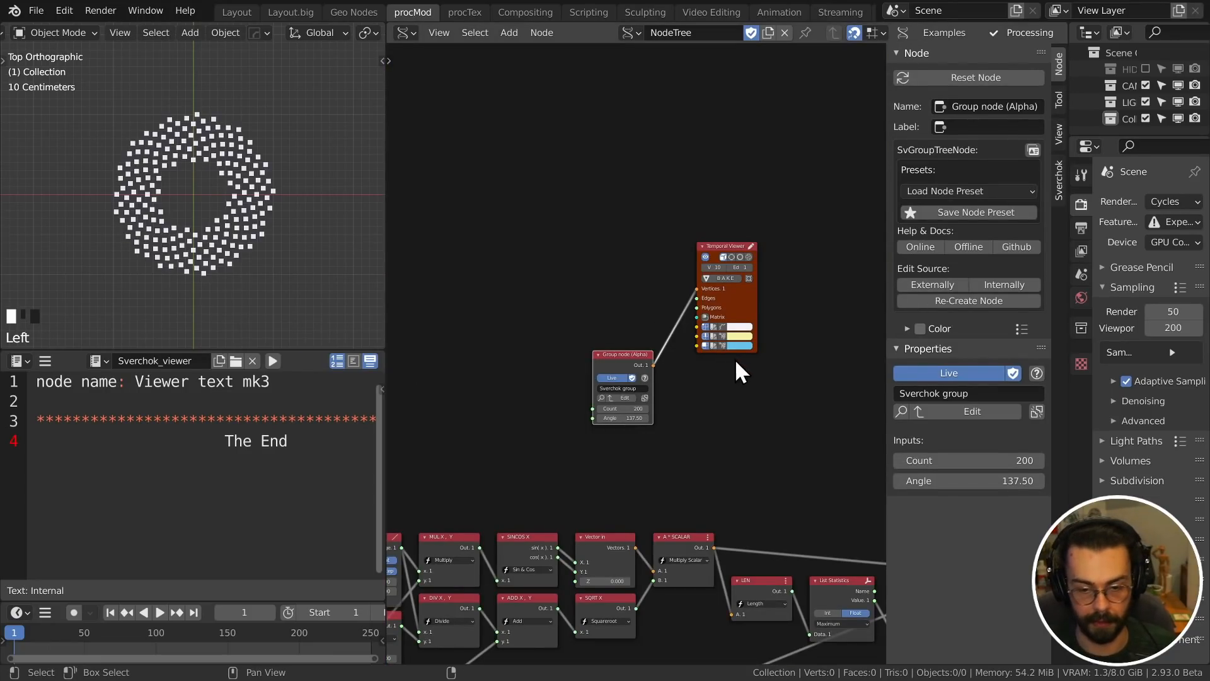
- Connect two new group inputs to the EXPAND and RADIUS number nodes inside the group
key("Tab")
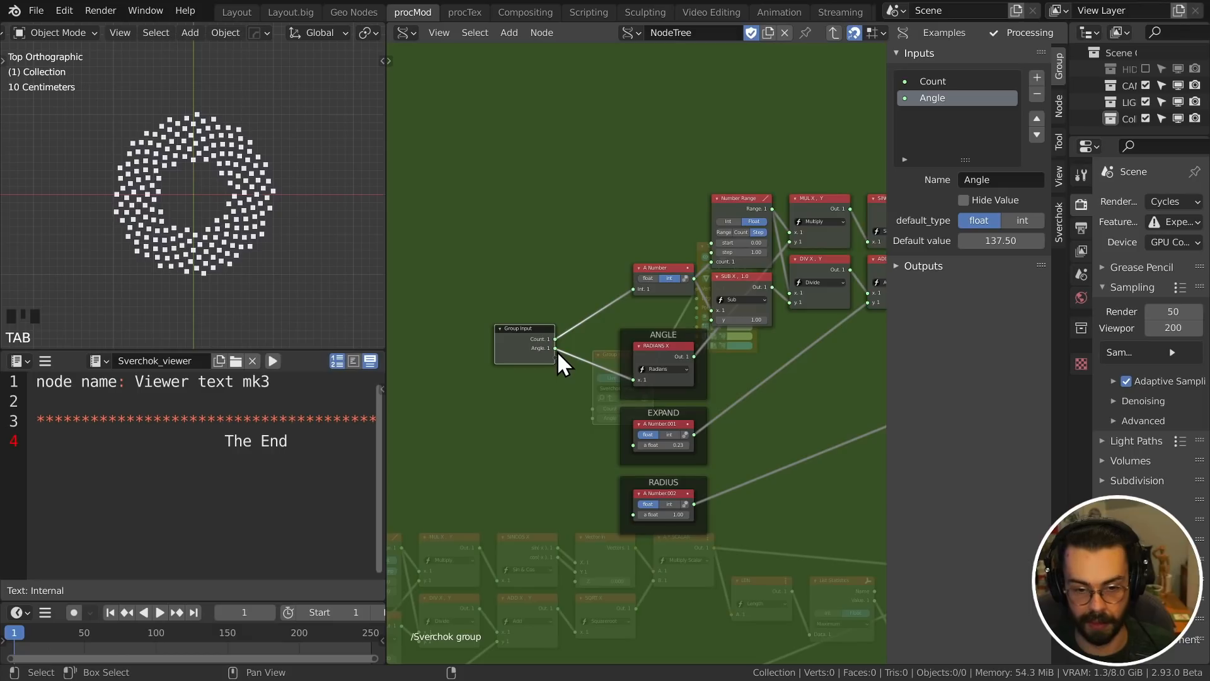
left_click_drag(555, 357, 633, 445)
left_click_drag(558, 368, 633, 515)
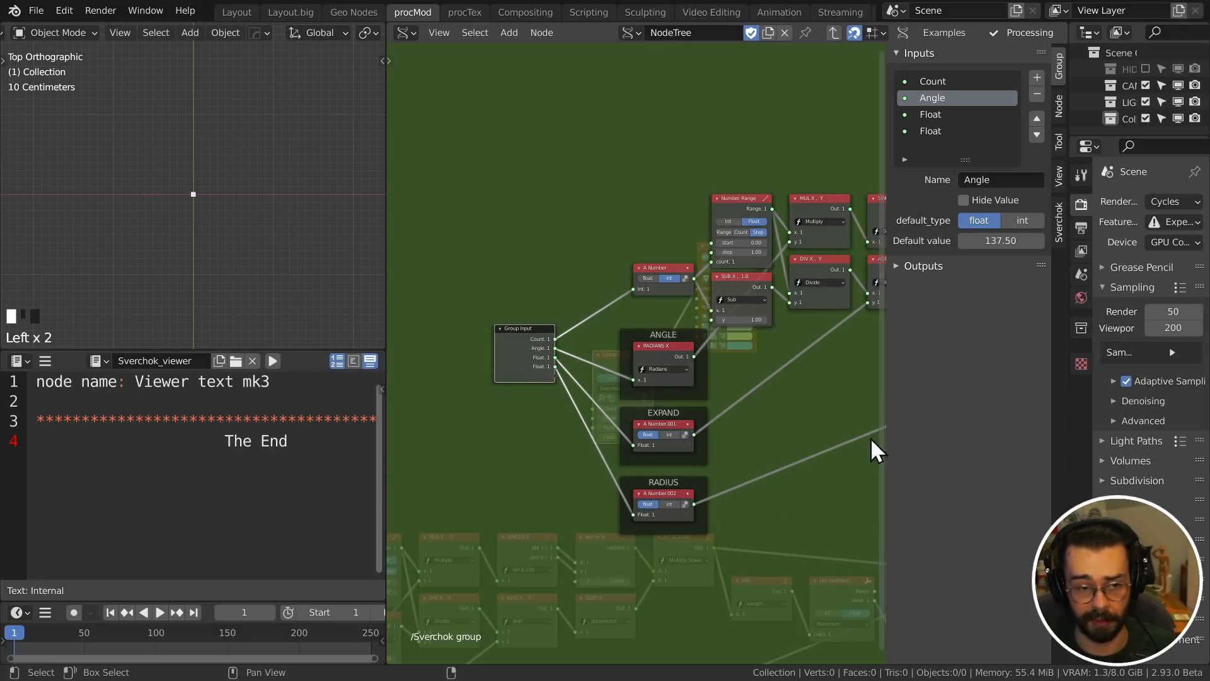
- Name the group's last Float input Radius, give it a default of 1 and leave the group
left_click(970, 131)
left_click(986, 181)
type("R")
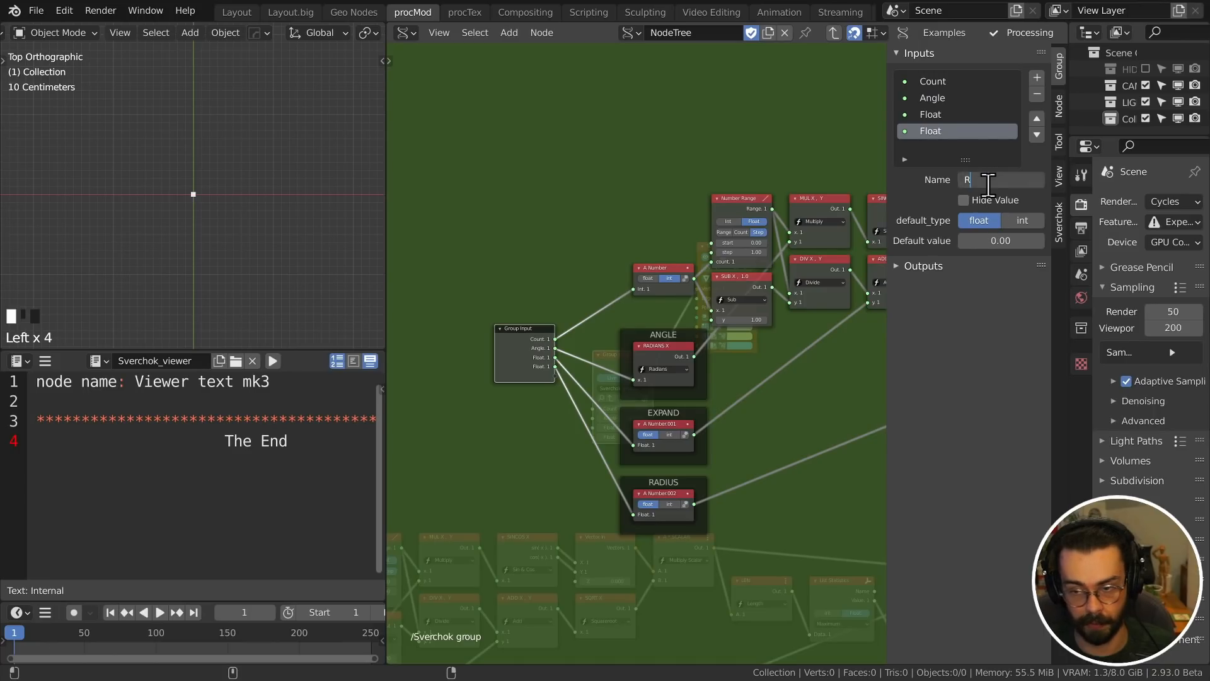
type("adius")
key("Return")
key("Tab")
key("n")
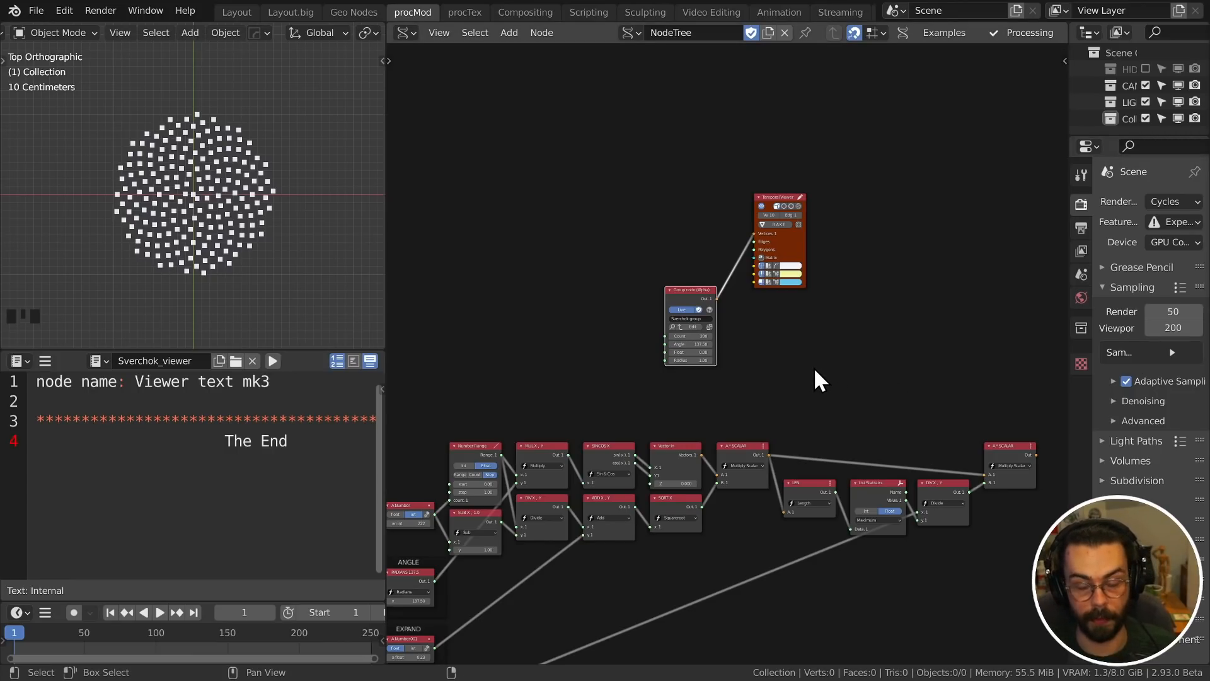
- Examine the group node's exposed inputs alongside the original framed ANGLE, EXPAND and RADIUS controls
scroll(815, 369, "up", 7)
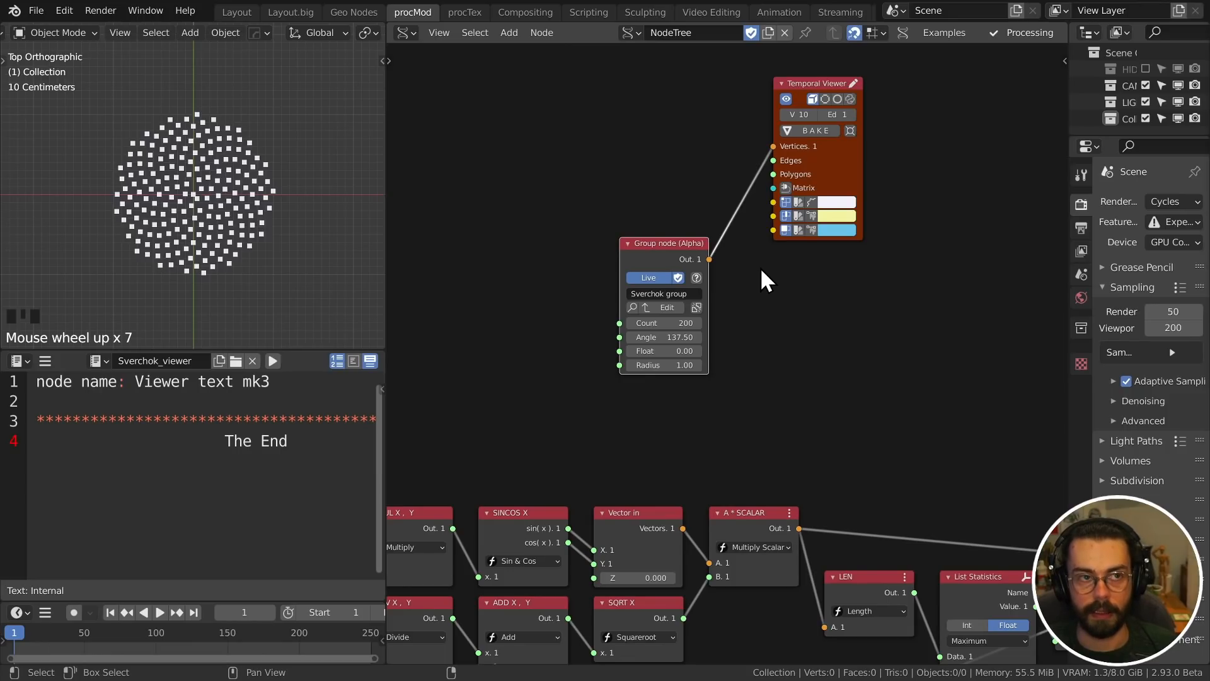
scroll(760, 267, "down", 6)
middle_click_drag(616, 311, 759, 221)
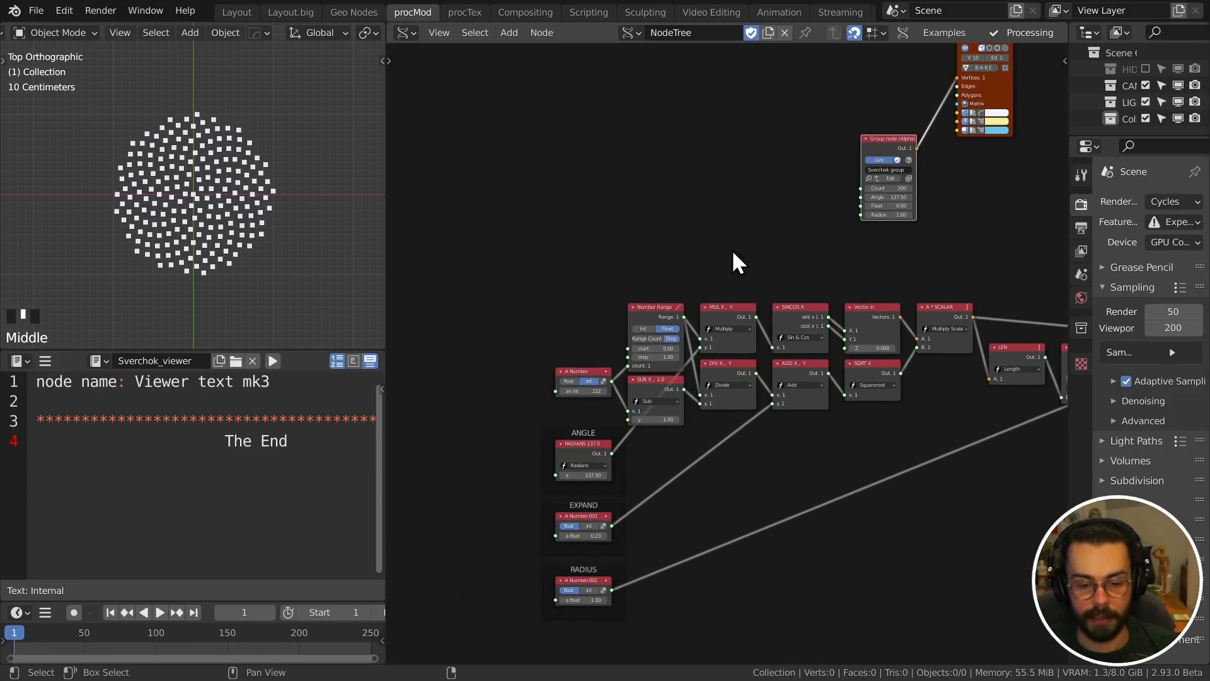
scroll(754, 410, "up", 6)
middle_click_drag(851, 527, 713, 404)
left_click_drag(523, 322, 782, 466)
scroll(859, 157, "down", 3)
middle_click_drag(859, 157, 614, 428)
scroll(615, 429, "up", 5)
scroll(615, 429, "down", 1)
- Reopen the group for editing and rename its remaining Float input to Expand
left_click(640, 261)
key("Tab")
scroll(640, 261, "down", 5)
middle_click_drag(640, 261, 678, 266)
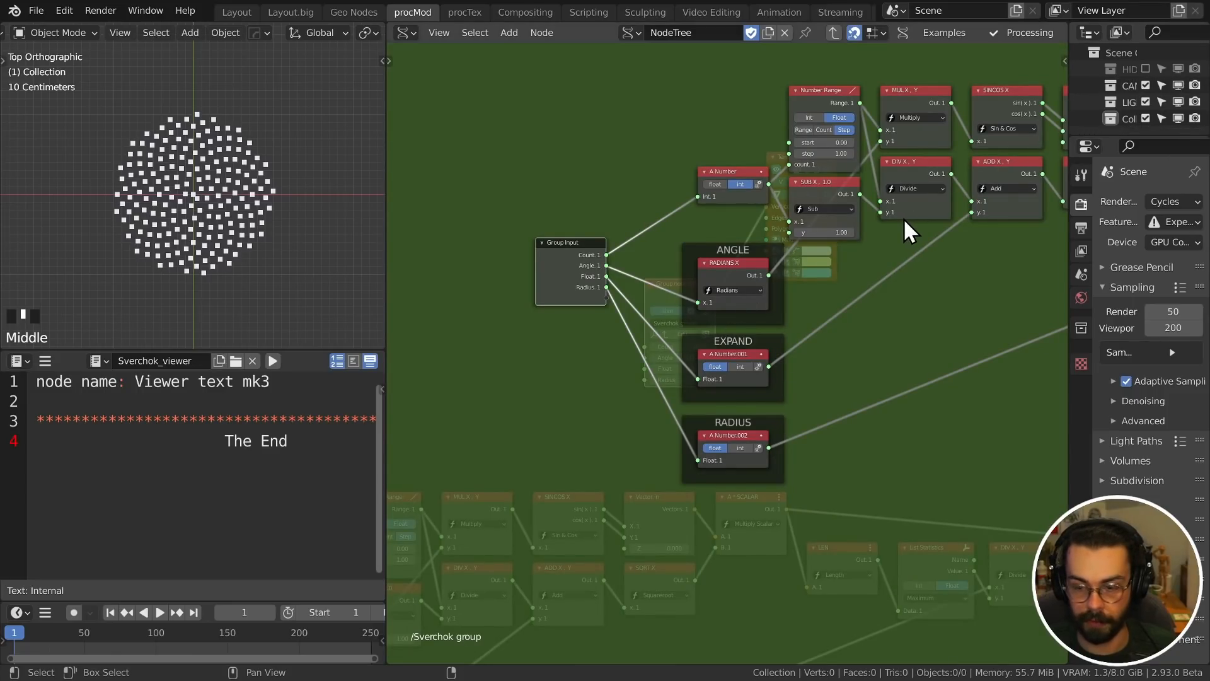
key("n")
double_click(938, 117)
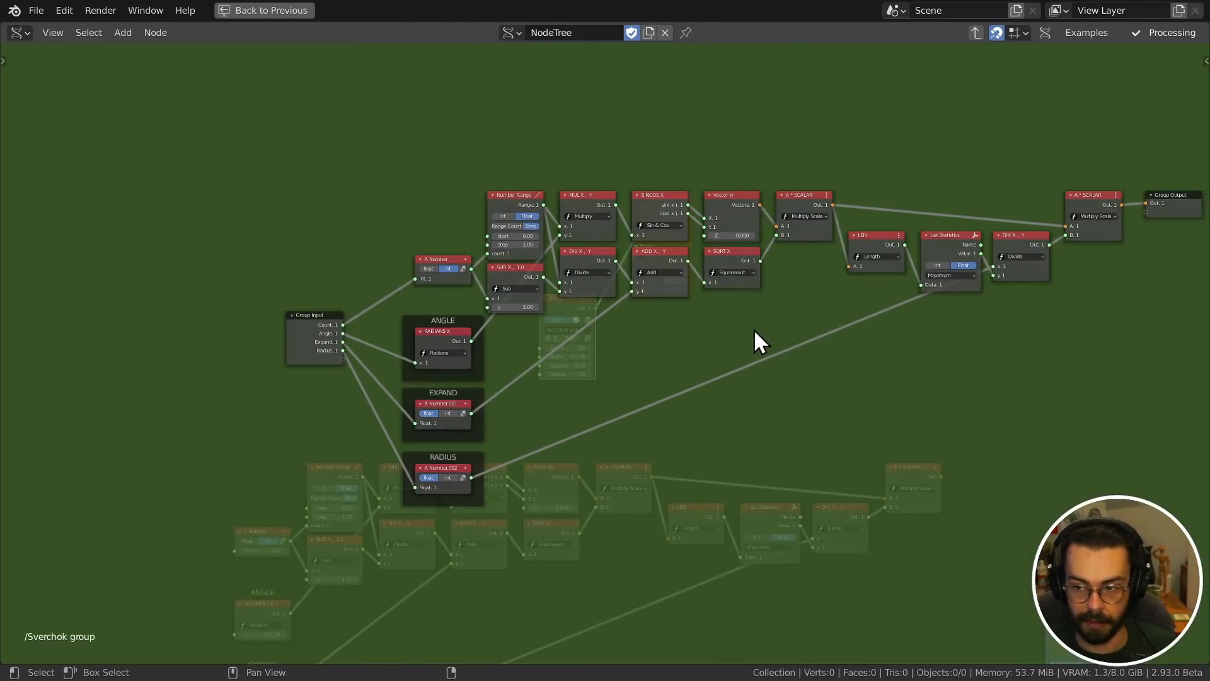
- Rename the group's existing output to Vertices
middle_click_drag(753, 340, 635, 339)
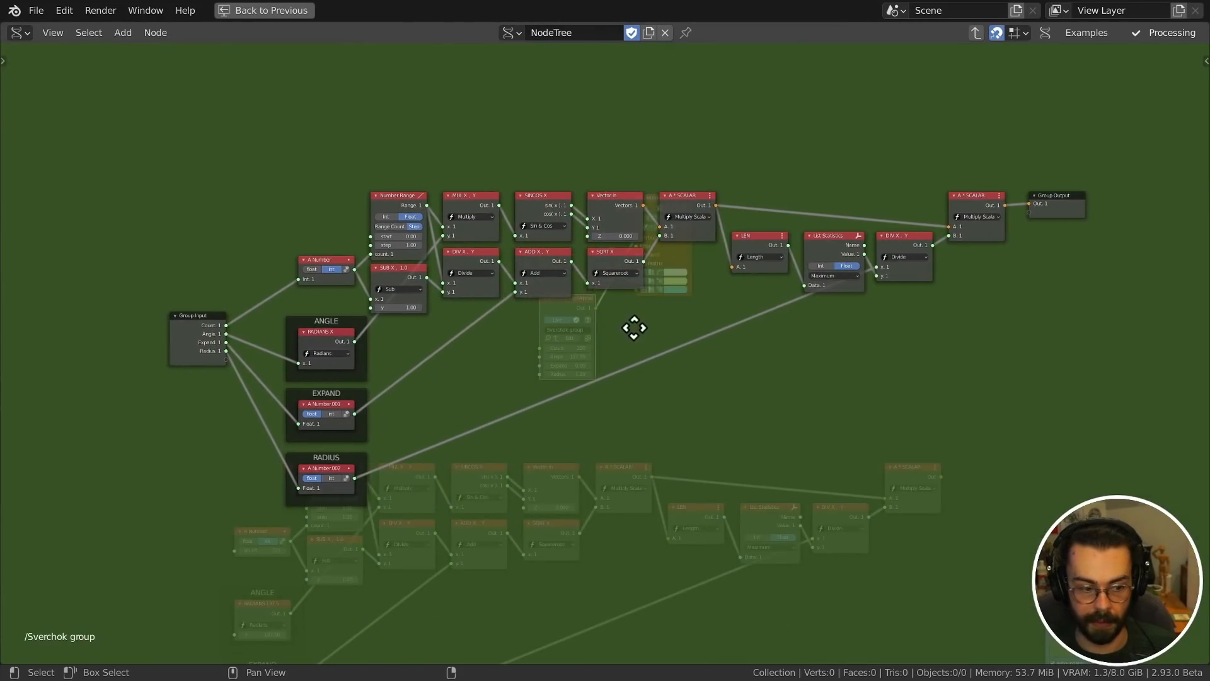
key("Home")
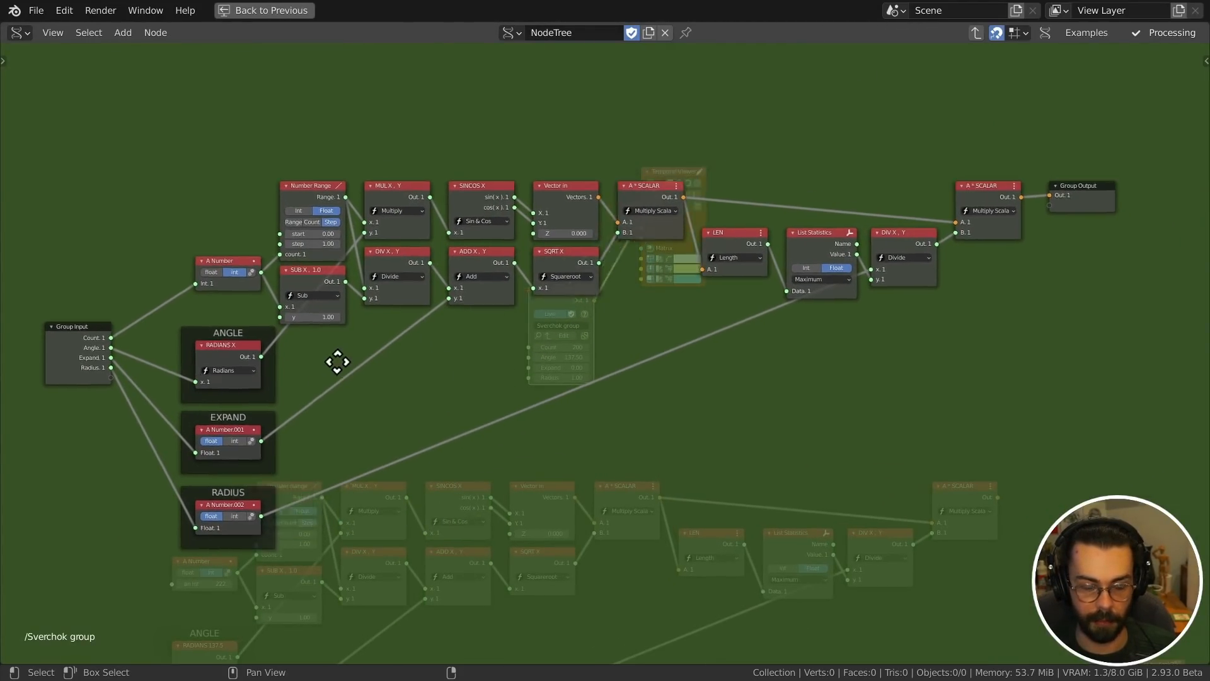
key("n")
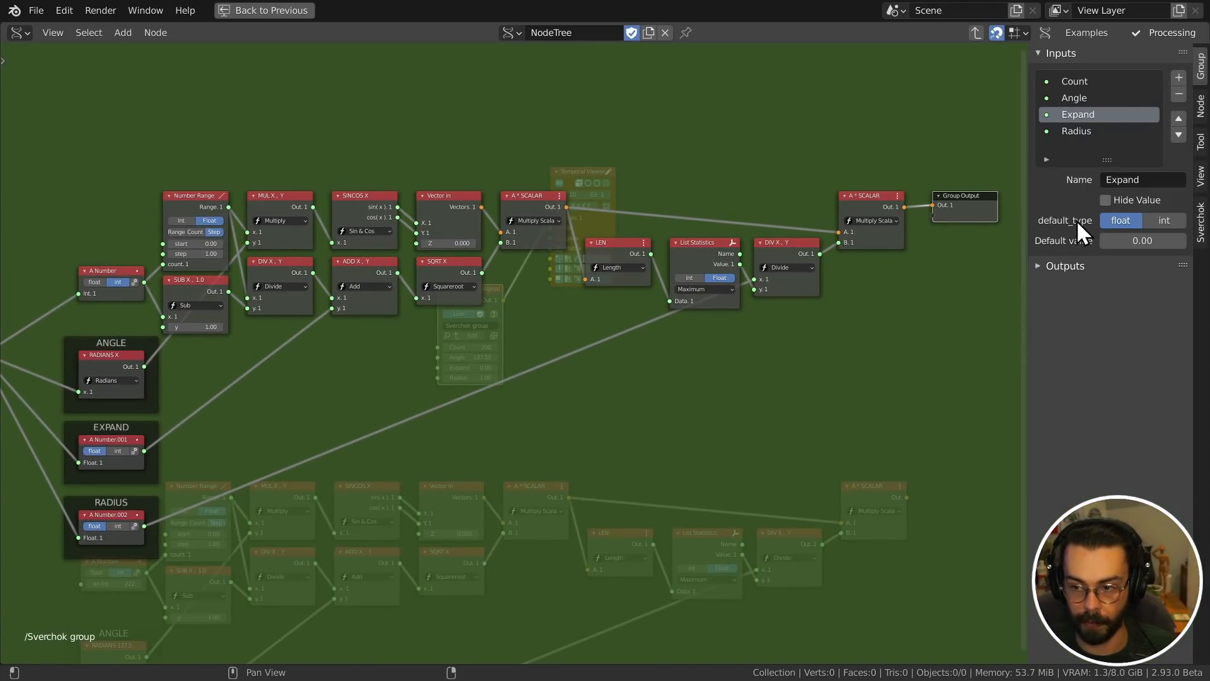
left_click(1072, 265)
left_click(1079, 294)
type("Ver")
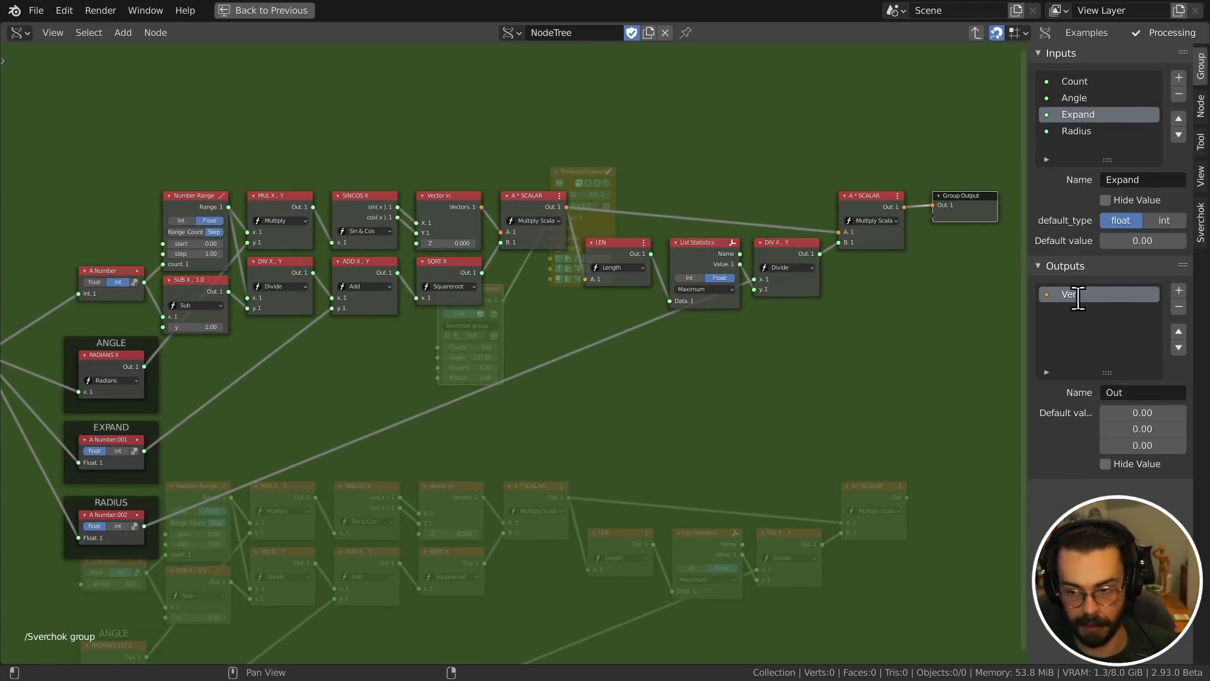
type("tices")
key("Return")
- Pass the group input's Count value straight through to a new Count output on the group output node
middle_click_drag(169, 327, 221, 324)
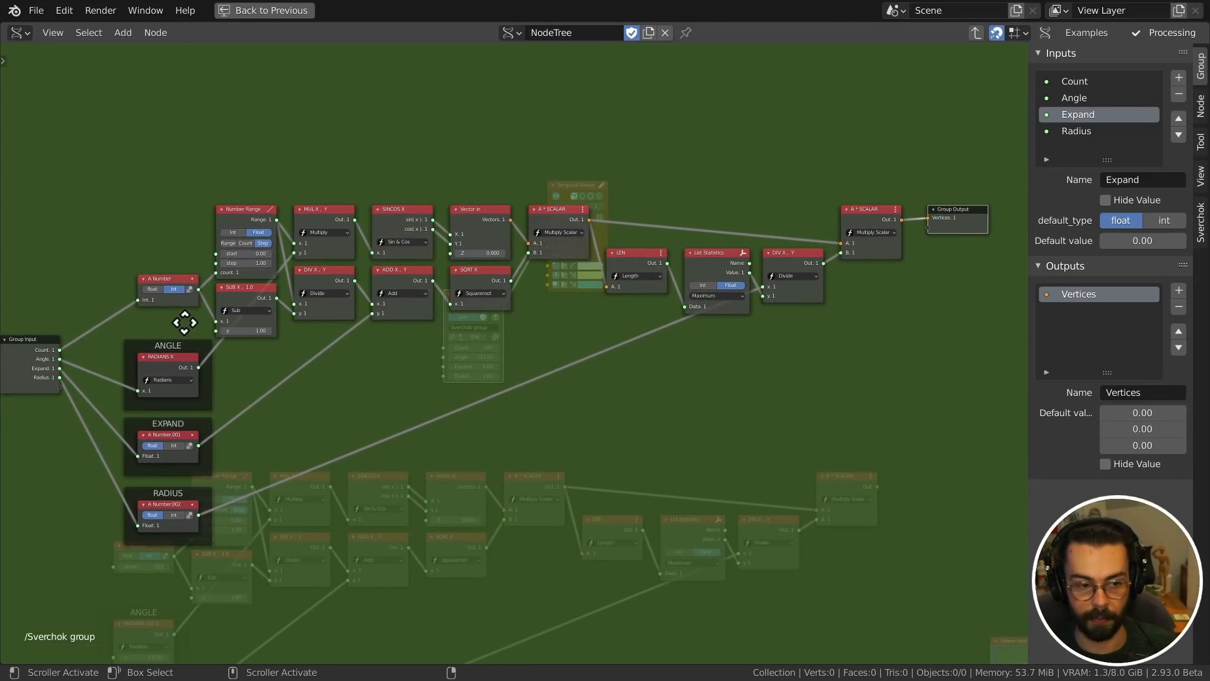
left_click_drag(59, 351, 938, 235)
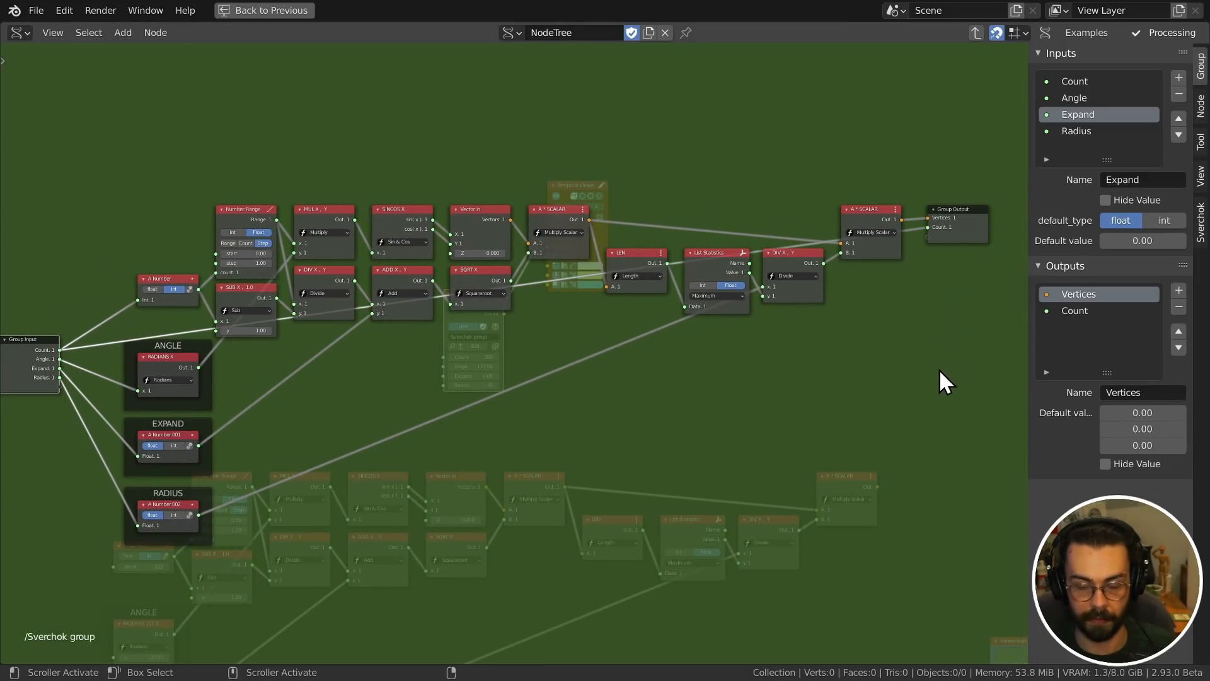
mouse_move(356, 281)
left_mouse_down()
mouse_move(394, 202)
mouse_move(373, 266)
left_mouse_up()
left_click_drag(330, 354, 326, 351)
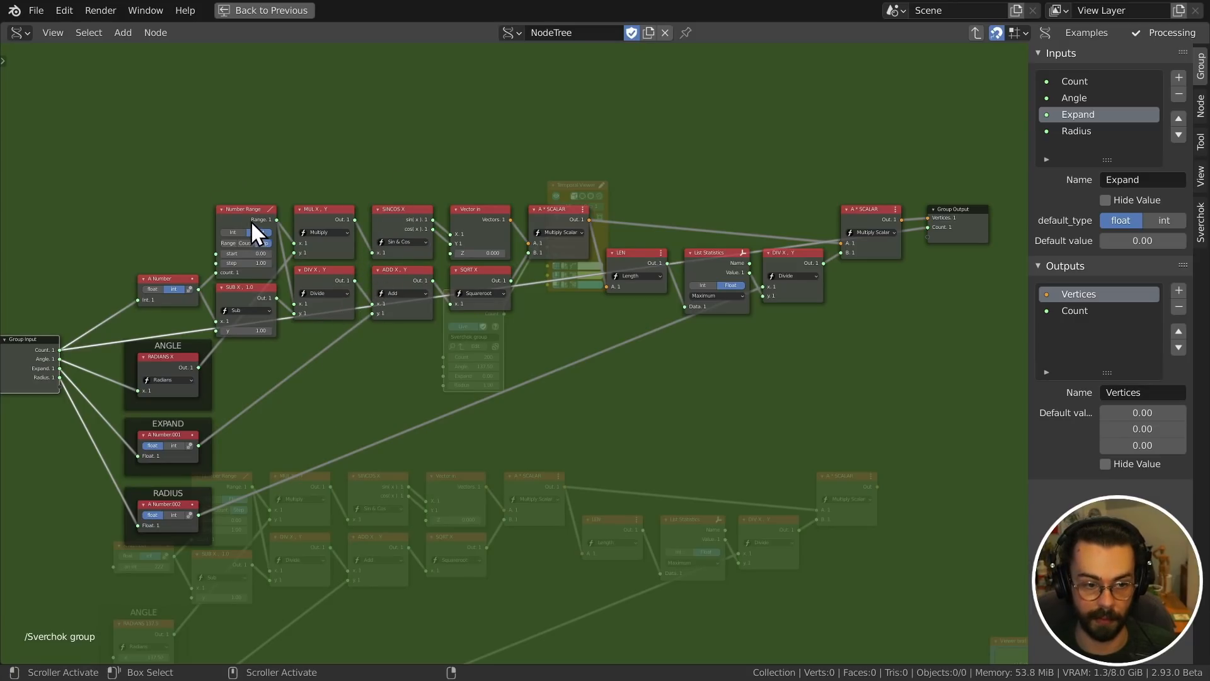
- Expose the first Divide node's result as another group output named Fac, leave the group and restore the full workspace layout
left_click_drag(354, 281, 931, 237)
left_click(1077, 328)
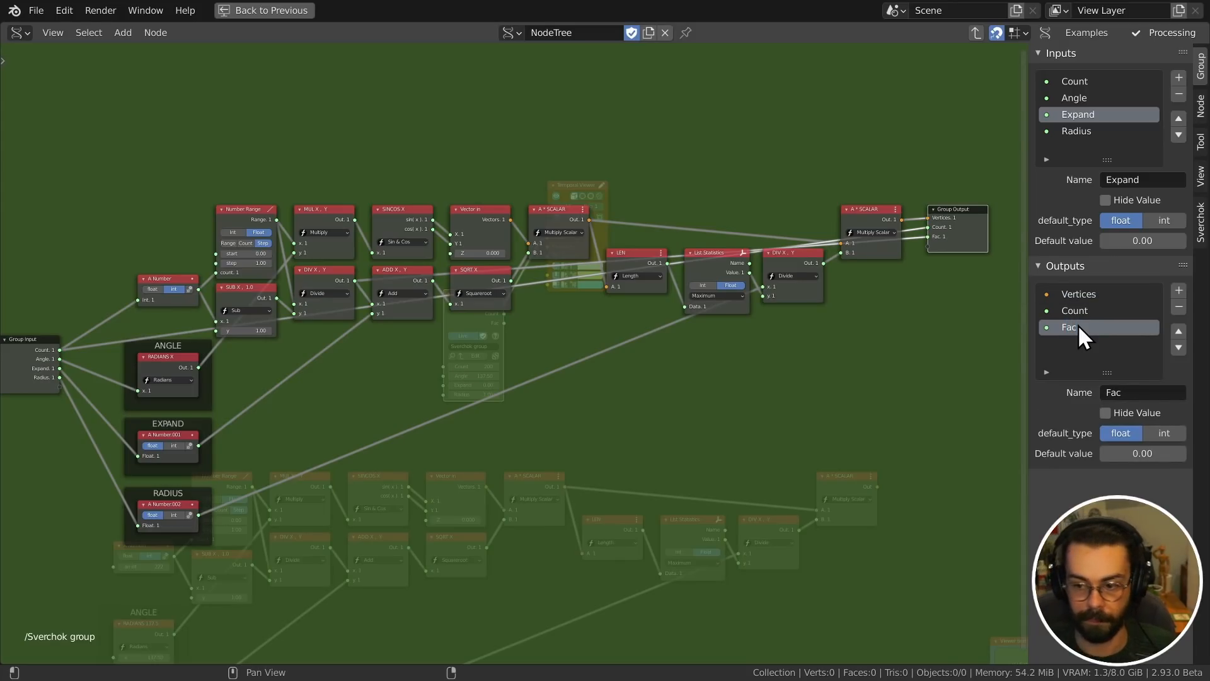
key("Tab")
key("ctrl+space")
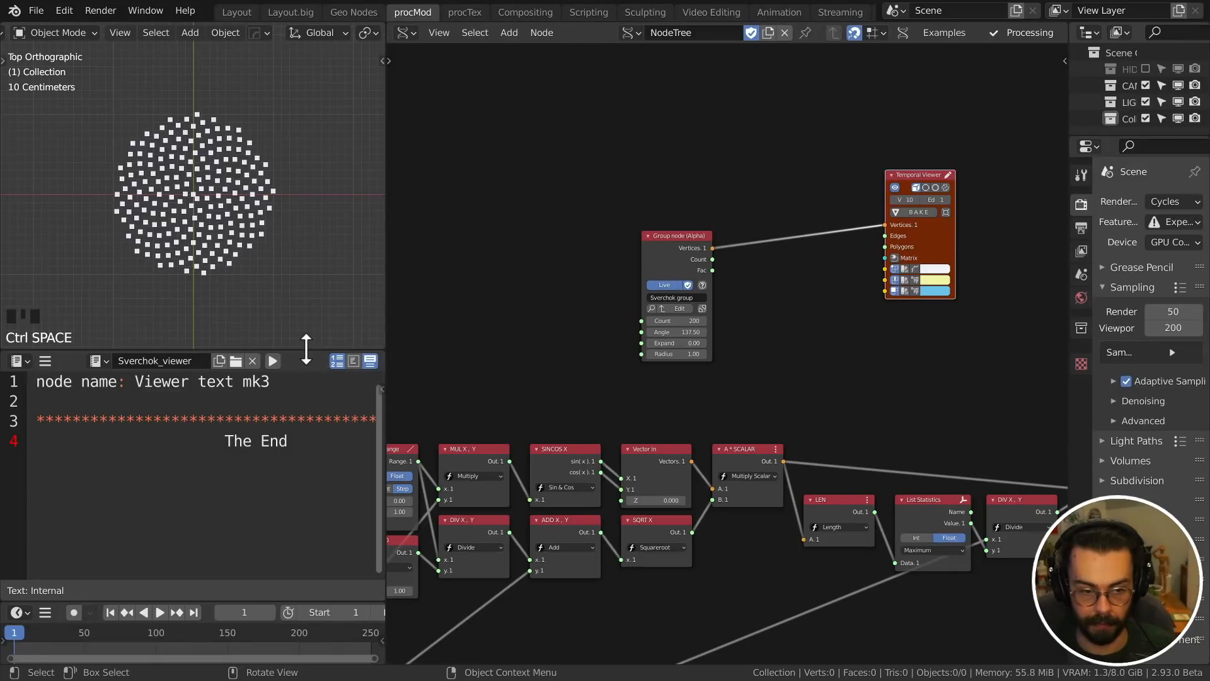
- Select all the original ungrouped spiral nodes together with their ANGLE, EXPAND and RADIUS frames
scroll(675, 335, "down", 4)
left_click_drag(940, 413, 470, 607)
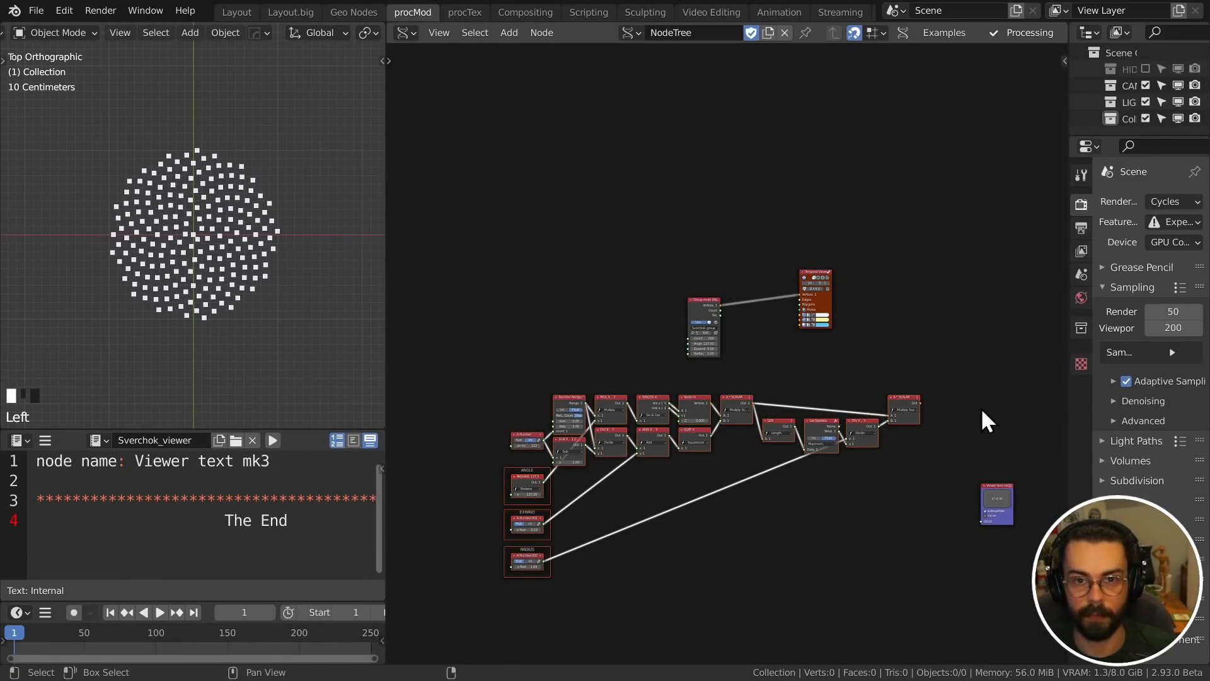
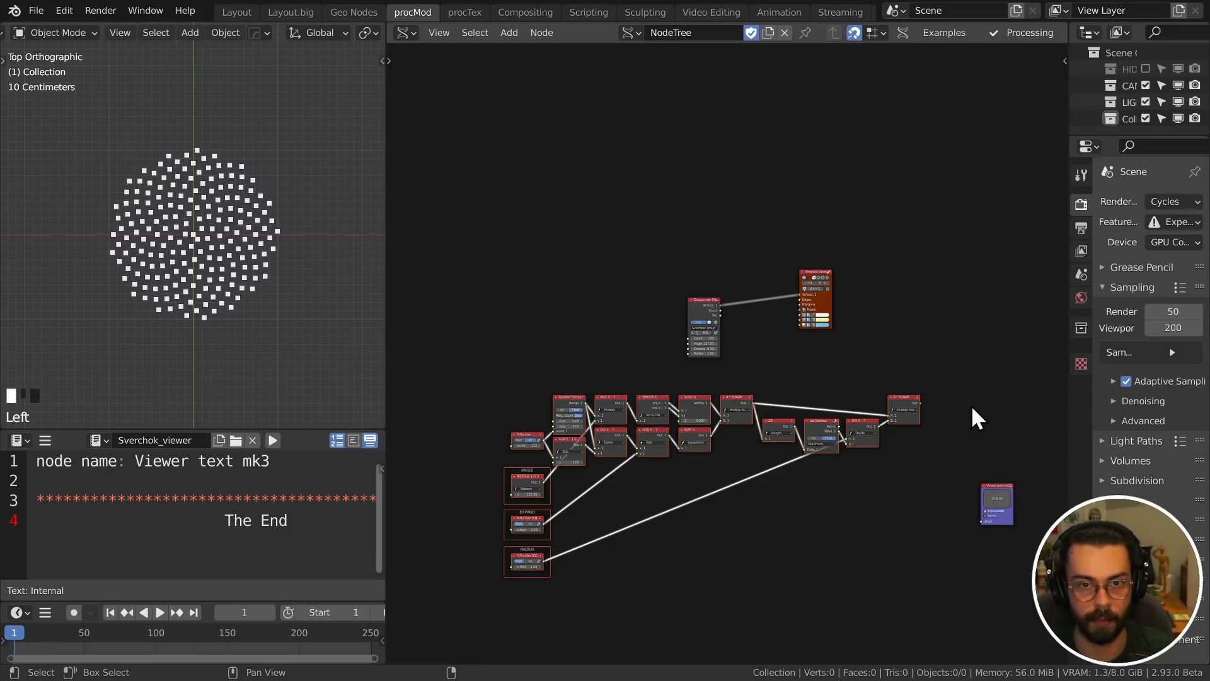
- Rename the node group from the default name to Phyllotaxis and save the file
scroll(667, 357, "up", 3)
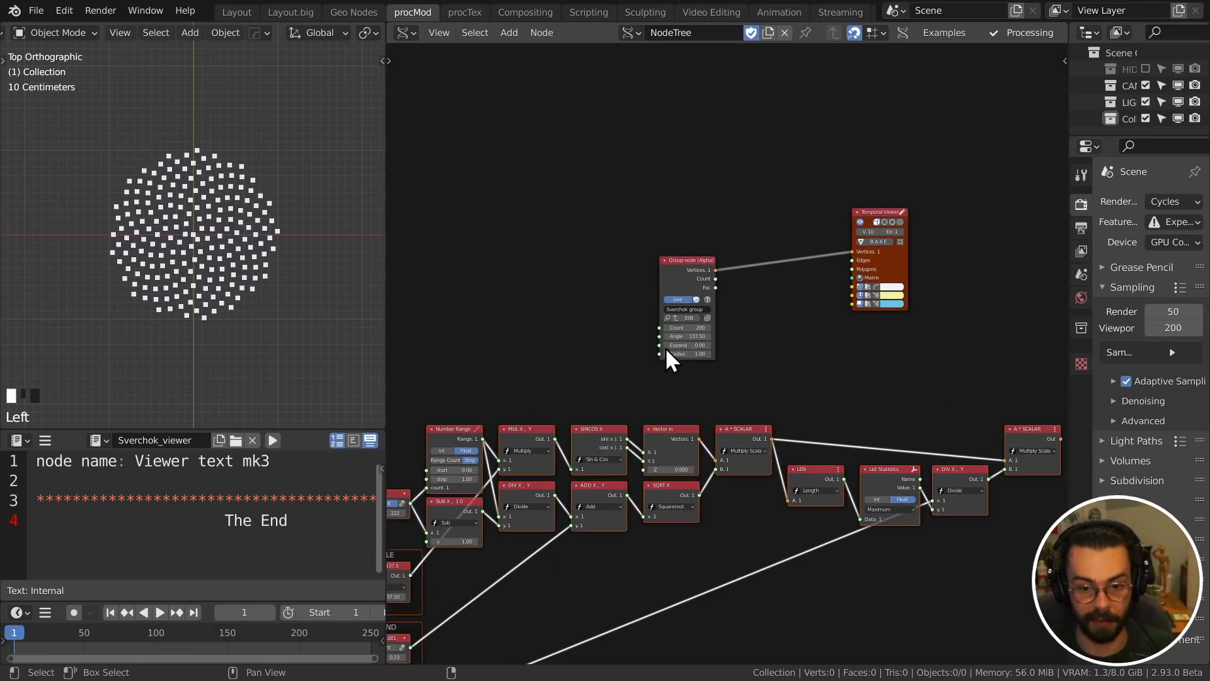
middle_click_drag(738, 354, 738, 367)
scroll(701, 344, "up", 4)
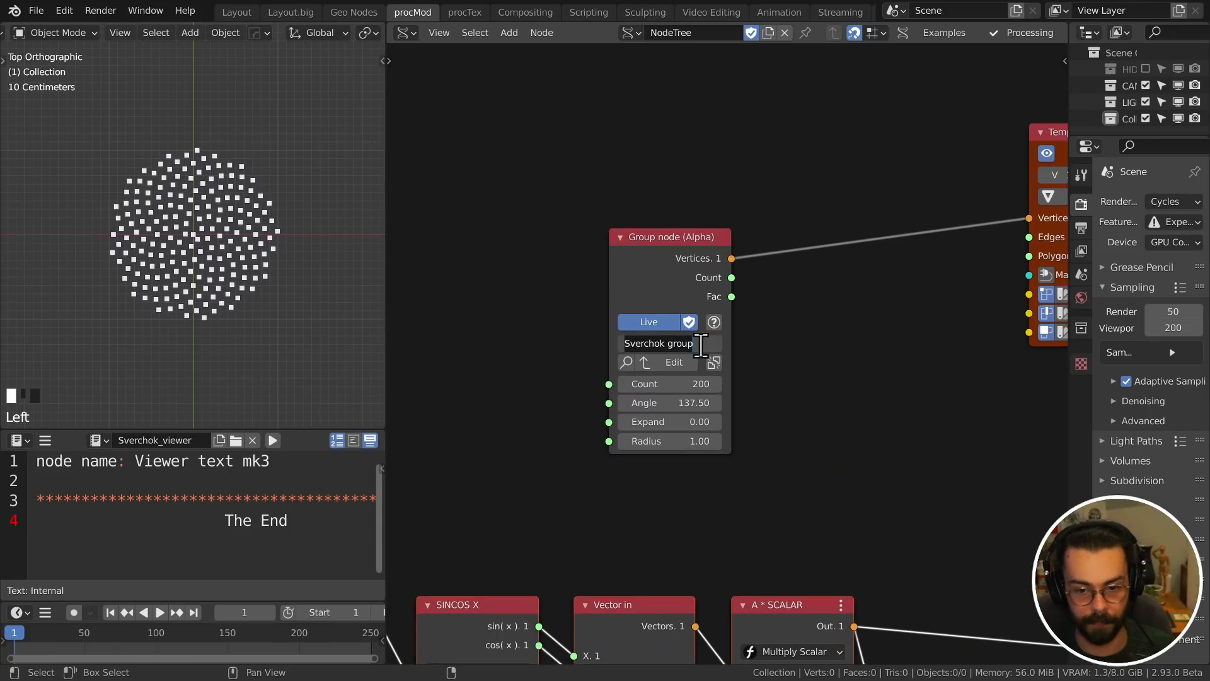
type("Phyllotaxi")
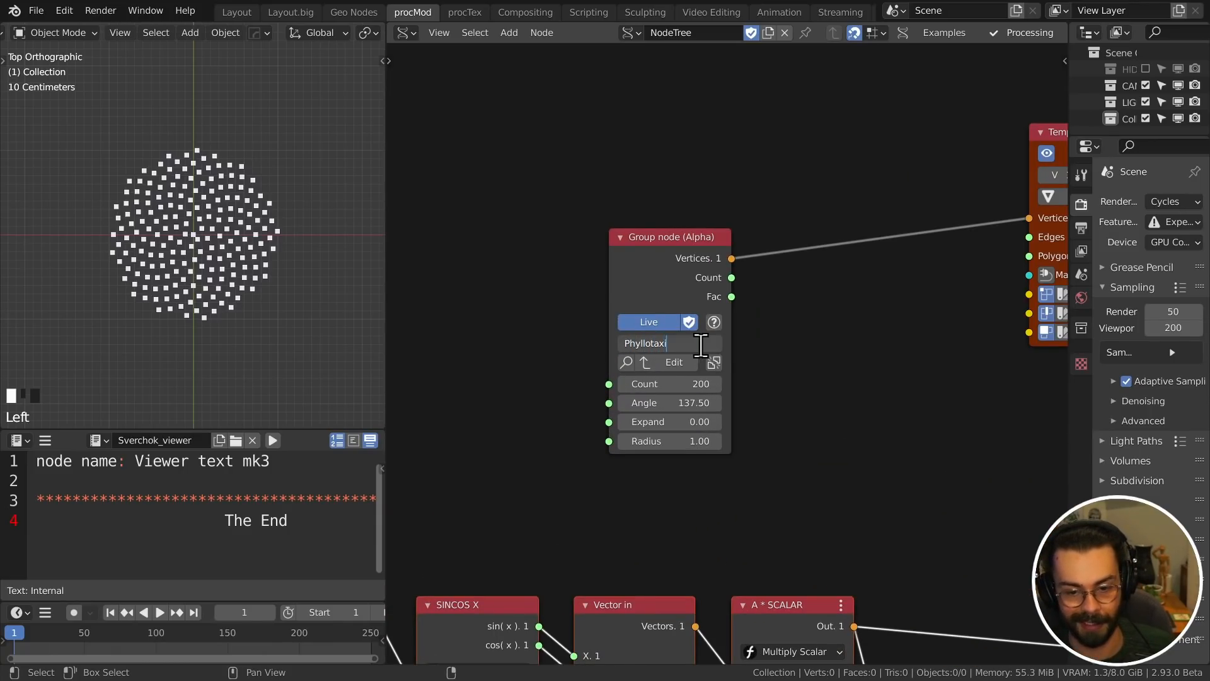
type("s")
key("Return")
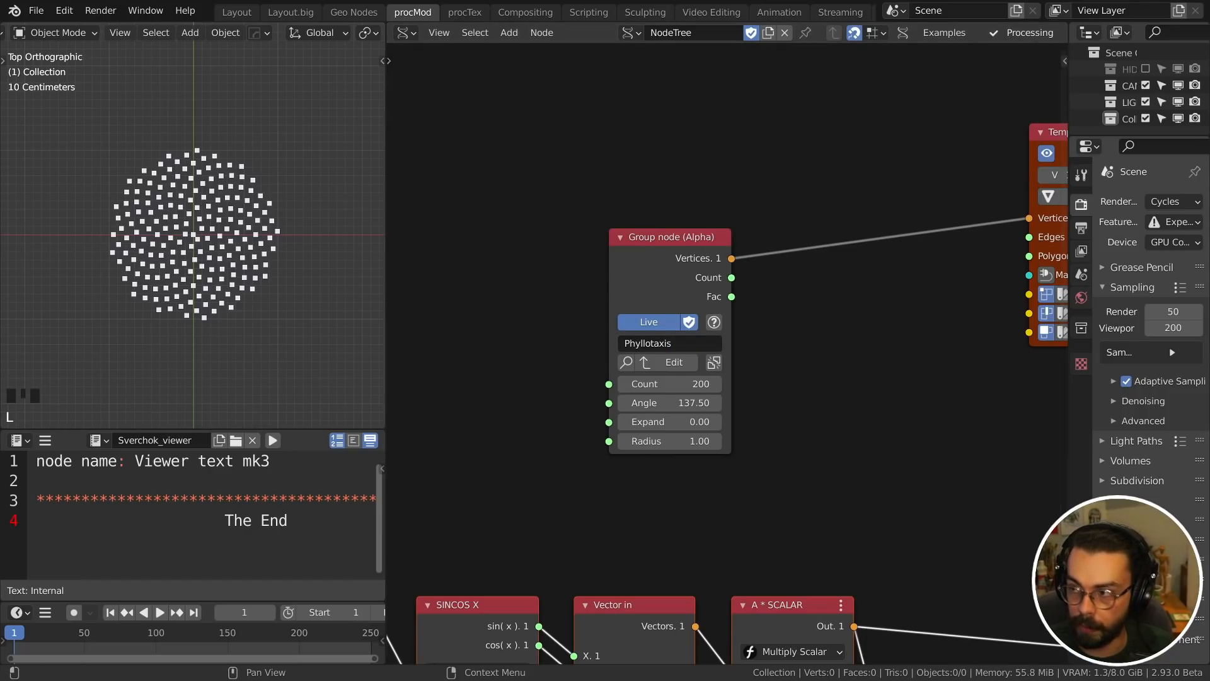
key("ctrl+s")
- Switch to the empty second Blender window and open its procMod workspace
key("alt+Tab")
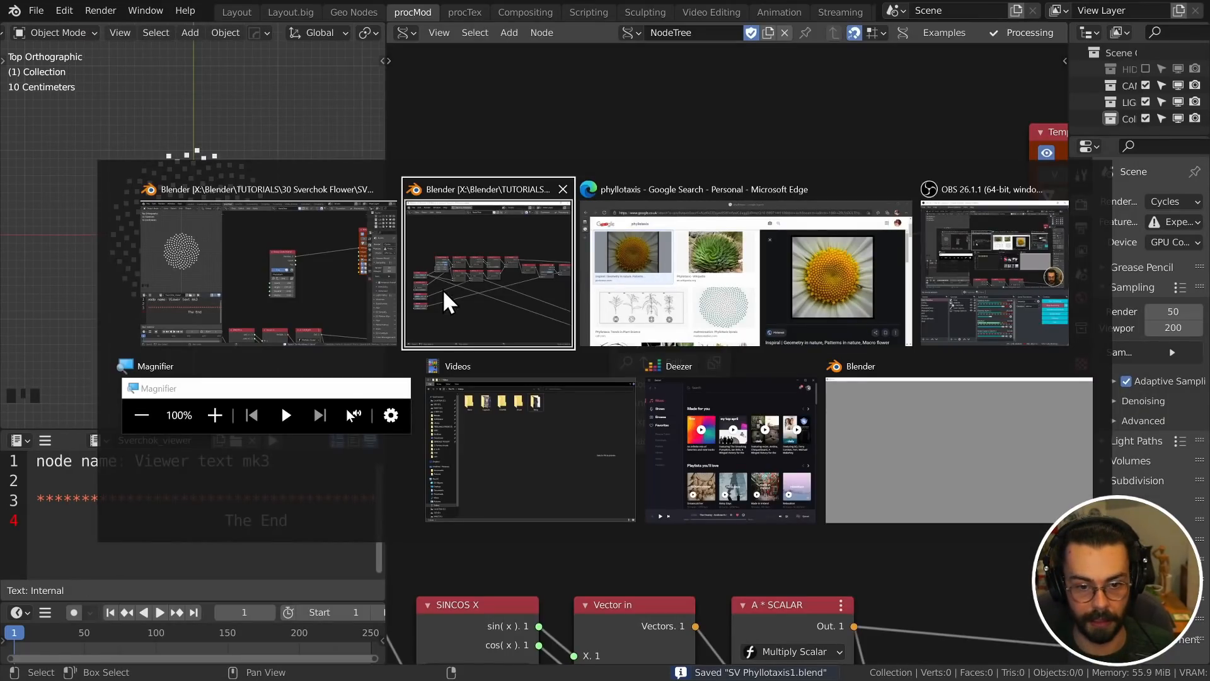
left_click(914, 448)
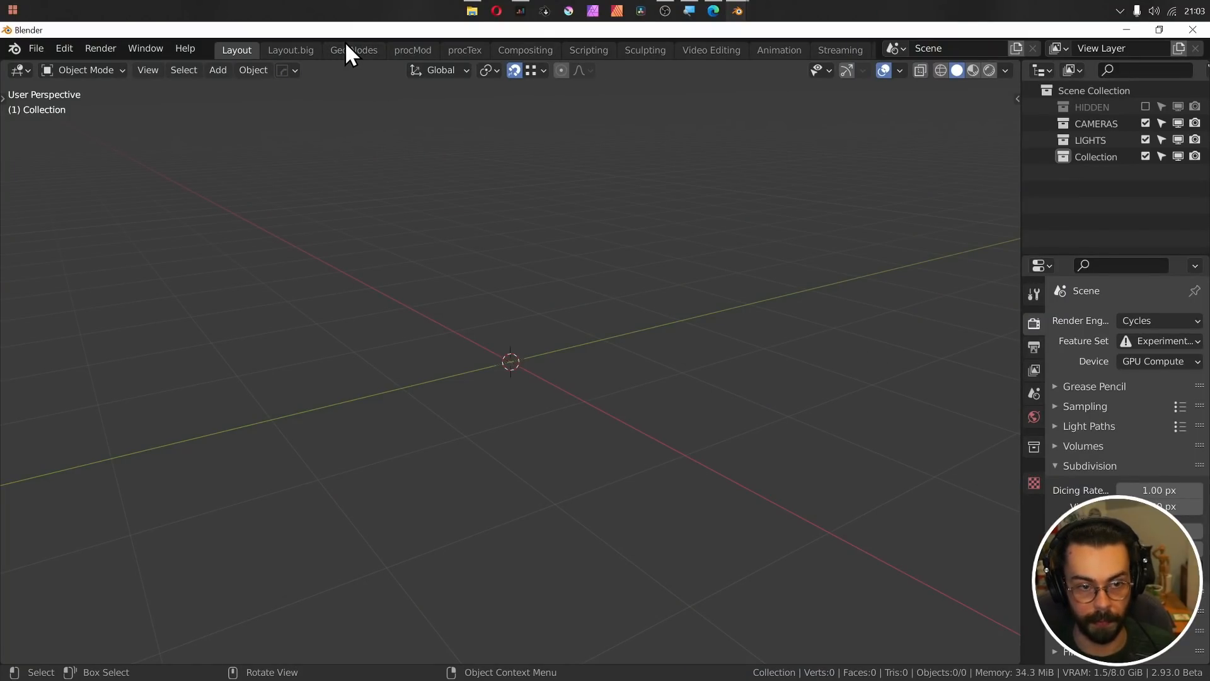
left_click(407, 49)
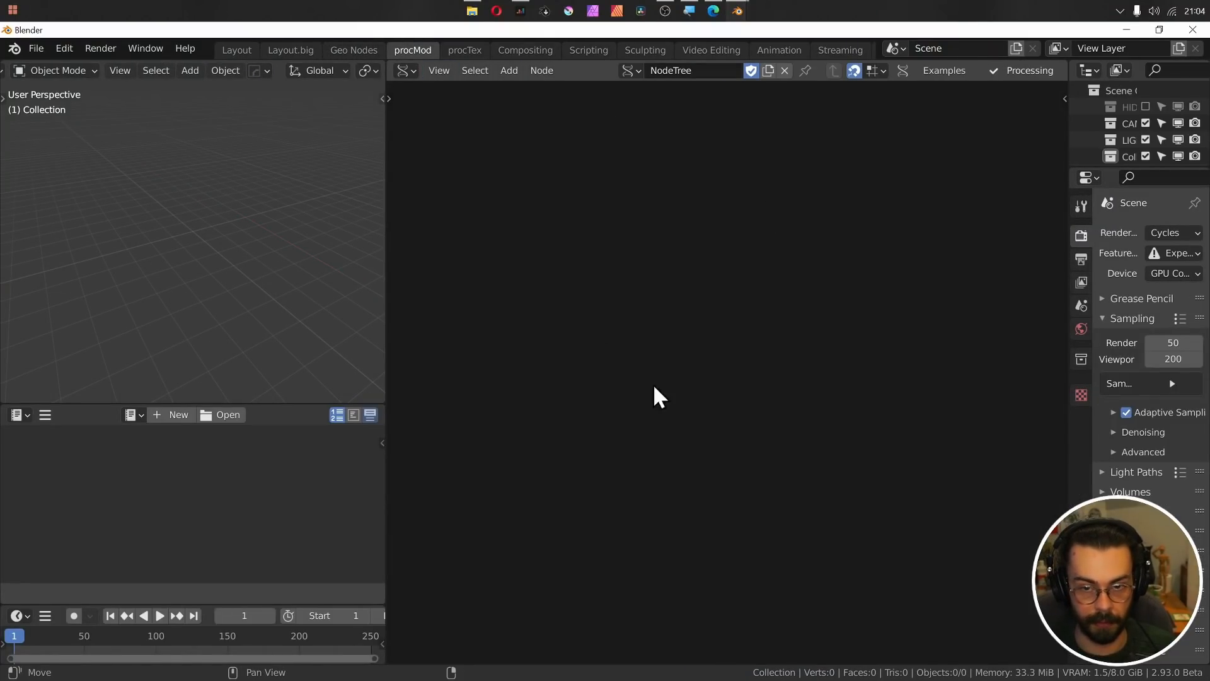
- Append the Phyllotaxis node tree from SV Phyllotaxis1.blend in the 30 Sverchok Flower folder
key("F4")
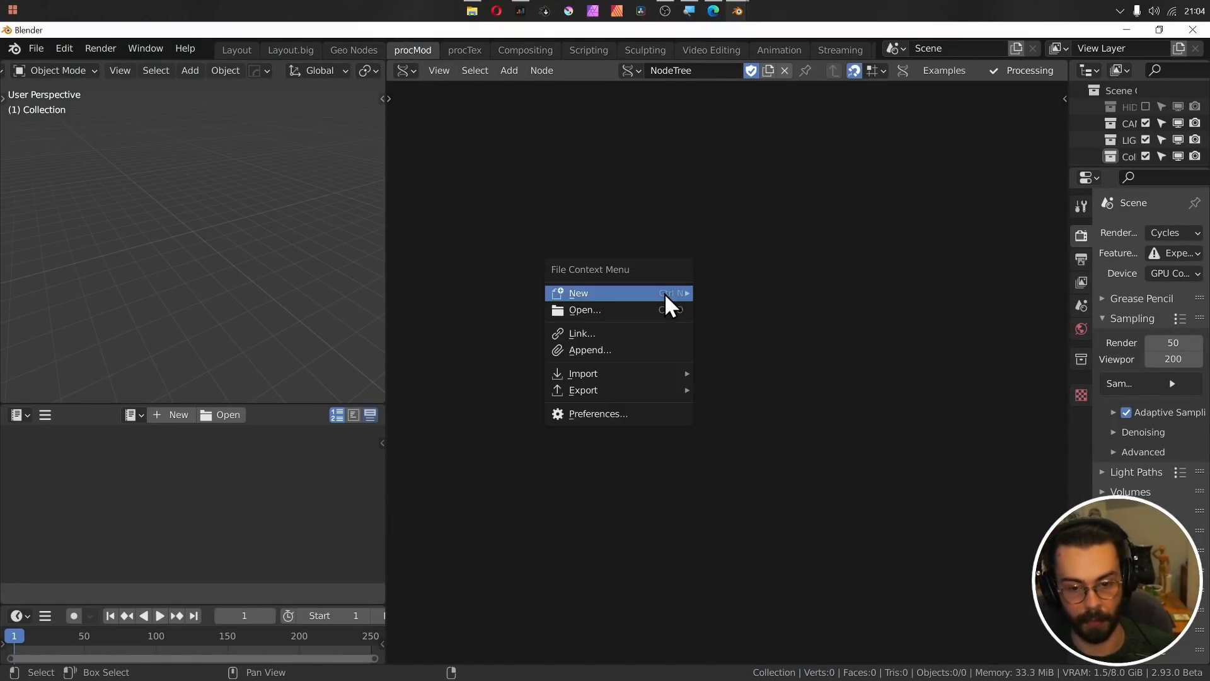
left_click(612, 351)
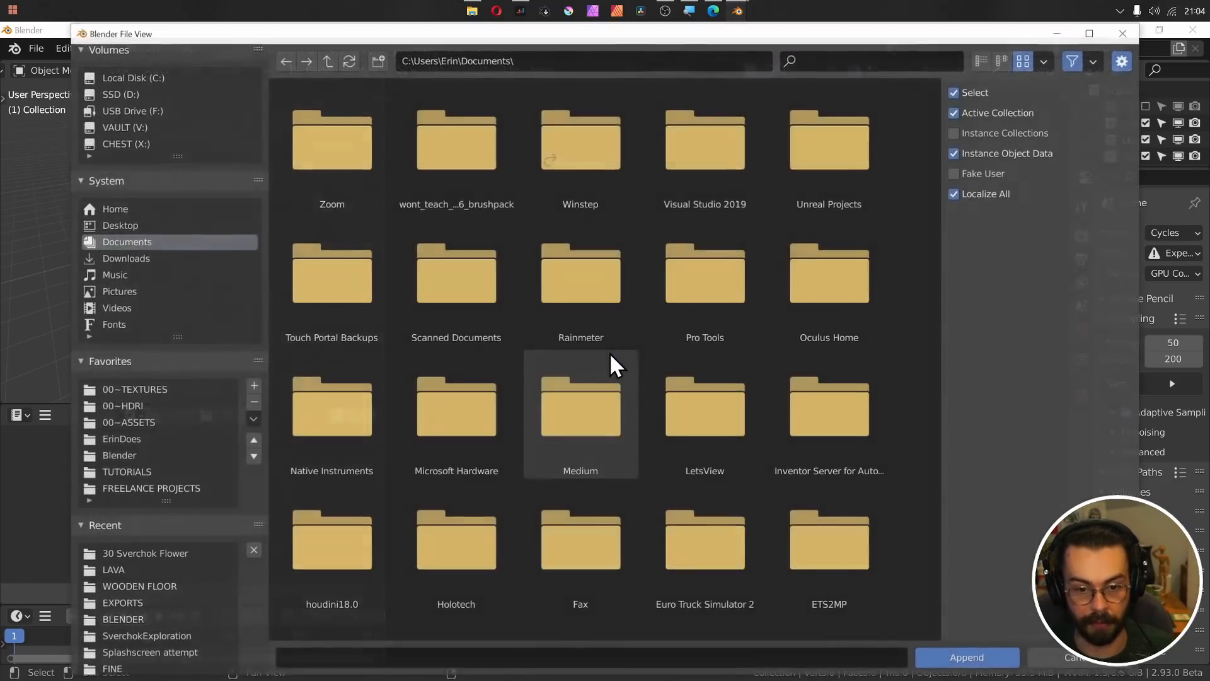
left_click(152, 553)
double_click(318, 186)
double_click(381, 287)
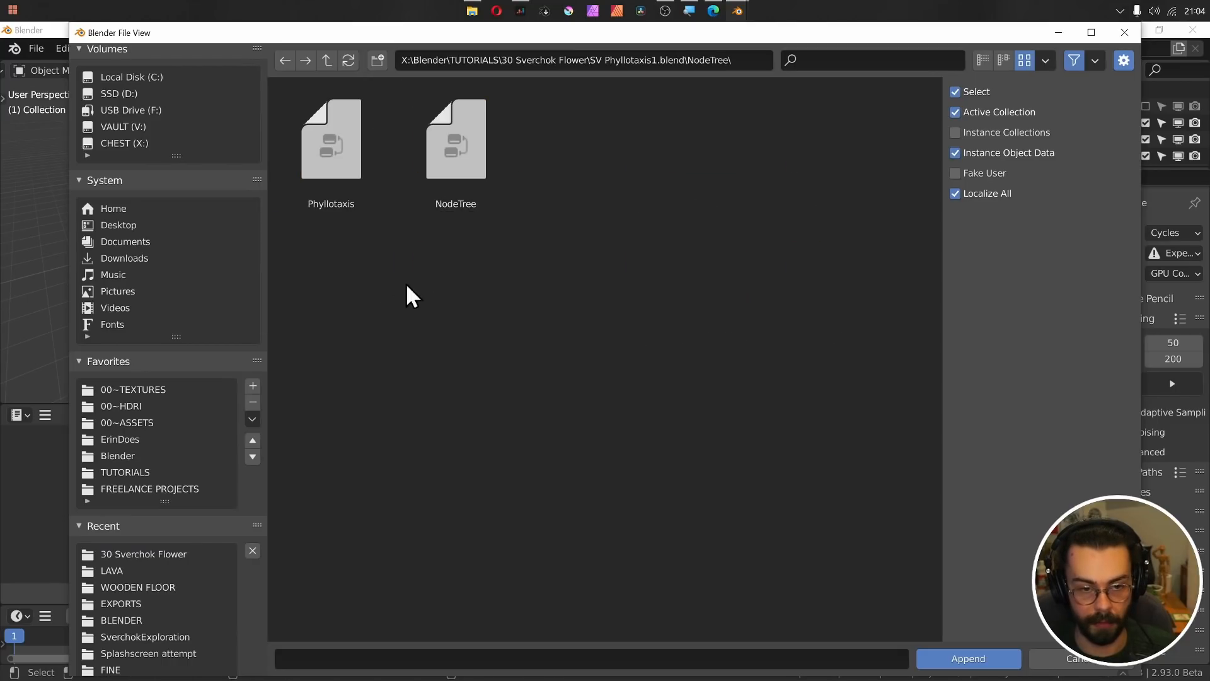
left_click(346, 175)
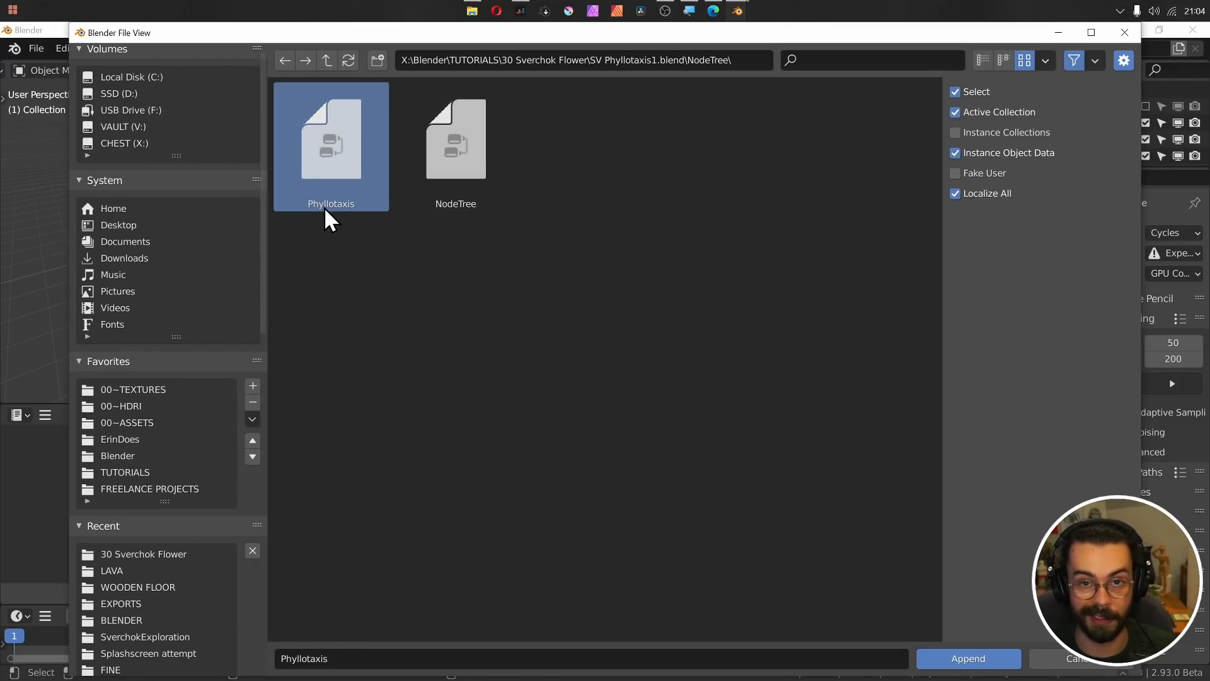
double_click(326, 210)
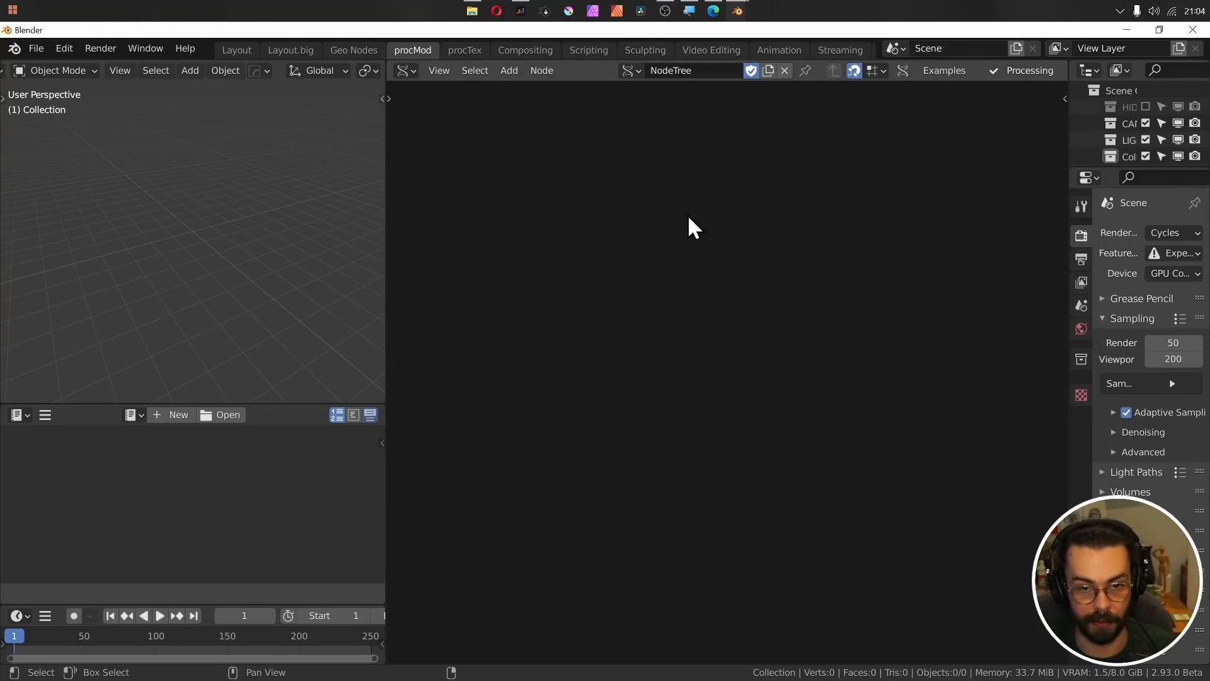
- Add a group node to the empty node tree and assign the Phyllotaxis group to it
key("shift+a")
mouse_move(607, 650)
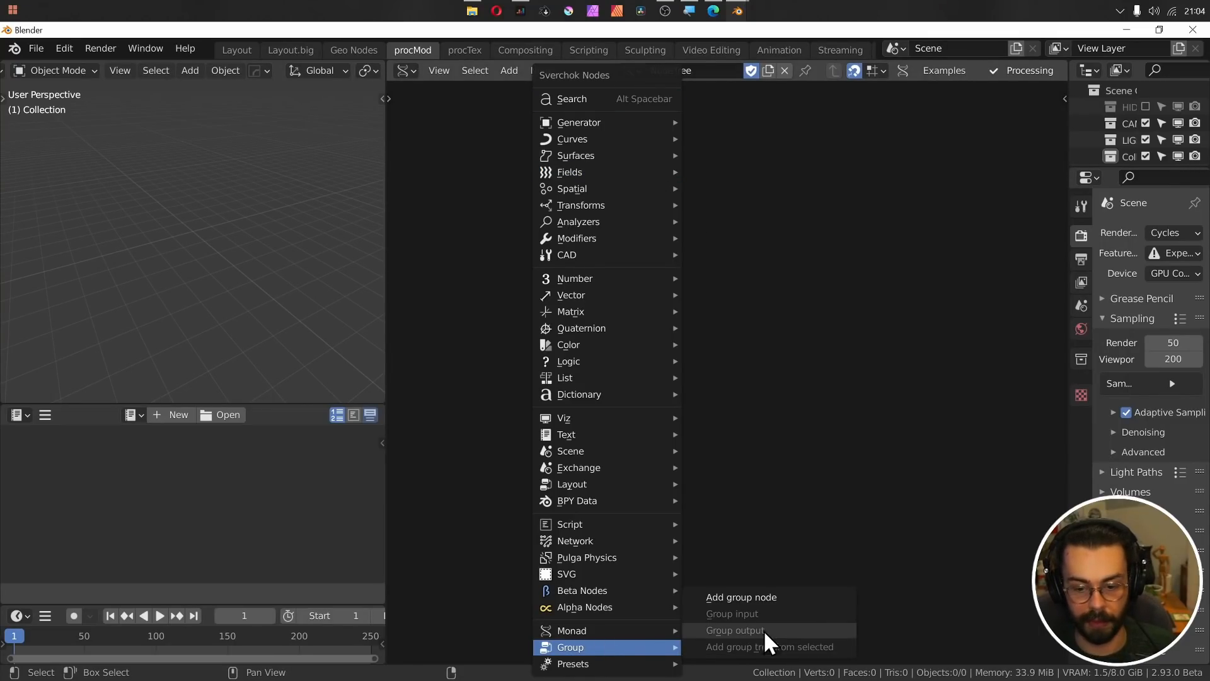
left_click(763, 598)
left_click(653, 441)
scroll(653, 441, "up", 3)
left_click(521, 335)
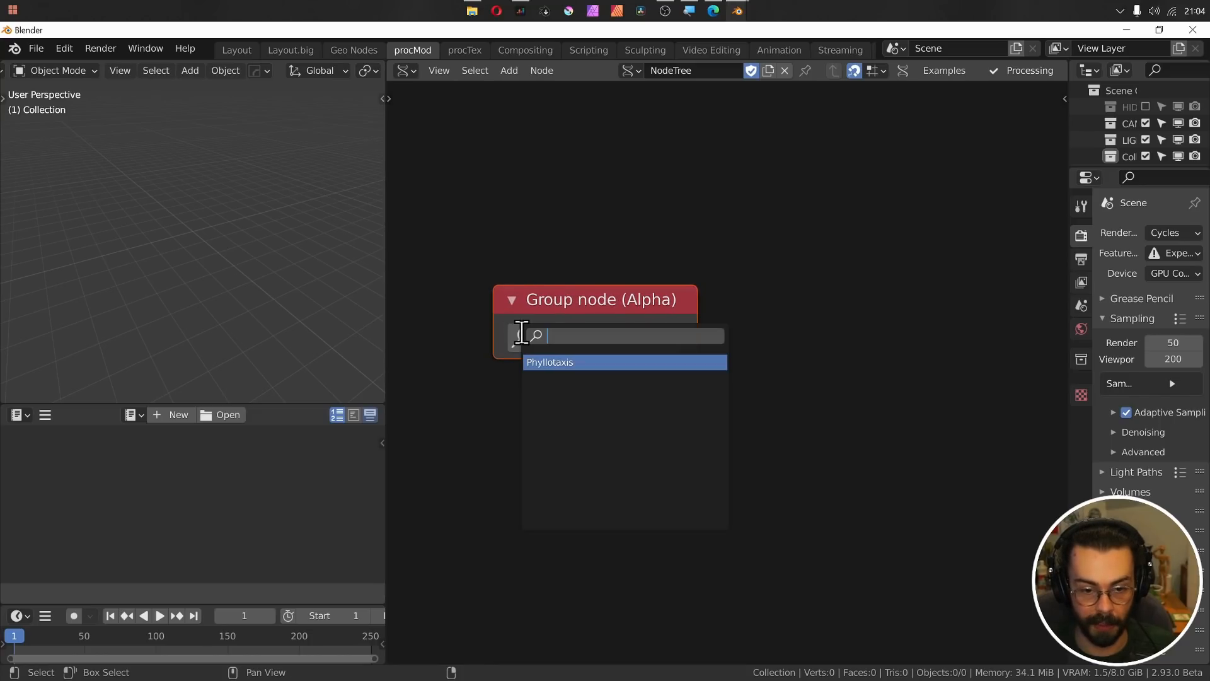
left_click(542, 361)
scroll(638, 353, "down", 2)
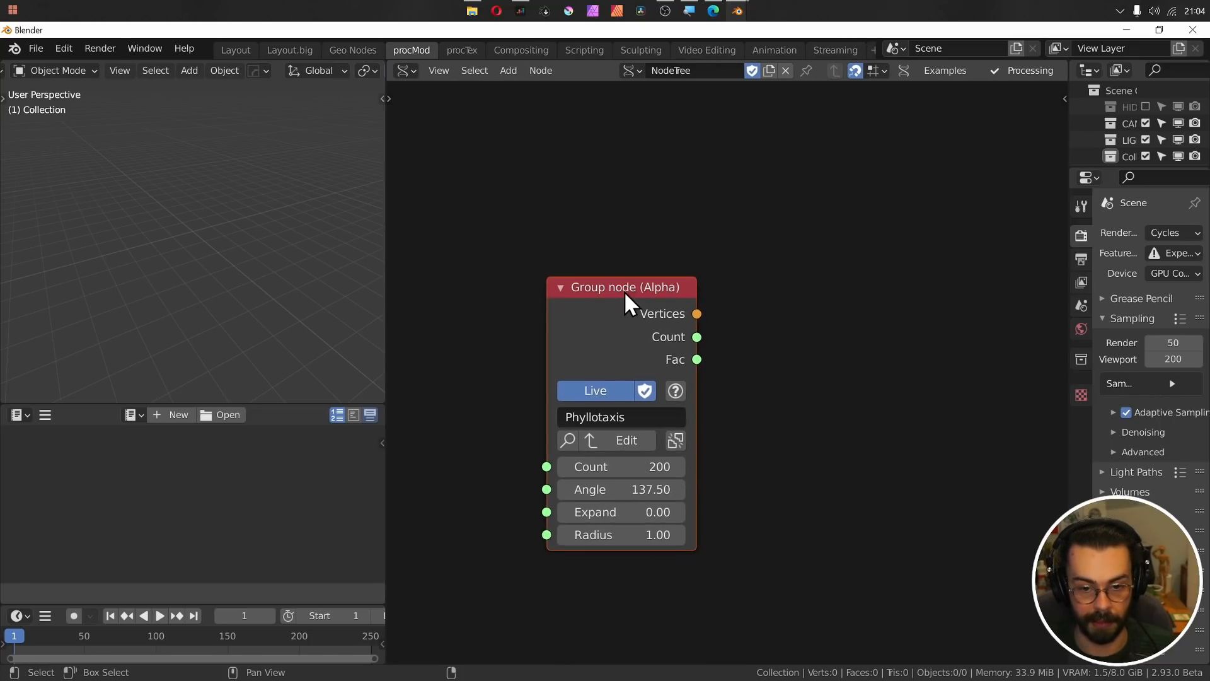
- Connect the group's vertices to a viewer and set Count to 1542, Angle to 108.61 and Expand to 0.48
left_click(685, 295, "ctrl+shift")
mouse_move(627, 468)
left_mouse_down()
mouse_move(668, 467)
mouse_move(649, 490)
mouse_move(662, 490)
left_mouse_up()
left_click_drag(662, 490, 667, 489)
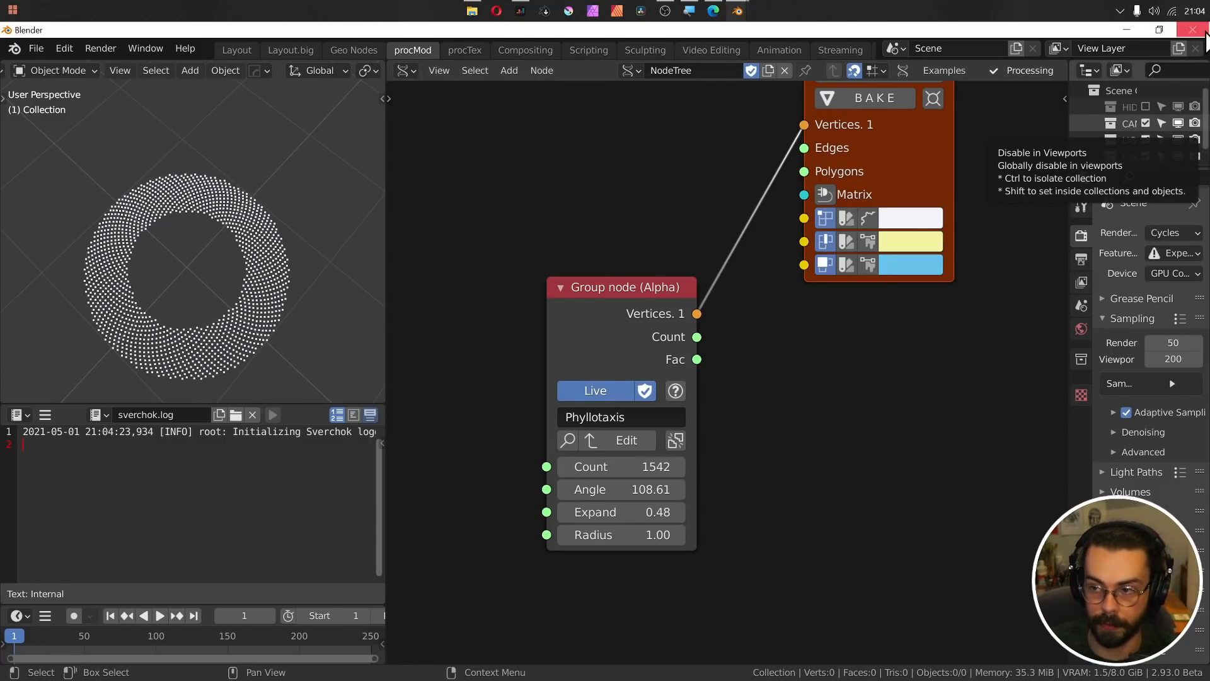
- Close the second Blender window without saving and return to the original project
left_click(1192, 29)
left_click(660, 395)
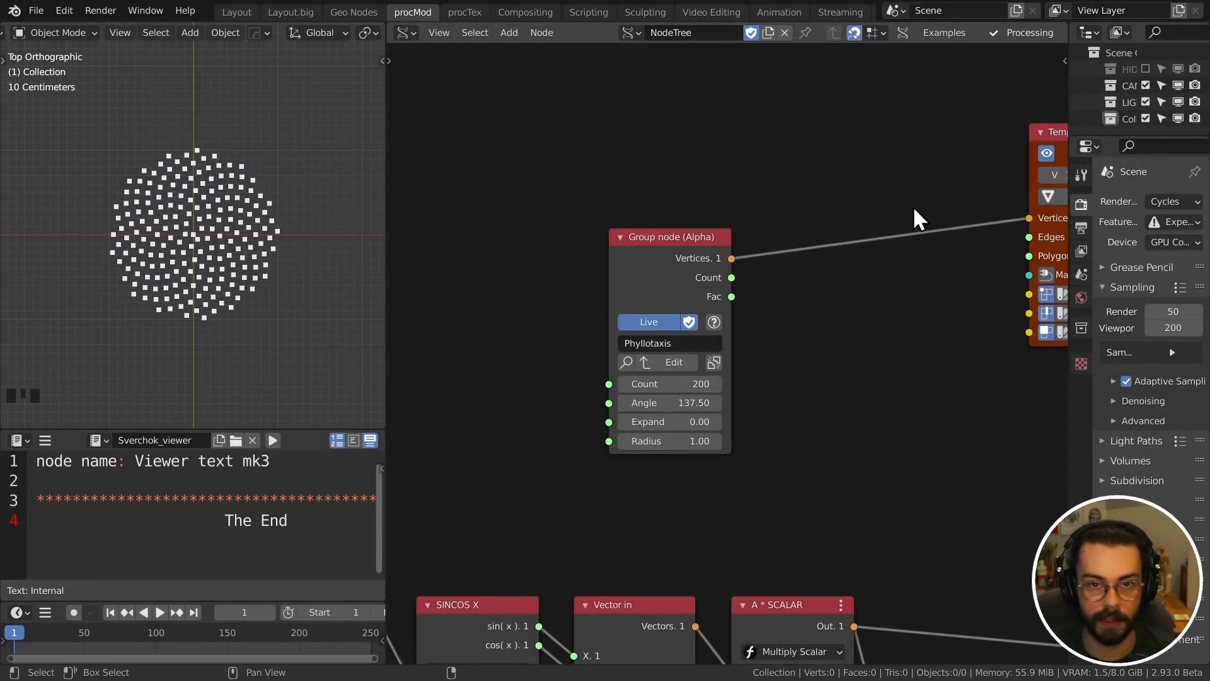
- Move the Phyllotaxis group and Temporal Viewer nodes clear of the original node chain, with a wide gap between them
key("Home")
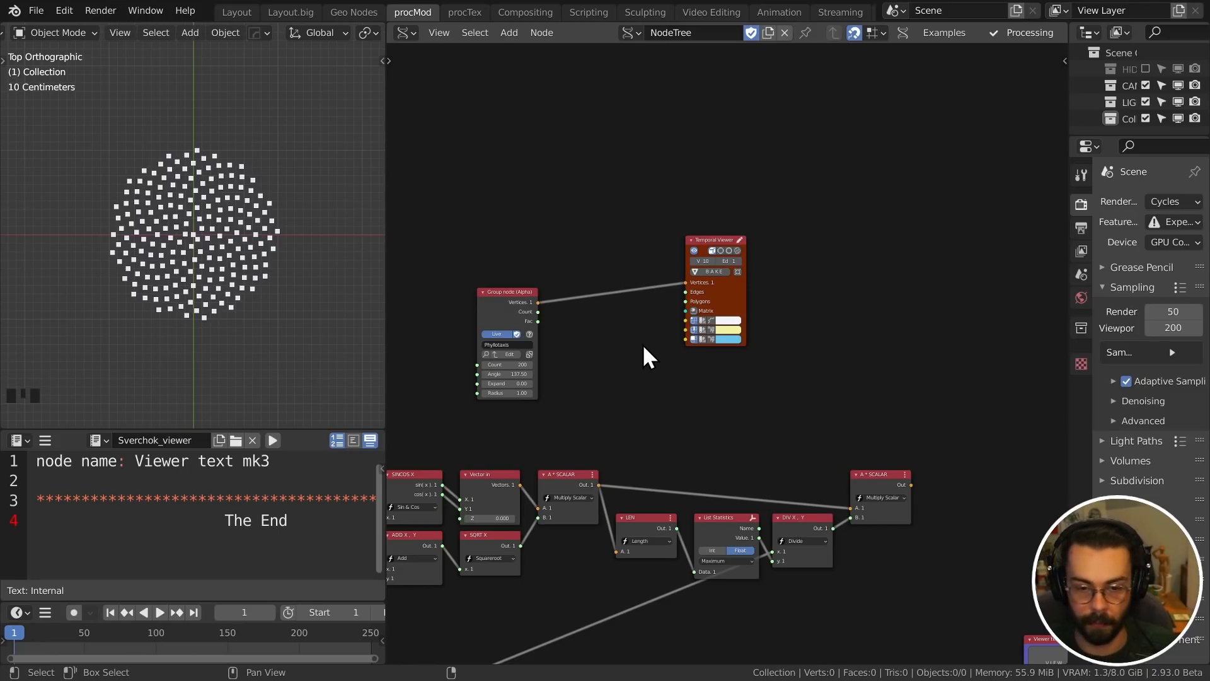
scroll(624, 292, "down", 1)
left_click(552, 355)
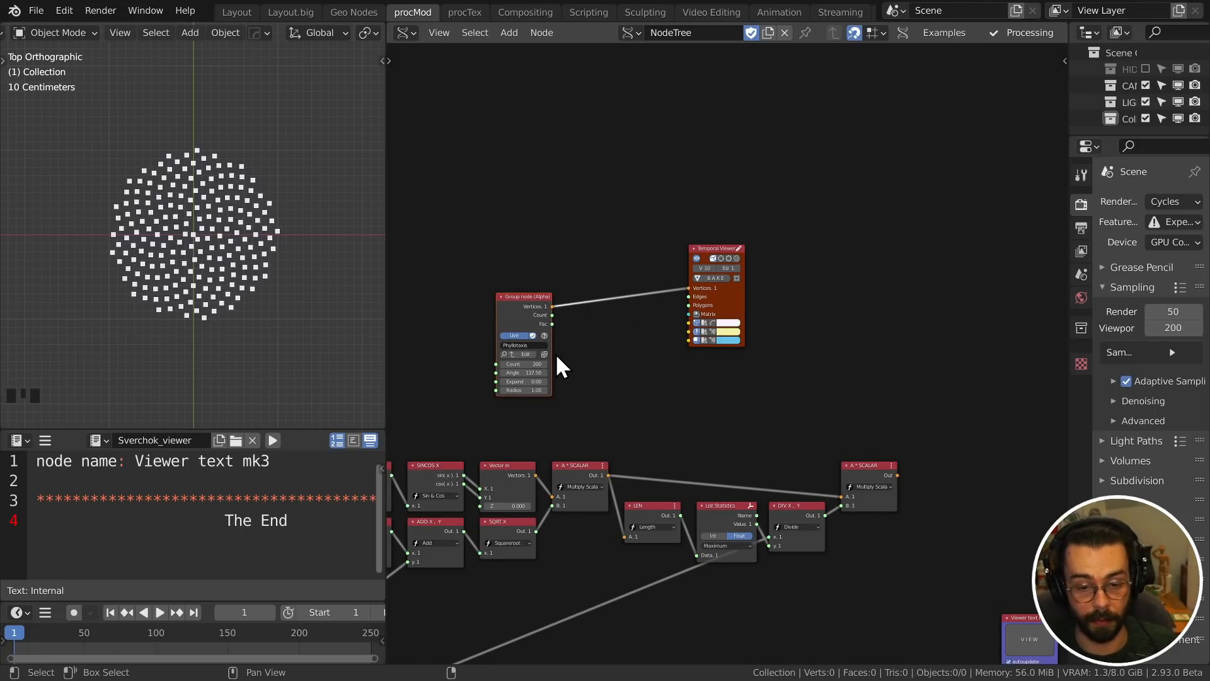
key("g")
left_click(663, 351)
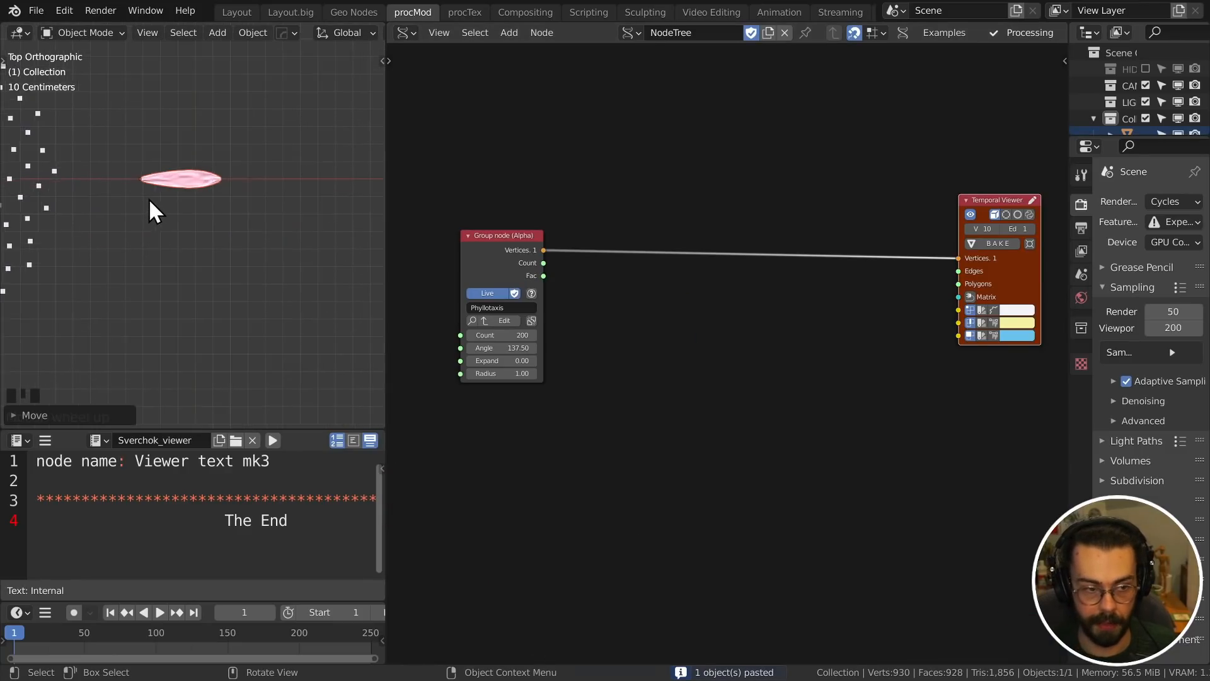
- Examine the pasted petal's base mesh in Edit Mode with its modifiers hidden in the viewport
scroll(208, 188, "up", 6)
left_click(160, 116)
key("Tab")
middle_click_drag(160, 117, 296, 160)
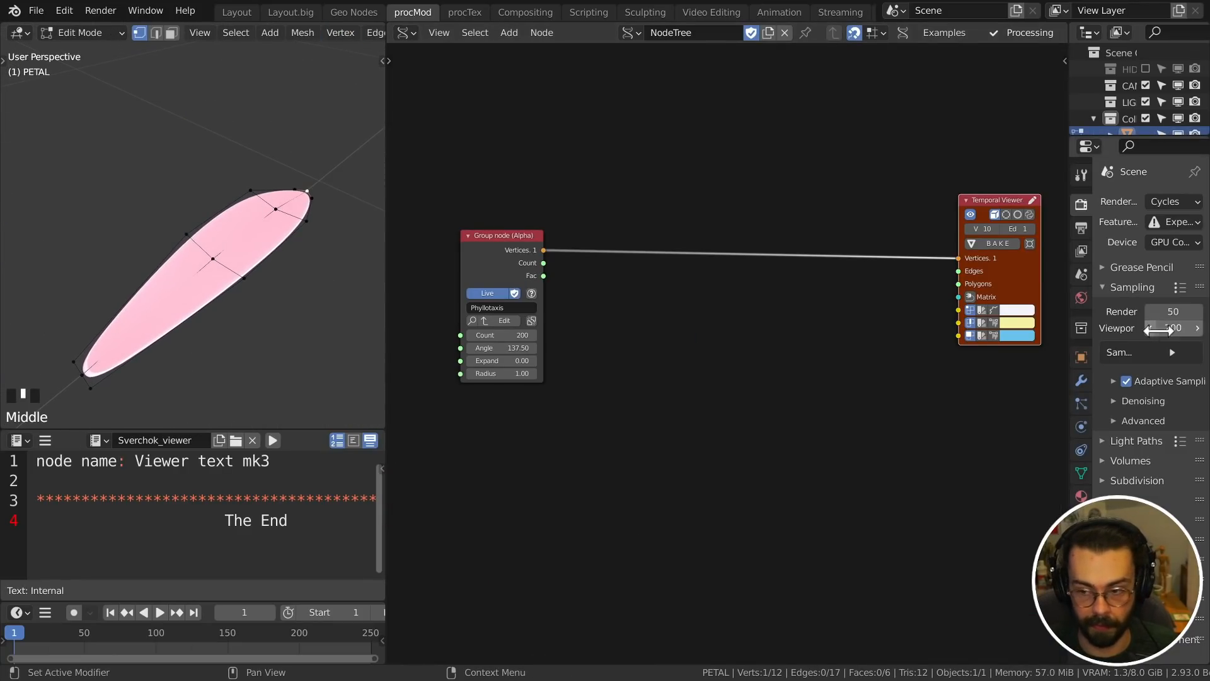
left_click(1081, 381)
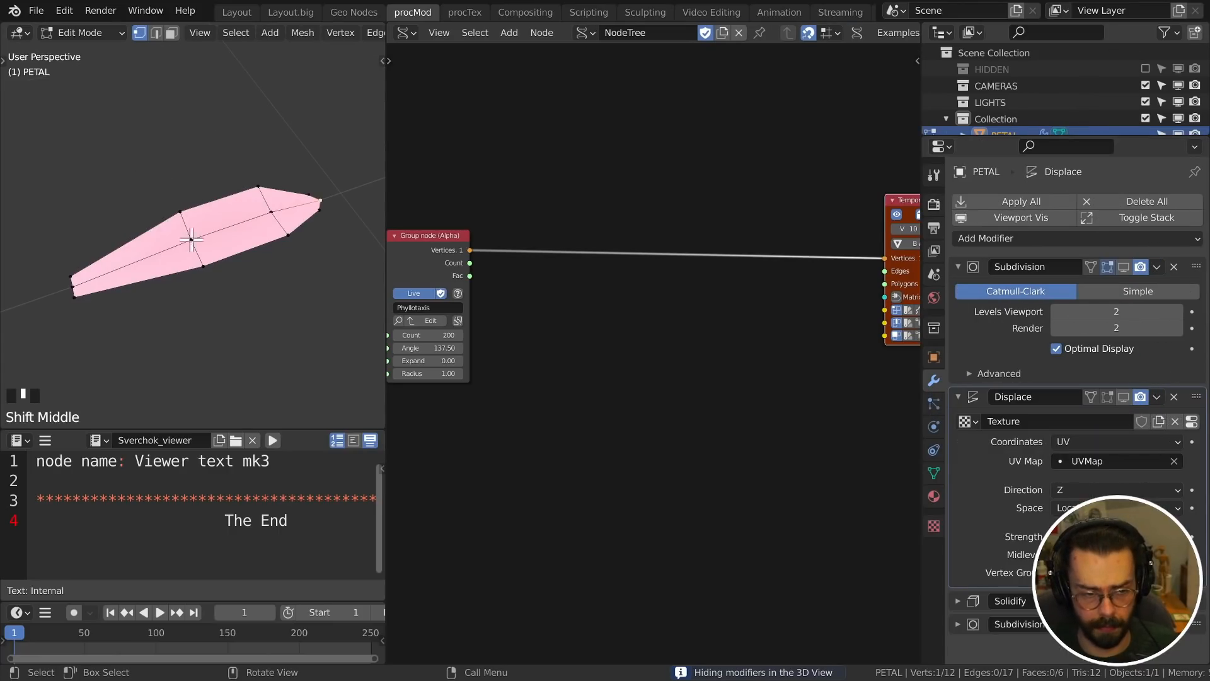
middle_click_drag(272, 212, 270, 208)
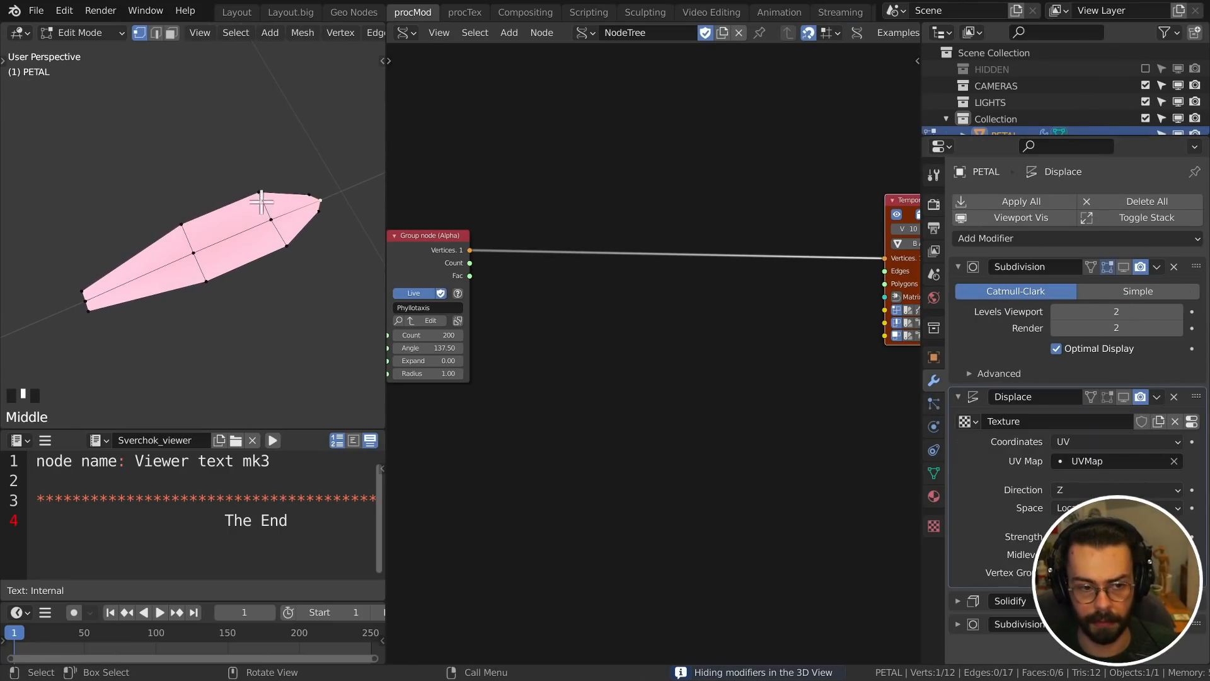
middle_click_drag(271, 268, 280, 207)
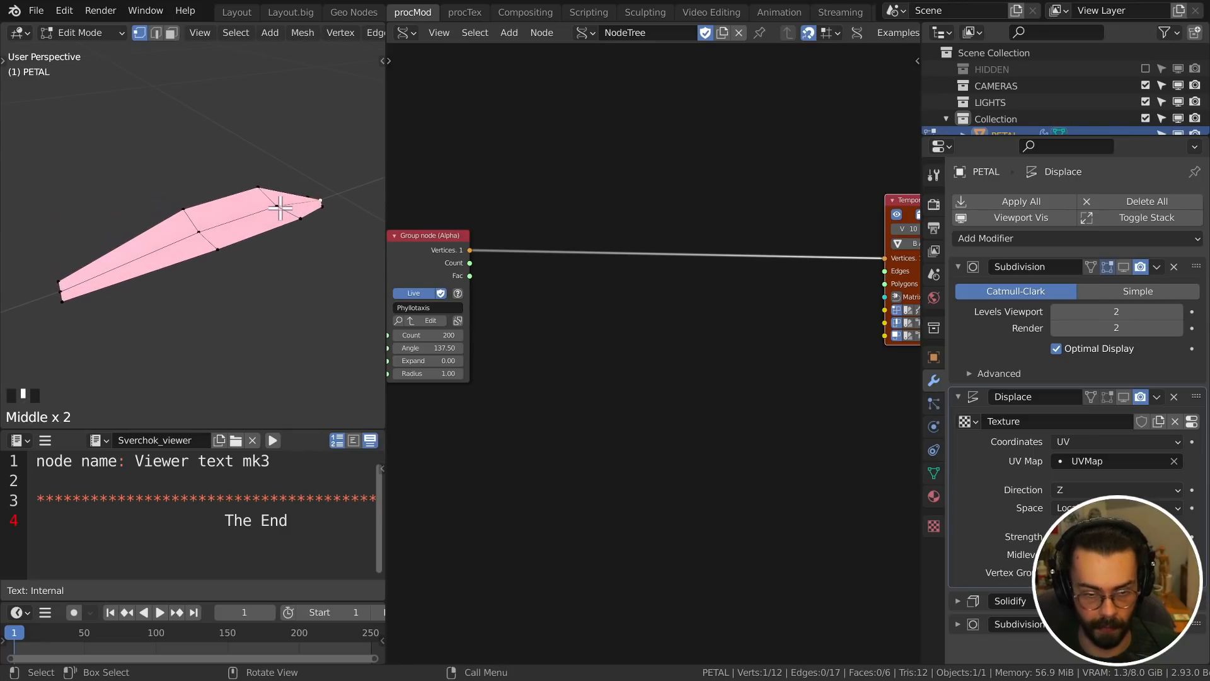
- Return the petal to Object Mode, re-enable its modifiers in the viewport and inspect it against the point pattern
key("Tab")
left_click(1123, 266)
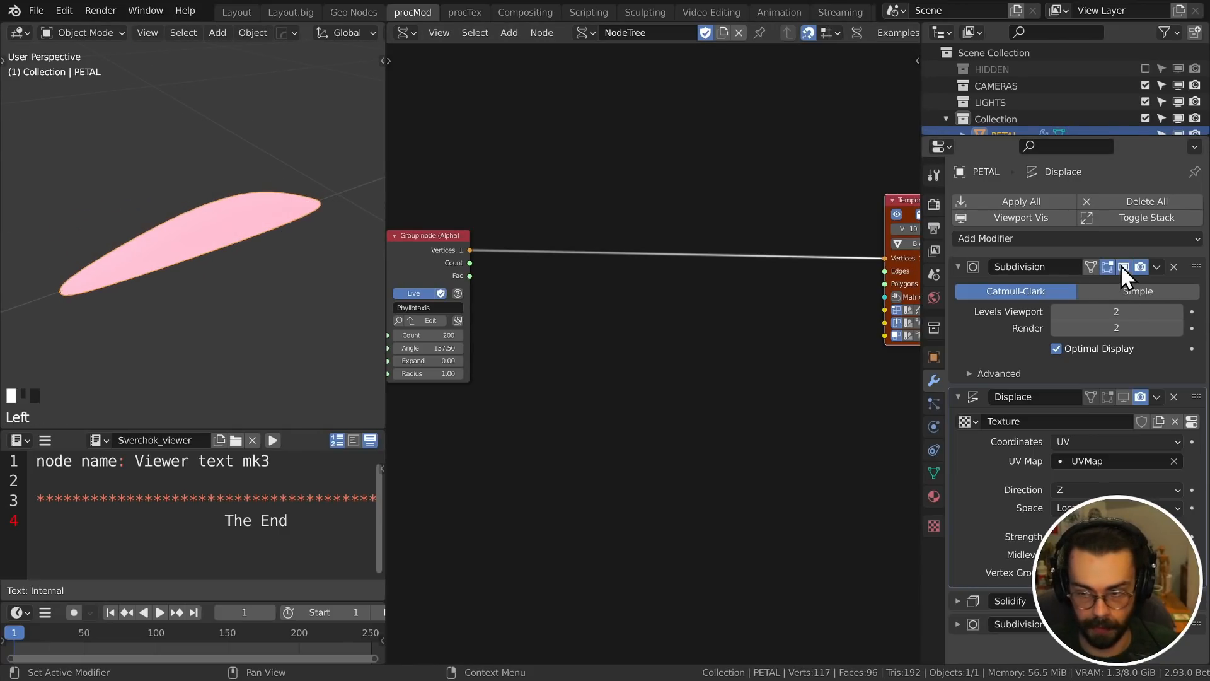
left_click(1124, 396)
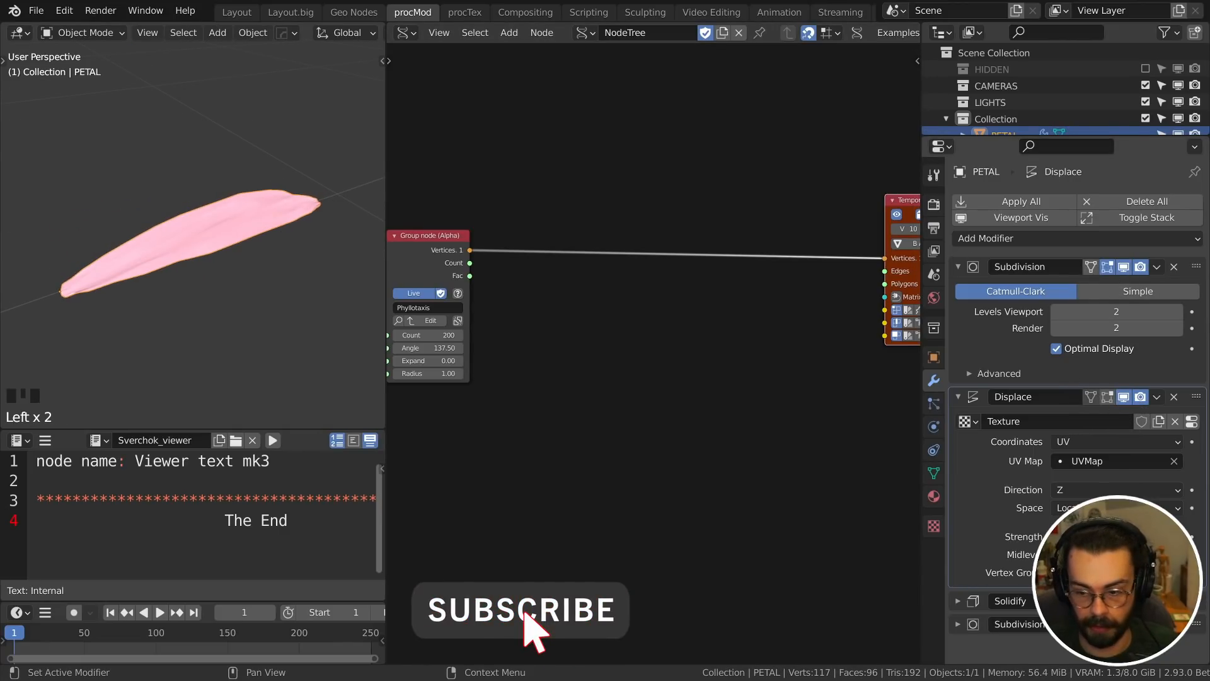
middle_click_drag(95, 245, 168, 305)
right_click(225, 198)
left_click(224, 198)
middle_click_drag(238, 197, 271, 244)
left_click(213, 241)
scroll(211, 265, "down", 7)
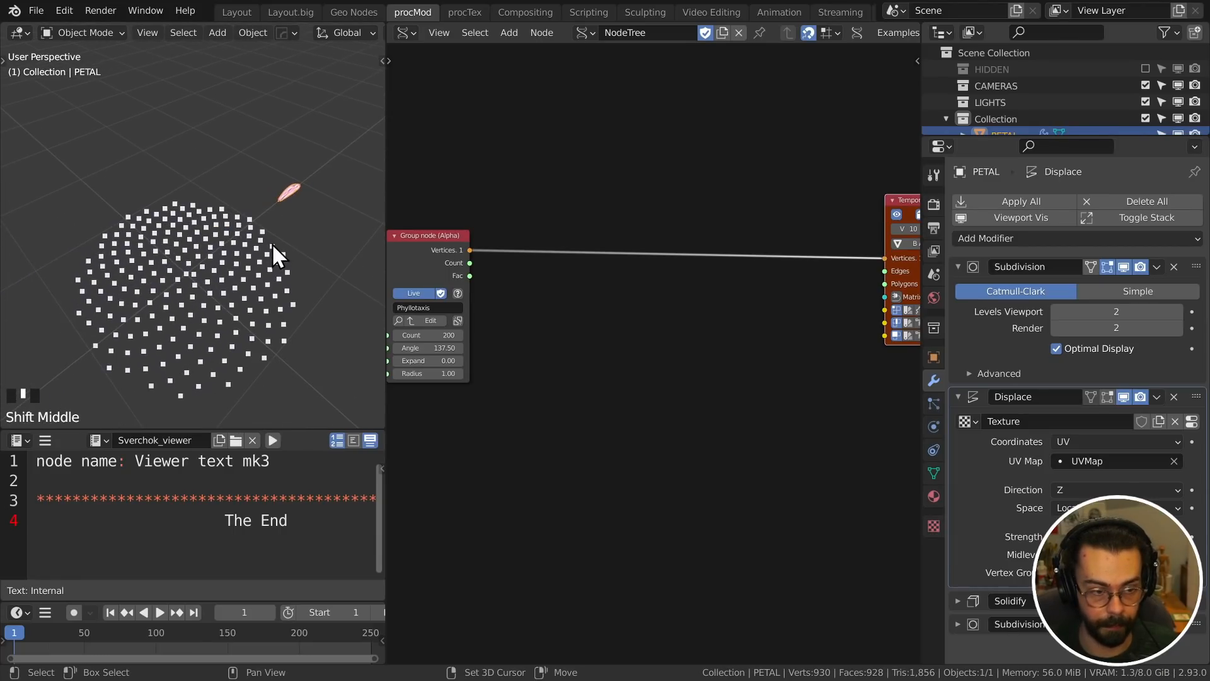
scroll(638, 322, "down", 4)
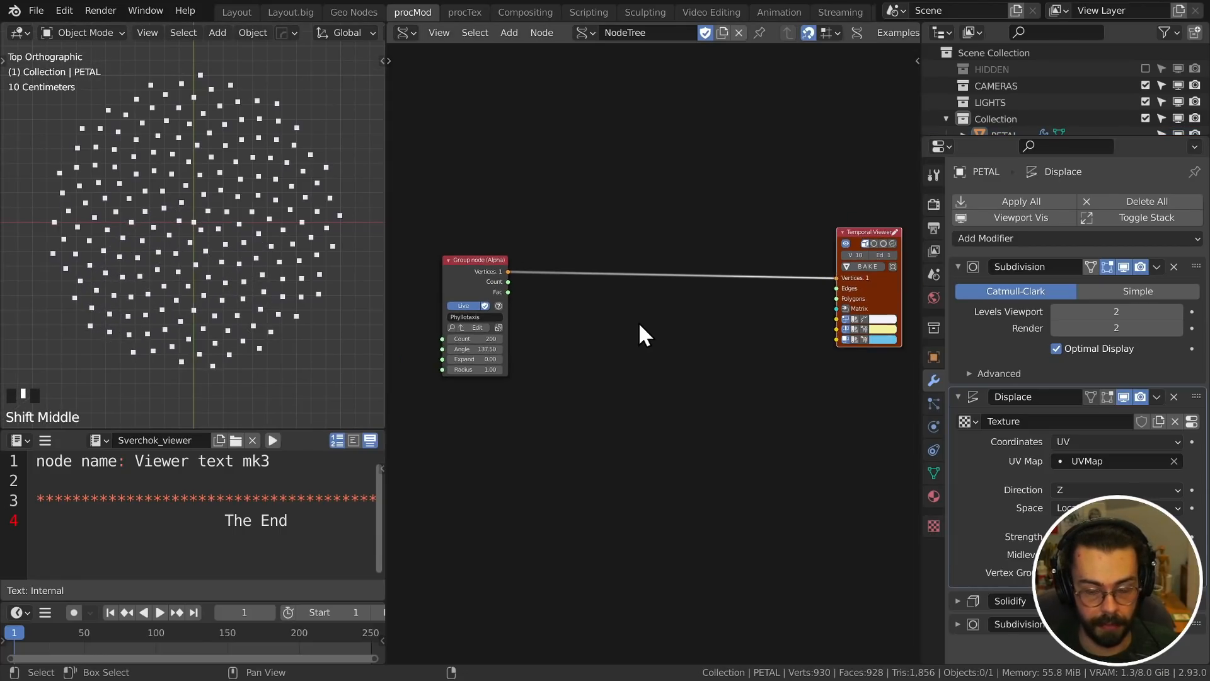
middle_click_drag(632, 273, 723, 368, "shift")
scroll(654, 378, "up", 3)
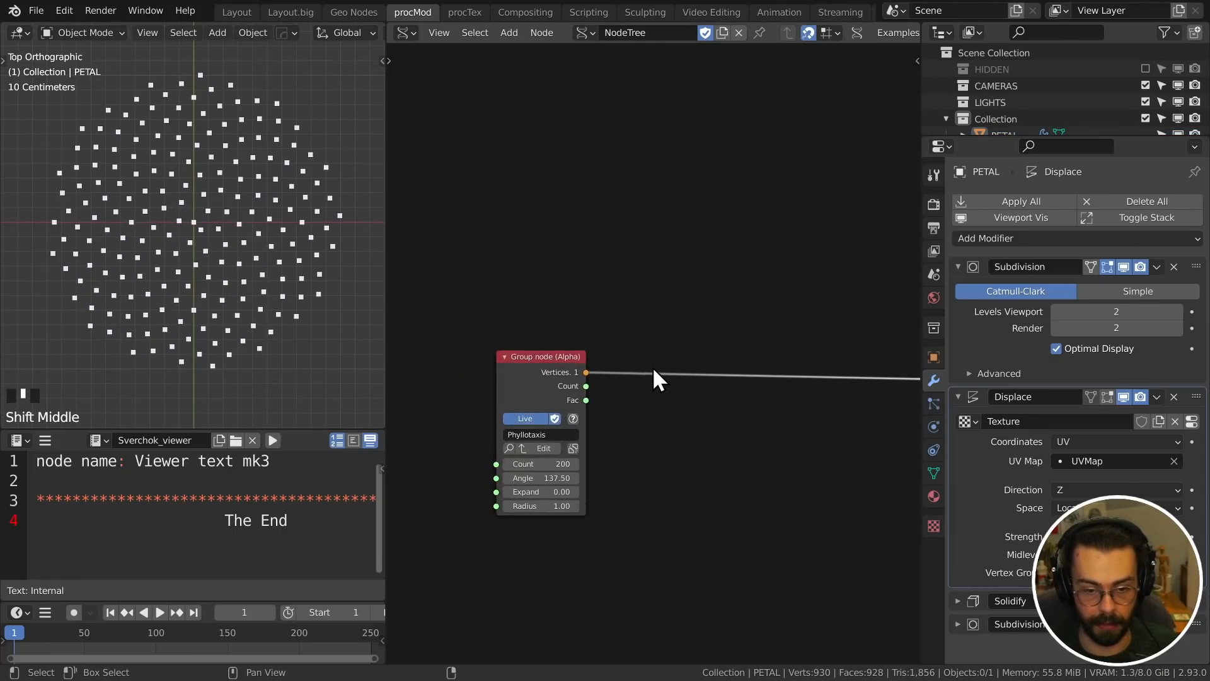
scroll(520, 386, "down", 10)
middle_click_drag(513, 430, 564, 176)
middle_click_drag(799, 380, 718, 416)
middle_click_drag(714, 282, 722, 437)
scroll(721, 437, "up", 6)
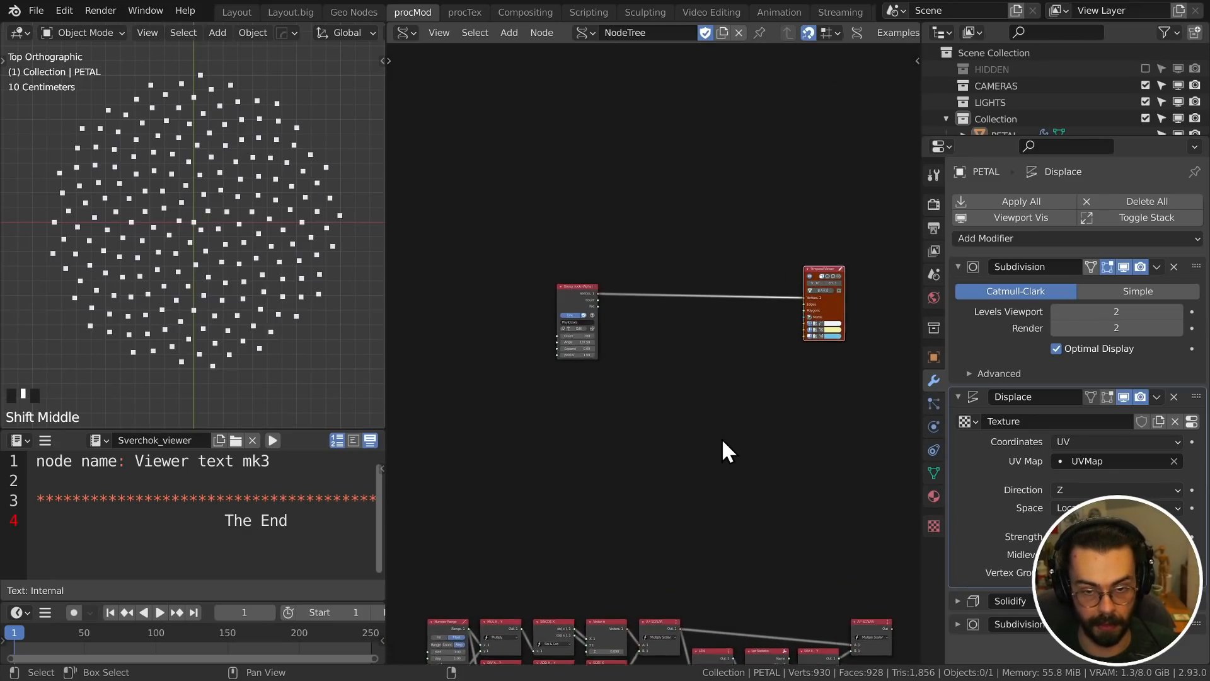
middle_click_drag(675, 306, 696, 344)
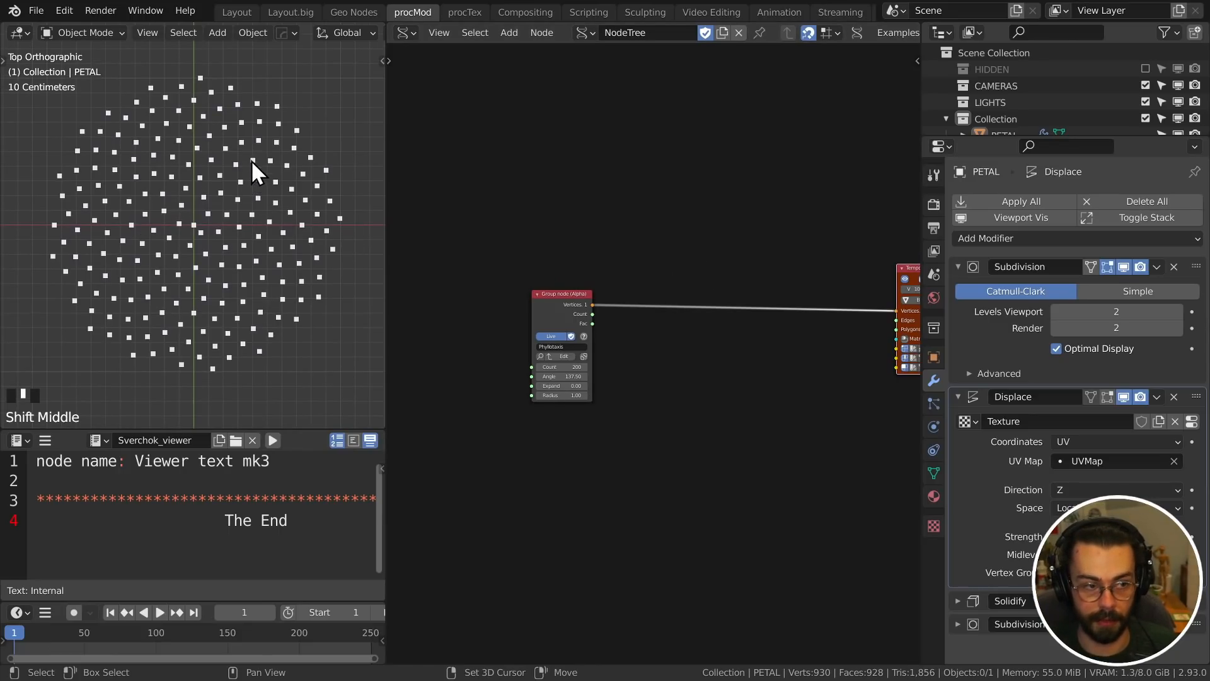
scroll(811, 315, "down", 1)
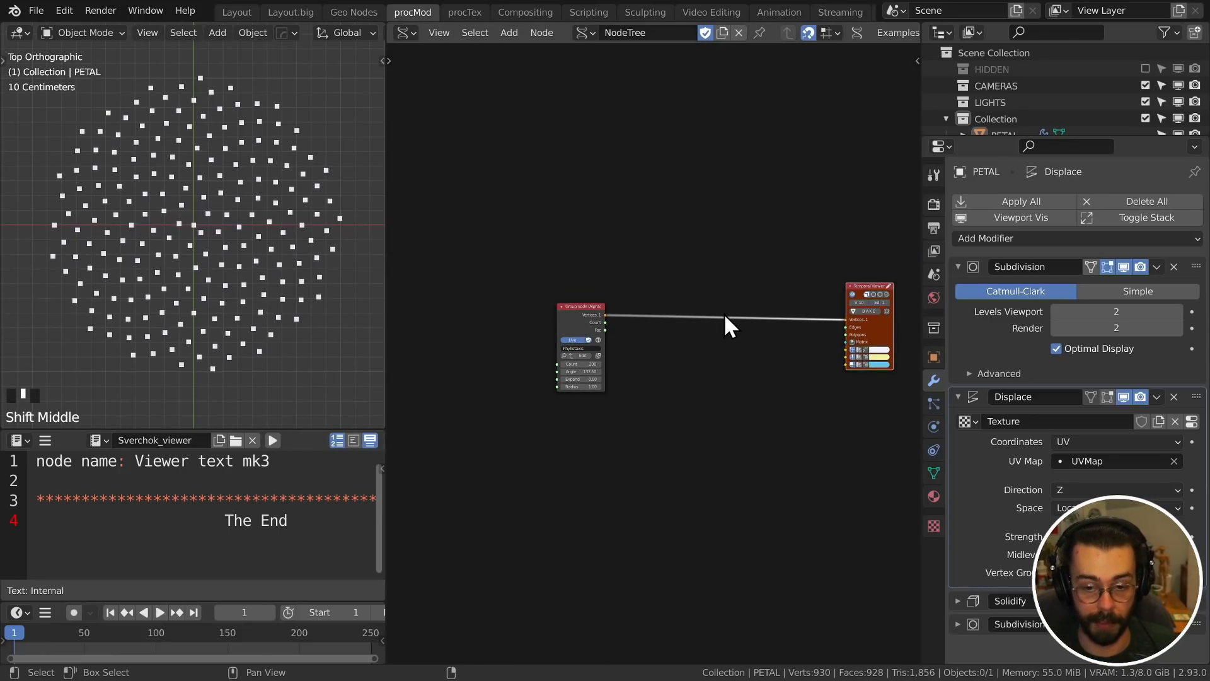
- Add an Objects in node and place it directly below the Phyllotaxis group node
scroll(719, 307, "up", 3)
key("shift+a")
mouse_move(713, 302)
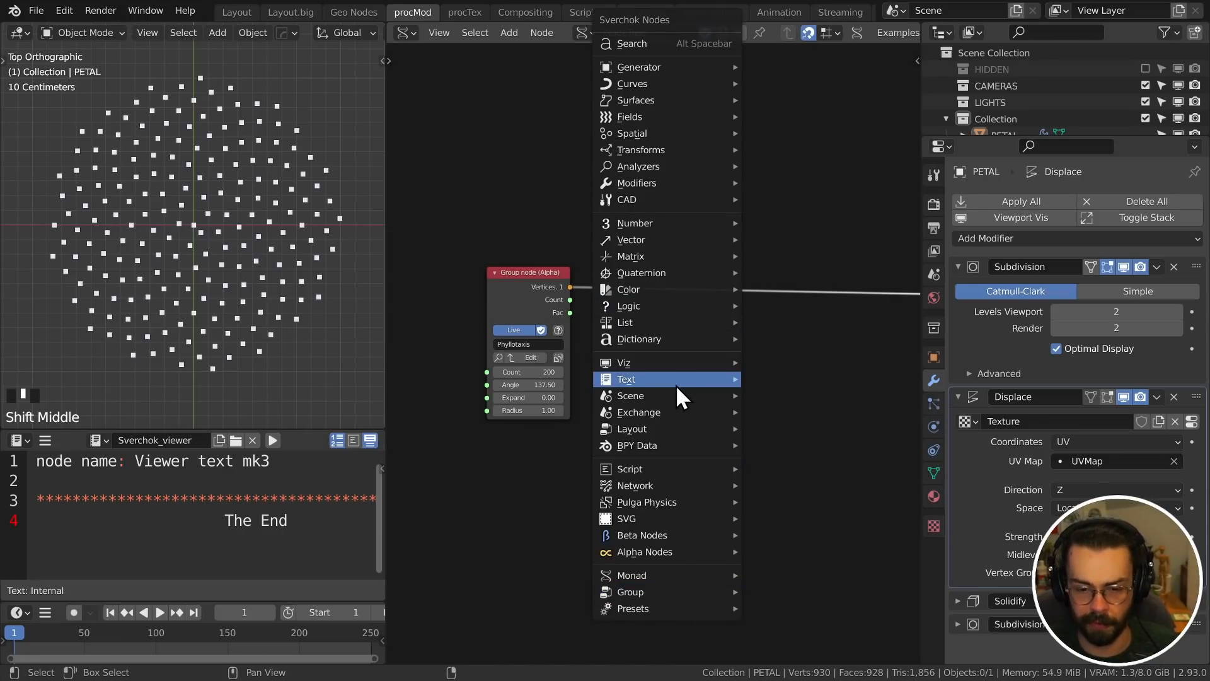
mouse_move(706, 394)
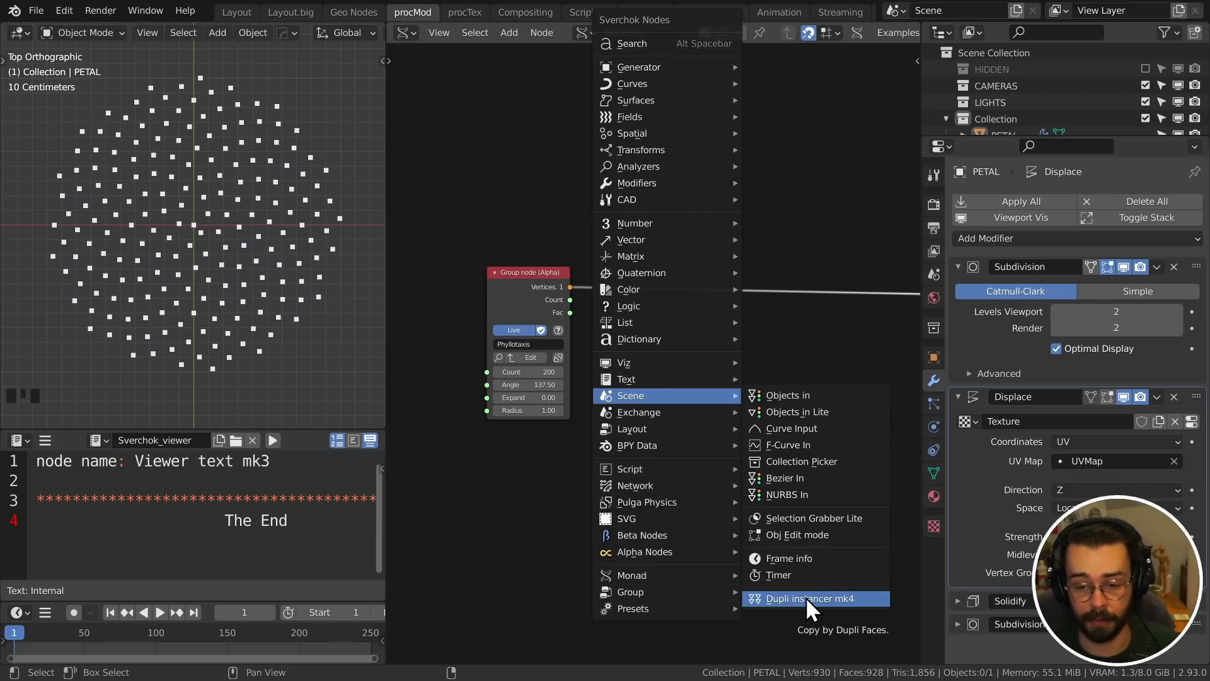
left_click(818, 401)
left_click(520, 482)
- Select the petal in the viewport and load it into the Objects in node
left_click(532, 549)
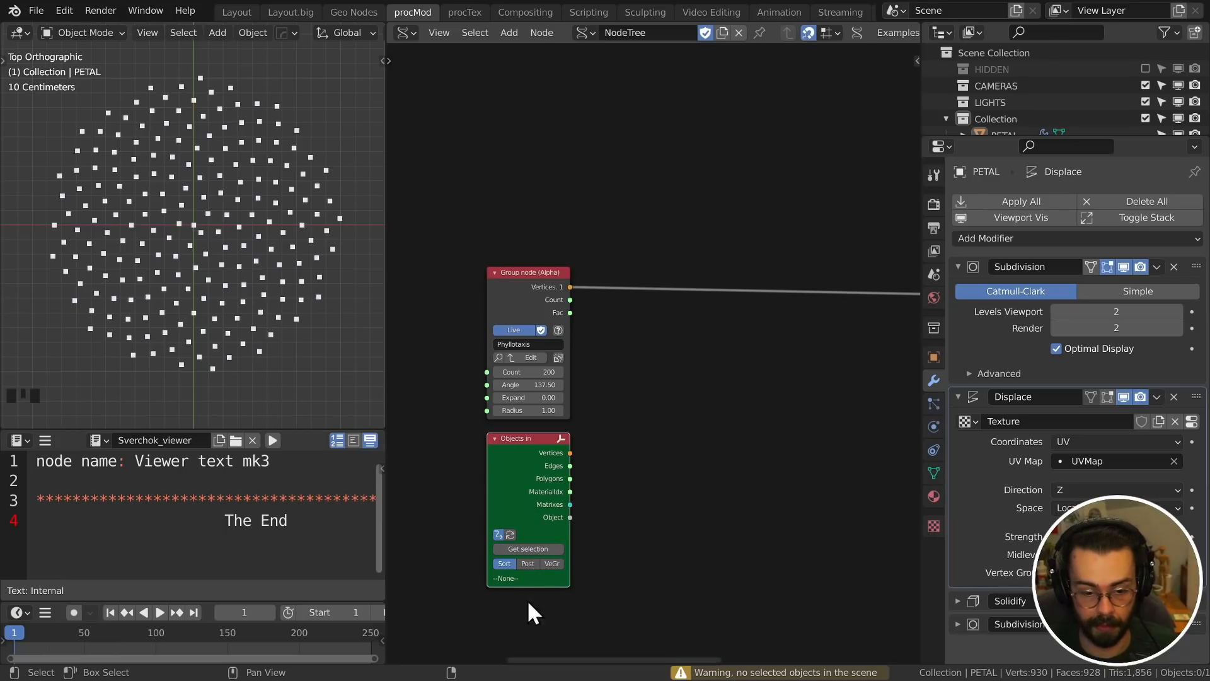
scroll(275, 232, "down", 5)
left_click(298, 224)
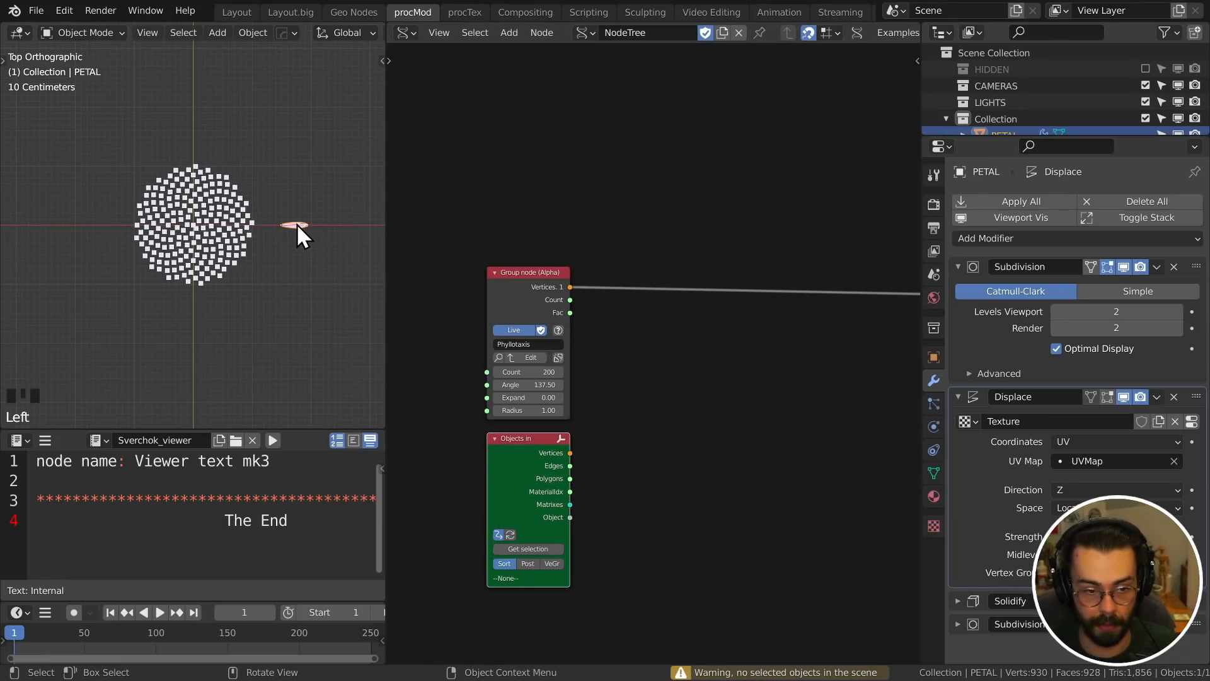
left_click(530, 548)
left_click(527, 548)
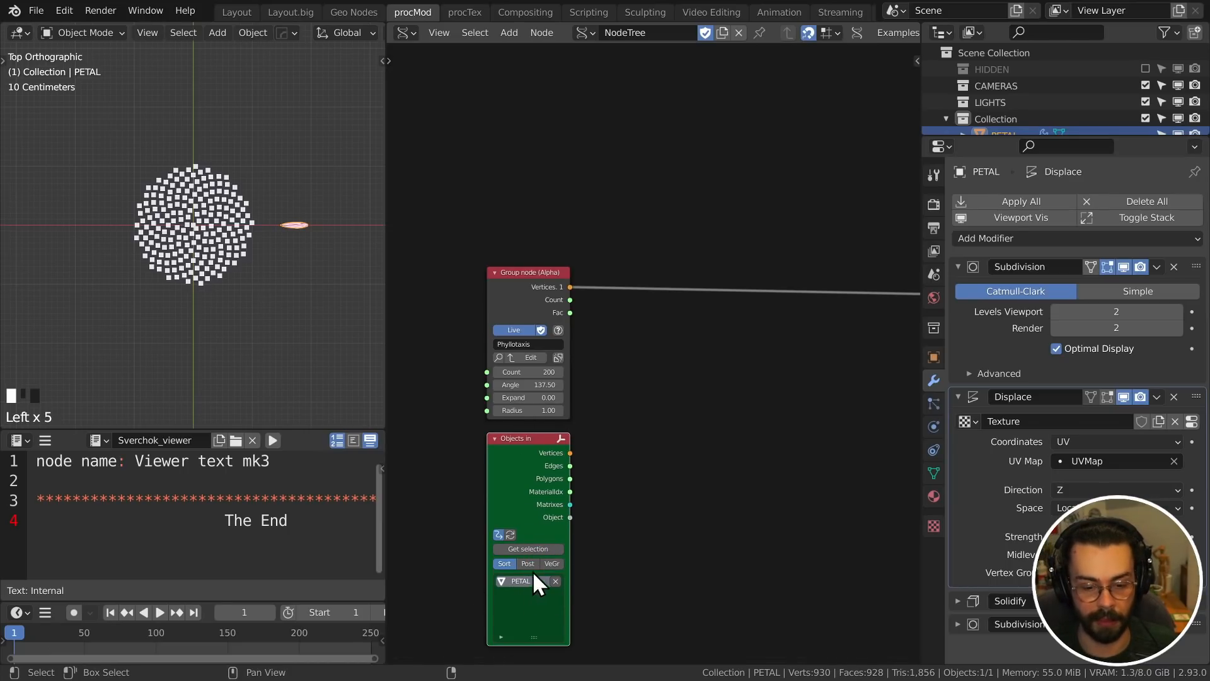
- Preview the Objects in mesh in the Temporal Viewer and compare it with the Post option on and off
scroll(290, 251, "up", 5)
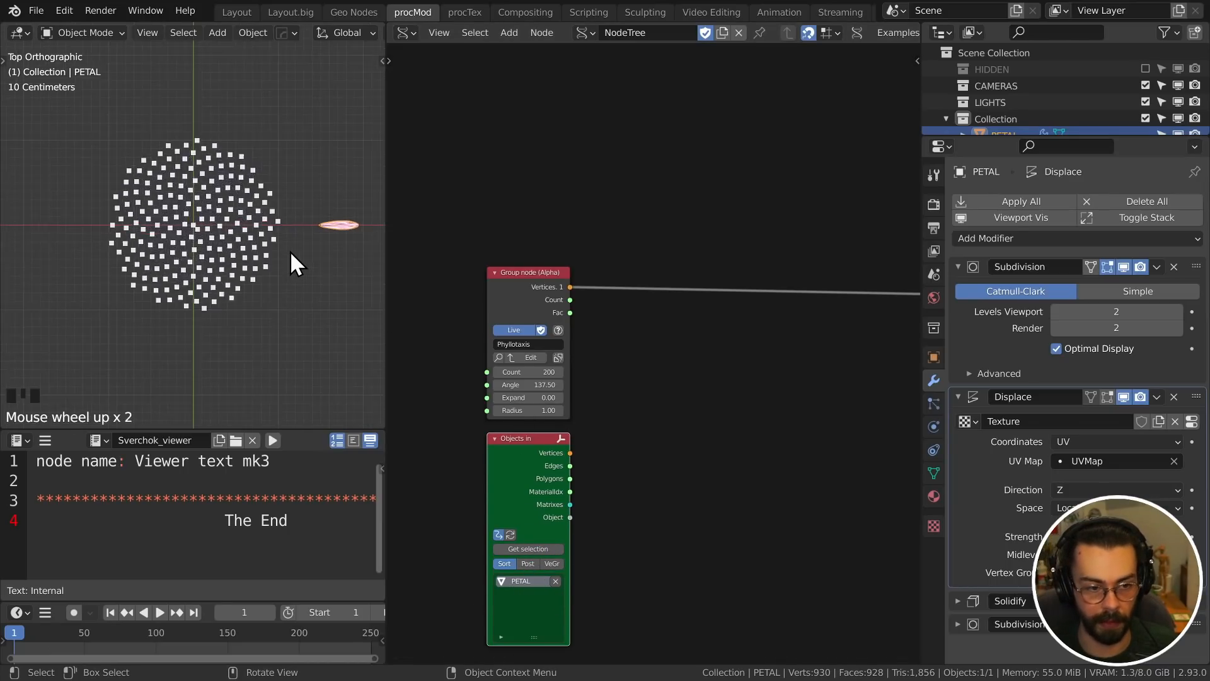
left_click(554, 475, "ctrl+shift")
scroll(310, 249, "up", 6)
middle_click_drag(310, 249, 303, 249, "shift")
left_click(531, 563)
left_click(531, 562)
left_click(531, 562)
left_click(530, 562)
left_click(530, 563)
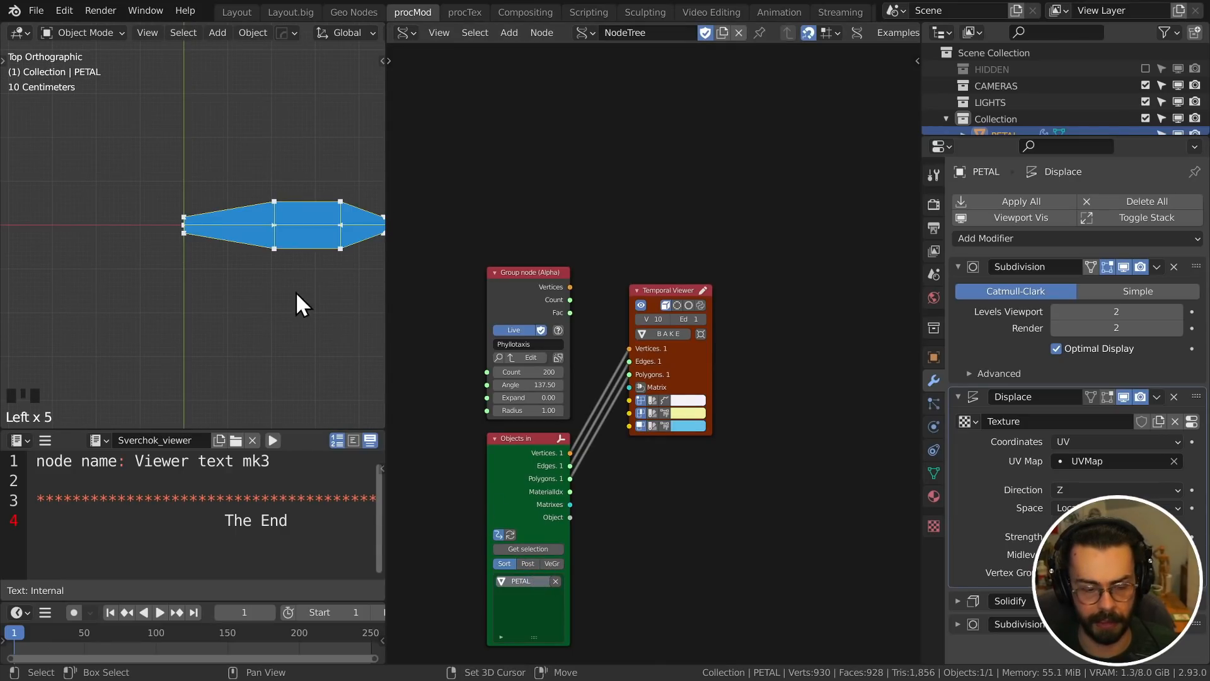
scroll(251, 252, "down", 5)
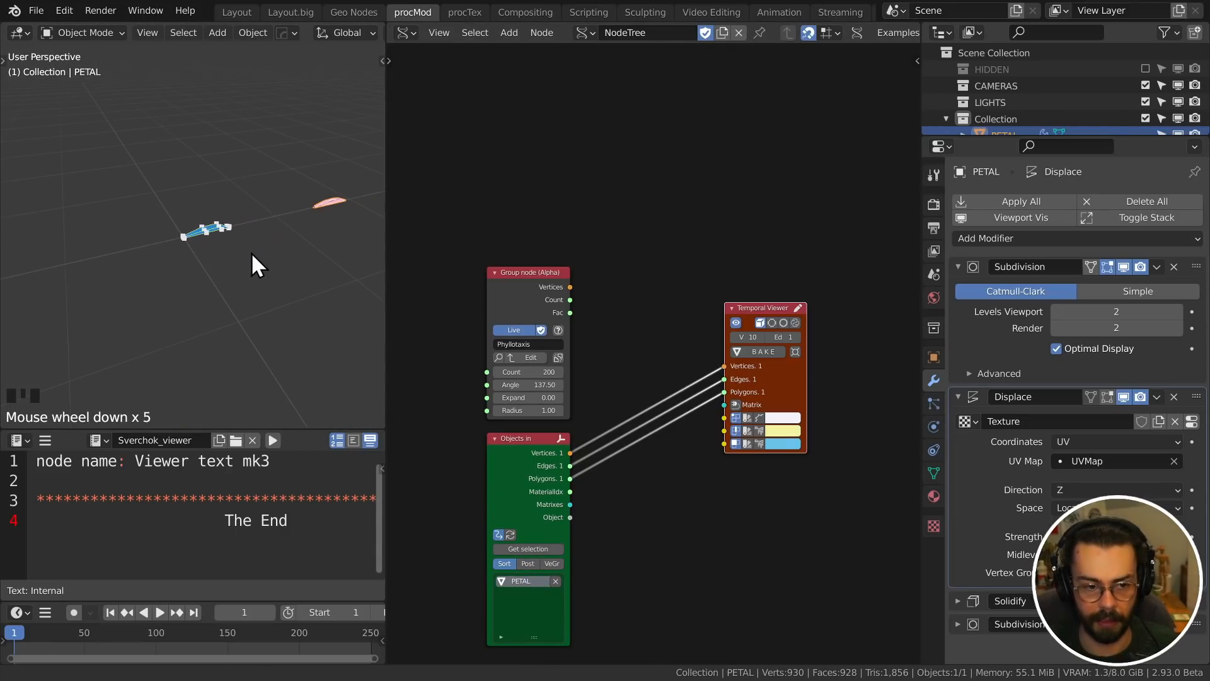
- Link the Objects in Matrixes output to the Temporal Viewer's Matrix input and move the petal to test the transform
middle_click_drag(344, 217, 320, 233, "shift")
left_click(299, 226)
key("g")
right_click(308, 206)
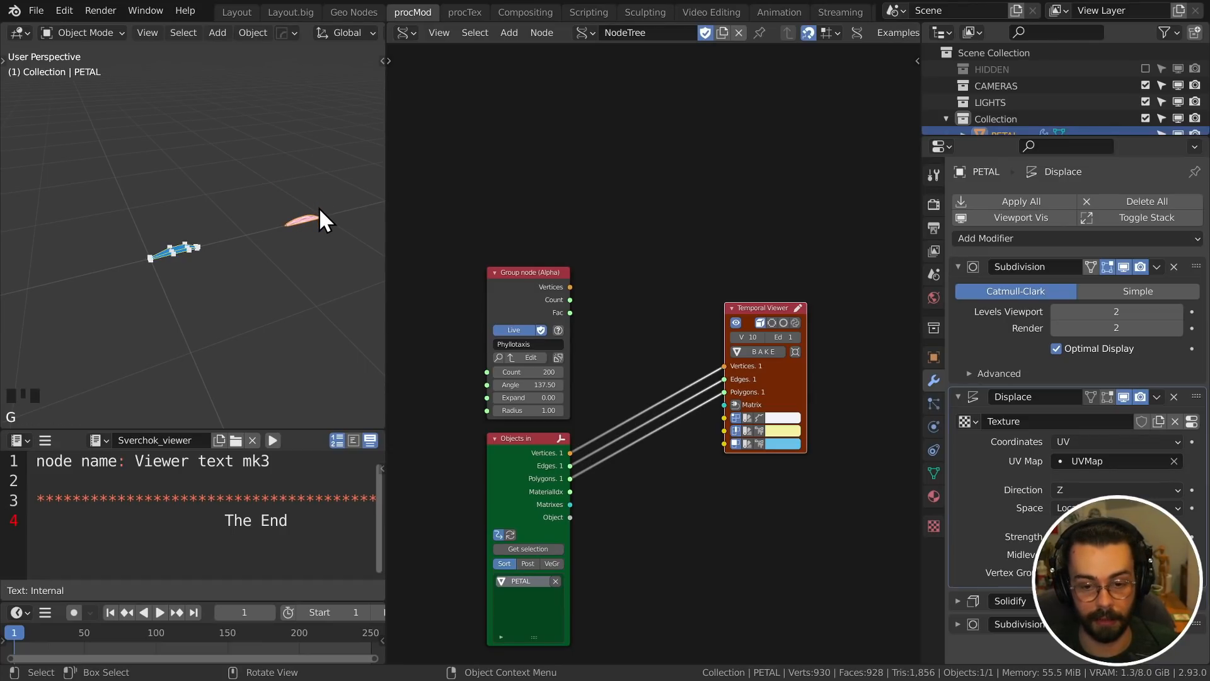
left_click_drag(570, 504, 724, 405)
middle_click_drag(315, 212, 330, 230)
key("g")
left_click(245, 153)
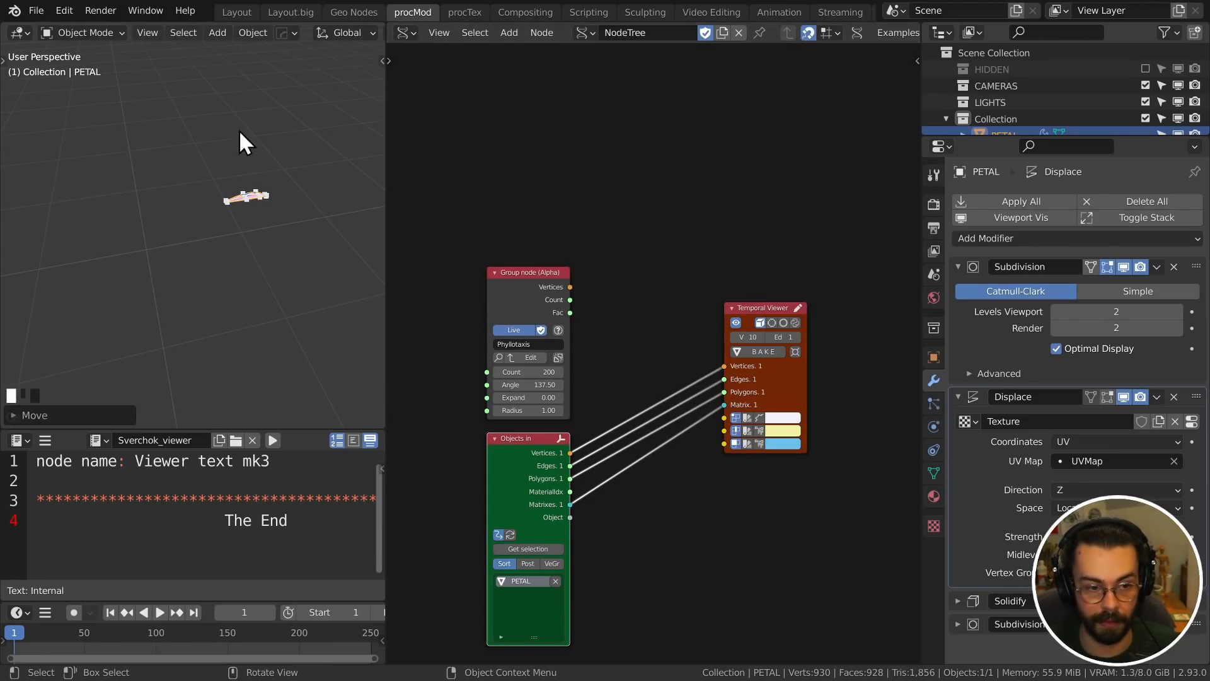
- Clear the petal's location, undo the petal's moves and cut the Matrixes link to the Temporal Viewer
key("alt+g")
key("ctrl+z")
key("ctrl+z")
left_click(531, 565)
left_click(531, 565)
mouse_move(587, 506)
right_mouse_down("ctrl")
mouse_move(605, 465)
mouse_move(596, 514)
right_mouse_up("ctrl")
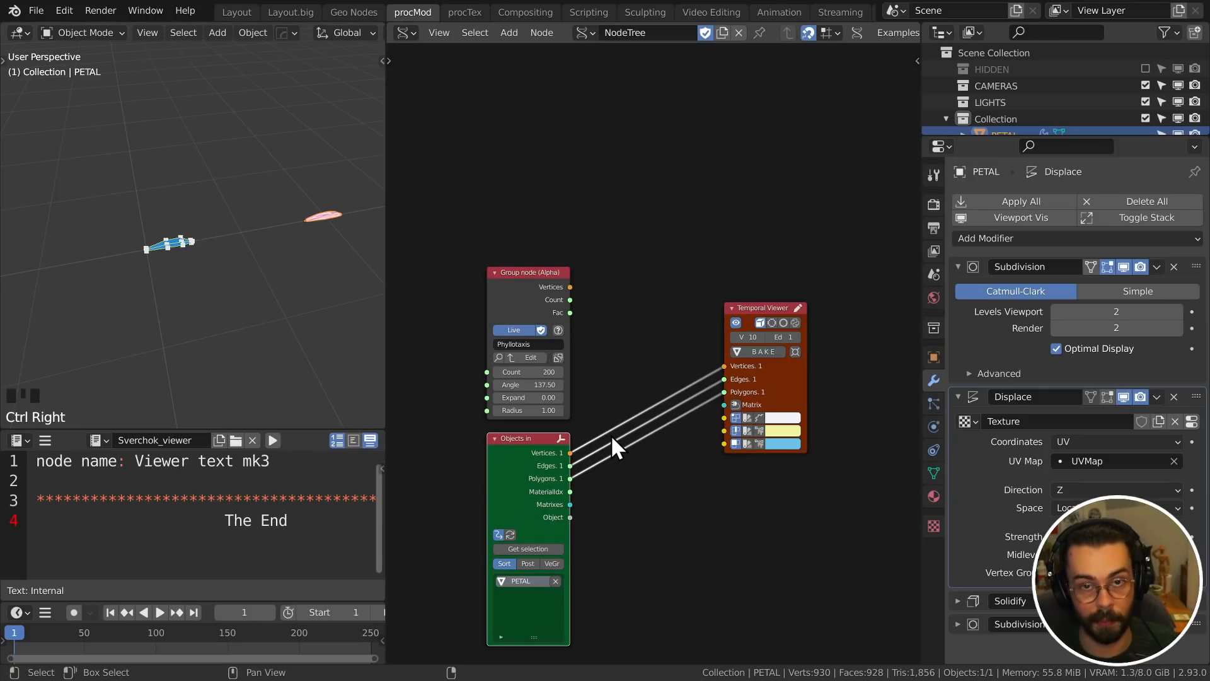
- Try the Phyllotaxis vertices as the Temporal Viewer's matrices, and return to previewing only the points from above
left_click_drag(570, 287, 724, 404)
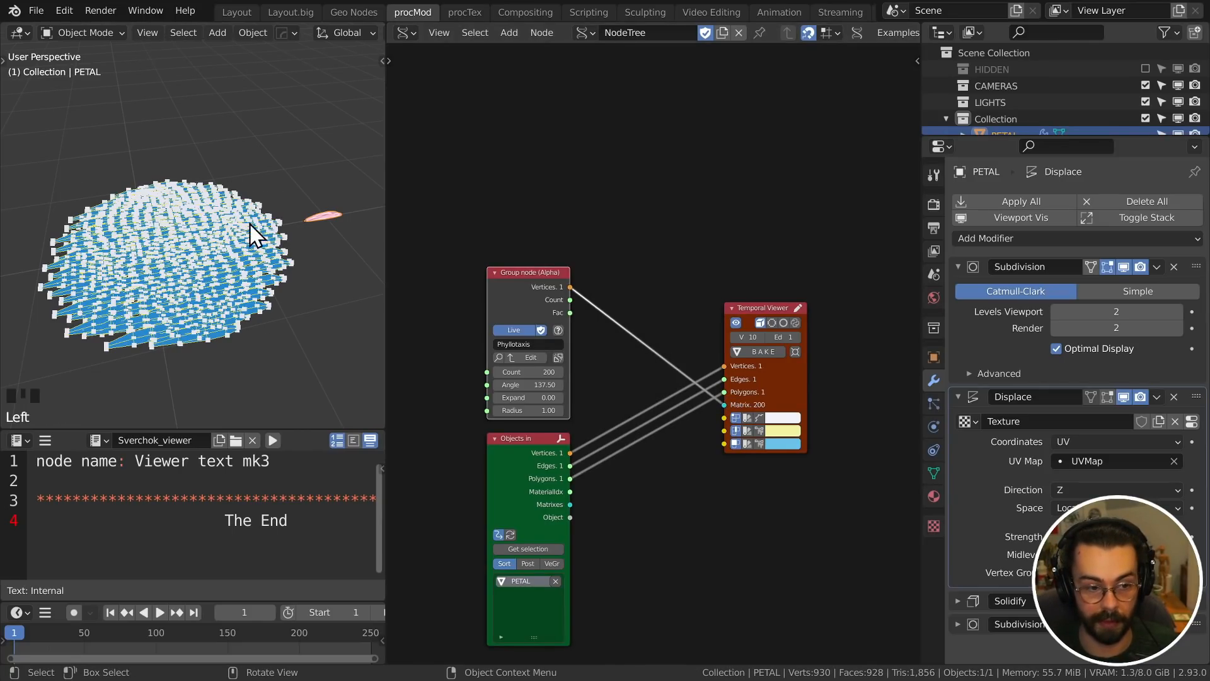
middle_click_drag(256, 232, 189, 210)
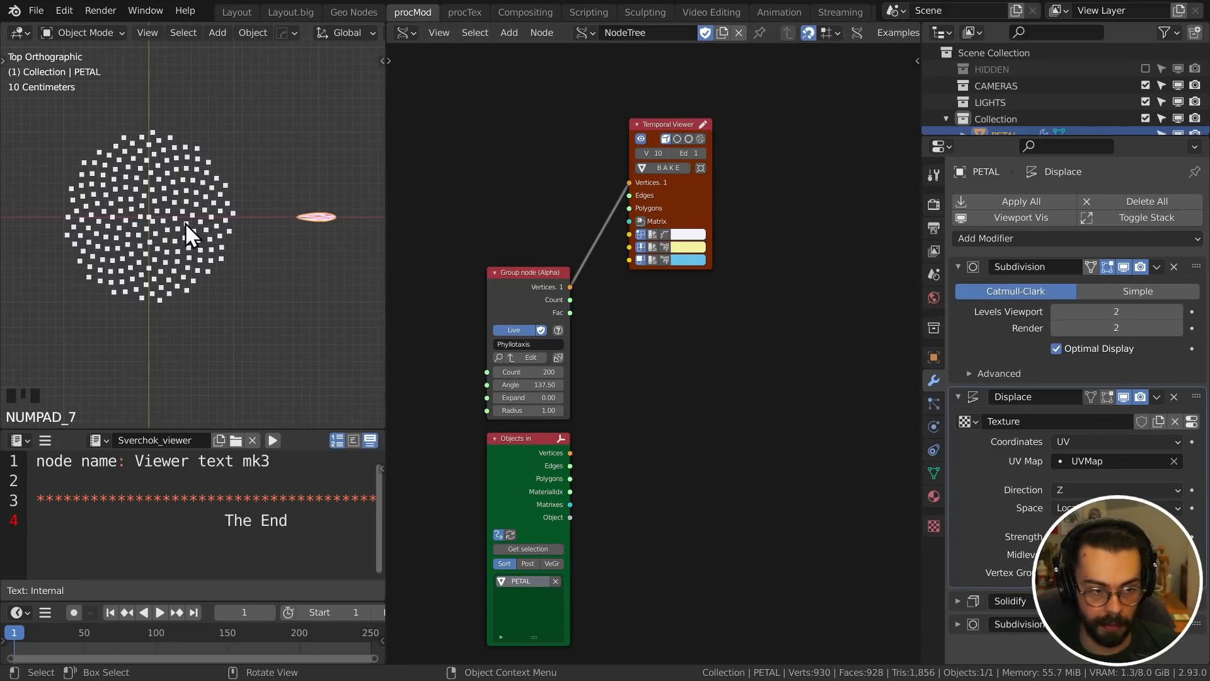
scroll(188, 227, "up", 1)
middle_click_drag(190, 223, 211, 232, "shift")
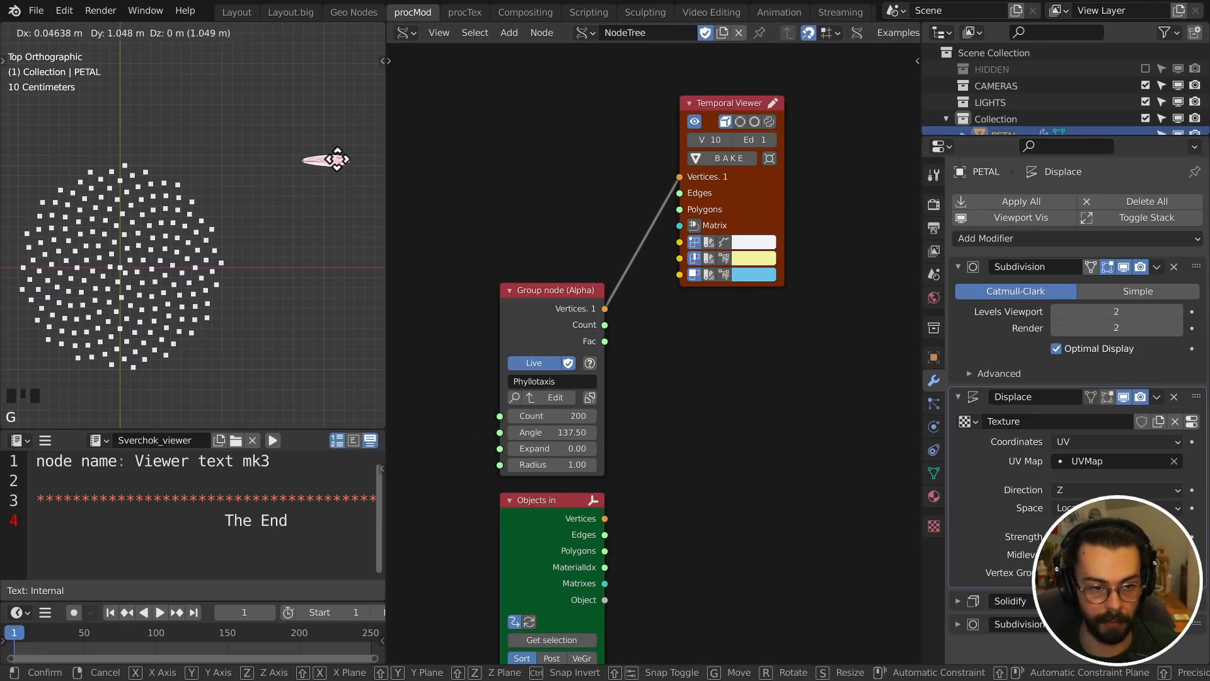
- Place the petal clear of the point pattern and set the Phyllotaxis Radius to 0.20
left_click(341, 208)
left_click(573, 464)
type("0.4")
key("Return")
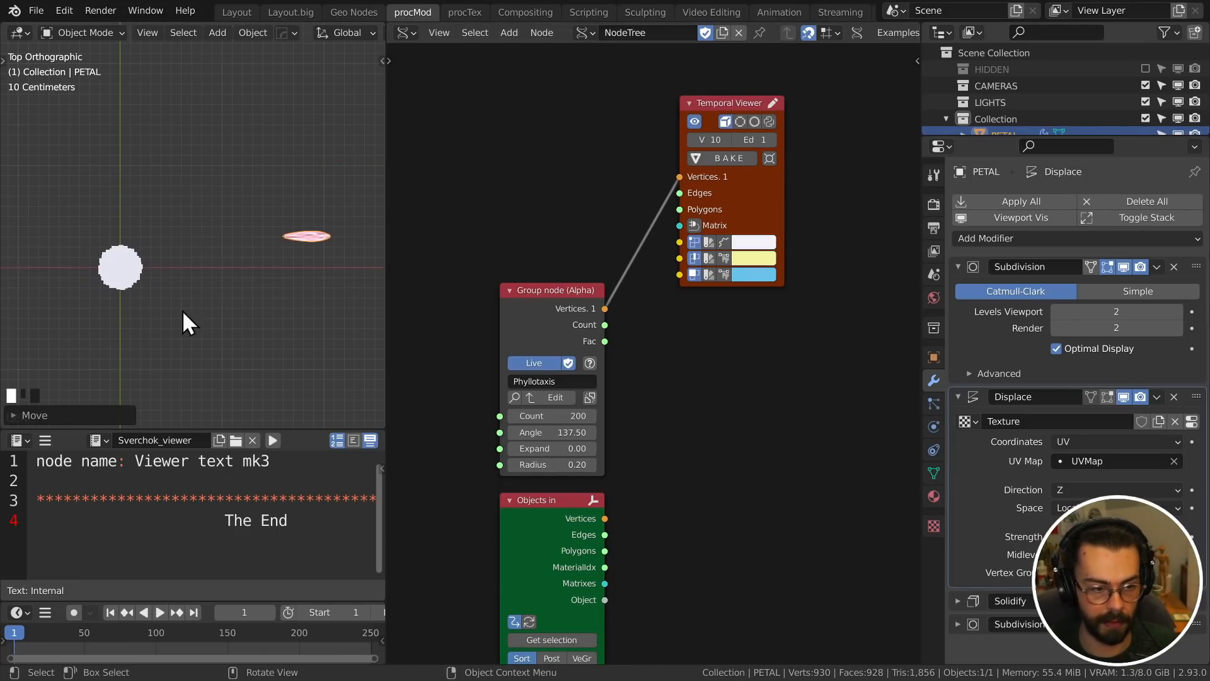
- Compare the petal's size with the point disc by moving it against the disc's edge and back out again
key("g")
left_click(133, 226)
key("g")
left_click(189, 340)
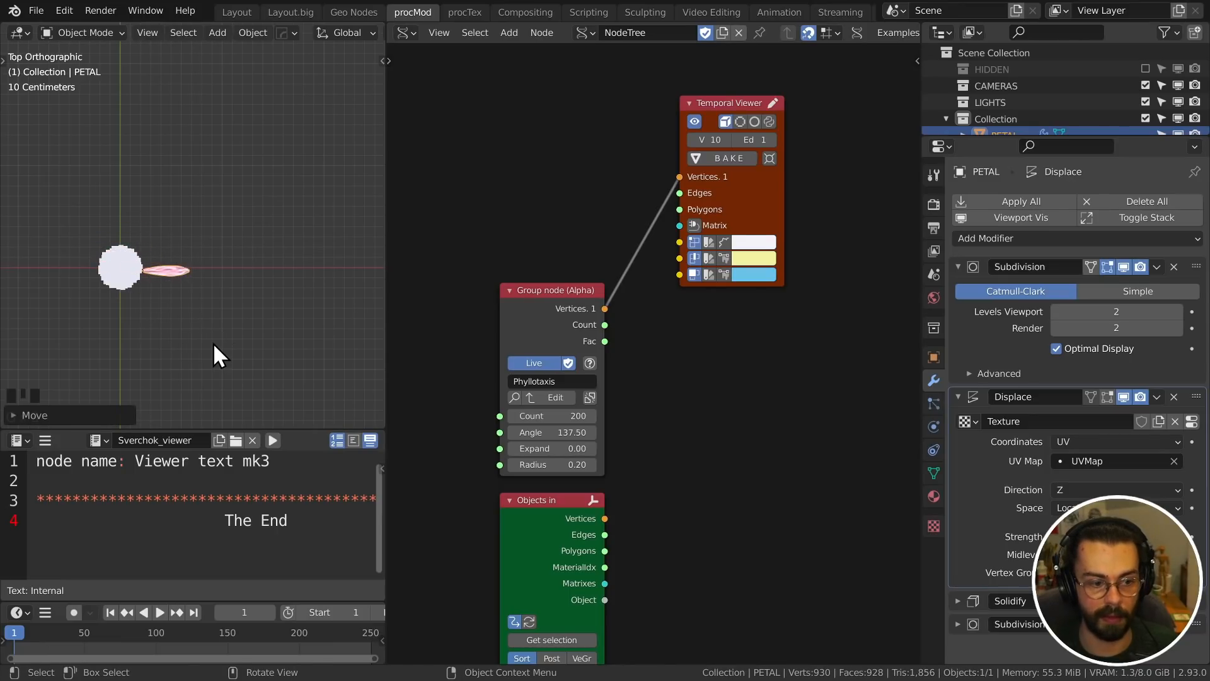
key("g")
left_click(354, 262)
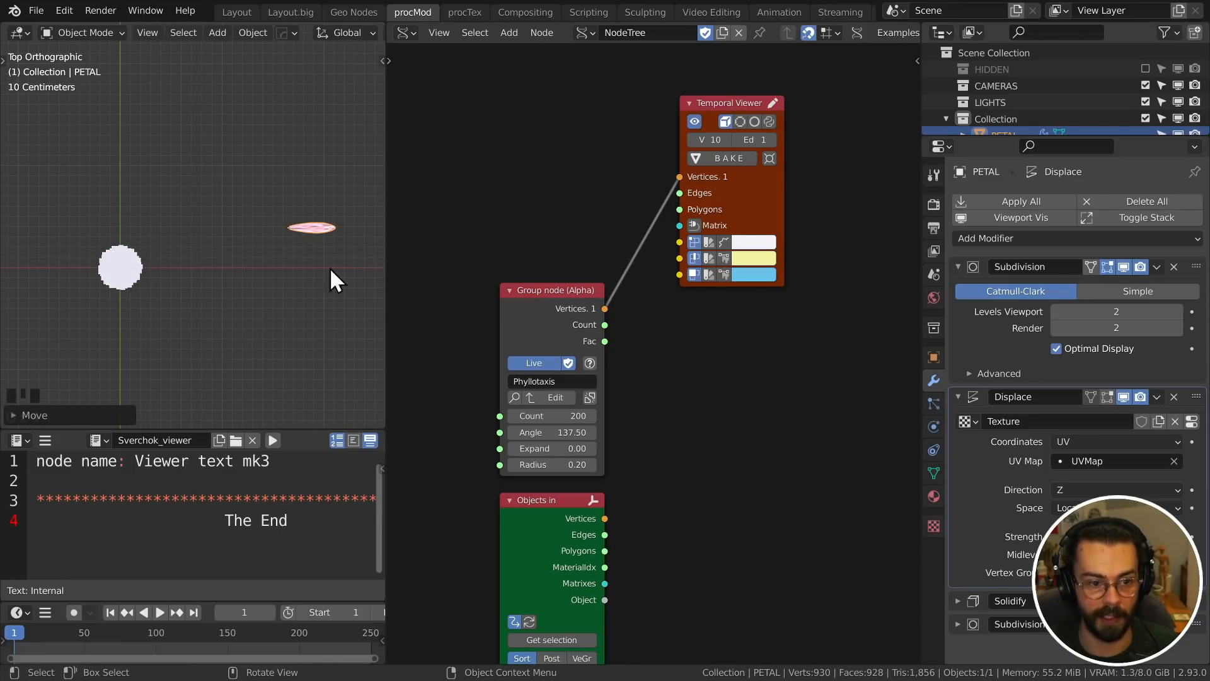
- Set the Temporal Viewer's vertex size to 4 and the Phyllotaxis Expand value to 2.53
scroll(141, 284, "up", 3)
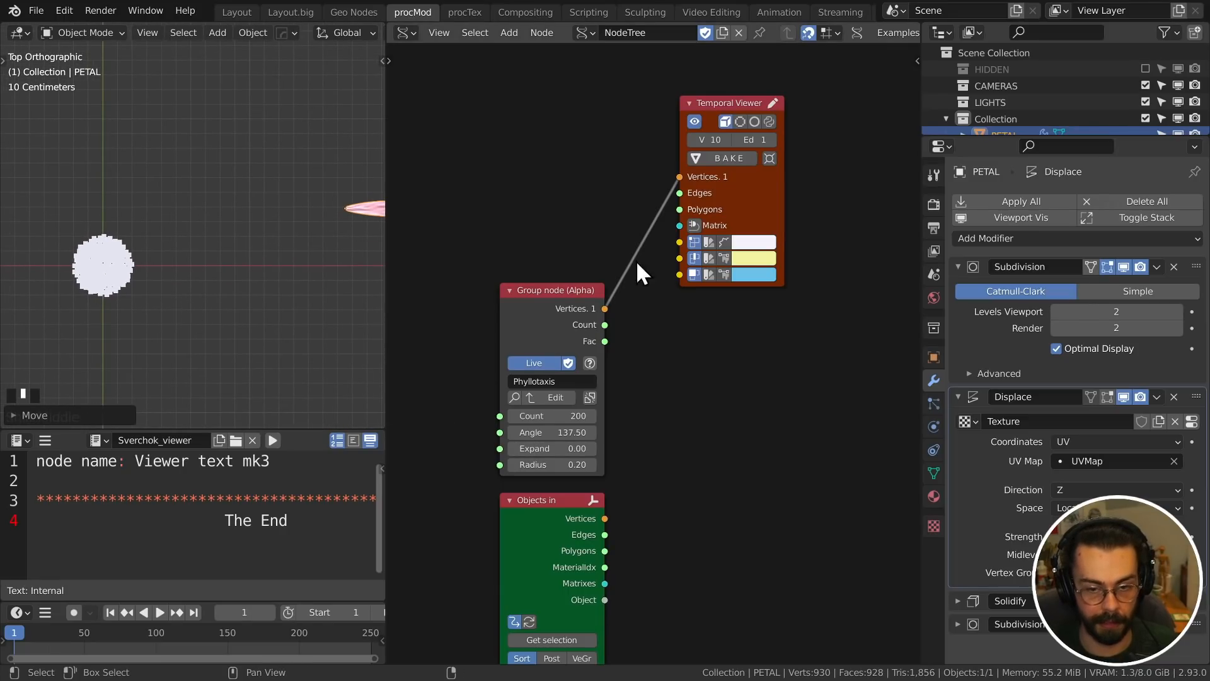
left_click_drag(712, 136, 678, 135)
scroll(174, 280, "up", 3)
middle_click_drag(173, 280, 207, 293, "shift")
left_click_drag(543, 449, 631, 449)
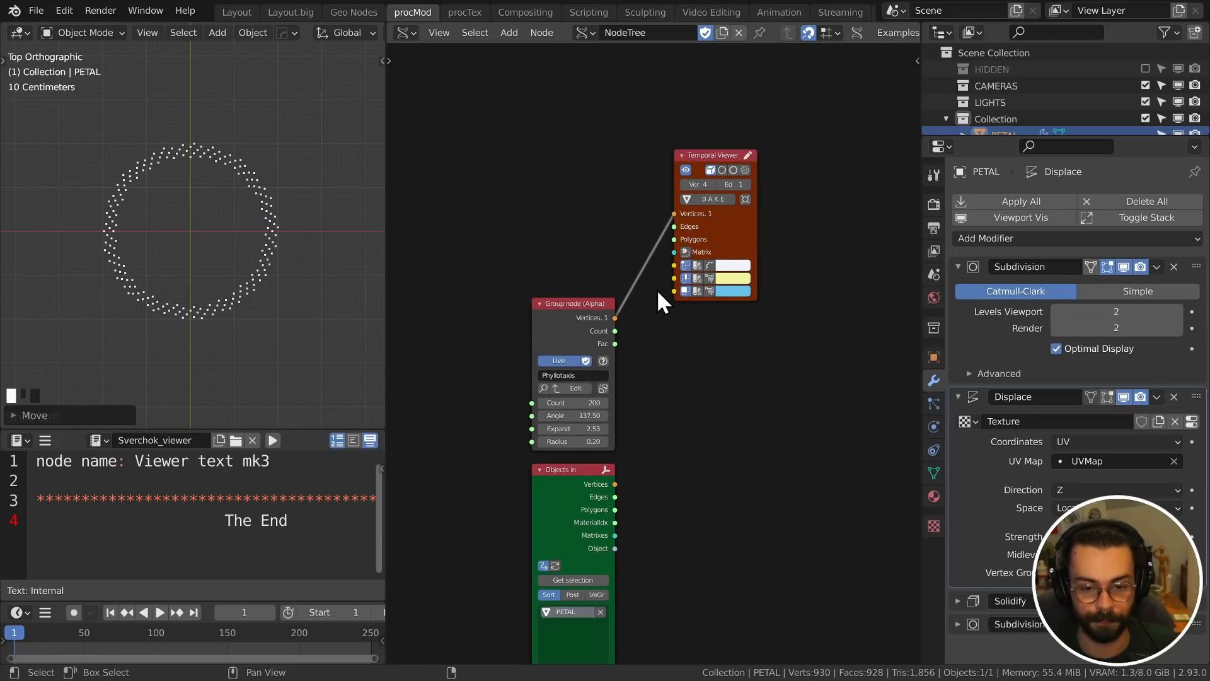
- Create a Matrix In node linked to the Temporal Viewer's Matrix input
left_click_drag(676, 267, 664, 343)
key("x")
scroll(740, 326, "up", 1)
middle_click_drag(740, 327, 629, 361)
scroll(669, 334, "up", 2)
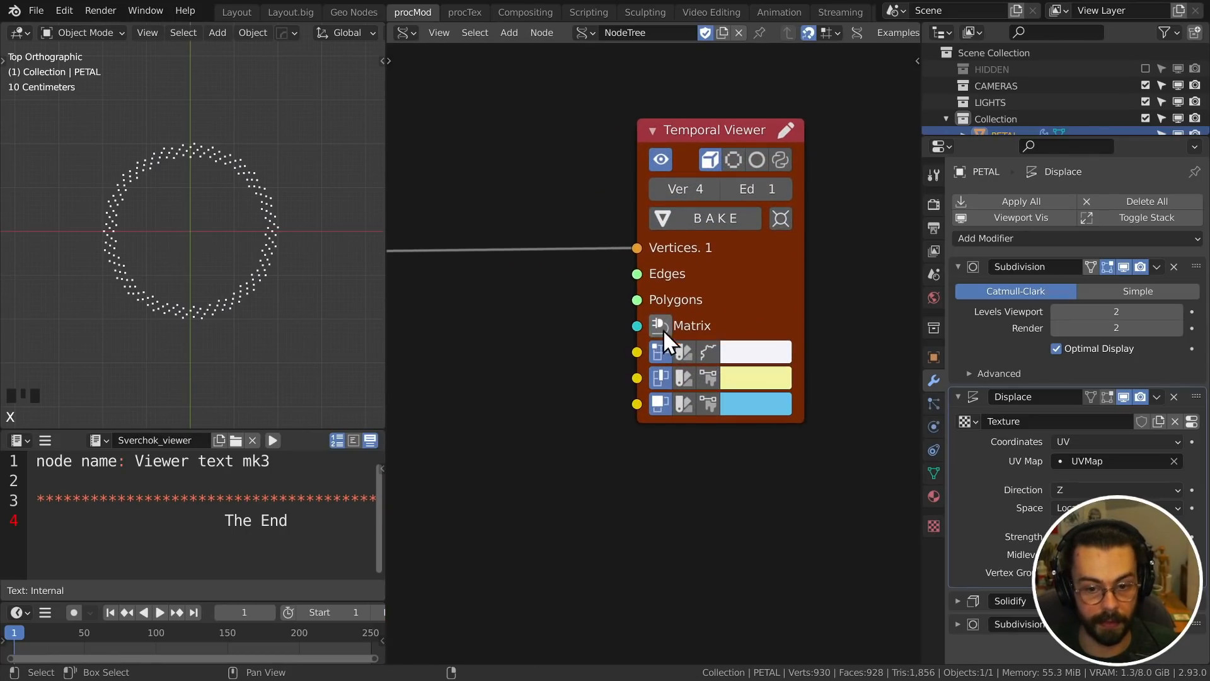
left_click(660, 323)
scroll(591, 409, "down", 1)
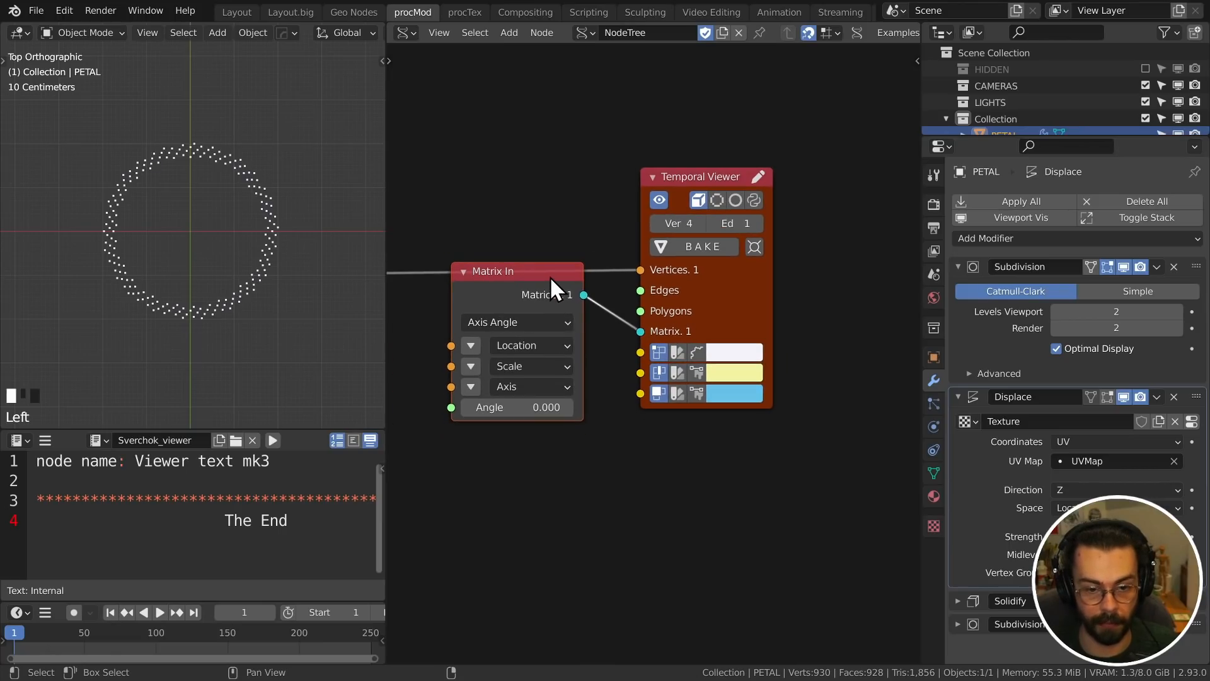
- Try out a Vector out node with a Vector in node linked to its input, and delete both
key("shift+a")
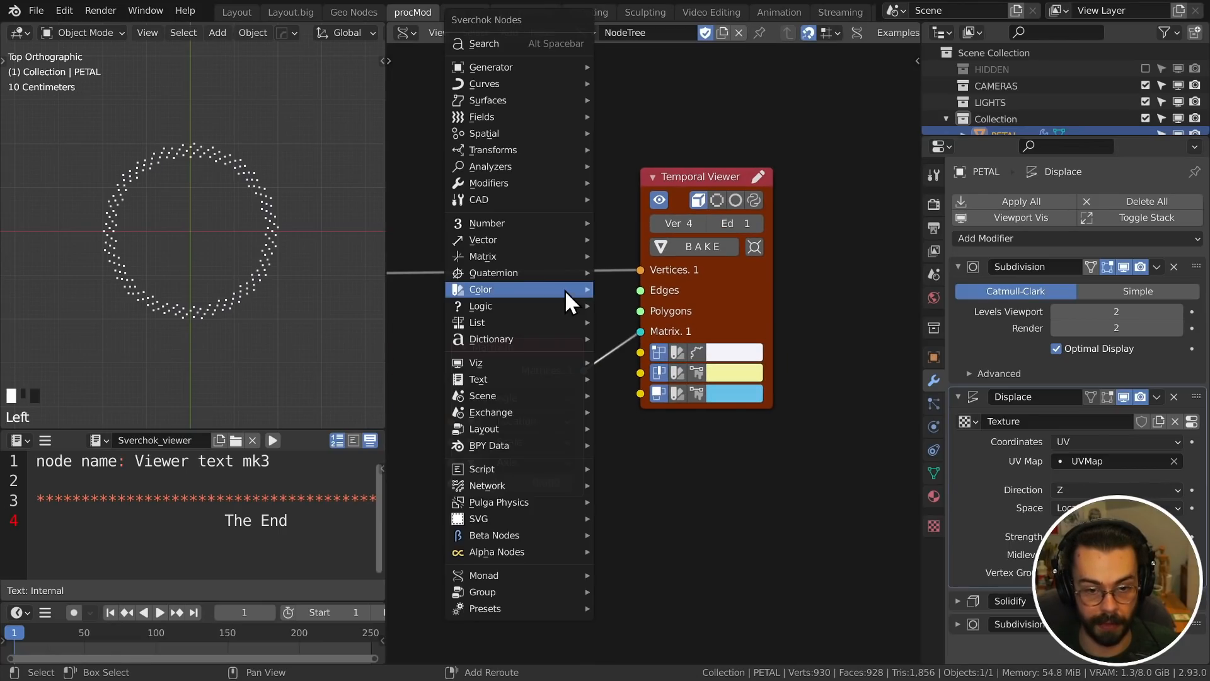
mouse_move(526, 240)
left_click(653, 255)
left_click(738, 436)
left_click(677, 529)
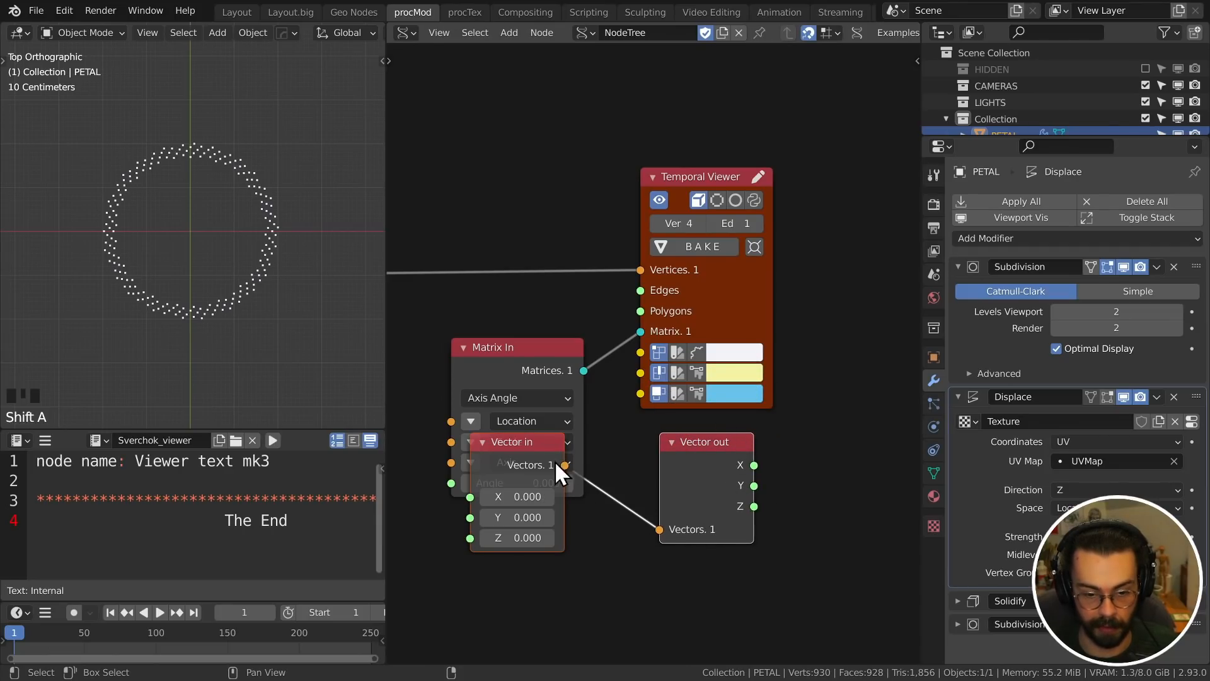
left_click(570, 543)
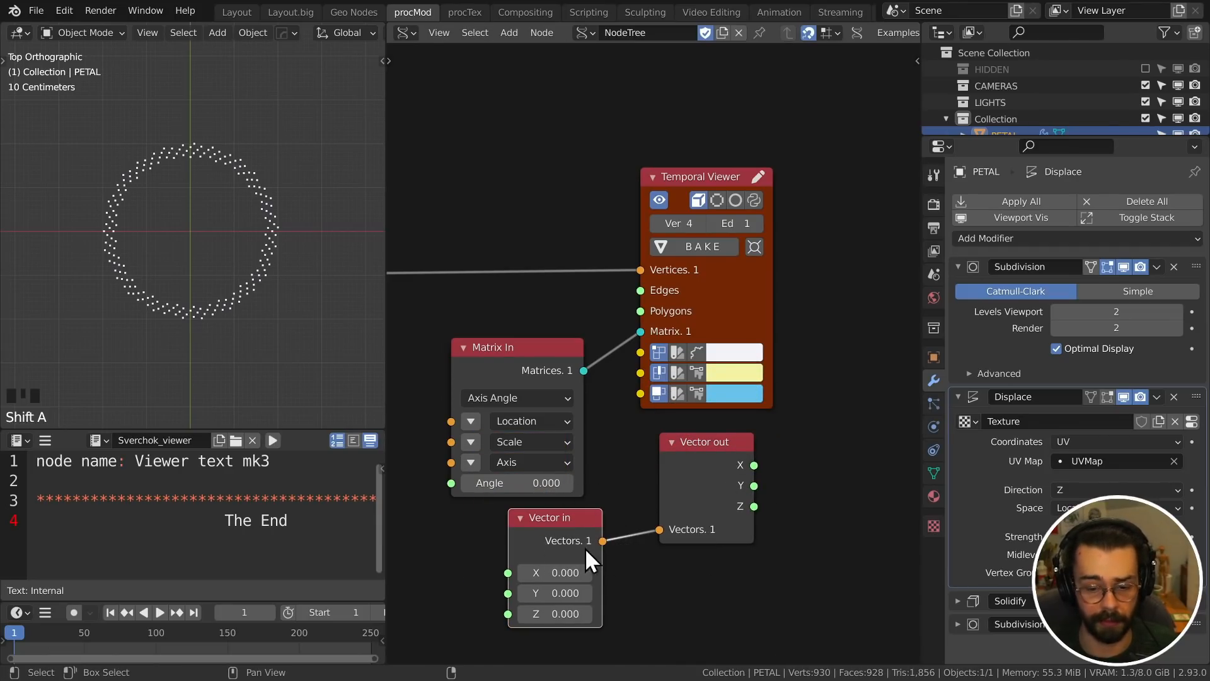
key("x")
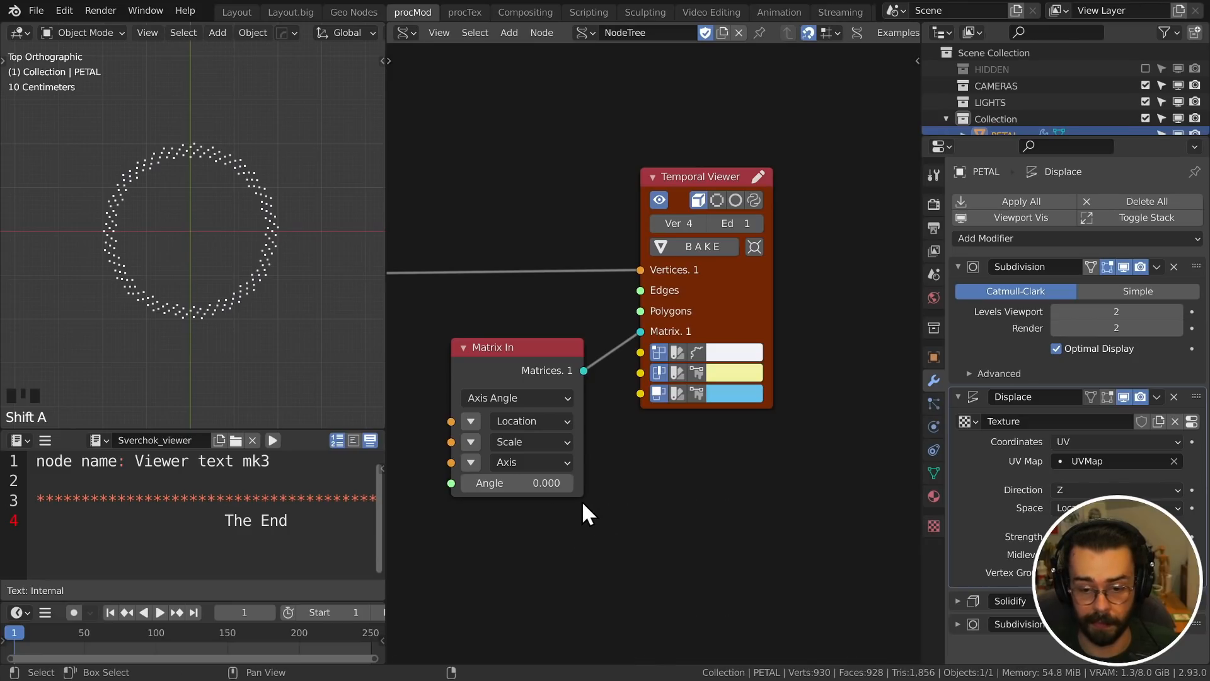
- Delete the Temporal Viewer node, keeping the Matrix In node
scroll(668, 448, "down", 2)
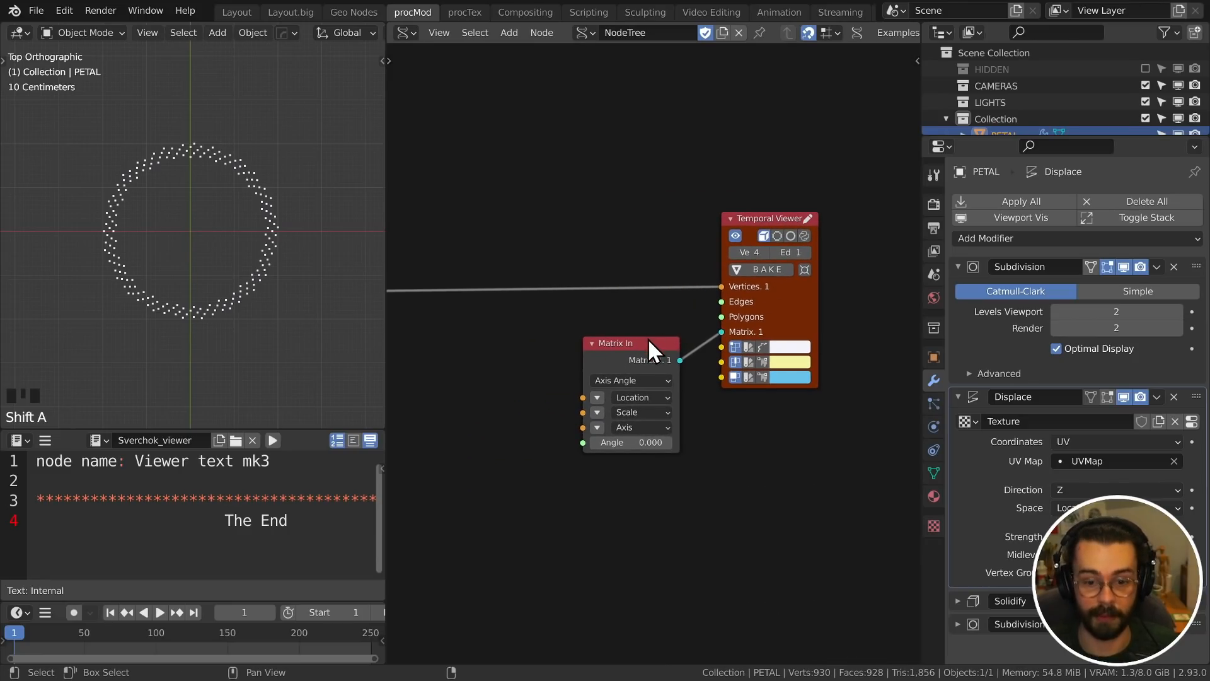
scroll(694, 416, "down", 2)
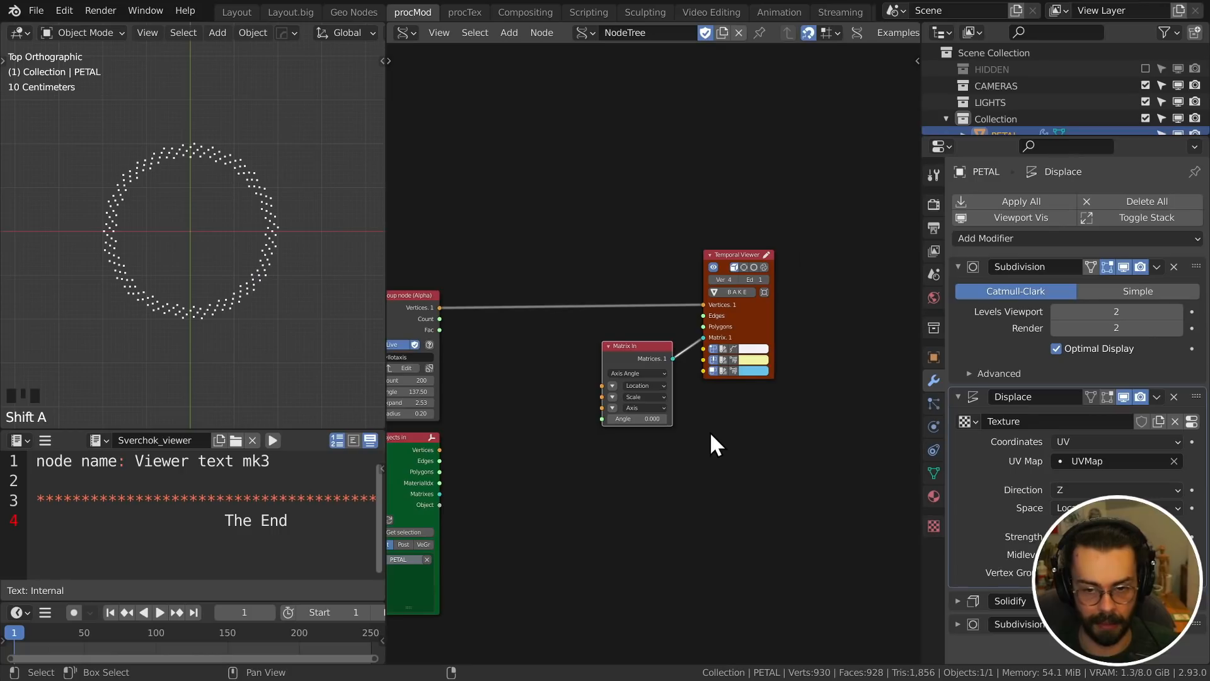
left_click(760, 313)
key("x")
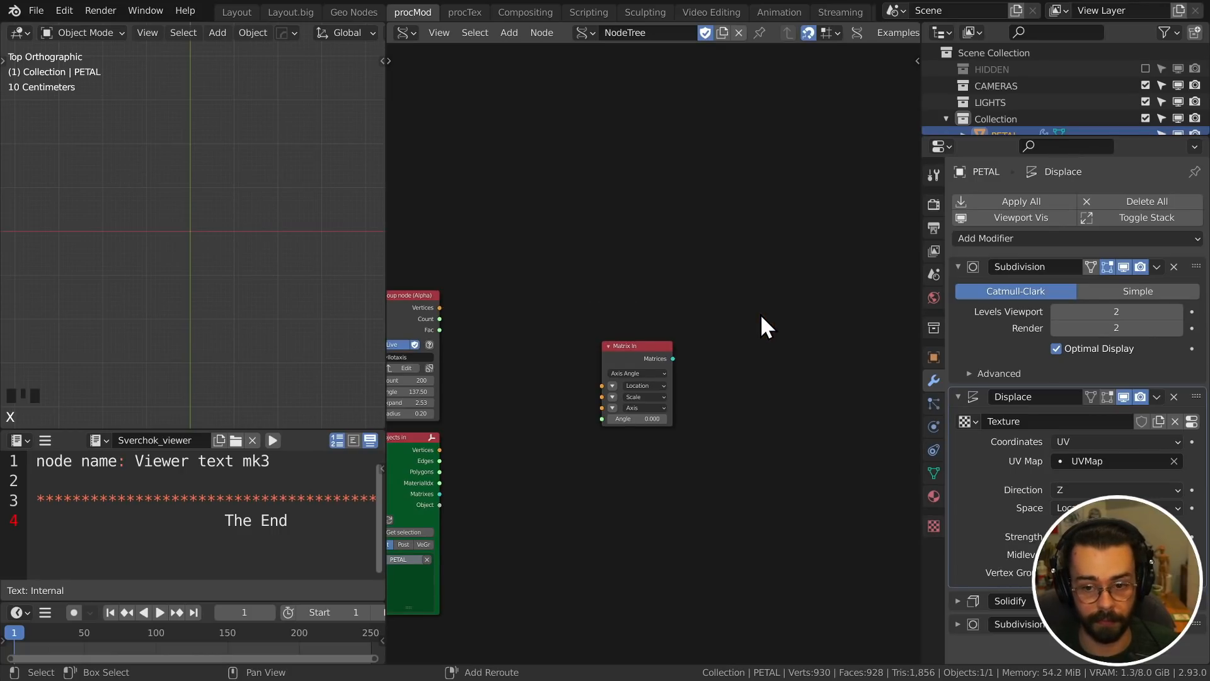
- Add a Mesh viewer node beyond Matrix In and feed it the vertices, edges and polygons from Objects in
key("shift+a")
mouse_move(760, 313)
mouse_move(694, 418)
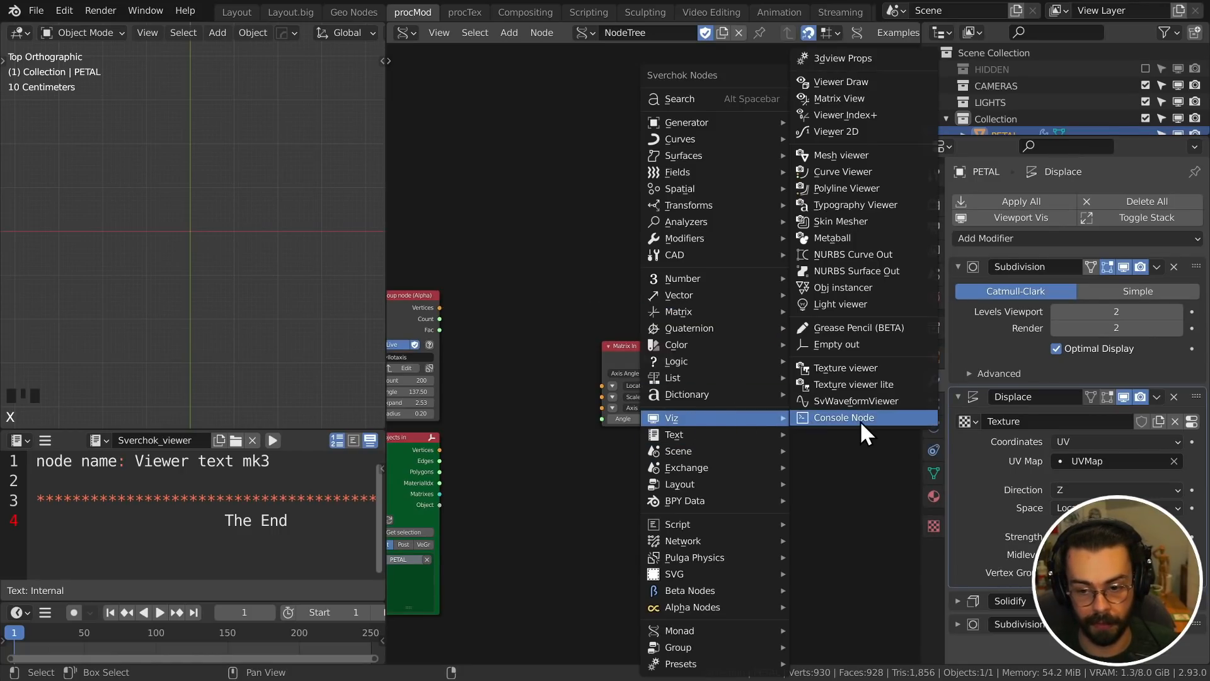
left_click(867, 155)
left_click(731, 238)
middle_click_drag(290, 252, 252, 245)
scroll(160, 260, "down", 3)
middle_click_drag(160, 260, 214, 202, "shift")
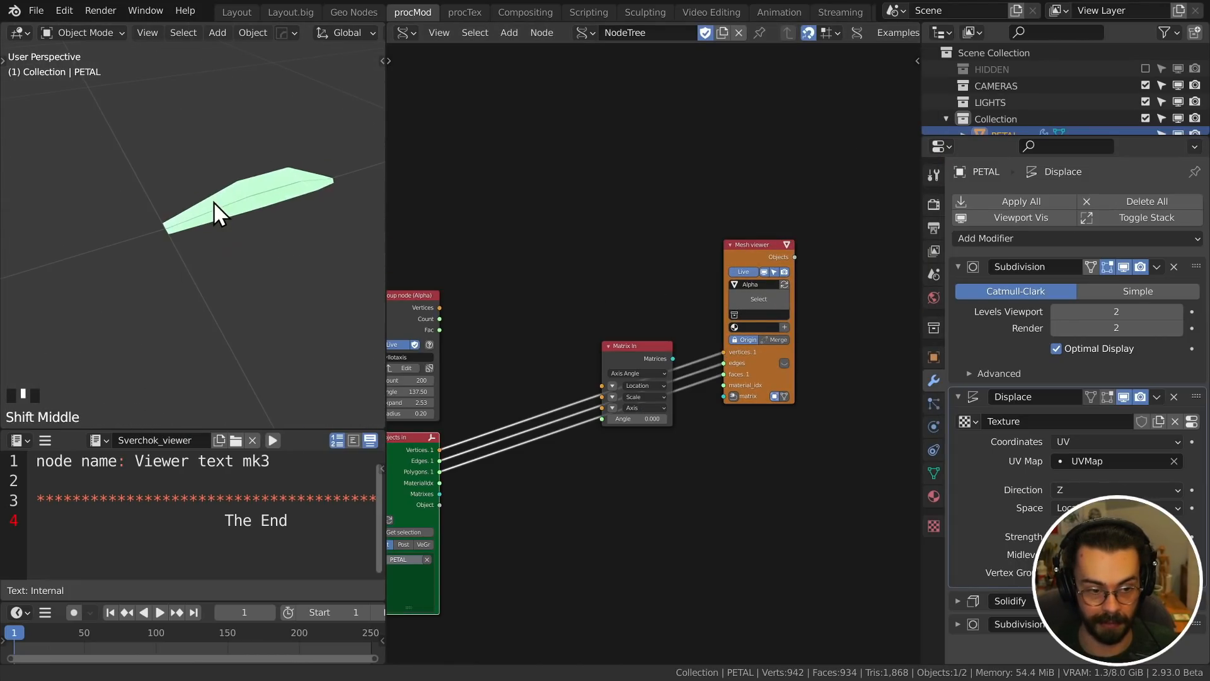
- Select the mesh generated by the Mesh viewer and inspect its shading up close
left_click(228, 202)
scroll(286, 159, "up", 2)
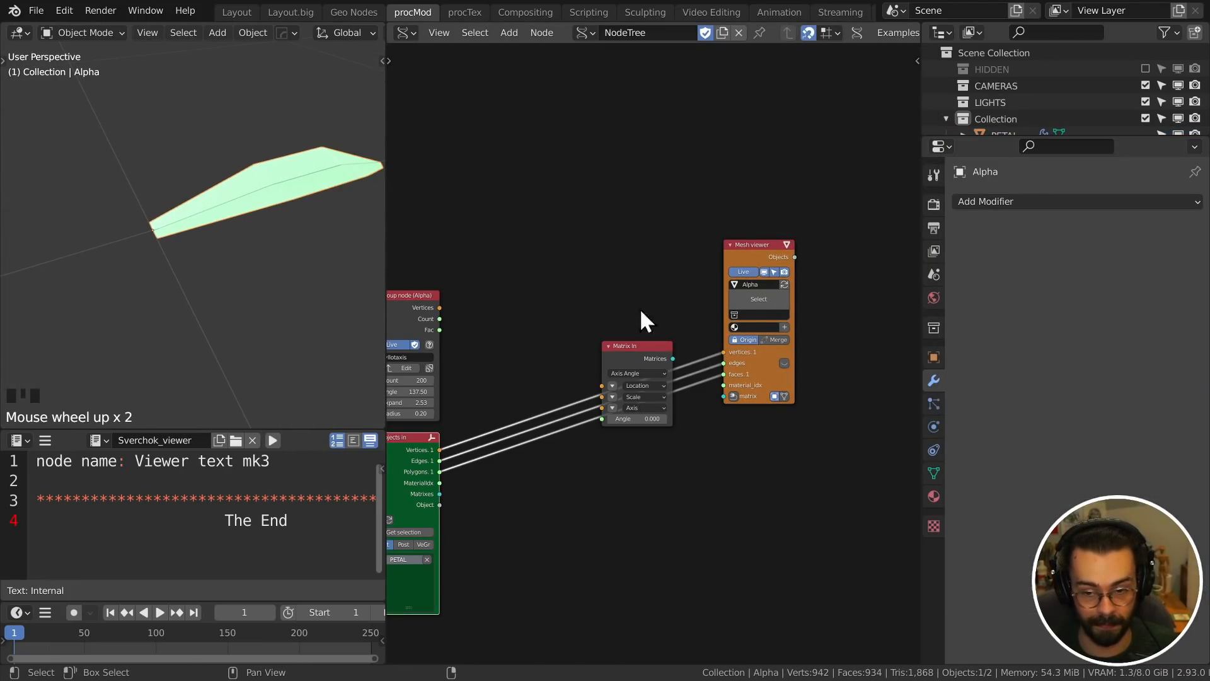
scroll(624, 319, "down", 1)
middle_click_drag(302, 189, 315, 203)
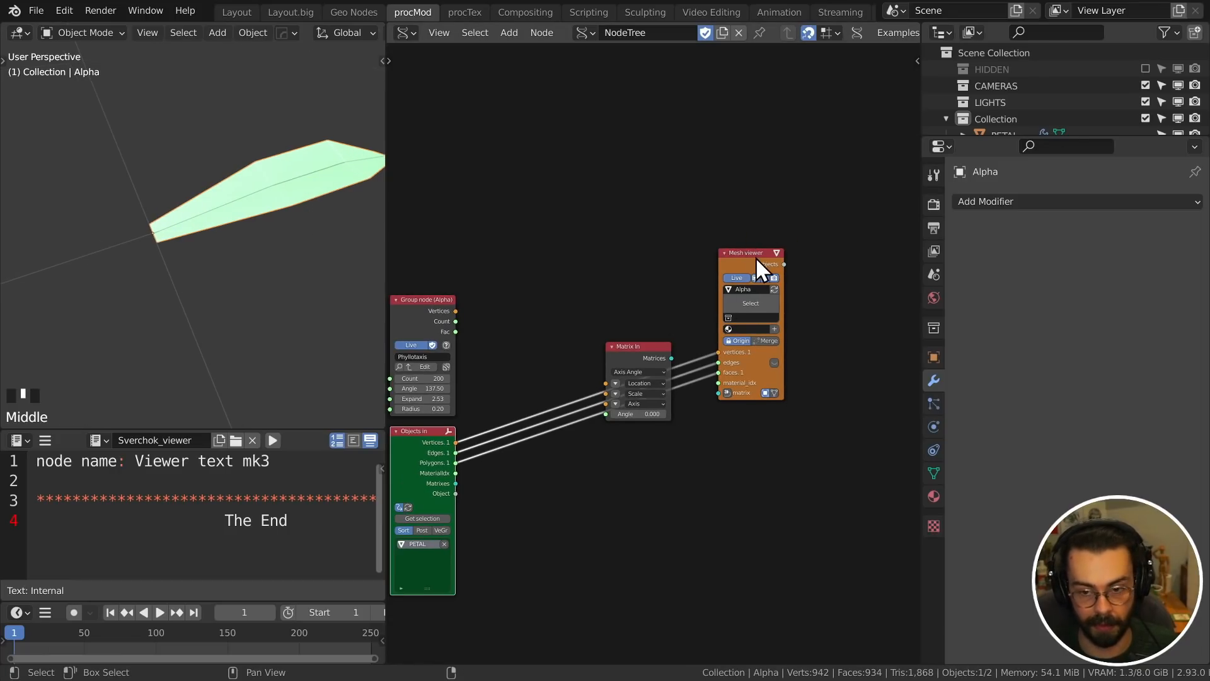
- Enable smooth shade in the Mesh viewer node's properties and check the petal mesh
key("n")
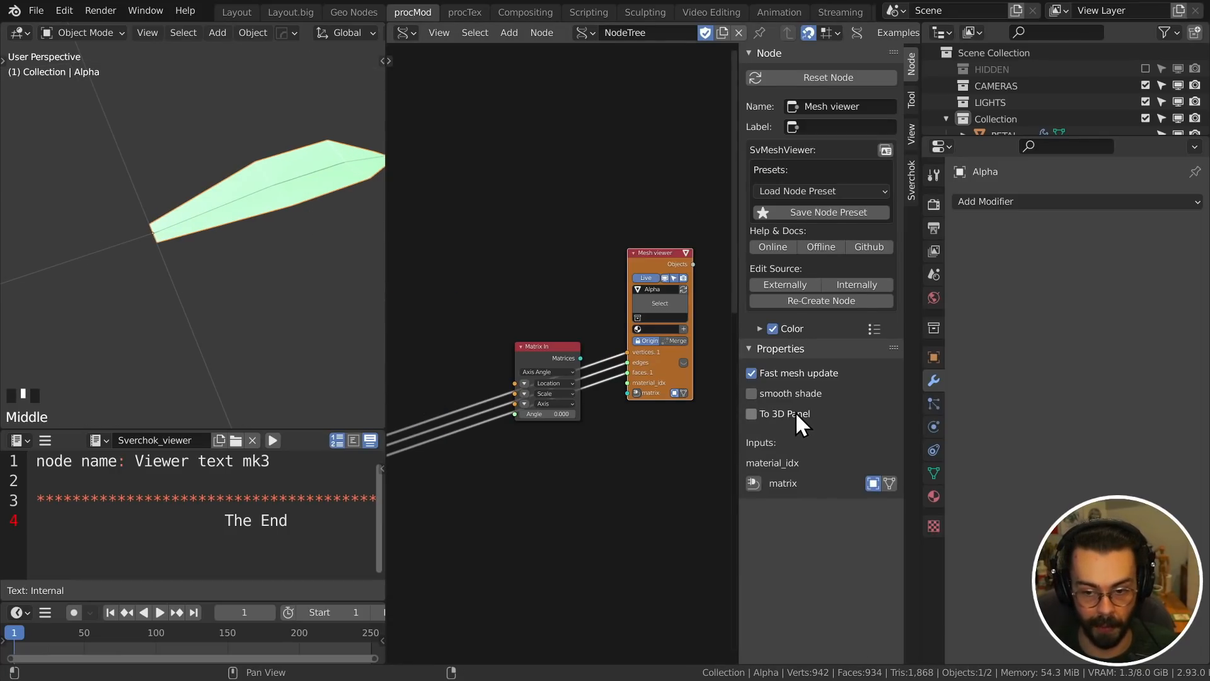
left_click(752, 395)
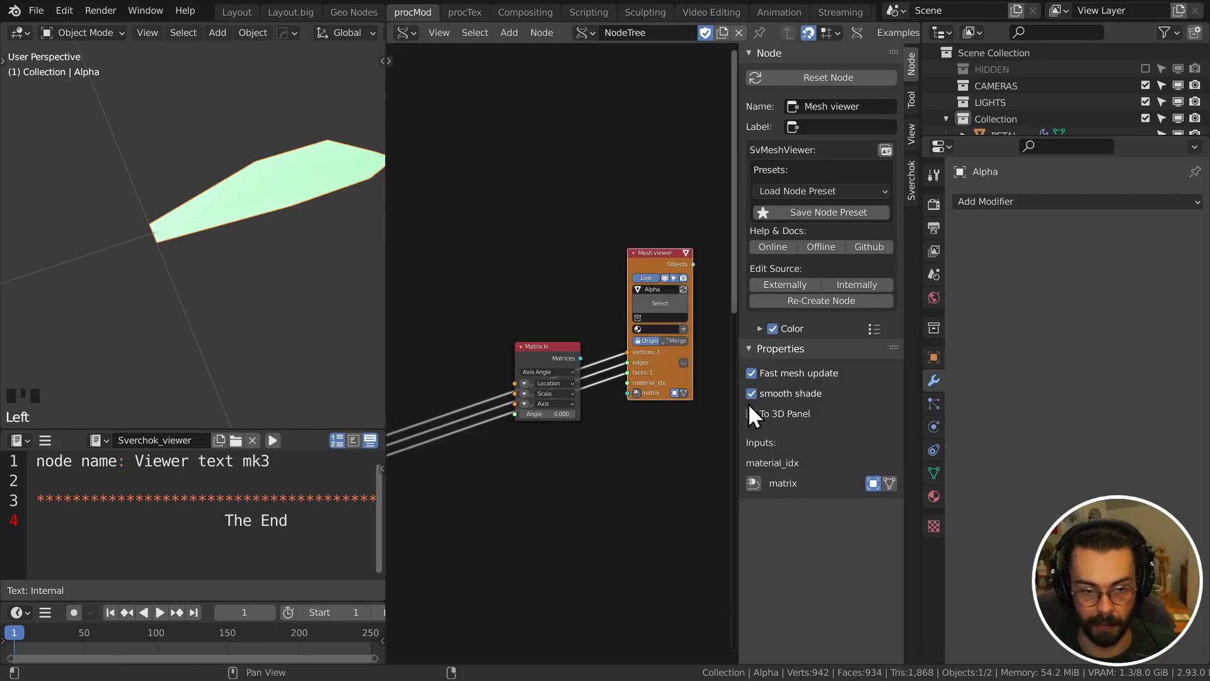
key("n")
scroll(316, 302, "down", 1)
middle_click_drag(328, 302, 335, 314, "shift")
scroll(555, 306, "down", 1)
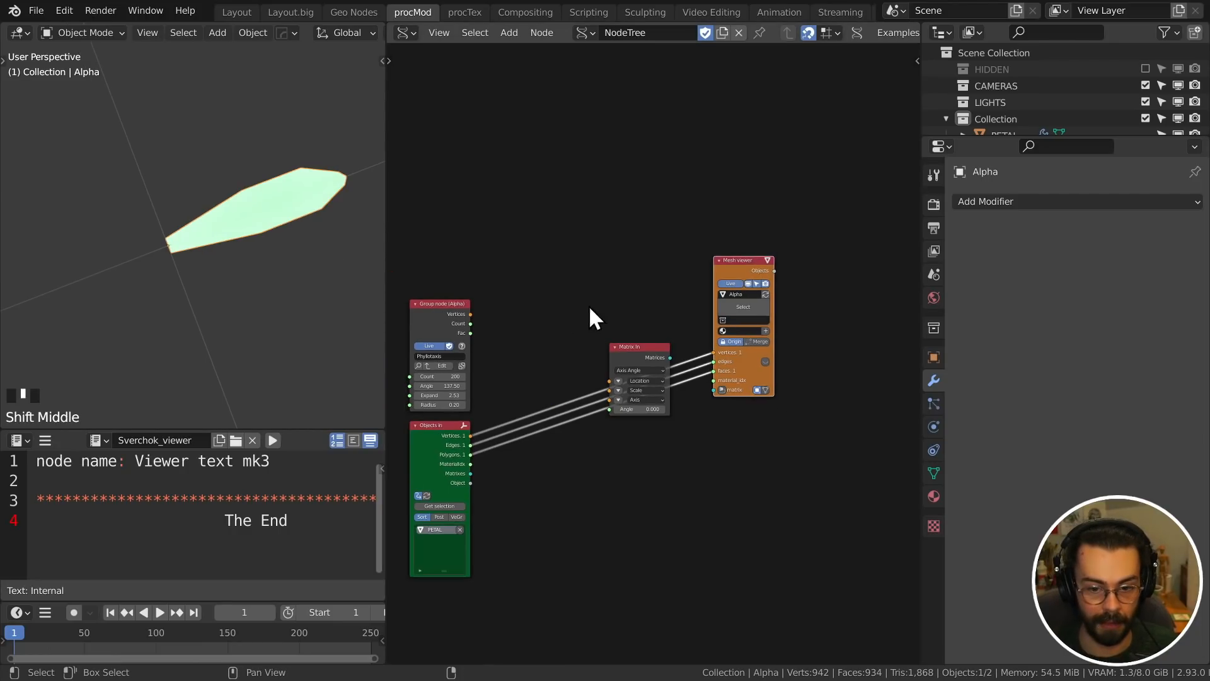
- Link Matrix In's matrices to the Mesh viewer's matrix input and feed the Phyllotaxis vertices into Location, checking the petals from the top
middle_click_drag(576, 305, 659, 297)
scroll(700, 318, "up", 3)
left_click_drag(745, 349, 756, 450)
left_click_drag(791, 449, 841, 397)
left_click_drag(754, 448, 699, 273)
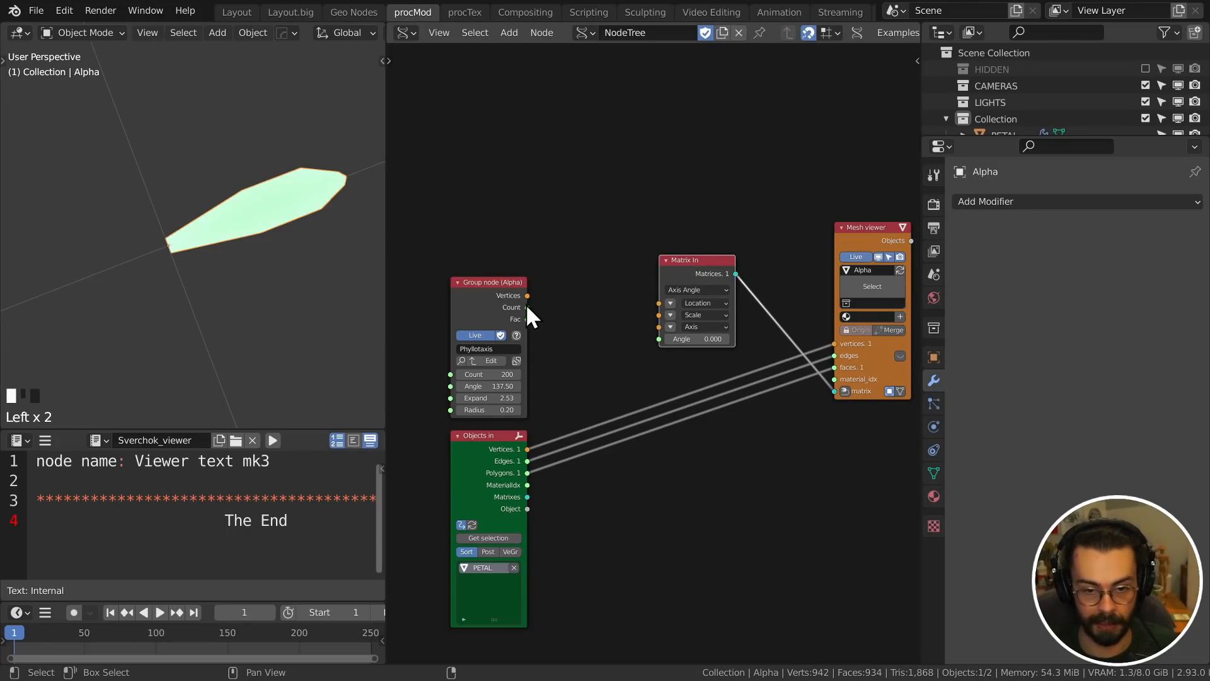
left_click_drag(527, 296, 662, 306)
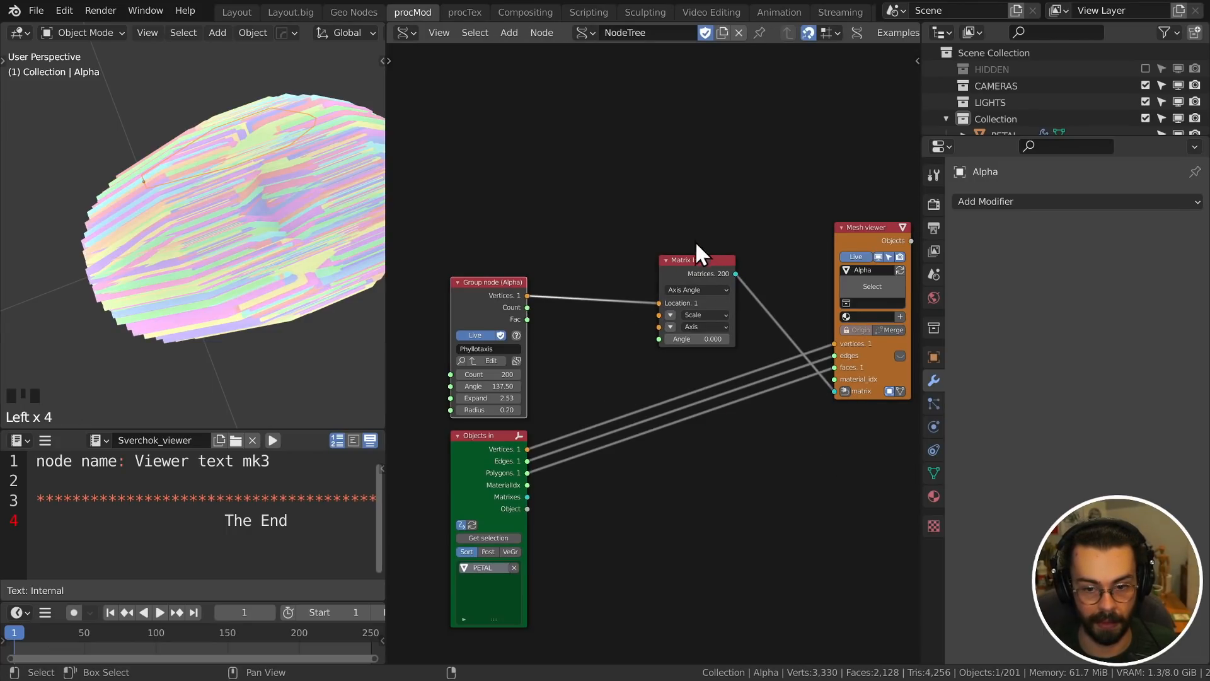
middle_click_drag(296, 246, 229, 263, "shift")
key("KP_7")
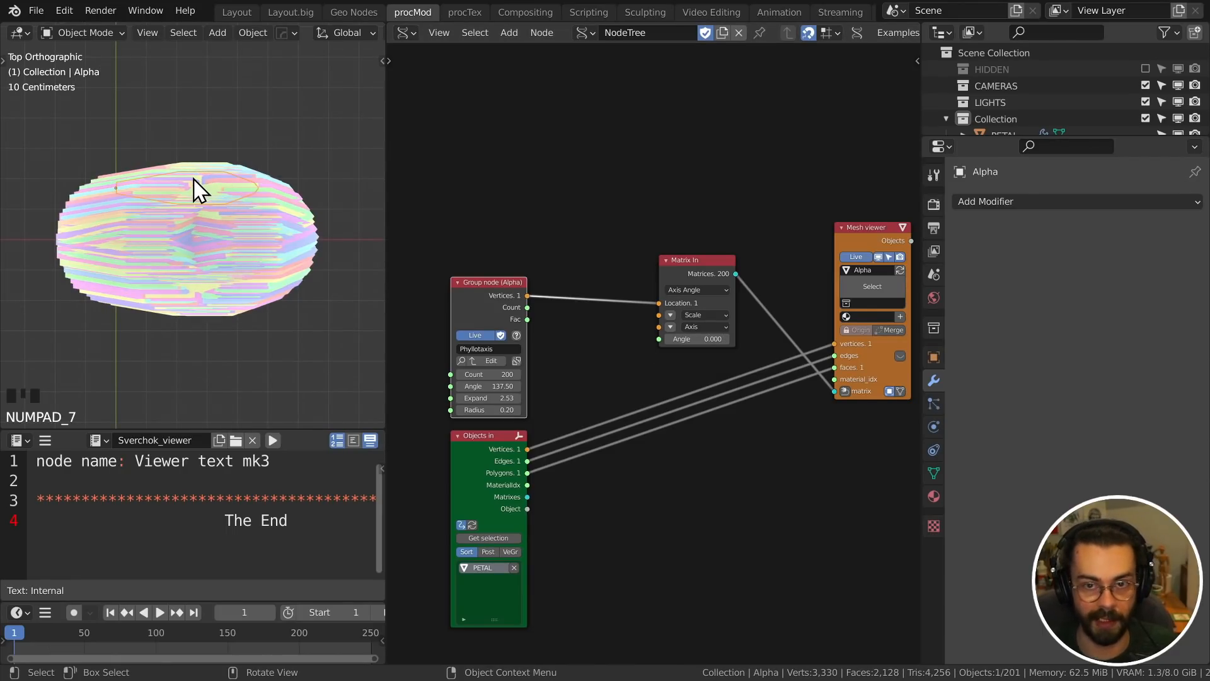
- Tidy the node layout by moving the Mesh viewer beside Matrix In and placing the Objects in node above them
scroll(746, 248, "down", 3)
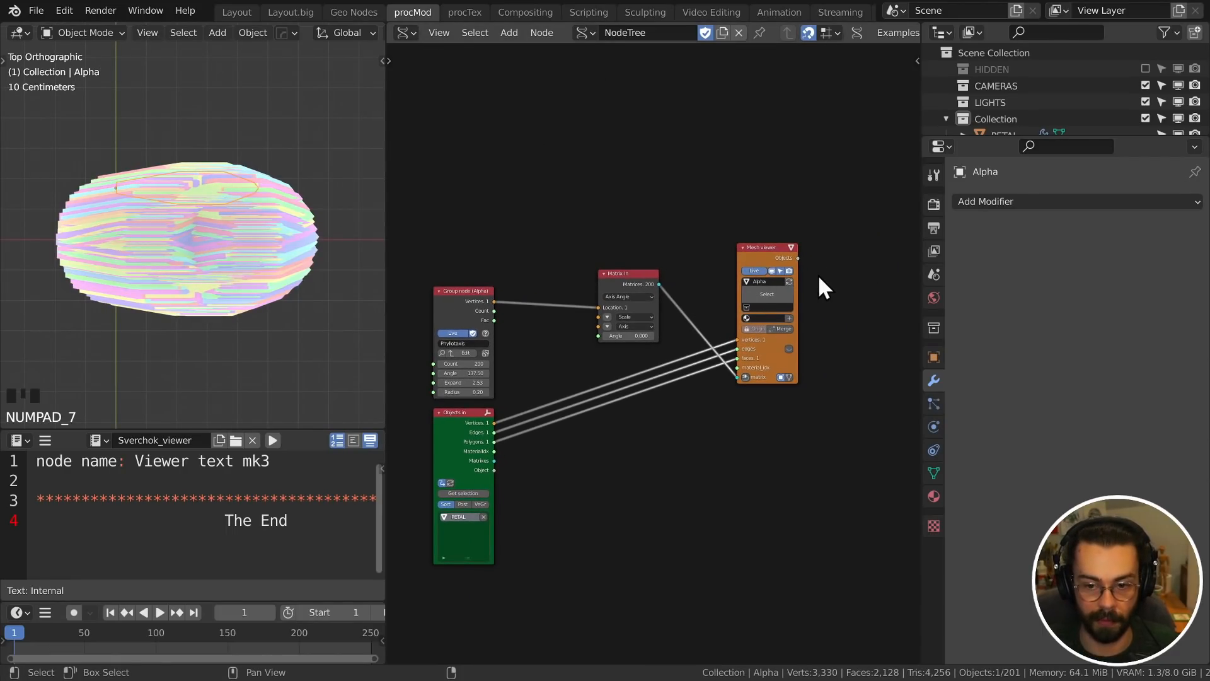
key("g")
left_click(767, 287)
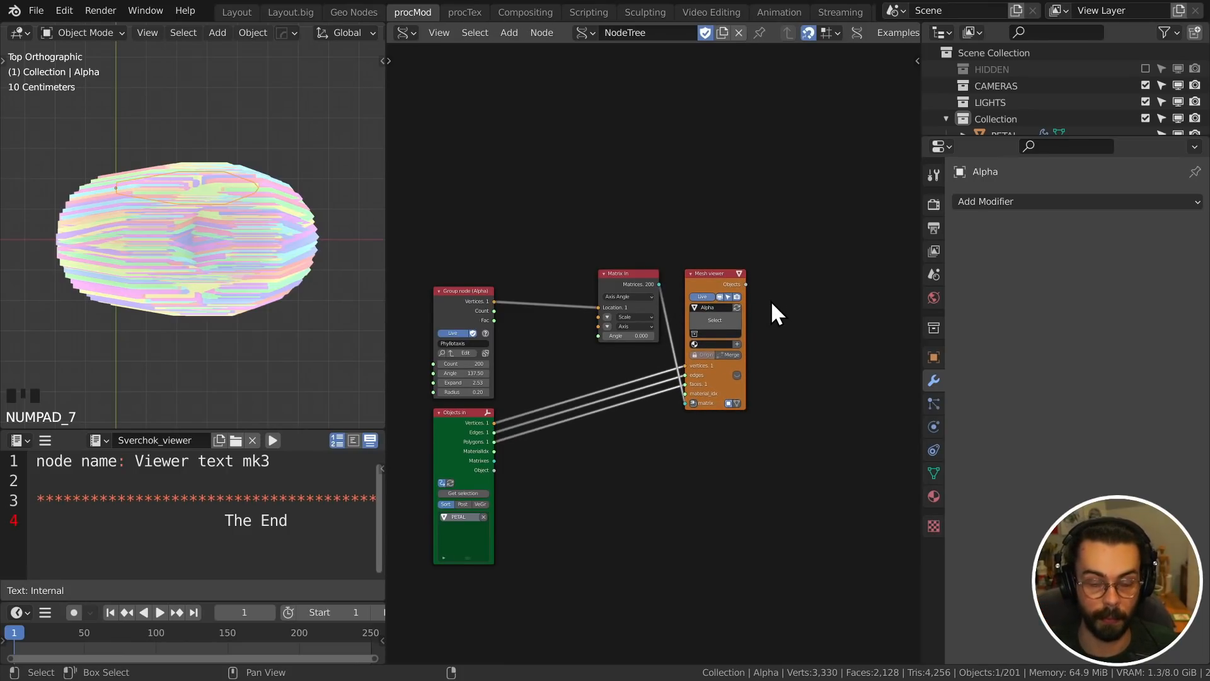
key("shift+a")
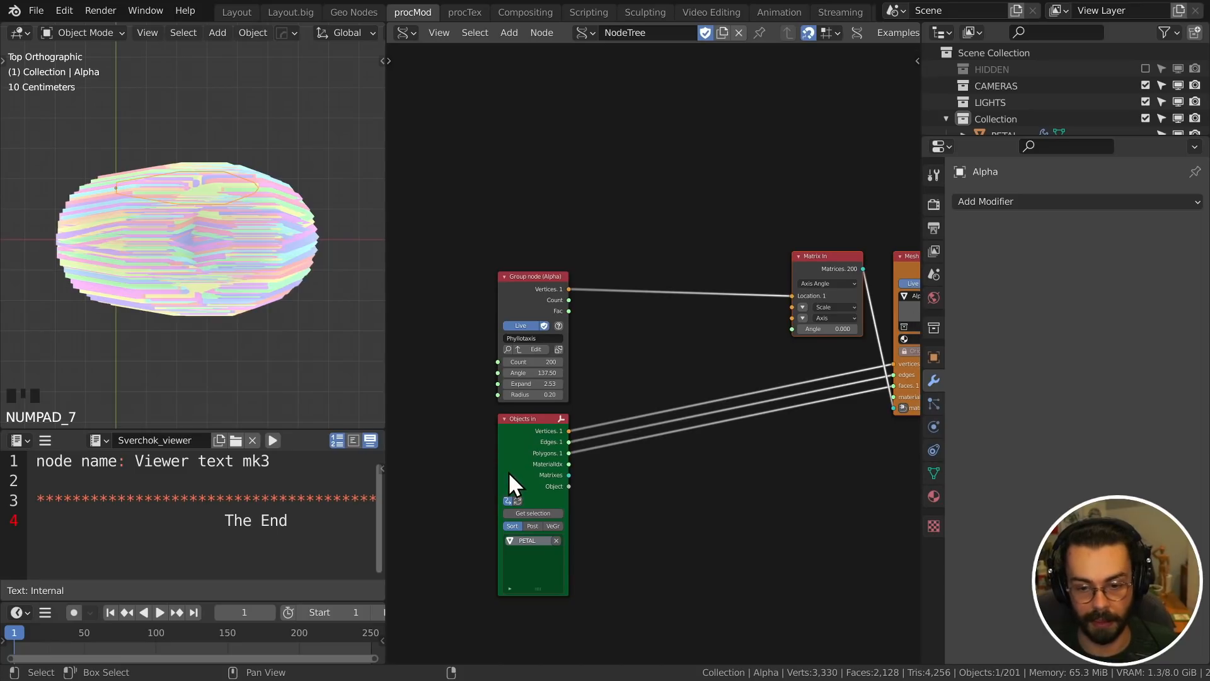
left_click_drag(512, 474, 807, 127)
- Sketch an annotation of crossed axes with a point, a line from the origin to it and its marked angle
scroll(587, 312, "up", 5)
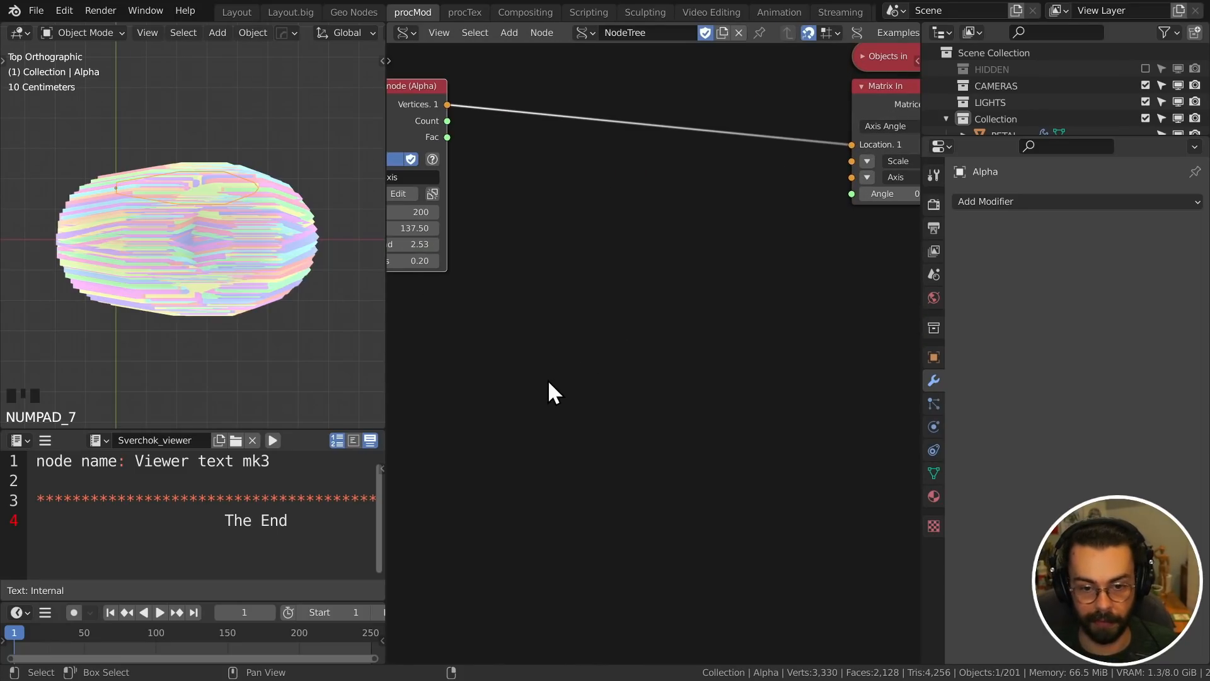
left_click_drag(434, 386, 745, 381)
left_click_drag(544, 181, 565, 508)
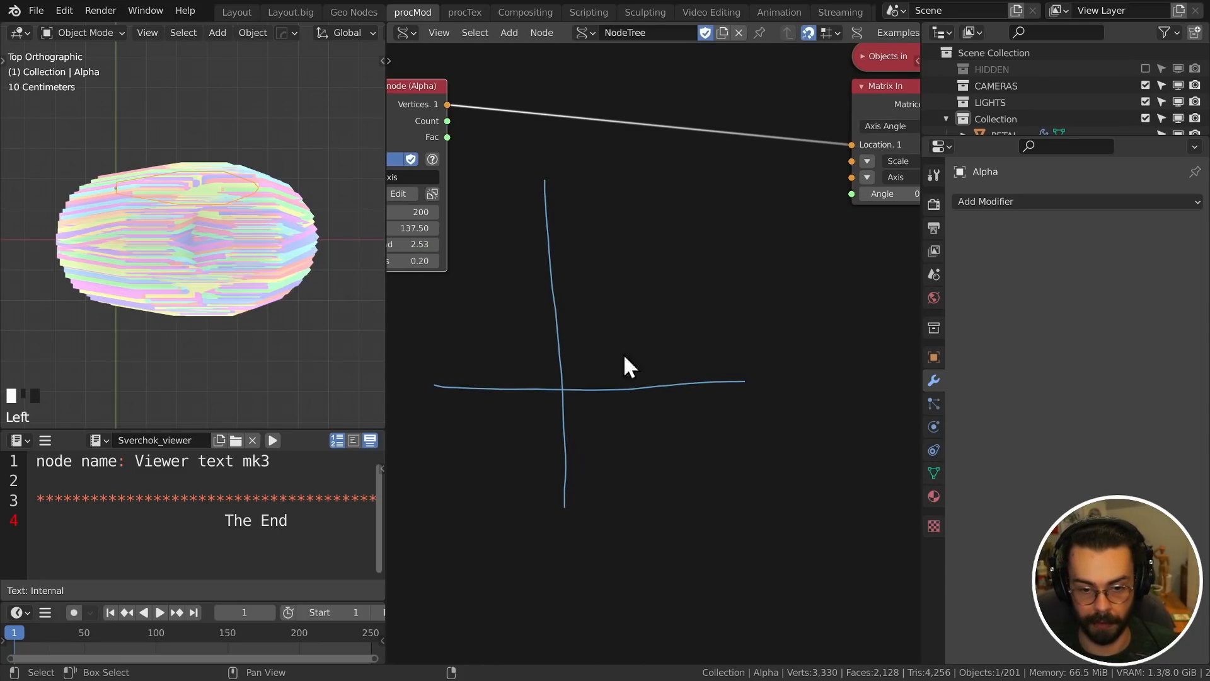
left_click_drag(659, 255, 659, 265)
left_click_drag(560, 386, 662, 263)
mouse_move(587, 346)
left_mouse_down()
mouse_move(607, 362)
mouse_move(595, 382)
left_mouse_up()
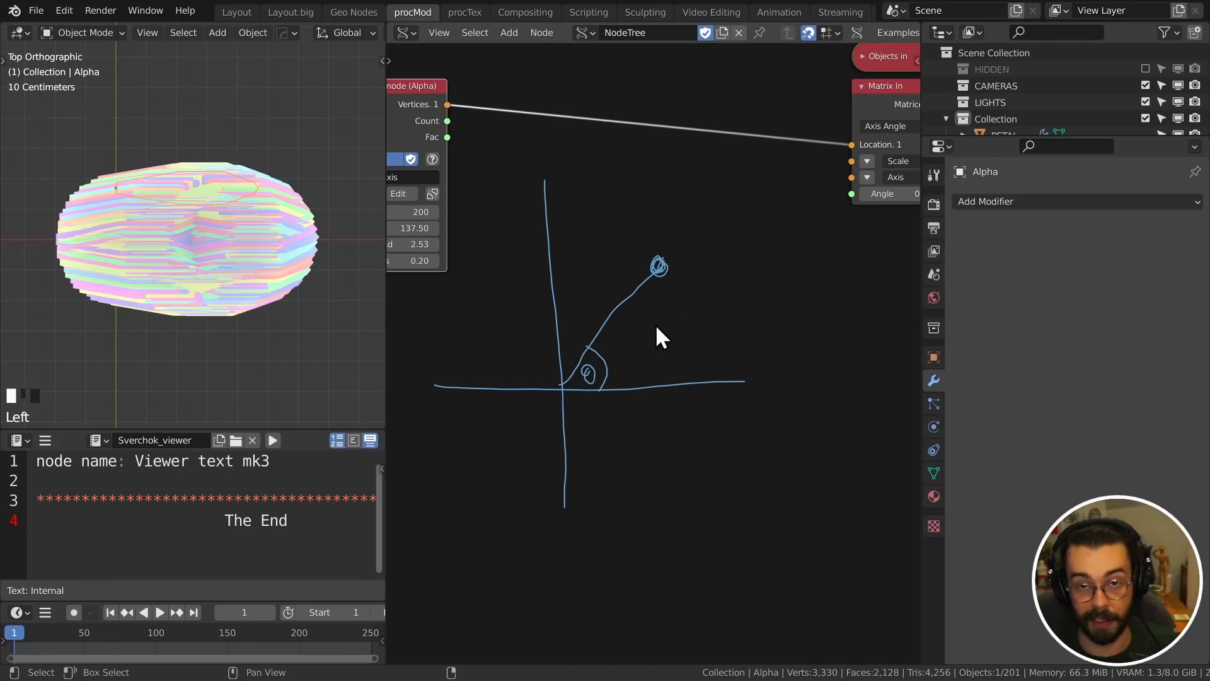
- Label the annotated triangle's base x, draw its vertical side below the point and label that side y
left_click_drag(602, 401, 624, 396)
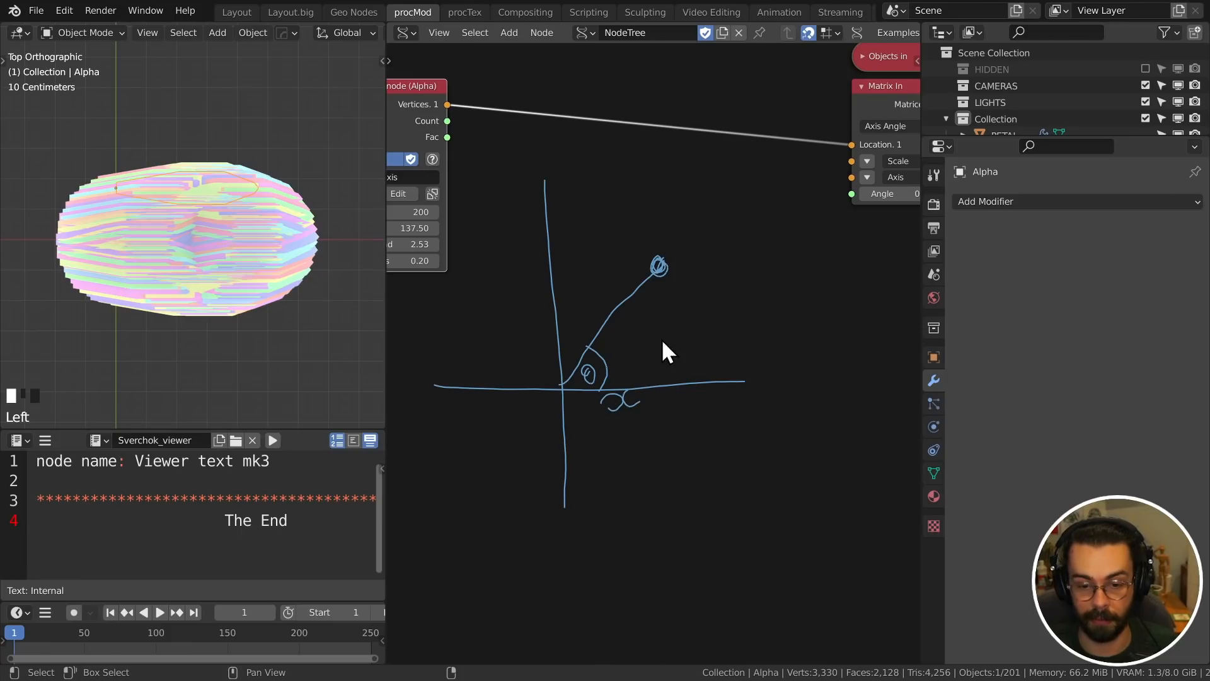
left_click_drag(658, 270, 663, 382)
mouse_move(678, 316)
left_mouse_down()
mouse_move(688, 320)
mouse_move(675, 345)
left_mouse_up()
- Handwrite the annotation "tanθ = y/x" below the triangle sketch
middle_click_drag(725, 444, 685, 381)
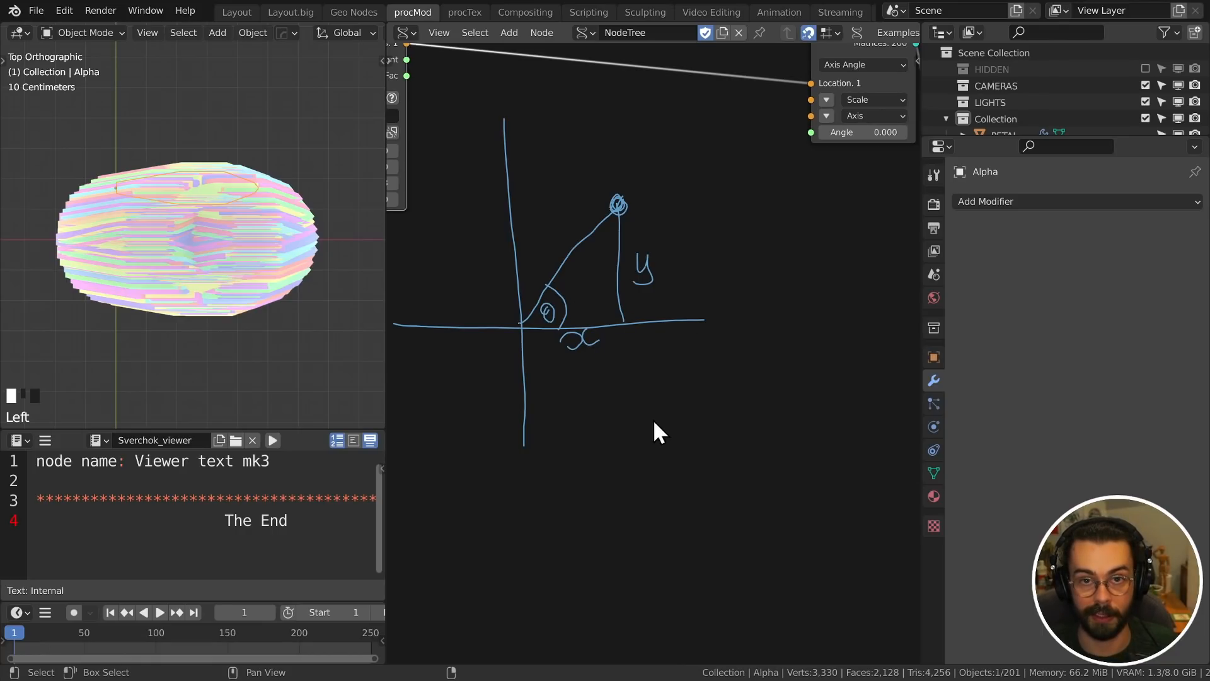
middle_click_drag(693, 414, 674, 367)
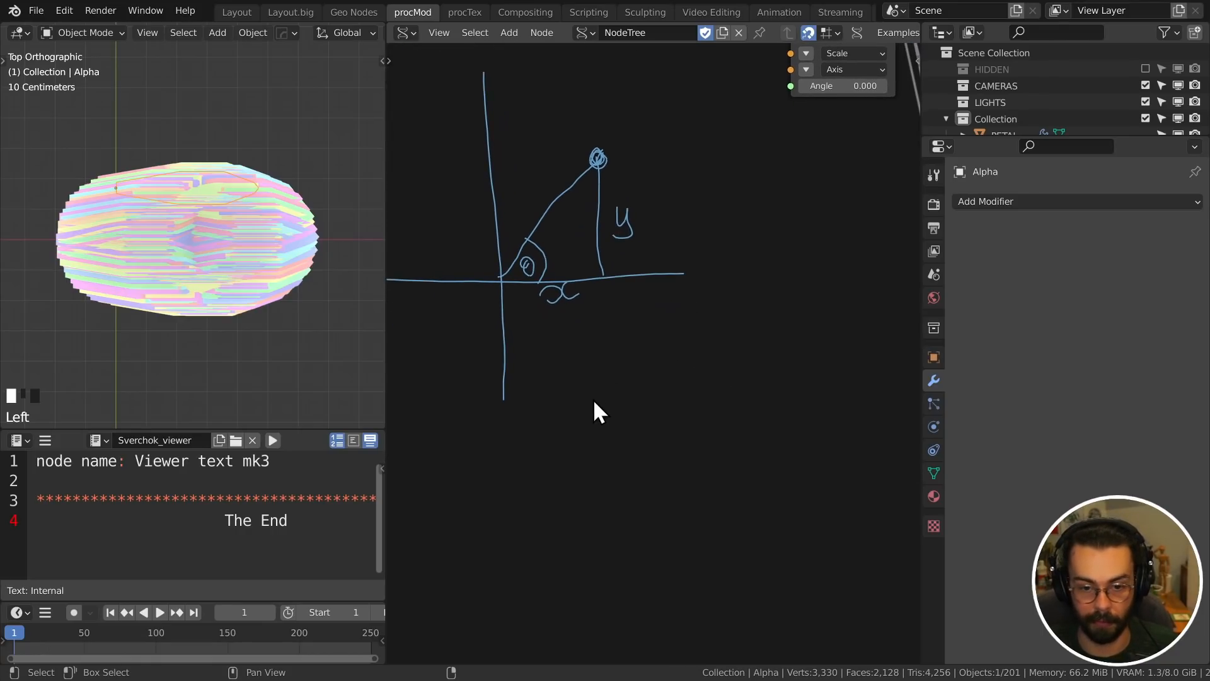
mouse_move(576, 367)
left_mouse_down()
mouse_move(575, 400)
mouse_move(621, 398)
mouse_move(632, 373)
mouse_move(714, 413)
left_mouse_up()
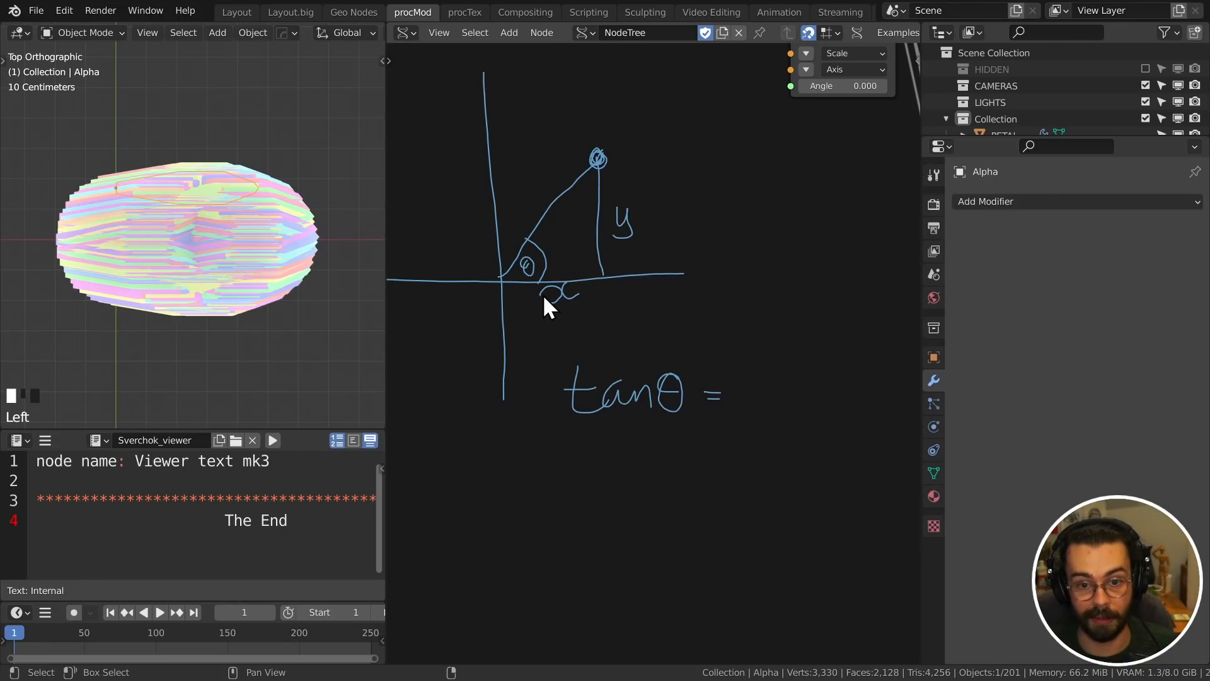
mouse_move(742, 329)
left_mouse_down()
mouse_move(756, 354)
mouse_move(744, 372)
mouse_move(780, 375)
mouse_move(776, 401)
left_mouse_up()
middle_click_drag(732, 405, 711, 318)
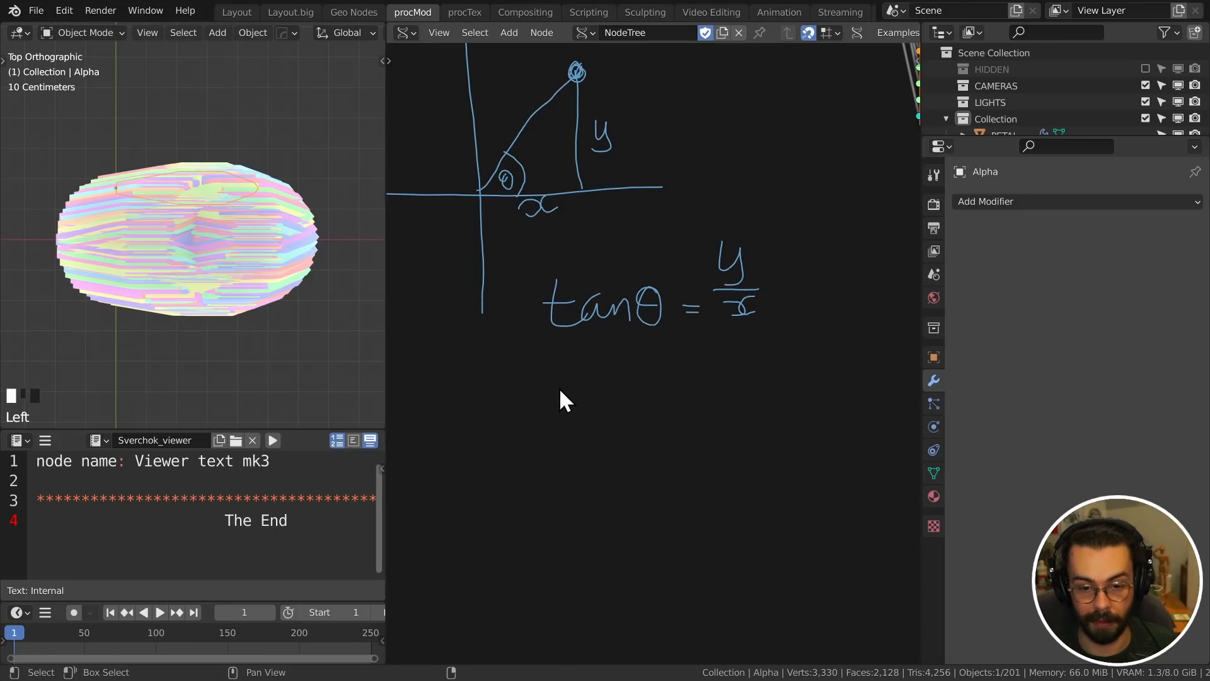
- Handwrite the annotation "atan y/x = θ" below the tangent formula
mouse_move(561, 381)
left_mouse_down()
mouse_move(568, 430)
mouse_move(575, 406)
mouse_move(595, 433)
left_mouse_up()
left_click_drag(598, 435, 622, 435)
left_click_drag(638, 362, 669, 398)
mouse_move(646, 410)
left_mouse_down()
mouse_move(680, 427)
mouse_move(716, 407)
left_mouse_up()
mouse_move(708, 413)
left_mouse_down()
mouse_move(757, 420)
mouse_move(748, 388)
left_mouse_up()
left_click_drag(736, 404, 754, 402)
- Erase the triangle sketch and both handwritten formulas from the node editor
scroll(679, 218, "down", 4)
middle_click_drag(677, 210, 701, 342)
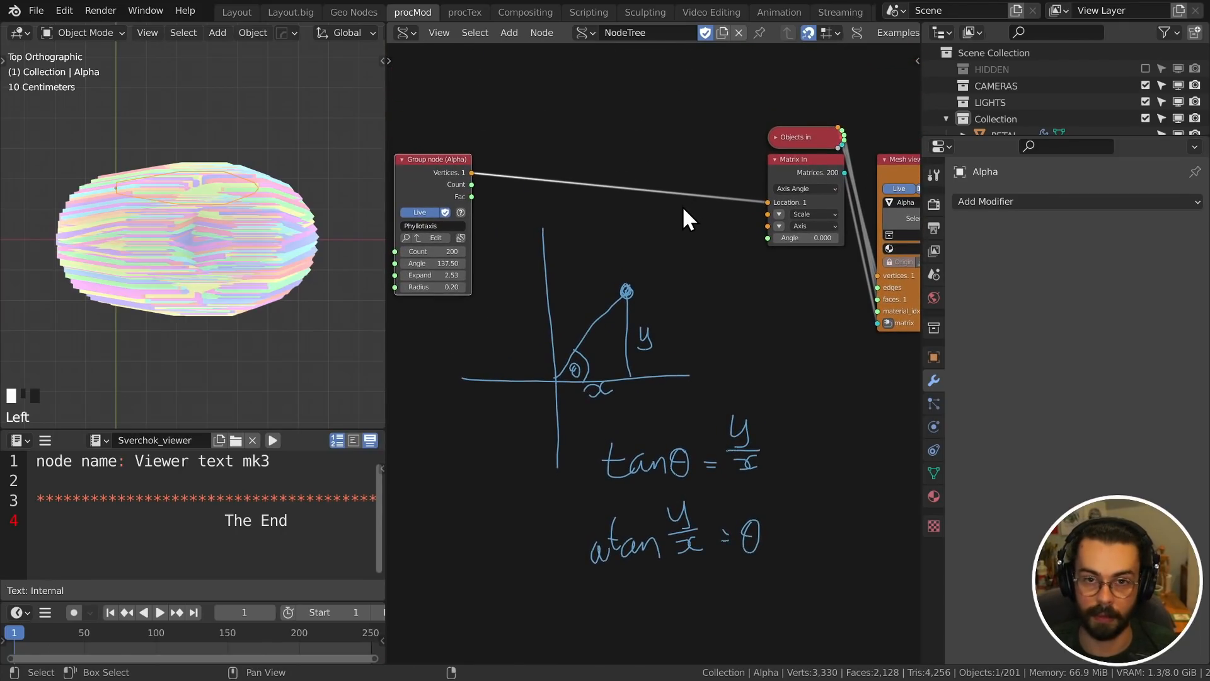
key("shift+a")
mouse_move(674, 223)
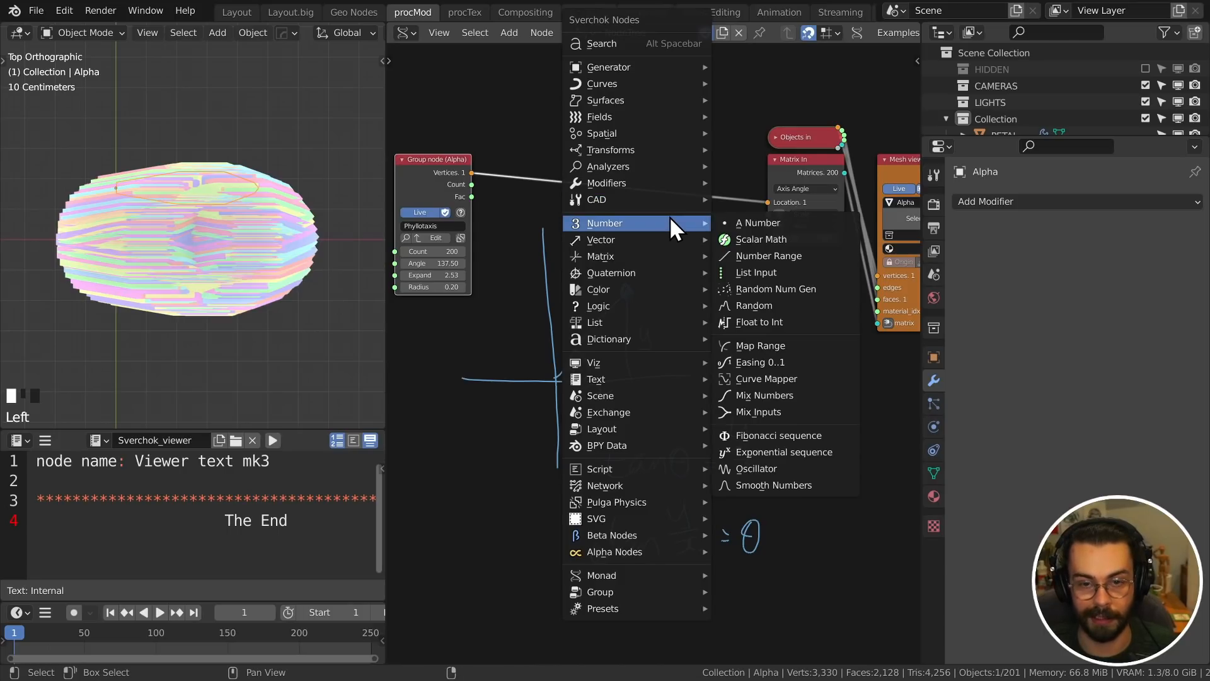
mouse_move(541, 221)
right_mouse_down()
mouse_move(562, 475)
mouse_move(756, 400)
mouse_move(623, 331)
mouse_move(605, 464)
mouse_move(662, 540)
mouse_move(584, 266)
right_mouse_up()
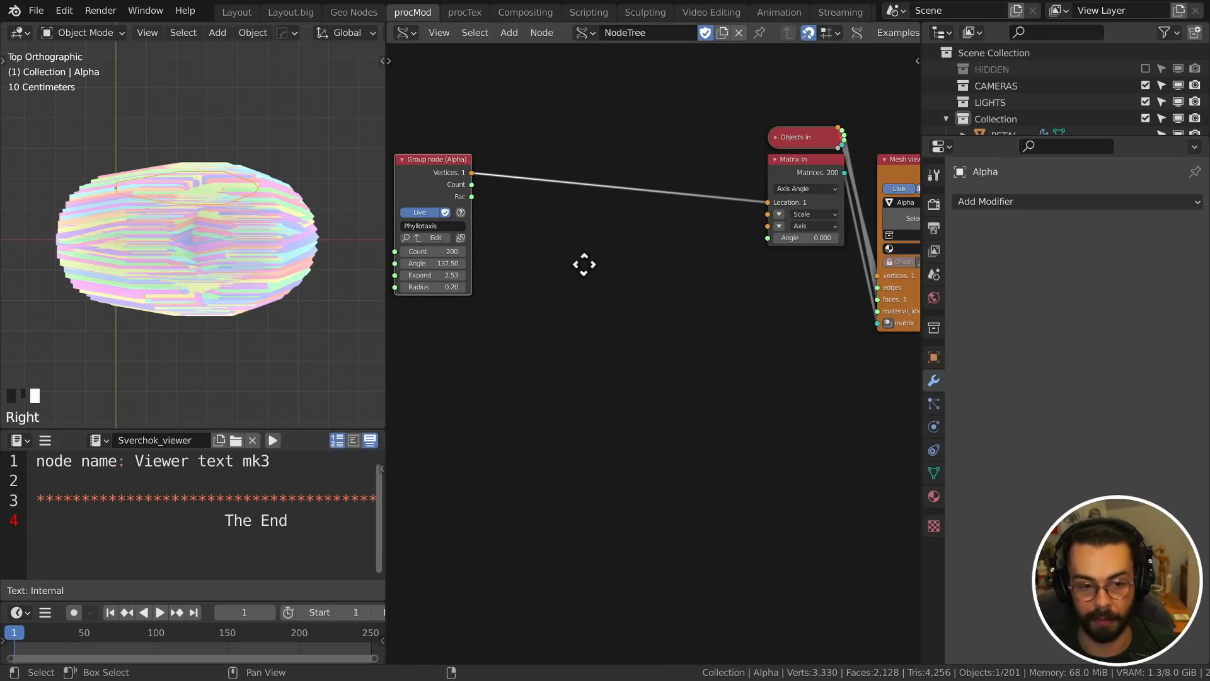
- Add a Vector out node after the Phyllotaxis group node, feed it the group's vertices and position it below the Location link
middle_click_drag(583, 266, 583, 284)
key("shift+a")
mouse_move(542, 239)
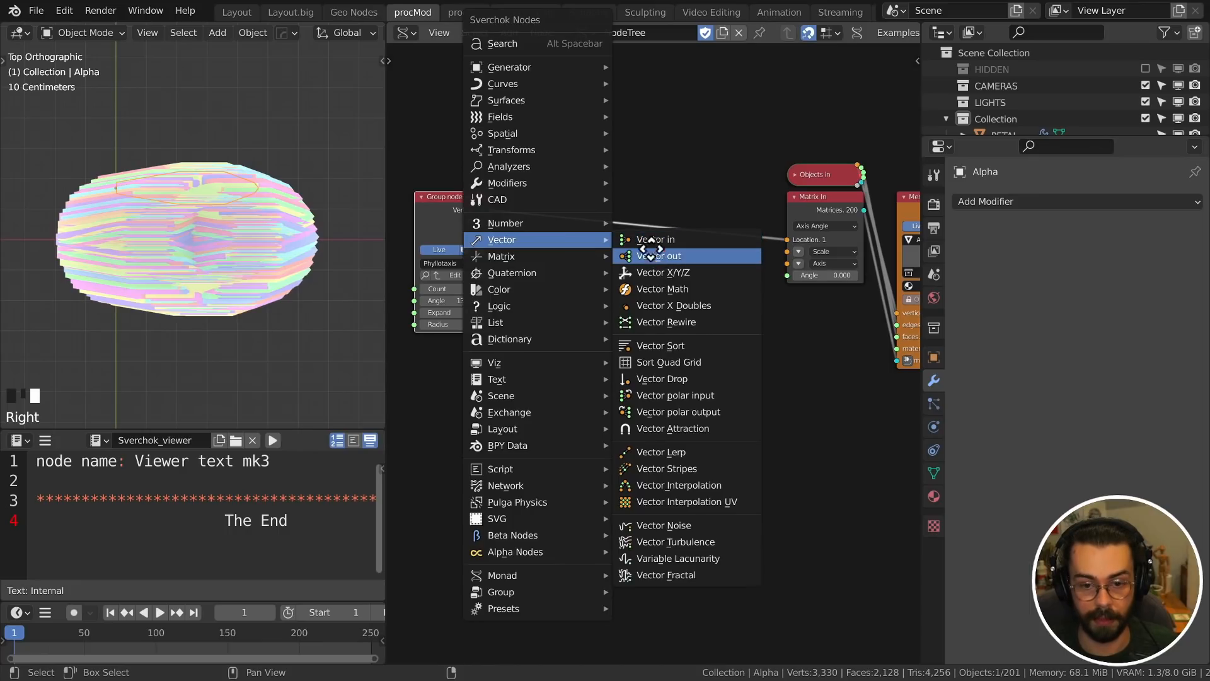
left_click(653, 254)
left_click(545, 251)
left_click_drag(490, 210, 546, 302)
left_click_drag(460, 206, 438, 216)
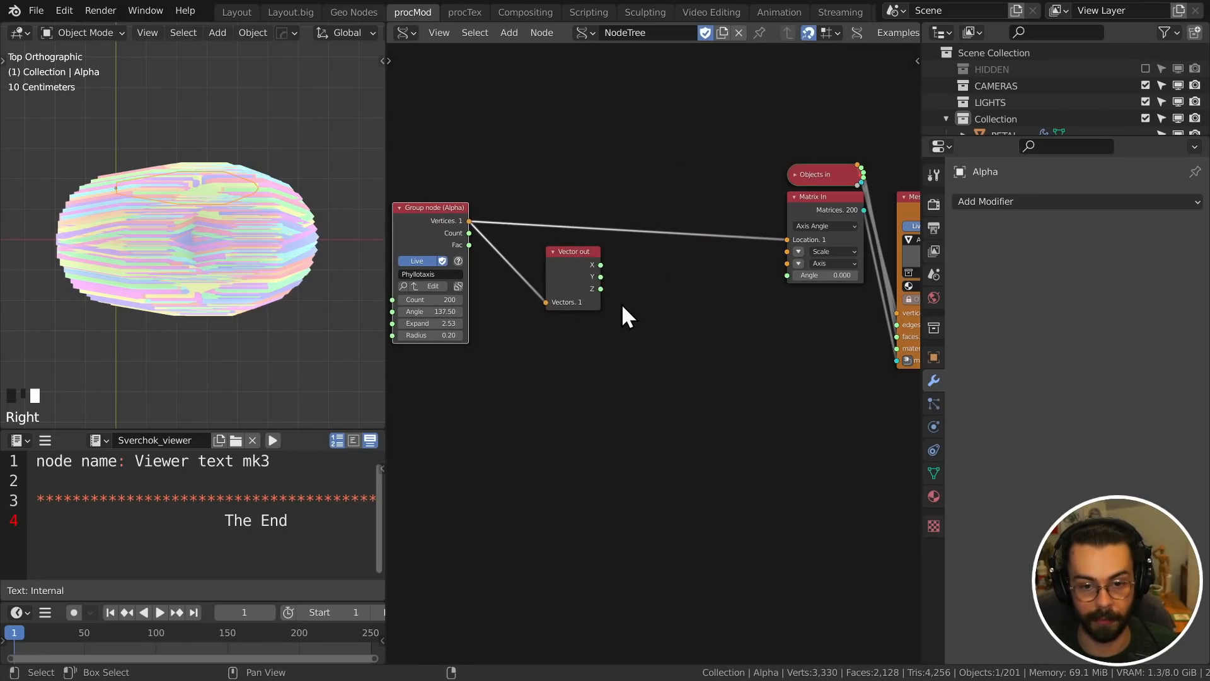
left_click(598, 274)
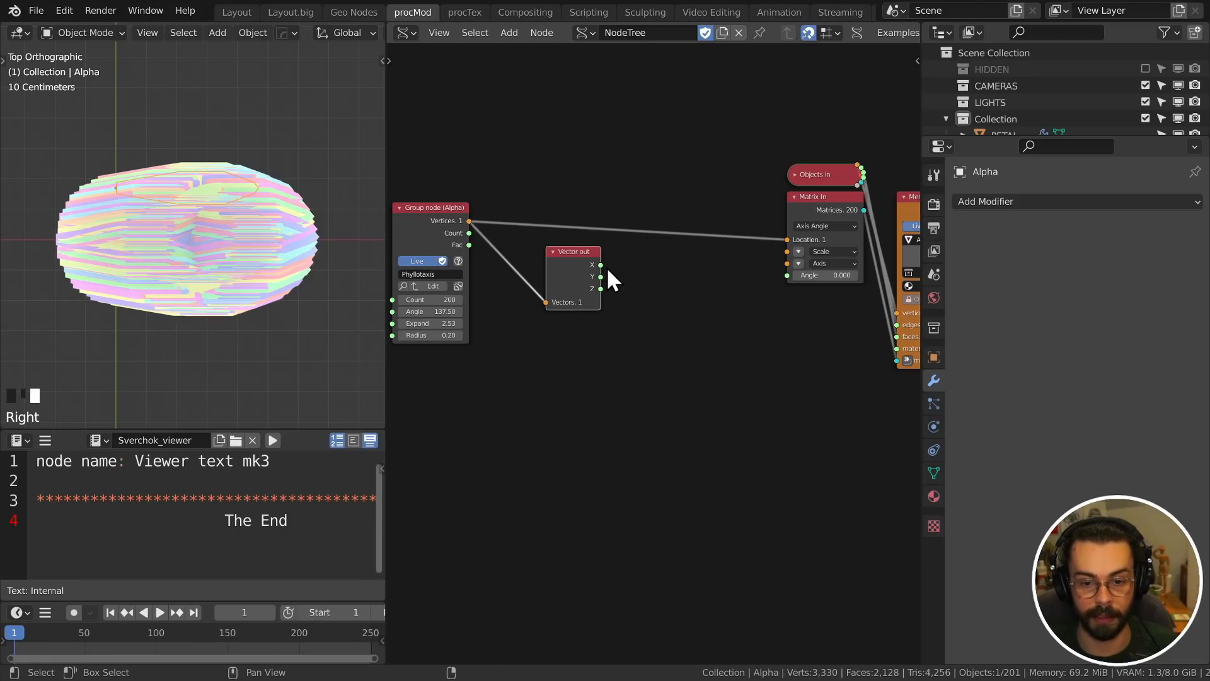
key("g")
left_click(620, 276)
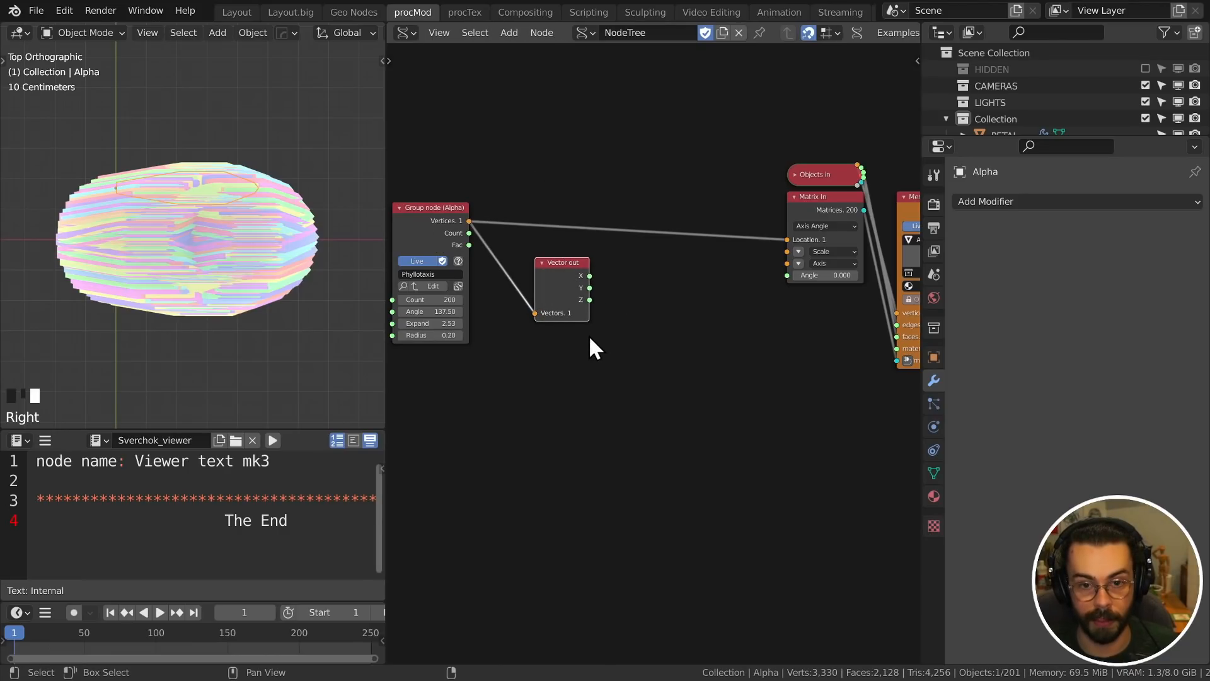
- Inspect Vector out's data with a Temporal Stethoscope node, and delete the Stethoscope
left_click(561, 292, "ctrl+shift")
scroll(663, 346, "up", 3)
middle_click_drag(736, 370, 599, 241)
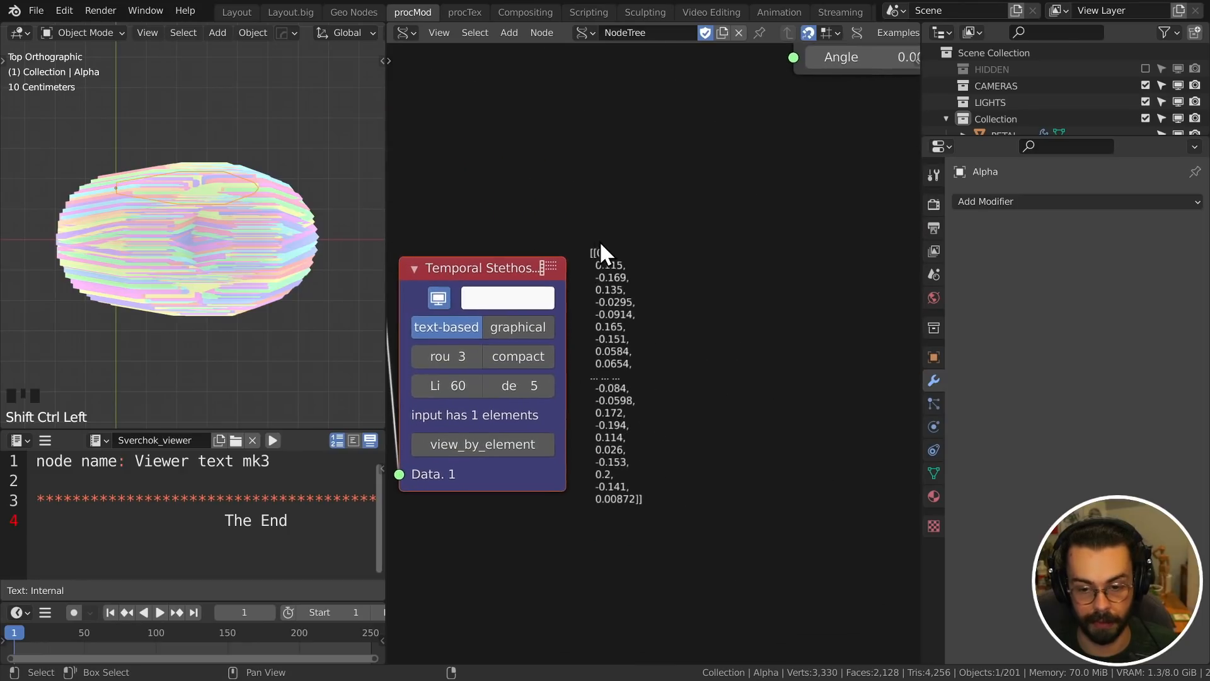
scroll(600, 240, "up", 2)
scroll(560, 335, "down", 3)
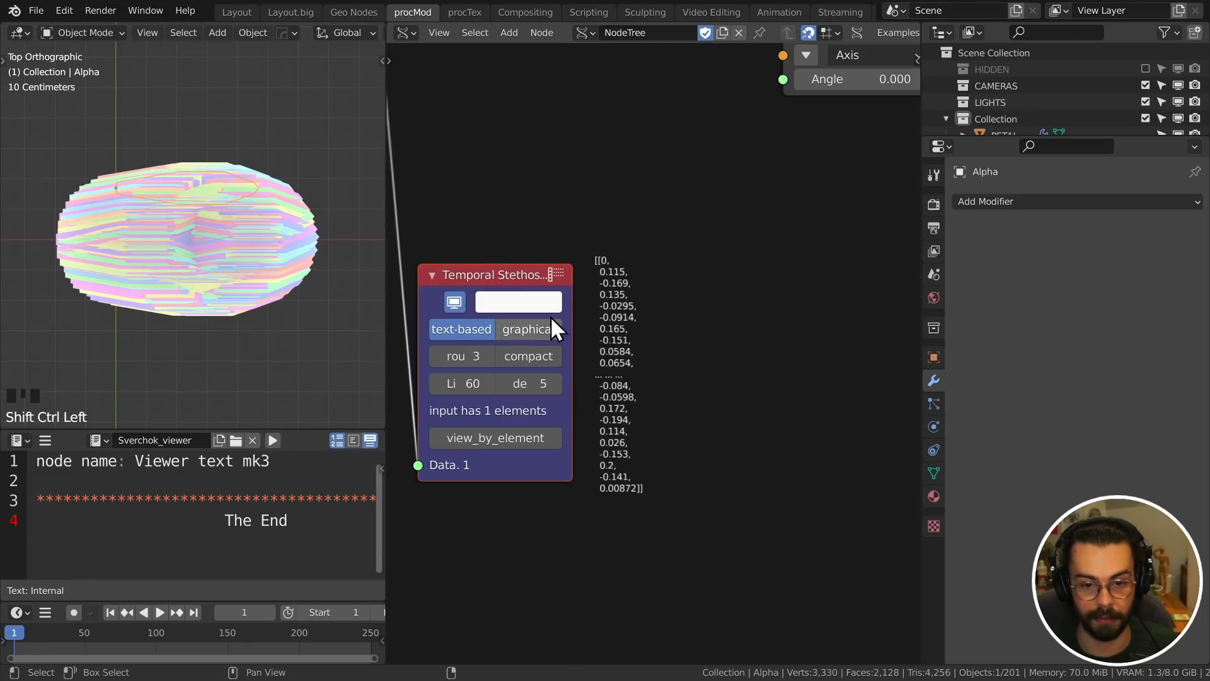
middle_click_drag(560, 334, 744, 356)
scroll(744, 356, "down", 1)
left_click(677, 316)
key("x")
- Add a Scalar Math node set to atan2 and feed it Vector out's X and Y as its x and y
middle_click_drag(641, 279, 652, 319)
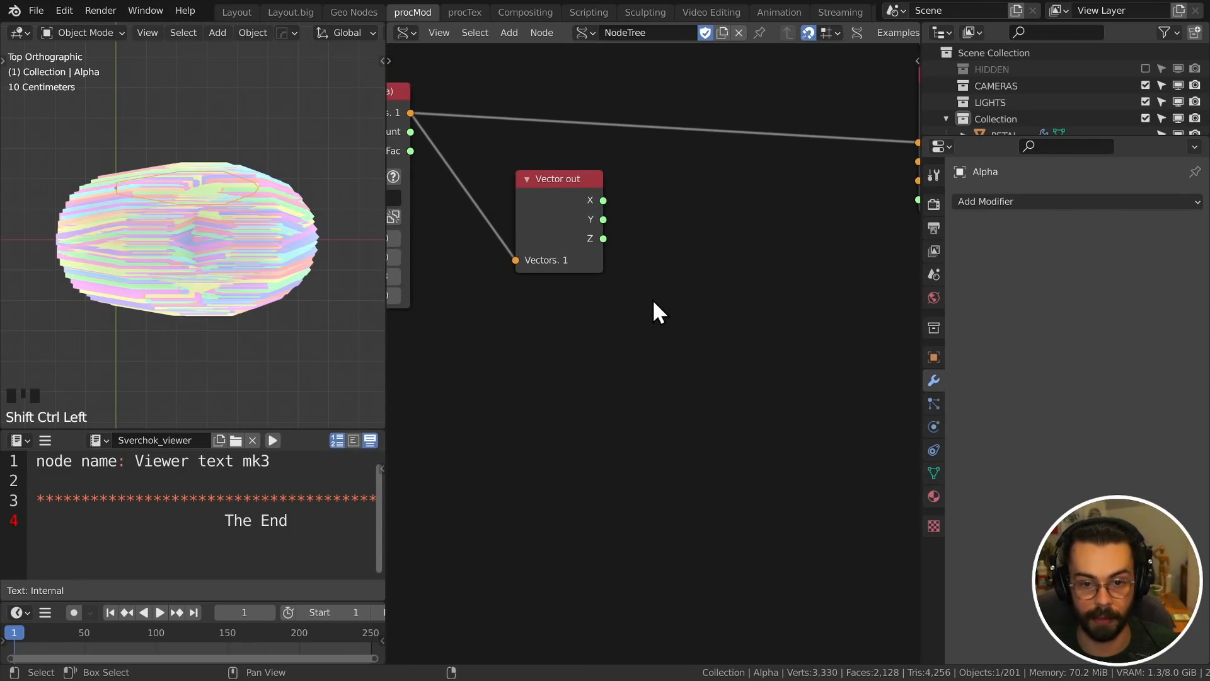
key("shift+a")
mouse_move(634, 262)
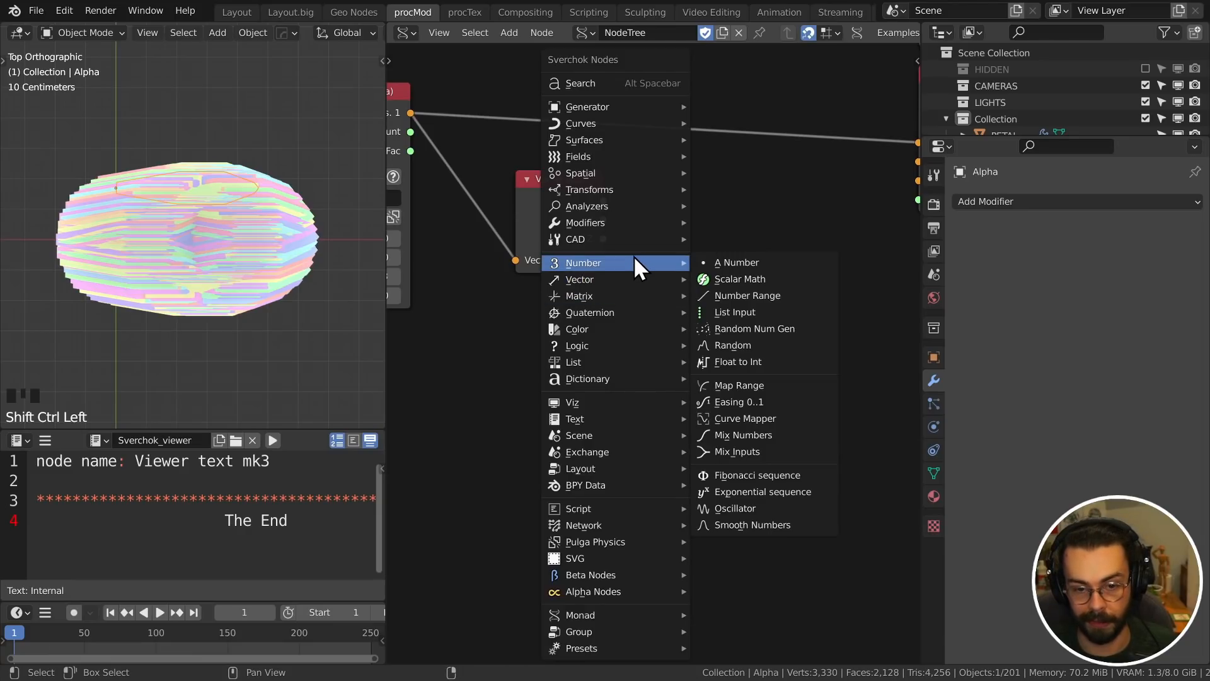
left_click(739, 279)
left_click(702, 172)
left_click(749, 226)
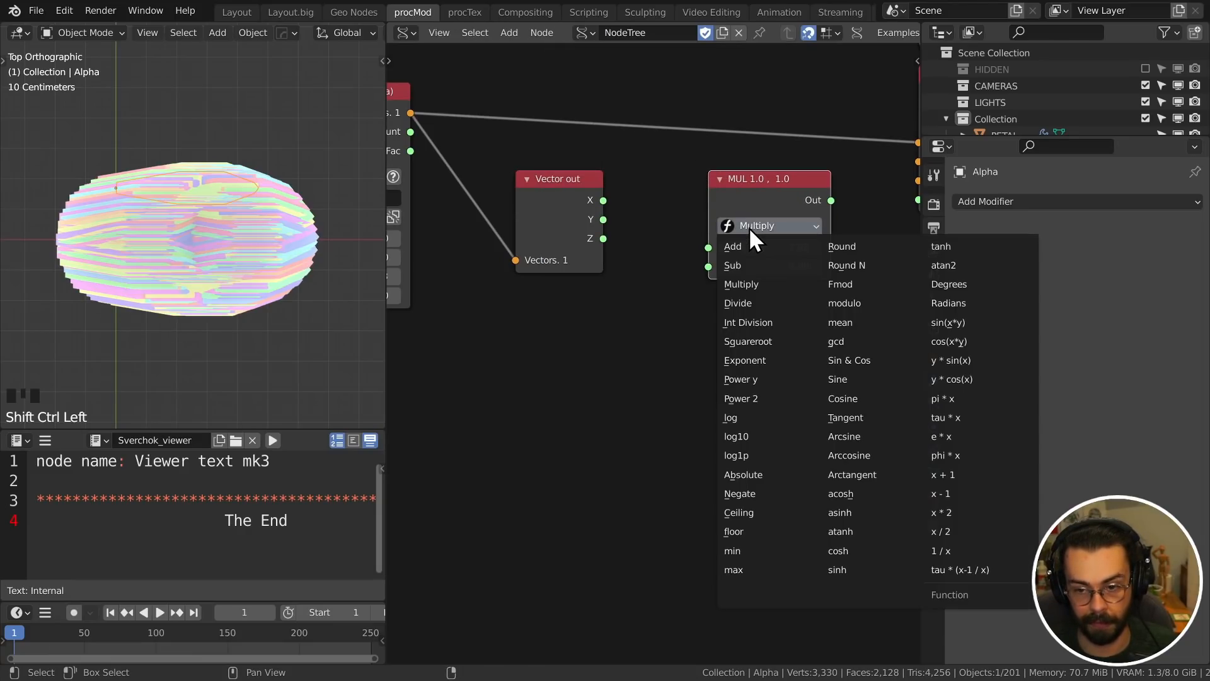
left_click(959, 271)
middle_click_drag(682, 233, 588, 283)
left_click_drag(514, 254, 614, 297)
left_click_drag(509, 268, 614, 316)
- Move Vector out and the atan2 node closer together and link atan2's output to Matrix In's Angle
scroll(508, 262, "down", 2)
middle_click_drag(508, 262, 619, 275)
left_click_drag(598, 272, 555, 286)
left_click_drag(759, 271, 674, 285)
middle_click_drag(800, 271, 610, 284)
left_click_drag(542, 303, 698, 297)
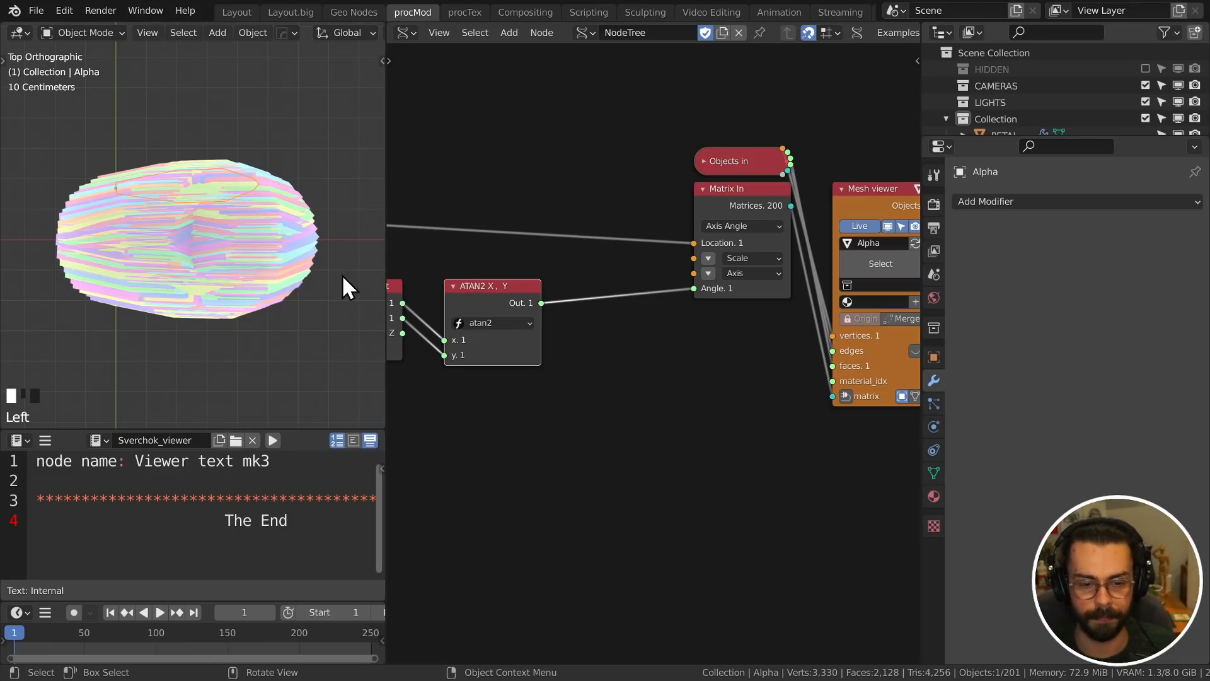
- Duplicate the atan2 node, set the copy to Degrees, insert it into the Angle link and check the petal rotation from the top
middle_click_drag(536, 305, 614, 316)
left_click_drag(571, 300, 554, 298)
key("shift+d")
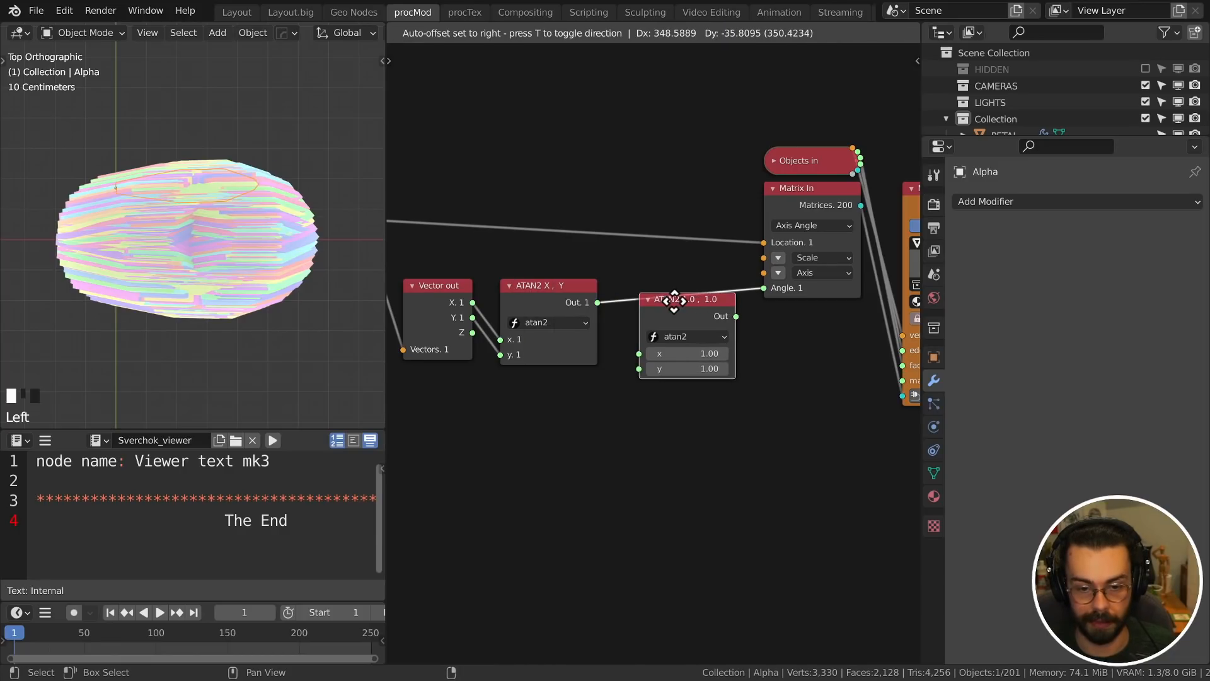
left_click(667, 338)
left_click(687, 364)
left_click(851, 410)
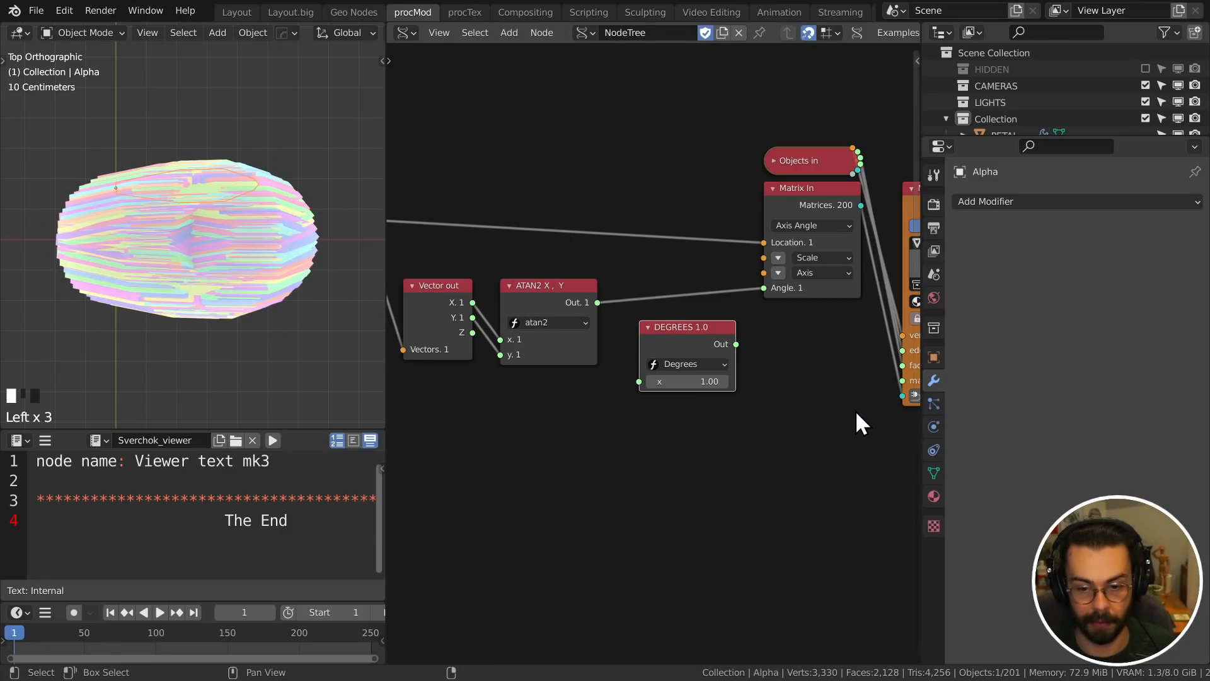
left_click_drag(698, 333, 682, 314)
middle_click_drag(232, 257, 242, 225)
key("KP_7")
- Move the Objects in and Mesh viewer nodes farther away from Matrix In to open up space in the layout
scroll(713, 250, "down", 2)
middle_click_drag(713, 250, 750, 246)
scroll(749, 245, "down", 1)
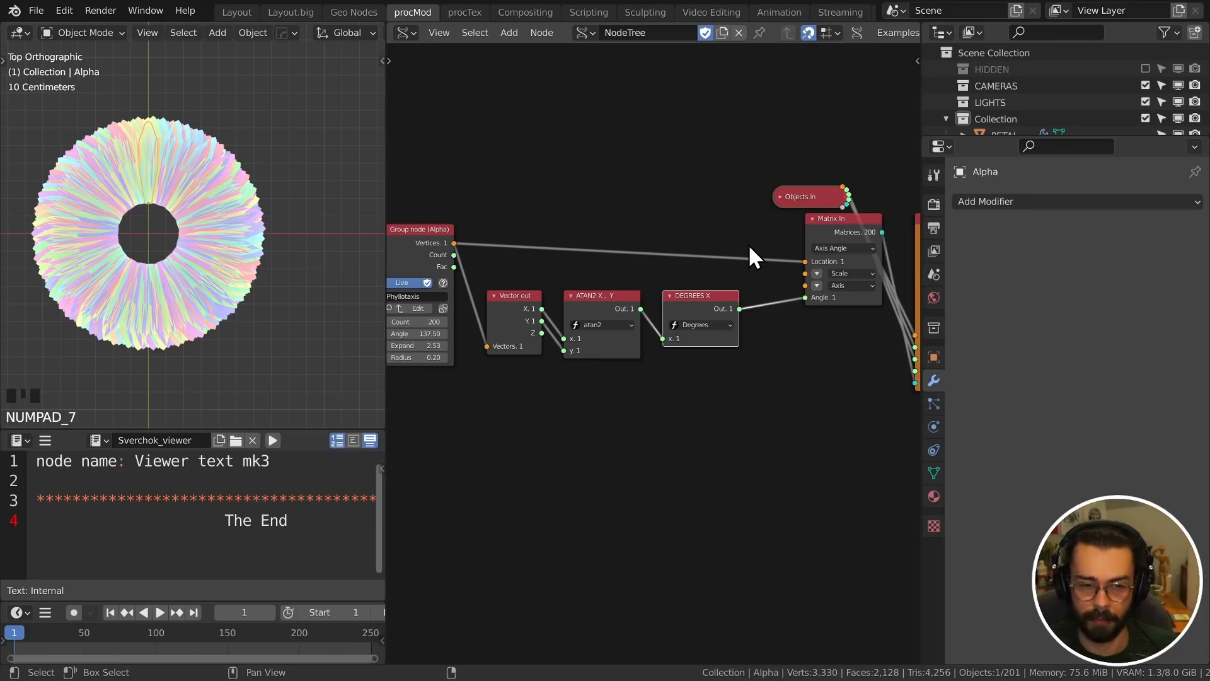
scroll(748, 245, "down", 1)
middle_click_drag(676, 212, 617, 211)
scroll(617, 211, "down", 1)
left_click(731, 204)
left_click(845, 227, "shift")
key("g")
left_click(863, 323)
key("g")
left_click(906, 278)
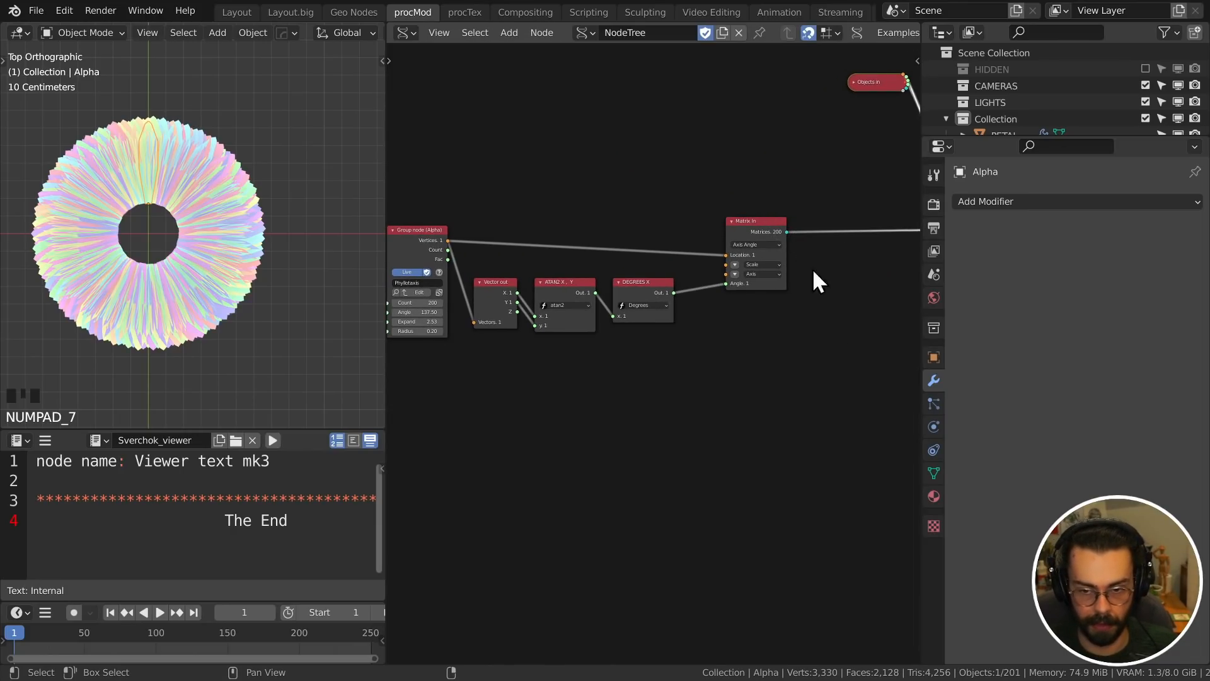
- Set Matrix In's rotation mode to Euler Angles and connect the Degrees node's output to Angle Z
middle_click_drag(505, 212, 603, 210)
scroll(602, 210, "up", 1)
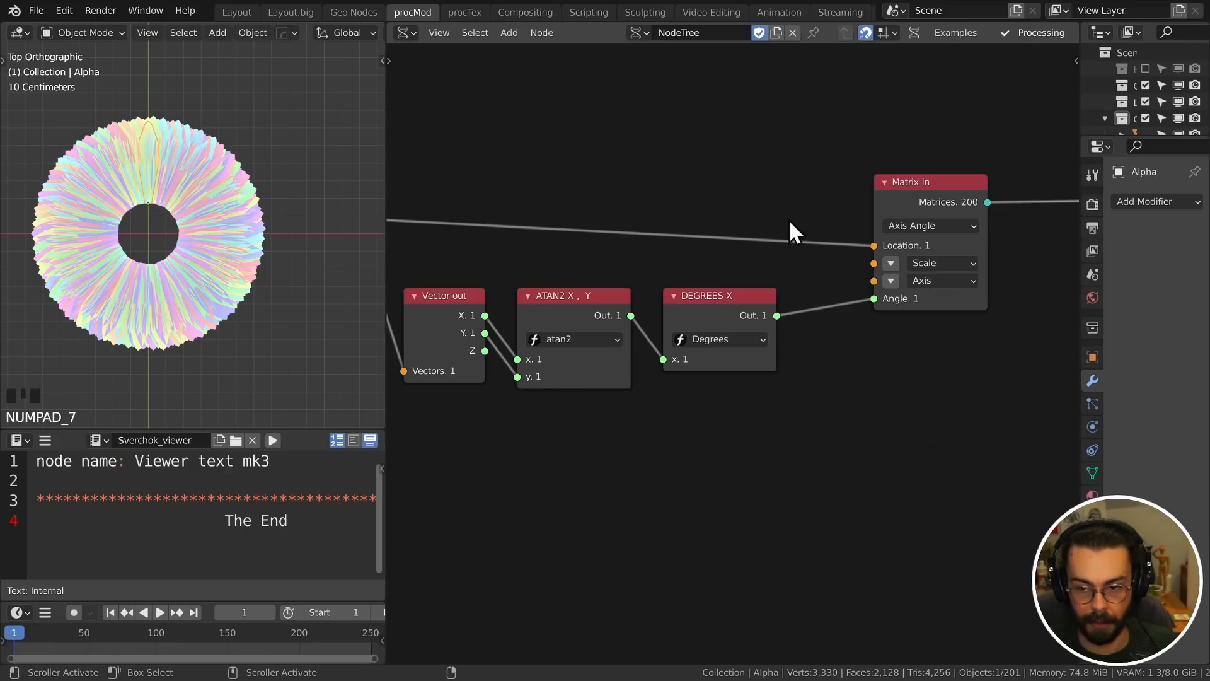
middle_click_drag(789, 218, 680, 197)
scroll(789, 192, "up", 2)
left_click(743, 301)
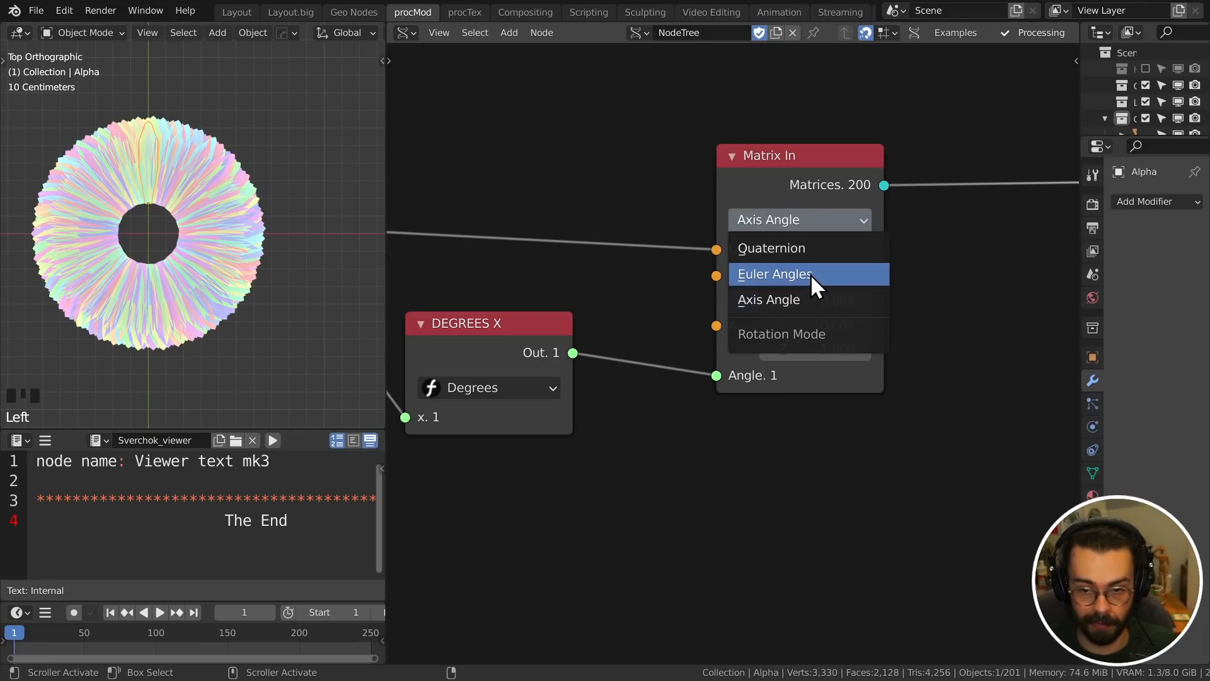
left_click(810, 273)
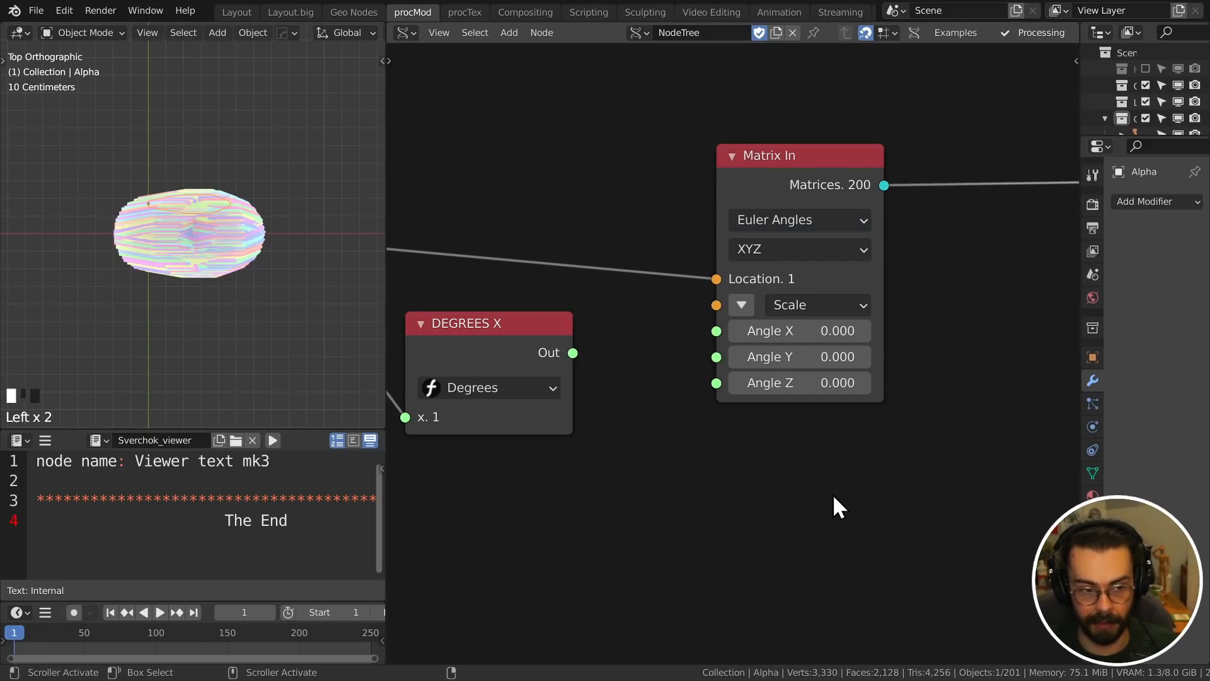
left_click_drag(576, 354, 717, 385)
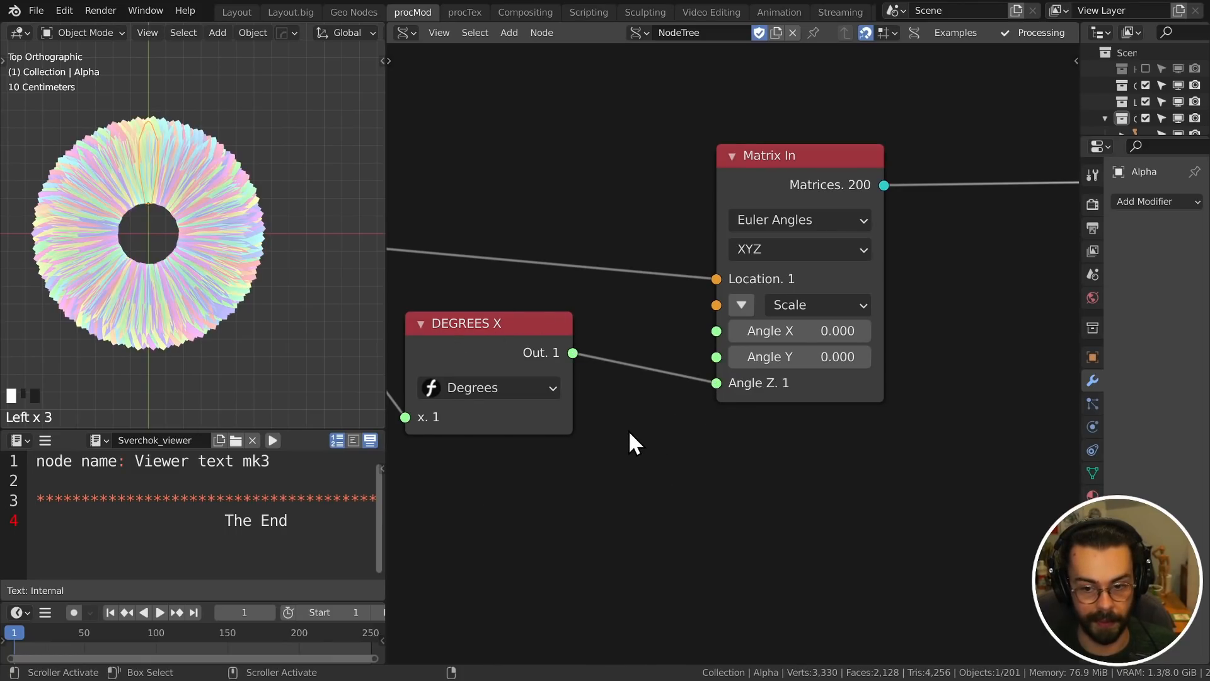
- Move the Vector out, atan2 and Degrees nodes below the Location link and shift the Phyllotaxis group node to make room
scroll(628, 401, "down", 4)
middle_click_drag(626, 387, 739, 356)
scroll(728, 435, "down", 3)
middle_click_drag(731, 436, 781, 423)
left_click_drag(755, 461, 479, 319)
left_click_drag(507, 298, 552, 471)
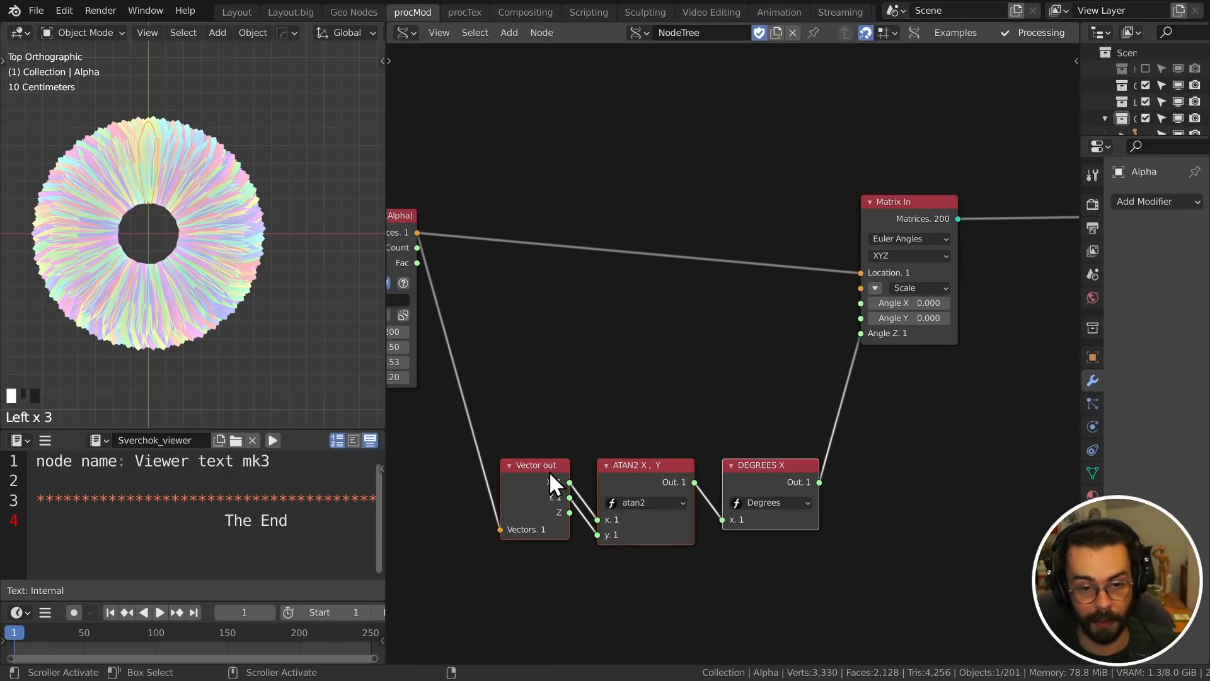
middle_click_drag(561, 330, 738, 296)
left_click_drag(570, 215, 749, 306)
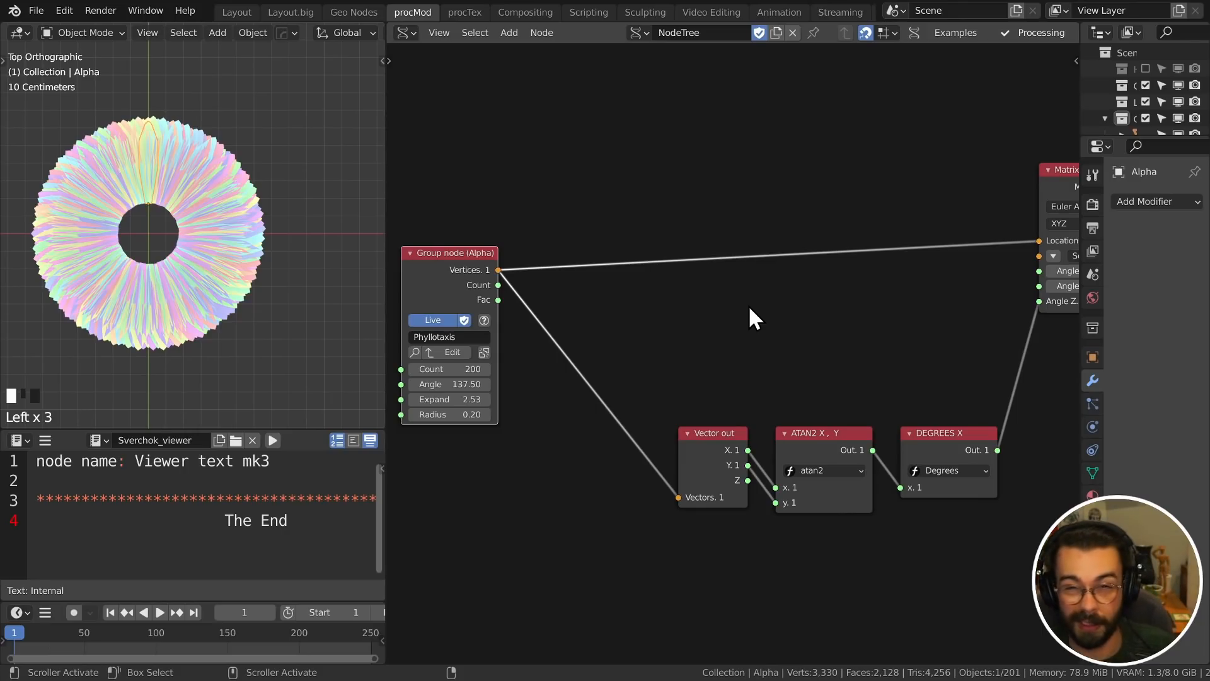
- Add a Mix Numbers node driven by the Phyllotaxis Fac output as its factor and link its Value to Matrix In's Angle Y
key("shift+a")
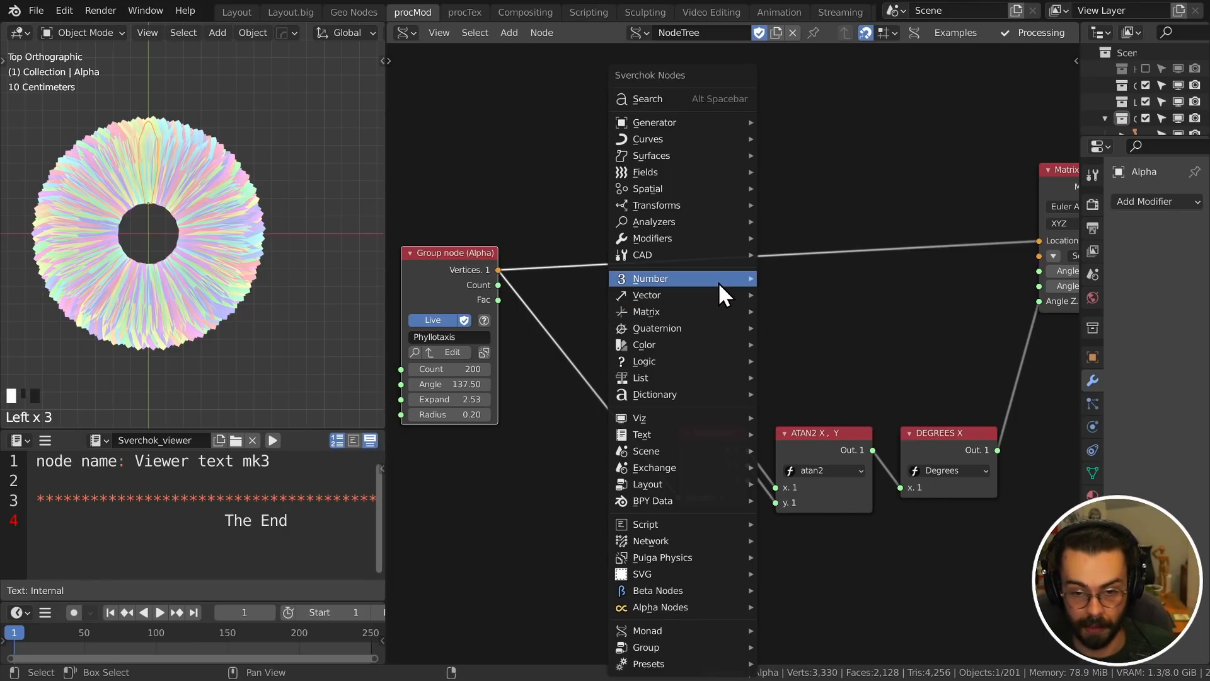
mouse_move(719, 278)
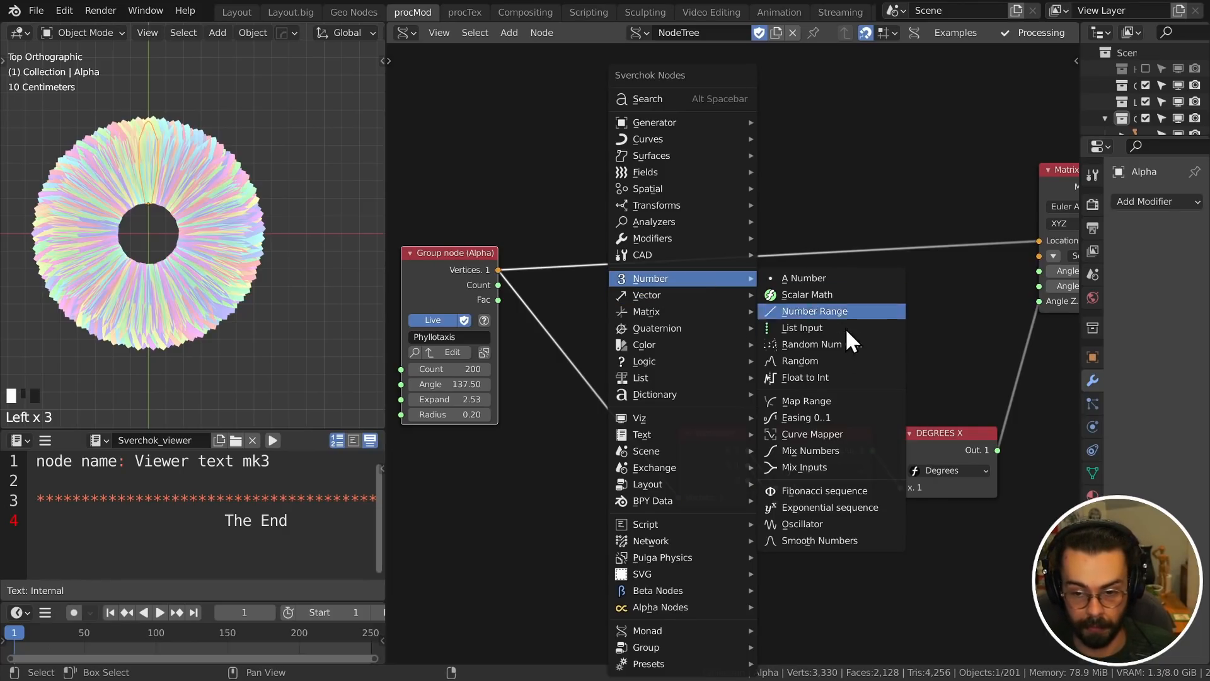
left_click(861, 447)
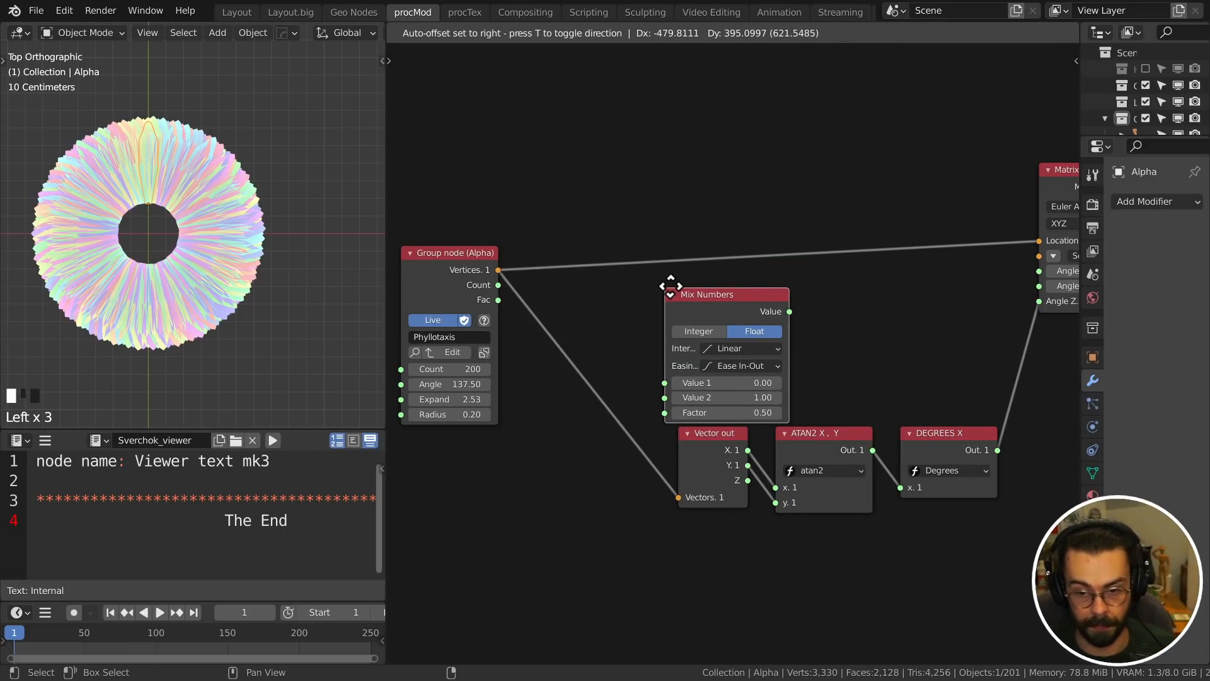
left_click(674, 290)
left_click_drag(498, 300, 673, 415)
middle_click_drag(902, 315, 730, 337)
left_click_drag(647, 335, 647, 335)
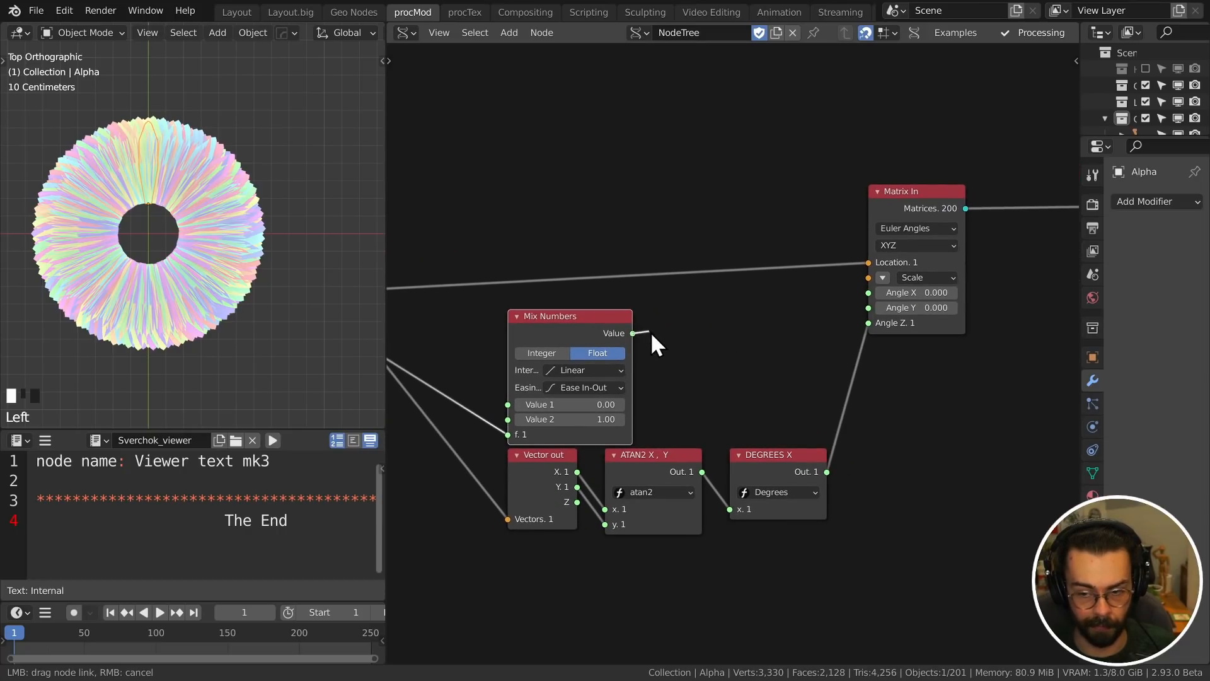
left_click_drag(803, 316, 864, 308)
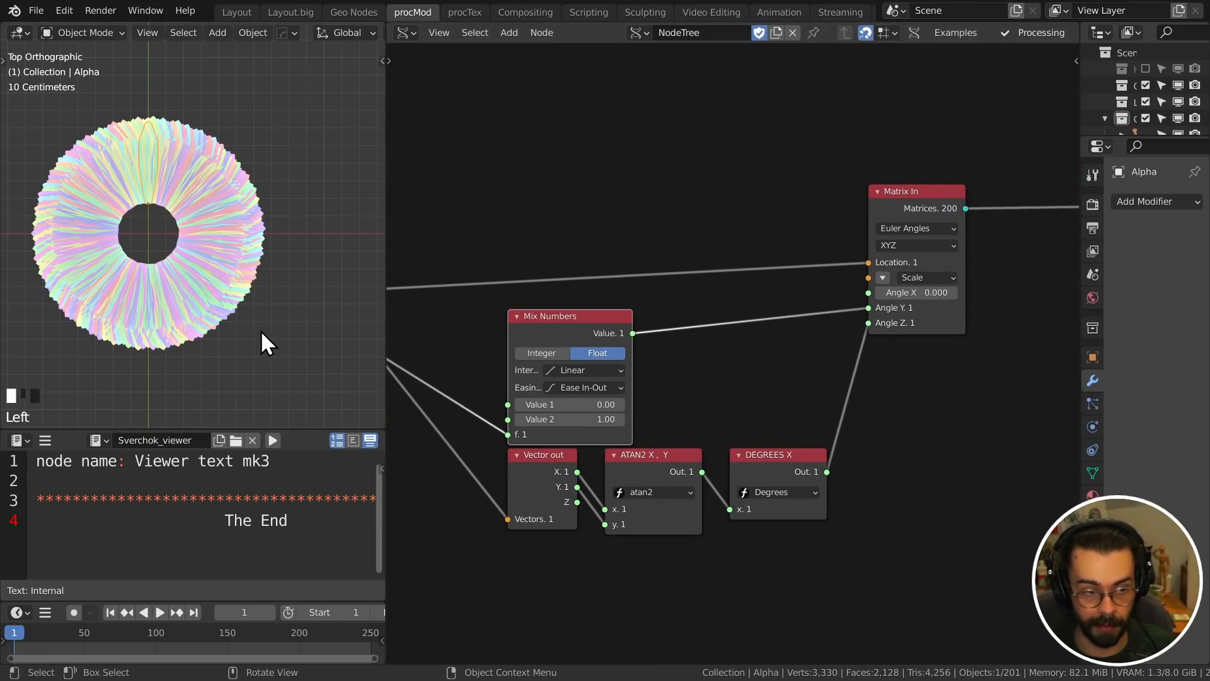
- Try Mix Numbers with Value 2 at 37.09 and Value 1 at -31.53, examining the petal tilt from several angles
middle_click_drag(260, 331, 281, 252)
left_click_drag(571, 419, 640, 420)
middle_click_drag(63, 335, 94, 291)
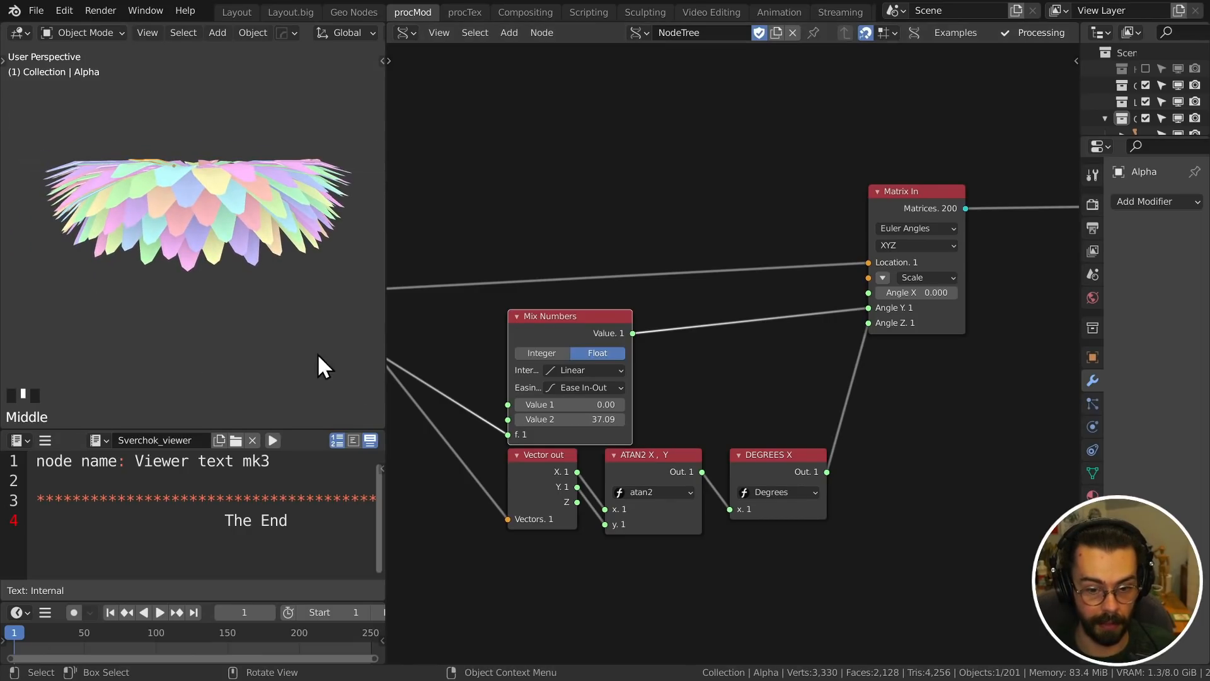
middle_click_drag(377, 366, 167, 344)
left_click_drag(571, 404, 533, 404)
scroll(278, 284, "down", 3)
middle_click_drag(278, 283, 256, 202)
middle_click_drag(183, 205, 226, 211)
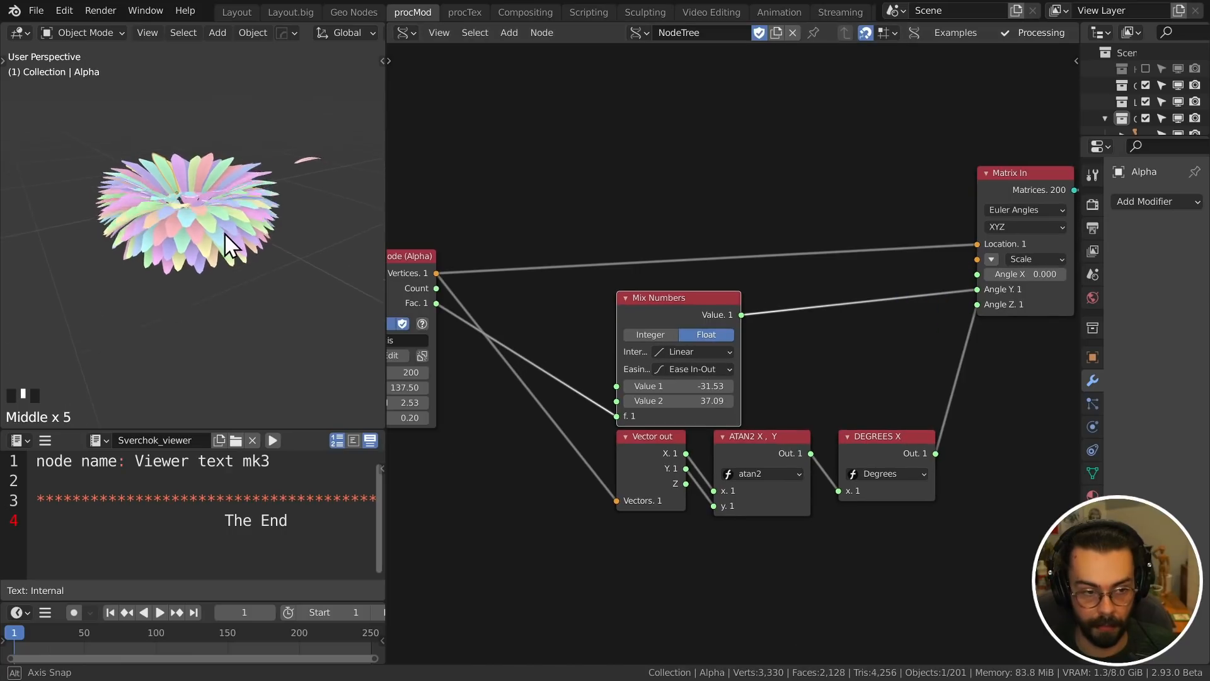
mouse_move(226, 235)
middle_mouse_down()
mouse_move(218, 266)
mouse_move(230, 213)
middle_mouse_up()
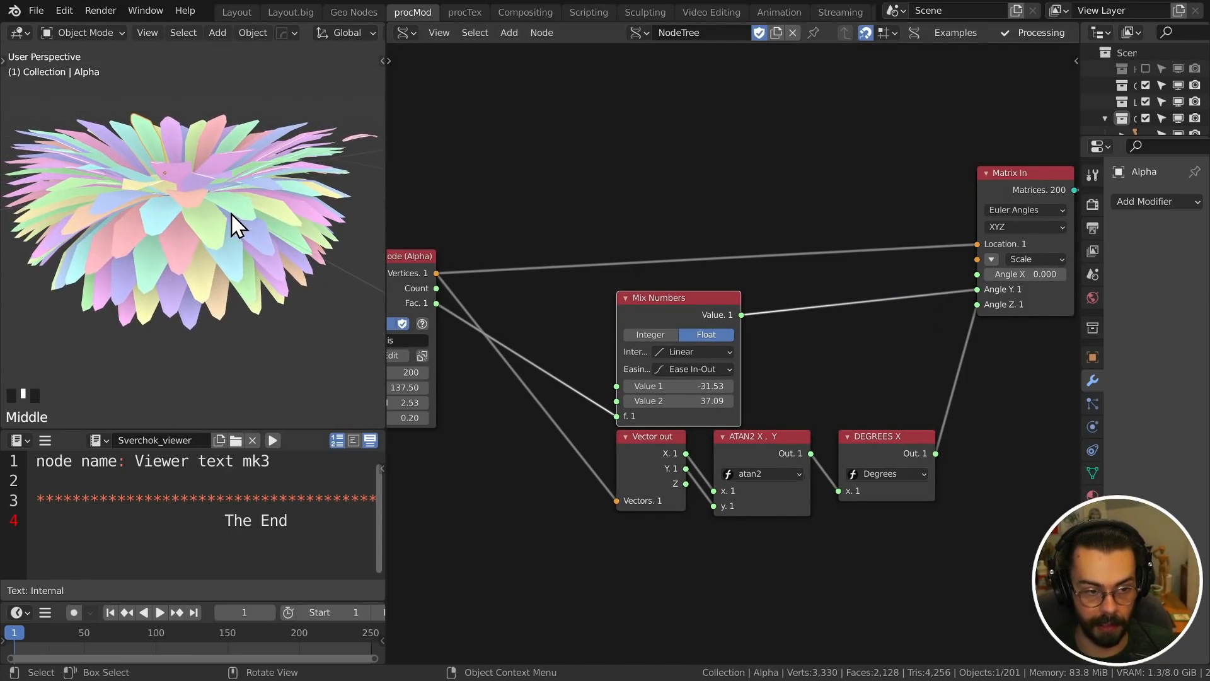
- Set Mix Numbers' Value 1 to -15.31 and Value 2 to 9.34, and reduce the Phyllotaxis Count to 33
left_click_drag(680, 386, 706, 402, "shift")
middle_click_drag(264, 303, 228, 261, "shift")
middle_click_drag(504, 332, 590, 337)
left_click_drag(495, 372, 432, 373)
left_click_drag(784, 386, 745, 412, "shift")
middle_click_drag(165, 271, 170, 309)
mouse_move(479, 372)
left_mouse_down()
mouse_move(441, 373)
mouse_move(486, 372)
left_mouse_up()
middle_click_drag(187, 259, 172, 320)
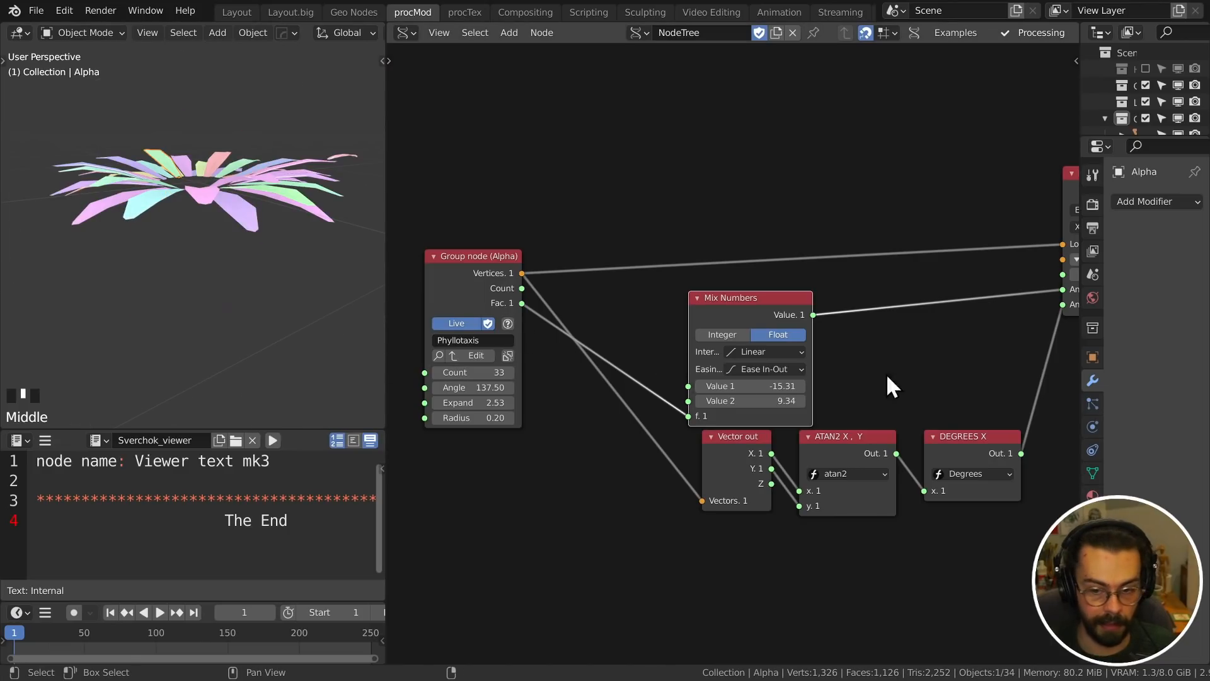
- Turn on Post in the Objects in node for the PETAL object and check the flower from the top
scroll(889, 387, "down", 6)
middle_click_drag(1008, 262, 713, 321)
left_click(832, 170)
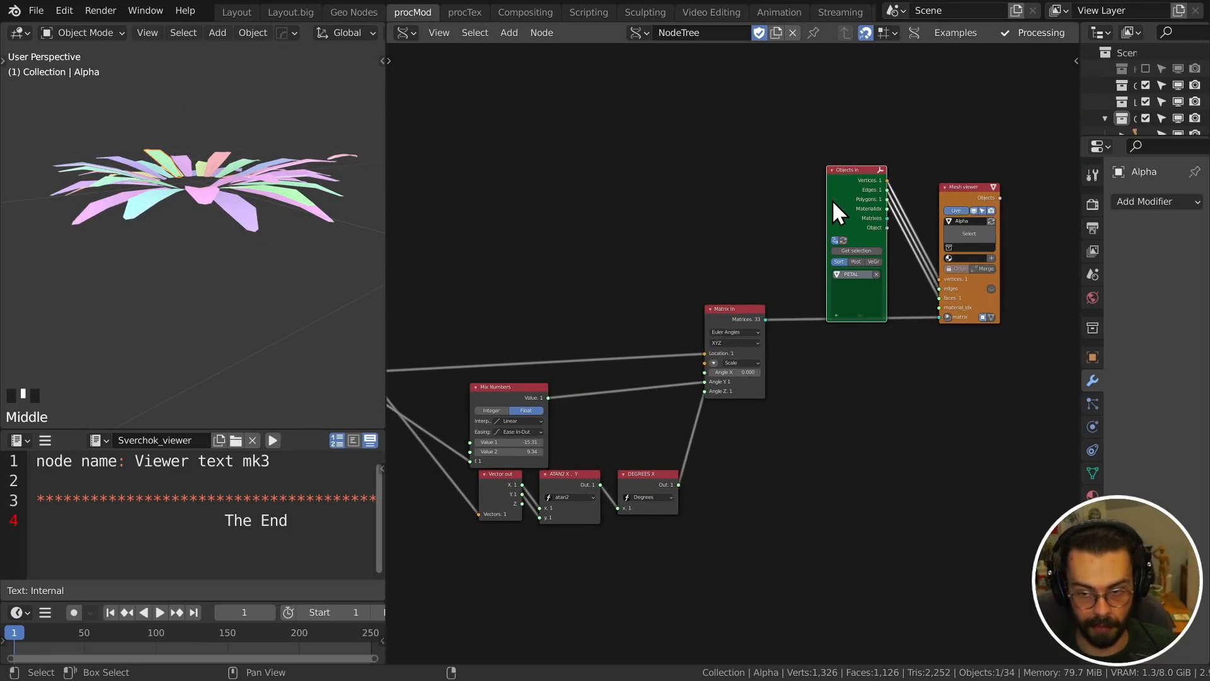
left_click(856, 262)
scroll(184, 195, "up", 2)
middle_click_drag(185, 195, 221, 297)
scroll(315, 330, "up", 2)
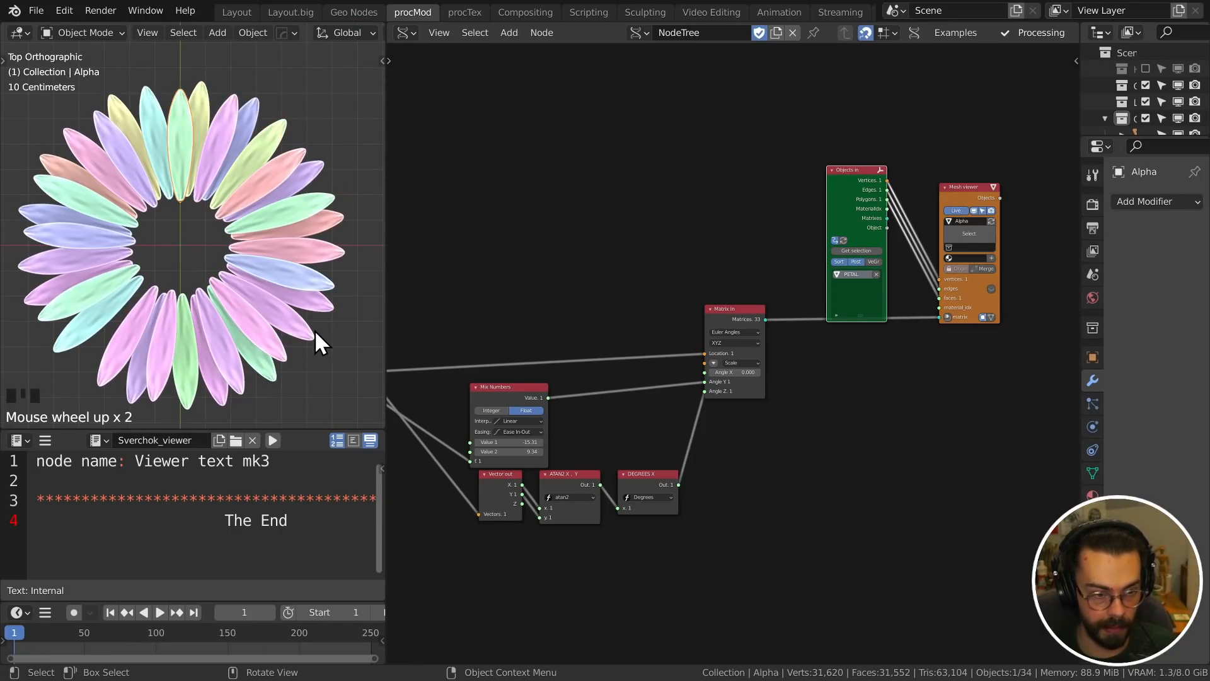
- Align Mix Numbers with Vector out, move these rotation nodes lower, and reposition the Phyllotaxis group node
left_click(576, 387)
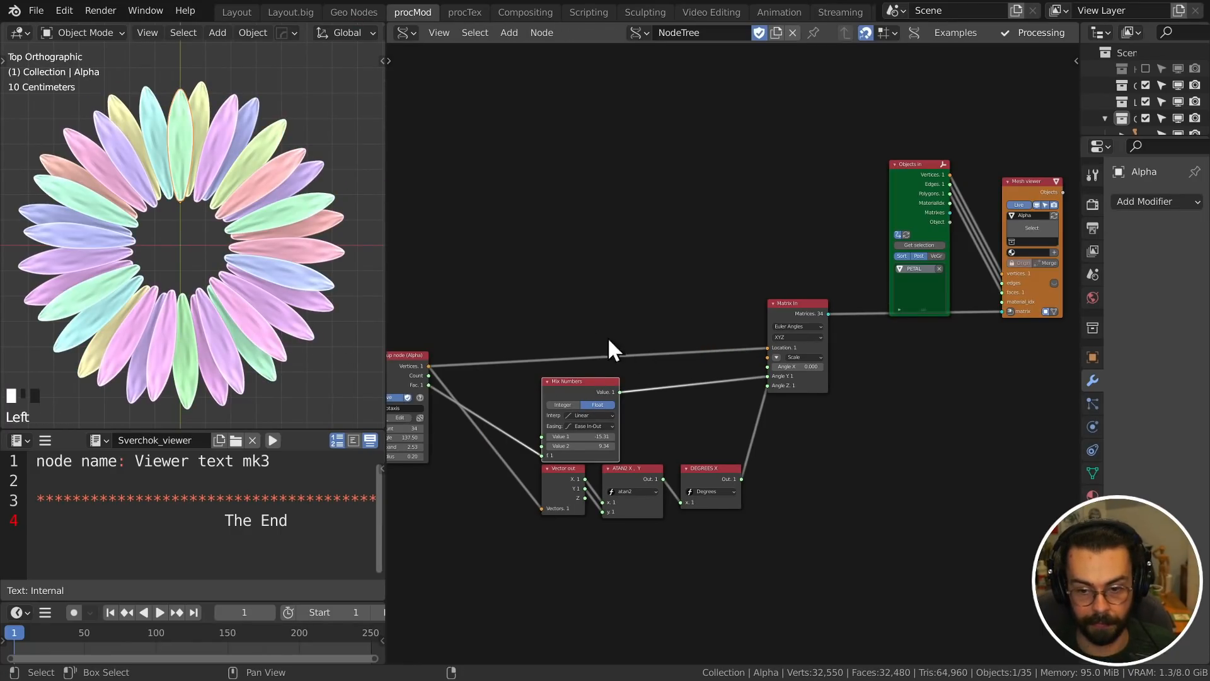
left_click_drag(534, 313, 770, 583)
key("g")
left_click(644, 413)
middle_click_drag(637, 404, 706, 387)
left_click(470, 340)
key("g")
left_click(541, 329)
scroll(591, 369, "up", 1)
- Link the Phyllotaxis Fac output to Matrix In's Scale and insert a Curve Mapper node into that link
left_click_drag(845, 340, 460, 314)
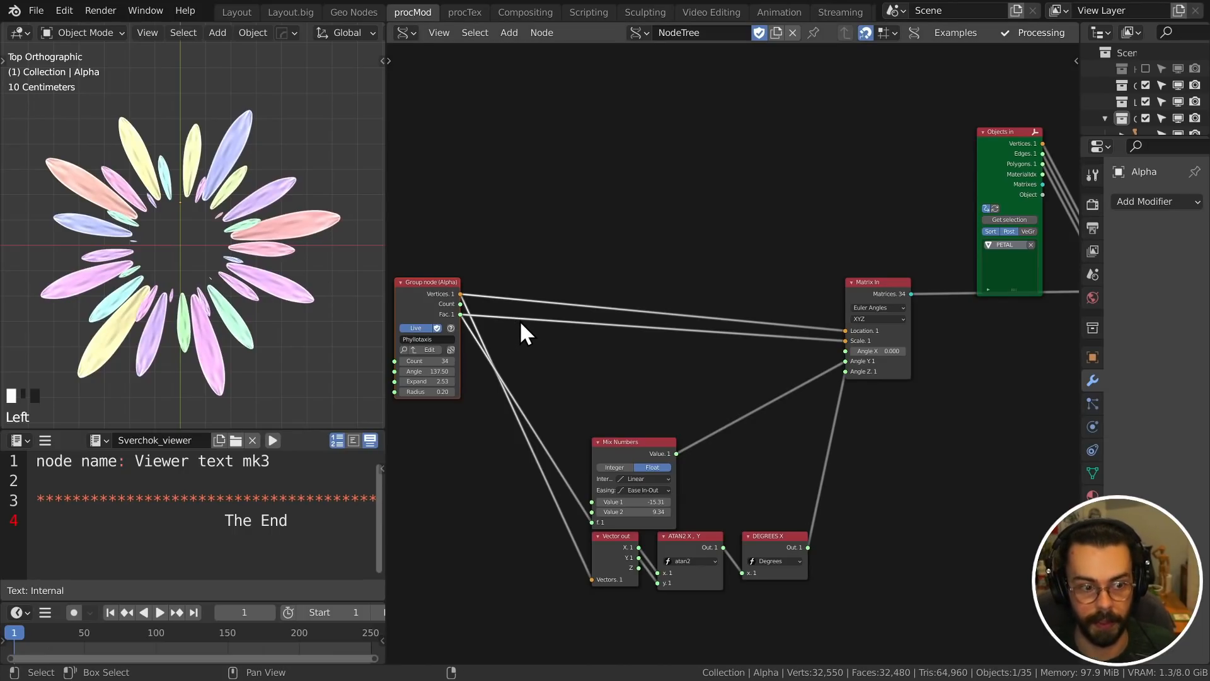
key("shift+a")
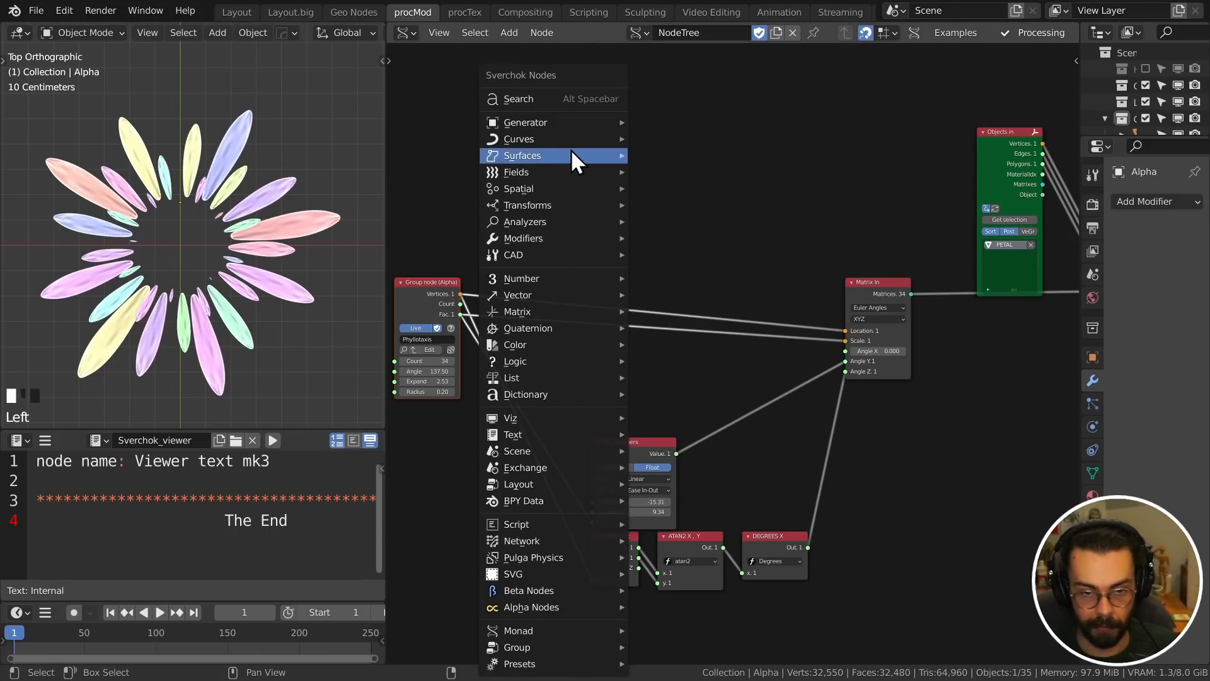
left_click(563, 121)
type("curve map")
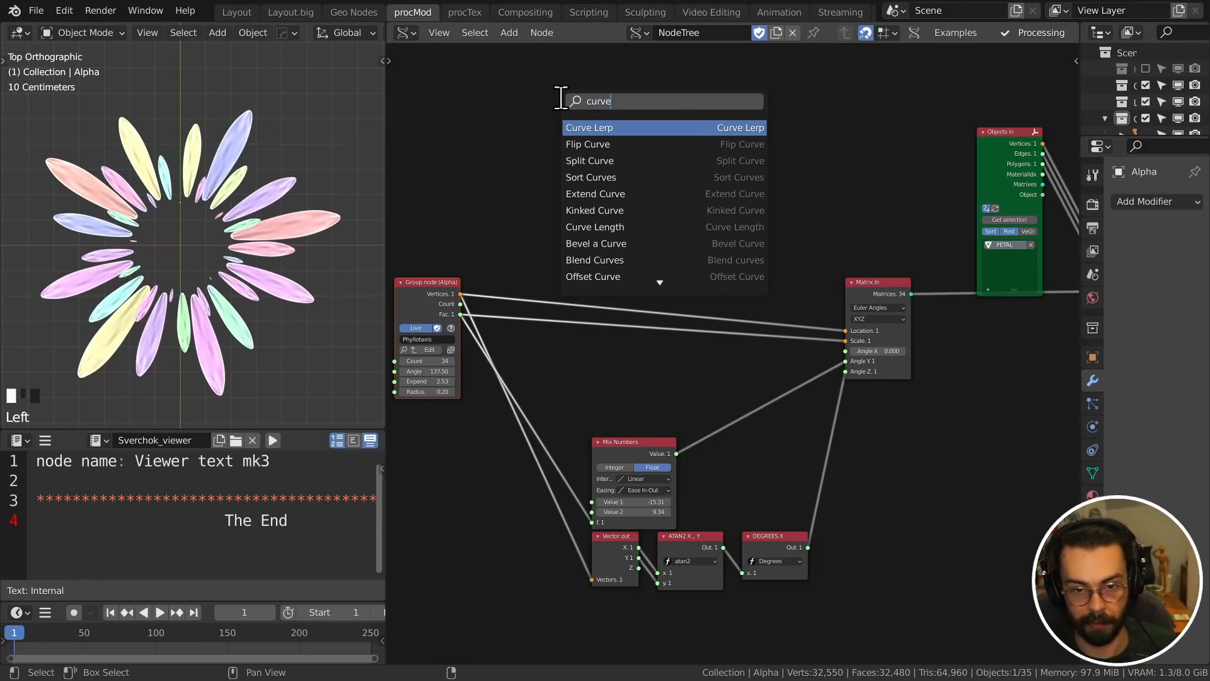
key("Return")
left_click(598, 318)
key("BackSpace")
scroll(635, 338, "up", 2)
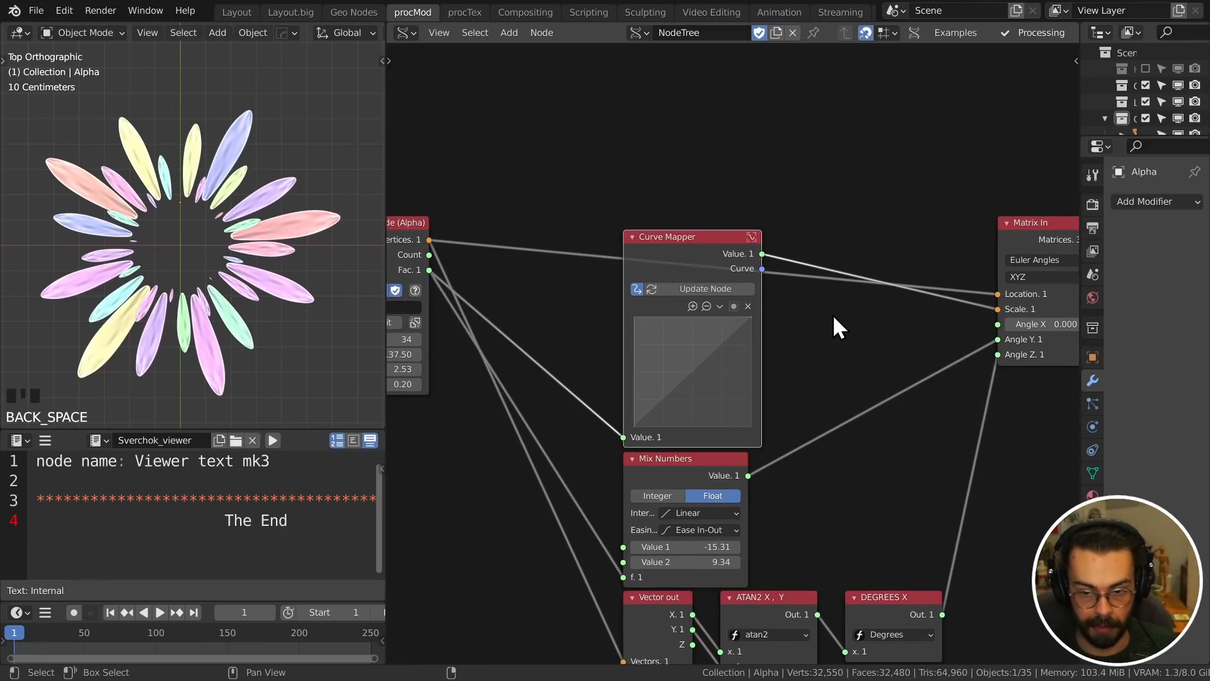
- Raise the Curve Mapper's start point to about Y 0.79 and add a point near it, playing the animation to refresh the petals
left_click_drag(634, 426, 634, 381)
left_click(675, 287)
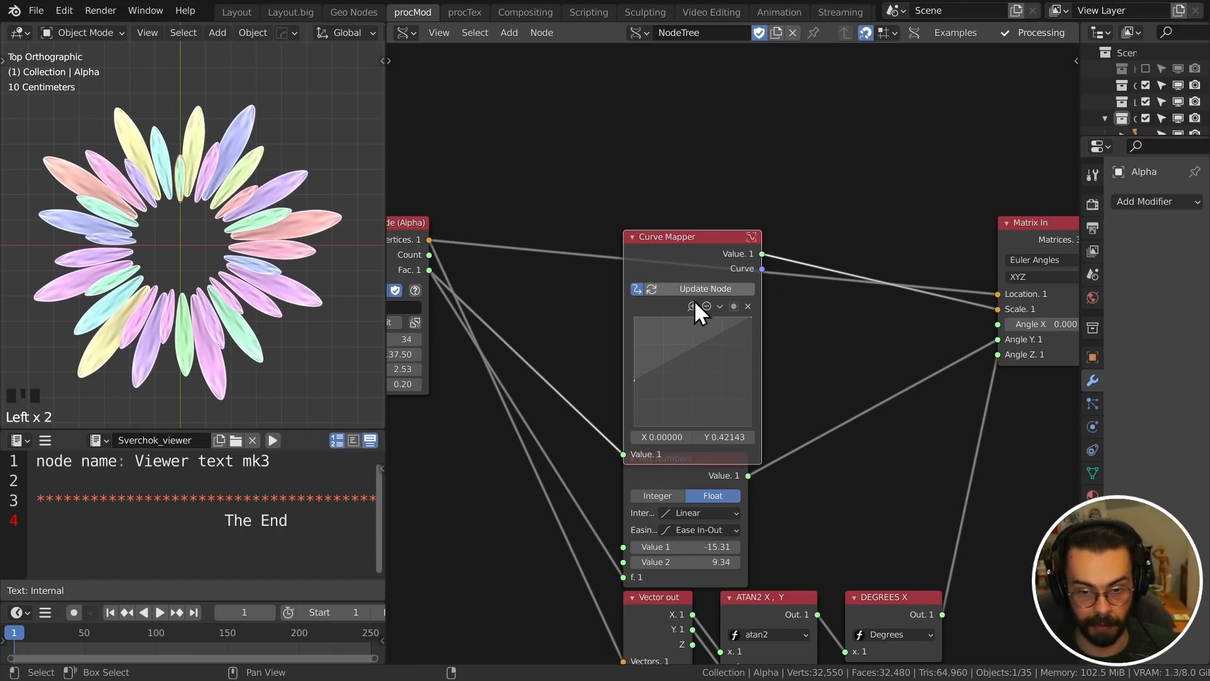
middle_click_drag(298, 347, 315, 267)
scroll(268, 262, "down", 2)
key("shift+space")
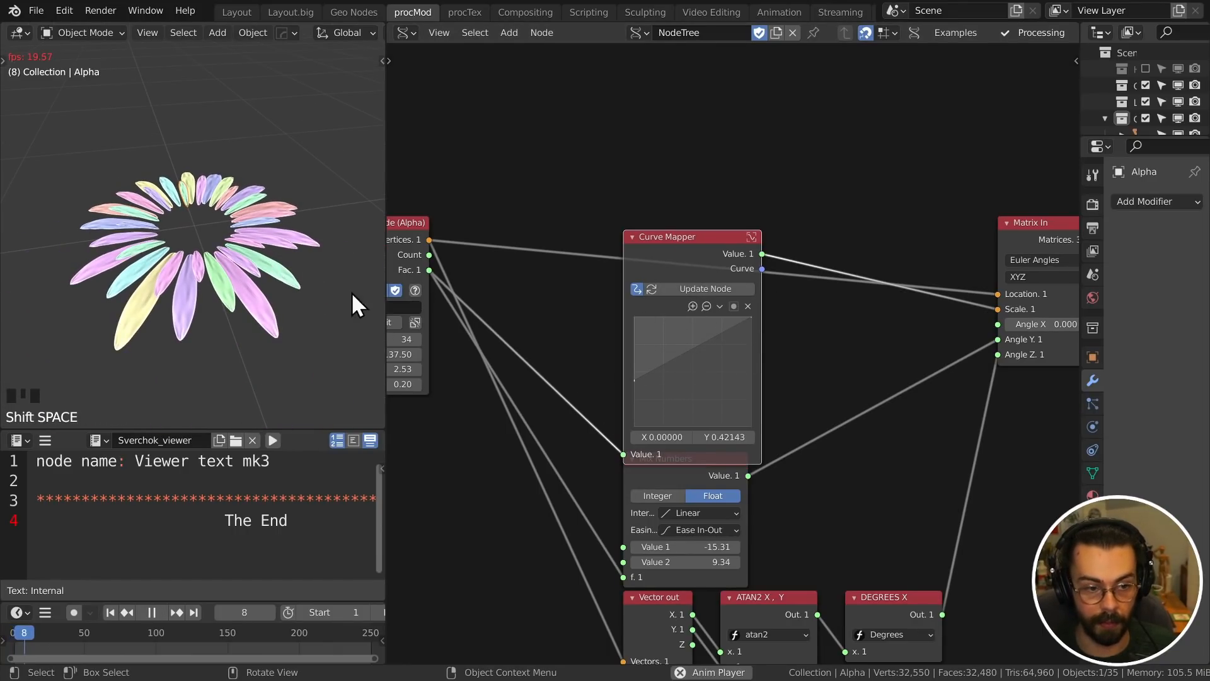
left_click_drag(634, 381, 634, 340)
left_click_drag(670, 334, 634, 344)
left_click(635, 341)
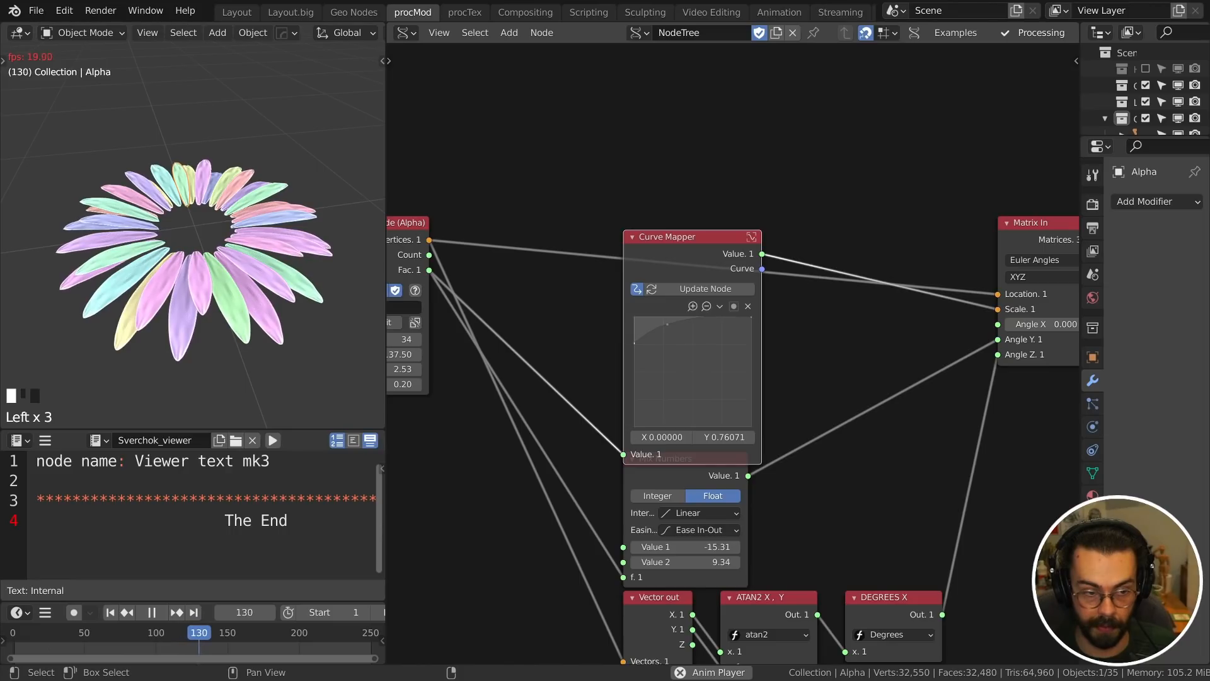
mouse_move(244, 265)
middle_mouse_down()
mouse_move(248, 307)
mouse_move(222, 262)
middle_mouse_up()
left_click(681, 356)
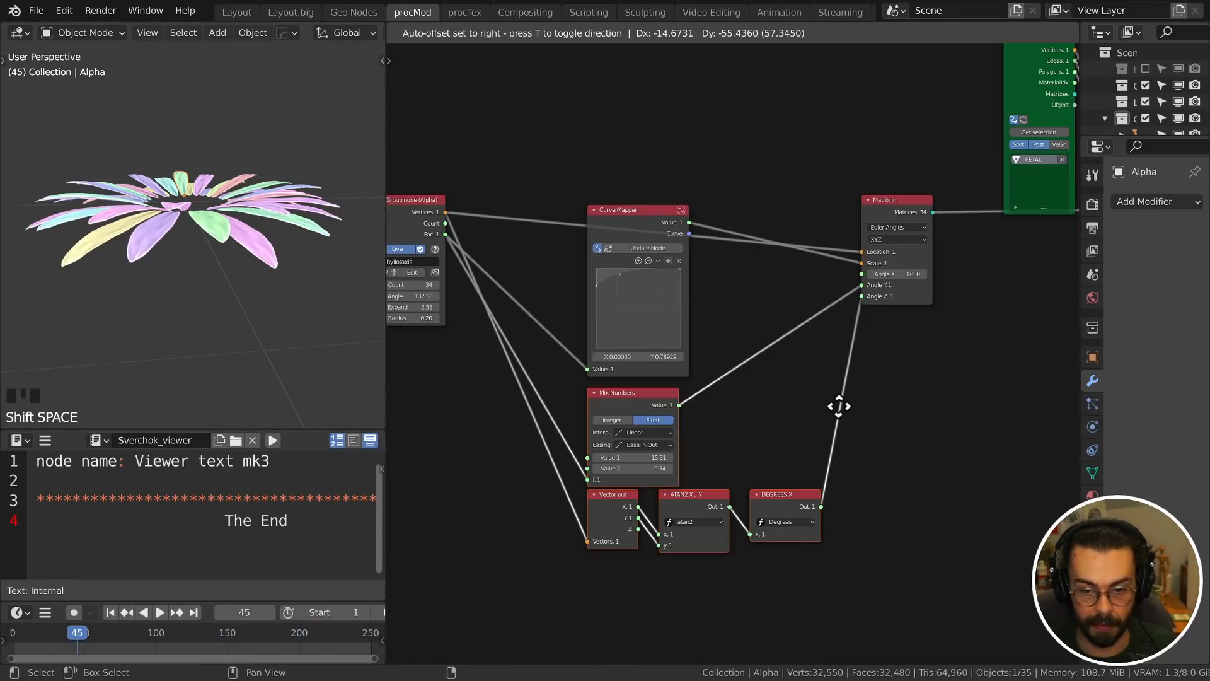
- Tidy the layout by placing Mix Numbers and the angle nodes below Curve Mapper and moving Matrix In and the Phyllotaxis group higher
left_click(836, 405)
key("g")
left_click(842, 406)
middle_click_drag(842, 406, 869, 437)
left_click_drag(855, 193, 988, 390)
key("g")
left_click(953, 320)
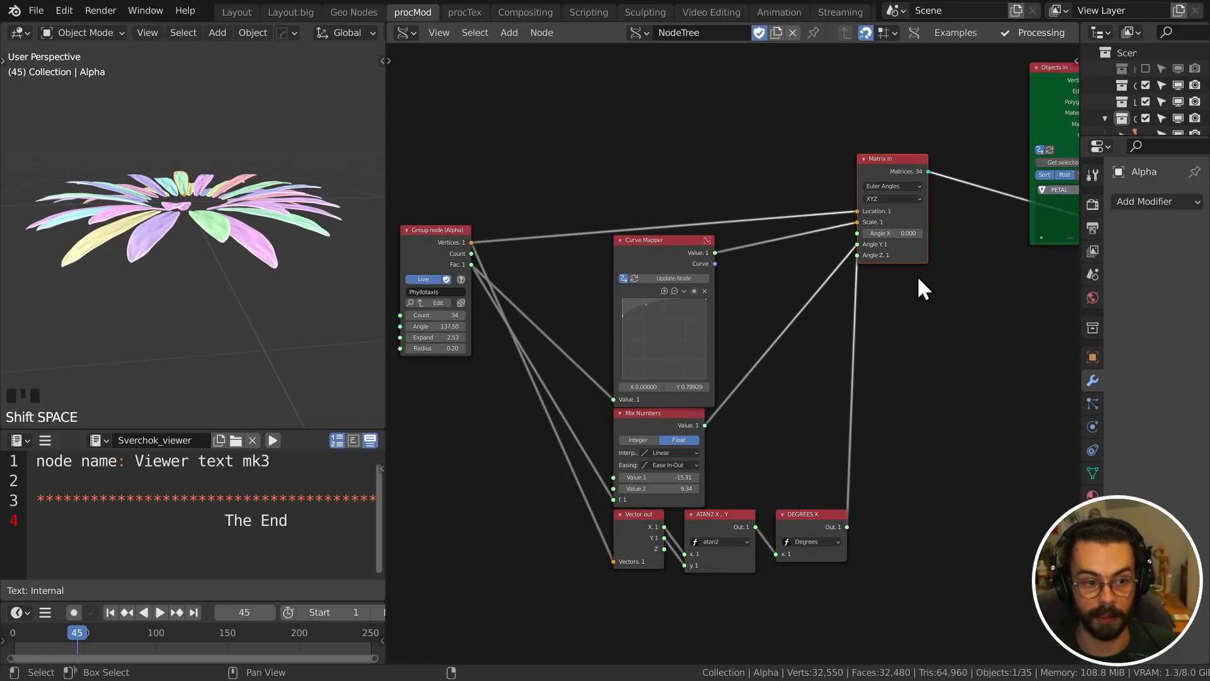
middle_click_drag(465, 200, 555, 223)
left_click(553, 253)
key("g")
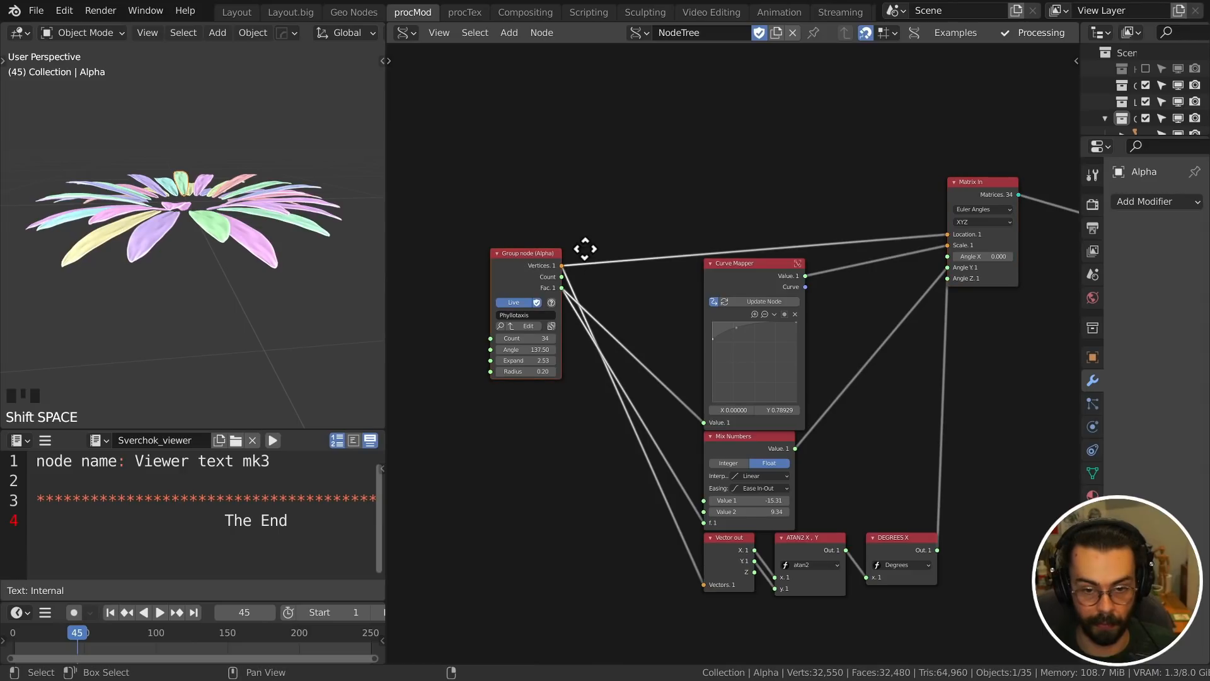
left_click(608, 235)
- Try rotating the petals with Matrix In's Angle X at -3.45
left_click_drag(948, 257, 867, 328)
mouse_move(984, 256)
left_mouse_down()
mouse_move(1012, 256)
mouse_move(980, 257)
left_mouse_up()
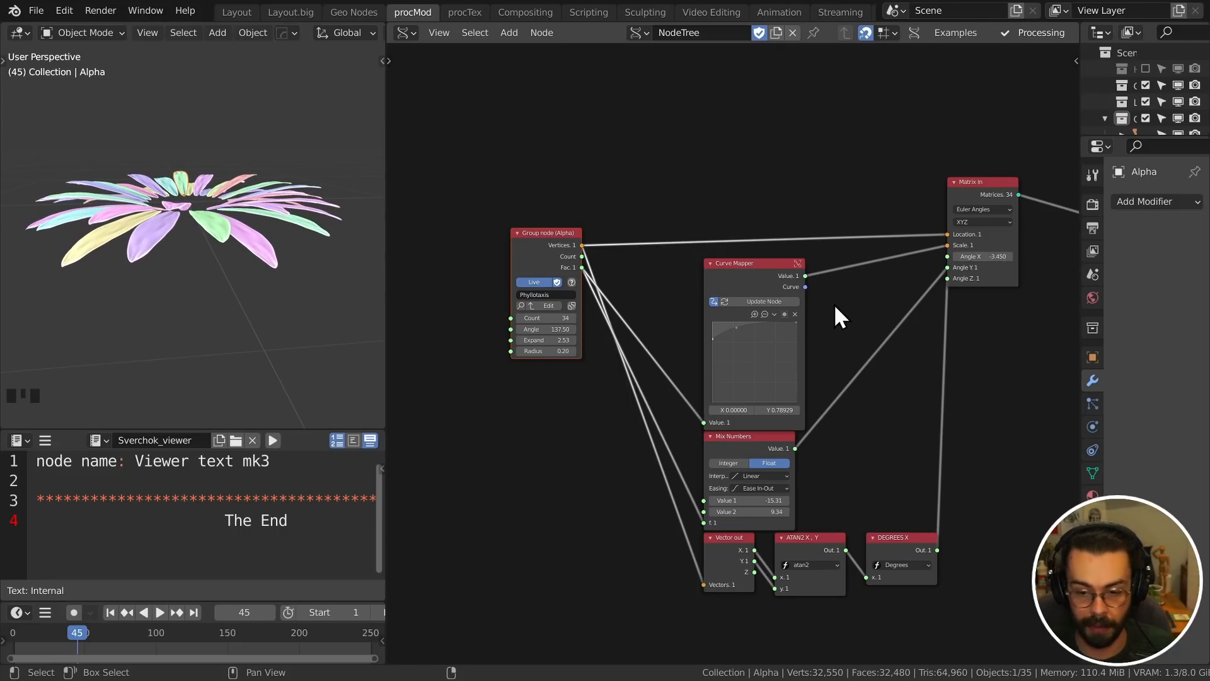
middle_click_drag(760, 255, 733, 338)
middle_click_drag(717, 273, 702, 311)
- Add a Random Num node in Float mode and feed its Size from the Phyllotaxis Count output
key("shift+a")
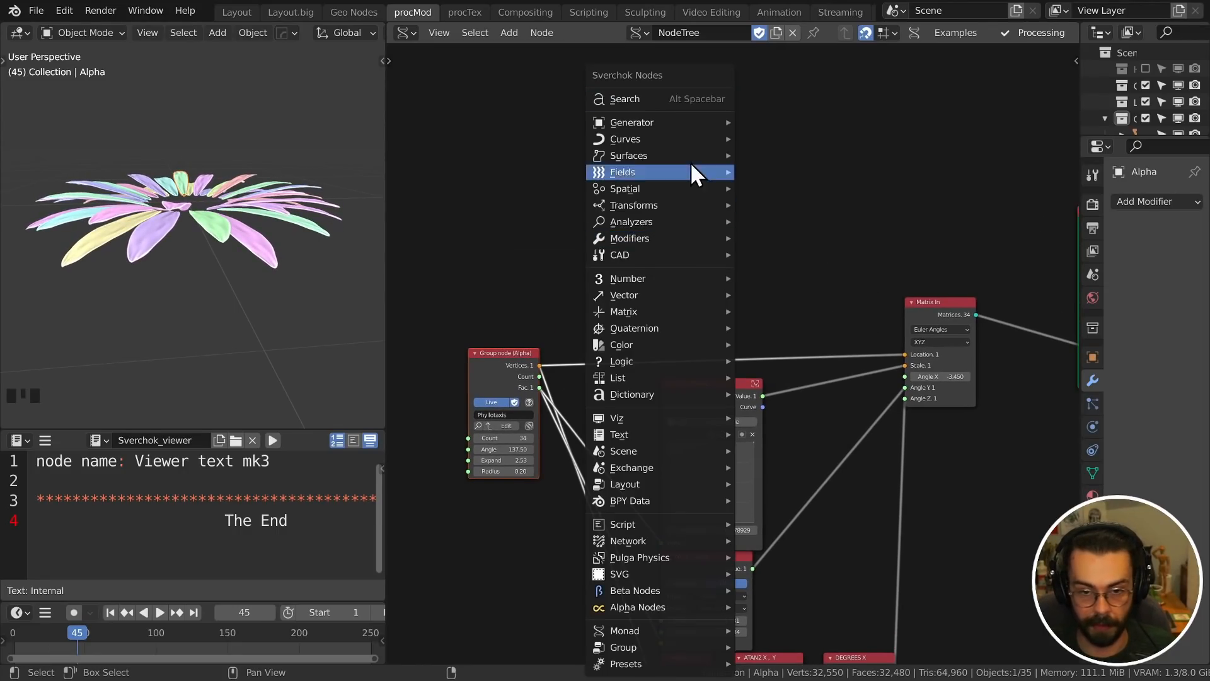
type("random")
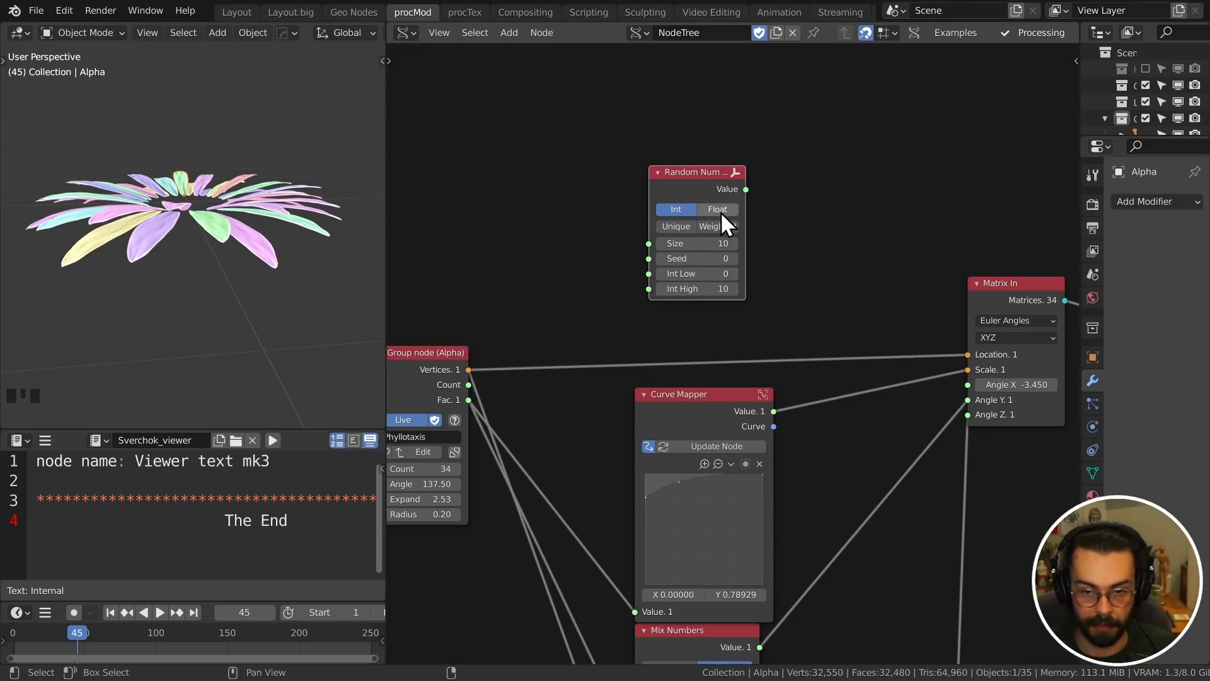
left_click(719, 210)
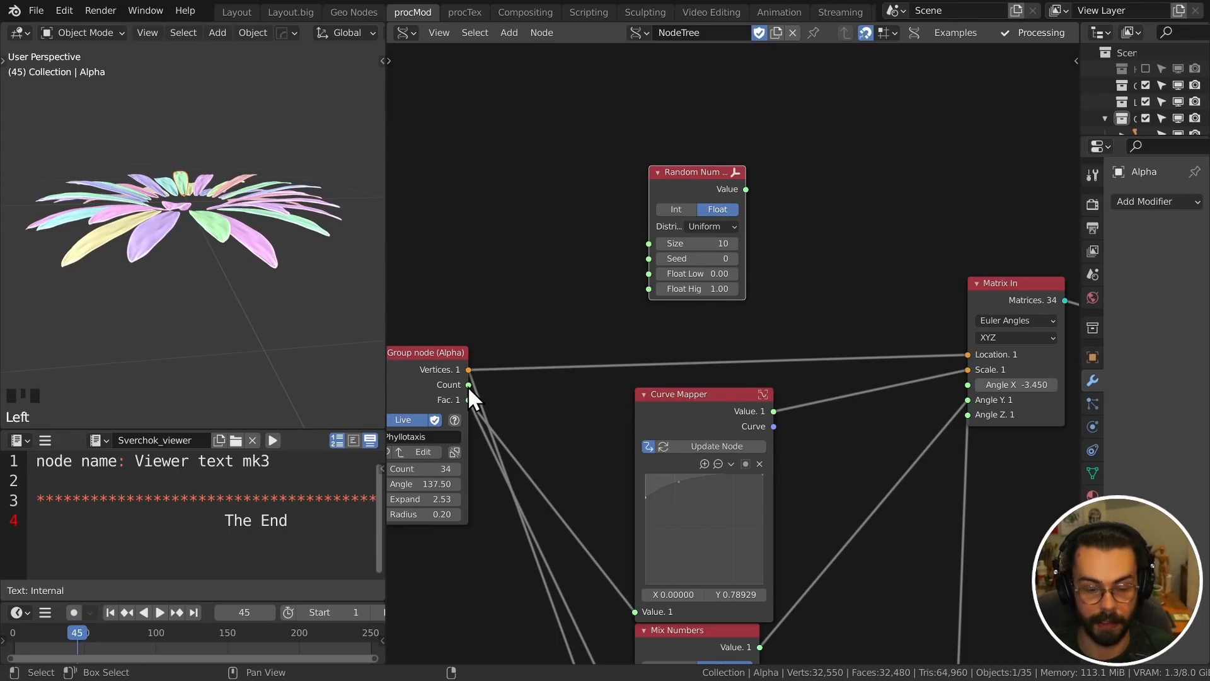
middle_click_drag(481, 381, 524, 372)
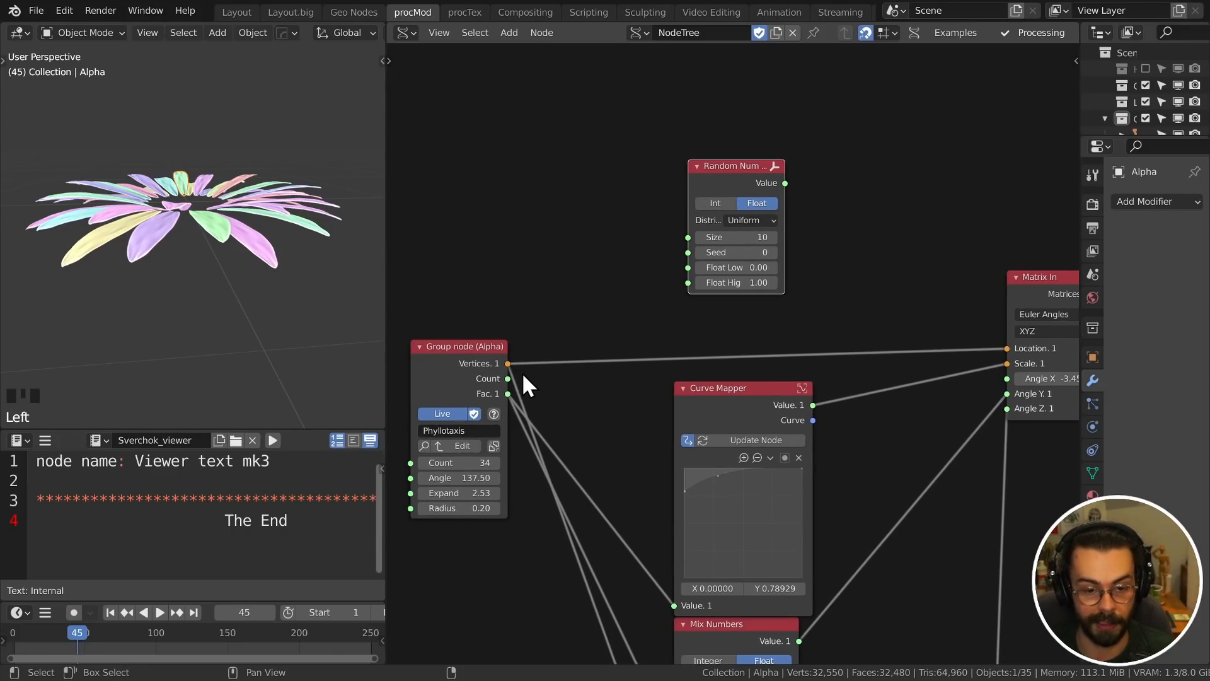
left_click_drag(506, 377, 689, 237)
middle_click_drag(701, 301, 619, 303)
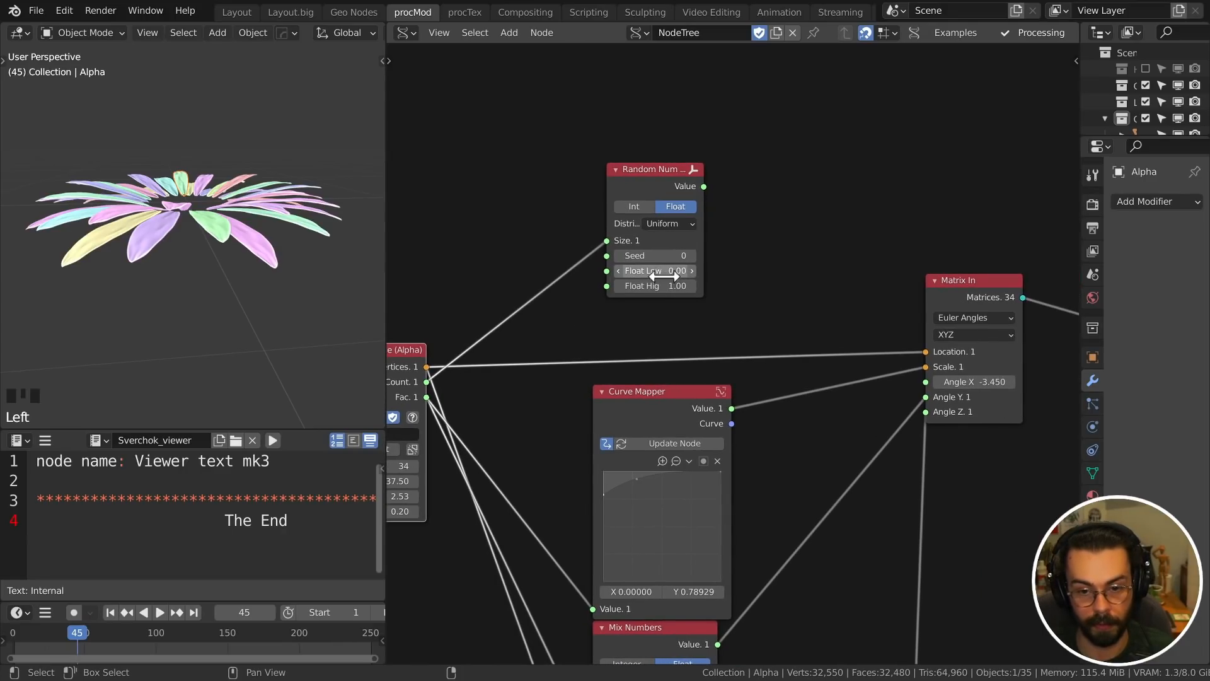
- Set the random node's Float Low to -8 and Float High to 8, and link its Value to Matrix In's Angle X
left_click(664, 271)
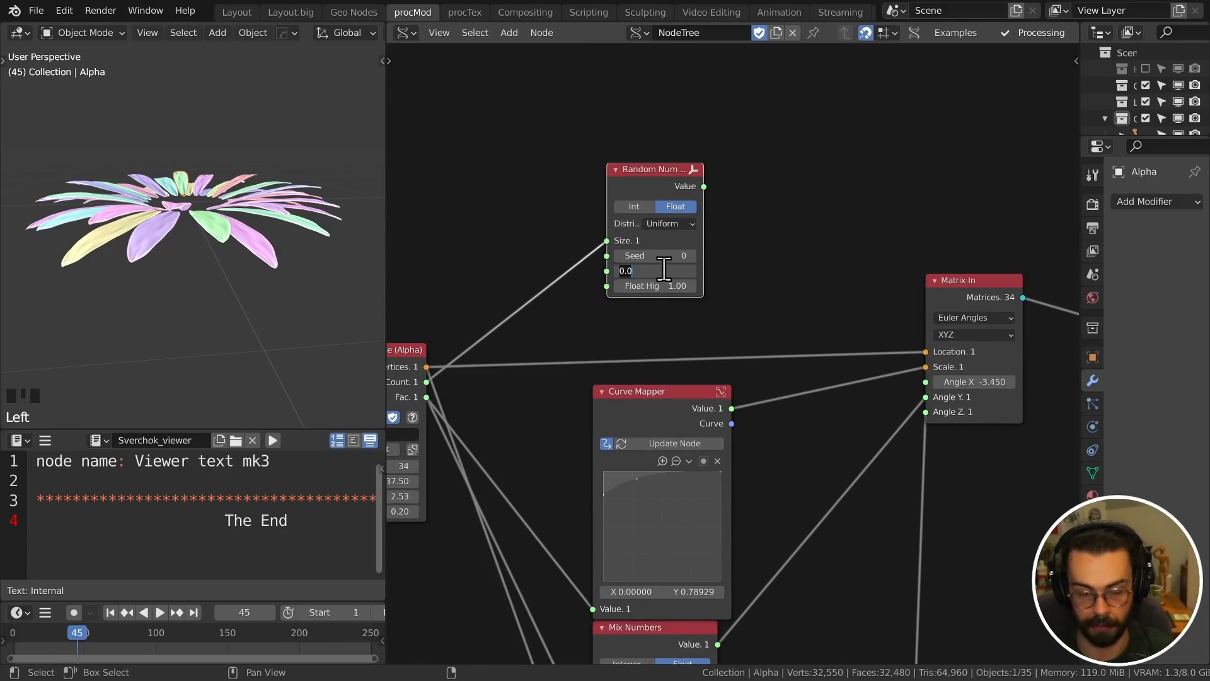
left_click(878, 359)
mouse_move(975, 382)
left_mouse_down()
mouse_move(927, 382)
mouse_move(1066, 382)
mouse_move(975, 382)
left_mouse_up()
left_click(660, 271)
left_click(664, 280)
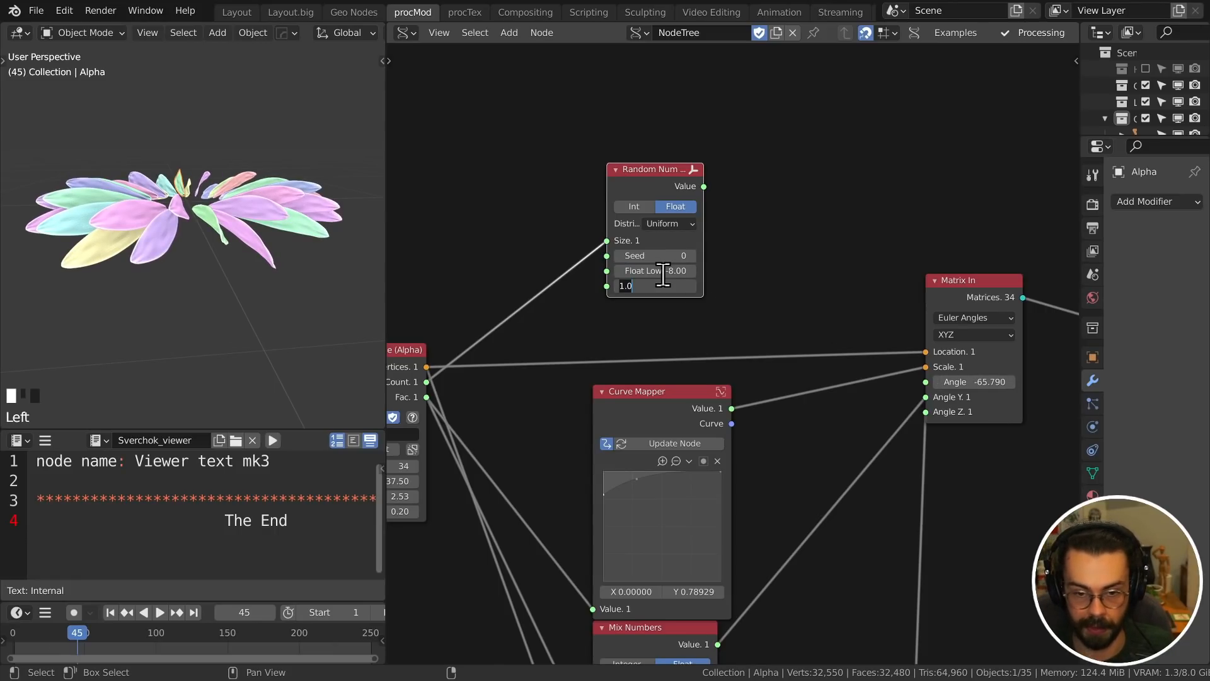
type("8")
key("Return")
left_click_drag(700, 187, 923, 386)
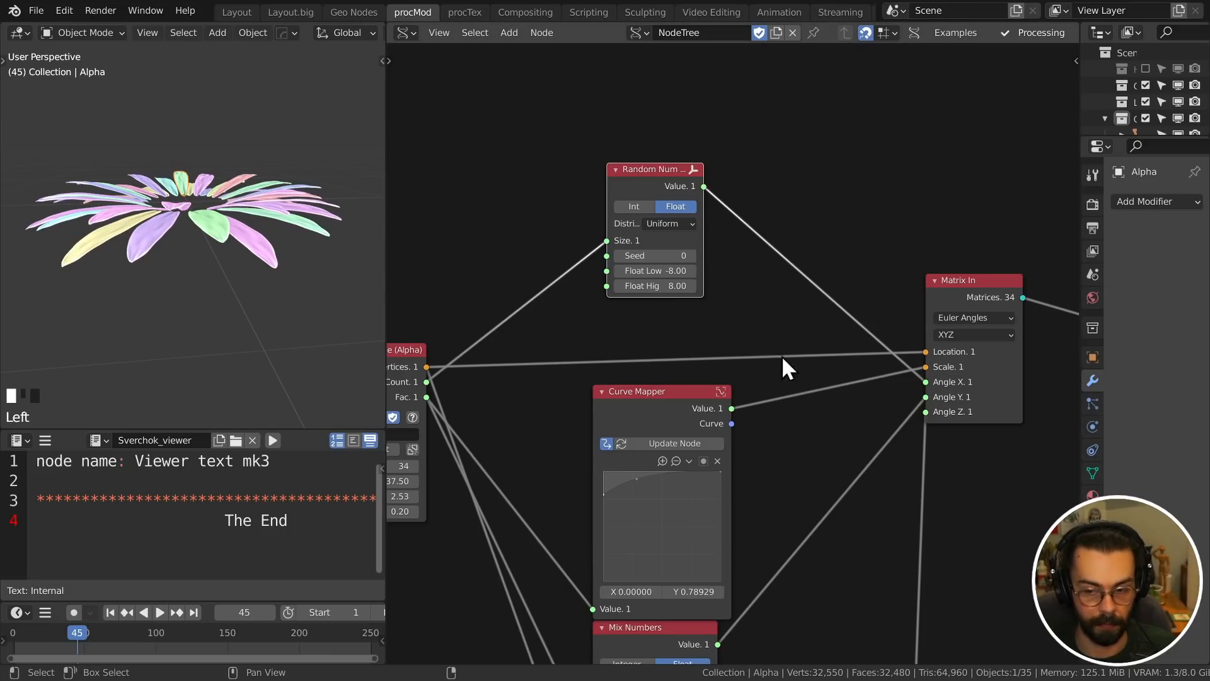
- Change the random node's Seed to 636 and view the flower from above
left_click(691, 255)
left_click(692, 255)
left_click(692, 255)
left_click(692, 256)
left_click(691, 255)
left_click_drag(692, 255, 1085, 255)
mouse_move(279, 254)
middle_mouse_down()
mouse_move(257, 309)
mouse_move(262, 297)
middle_mouse_up()
scroll(290, 25, "down", 5)
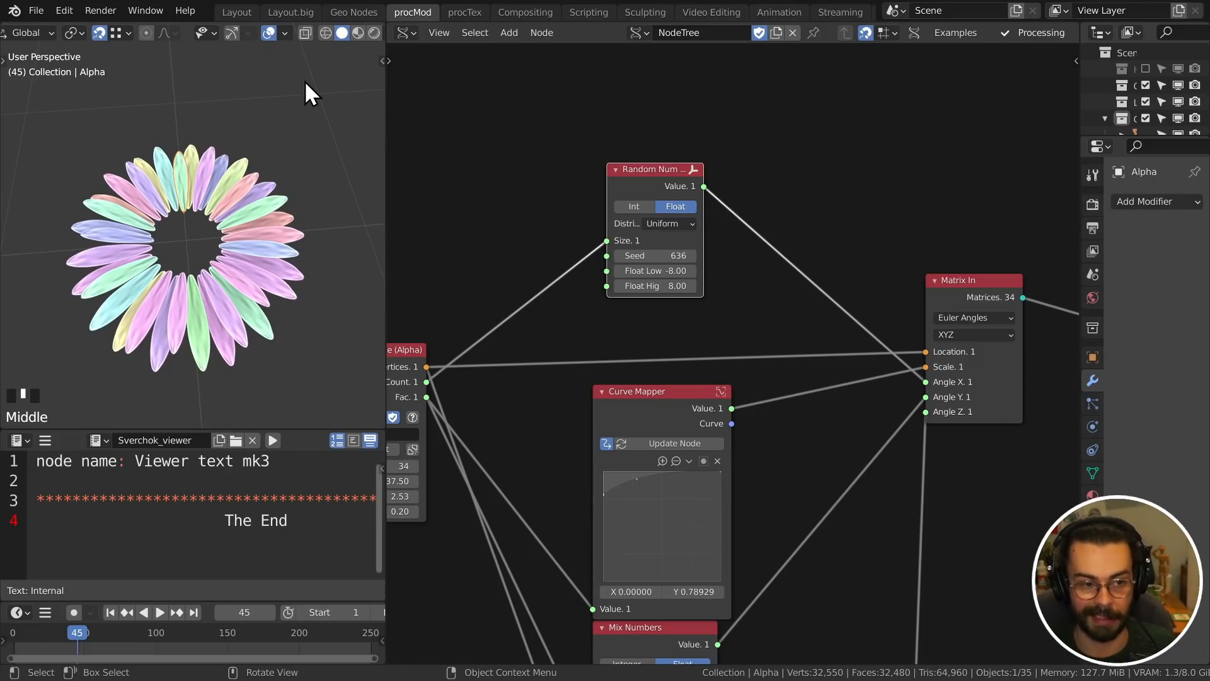
scroll(368, 33, "down", 1)
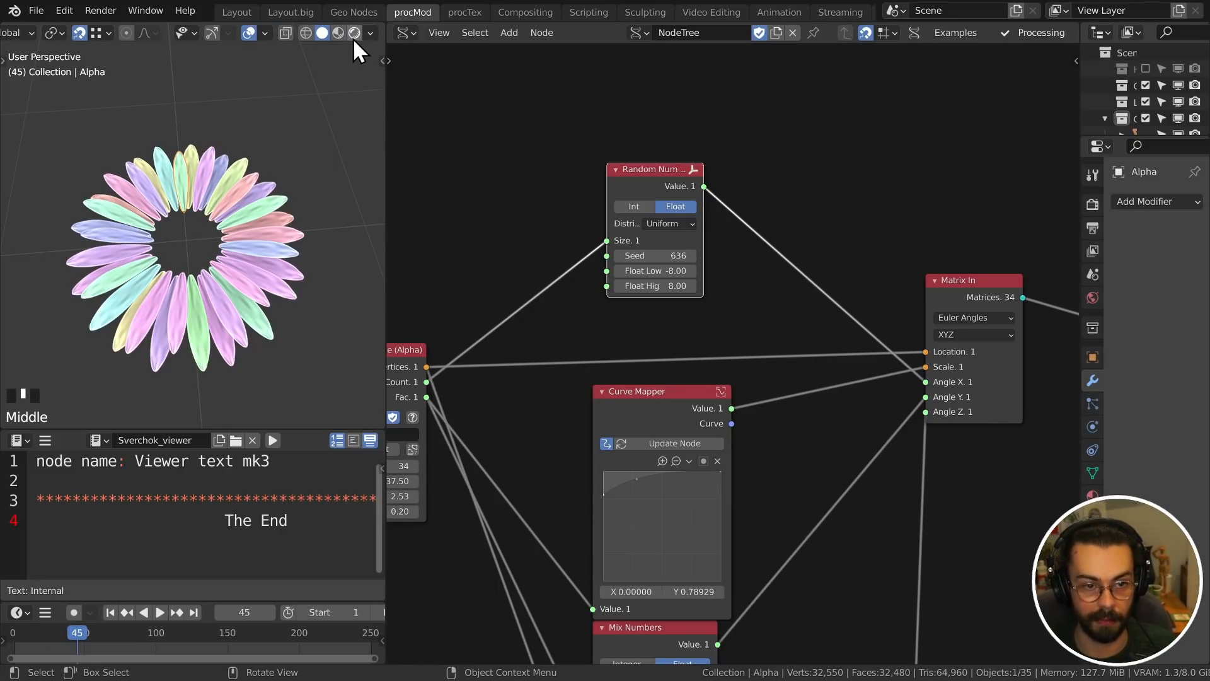
- Preview the flower in Rendered shading and raise the random node's Seed to 642
left_click(355, 32)
left_click(694, 256)
left_click(694, 256)
left_click(693, 256)
left_click(694, 256)
left_click(694, 256)
left_click(694, 256)
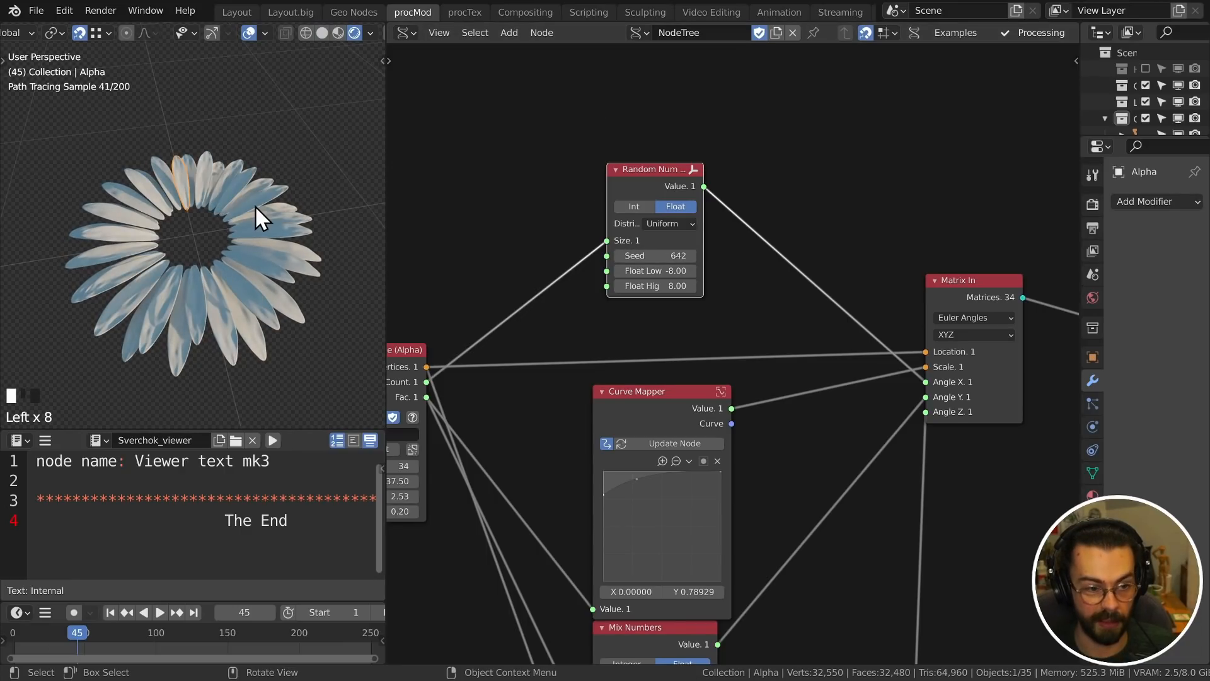
- Select several separate petals to inspect them, and enable Merge on the Mesh viewer to output one object
scroll(834, 276, "down", 7)
middle_click_drag(837, 284, 637, 259)
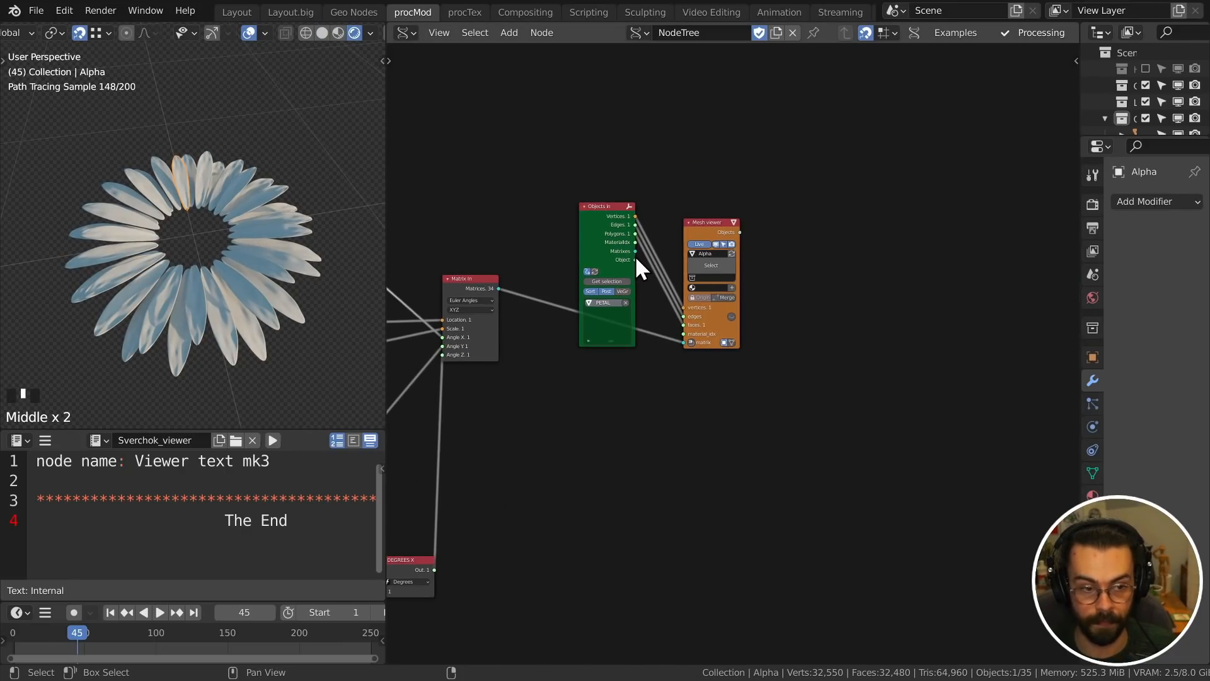
left_click(270, 193)
left_click(267, 248)
left_click(235, 292)
left_click(188, 302)
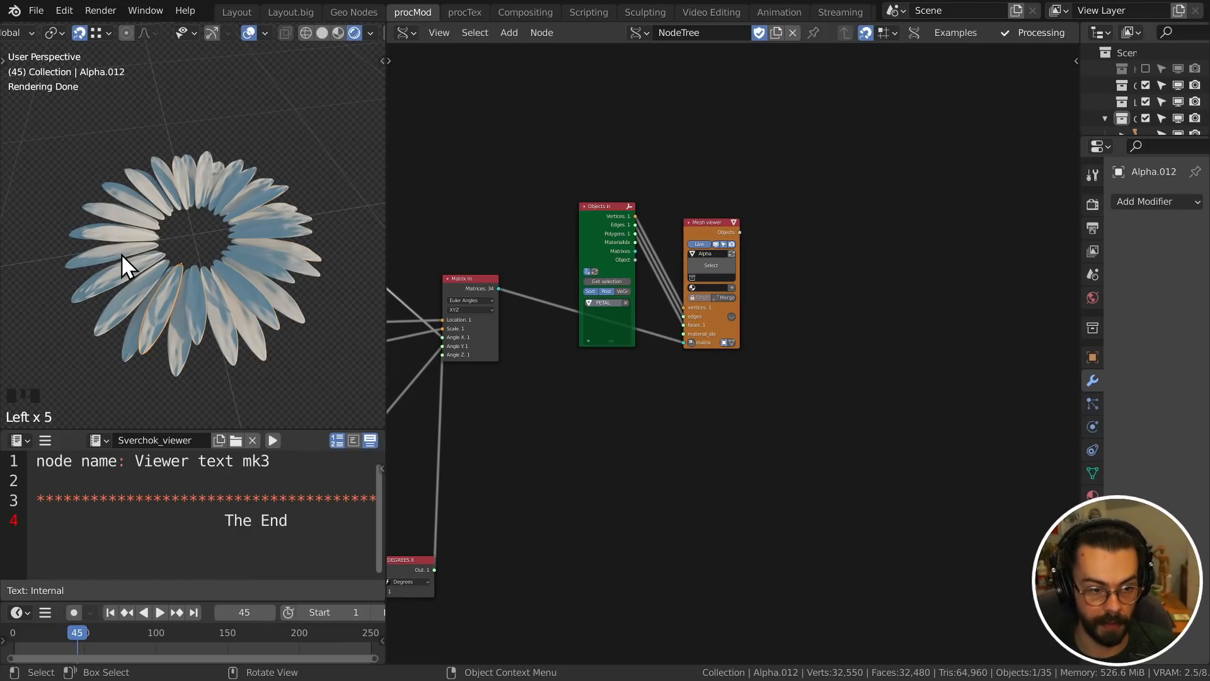
scroll(690, 270, "up", 3)
left_click(730, 264)
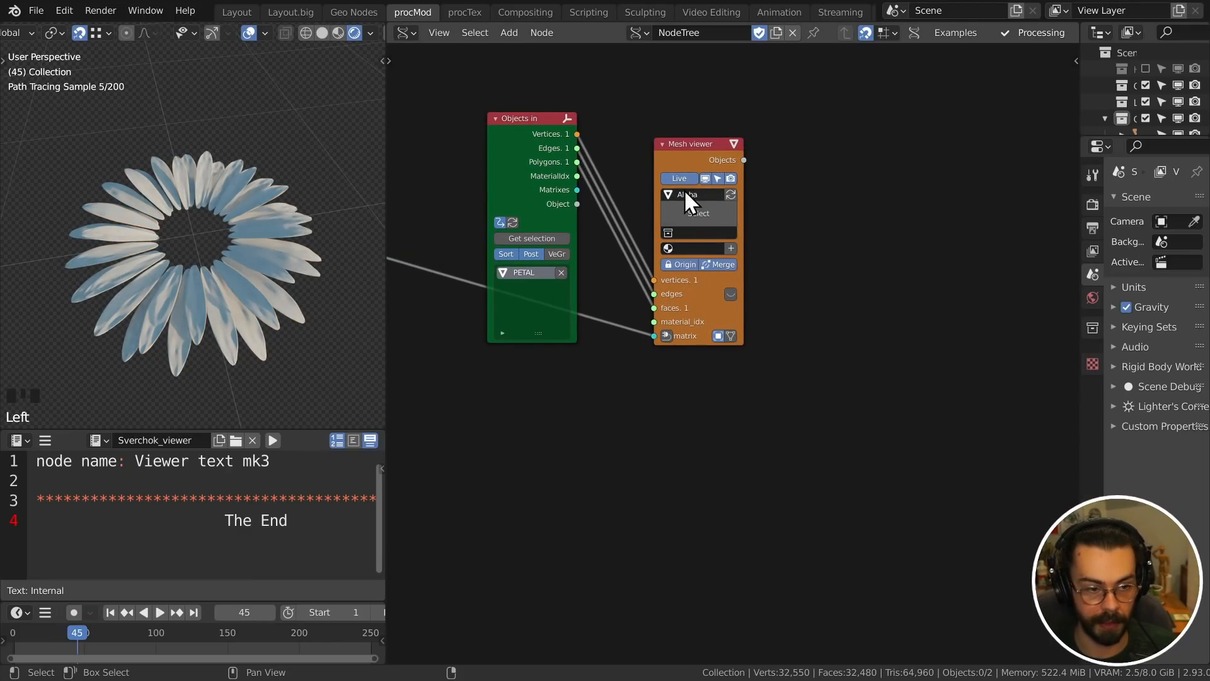
- Try moving and freely rotating the merged flower as a single object
left_click(309, 233)
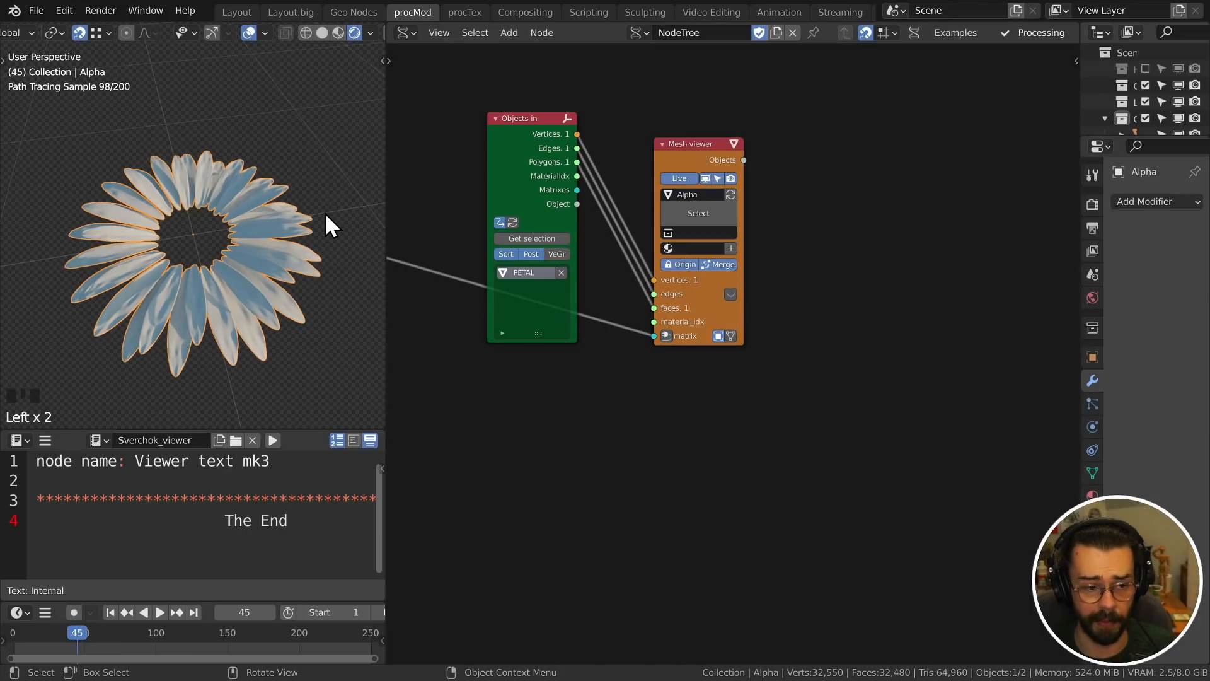
key("g")
left_click(309, 284)
key("r")
key("r")
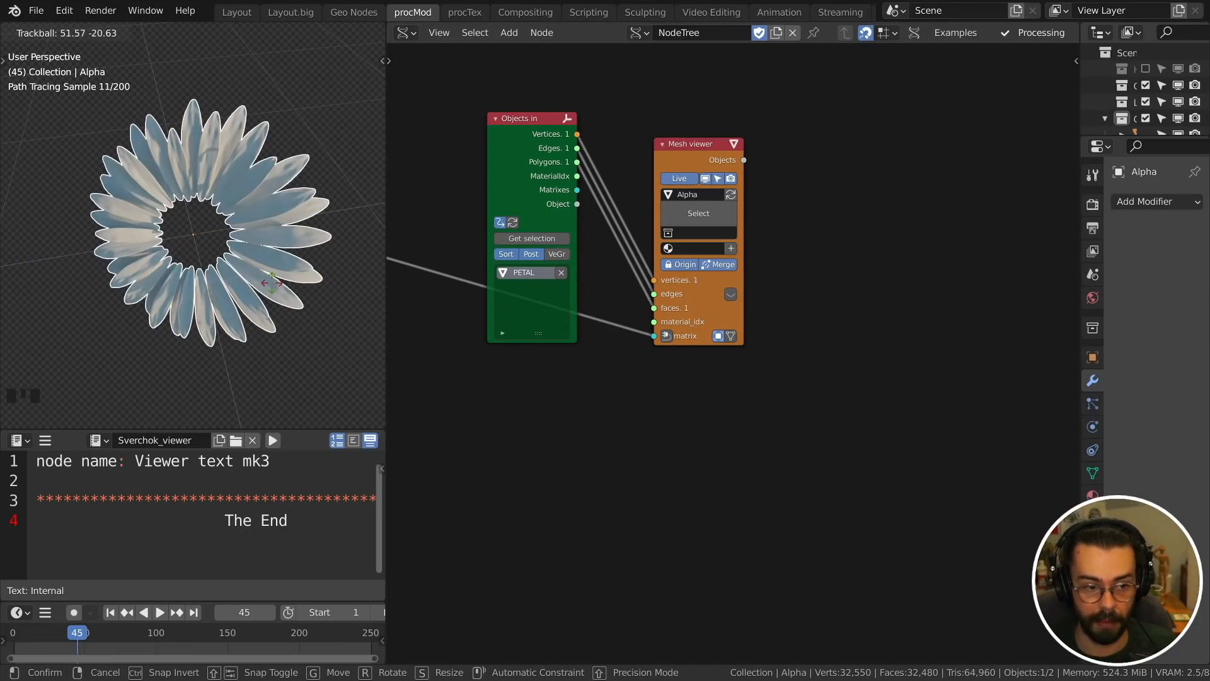
key("shift+space")
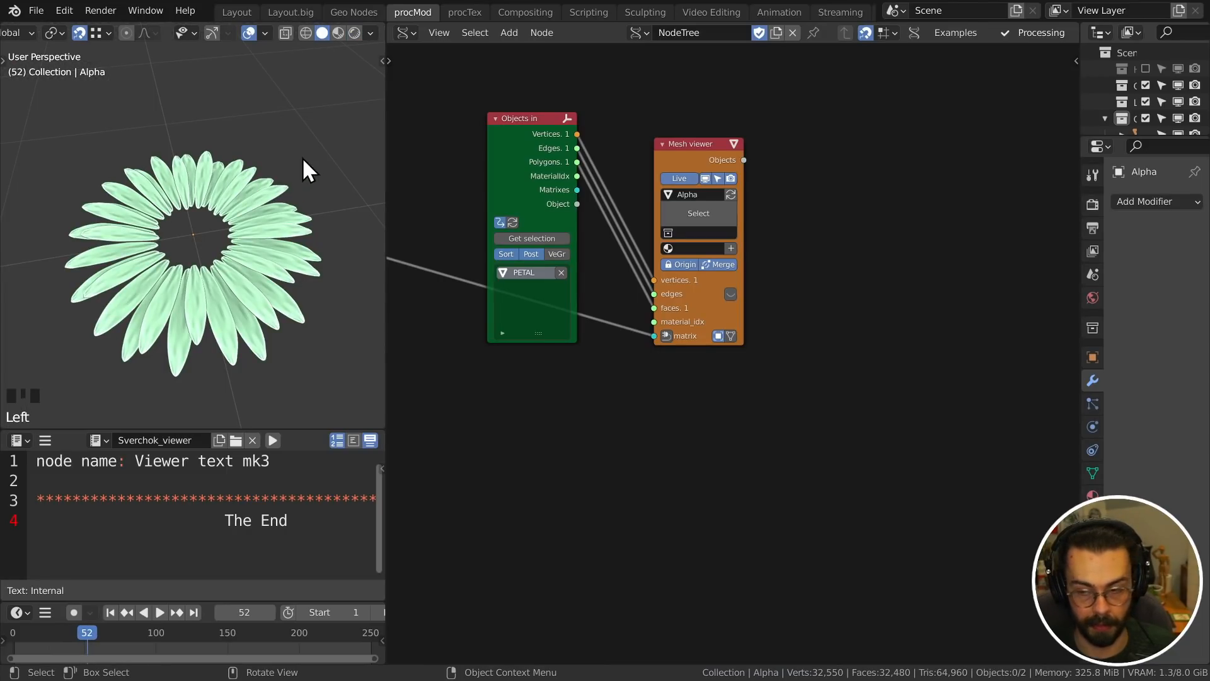
- View the flower from above and rearrange the petal nodes compactly, with the random node near the Curve Mapper
middle_click_drag(305, 167, 292, 187)
key("KP_7")
scroll(657, 316, "down", 3)
middle_click_drag(657, 316, 754, 346)
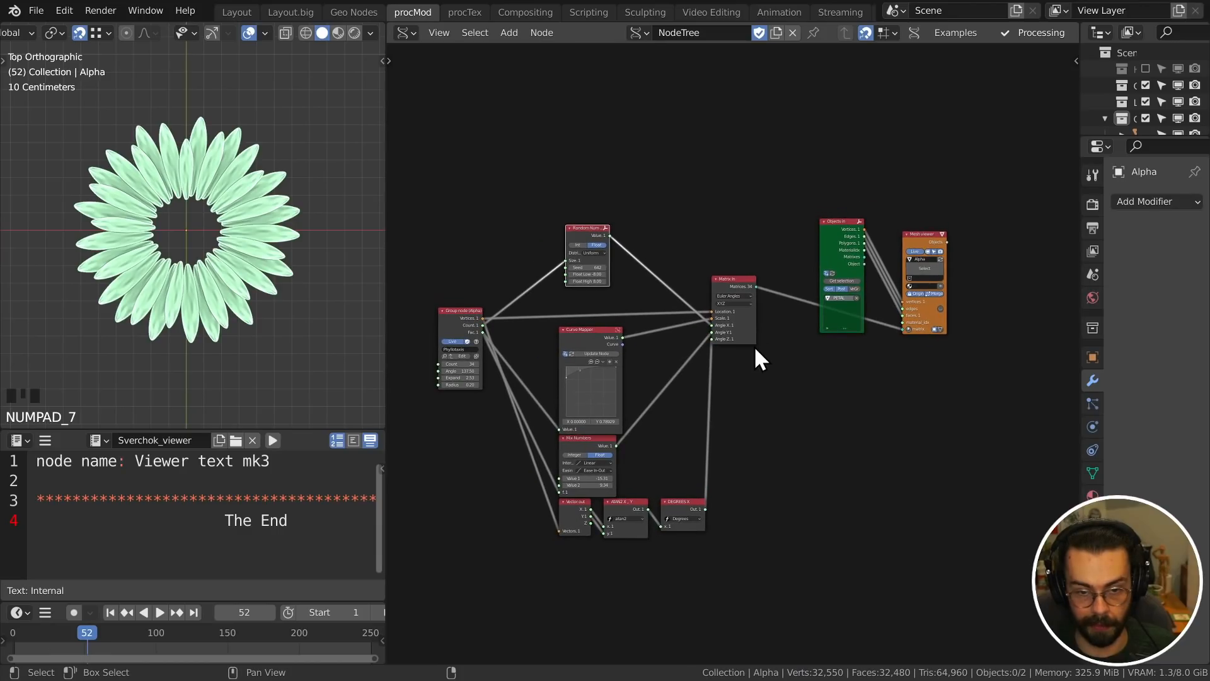
left_click_drag(579, 226, 574, 265)
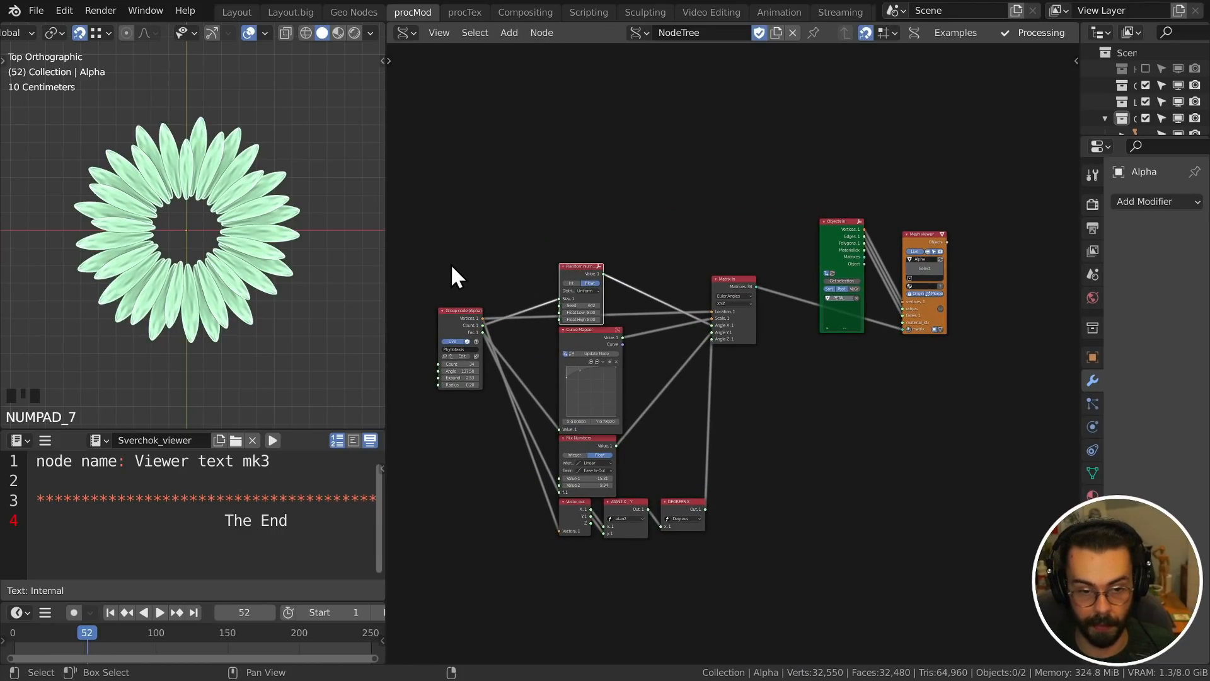
left_click_drag(449, 260, 504, 387)
key("g")
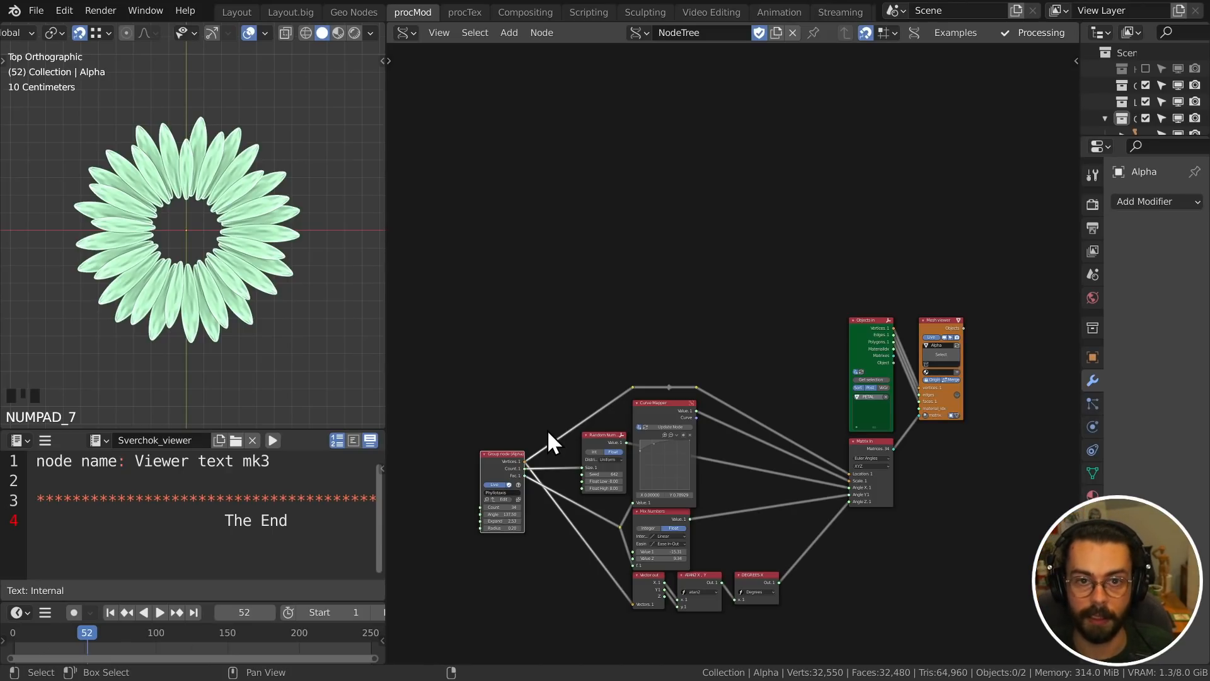
- Duplicate the Phyllotaxis group node and the Mesh viewer, placing both copies above the petal nodes
key("shift+d")
left_click(644, 263)
scroll(697, 290, "up", 2)
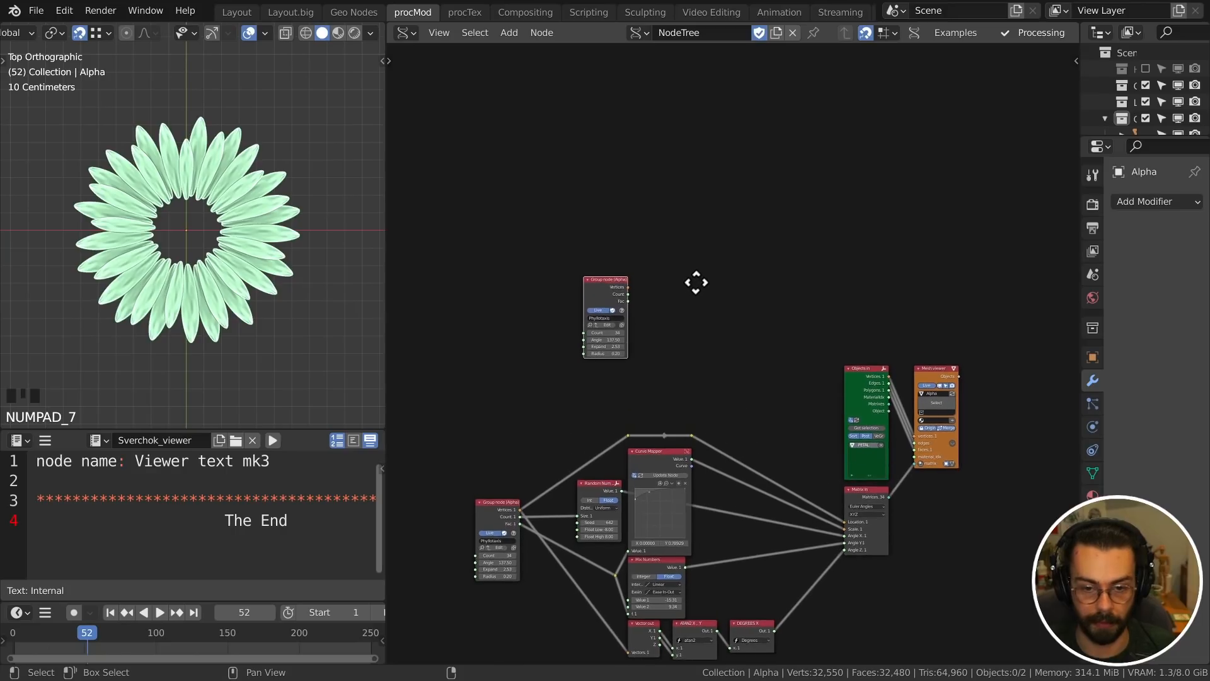
middle_click_drag(704, 333, 694, 365)
left_click(997, 446)
key("shift+d")
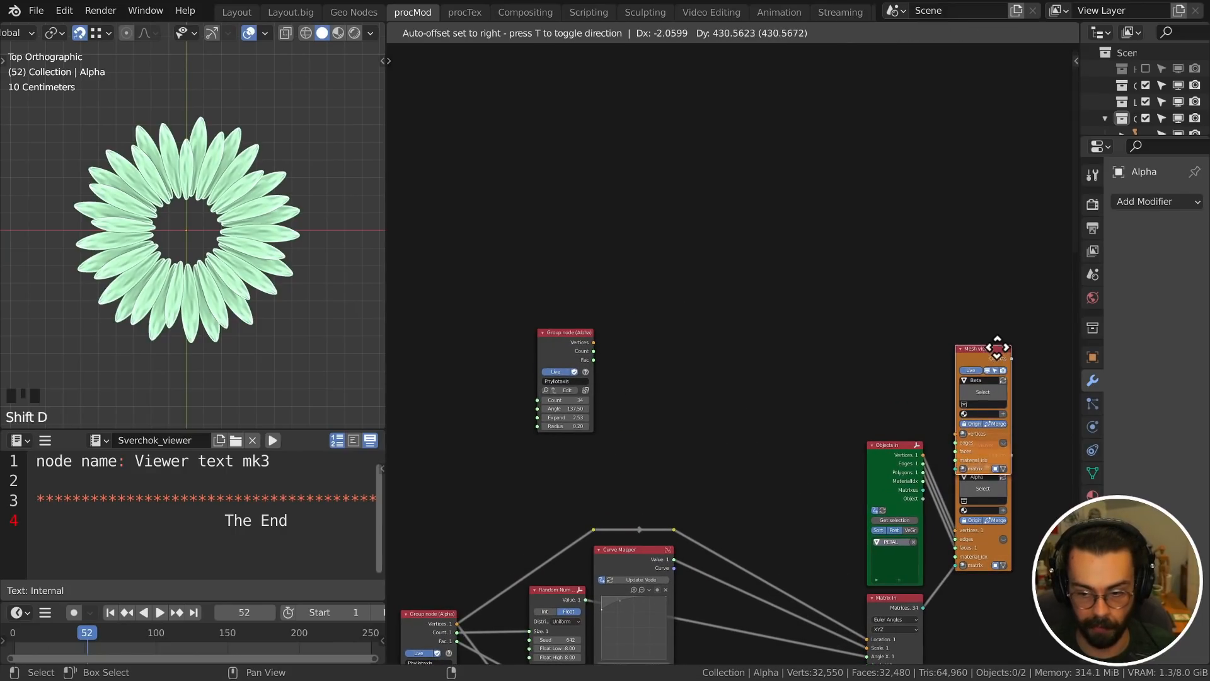
left_click(999, 310)
- Rename the original Mesh viewer's output to Petals and the duplicate's output to Seeds
middle_click_drag(848, 337, 649, 252)
scroll(643, 284, "up", 8)
middle_click_drag(833, 472, 742, 353)
double_click(801, 355)
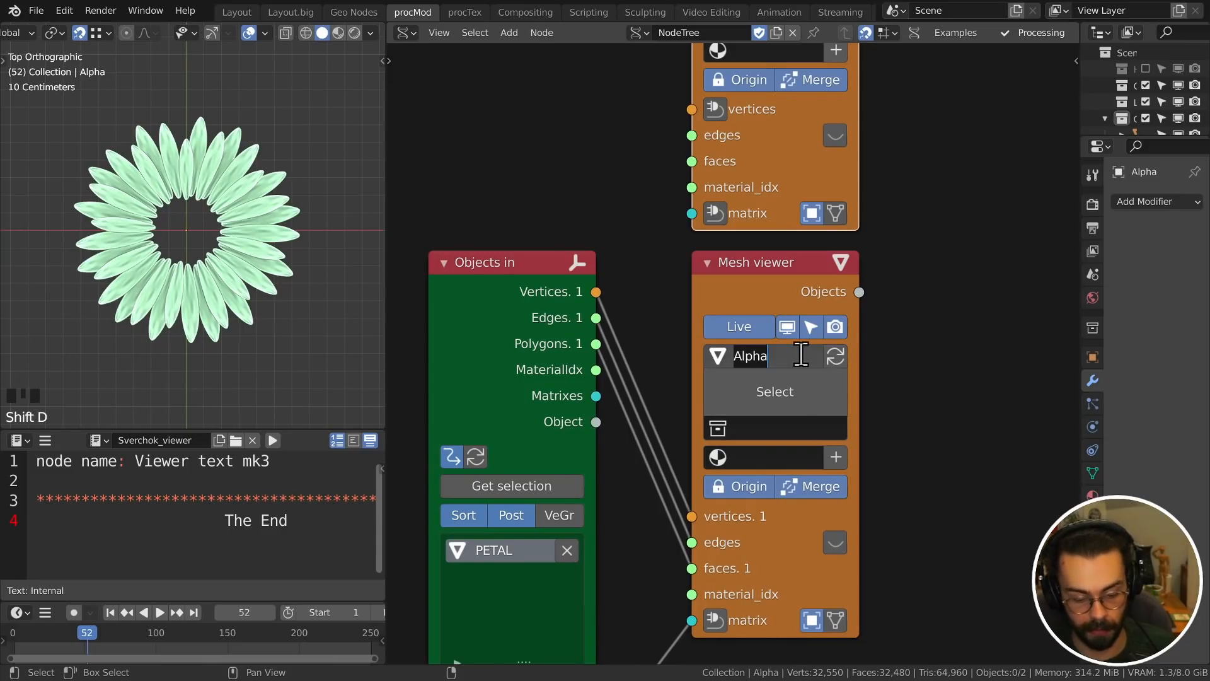
type("Petals")
key("Return")
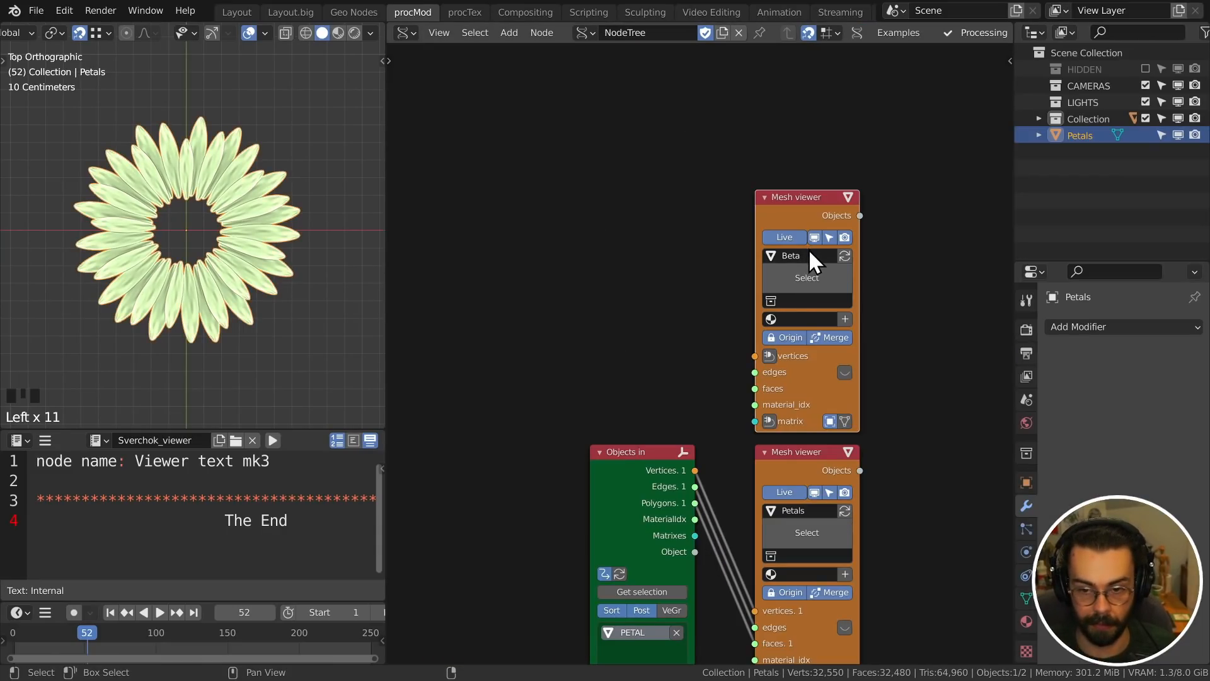
double_click(808, 253)
type("Seeds")
key("Return")
- Link the duplicate Phyllotaxis Vertices output to the Seeds viewer's vertices and select the Seeds object
scroll(538, 286, "down", 2)
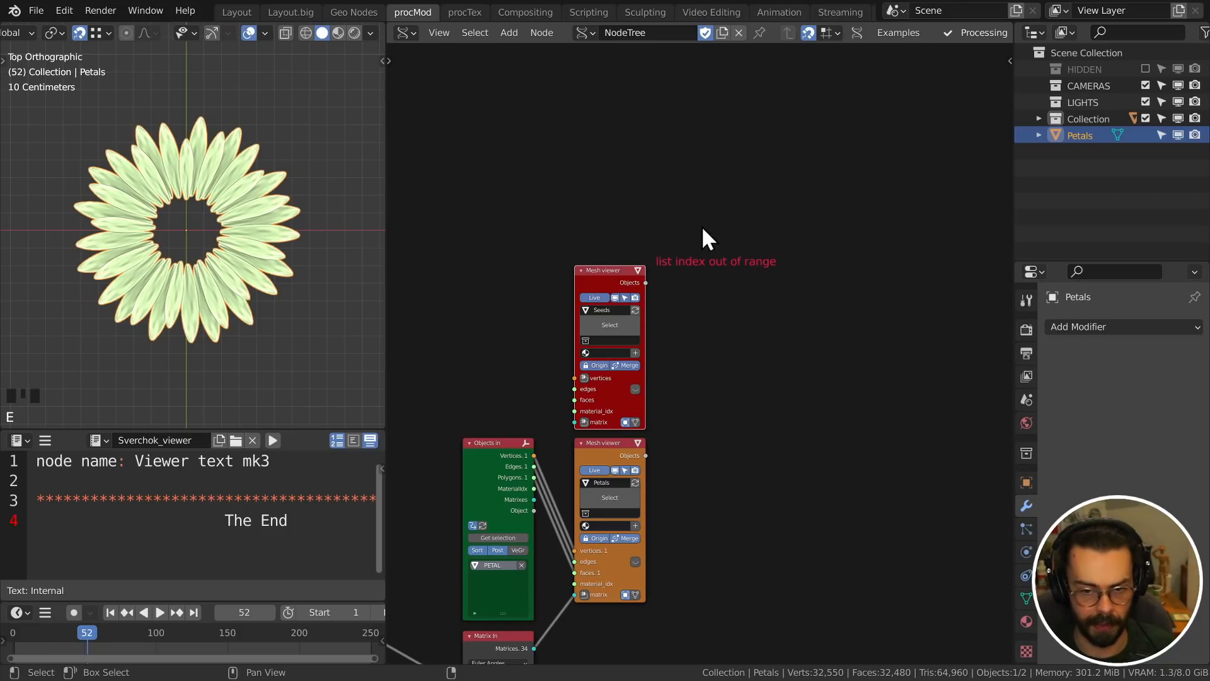
middle_click_drag(471, 317, 616, 324)
scroll(616, 324, "down", 3)
middle_click_drag(470, 341, 611, 332)
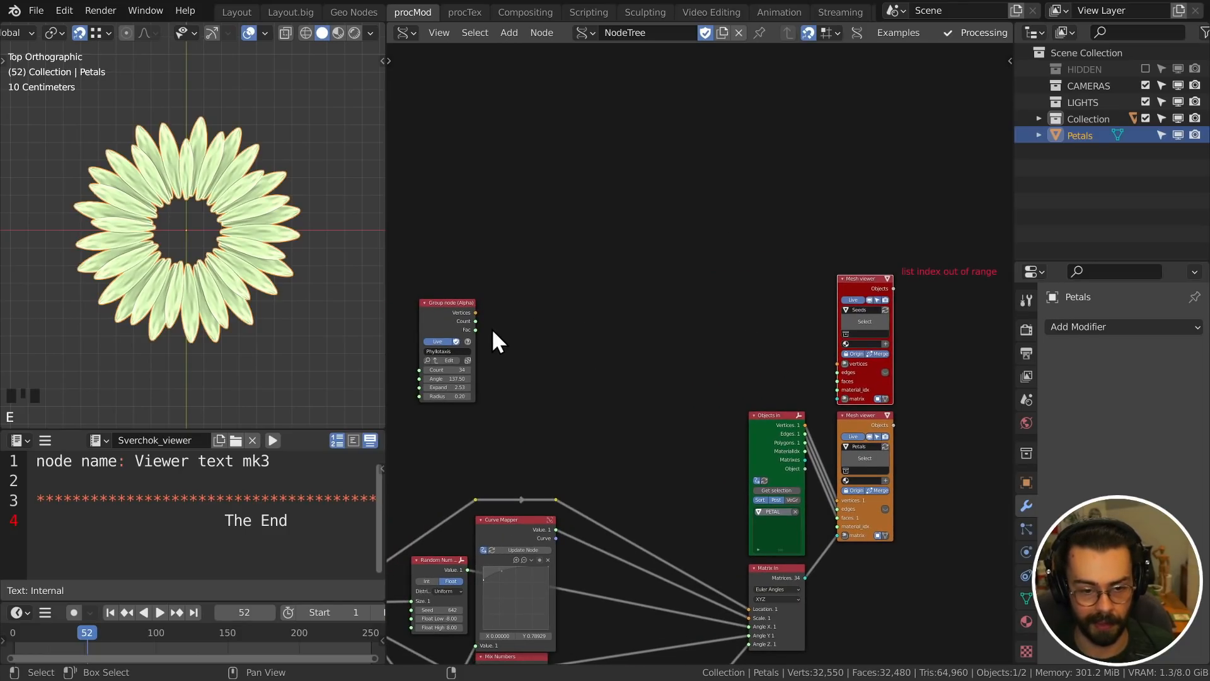
left_click_drag(476, 312, 837, 364)
scroll(202, 269, "up", 6)
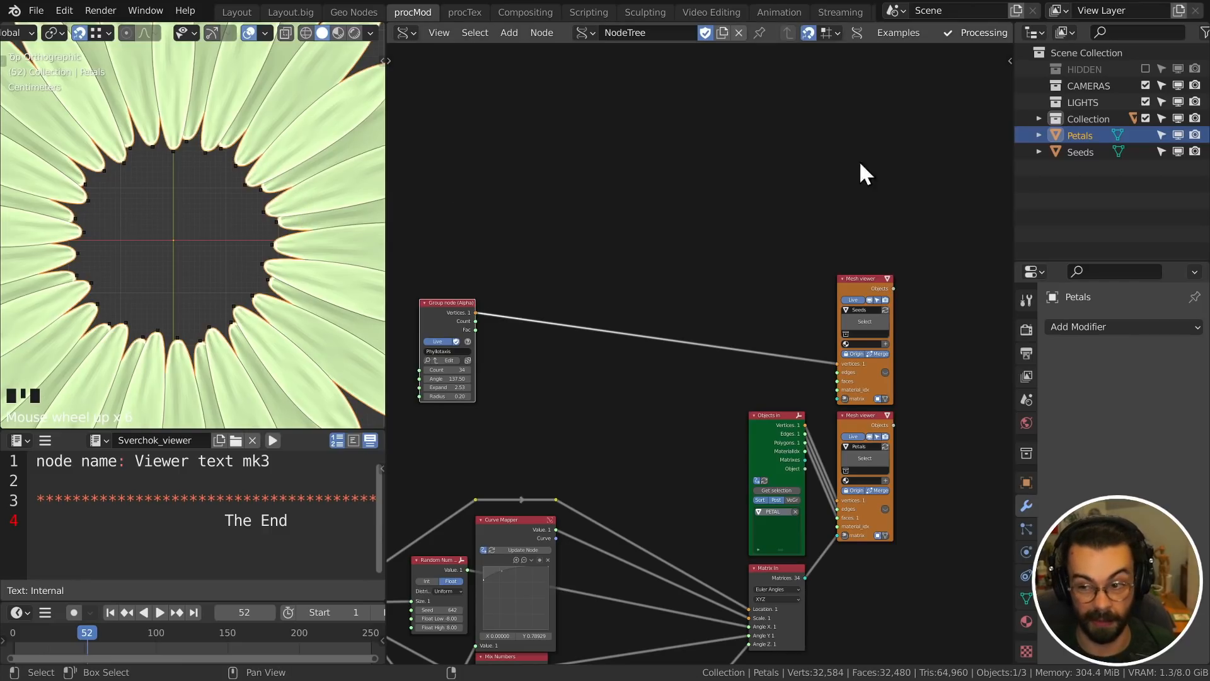
left_click(1079, 152)
- Set the duplicate Phyllotaxis node's Expand to 0, Count to 797 and Radius to 0.22
middle_click_drag(632, 349, 692, 342)
scroll(457, 345, "up", 3)
left_click(554, 413)
type("0")
key("Return")
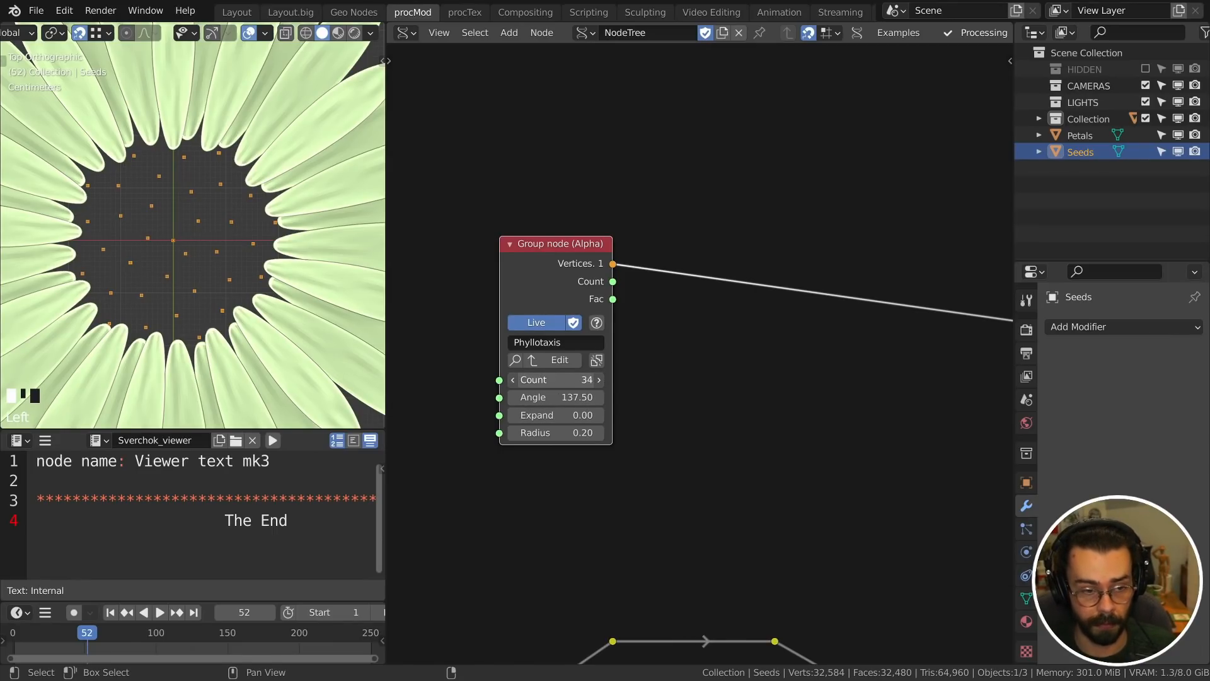
left_click_drag(555, 380, 643, 380)
left_click_drag(564, 432, 583, 433, "shift")
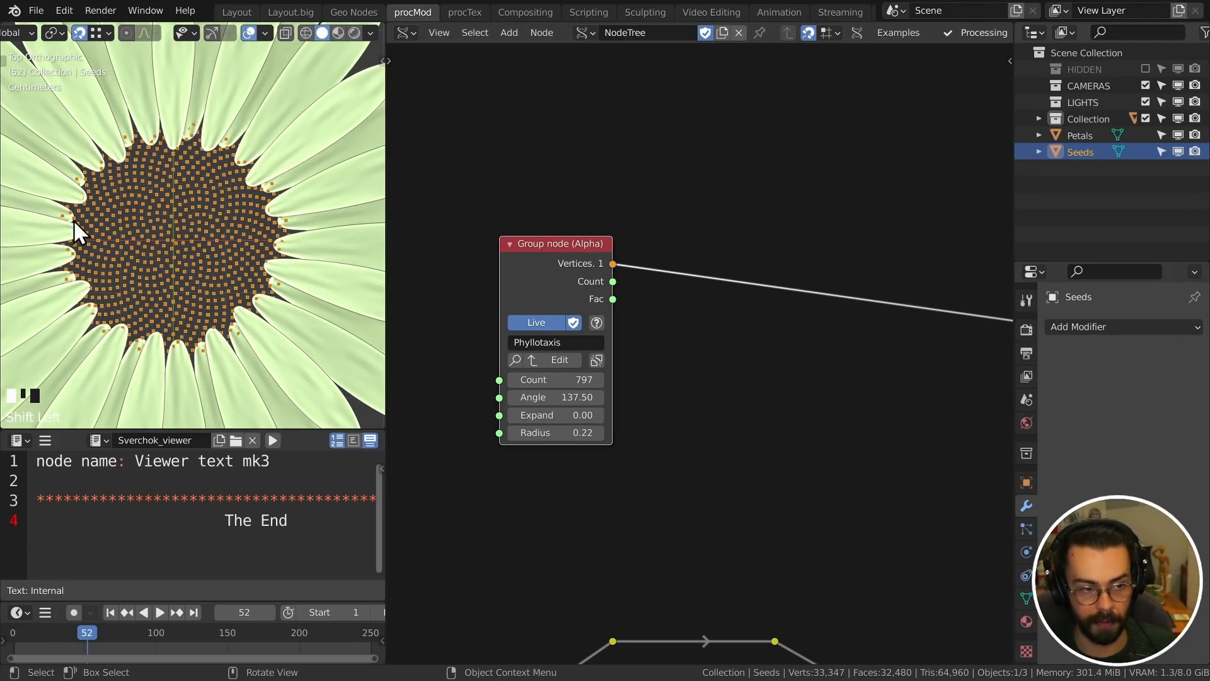
- Add a Matrix In node feeding the Seeds viewer's matrix and link the duplicate Phyllotaxis Vertices to its Location
scroll(656, 324, "down", 4)
middle_click_drag(655, 324, 553, 294)
left_click_drag(476, 244, 568, 328)
scroll(717, 331, "down", 5)
middle_click_drag(718, 330, 734, 351)
left_click_drag(630, 324, 574, 227)
left_click(956, 363)
left_click(886, 282)
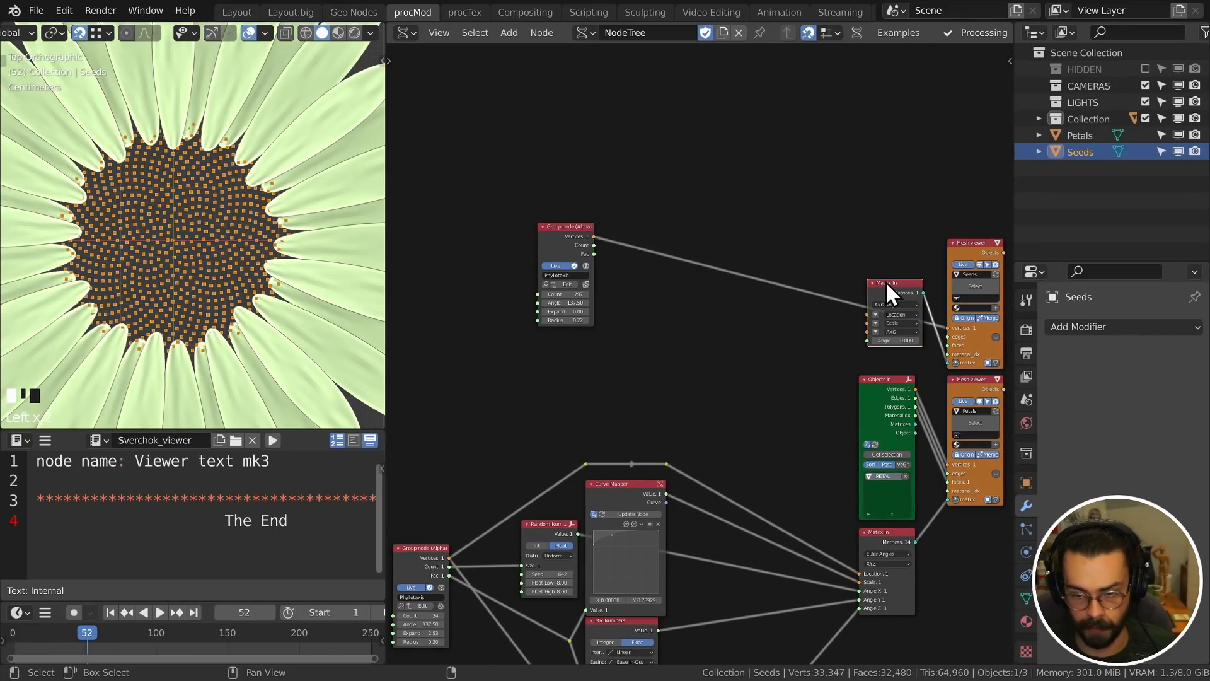
left_click_drag(887, 281, 757, 288)
left_click_drag(551, 318, 729, 360)
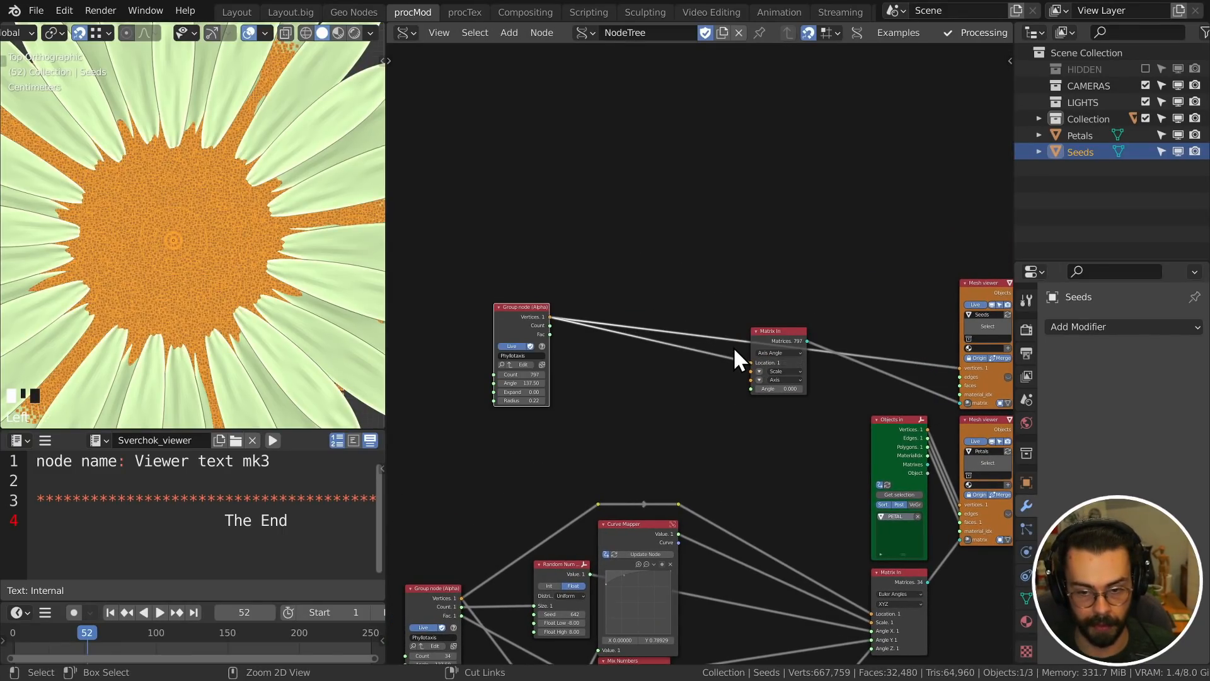
- Add an IcoSphere node, link its Vertices and Faces to the Seeds viewer, and set its Radius to 0.01
key("shift+a")
mouse_move(588, 126)
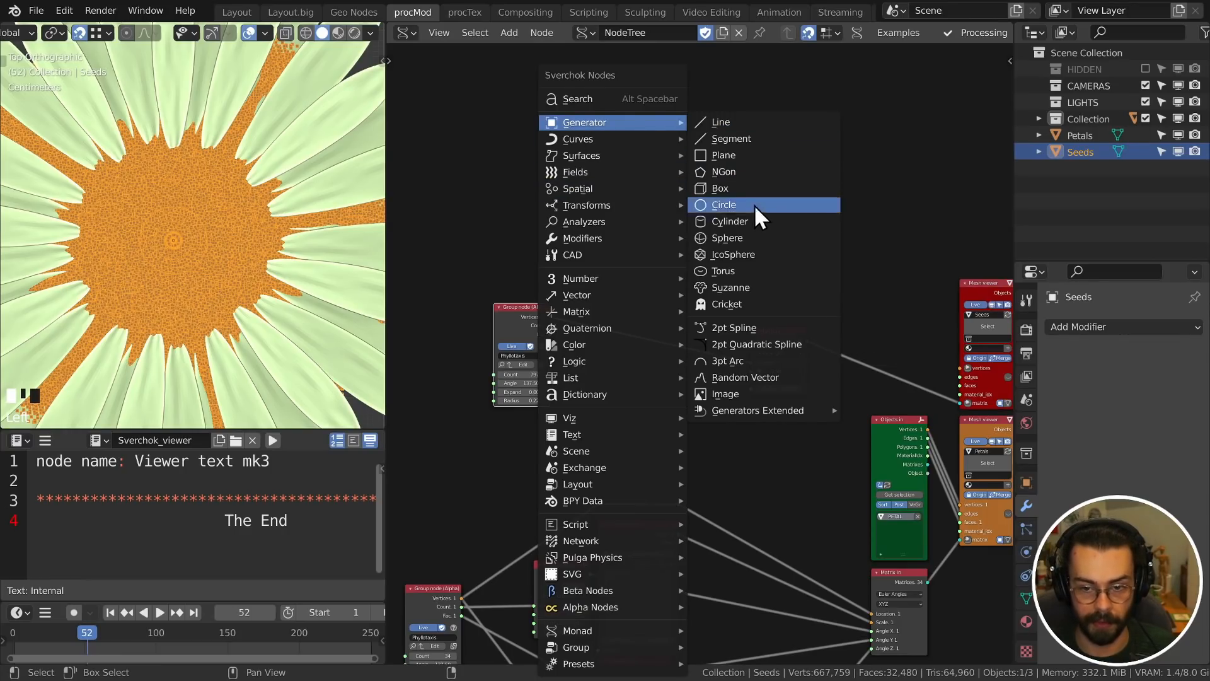
left_click(754, 254)
left_click(631, 196)
left_click_drag(687, 212, 961, 367)
left_click_drag(686, 229, 960, 385)
left_click(659, 249)
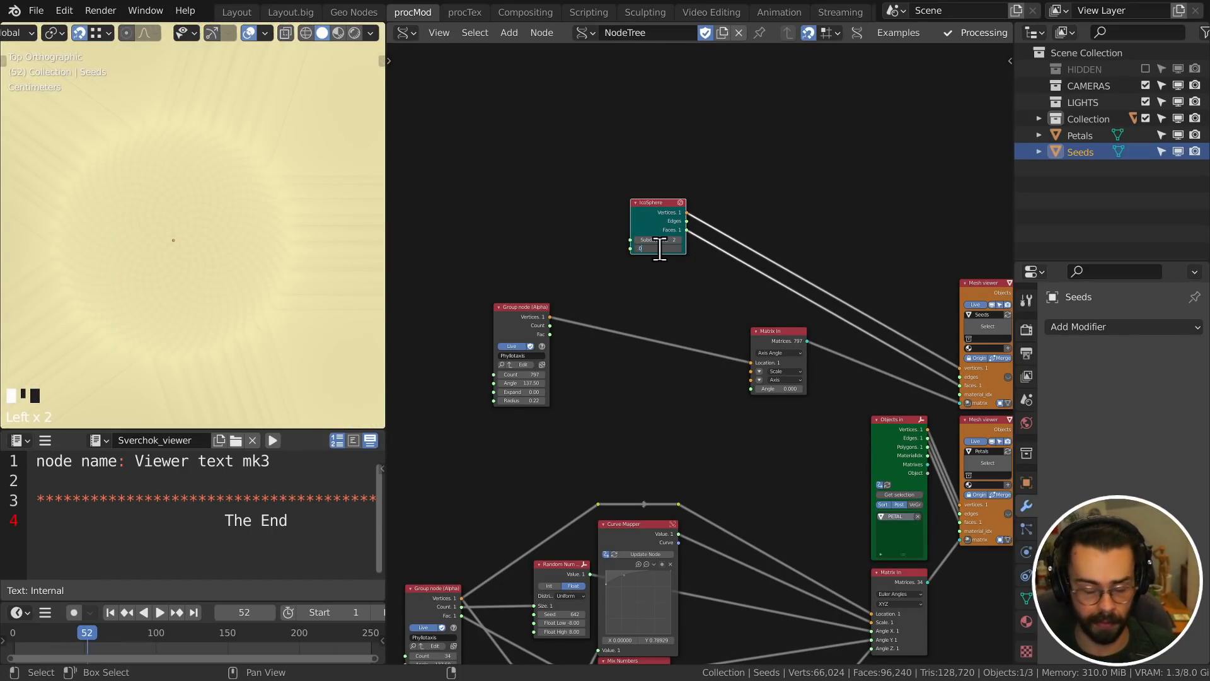
key("Return")
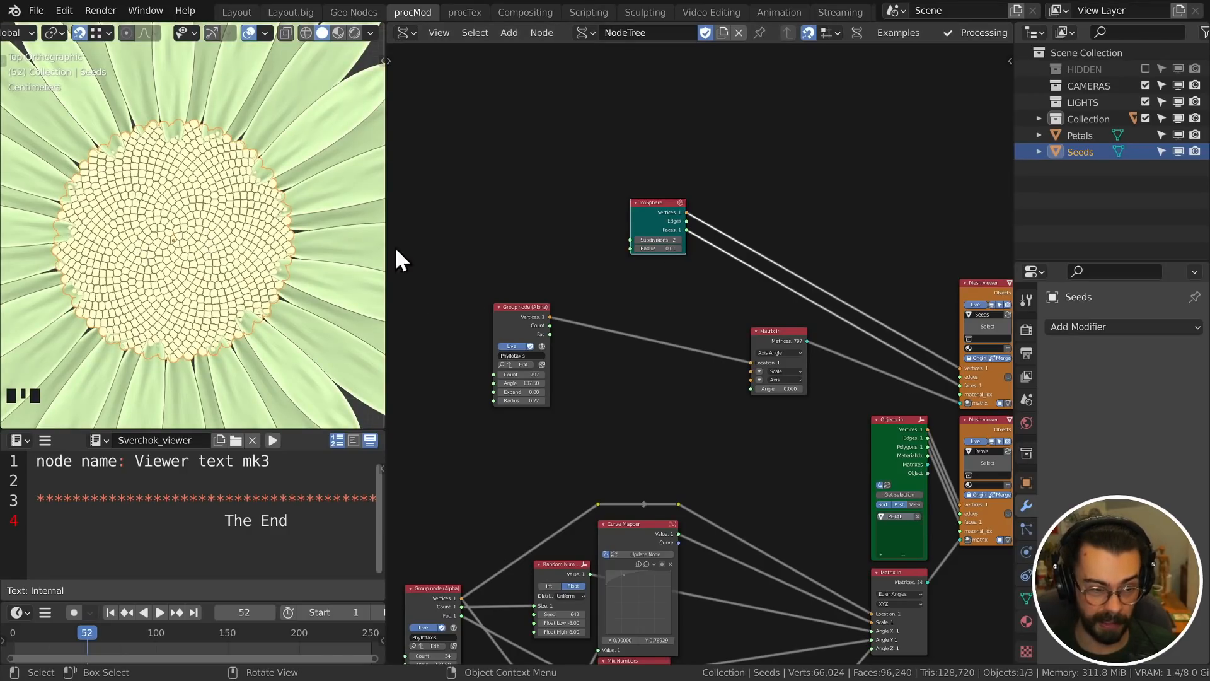
- Set the seed Phyllotaxis Count to 600 and check the seed disc from an oblique angle
middle_click_drag(698, 250, 711, 312)
scroll(697, 280, "up", 2)
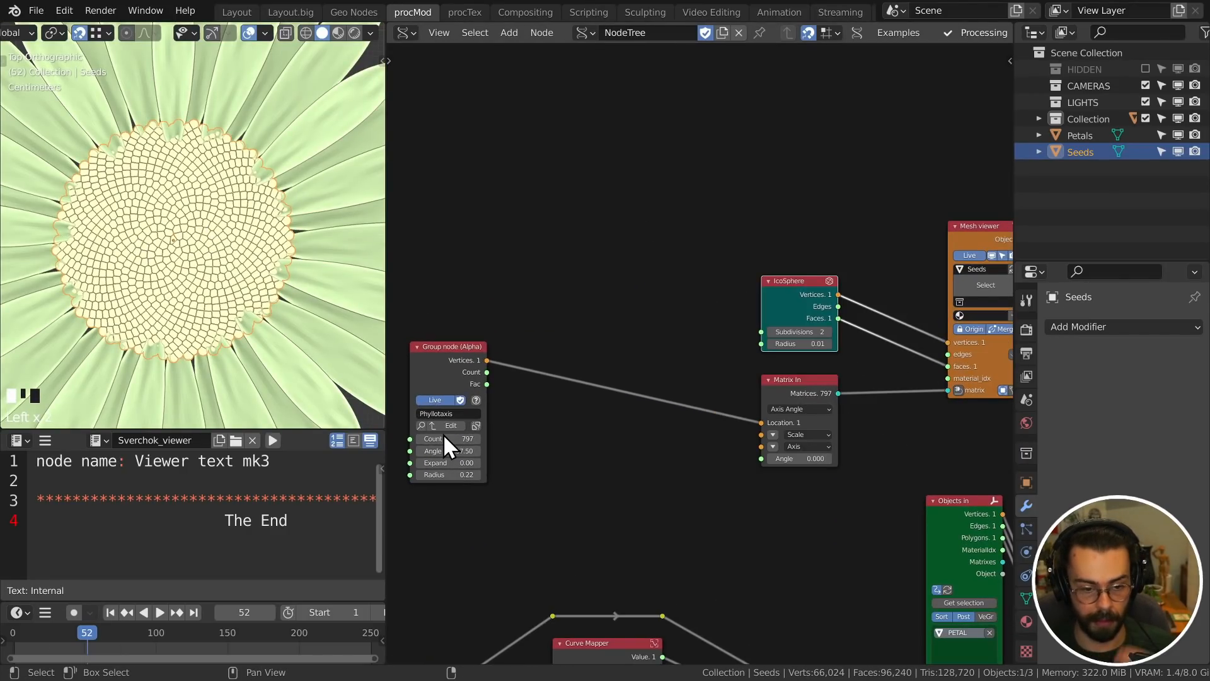
left_click(443, 438)
type("600")
key("Return")
middle_click_drag(314, 302, 82, 237)
middle_click_drag(176, 262, 177, 337)
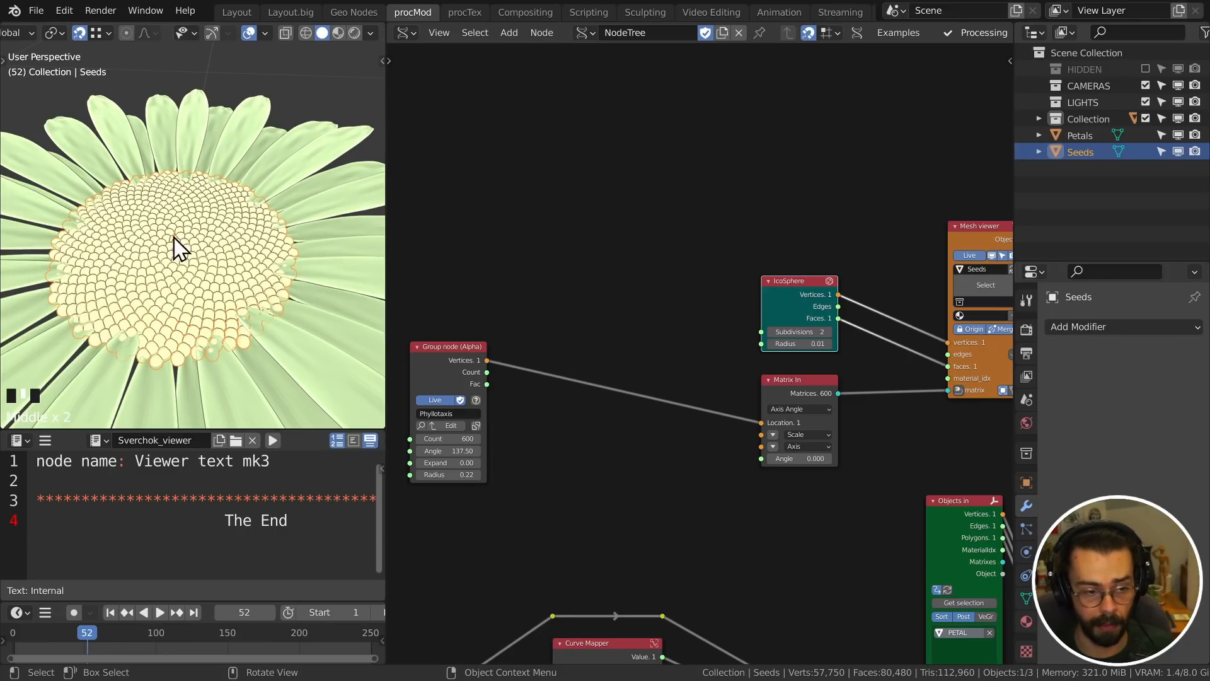
- Insert a Vector Math node set to Add between the seed Phyllotaxis and Matrix In, and expose its B components
key("KP_7")
middle_click_drag(541, 351, 731, 346)
left_click_drag(620, 336, 456, 345)
left_click_drag(932, 371, 933, 361)
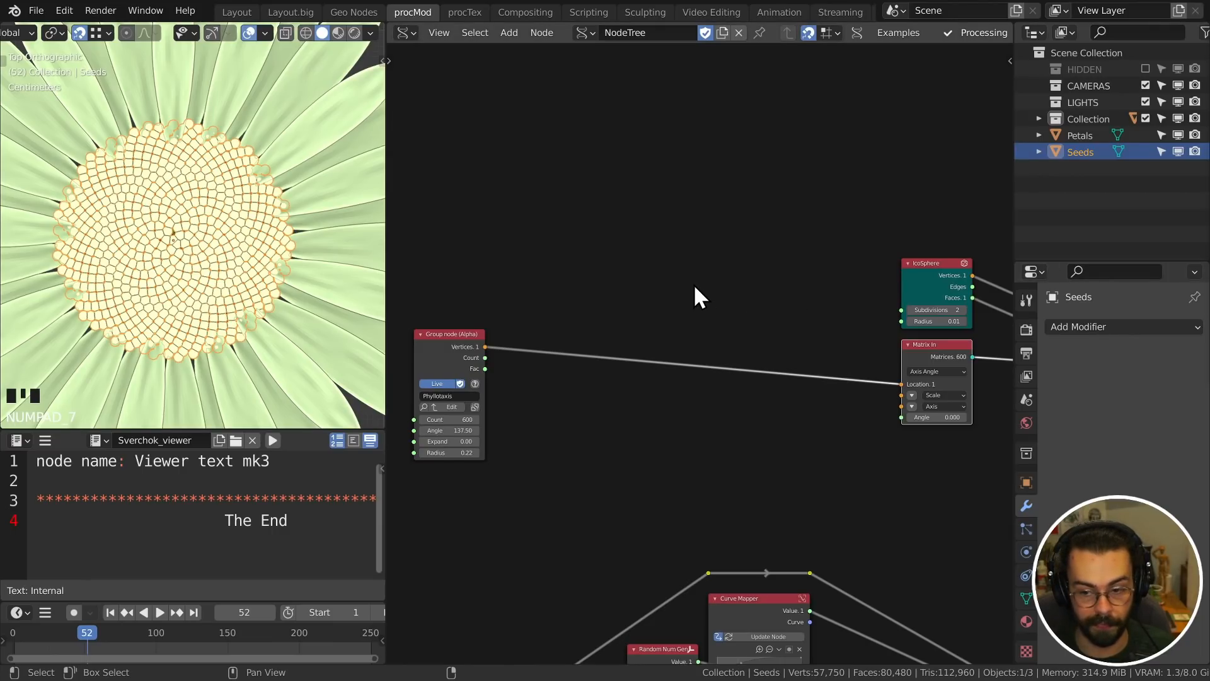
key("shift+a")
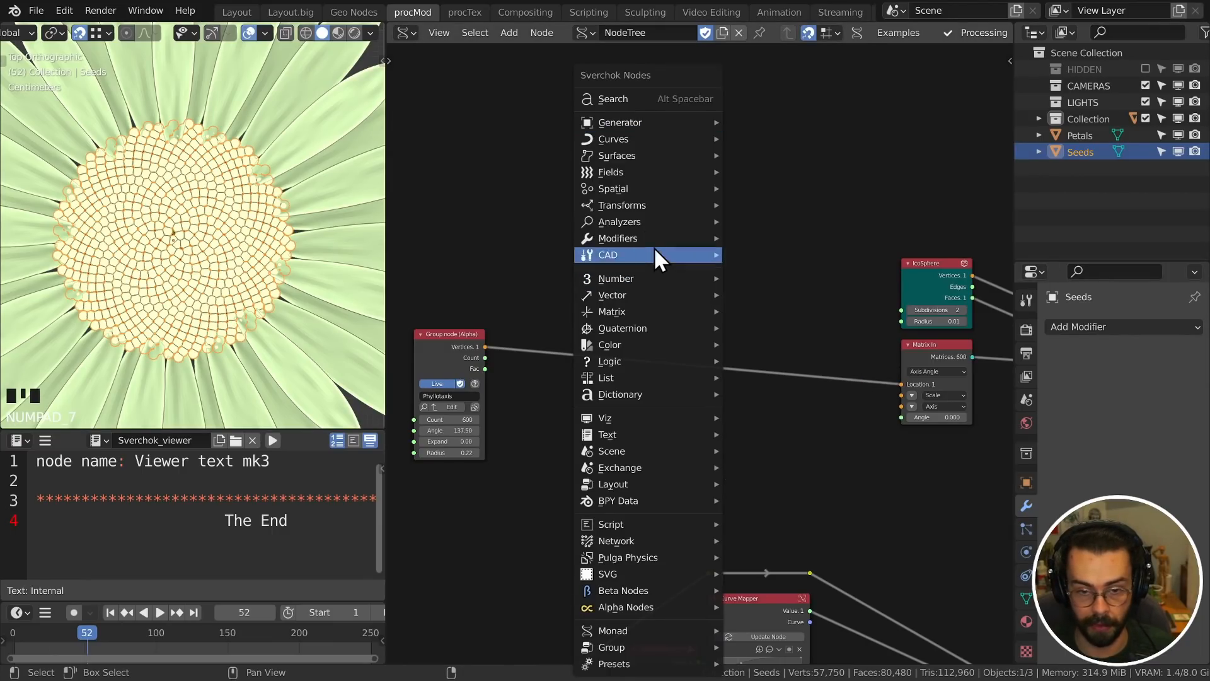
mouse_move(639, 113)
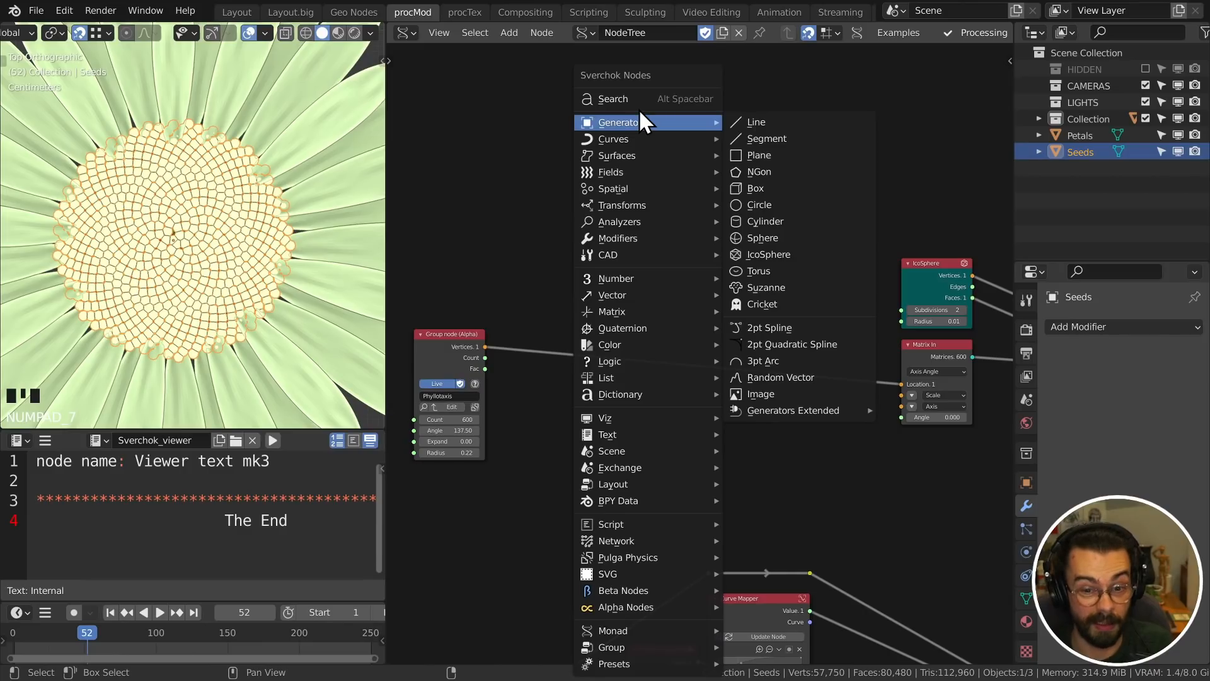
mouse_move(668, 298)
left_click(808, 345)
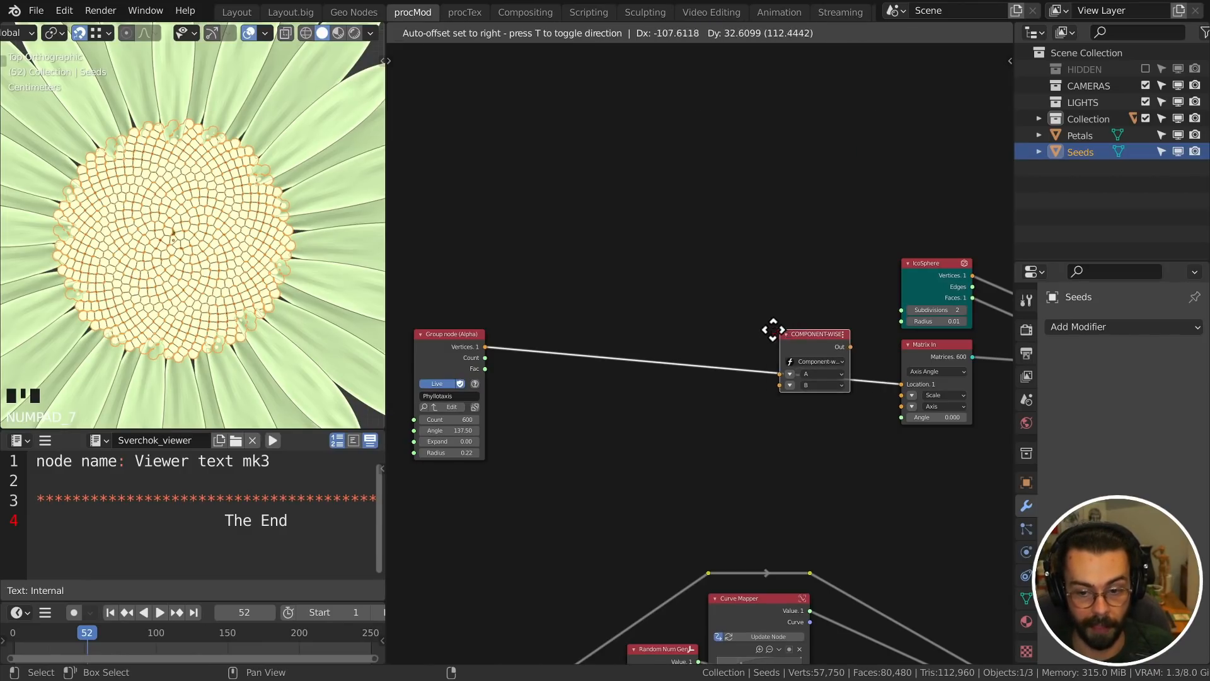
left_click(804, 359)
left_click(804, 361)
left_click(800, 396)
middle_click_drag(145, 353, 252, 235)
left_click(780, 386)
- Try raising the seeds with a Z value of 0.126 in the Add node's B vector, and reset it to 0
mouse_move(812, 406)
left_mouse_down("shift")
mouse_move(908, 406)
mouse_move(771, 406)
mouse_move(818, 398)
left_mouse_up("shift")
left_click(813, 406)
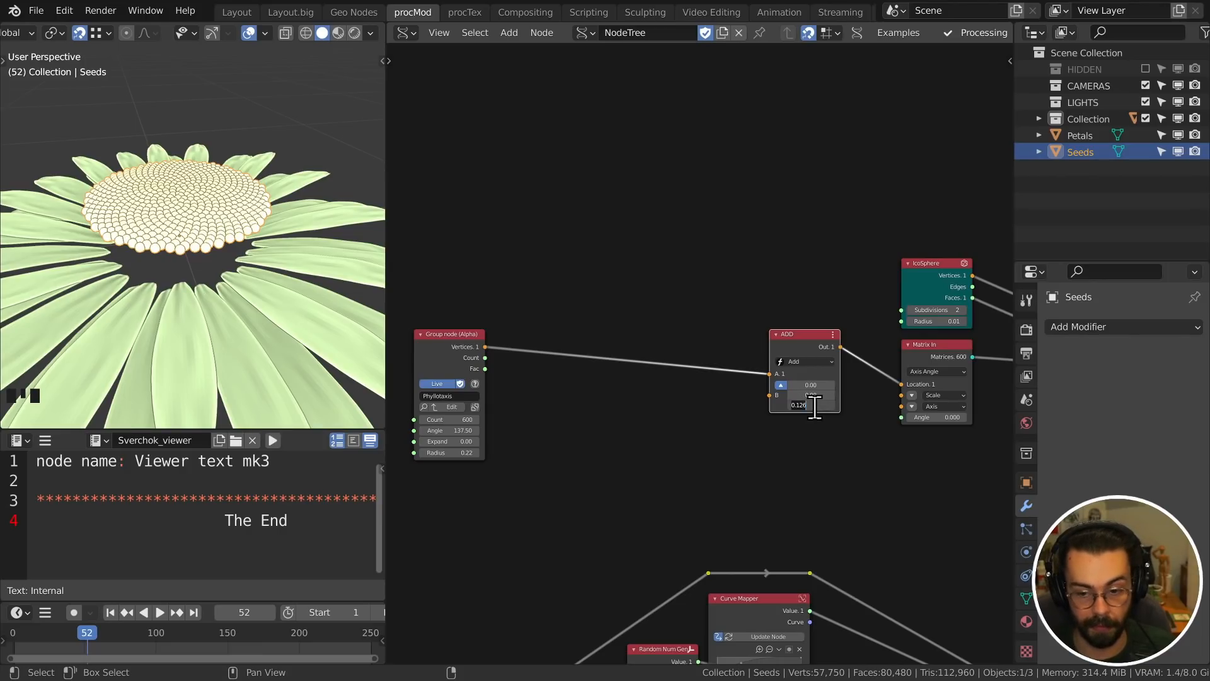
type("0")
key("Return")
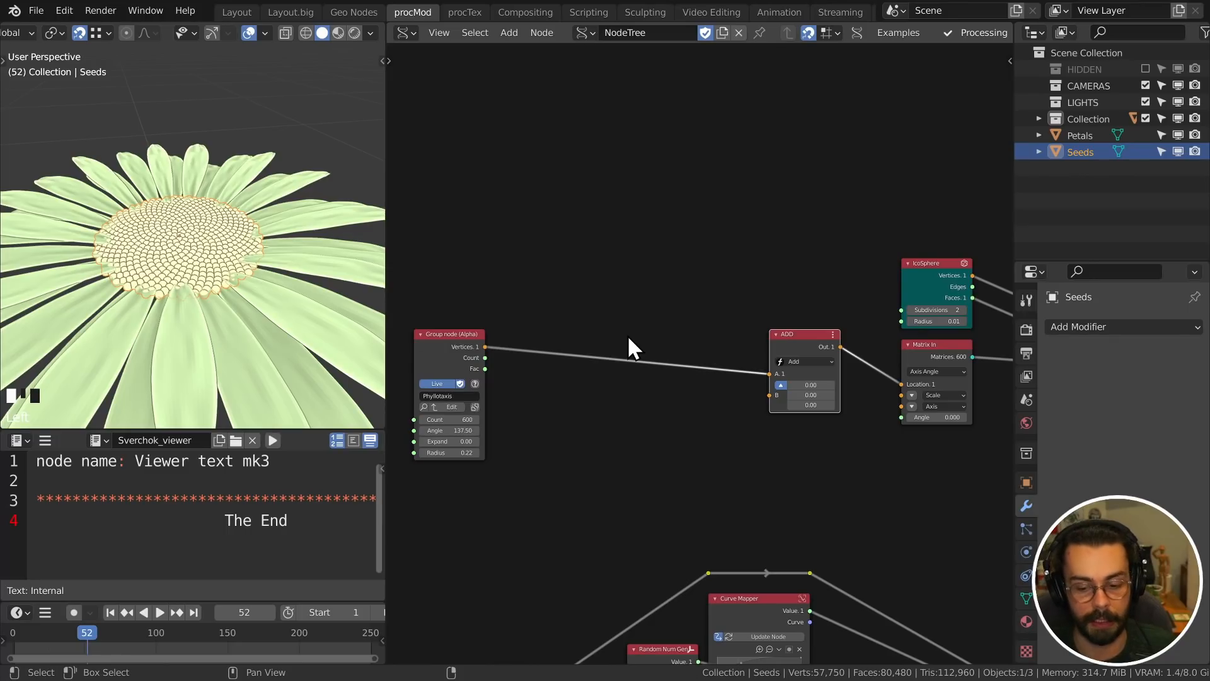
- Feed the seed Phyllotaxis Vertices directly into the Seeds viewer to inspect the raw point distribution
middle_click_drag(519, 319, 573, 356)
scroll(573, 378, "down", 4)
left_click_drag(504, 364, 905, 347)
scroll(195, 348, "up", 4)
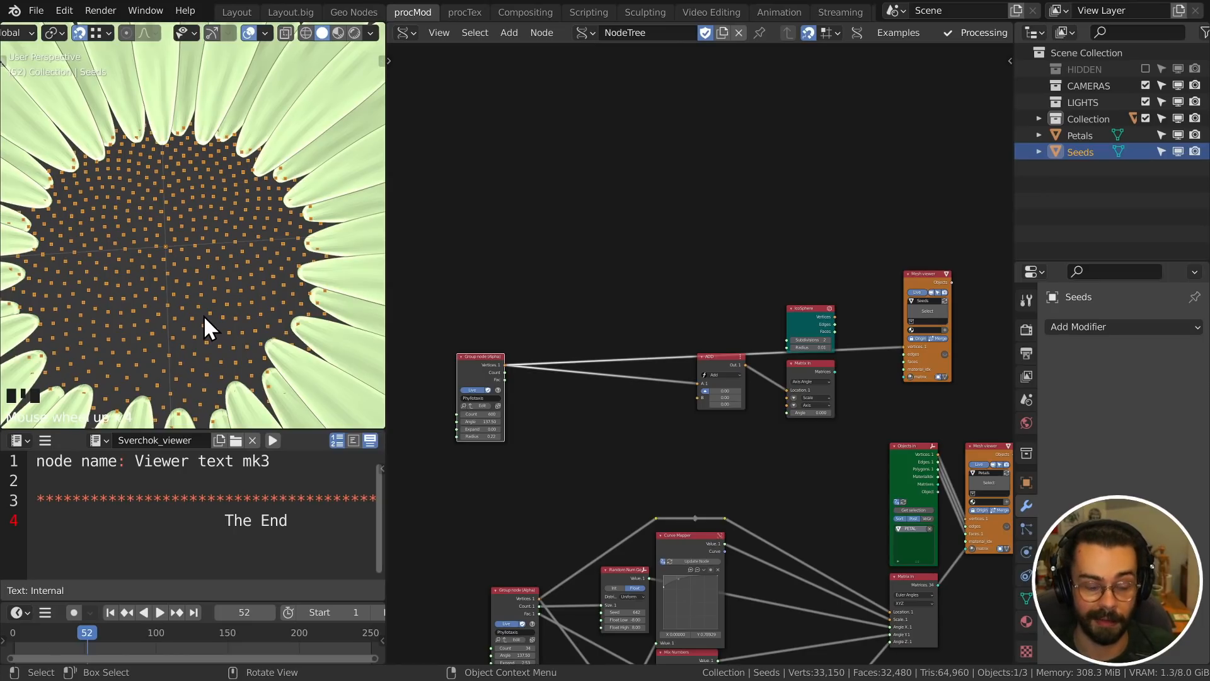
- Relink the IcoSphere's Vertices, Edges and Faces and the Matrix In output to the Seeds viewer
middle_click_drag(897, 266, 776, 319)
scroll(841, 334, "up", 4)
left_click_drag(752, 307, 880, 403)
left_click_drag(761, 419, 857, 422)
middle_click_drag(246, 271, 252, 252, "shift")
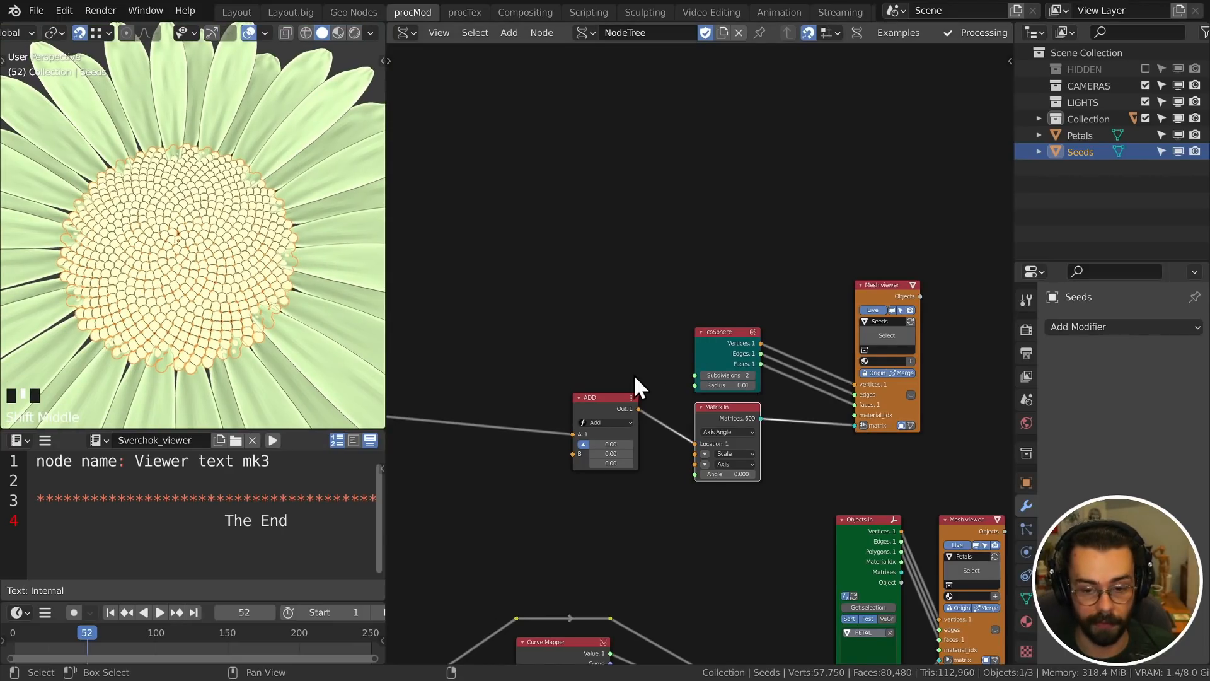
- Move the Add node beside Matrix In and place the Seeds viewer close to the IcoSphere node
middle_click_drag(645, 377, 815, 326)
scroll(815, 326, "up", 4)
left_click_drag(757, 358, 807, 371)
left_click(740, 351)
middle_click_drag(645, 335, 526, 310)
scroll(526, 310, "down", 2)
left_click_drag(913, 106, 950, 264)
key("g")
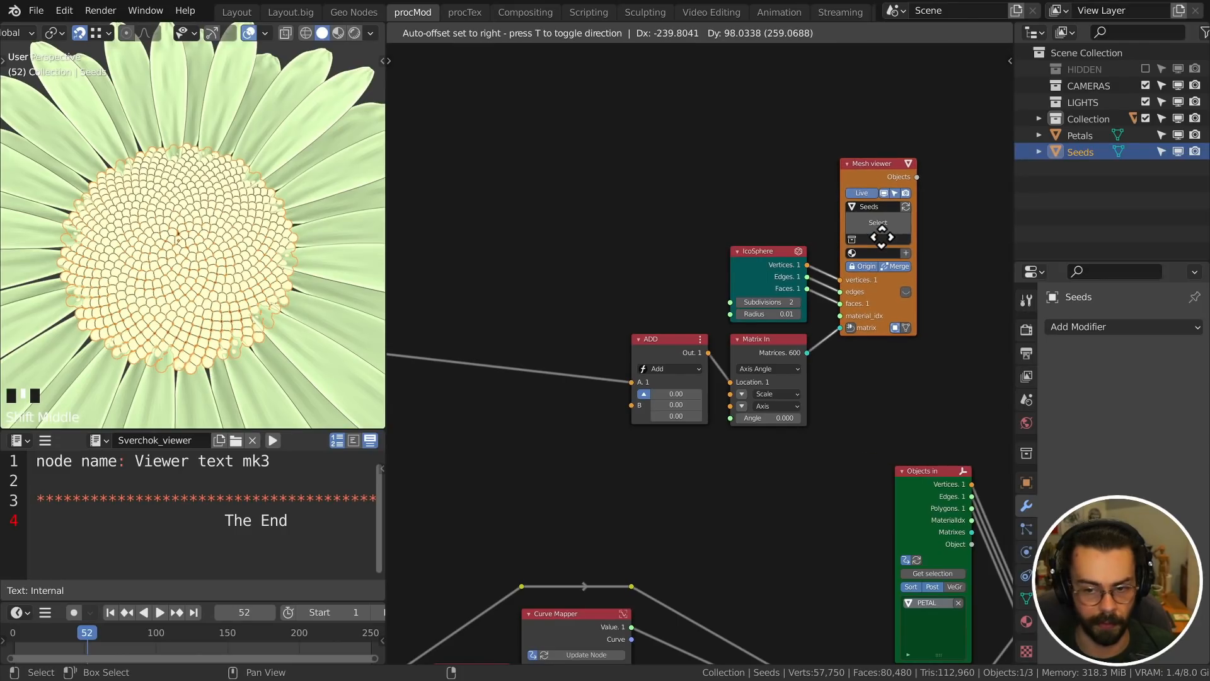
left_click(865, 239)
- Add a Vector In node, link its Vectors to the Add node's B, and feed the seed Phyllotaxis Fac into its Z
middle_click_drag(531, 266, 708, 264)
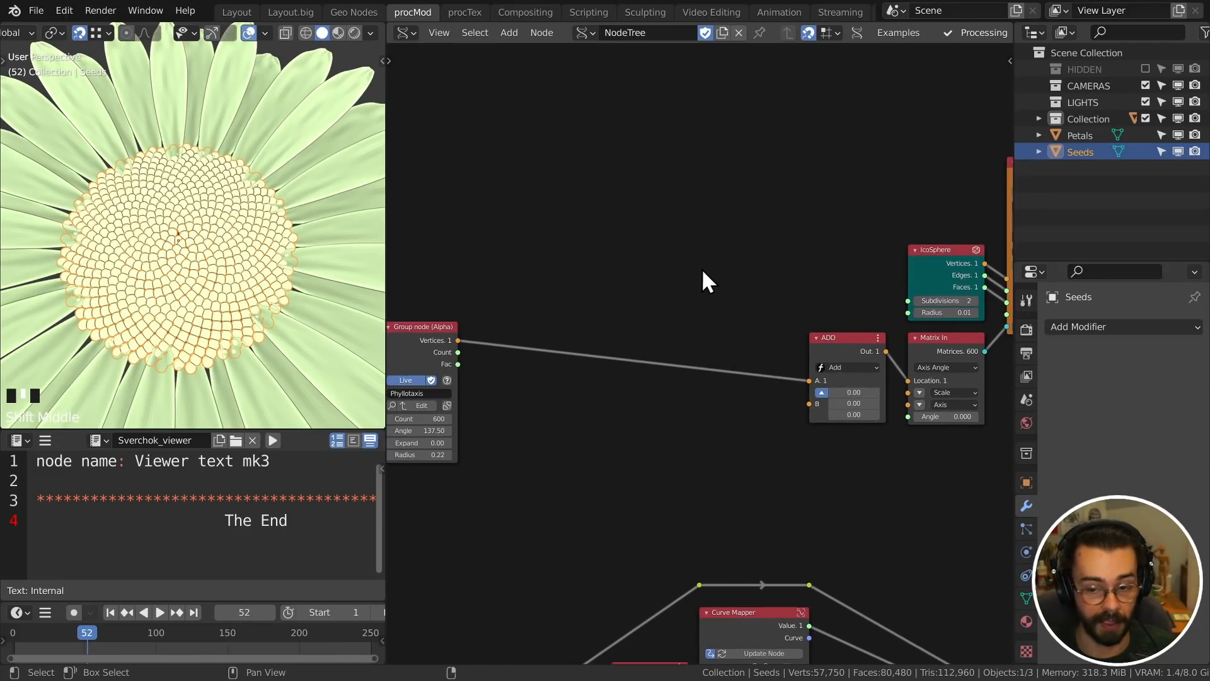
scroll(706, 265, "up", 1)
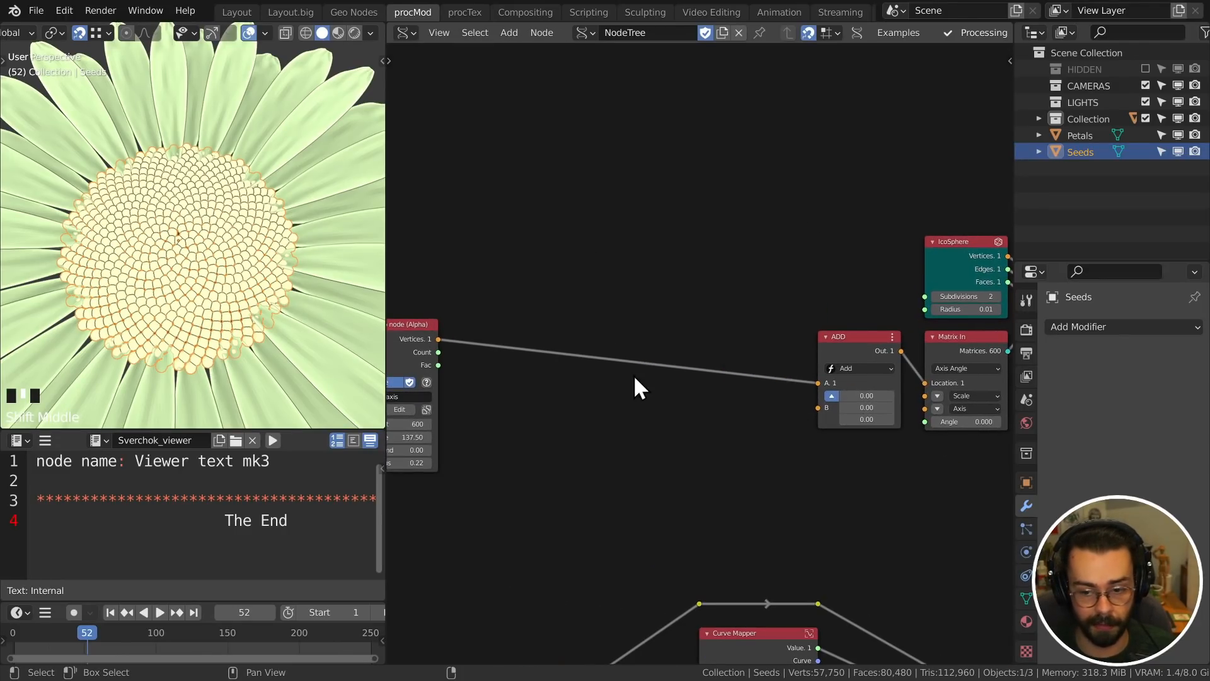
middle_click_drag(643, 382, 670, 327)
key("shift+a")
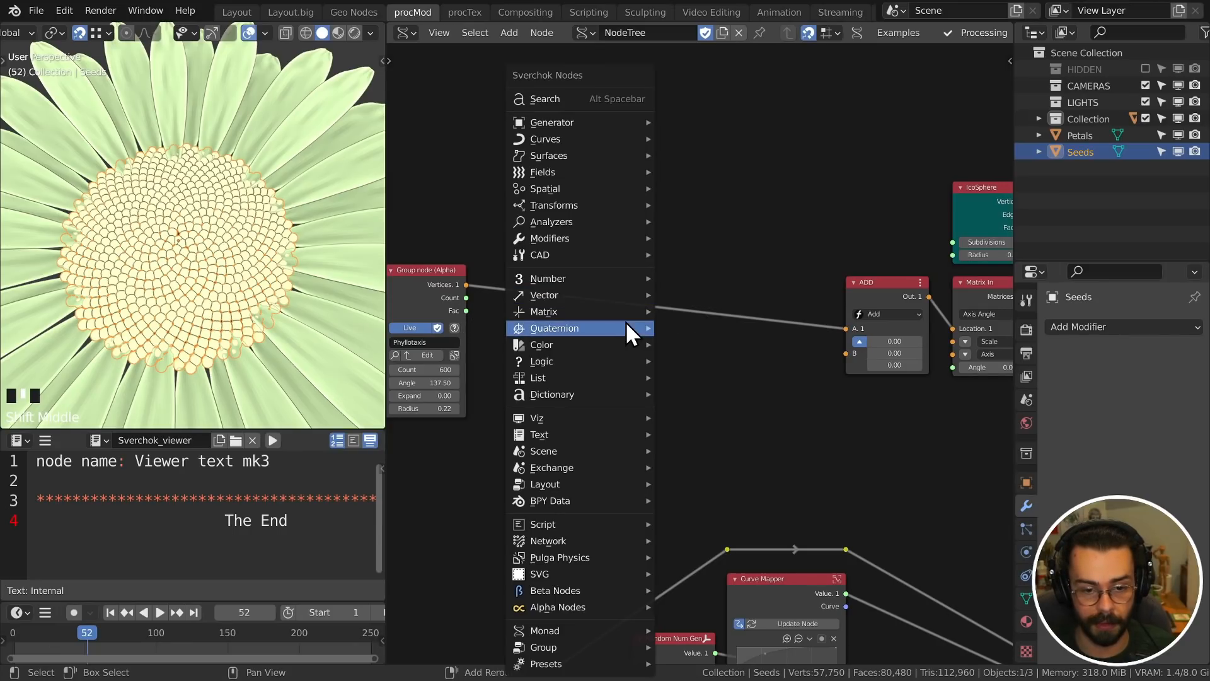
mouse_move(602, 297)
left_click(710, 299)
left_click(796, 365)
left_click_drag(800, 368, 846, 353)
left_click_drag(768, 354, 779, 354)
left_click_drag(467, 311, 737, 415)
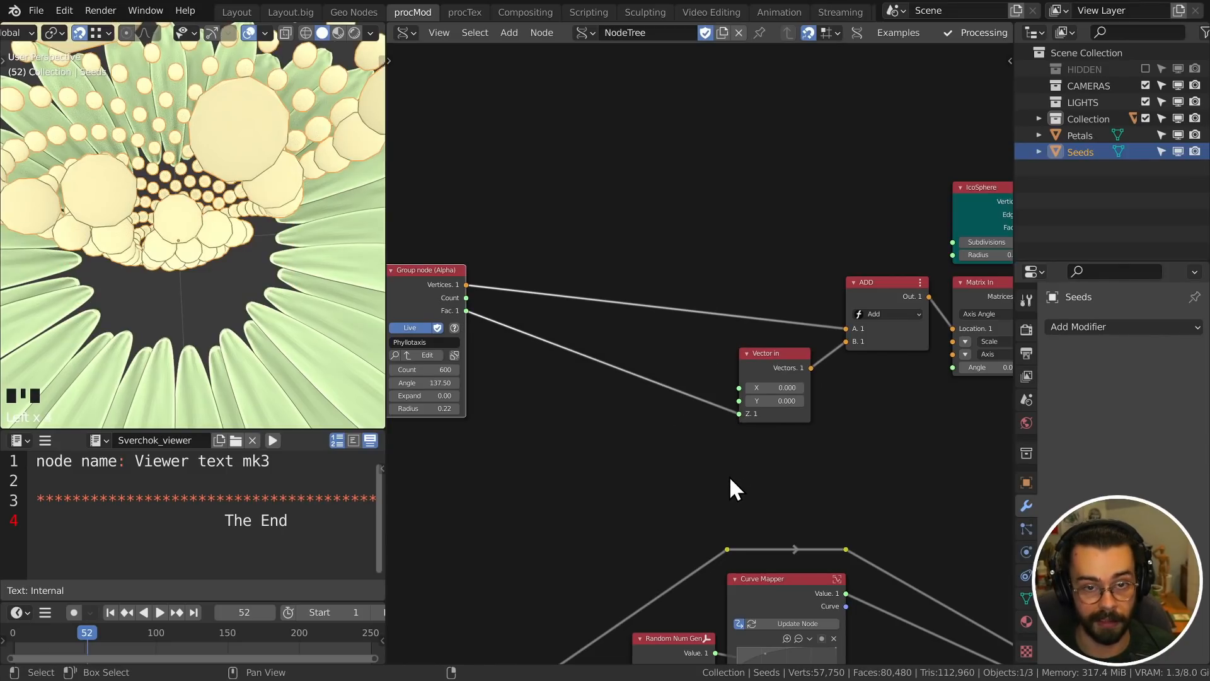
- Examine from several angles how the Fac values raise the seeds above the petals
scroll(133, 278, "down", 11)
middle_click_drag(146, 282, 206, 208)
scroll(169, 52, "up", 5)
middle_click_drag(171, 53, 155, 272)
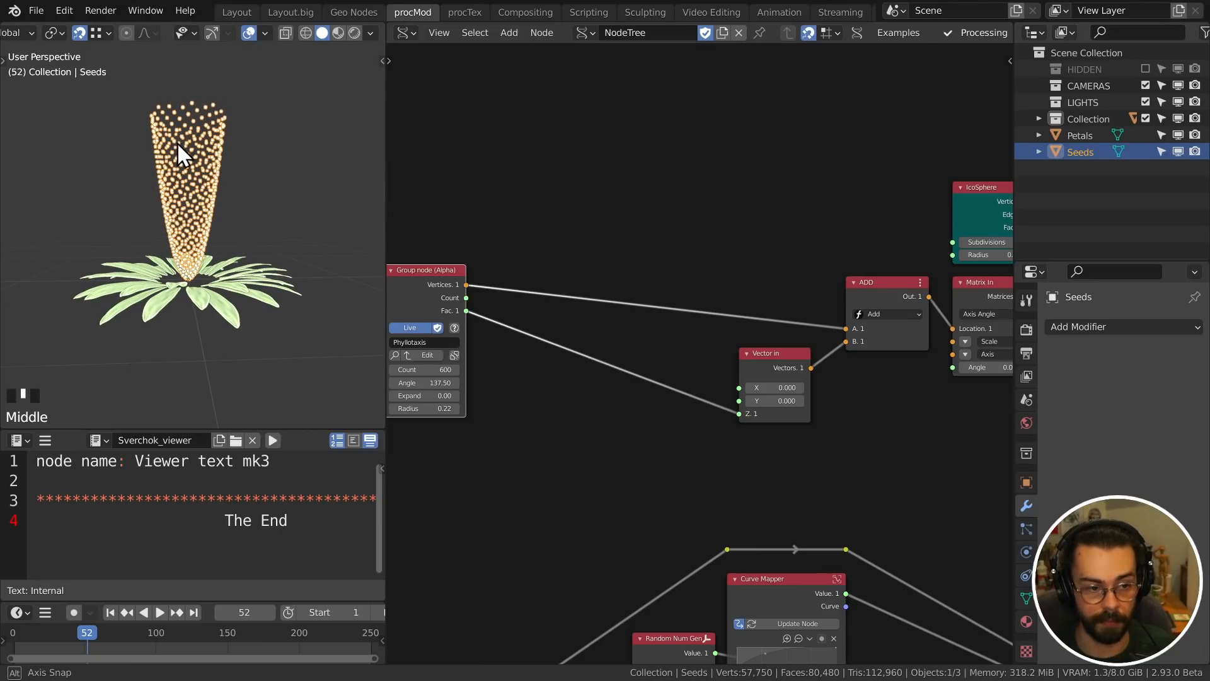
middle_click_drag(176, 138, 323, 296)
middle_click_drag(239, 137, 227, 188)
middle_click_drag(694, 380, 716, 379)
- Move Vector In closer to the Add node and insert a Curve Mapper between the Phyllotaxis Fac and Vector In's Z
left_click_drag(788, 365, 800, 353)
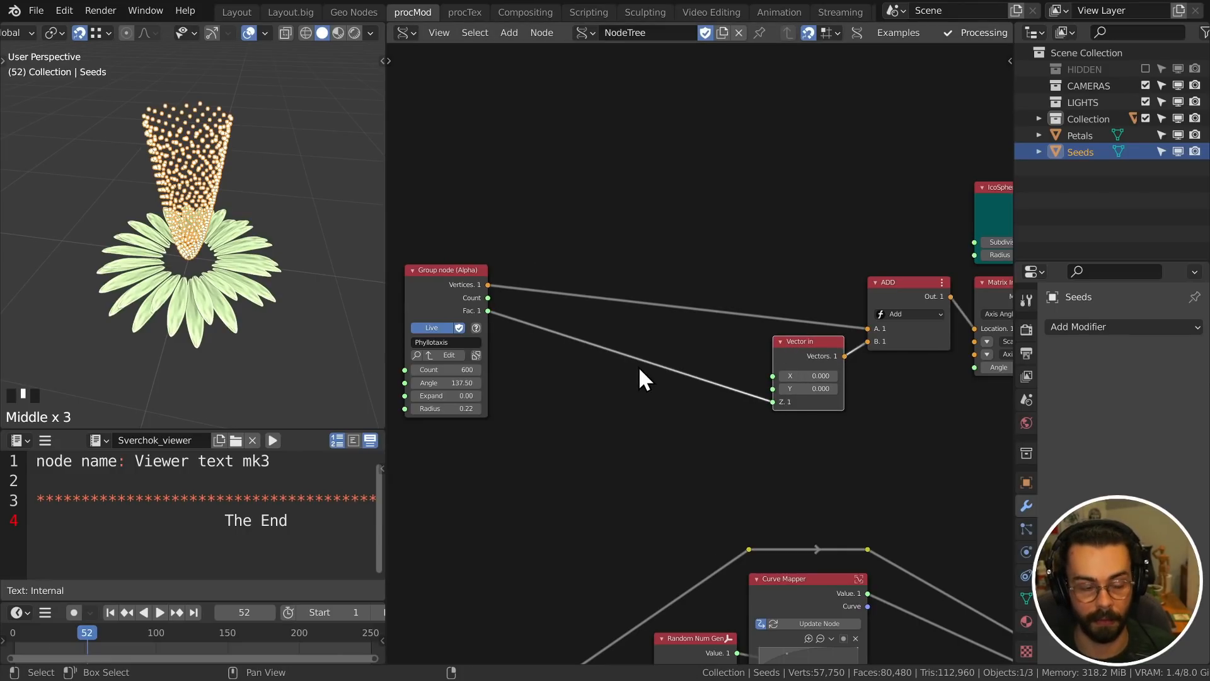
key("KP_1")
key("shift+a")
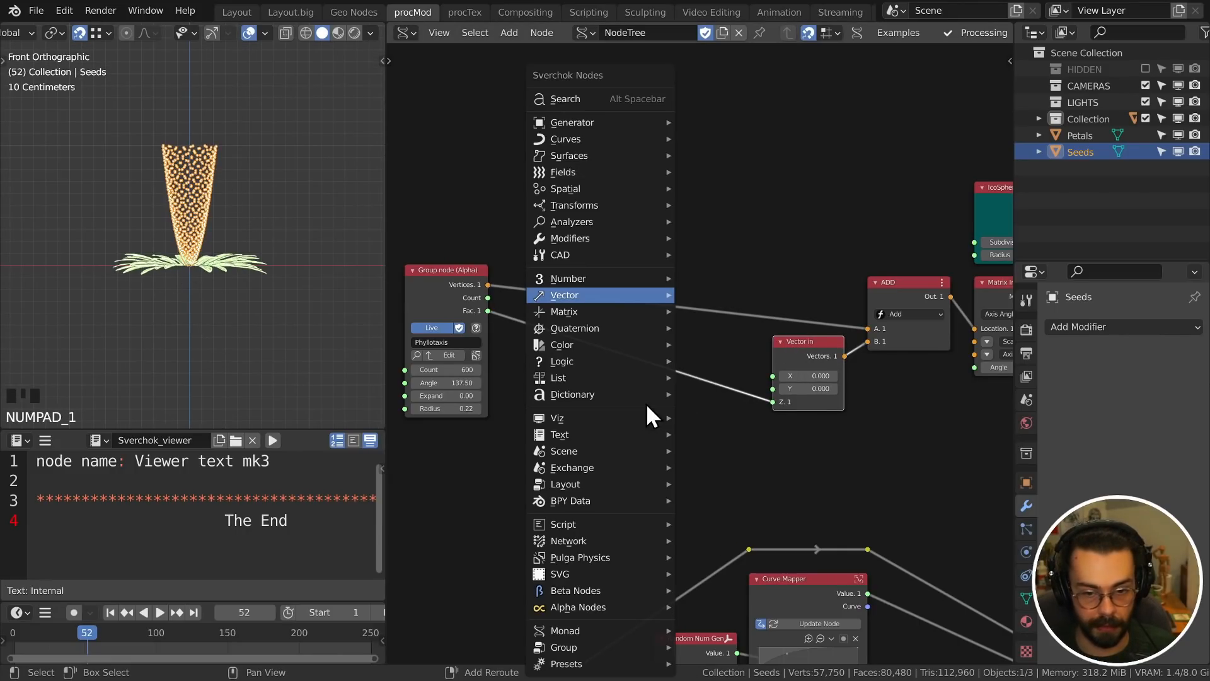
mouse_move(586, 295)
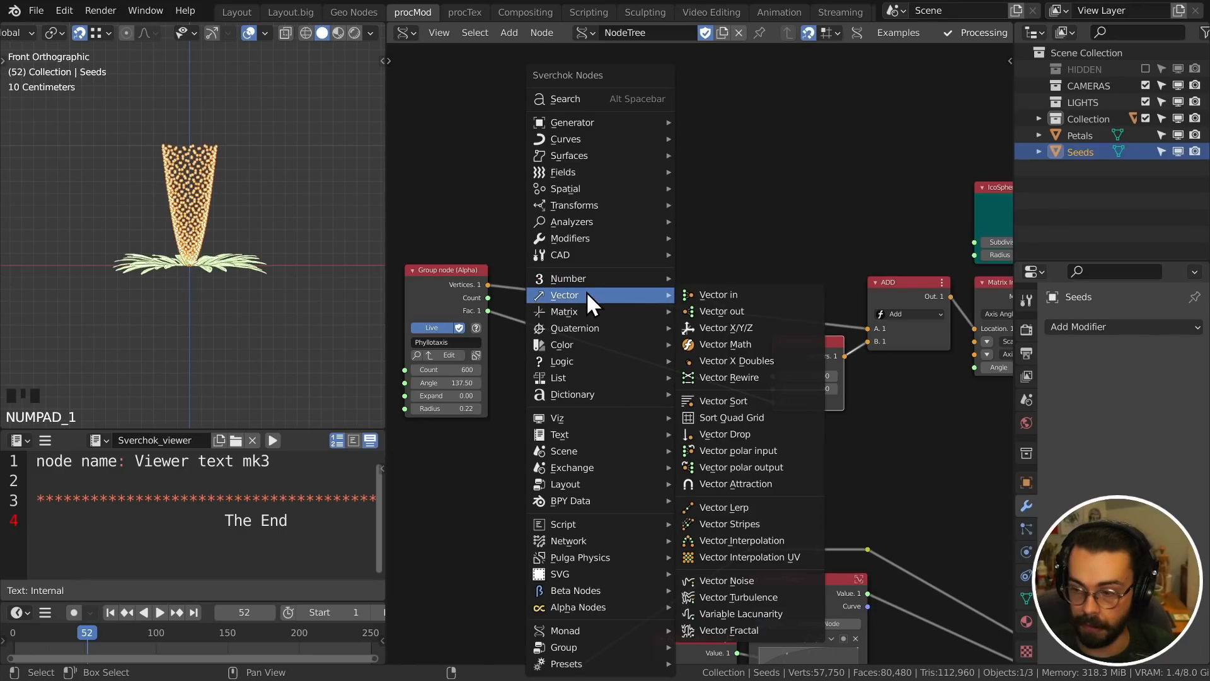
left_click(576, 101)
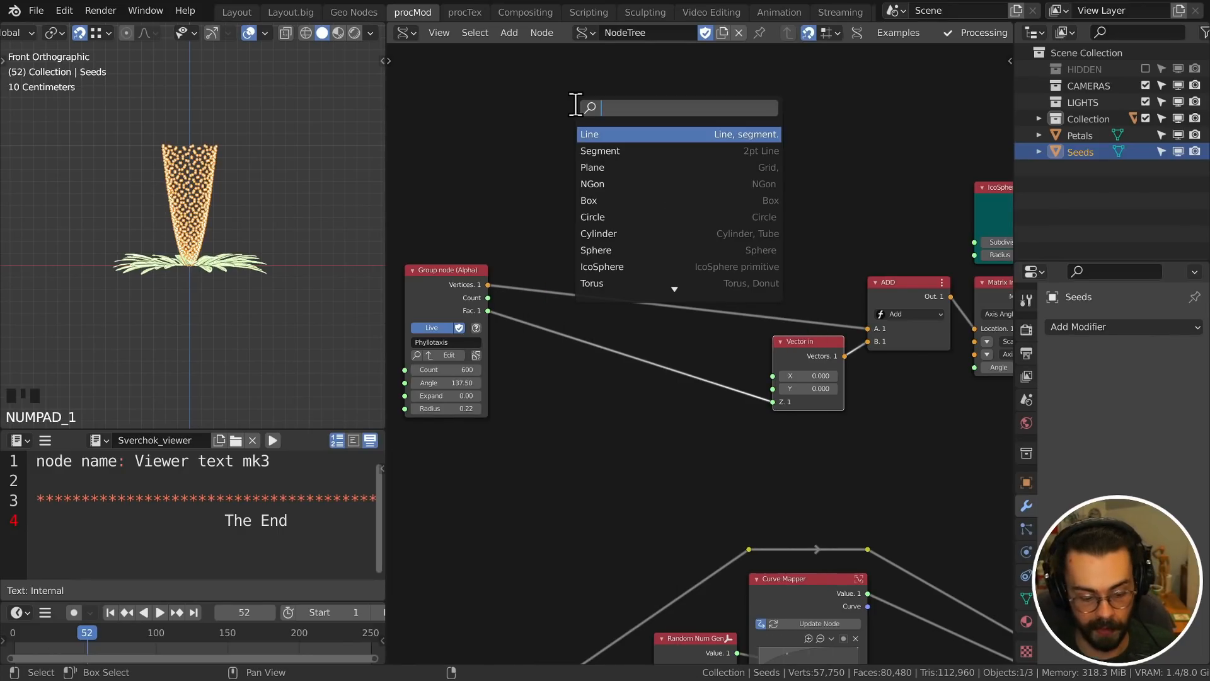
type("cut")
key("BackSpace")
type("r")
key("Return")
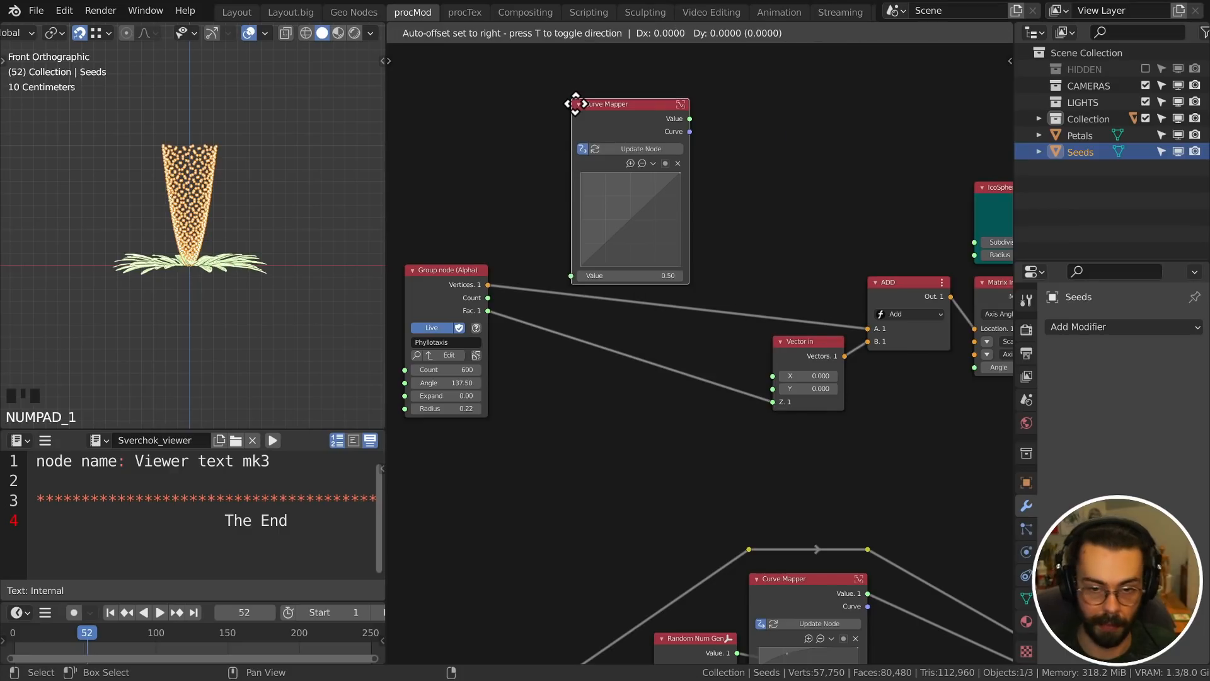
left_click(579, 322)
left_click_drag(631, 345, 658, 357)
middle_click_drag(827, 336, 815, 276)
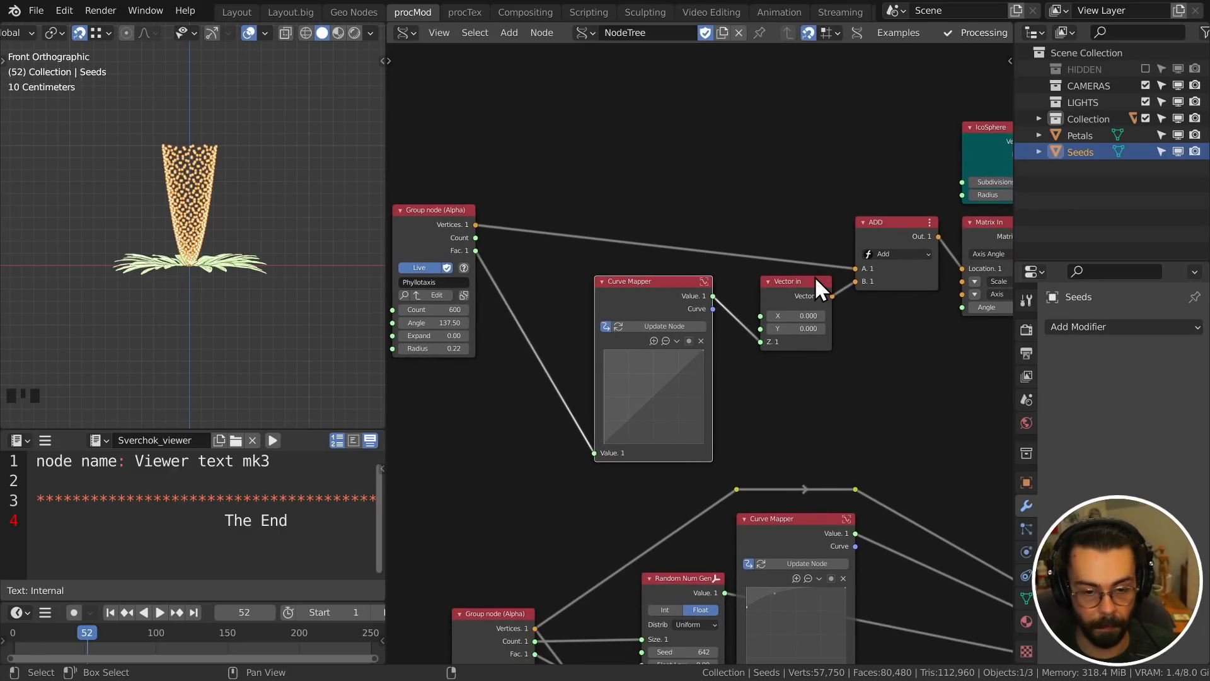
- Try lowering the height curve's end point almost to zero, update the node, and undo the change
scroll(810, 297, "up", 9)
left_click_drag(710, 346, 710, 524)
left_click(608, 306)
middle_click_drag(169, 229, 192, 283)
middle_click_drag(205, 303, 209, 266, "shift")
scroll(210, 267, "up", 4)
key("ctrl+z")
- Set the height Curve Mapper's Max Y clipping limit to 0.2 and apply it to the curve
left_click(678, 327)
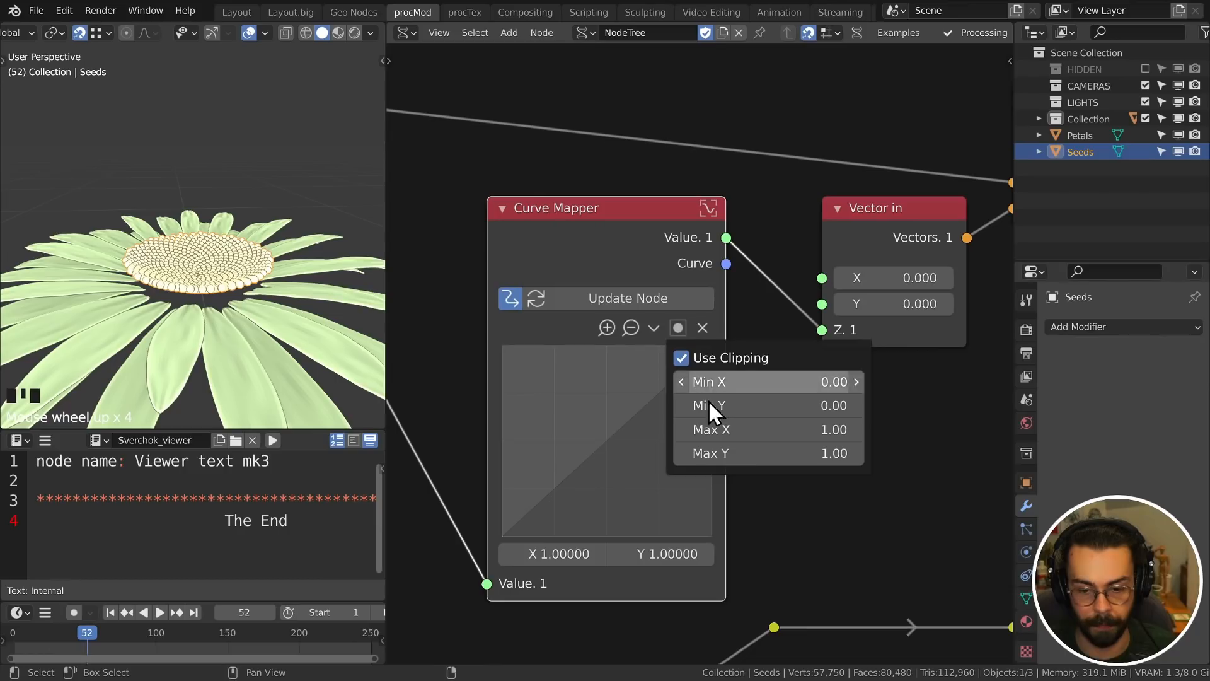
left_click(755, 454)
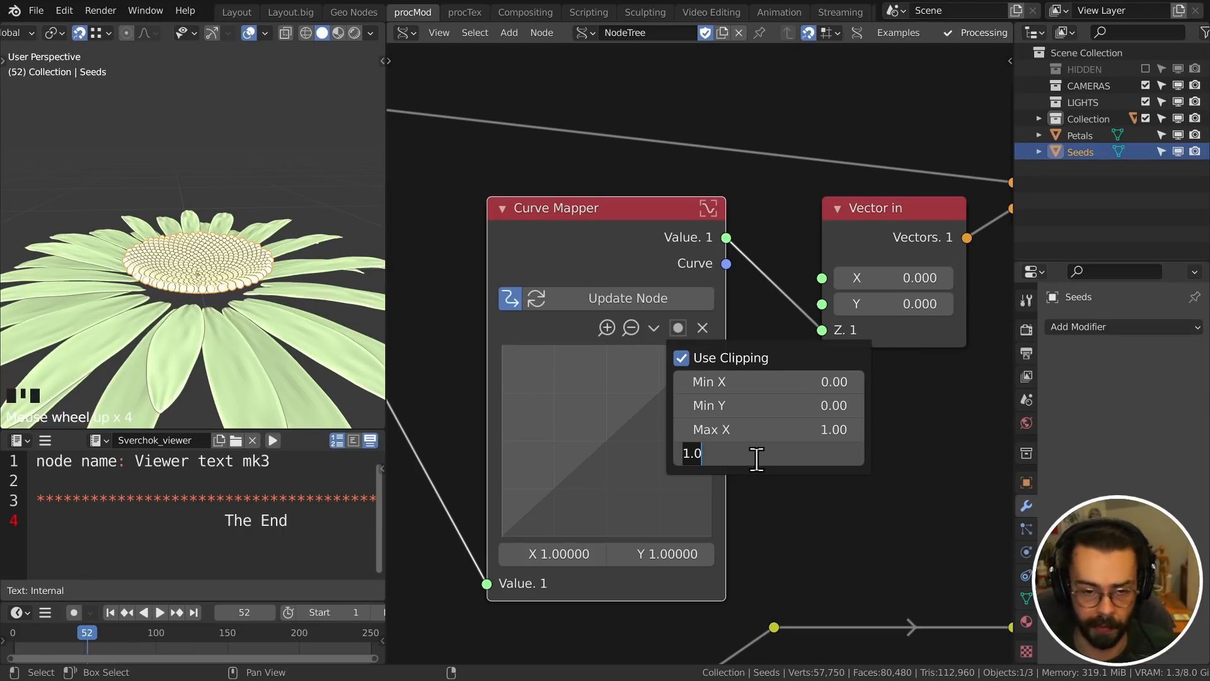
type("0.2")
key("Return")
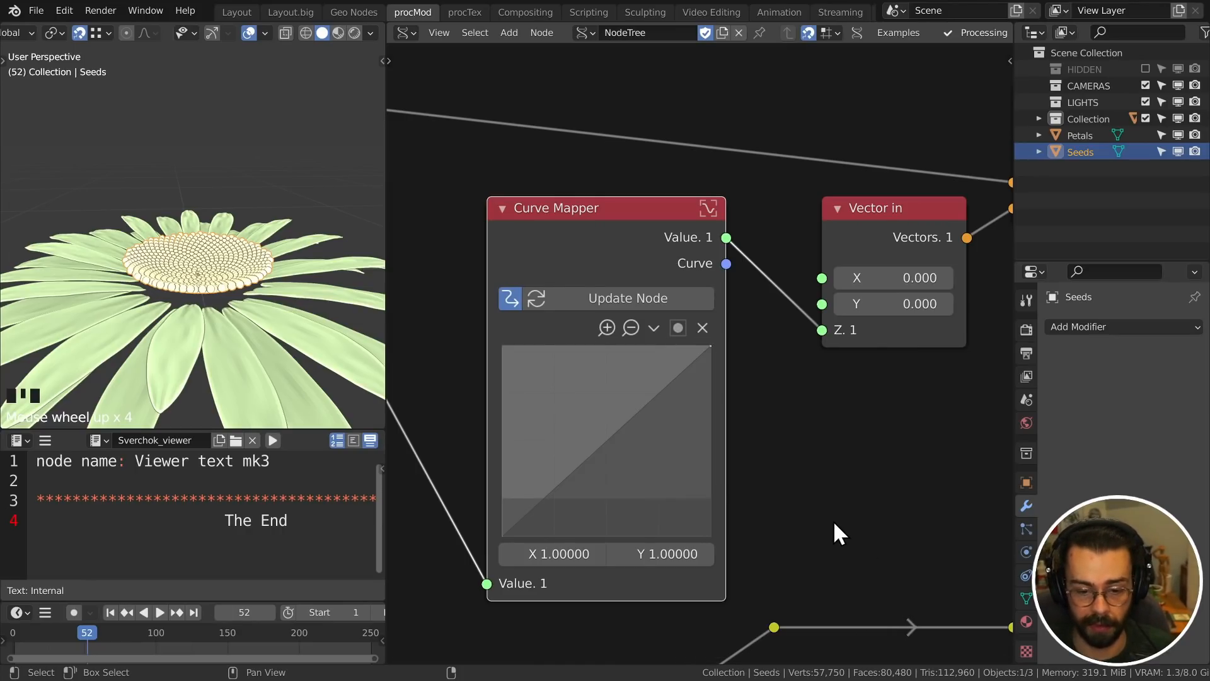
left_click(709, 346)
middle_click_drag(192, 235, 212, 204)
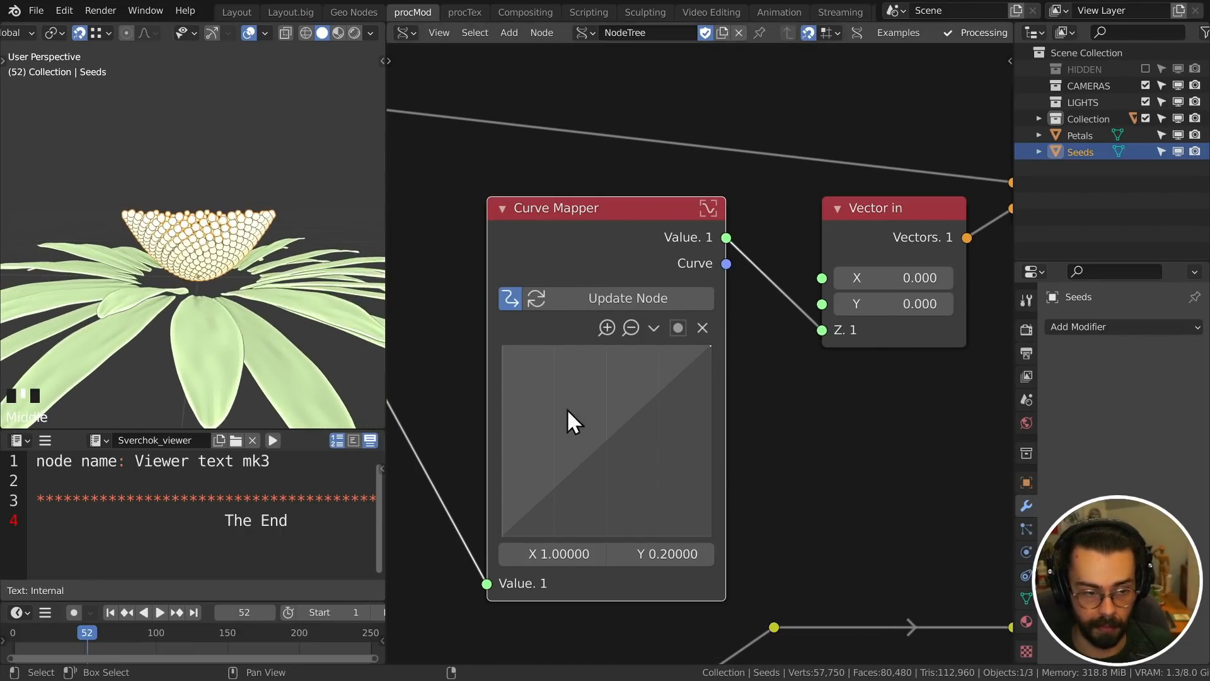
- Set the height Curve Mapper's Max Y clipping limit to 0.1 and apply it to the curve
left_click(677, 327)
left_click(722, 449)
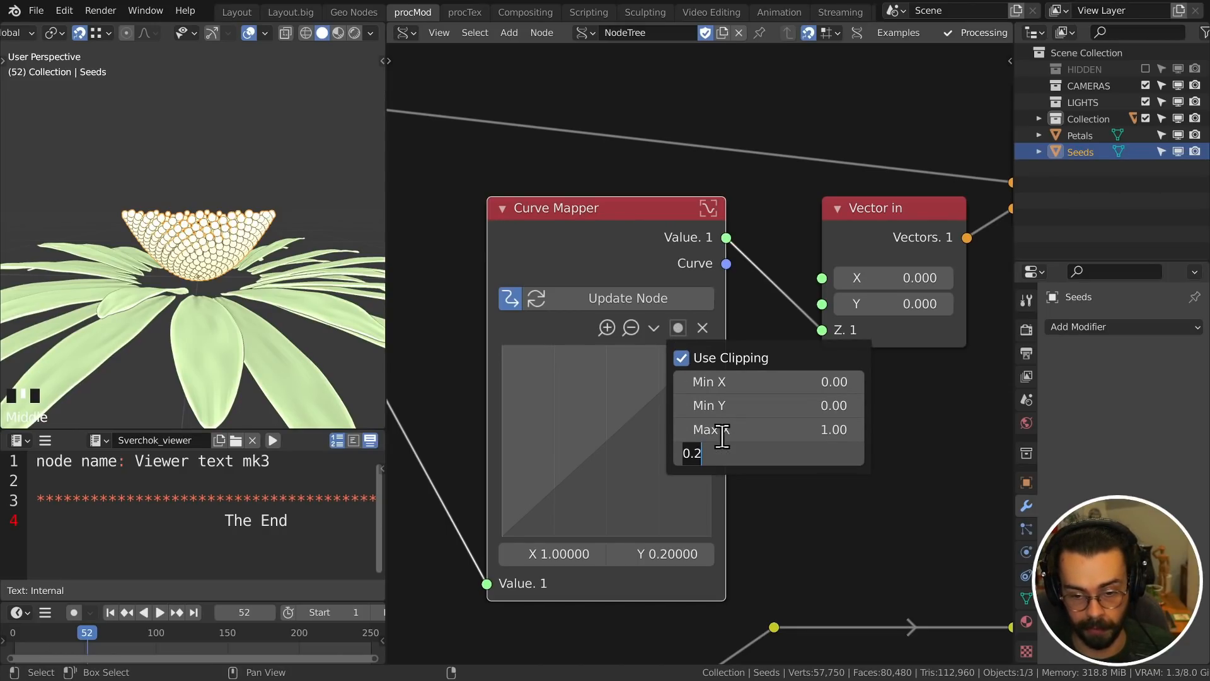
type("0.1")
key("Return")
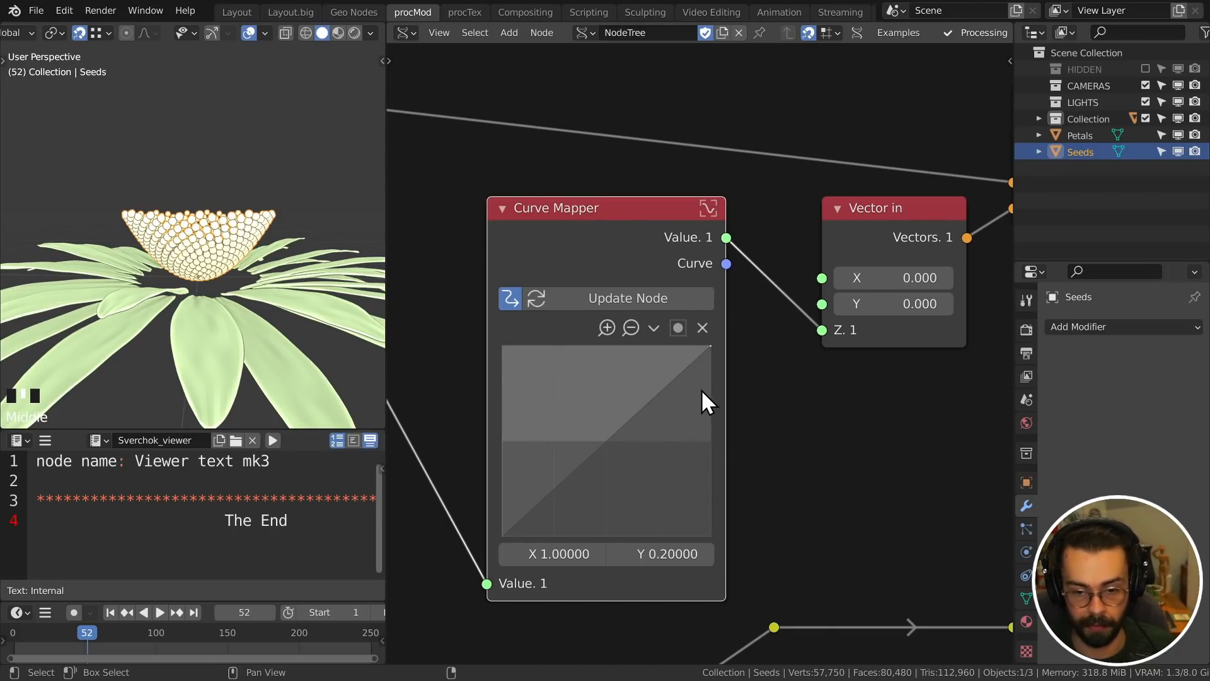
left_click(703, 394)
middle_click_drag(288, 301, 228, 263)
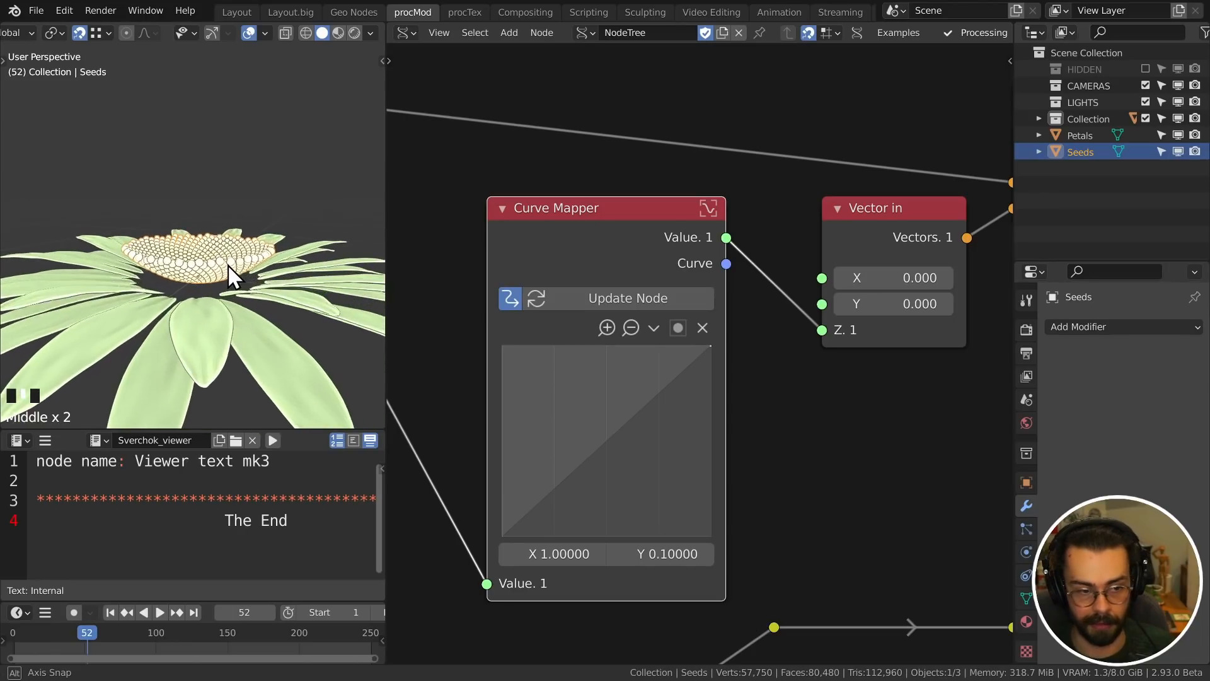
- Invert the height curve with its start point at Y 0.1 and its end point at Y 0, and update the node
left_click_drag(708, 348, 710, 512)
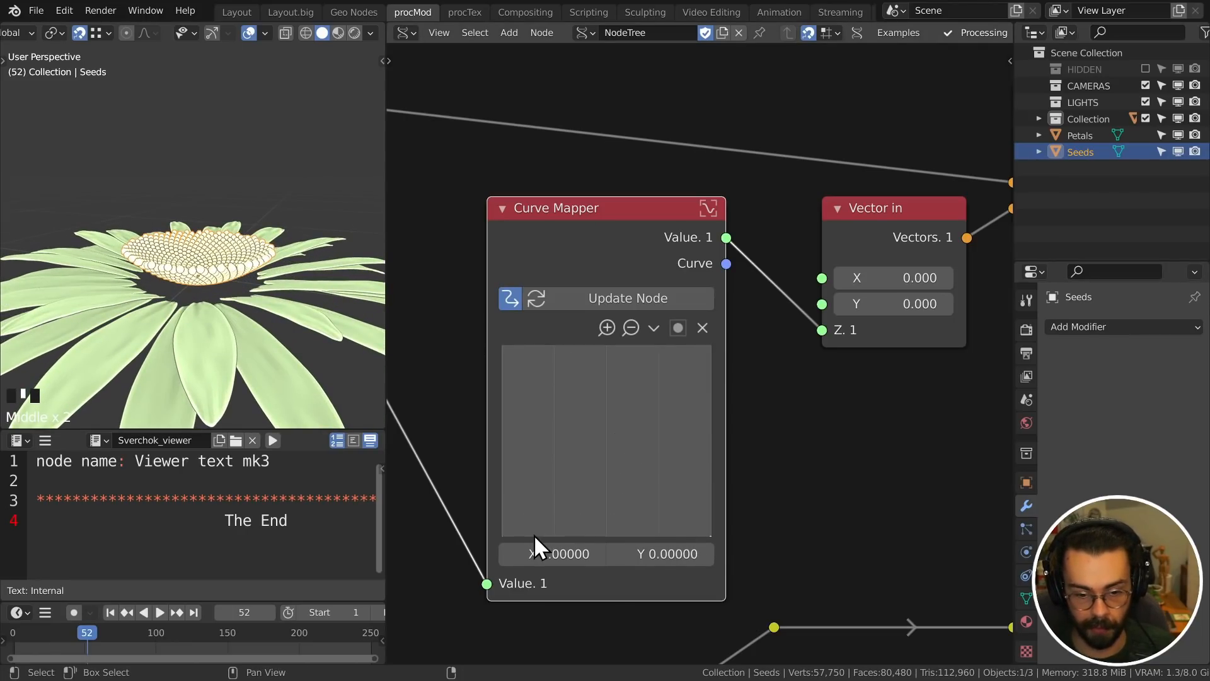
left_click_drag(503, 536, 596, 308)
left_click(595, 309)
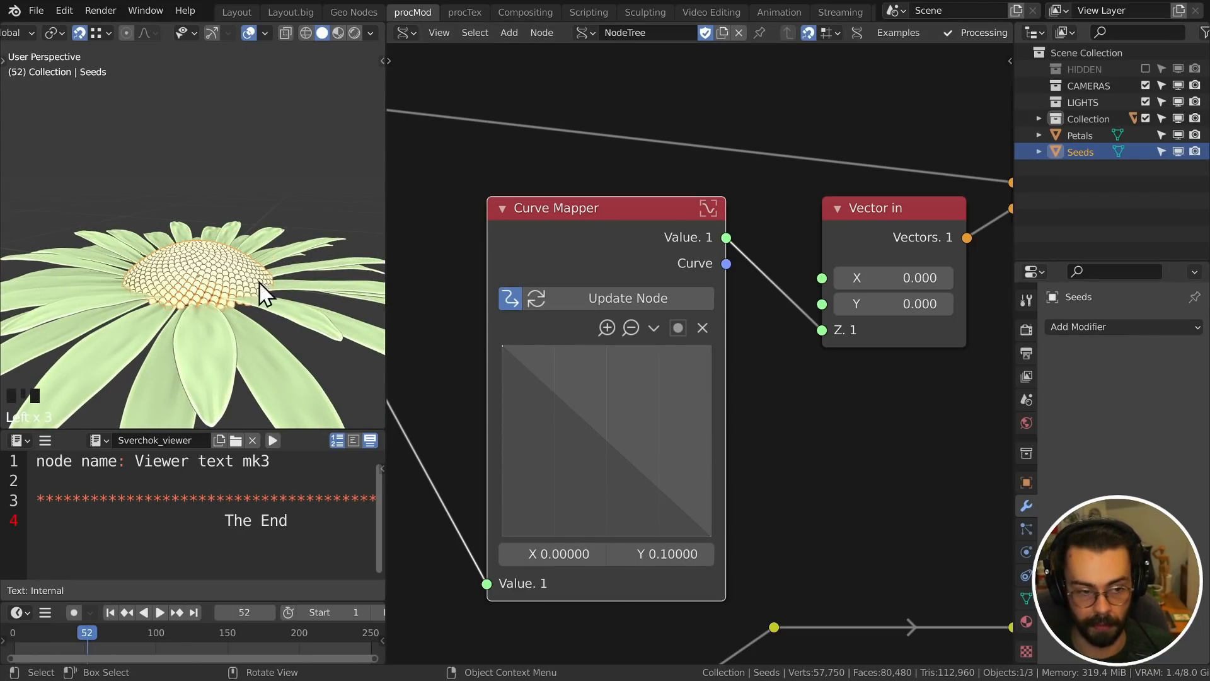
middle_click_drag(241, 284, 228, 238)
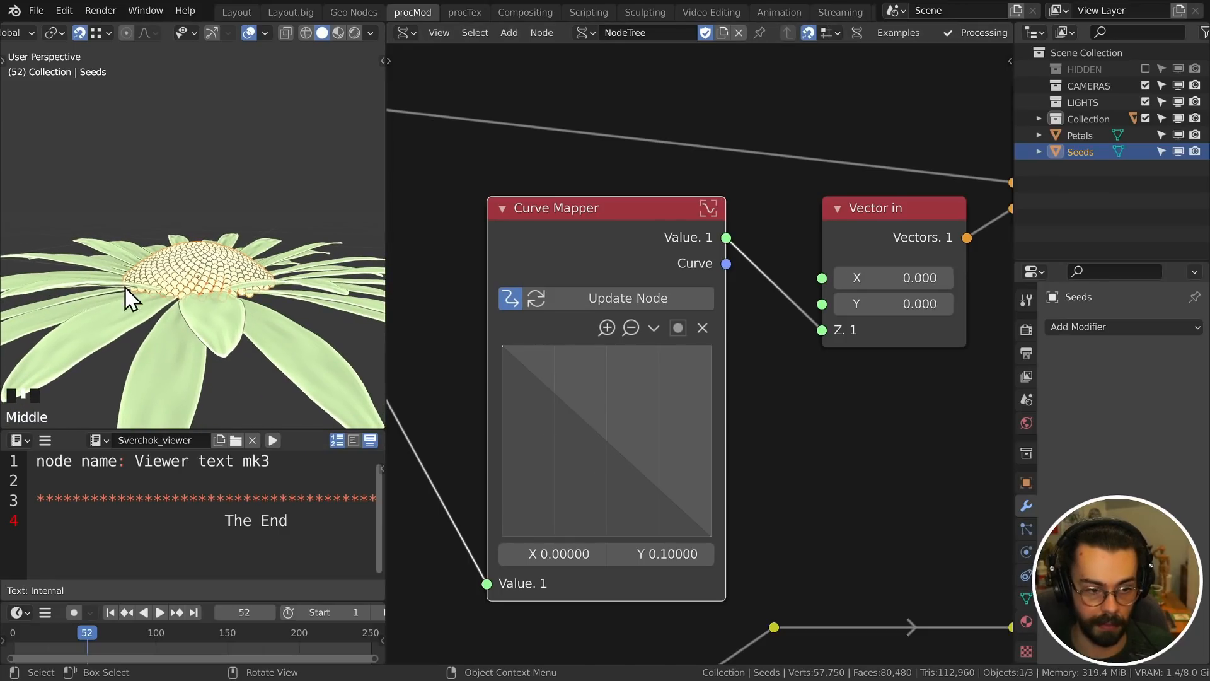
- Add a middle point to the height curve at about X 0.58, Y 0.063, lower the start point, and update the node
left_click_drag(672, 416, 622, 417)
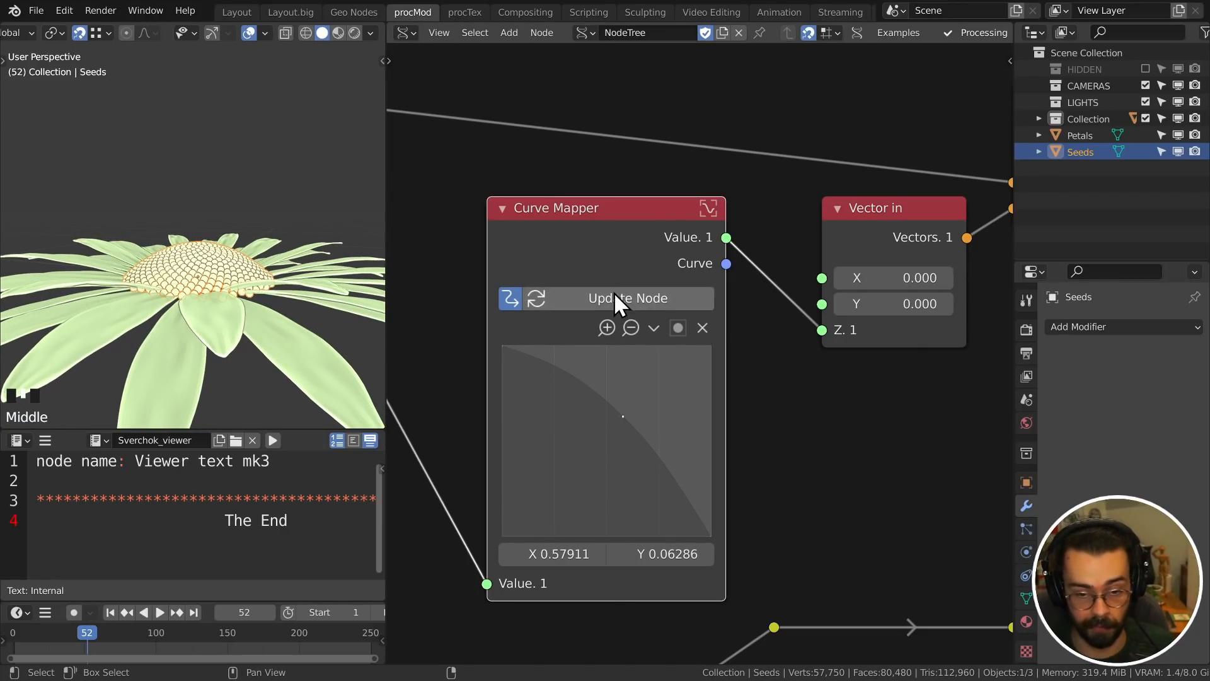
left_click(614, 292)
left_click_drag(502, 347, 502, 420)
left_click(610, 291)
- Shift the height curve's middle point outward and down, lower the start point to about Y 0.033, and update the node
middle_click_drag(224, 264, 234, 299)
left_click_drag(623, 416, 661, 444)
left_click_drag(502, 419, 502, 468)
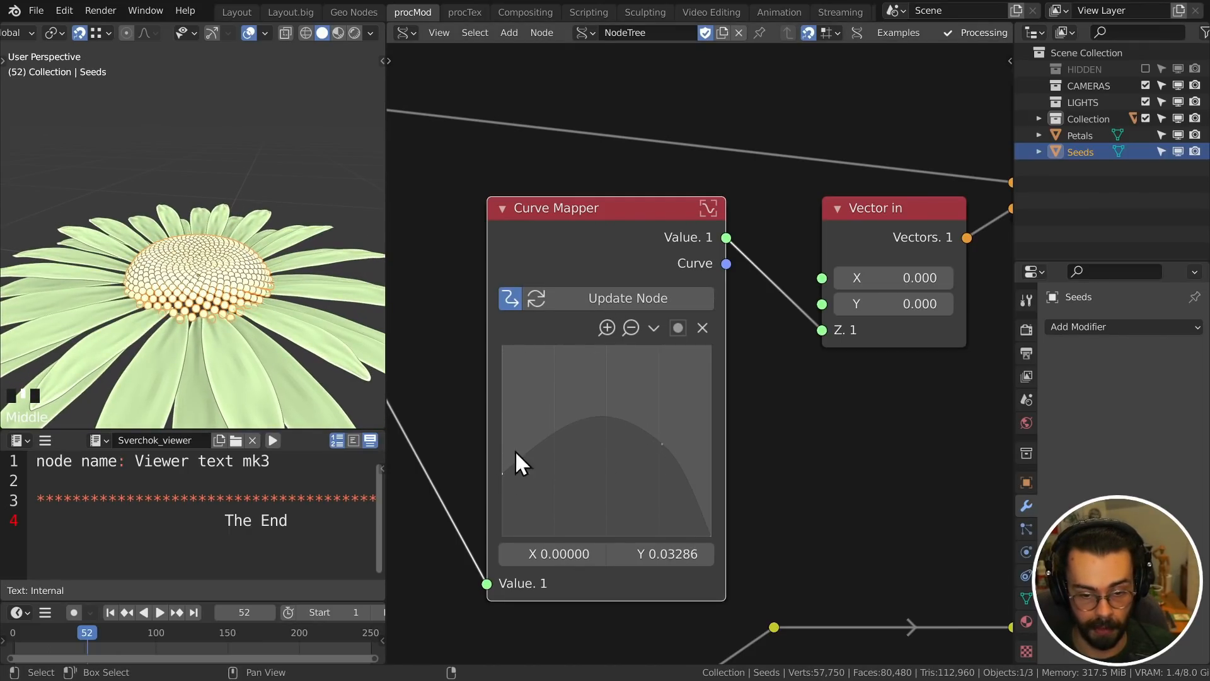
left_click(583, 297)
middle_click_drag(234, 284, 208, 262)
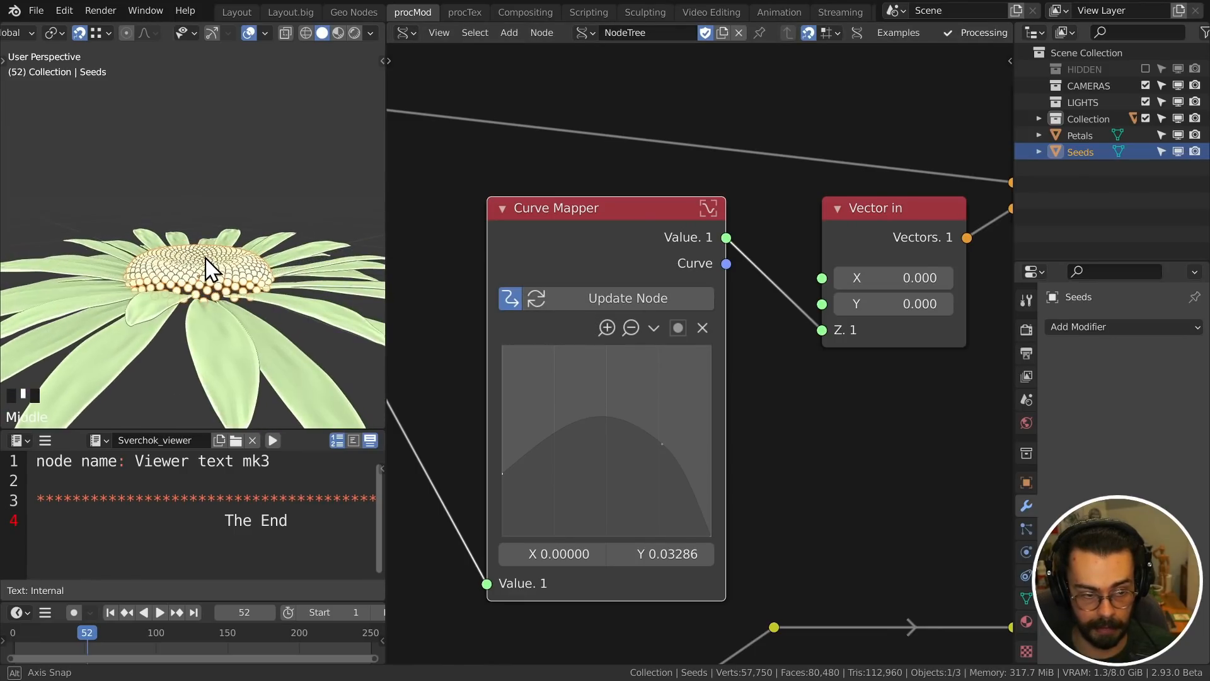
- Lower the height curve's middle point to about X 0.76, Y 0.035, update the node, and check the flower from above
left_click_drag(664, 444, 661, 470)
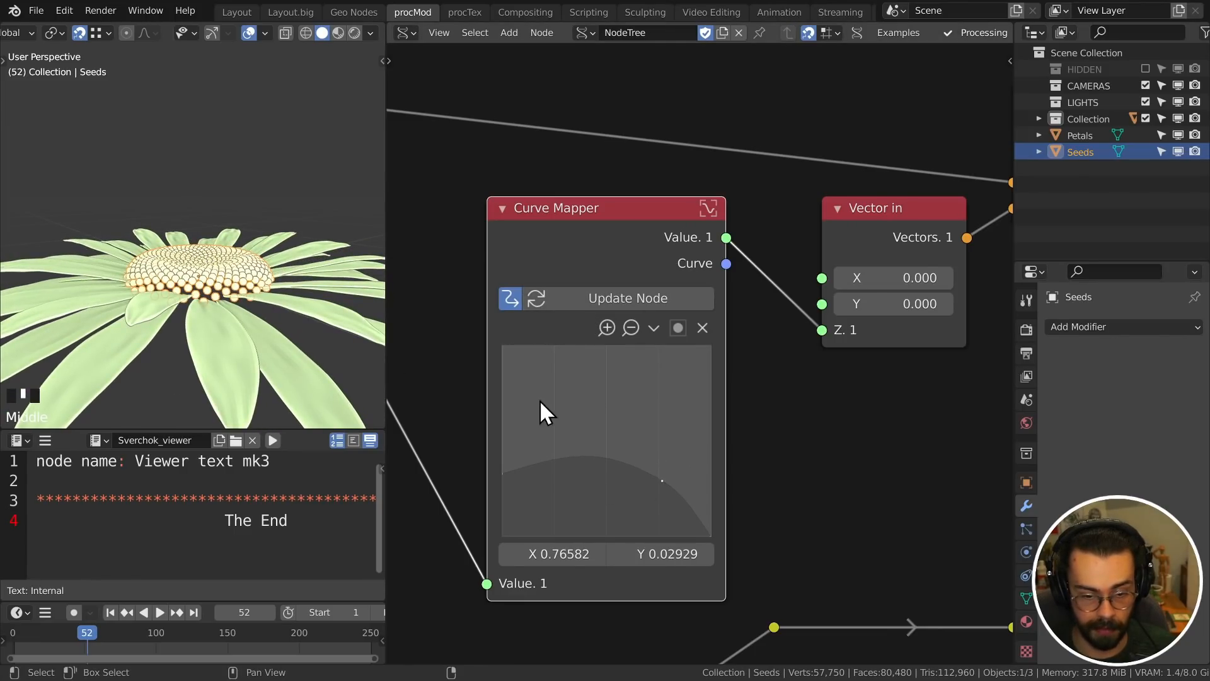
left_click(587, 293)
middle_click_drag(195, 290, 183, 430)
scroll(272, 295, "down", 4)
middle_click_drag(271, 294, 205, 252)
key("KP_7")
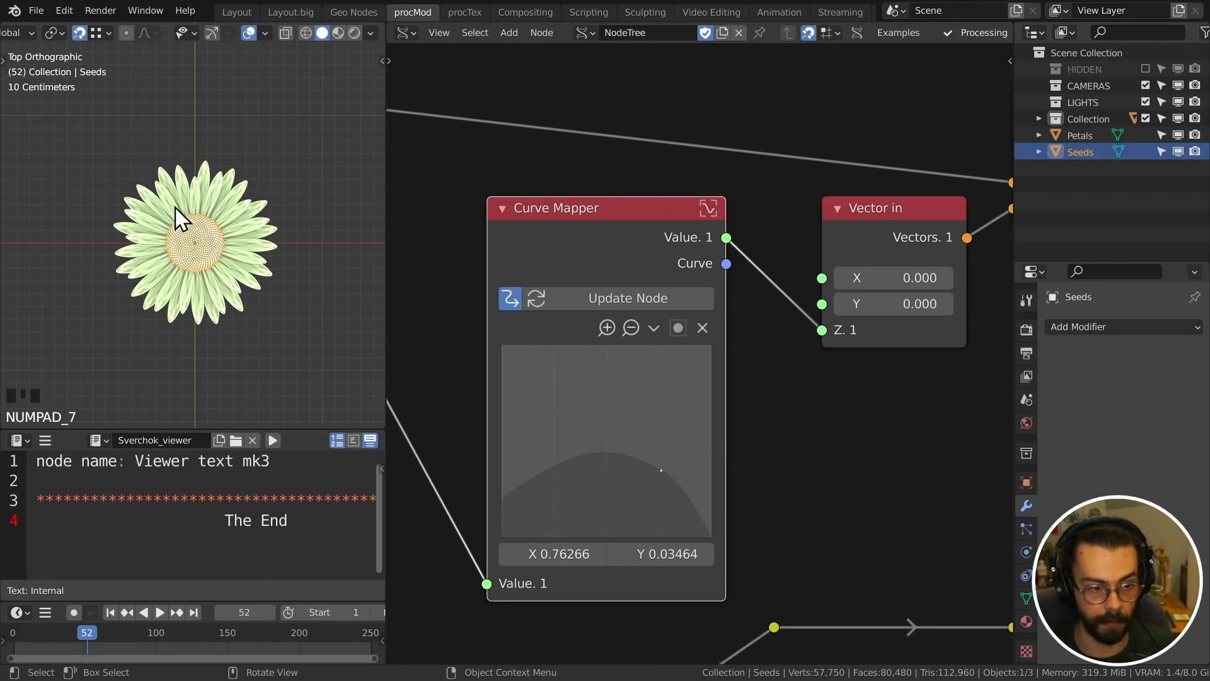
- Move the Vector In and seed Phyllotaxis nodes closer to the height Curve Mapper
scroll(218, 259, "up", 5)
scroll(733, 214, "down", 3)
scroll(733, 215, "down", 2)
left_click_drag(761, 333, 739, 333)
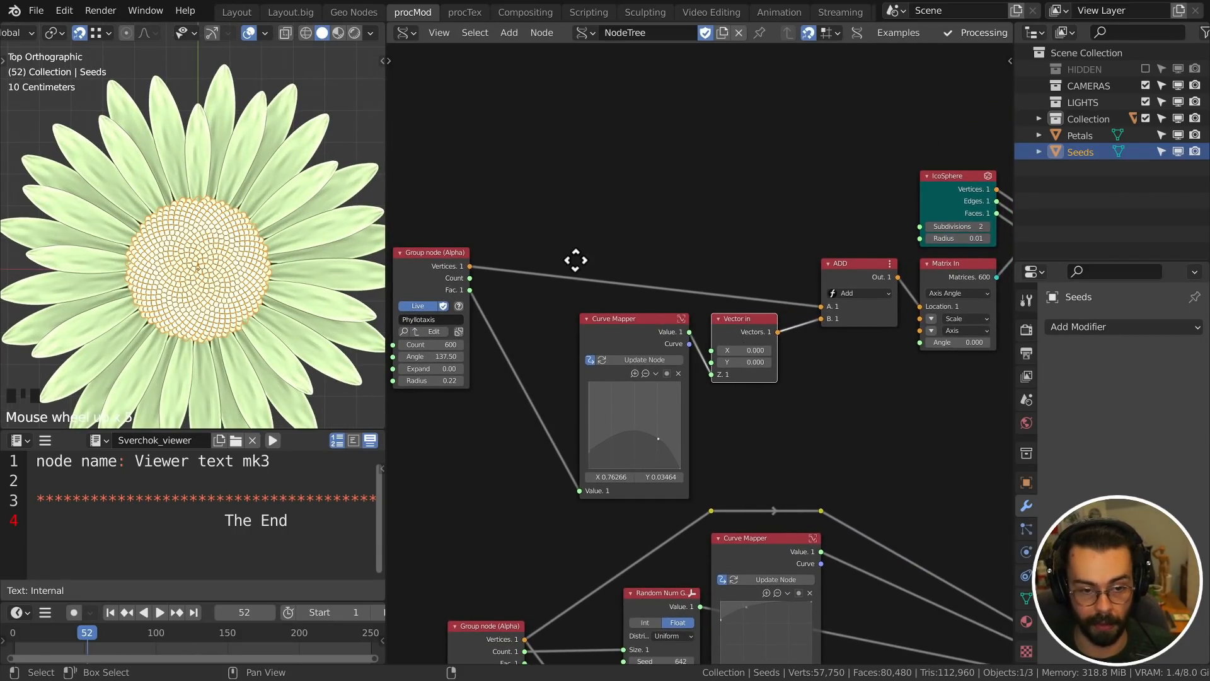
middle_click_drag(575, 259, 613, 295)
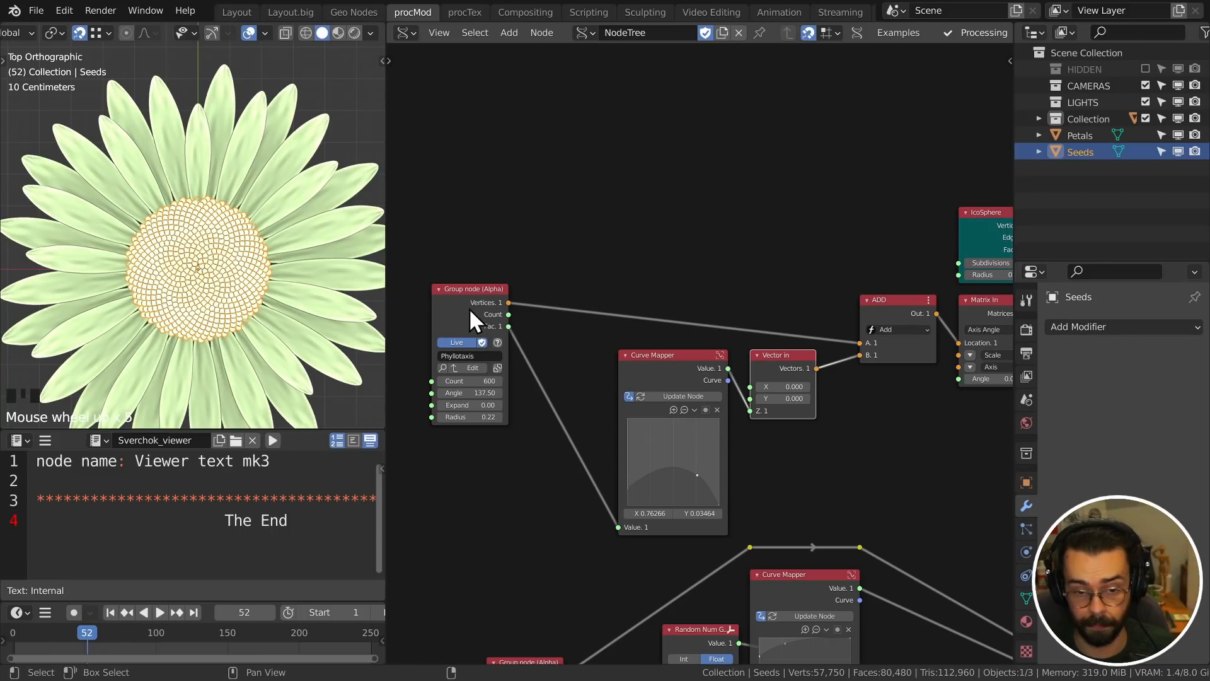
left_click_drag(466, 313, 519, 346)
- Duplicate the height Curve Mapper, feed it the seed Phyllotaxis Fac, and link its Value to Matrix In's Scale
left_click(686, 365)
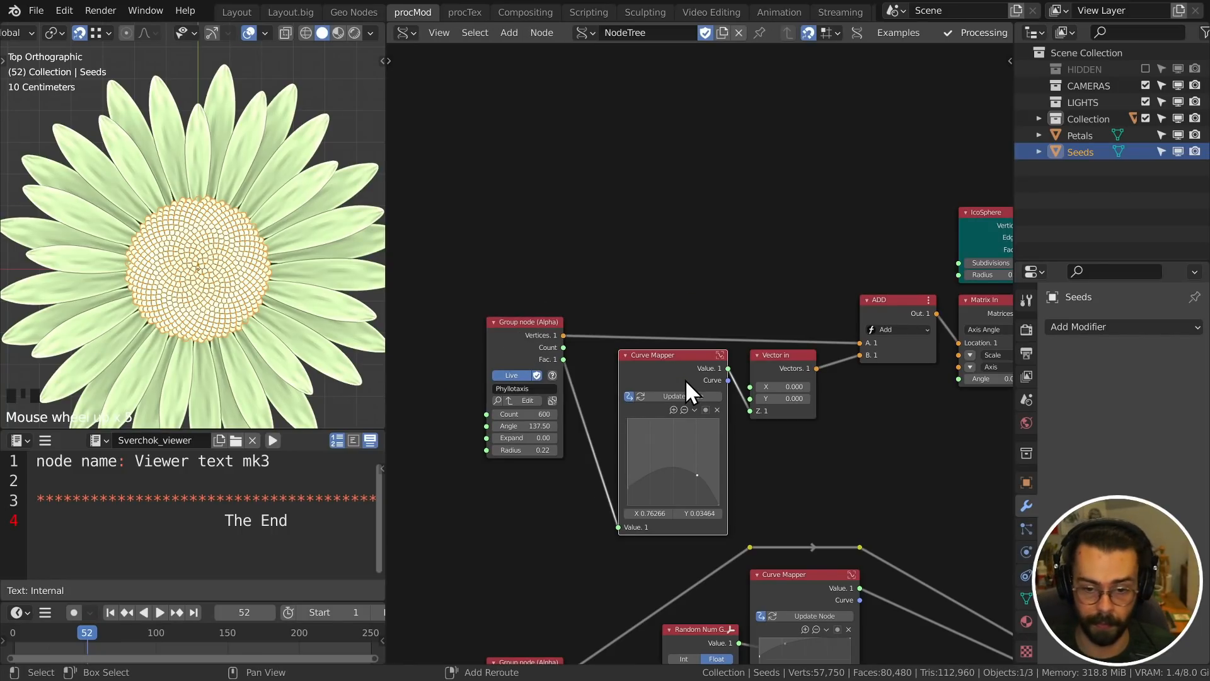
key("shift+d")
left_click(689, 142)
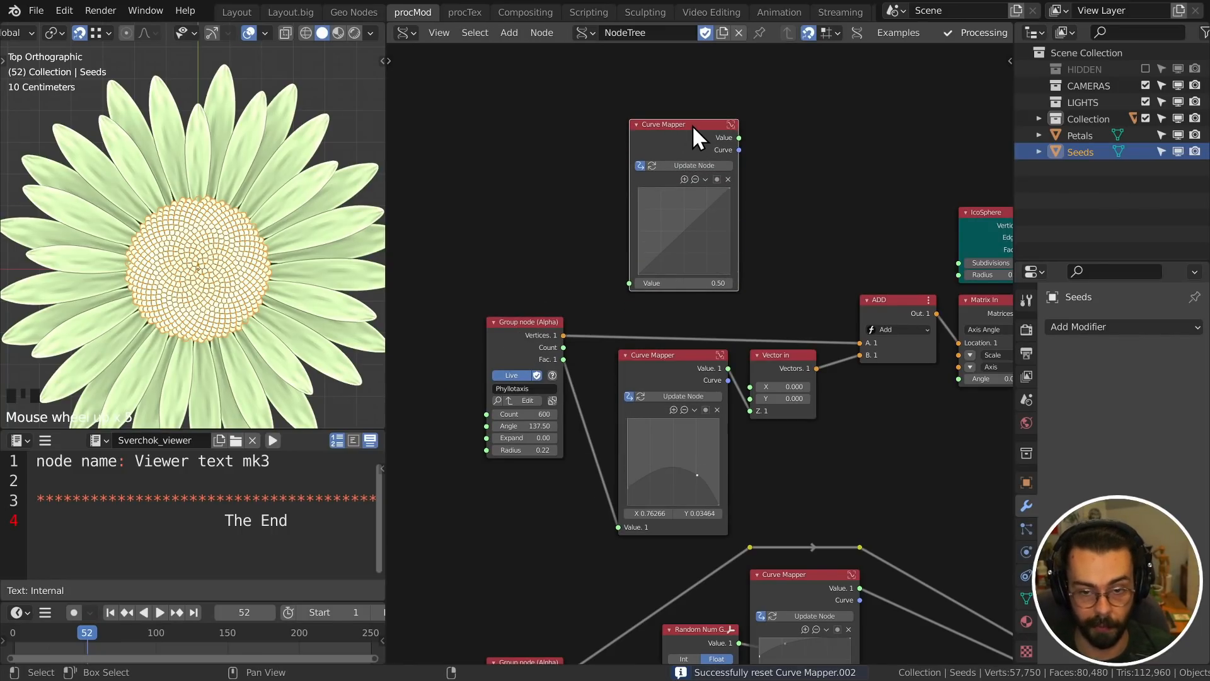
left_click_drag(563, 360, 629, 283)
middle_click_drag(772, 279, 700, 278)
left_click_drag(666, 137, 886, 355)
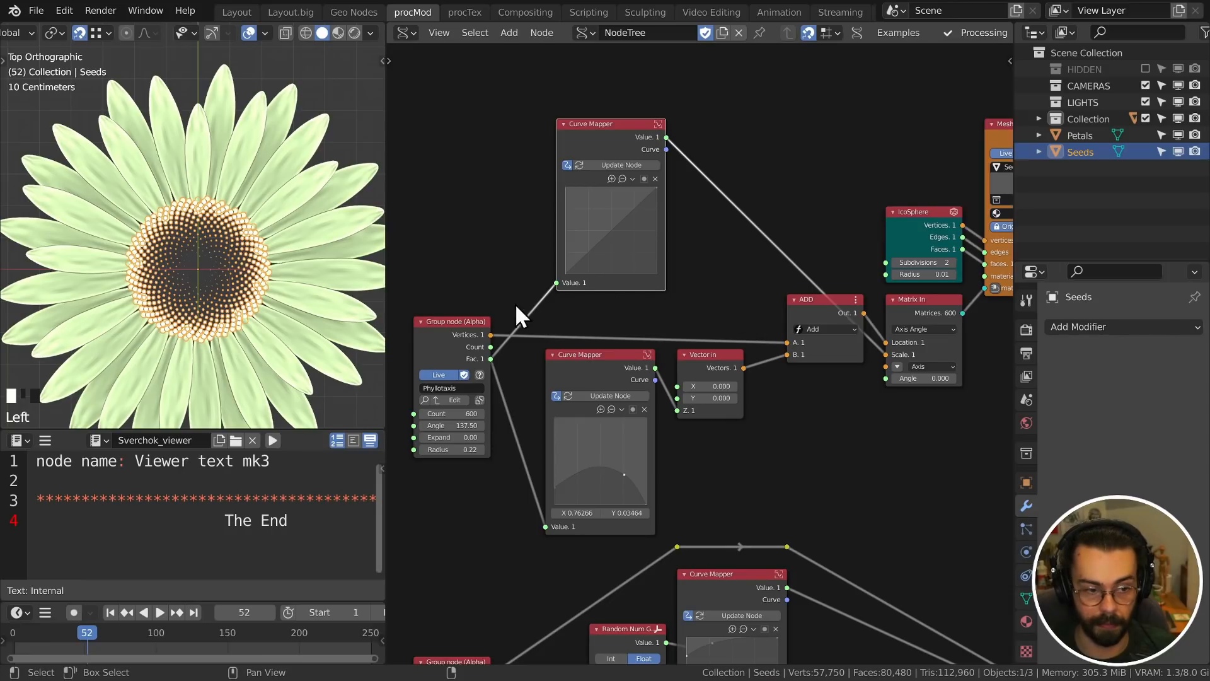
- Raise the scale curve's start point to about Y 0.5, add a point at about X 0.34, Y 0.89, and update the node
scroll(570, 338, "up", 3)
left_click_drag(554, 347, 554, 312)
left_click(613, 155)
left_click_drag(553, 309, 554, 264)
left_click_drag(613, 240, 608, 212)
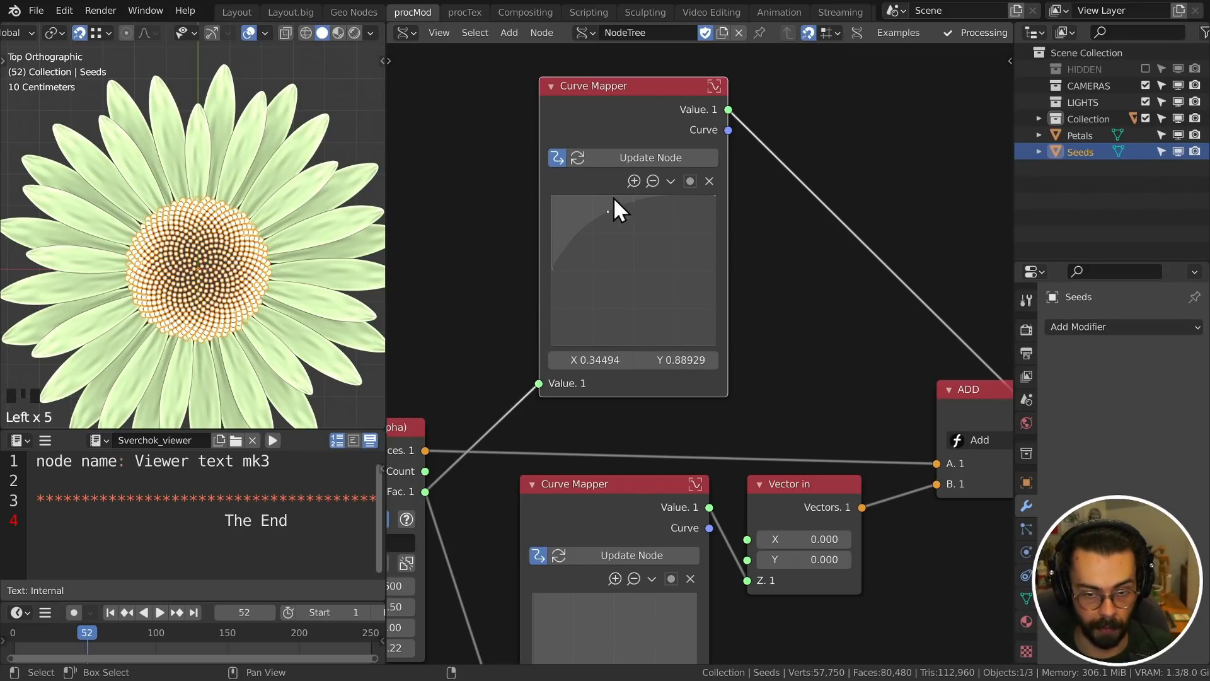
left_click(641, 154)
- Set the seed Phyllotaxis Count to 800
middle_click_drag(498, 361, 816, 258)
left_click(693, 482)
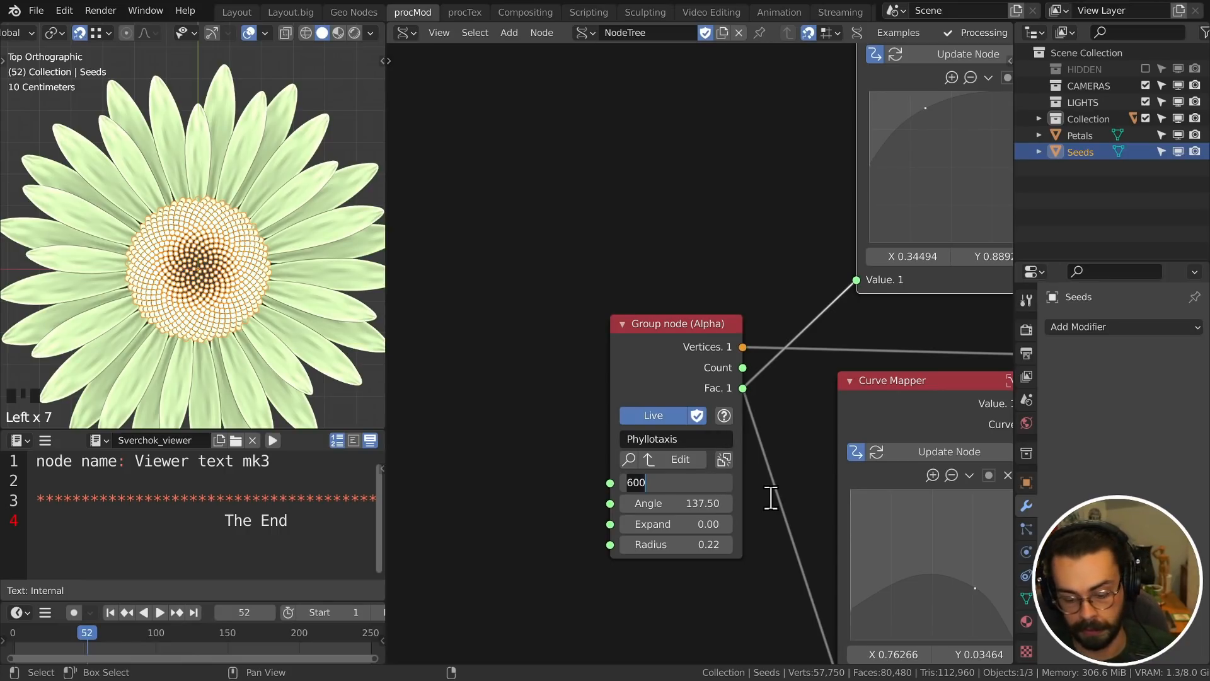
type("800")
key("Return")
scroll(216, 271, "up", 3)
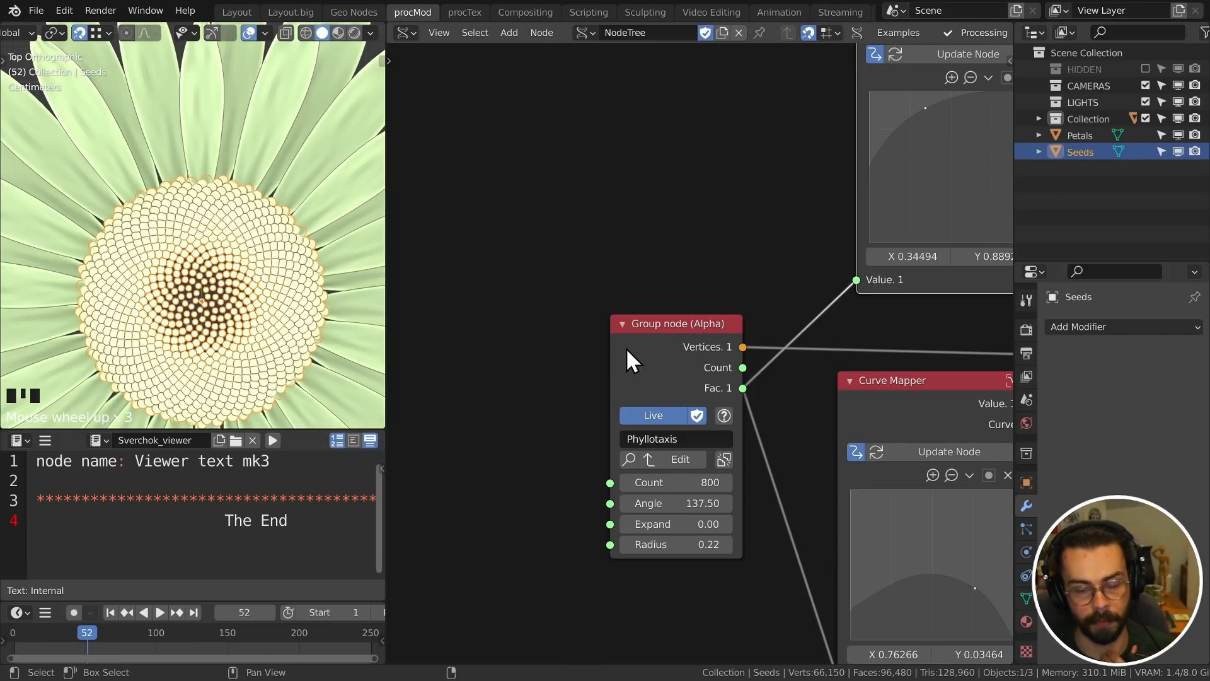
- Inside the seed Phyllotaxis group, change the Squareroot math node's operation to Power y
left_click(681, 361)
key("Tab")
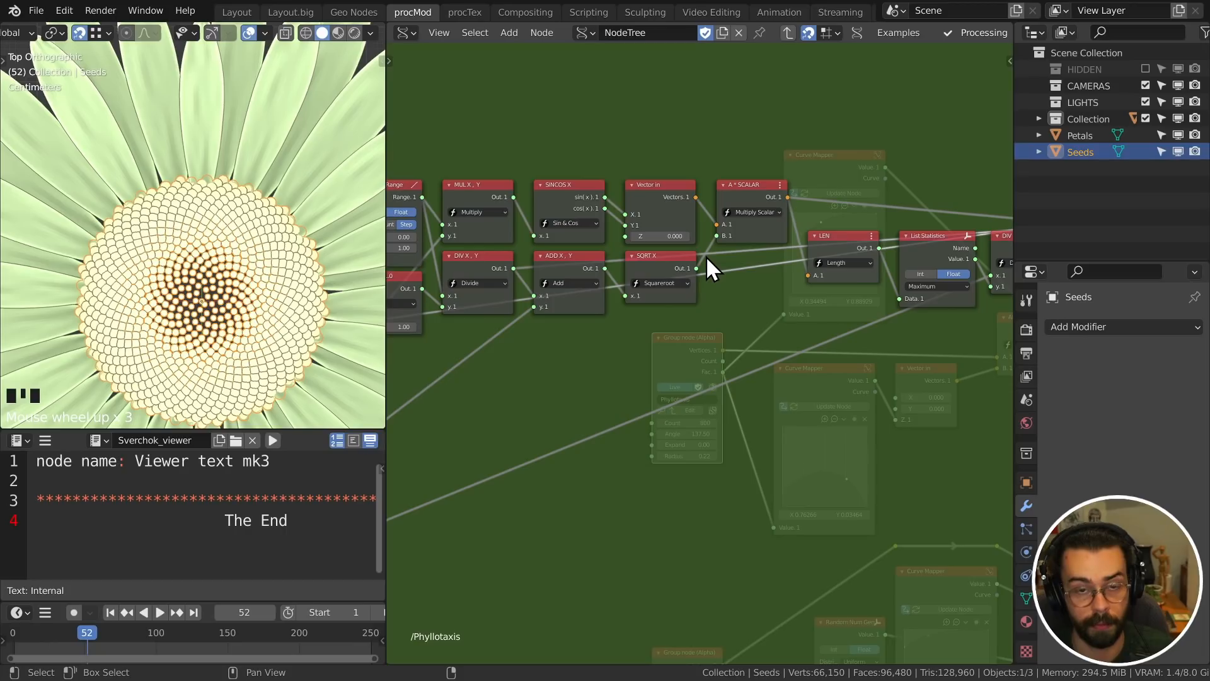
middle_click_drag(730, 307, 913, 318)
scroll(738, 375, "down", 2)
middle_click_drag(739, 375, 791, 348)
left_click(889, 276)
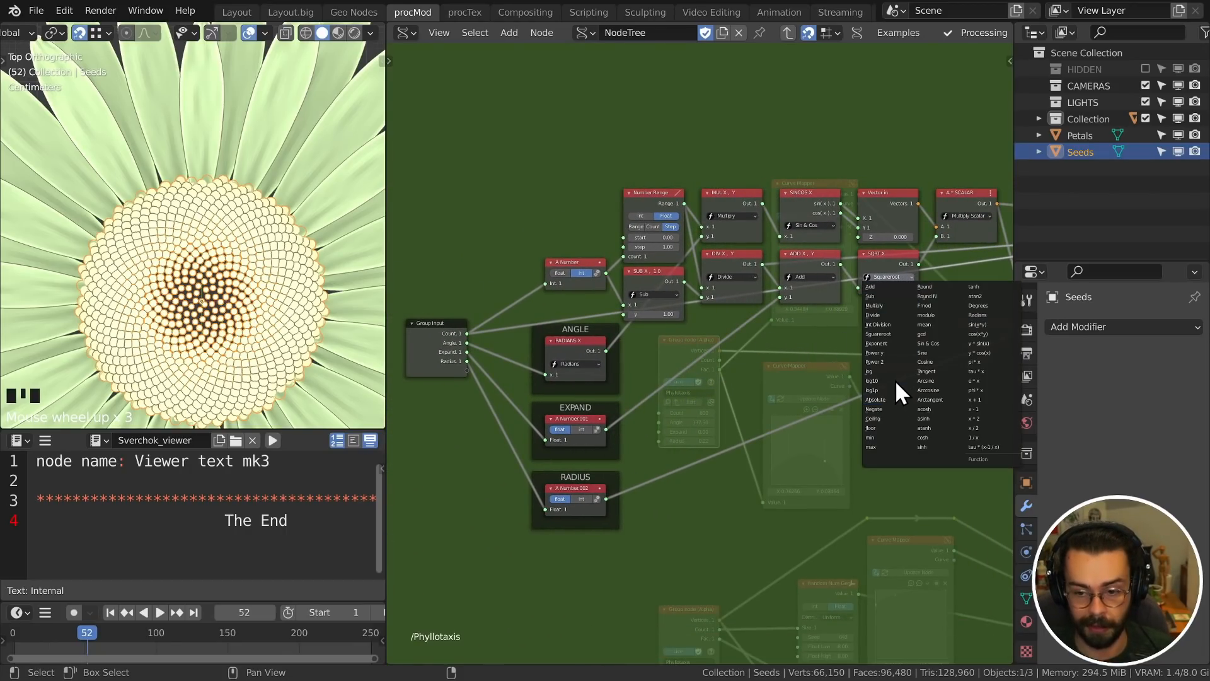
left_click(891, 353)
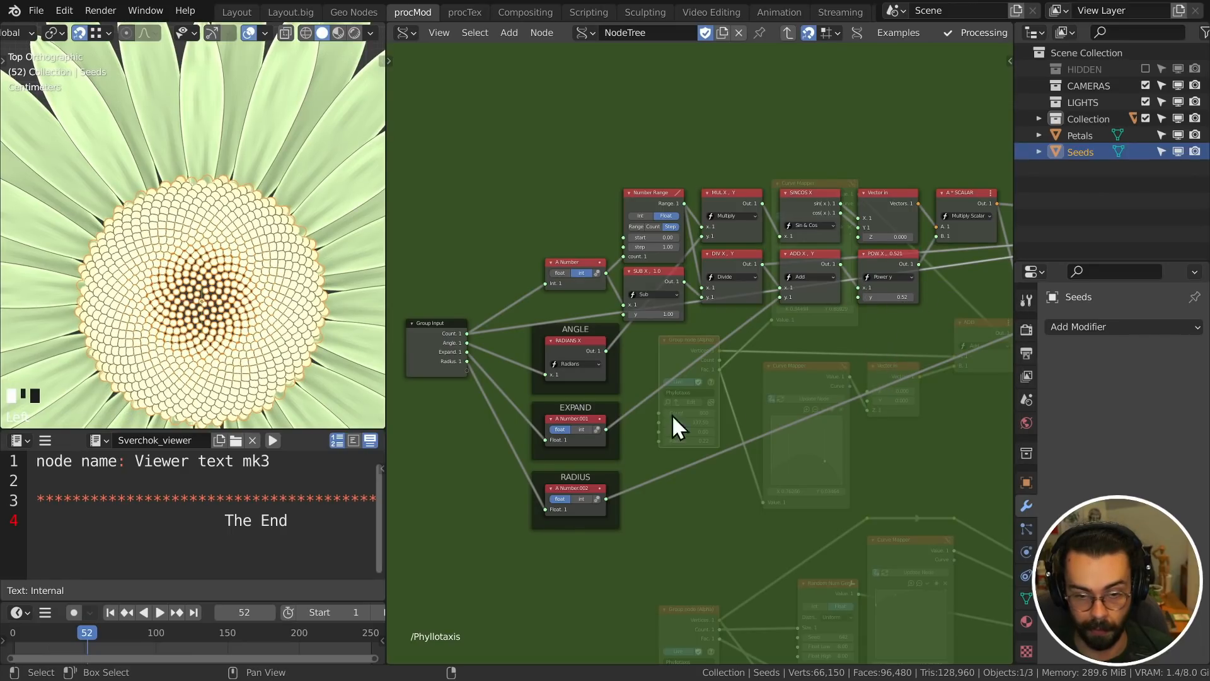
- Expose the power node's y as a group input named Exponent with default value 0.5, and leave the group
left_click_drag(467, 370, 859, 297)
left_click(426, 343)
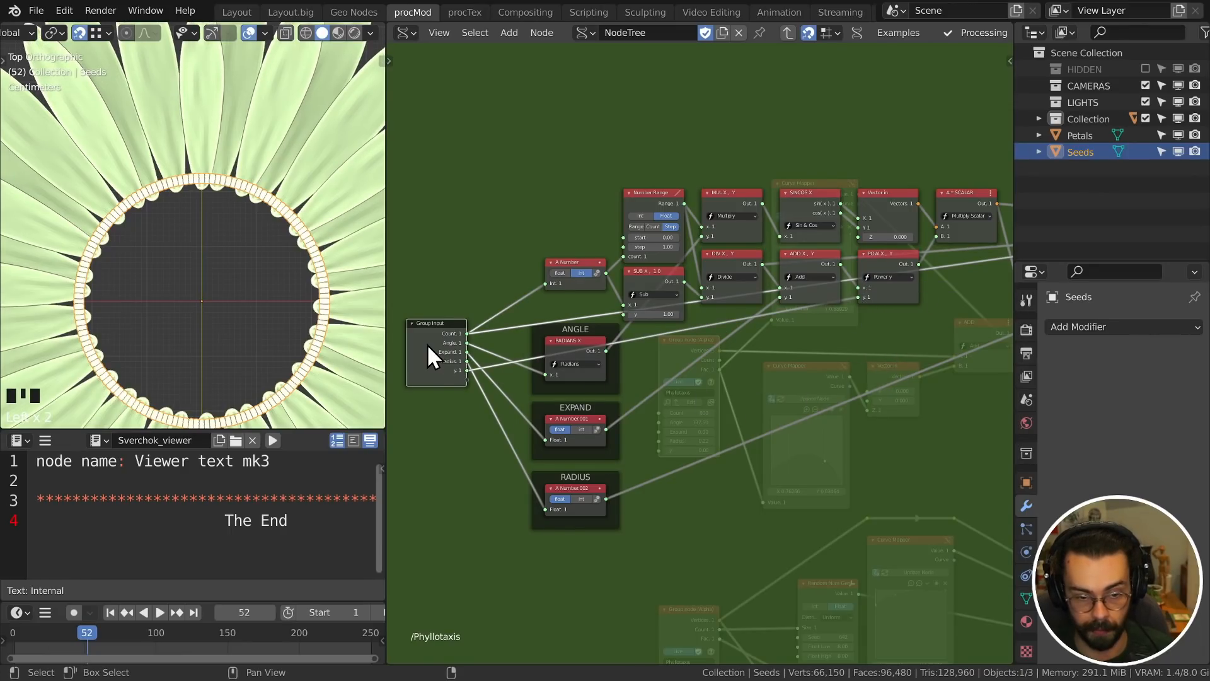
key("n")
left_click(871, 146)
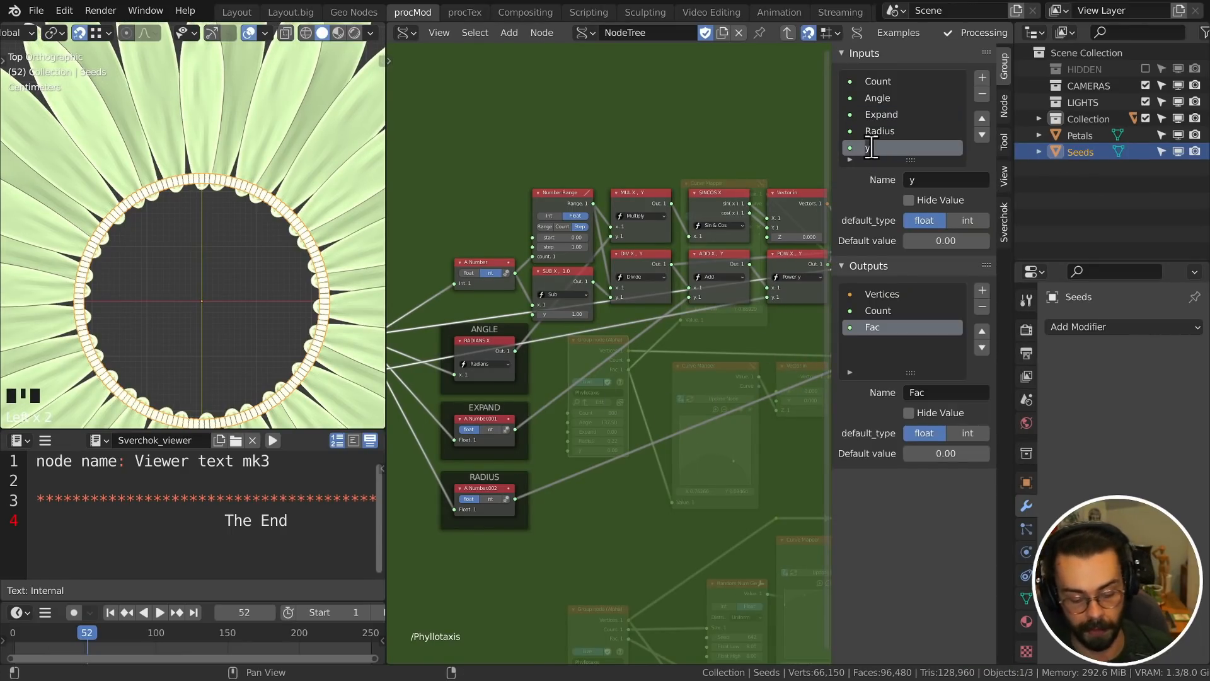
type("Exponent")
key("Return")
left_click(930, 240)
type("0.0.5")
key("Return")
key("n")
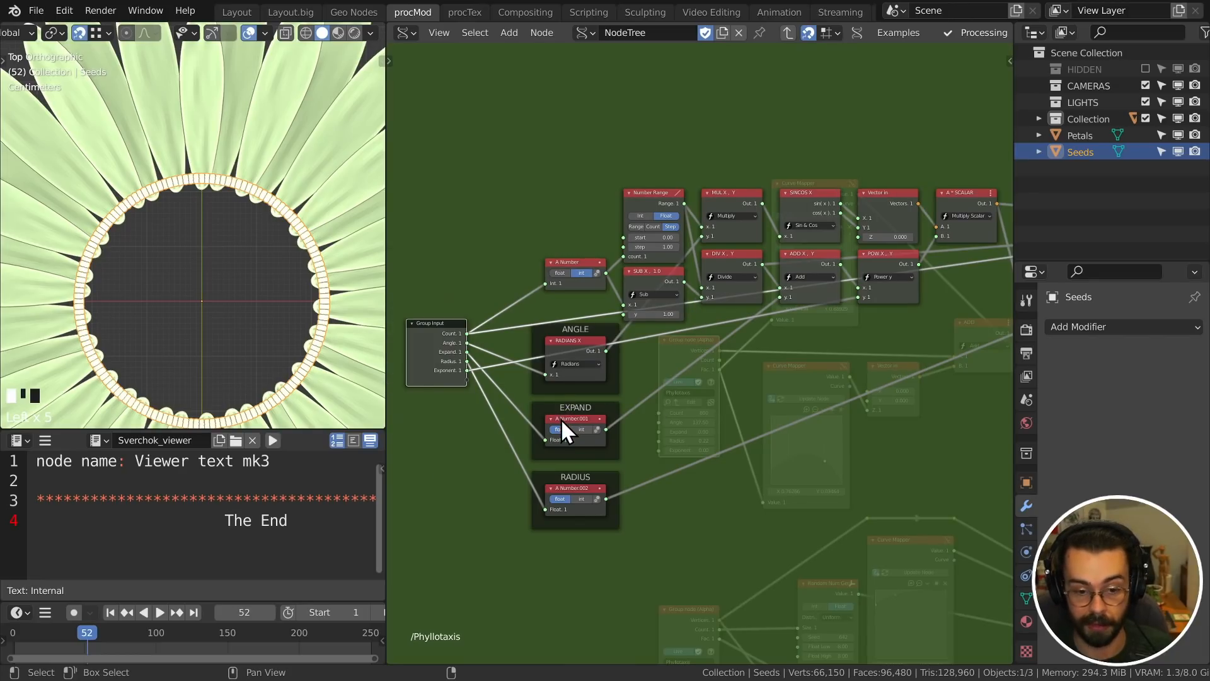
key("Tab")
- Raise the seed Phyllotaxis node's Exponent to 0.65
scroll(630, 321, "up", 4)
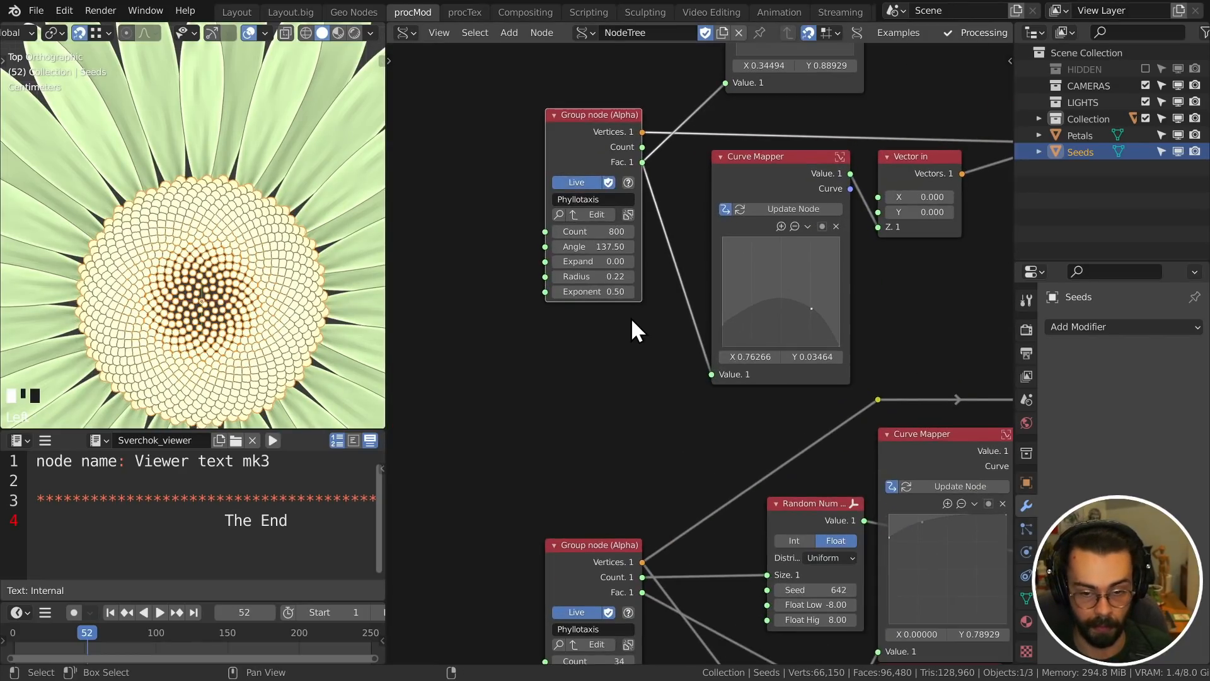
left_click(678, 347)
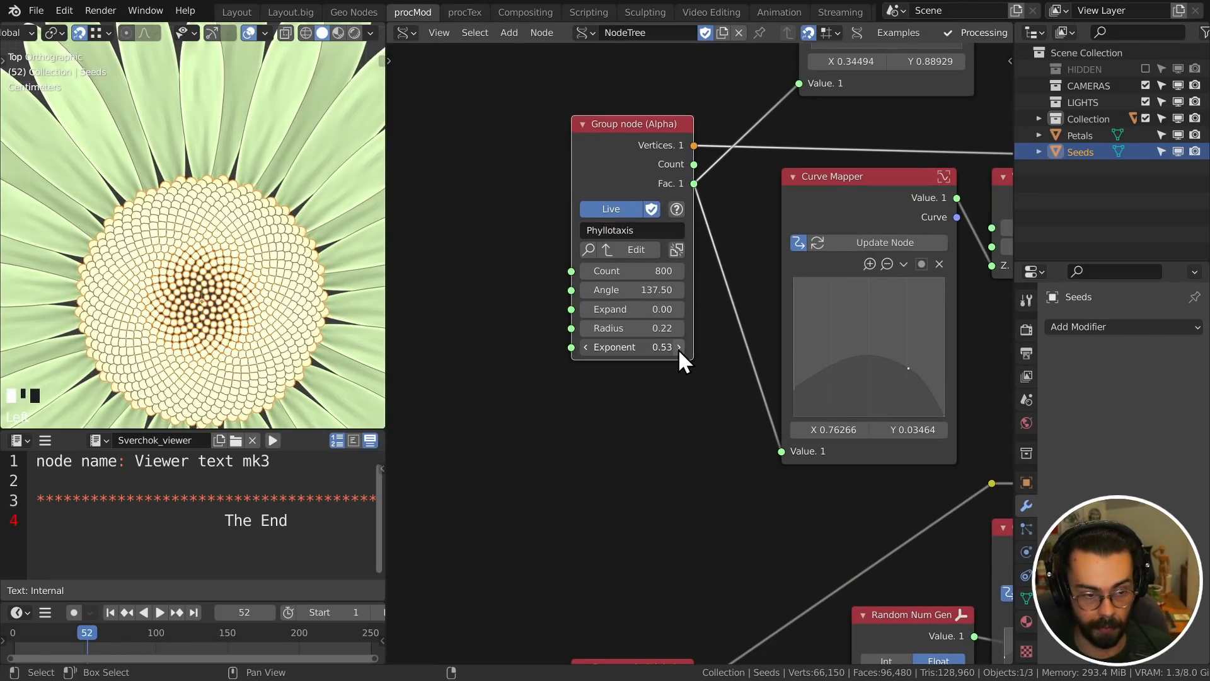
left_click(679, 347)
left_click(678, 347)
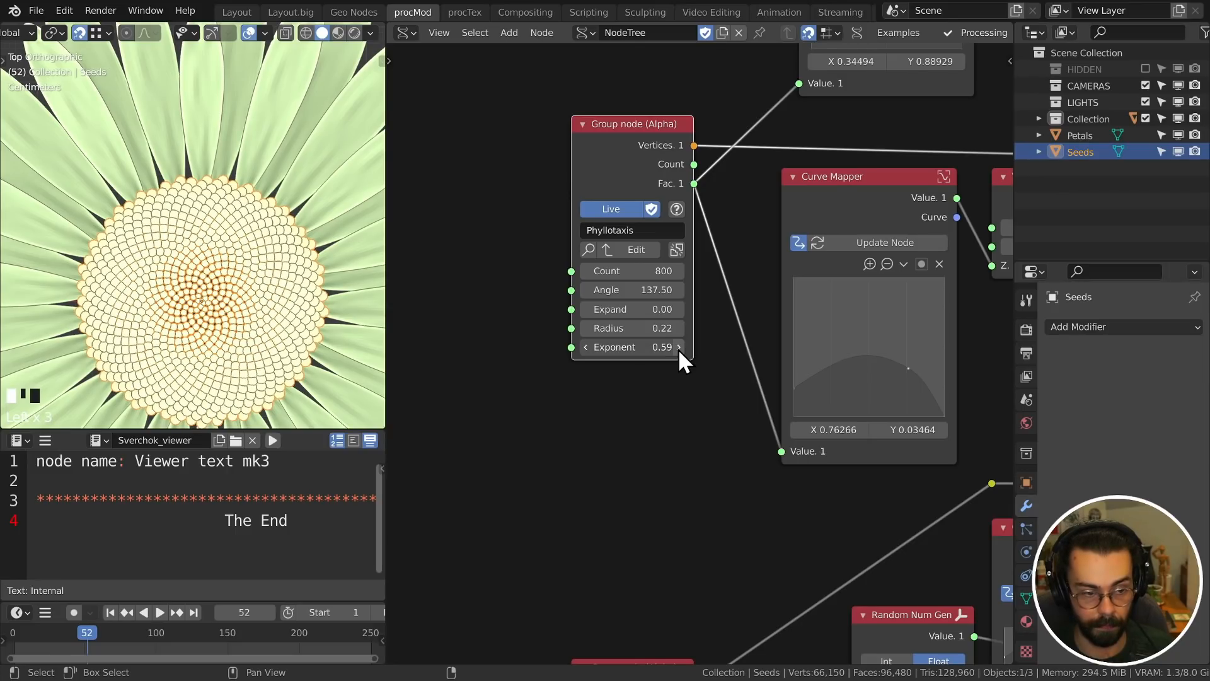
left_click(678, 347)
left_click(678, 348)
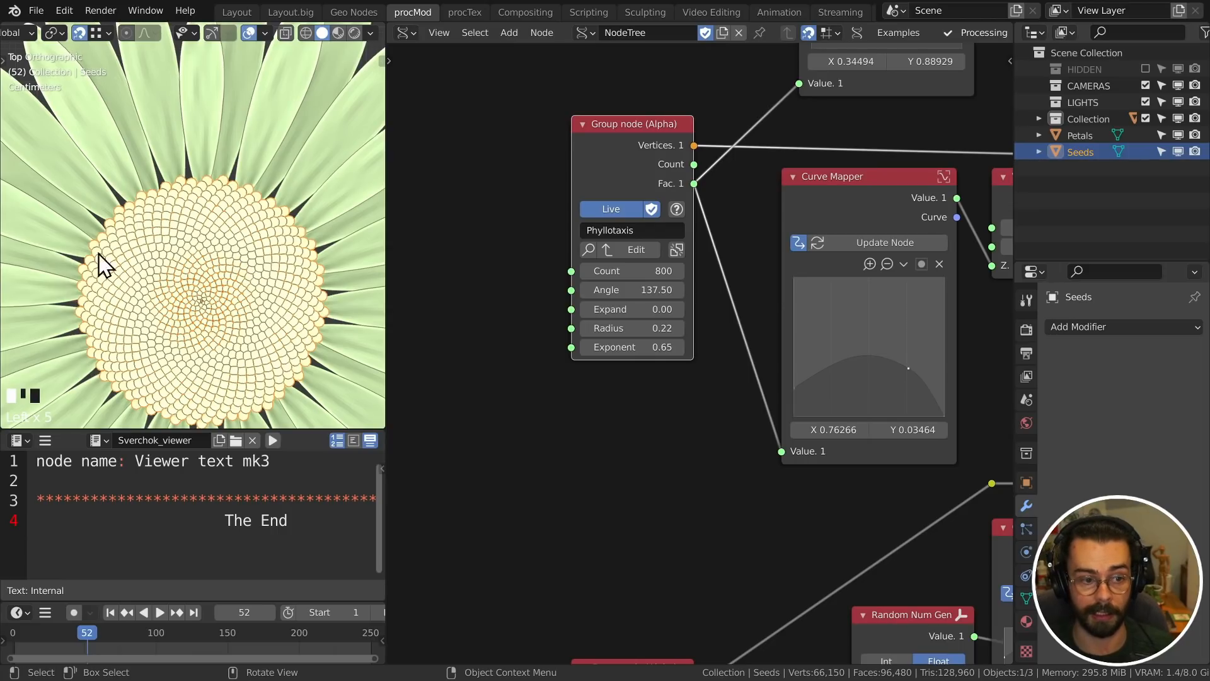
- Move the seed scale curve's middle point to about X 0.27, Y 0.79
middle_click_drag(236, 291, 289, 134)
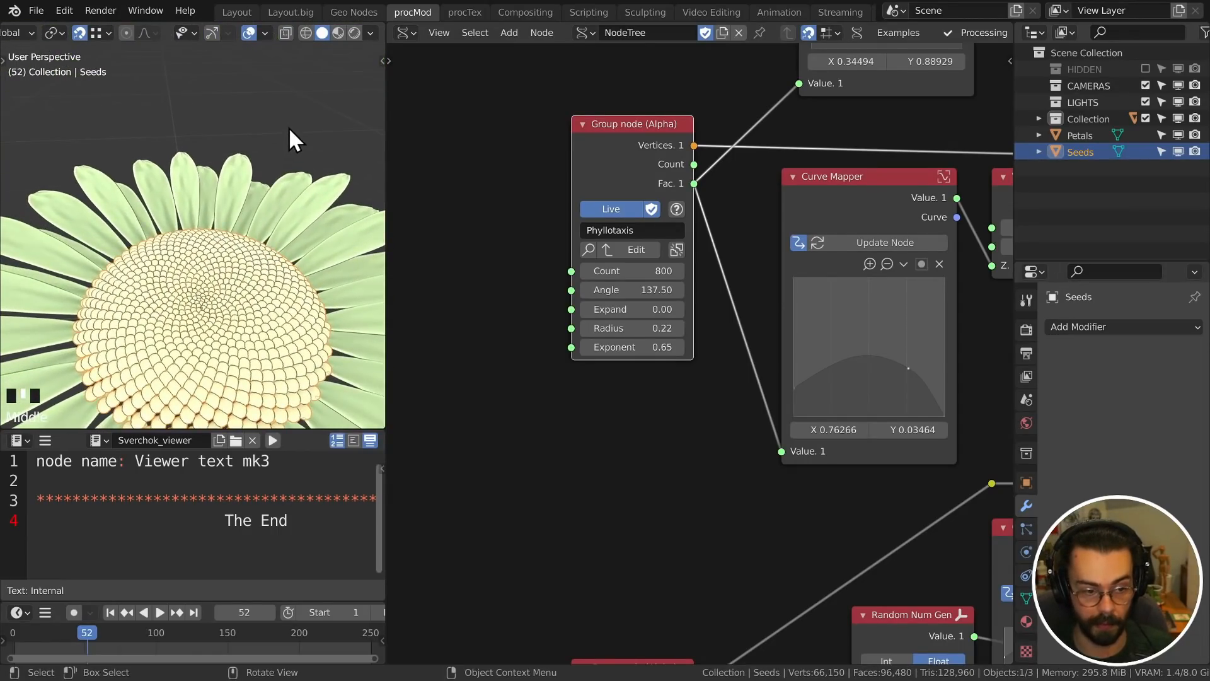
left_click(288, 134)
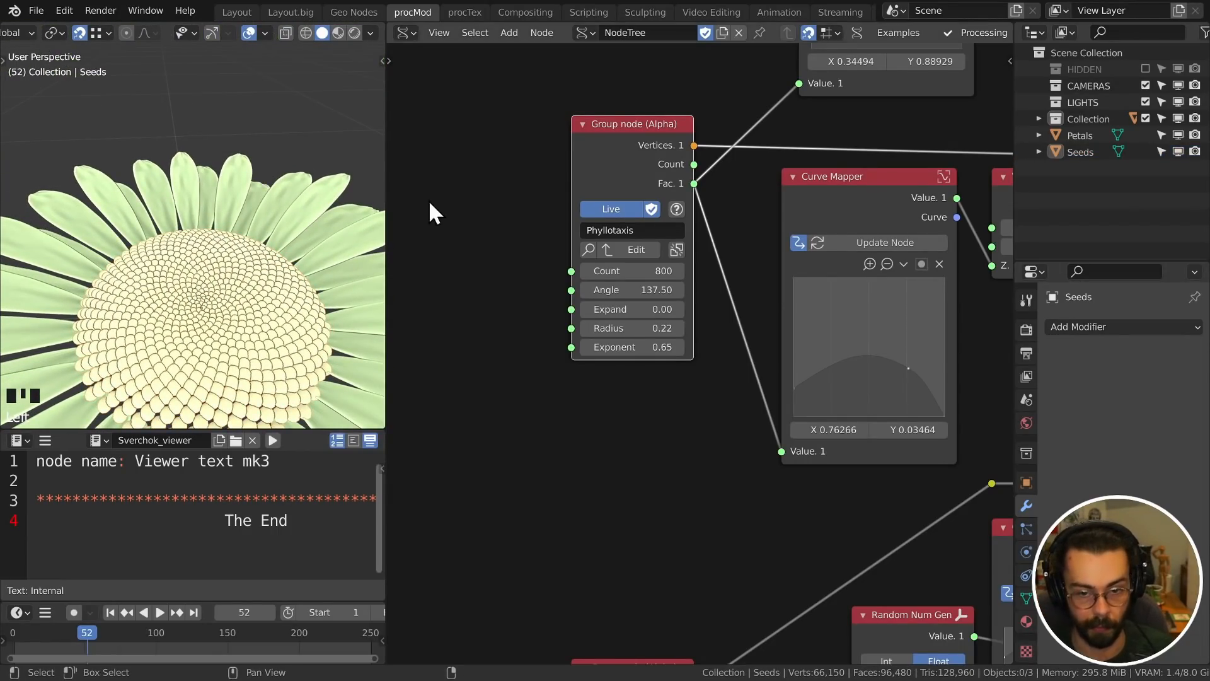
scroll(561, 236, "down", 6)
middle_click_drag(301, 291, 255, 230)
scroll(213, 255, "up", 2)
scroll(212, 268, "up", 2)
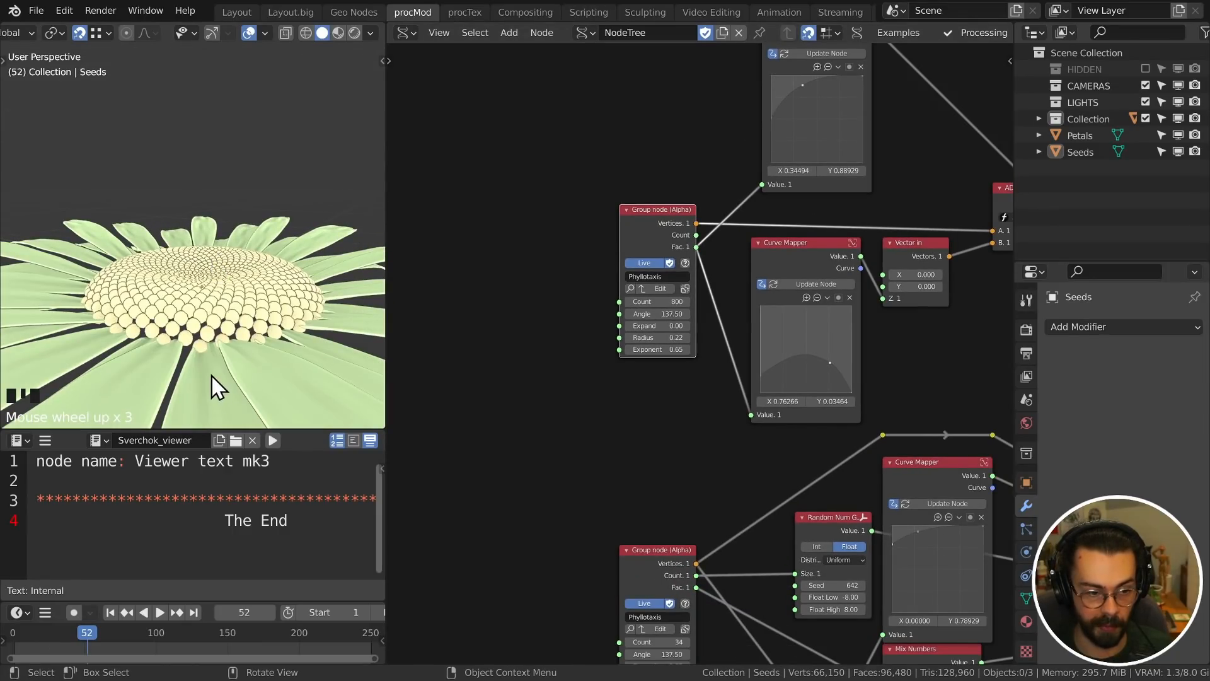
middle_click_drag(773, 196, 695, 331)
scroll(695, 331, "up", 2)
mouse_move(728, 201)
left_mouse_down()
mouse_move(730, 219)
mouse_move(721, 210)
left_mouse_up()
middle_click_drag(253, 296, 221, 334)
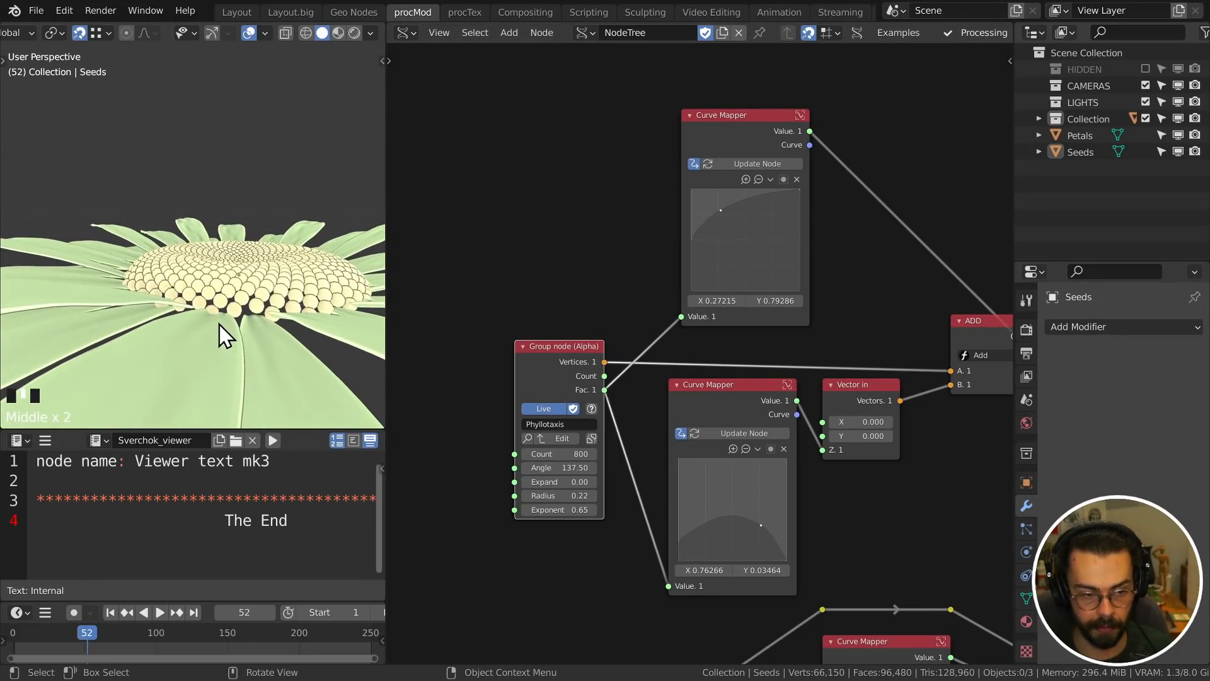
- Insert a vector math node set to Add between the petal Phyllotaxis vertices and Matrix In's Location
scroll(688, 319, "down", 3)
middle_click_drag(693, 317, 551, 219)
middle_click_drag(800, 404, 811, 260)
scroll(602, 376, "up", 2)
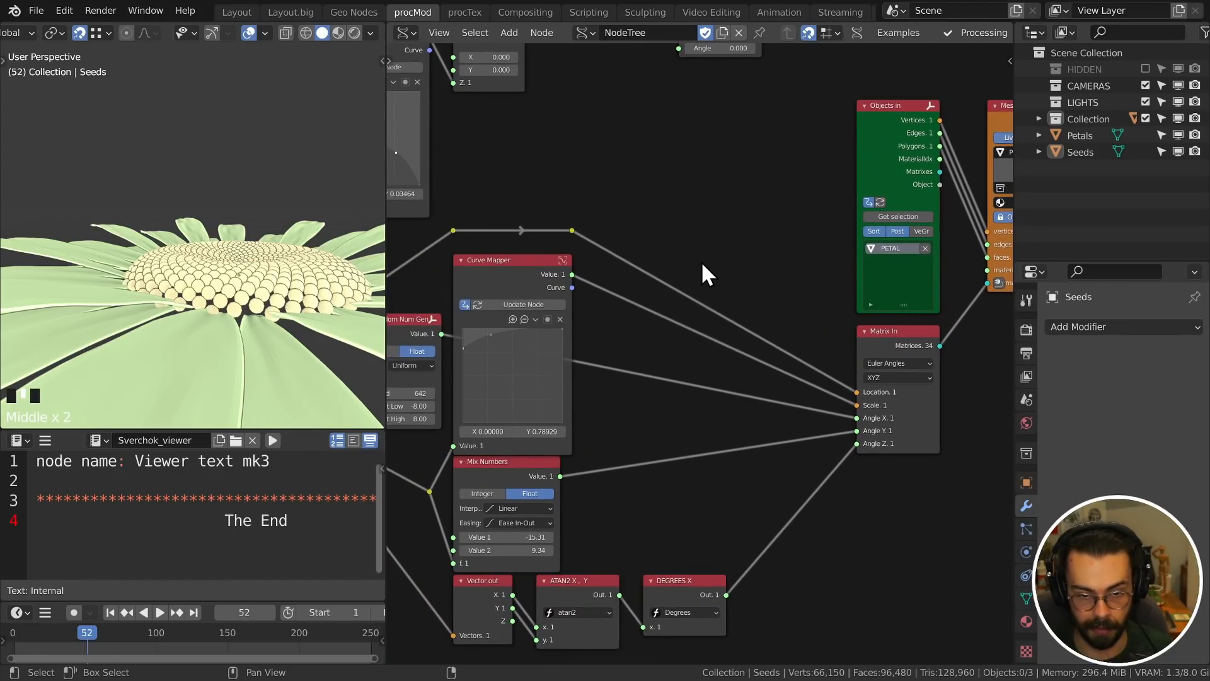
key("shift+a")
mouse_move(622, 291)
left_click(808, 346)
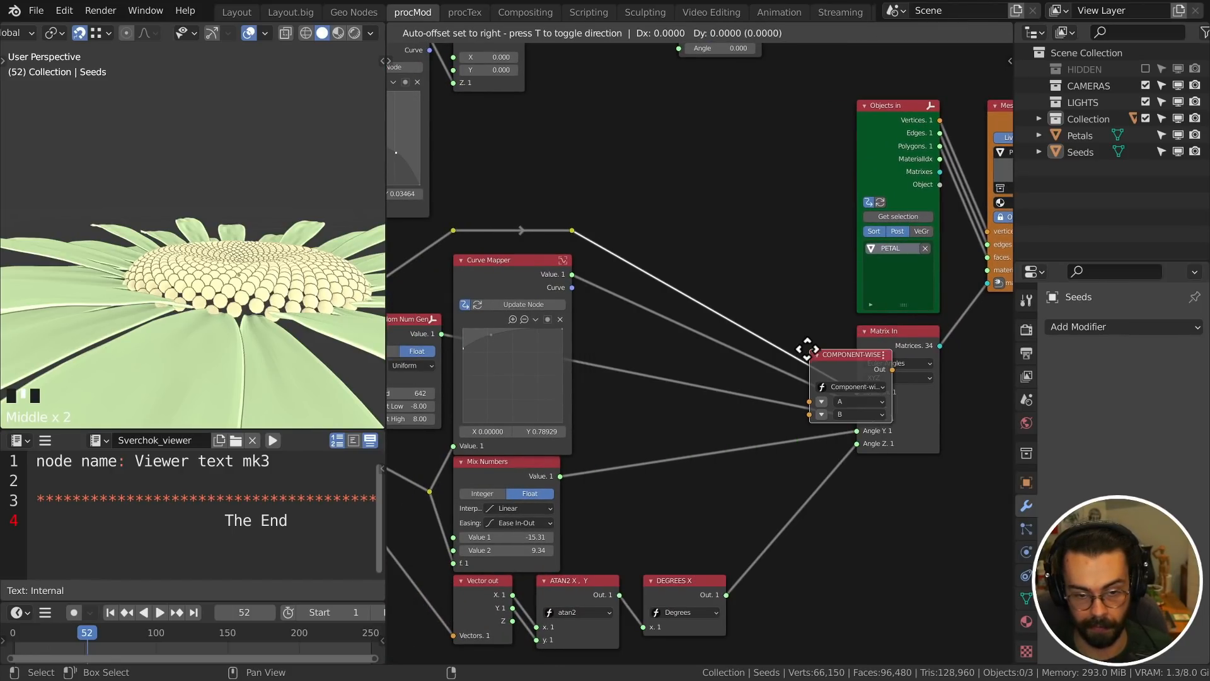
left_click(678, 227)
left_click(719, 268)
left_click(713, 298)
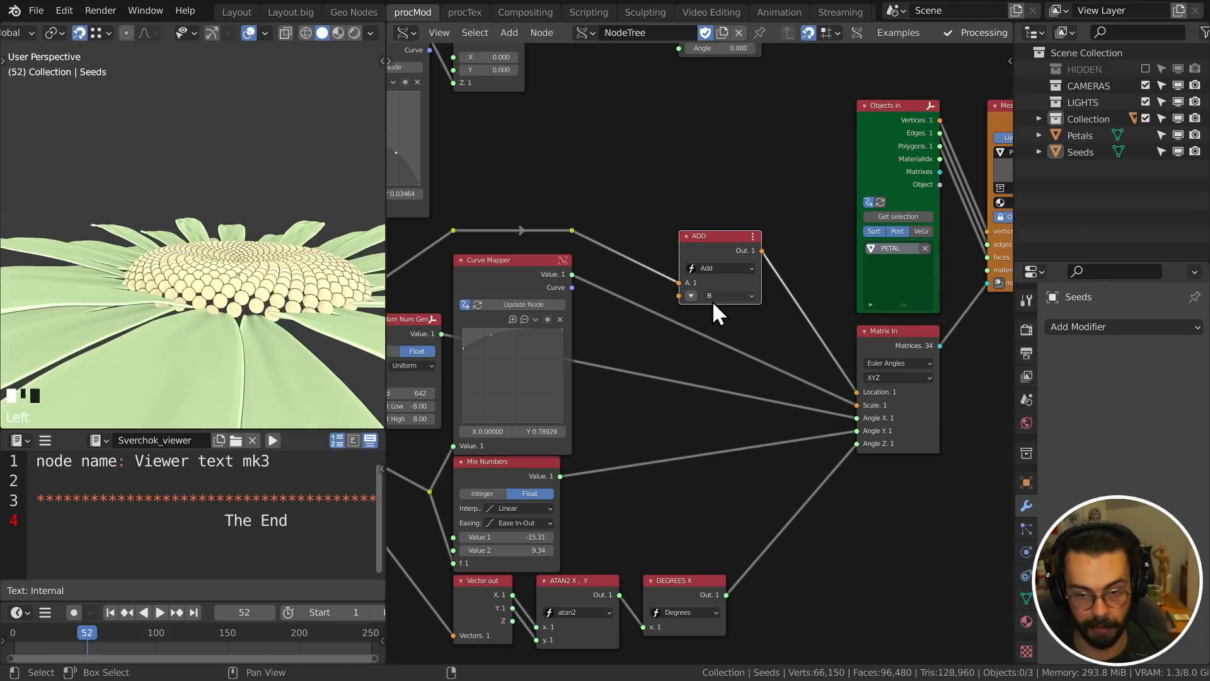
- Expand the petal Add node's B vector and set its Z to 0.01 to lift the petals
left_click(693, 297)
left_click(733, 319)
type(".0")
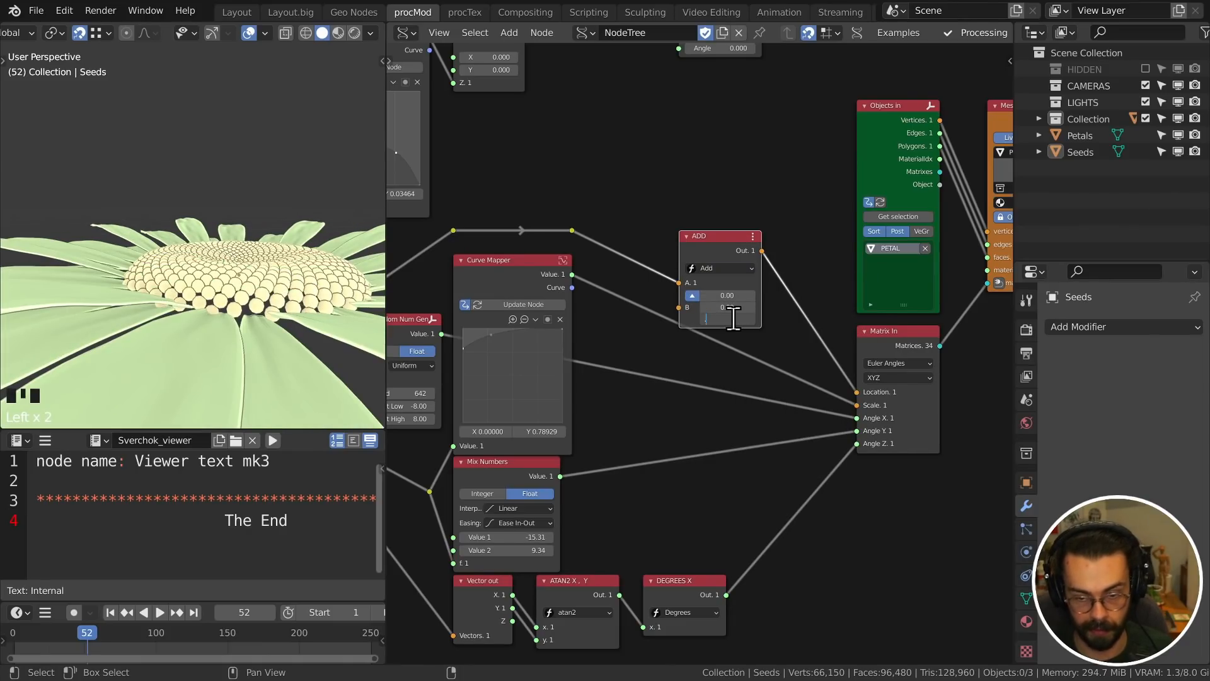
type("1")
key("Return")
scroll(230, 244, "down", 2)
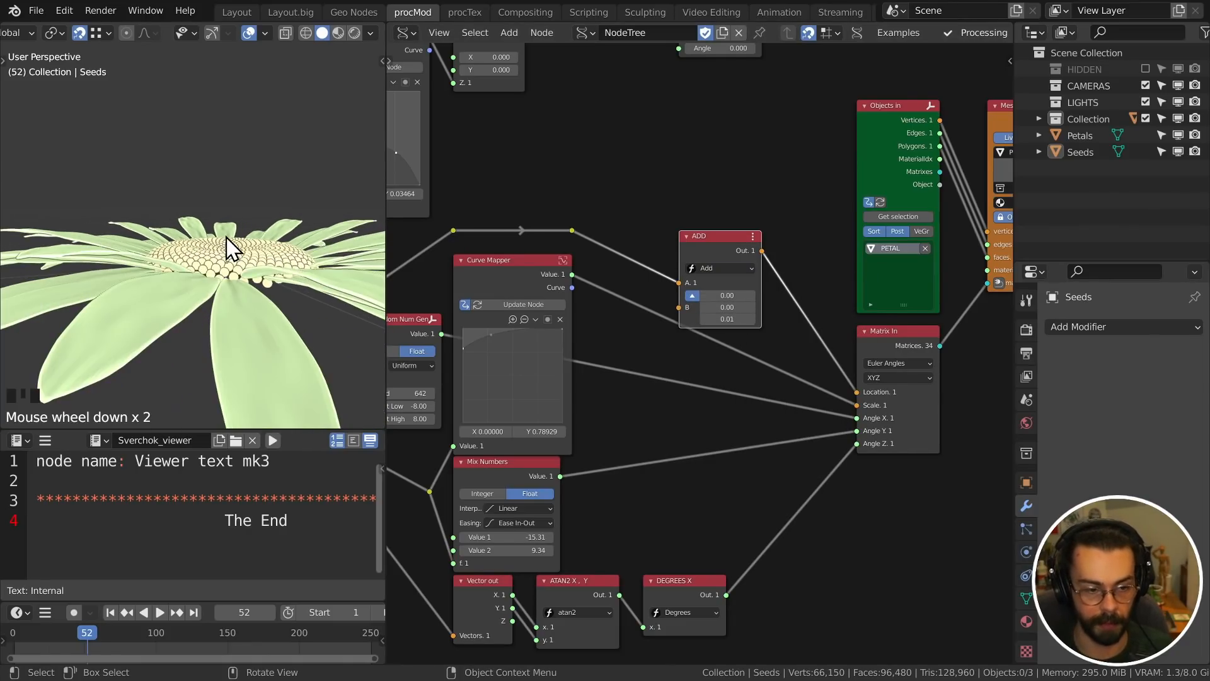
middle_click_drag(230, 243, 187, 359)
- Move all the seed nodes so they sit neatly above the petal node setup
middle_click_drag(286, 299, 217, 195)
scroll(278, 200, "down", 5)
scroll(205, 246, "up", 5)
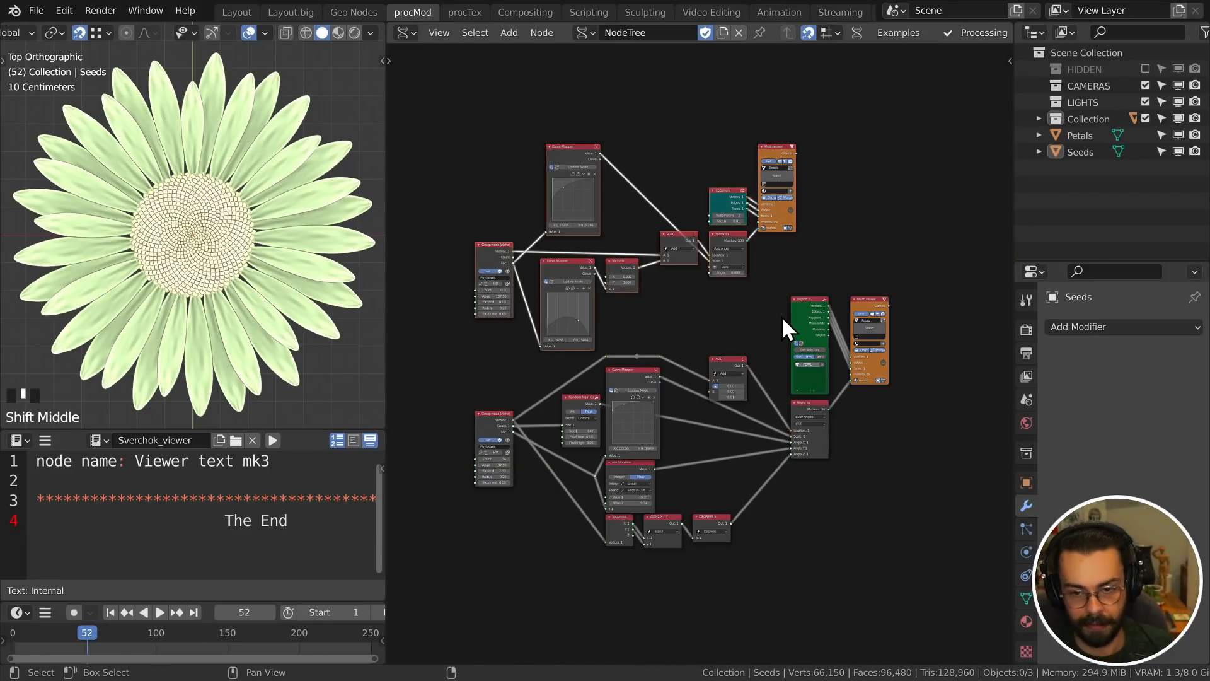
key("g")
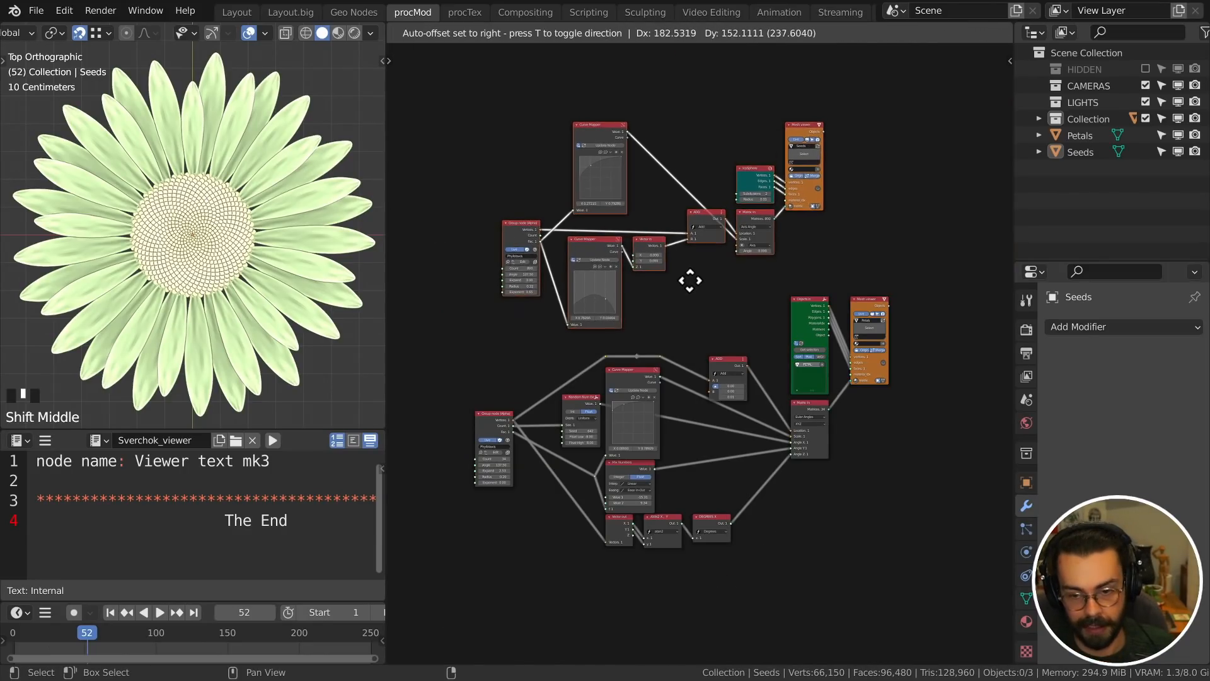
left_click(724, 291)
key("g")
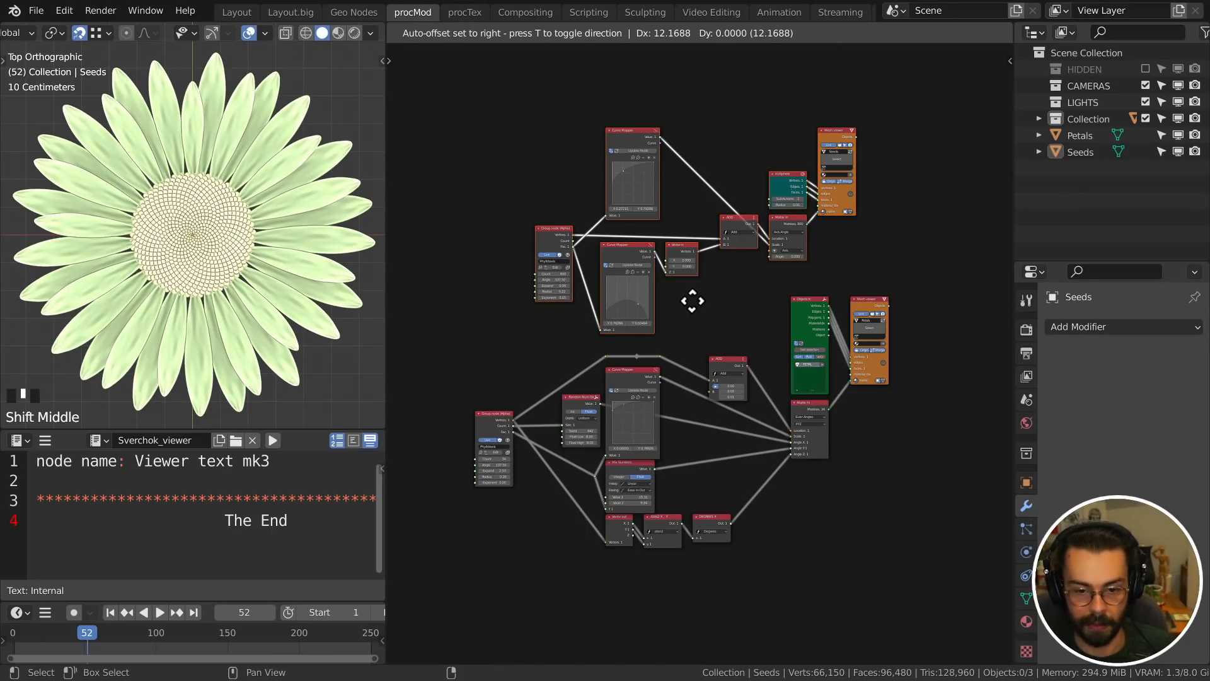
left_click(697, 301)
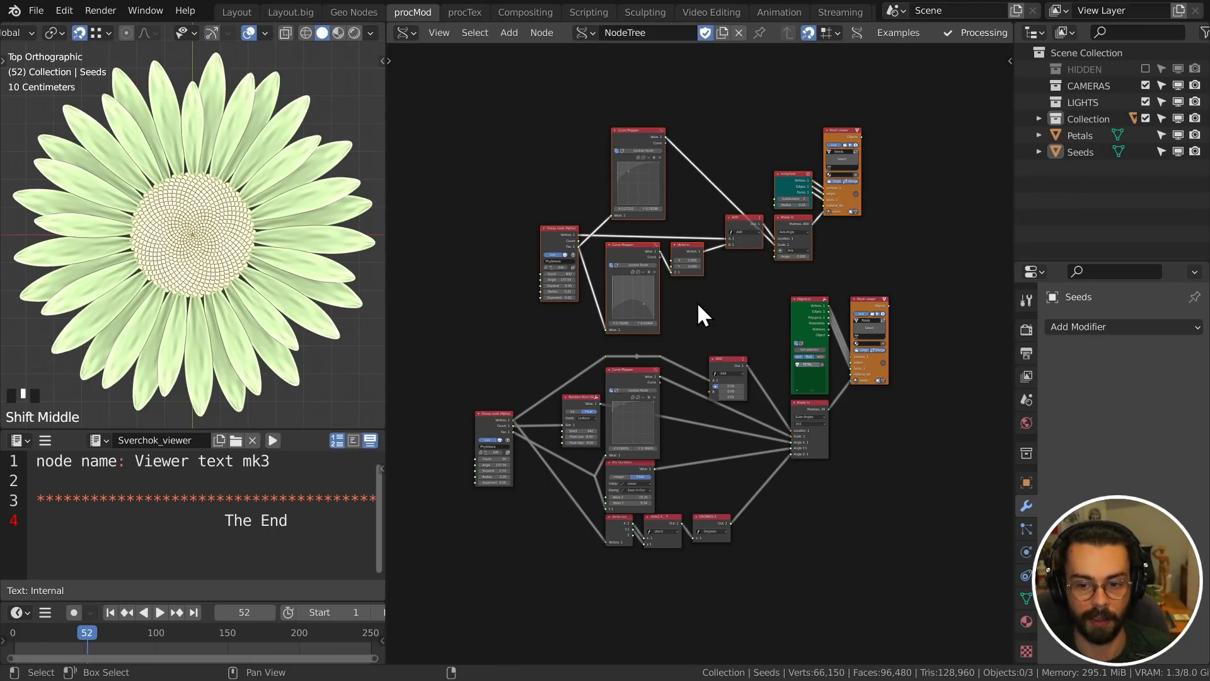
- Examine the ungrouped Phyllotaxis math nodes below the petal setup
scroll(698, 301, "down", 2)
middle_click_drag(670, 481, 727, 248, "shift")
scroll(704, 312, "up", 1)
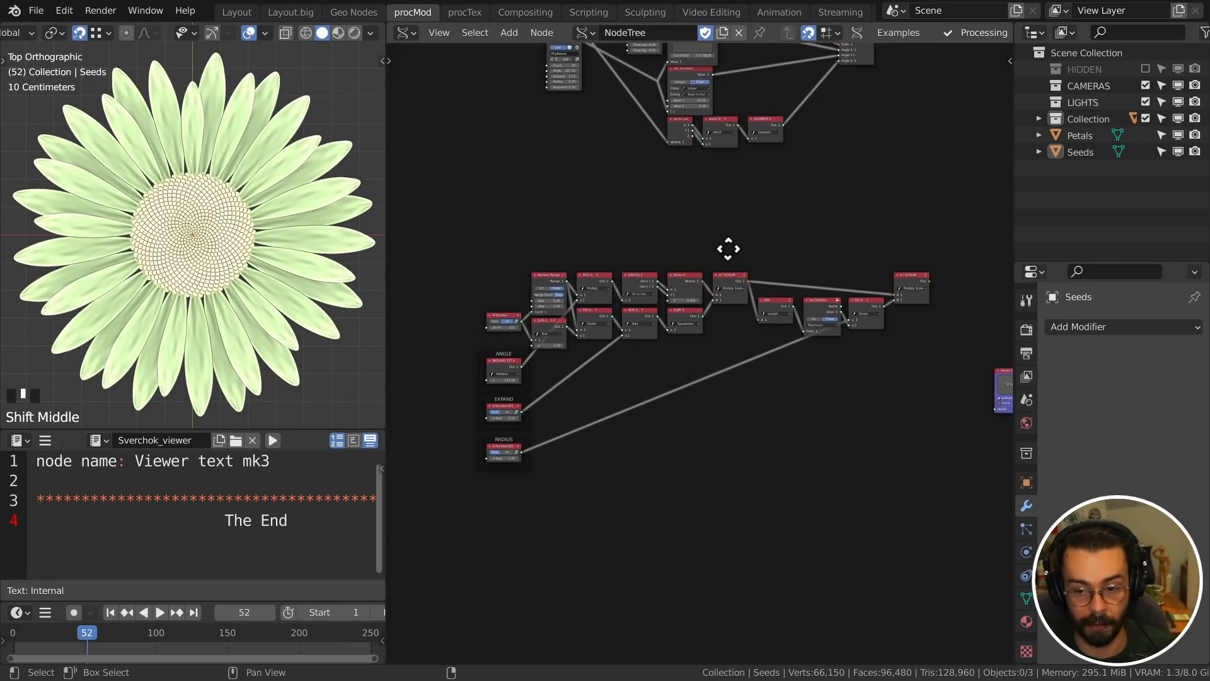
scroll(728, 252, "up", 2)
scroll(704, 301, "up", 1)
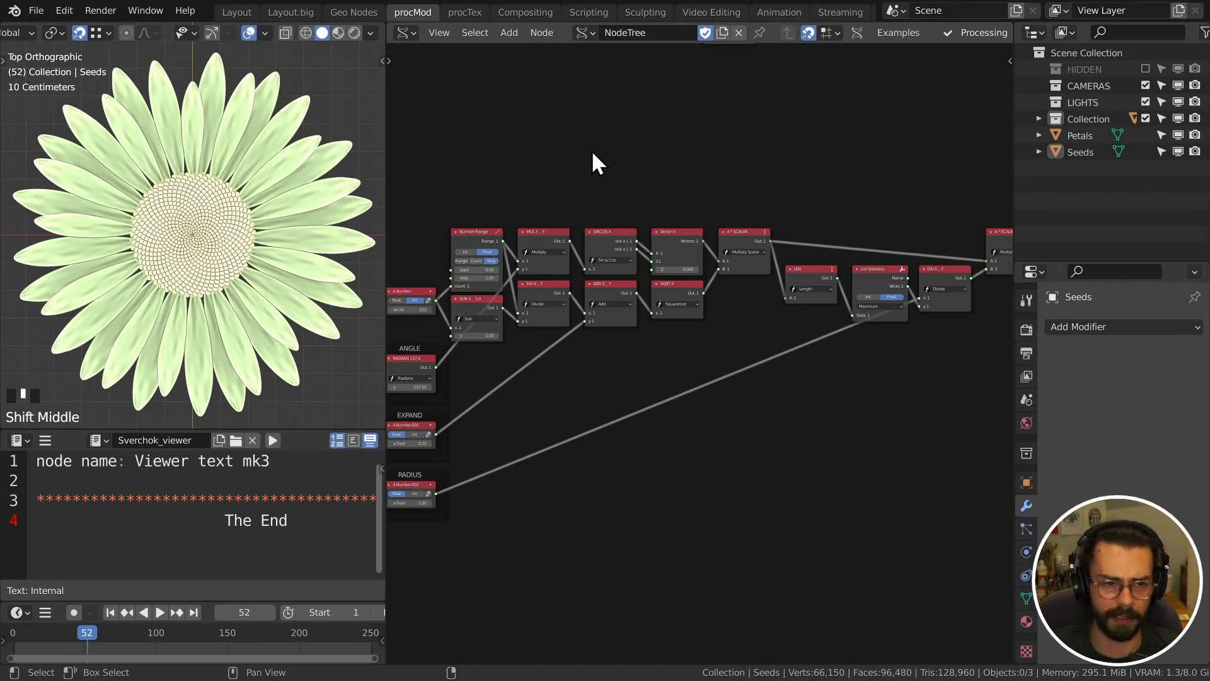
- In the Geo Nodes workspace, add a plane and move it away from the flower
left_click(356, 13)
left_click(633, 239)
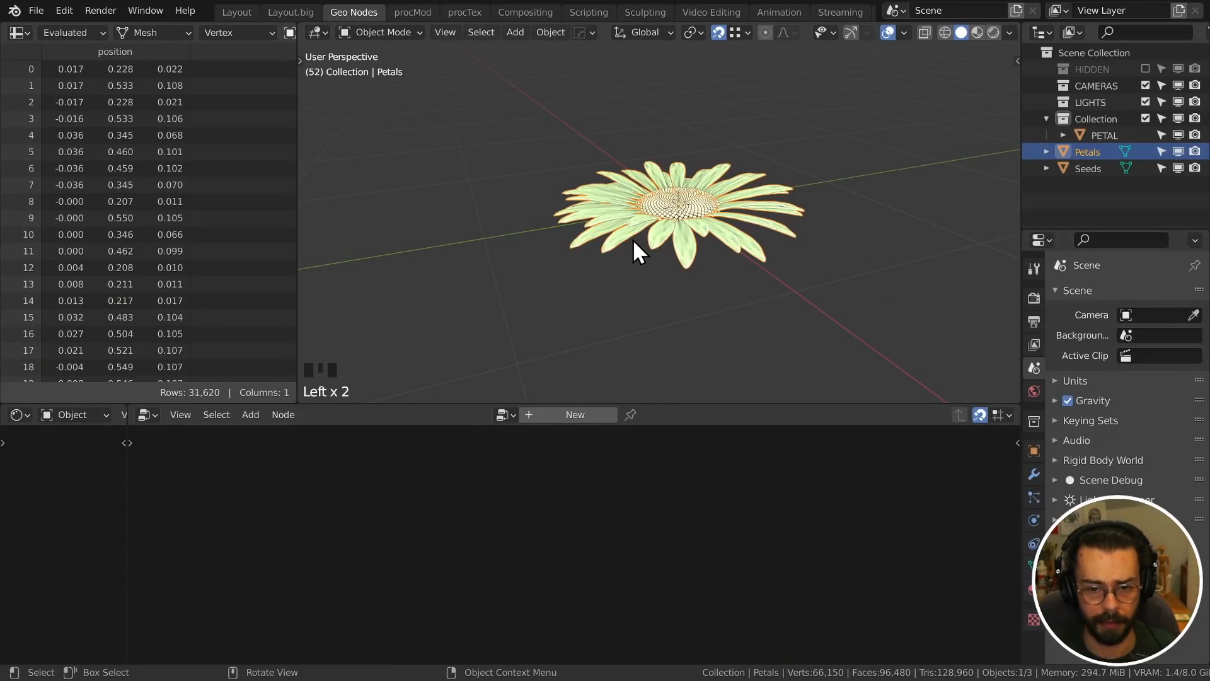
key("shift+a")
mouse_move(494, 202)
left_click(616, 206)
key("g")
left_click(384, 144)
- Give the plane a geometry node tree with the ETK_PHYLLOTAXIS group feeding Group Output, and open that group
left_click(577, 414)
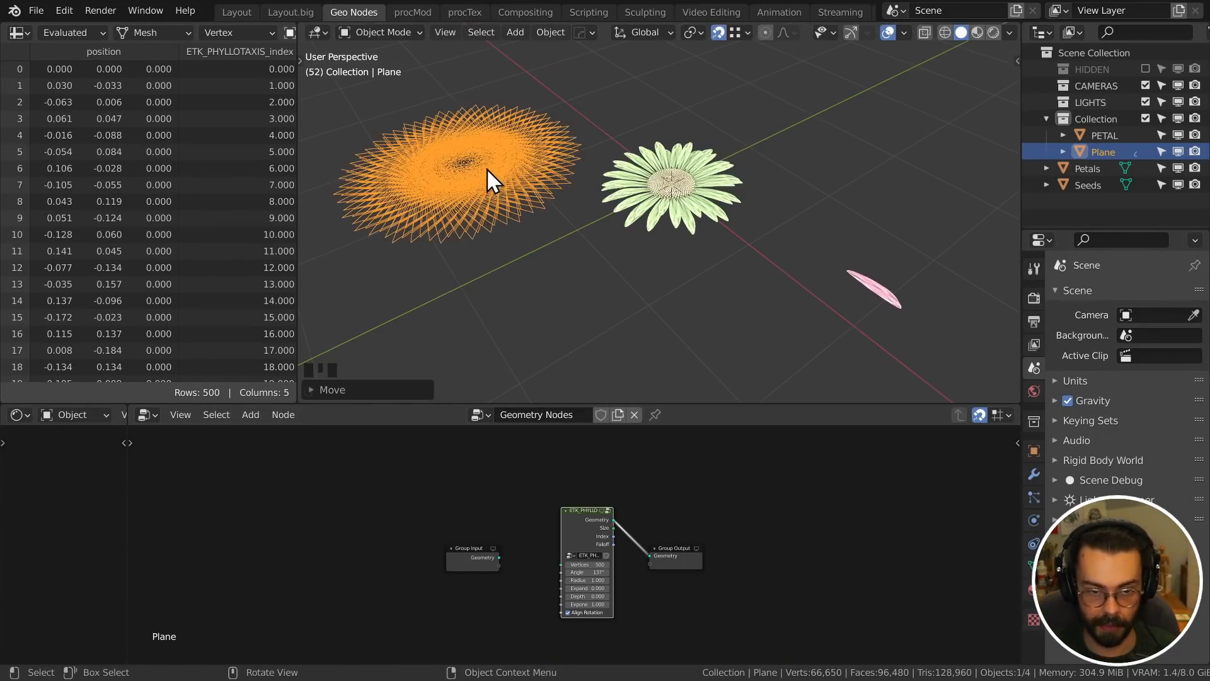
key("Tab")
scroll(577, 507, "down", 1)
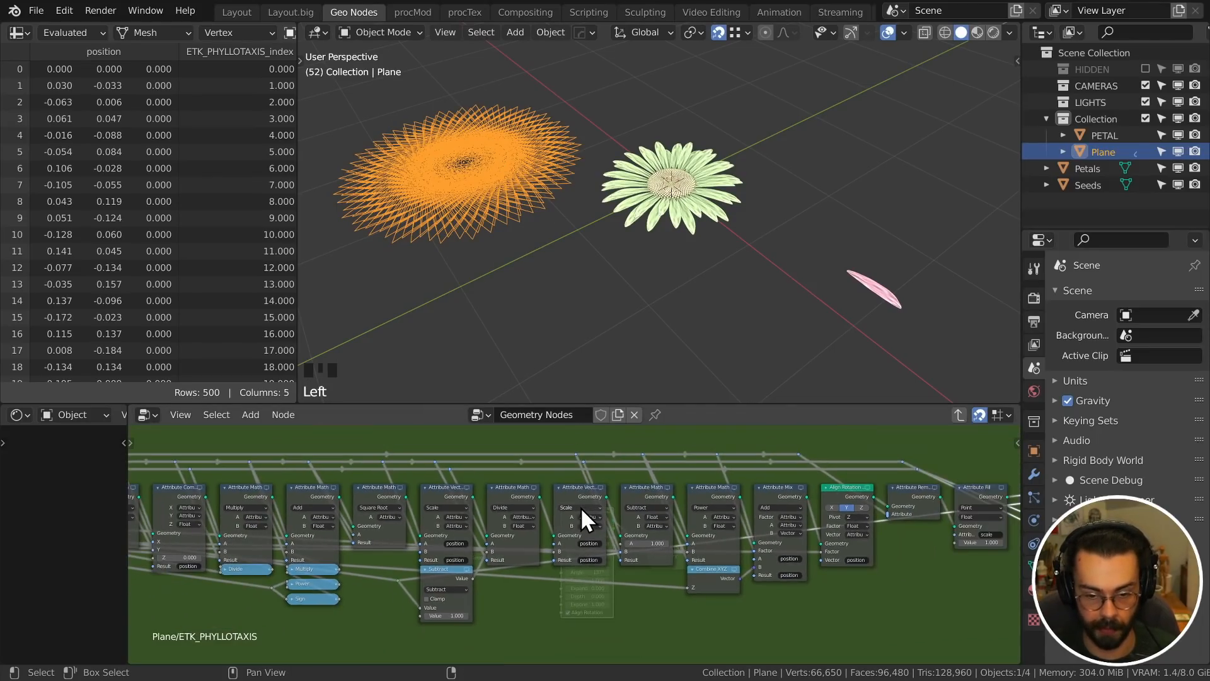
- Maximize the node editor and examine the full ETK_PHYLLOTAXIS chain from the String nodes to Group Output
key("ctrl+space")
scroll(554, 419, "down", 2)
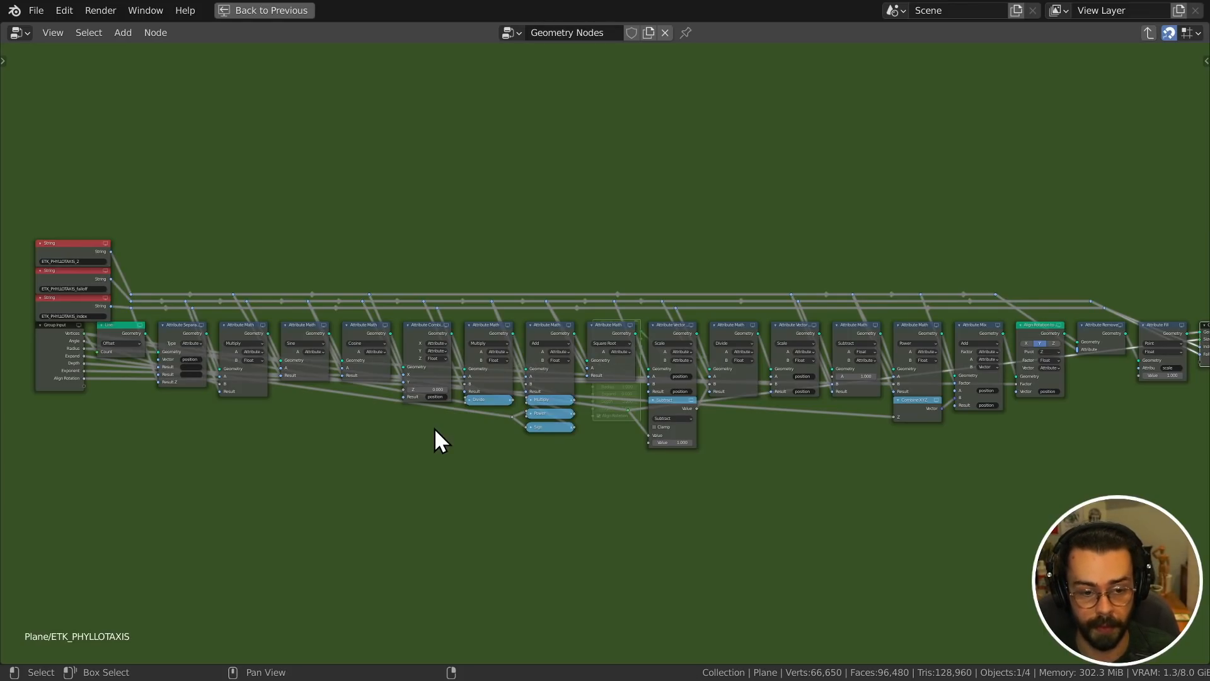
scroll(566, 414, "up", 1)
middle_click_drag(389, 440, 339, 411)
middle_click_drag(1114, 333, 1008, 354)
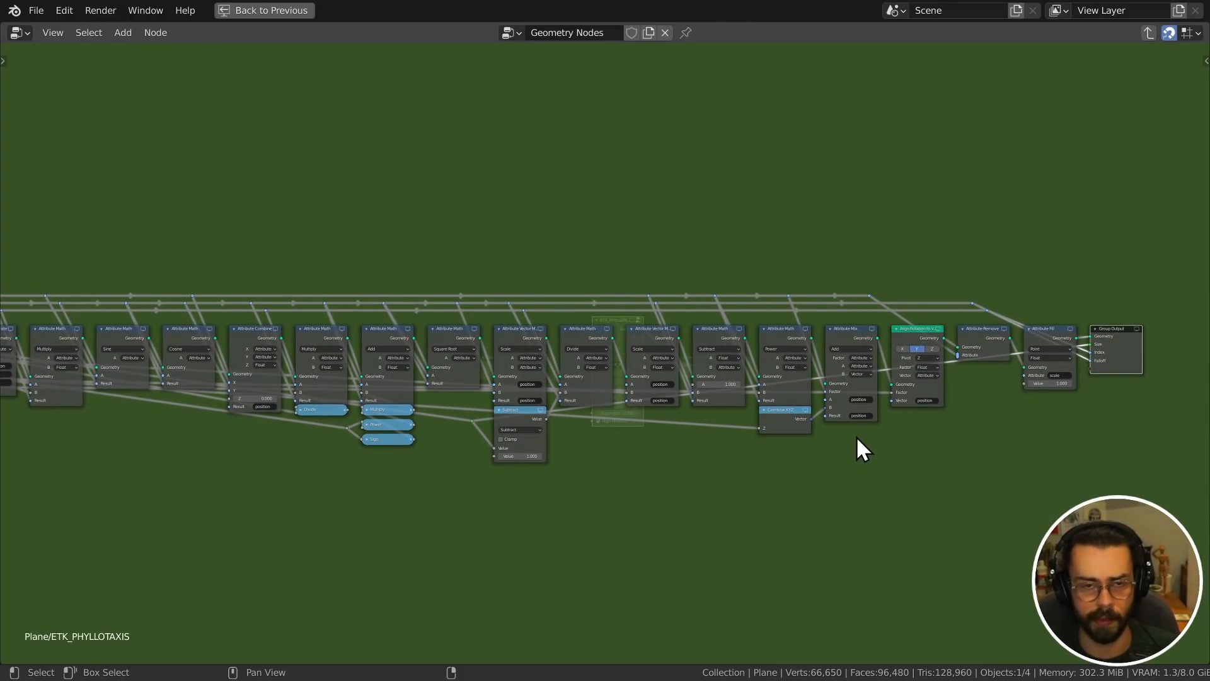
middle_click_drag(398, 501, 671, 508)
- Examine how the attribute-name strings feed the Multiply, Sine and Cosine Attribute Math nodes, and restore the editor layout
scroll(544, 464, "up", 4)
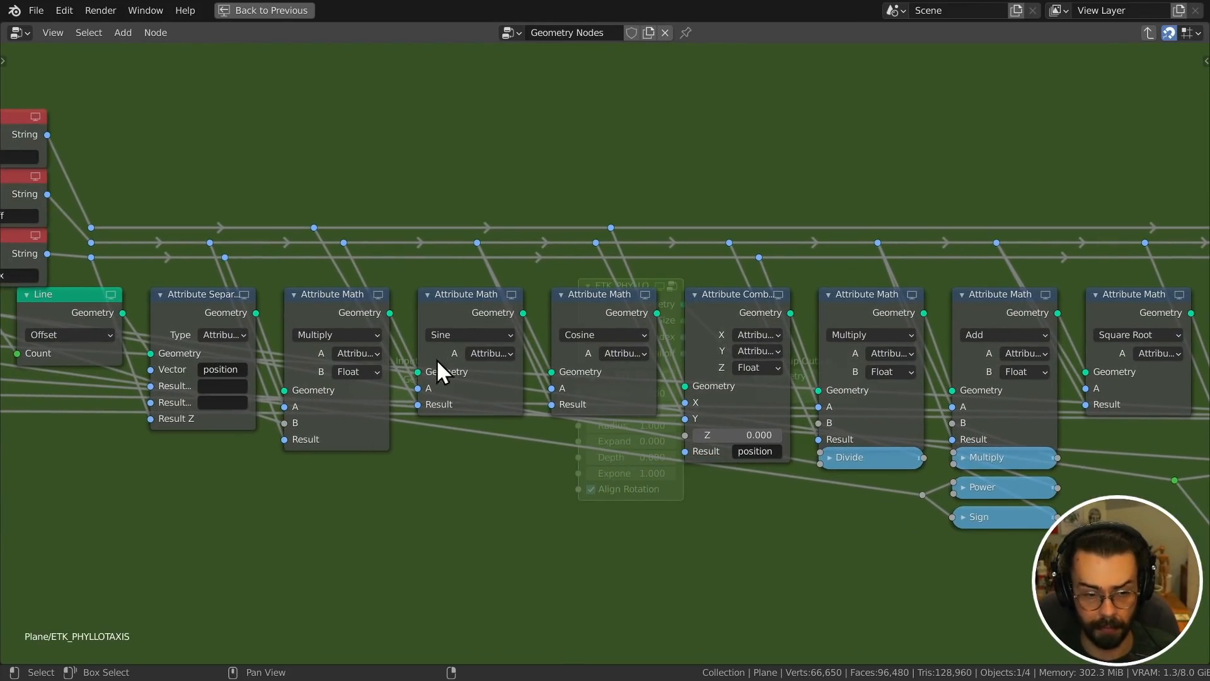
left_click(336, 290)
middle_click_drag(343, 295, 536, 271)
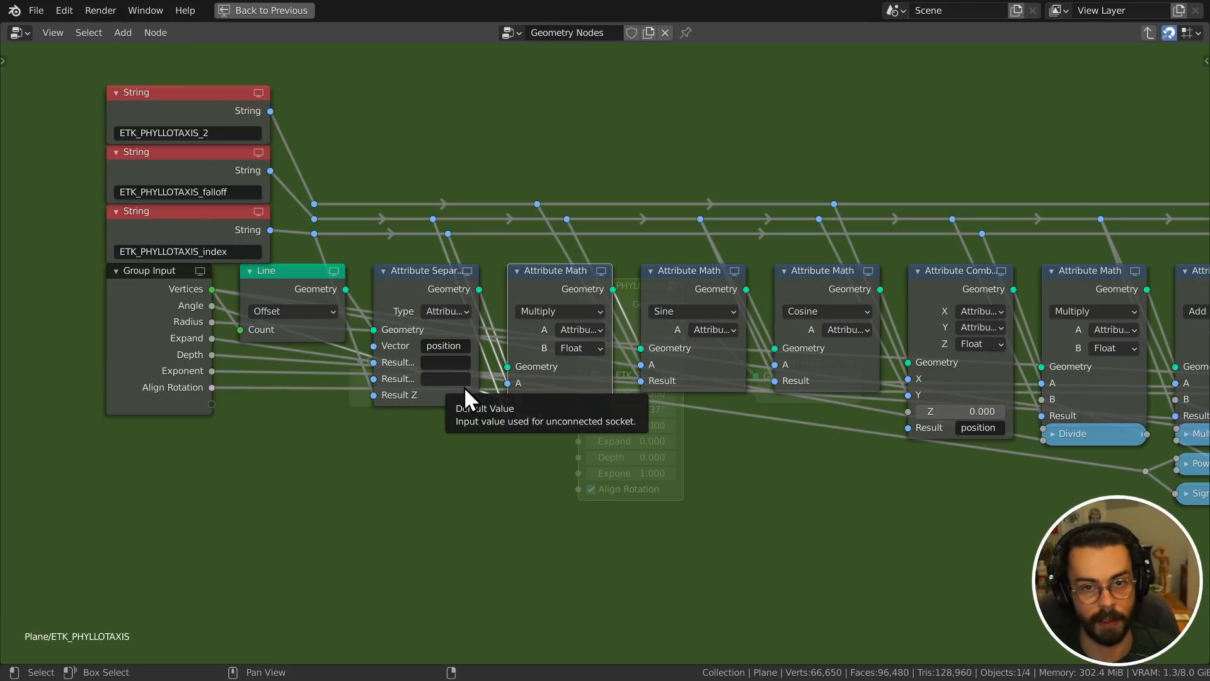
right_click_drag(417, 247, 483, 251, "ctrl")
left_click_drag(453, 238, 436, 221)
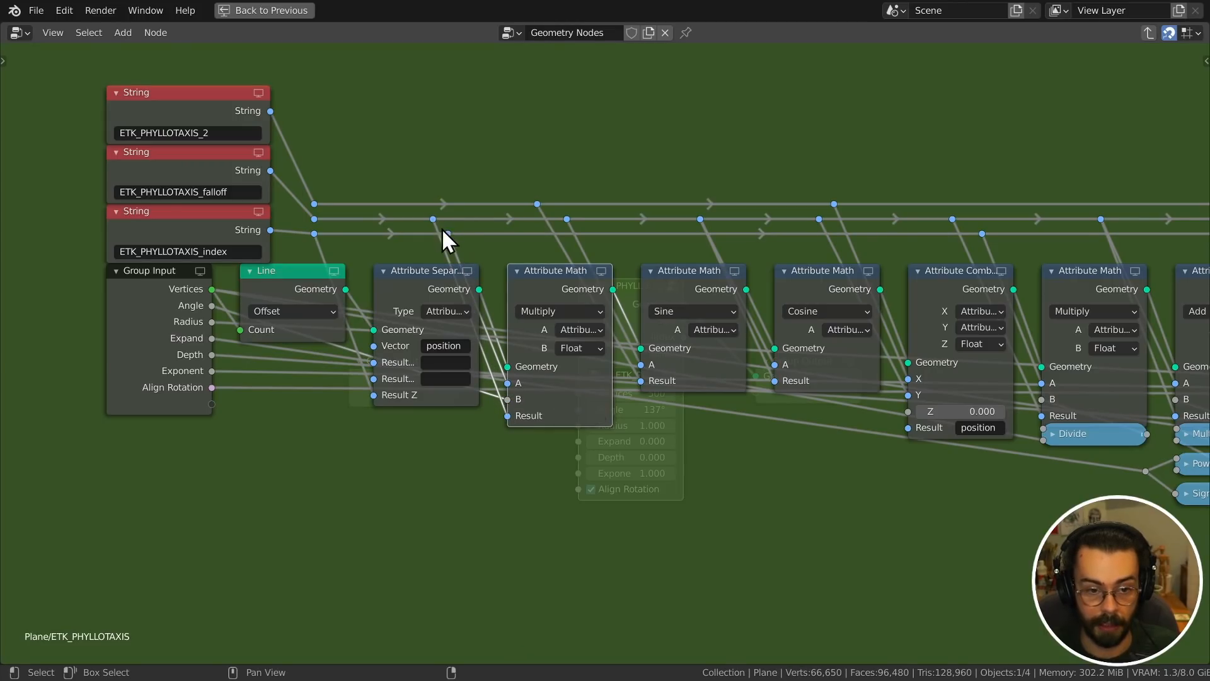
middle_click_drag(654, 328, 567, 330)
scroll(570, 335, "down", 2)
left_click(542, 313)
left_click(629, 292)
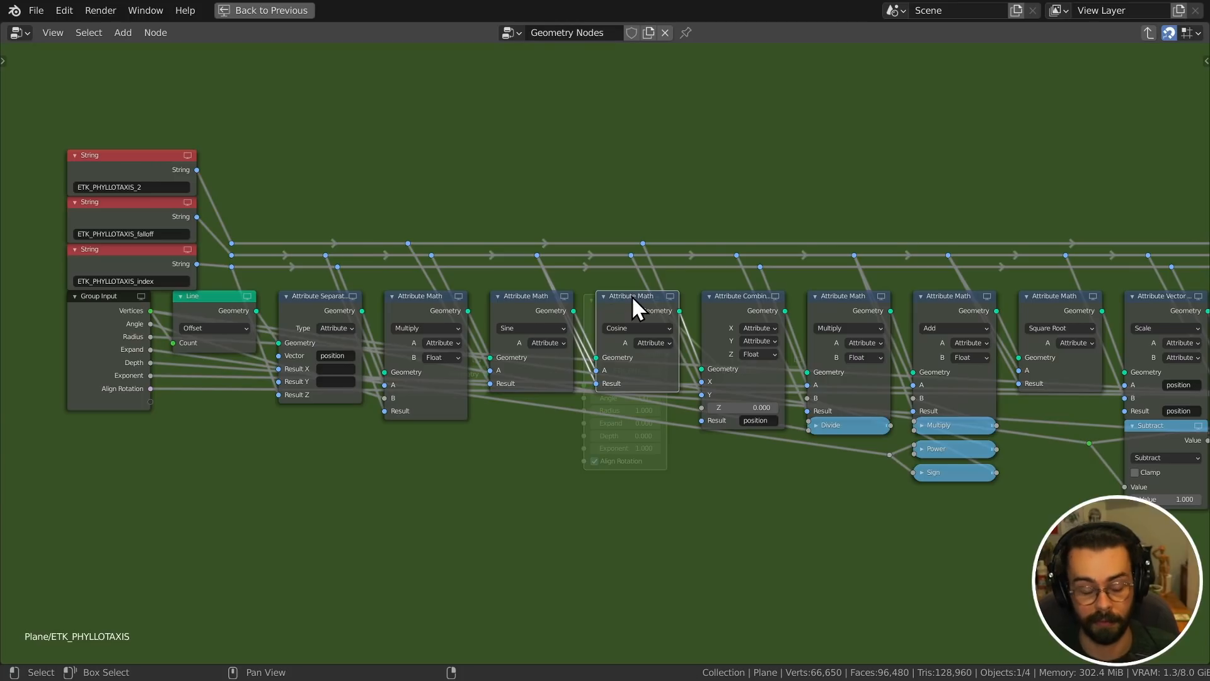
key("ctrl+space")
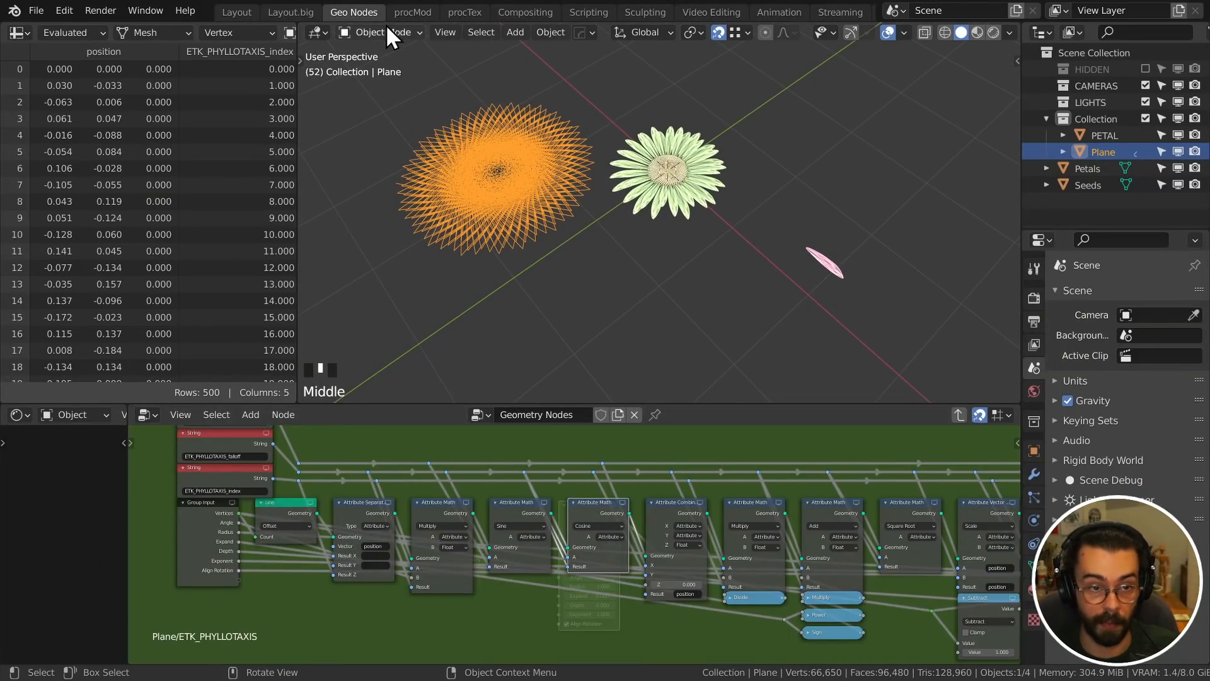
- Return to the procMod workspace and examine the Sverchok Phyllotaxis chain from Number Range to the final Multiply Scalar node
left_click(402, 13)
scroll(656, 329, "down", 5)
middle_click_drag(642, 333, 820, 510)
scroll(700, 363, "up", 9)
scroll(726, 377, "up", 8)
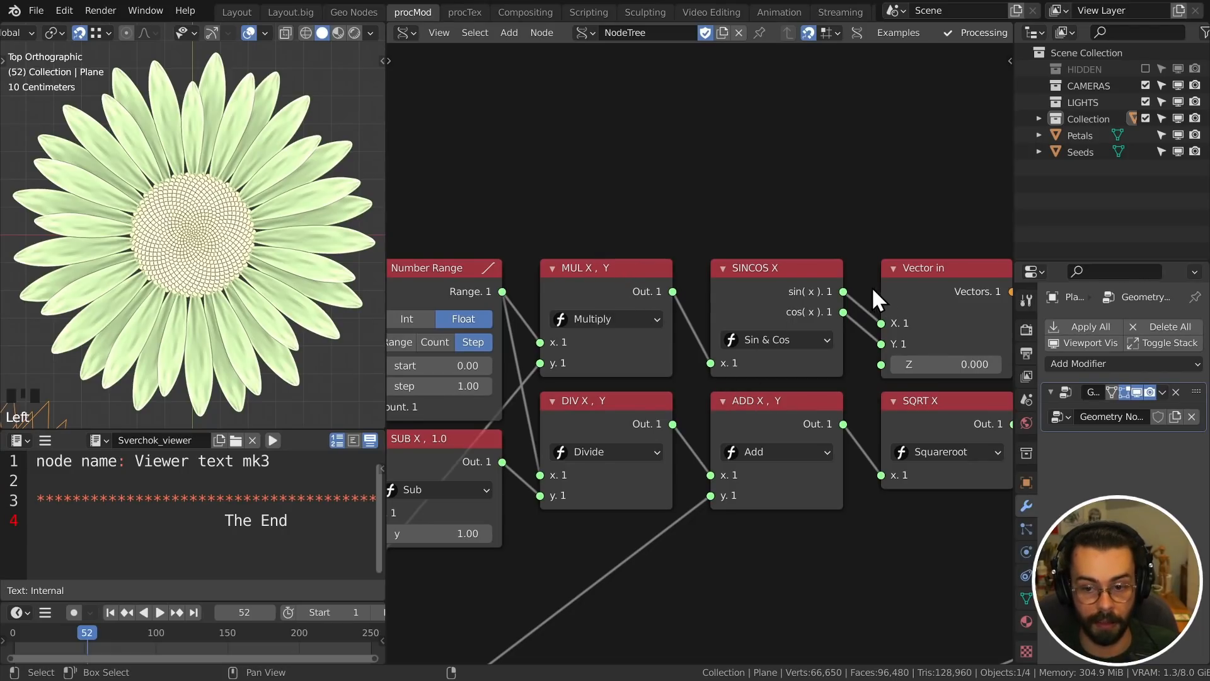
scroll(887, 365, "down", 2)
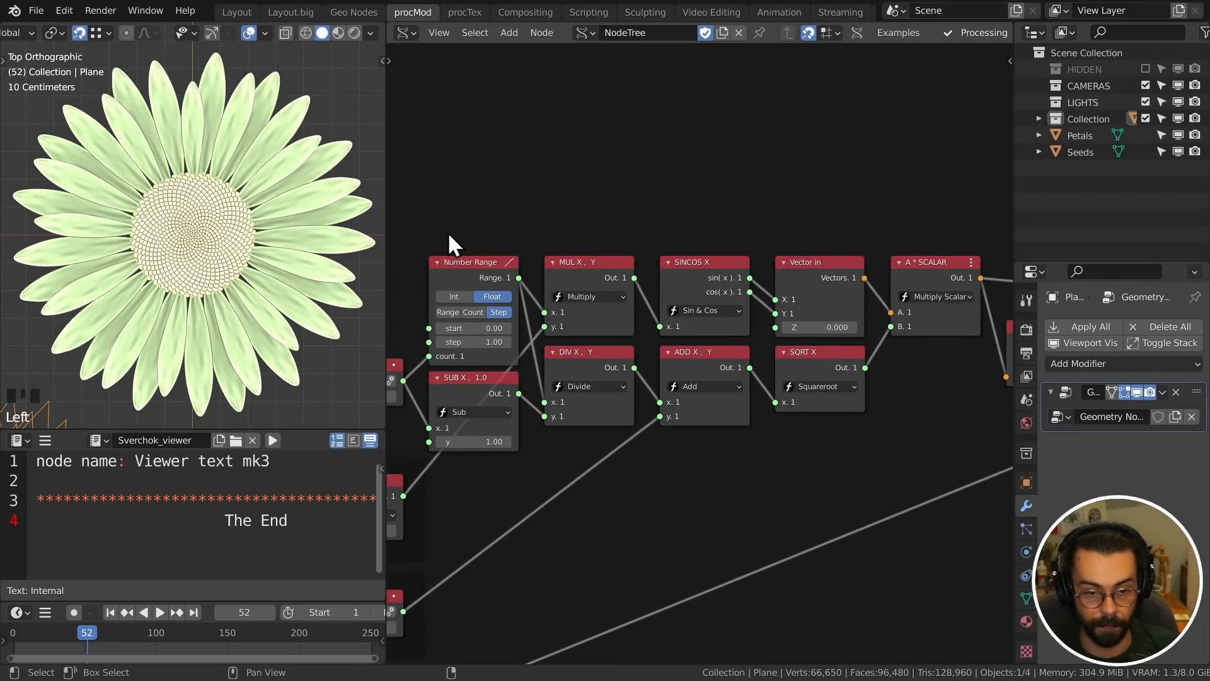
middle_click_drag(805, 390, 562, 391)
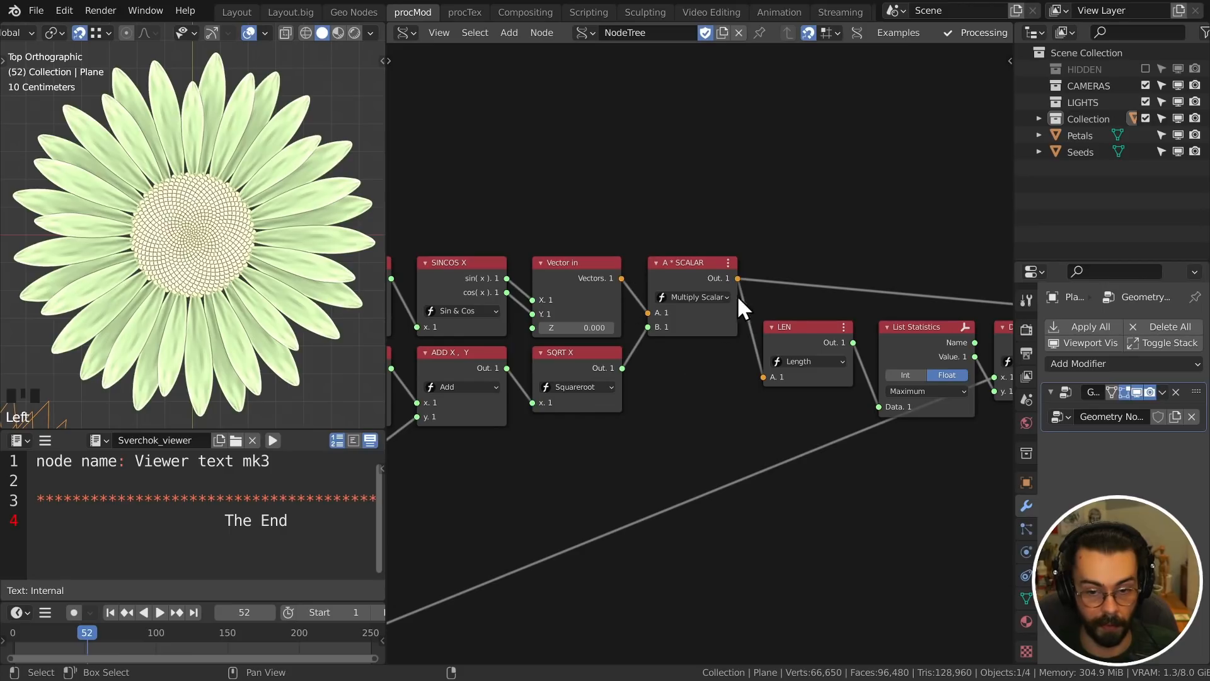
scroll(649, 399, "down", 5)
scroll(773, 391, "up", 4)
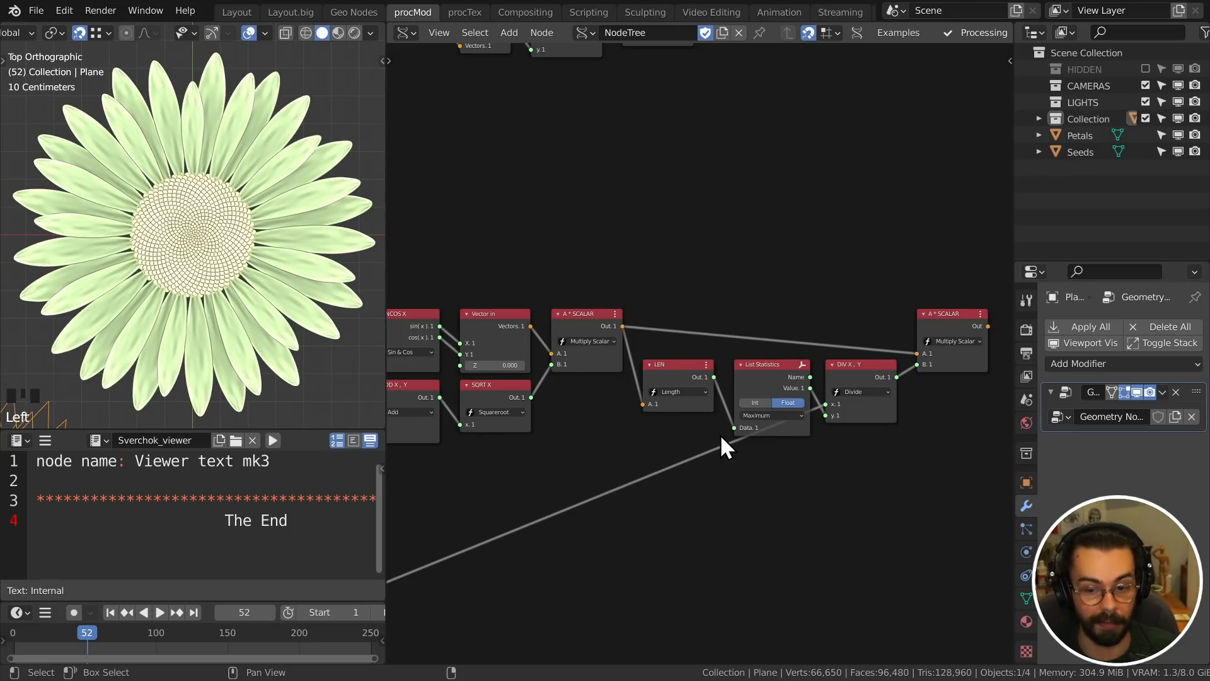
scroll(720, 434, "down", 3)
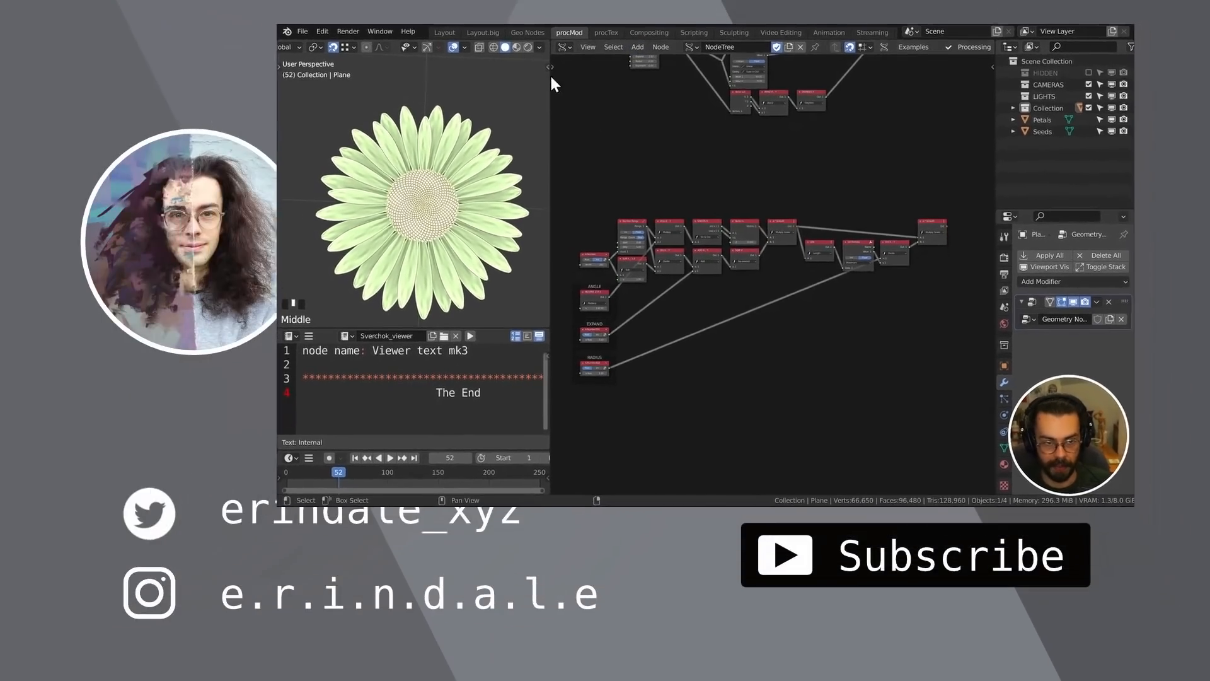
- Set the flower's 3D viewport to Rendered shading, and maximize that viewport
left_click(371, 32)
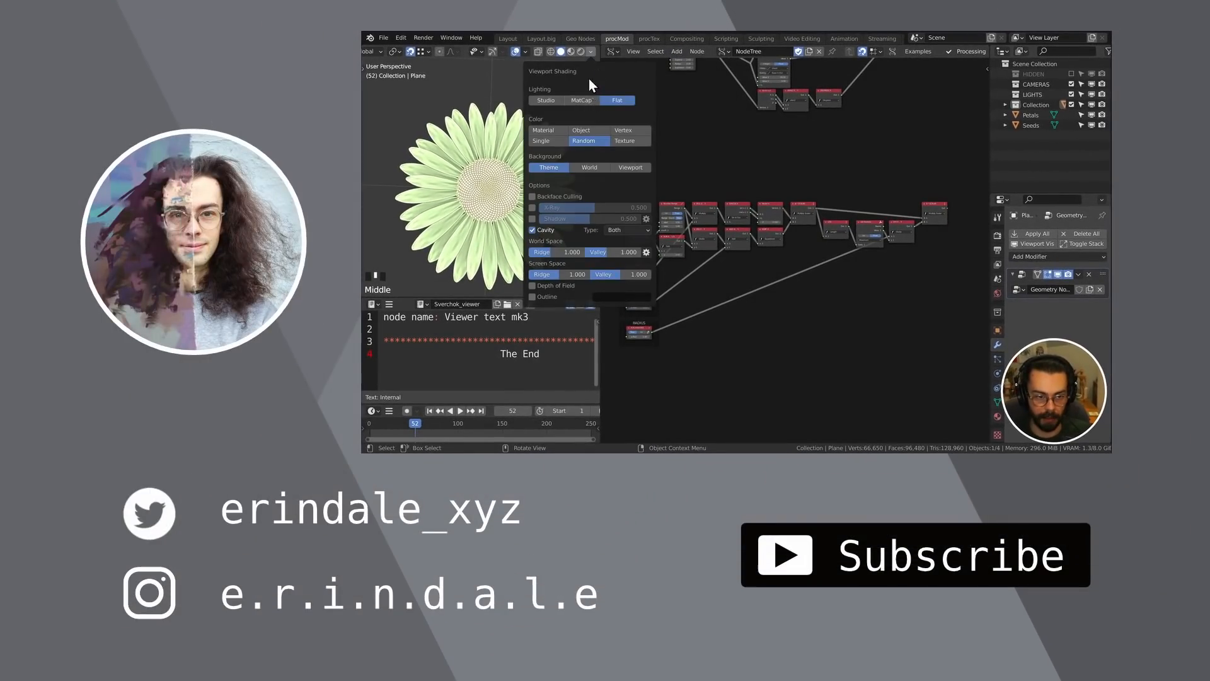
left_click(580, 51)
key("ctrl+space")
scroll(690, 182, "down", 3)
scroll(690, 181, "down", 2)
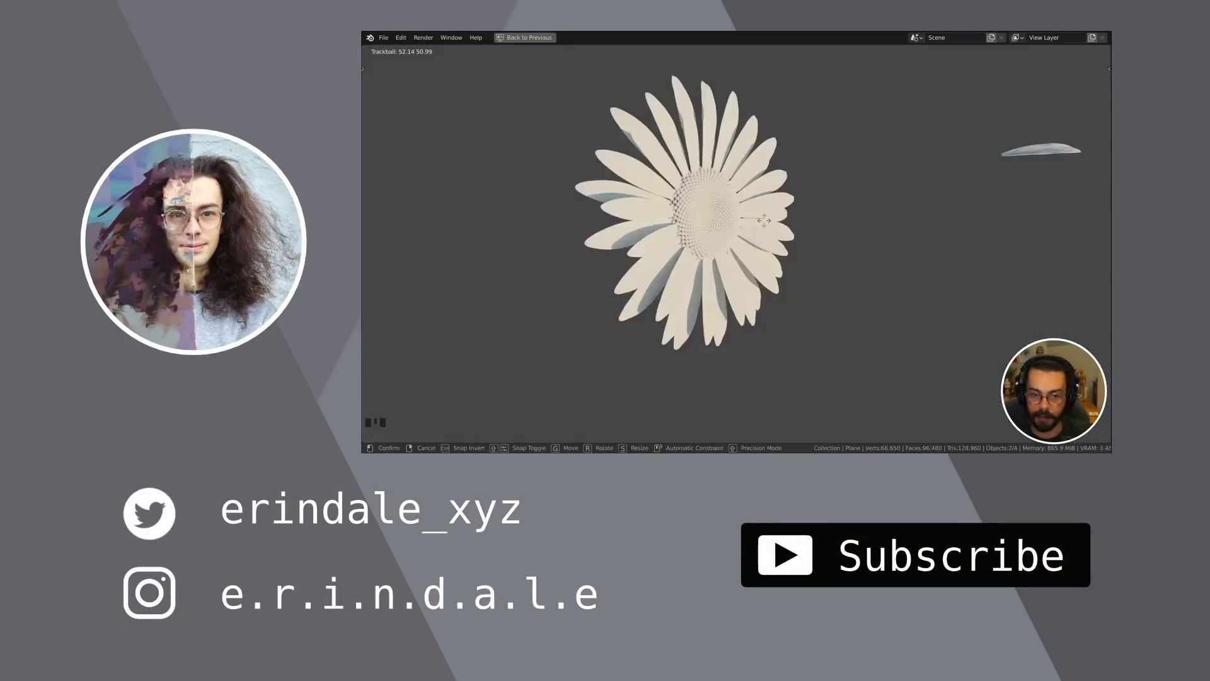